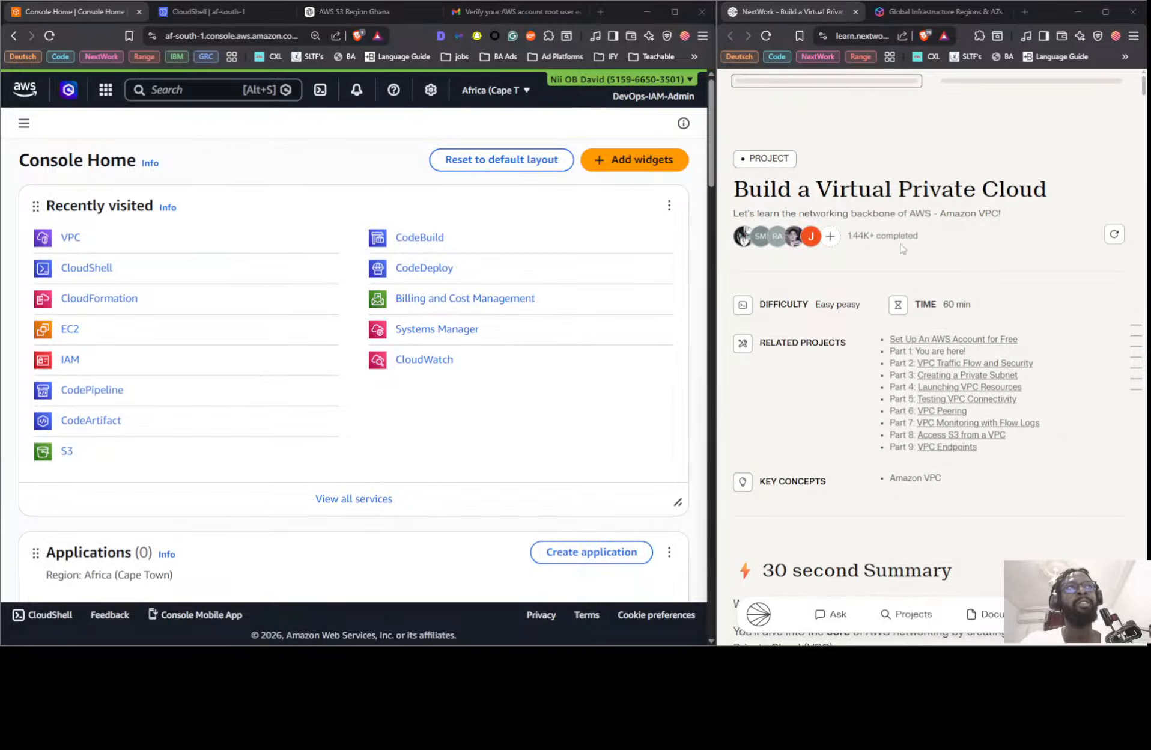
- Mark the project guide's Step 1 tasks for accessing the VPC console and creating a VPC as done
scroll(901, 248, "down", 20)
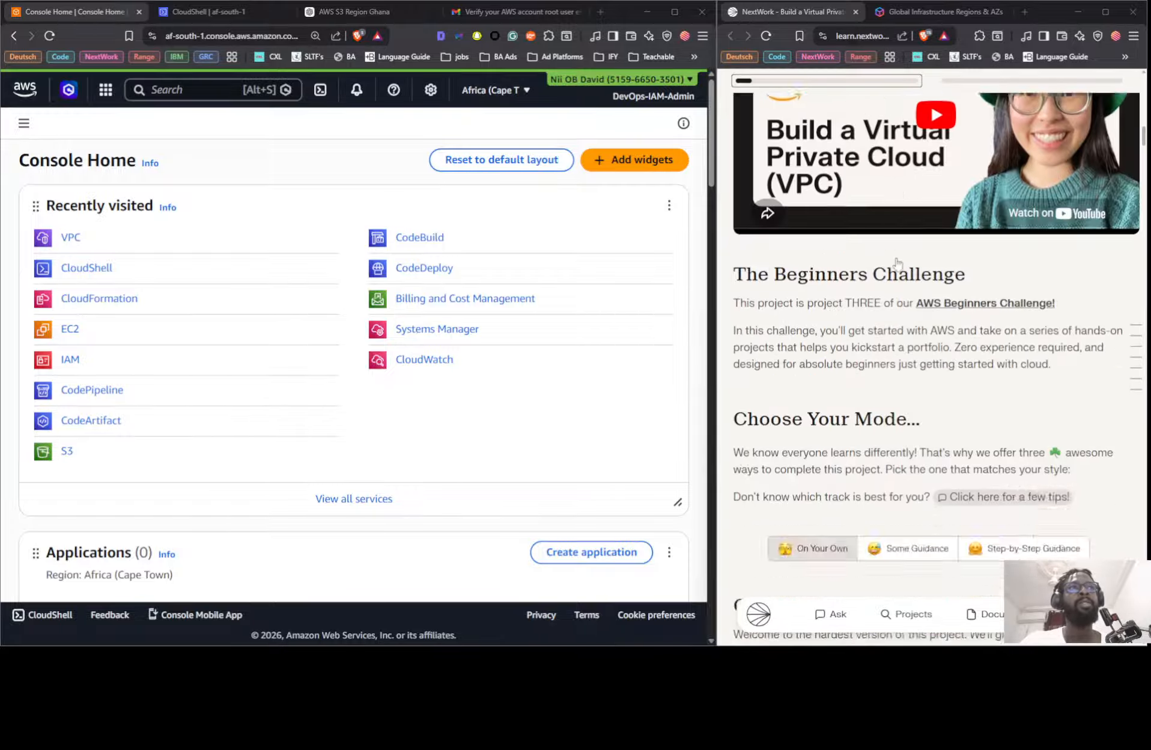
scroll(897, 263, "down", 4)
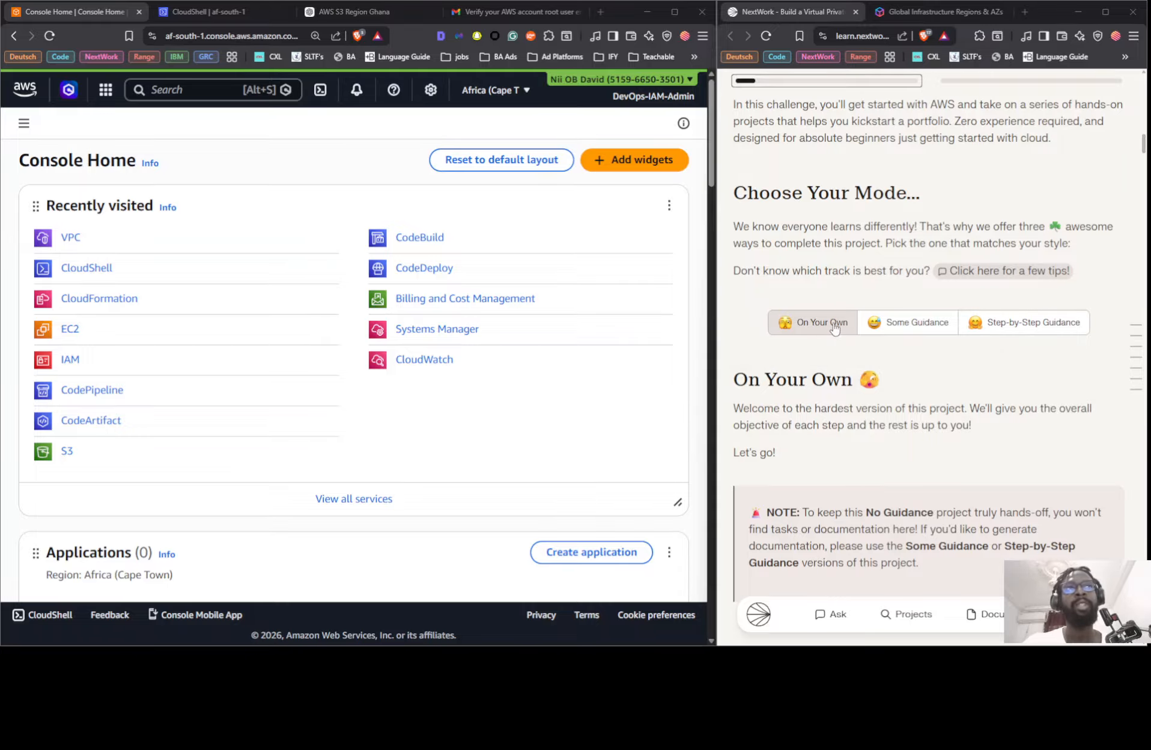
scroll(833, 327, "down", 9)
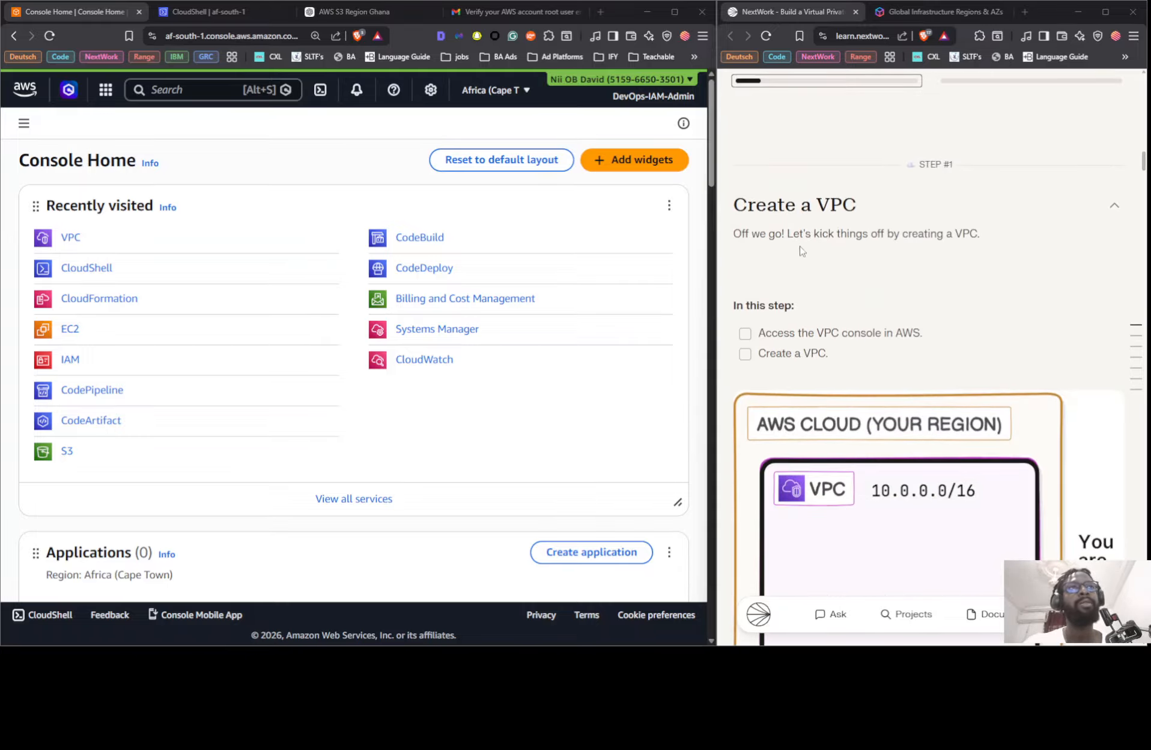
left_click(745, 334)
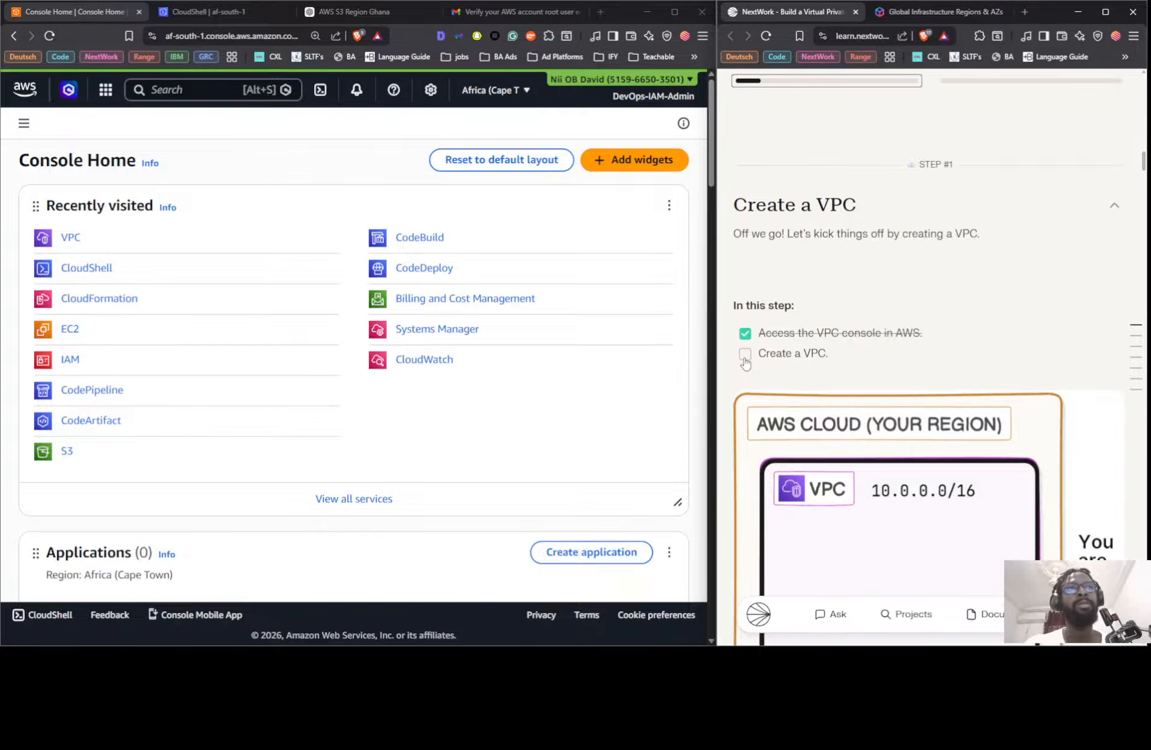
left_click(744, 357)
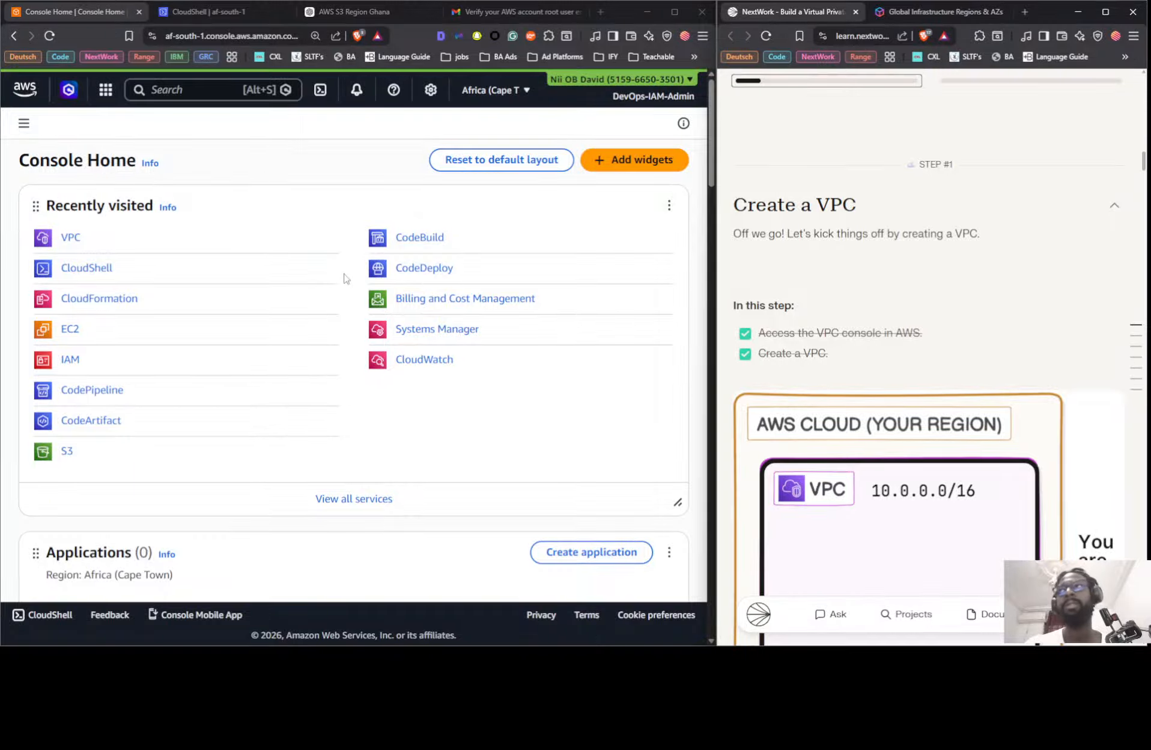
- Go to the VPC service in the AWS console and display the list of existing VPCs
left_click(71, 236)
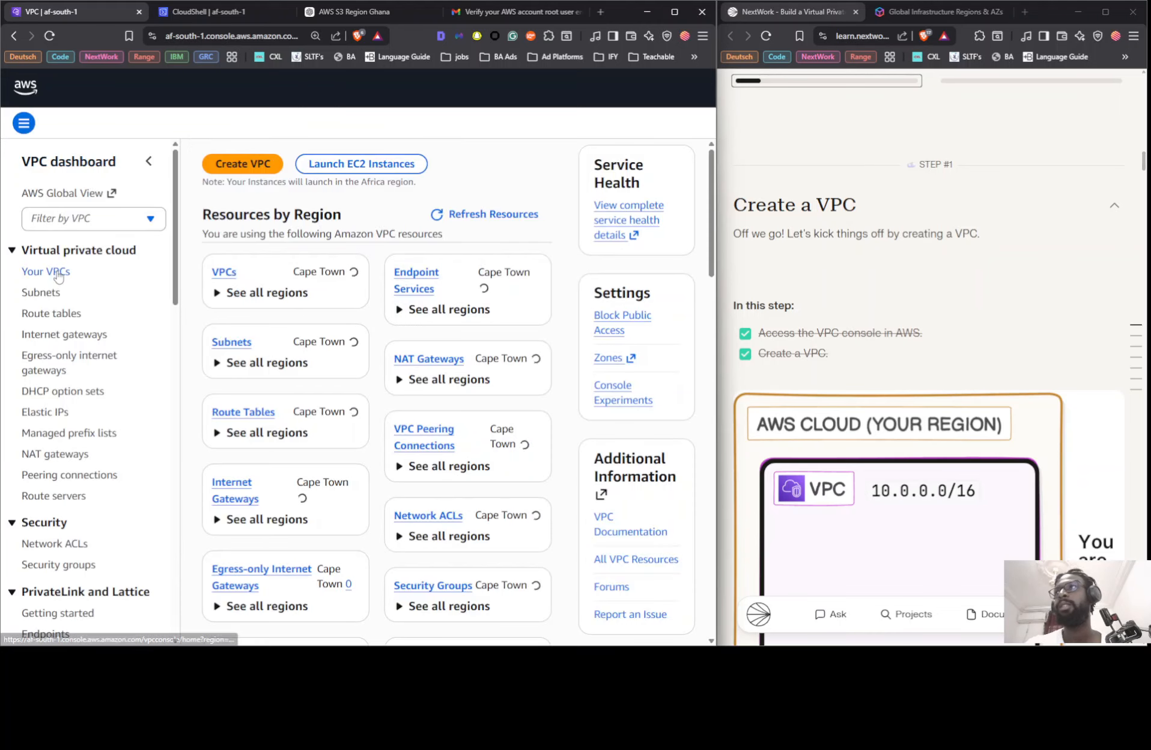
left_click(48, 271)
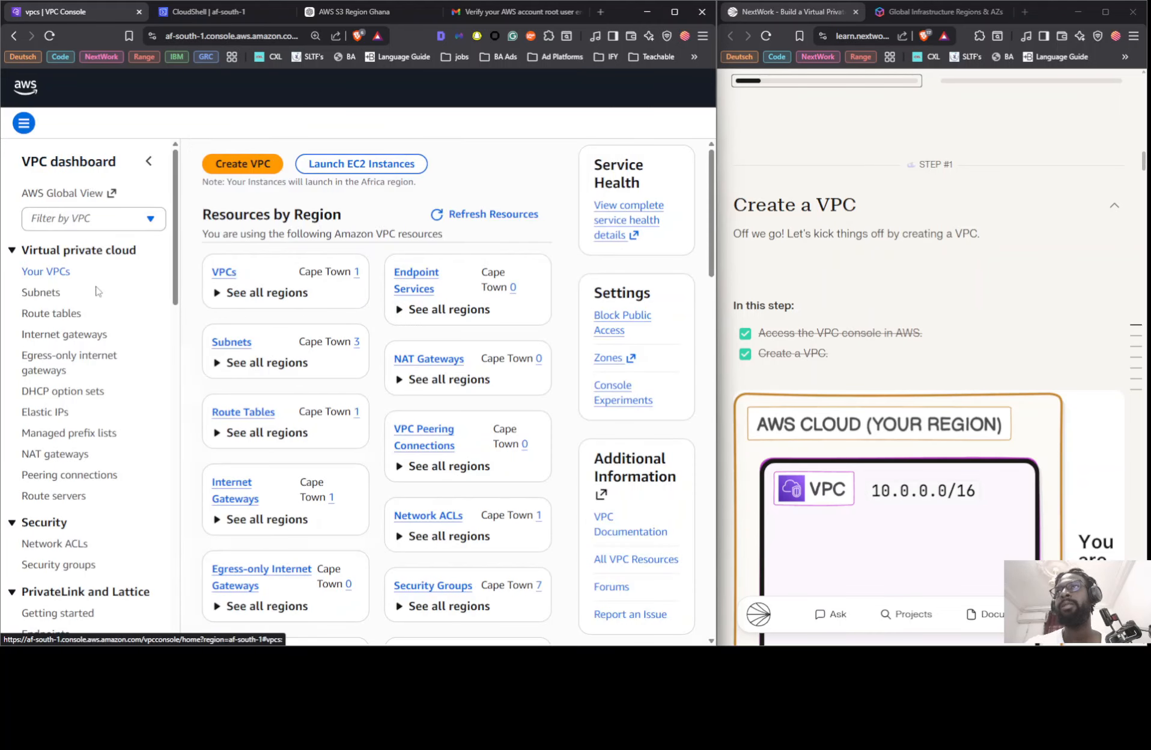
left_click_drag(444, 351, 443, 328)
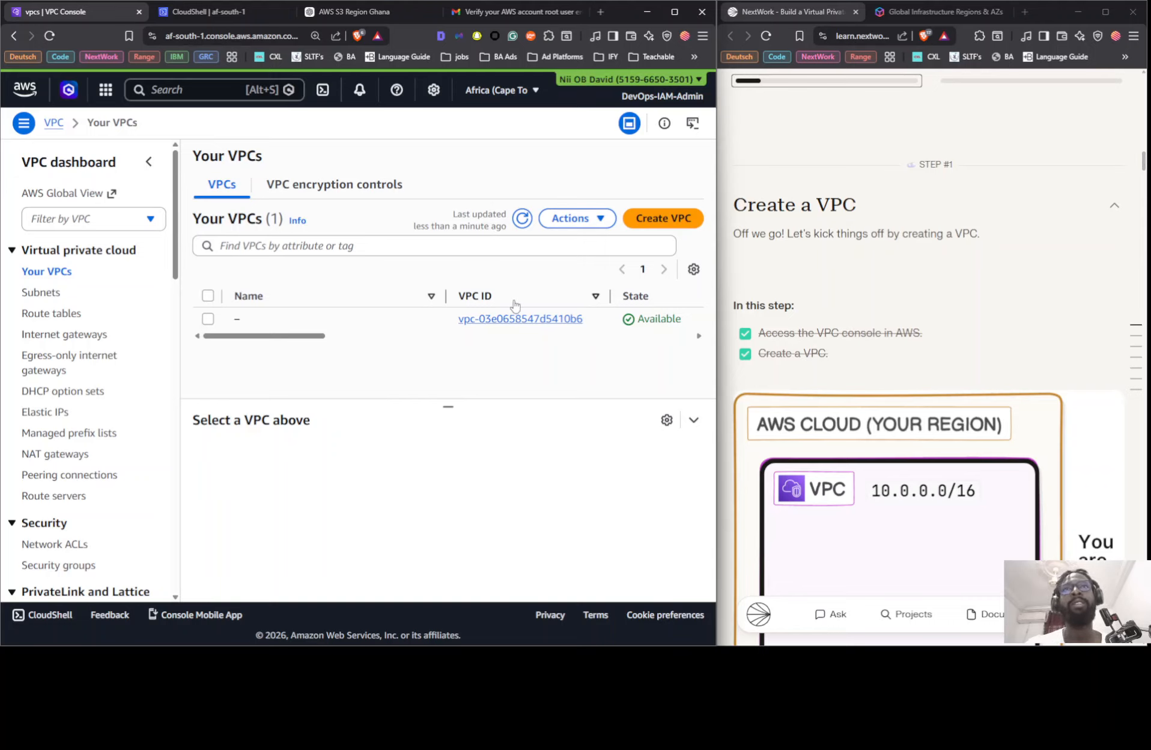
- Mark the task "Launch a subnet inside your VPC" as done in the guide's Create Subnets step
scroll(843, 189, "down", 10)
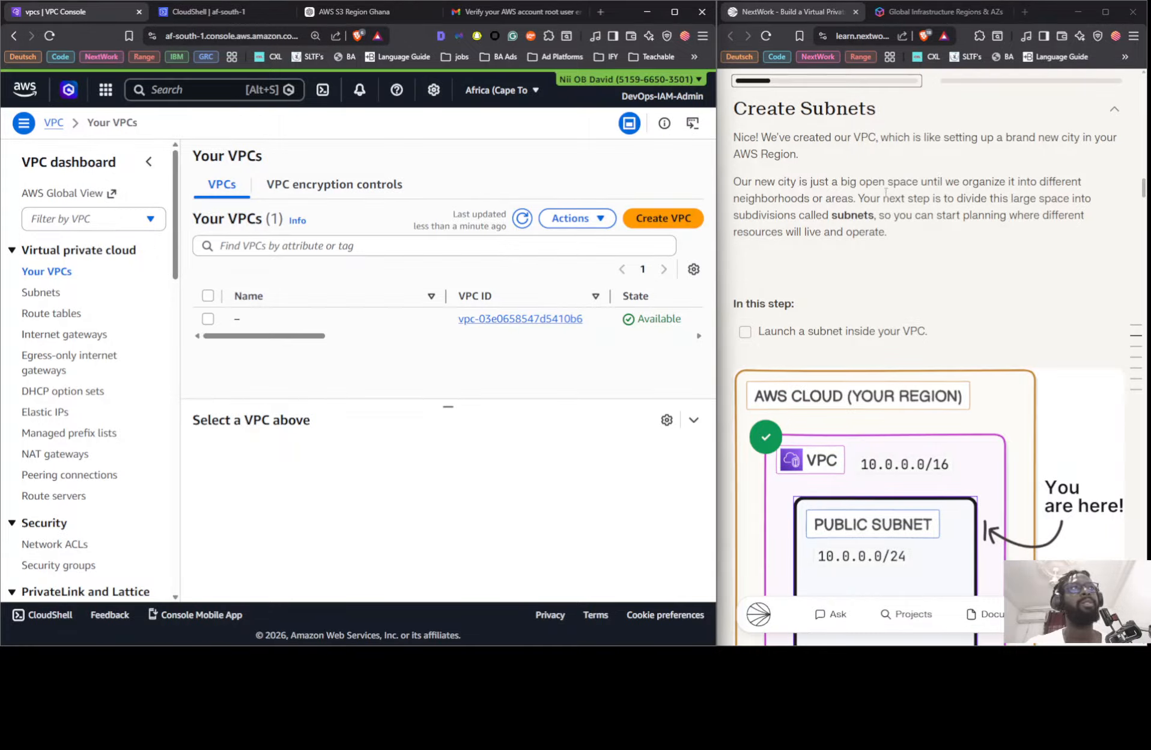
scroll(880, 193, "down", 1)
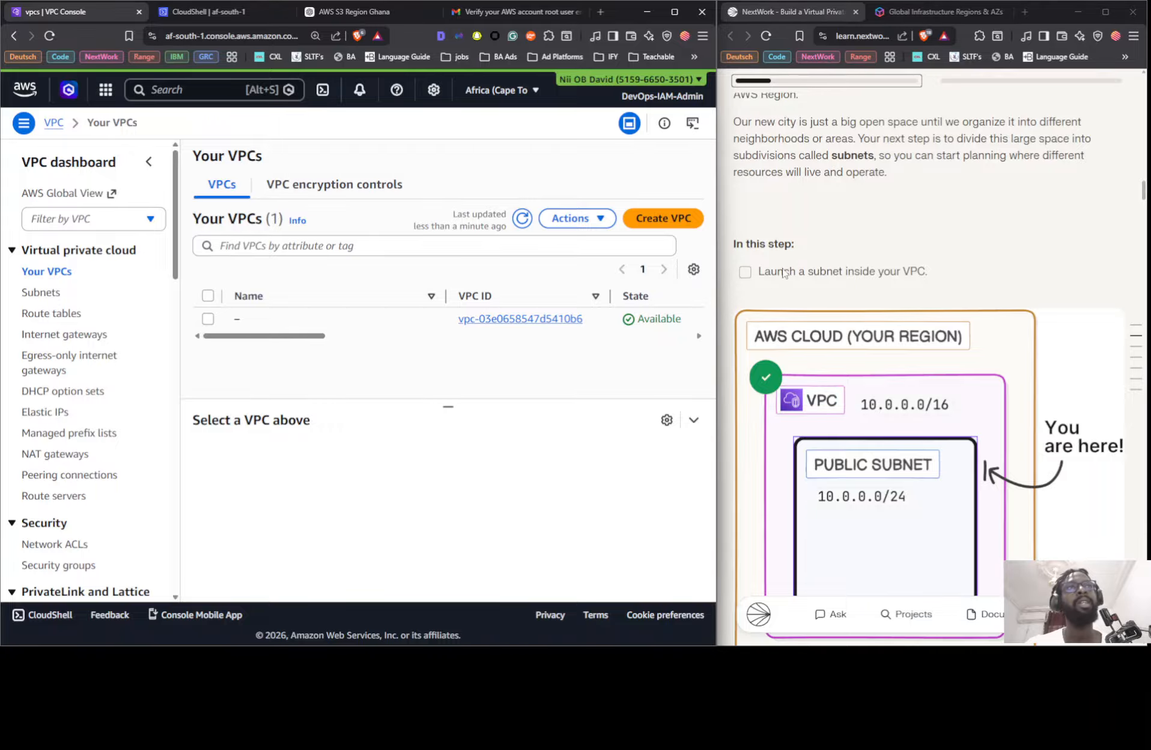
scroll(812, 189, "down", 2)
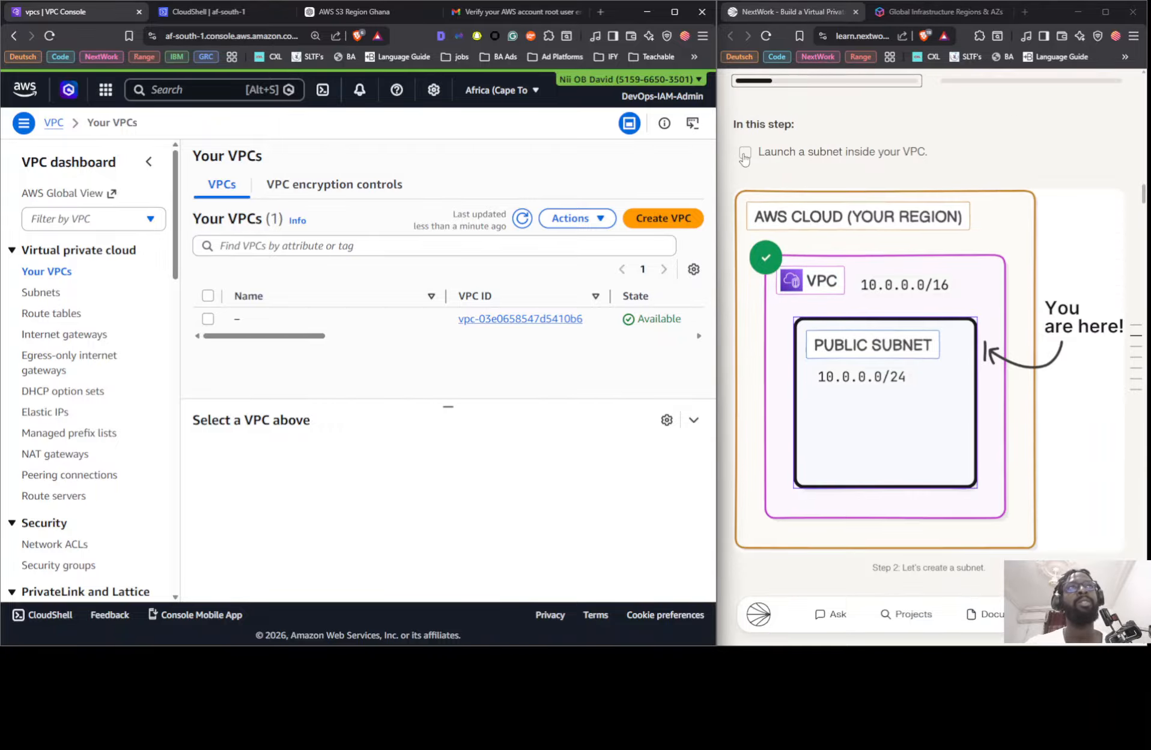
left_click(744, 155)
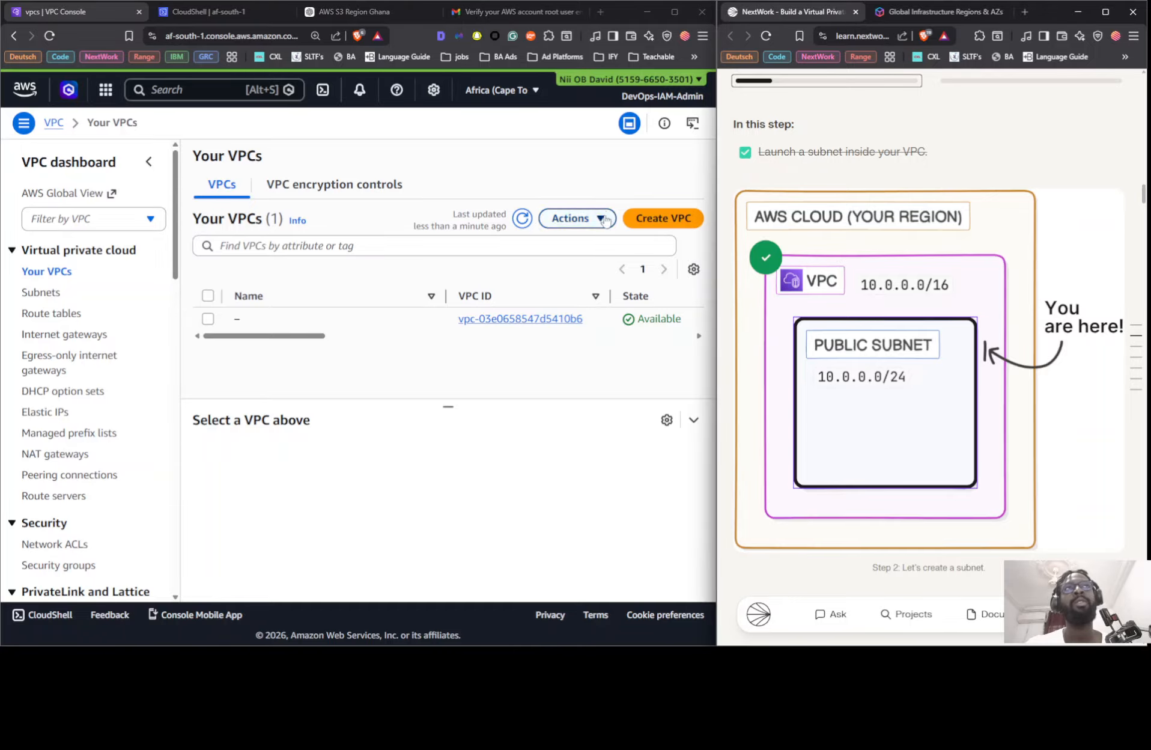
- Start a new VPC in the AWS console and set its name tag to "Nextwork VPC"
left_click(650, 219)
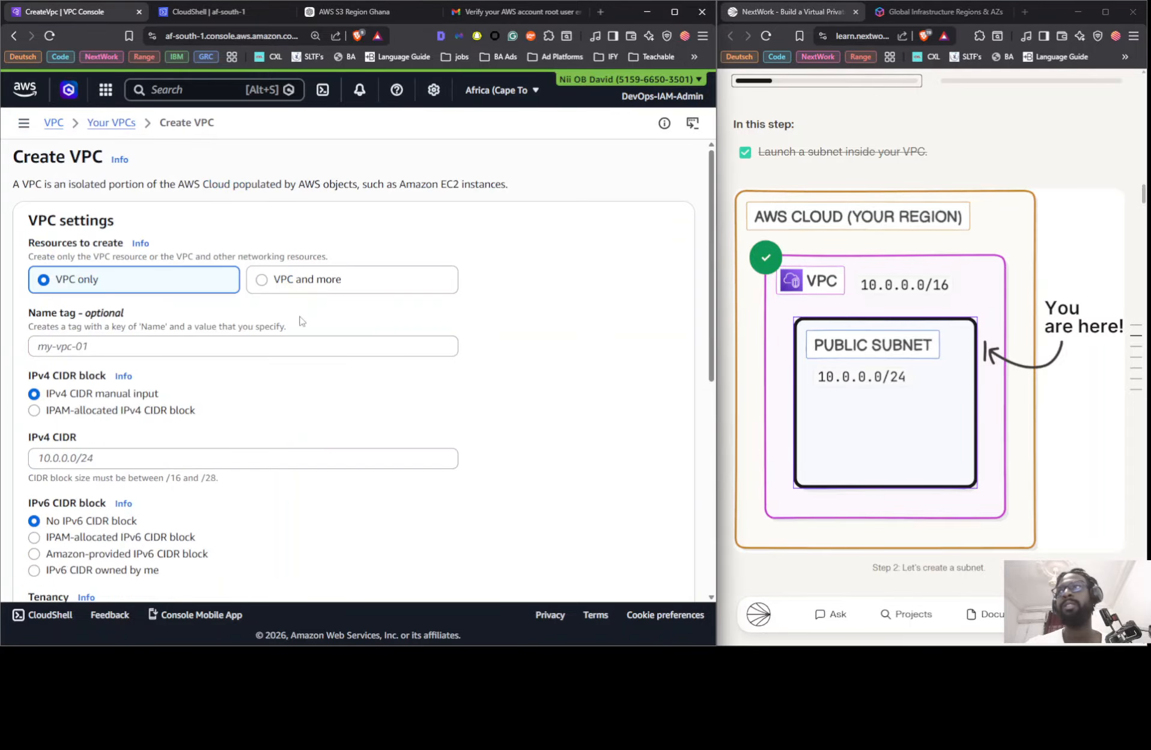
left_click(252, 340)
type("N")
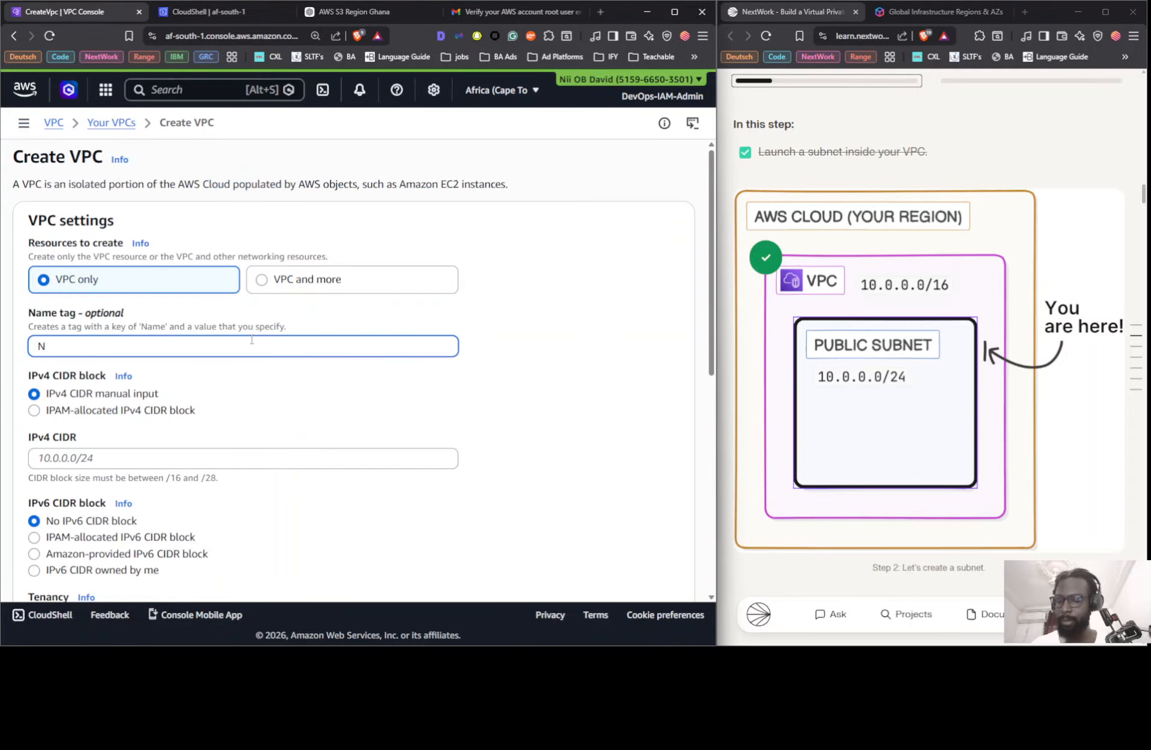
type("extwor")
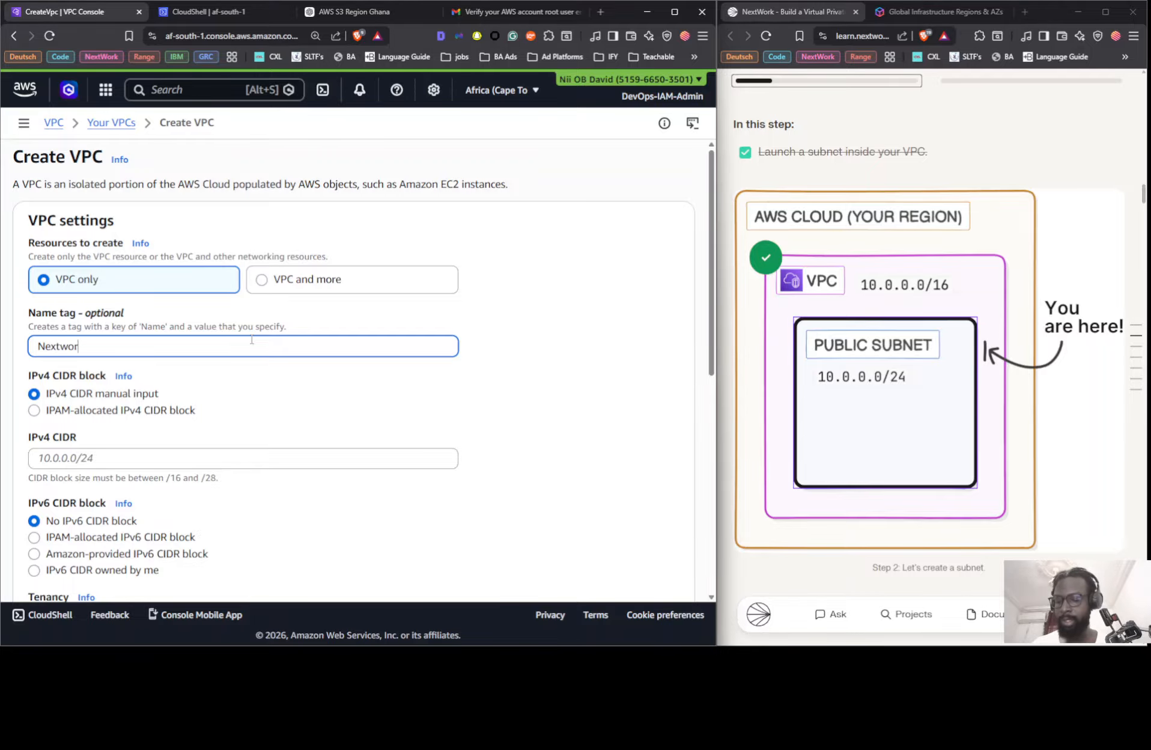
type("k VPC")
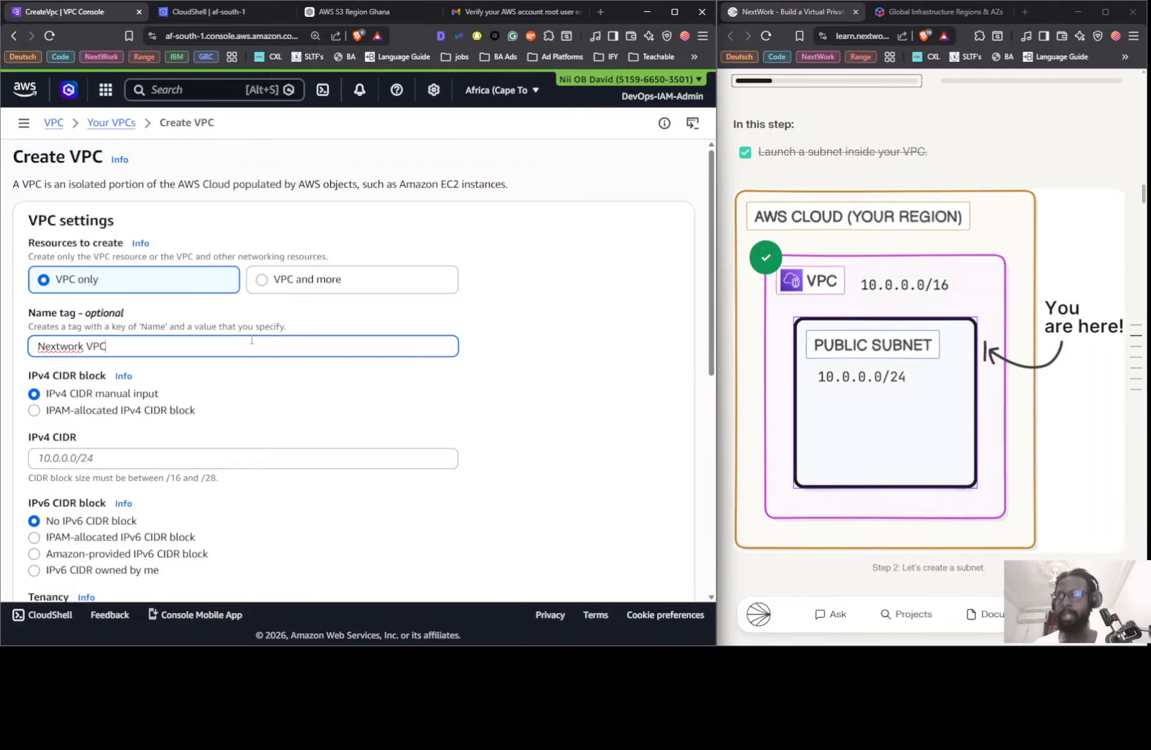
- Set the VPC's IPv4 CIDR to 10.0.0.0/16 and create the VPC
scroll(235, 319, "down", 3)
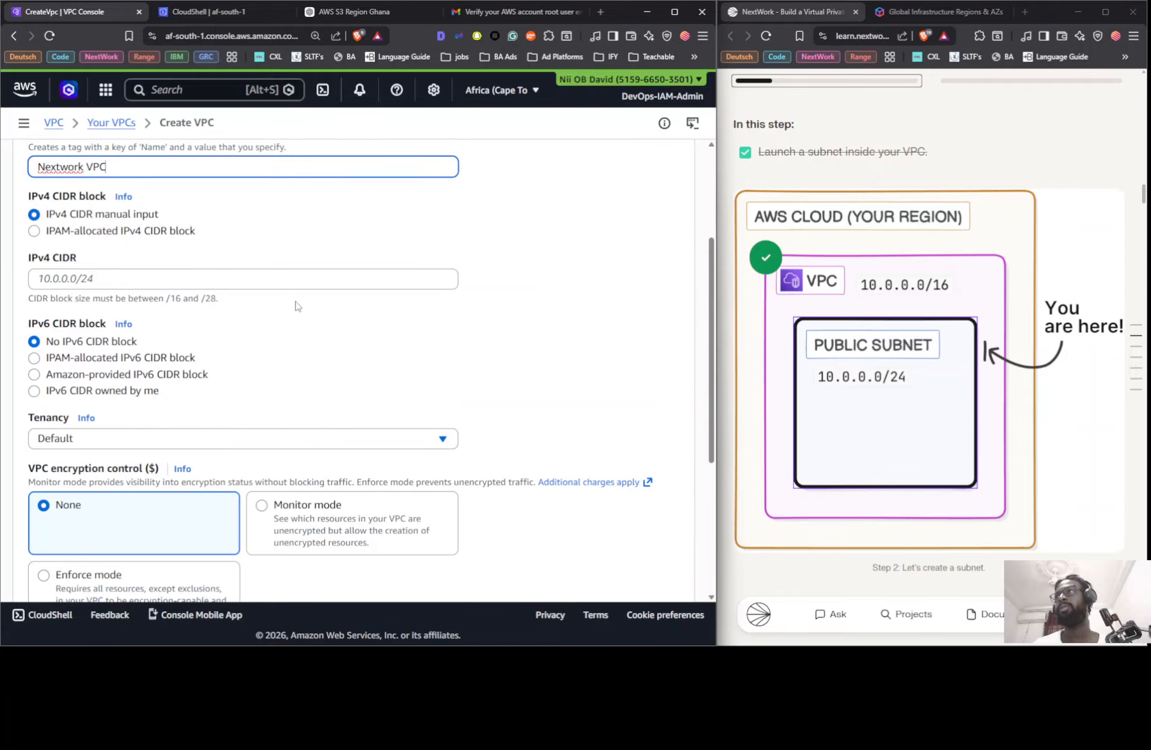
left_click(90, 285)
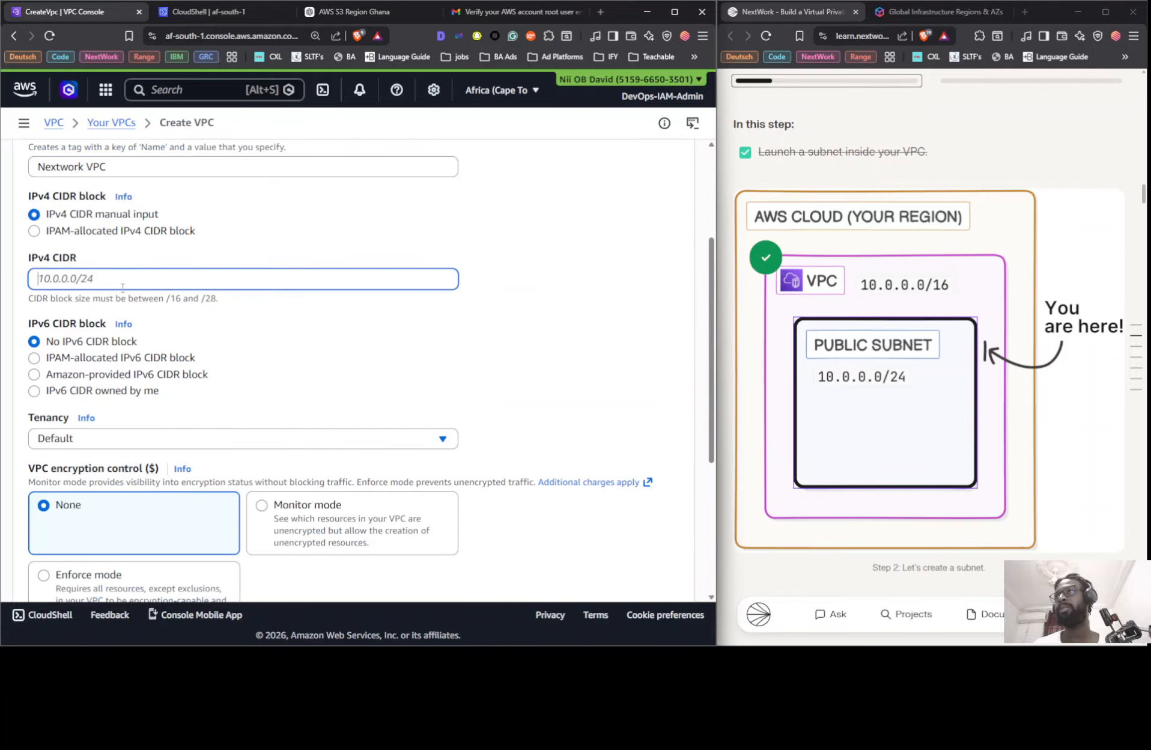
type("10")
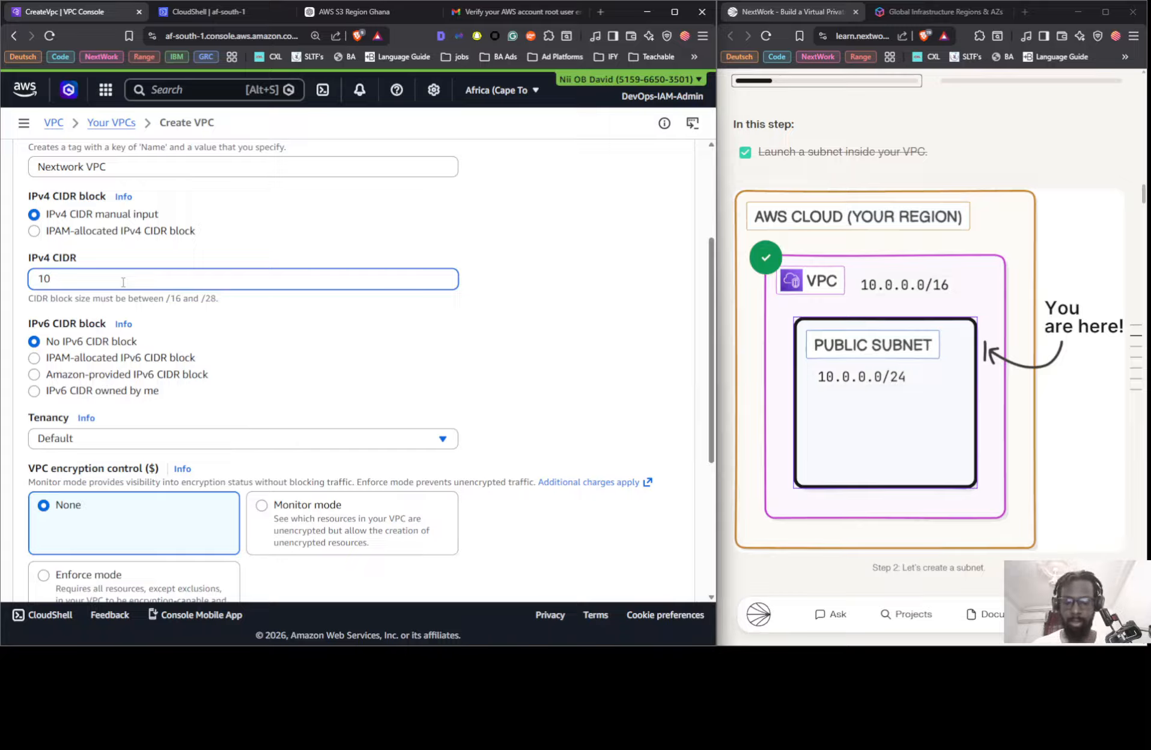
type(".0.0.0")
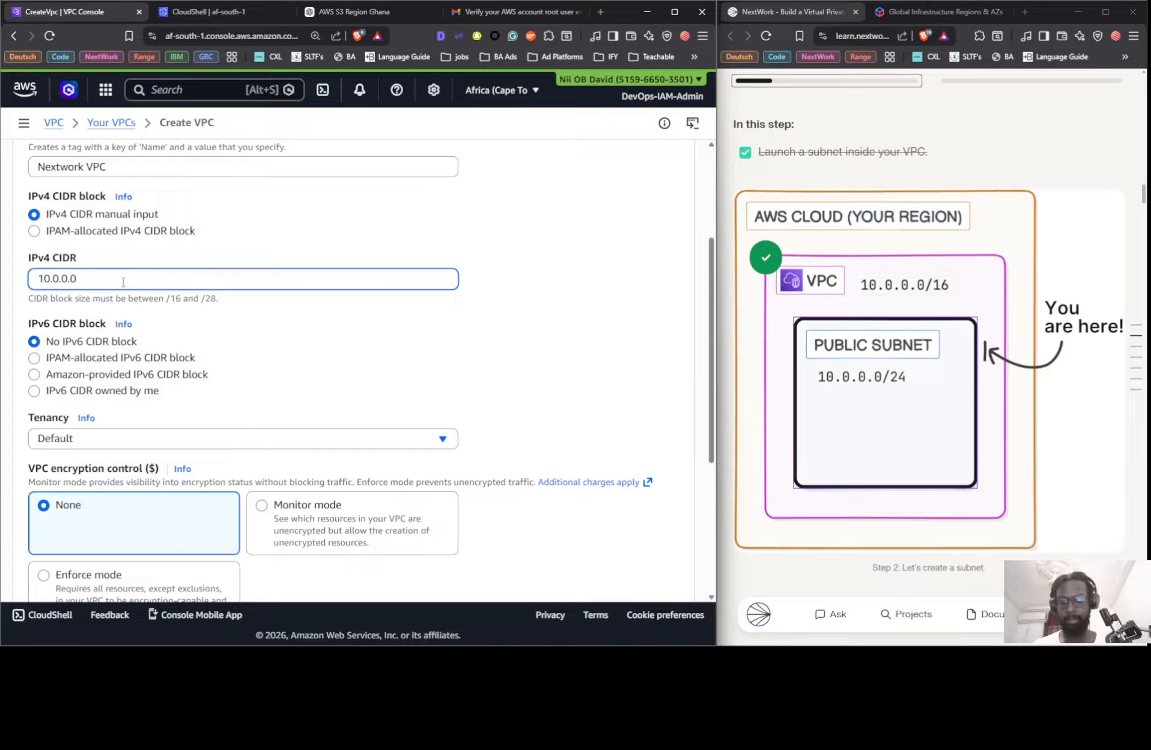
type("/16")
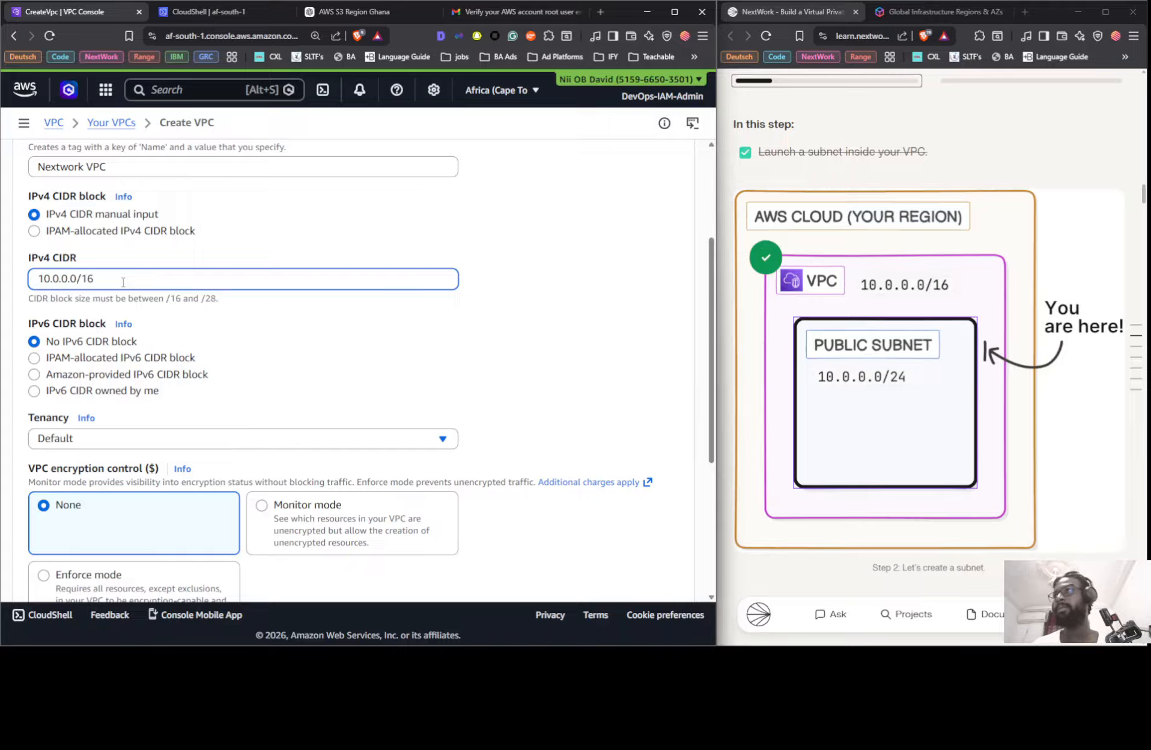
scroll(259, 455, "down", 5)
left_click(654, 571)
- Review the project guide's internet gateway step and go back to its Create Subnets instructions
scroll(994, 277, "down", 9)
scroll(994, 277, "down", 2)
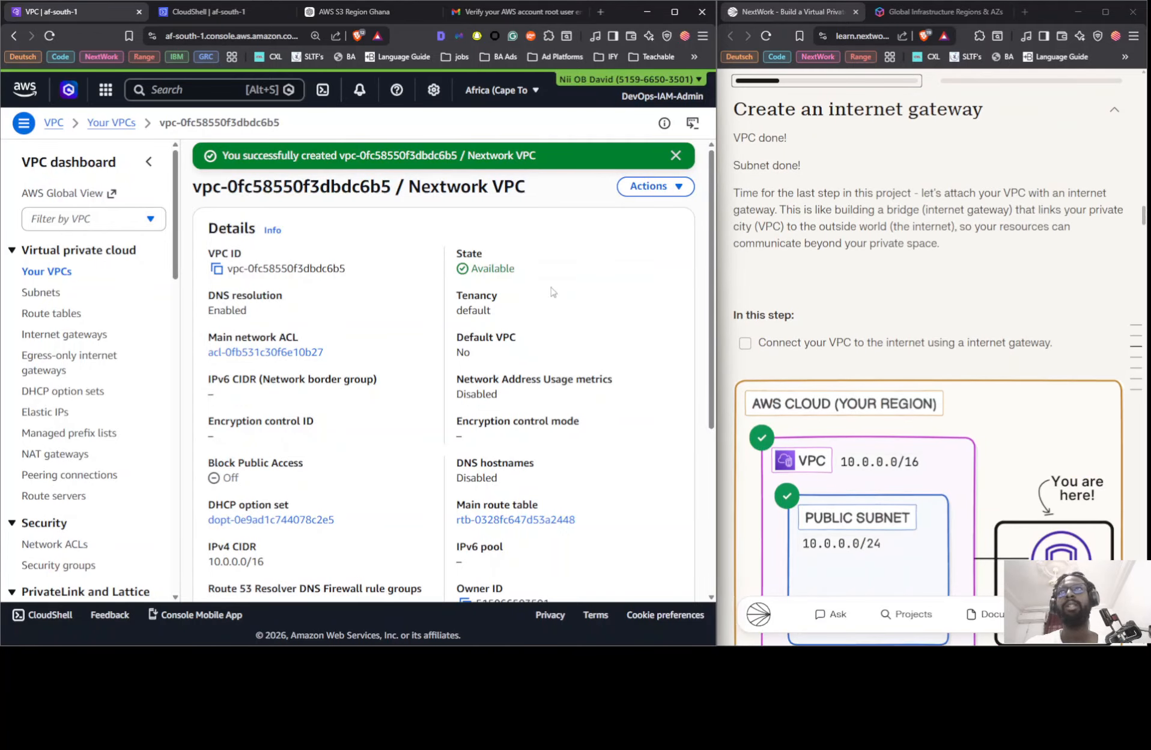
scroll(837, 250, "down", 5)
scroll(823, 300, "up", 5)
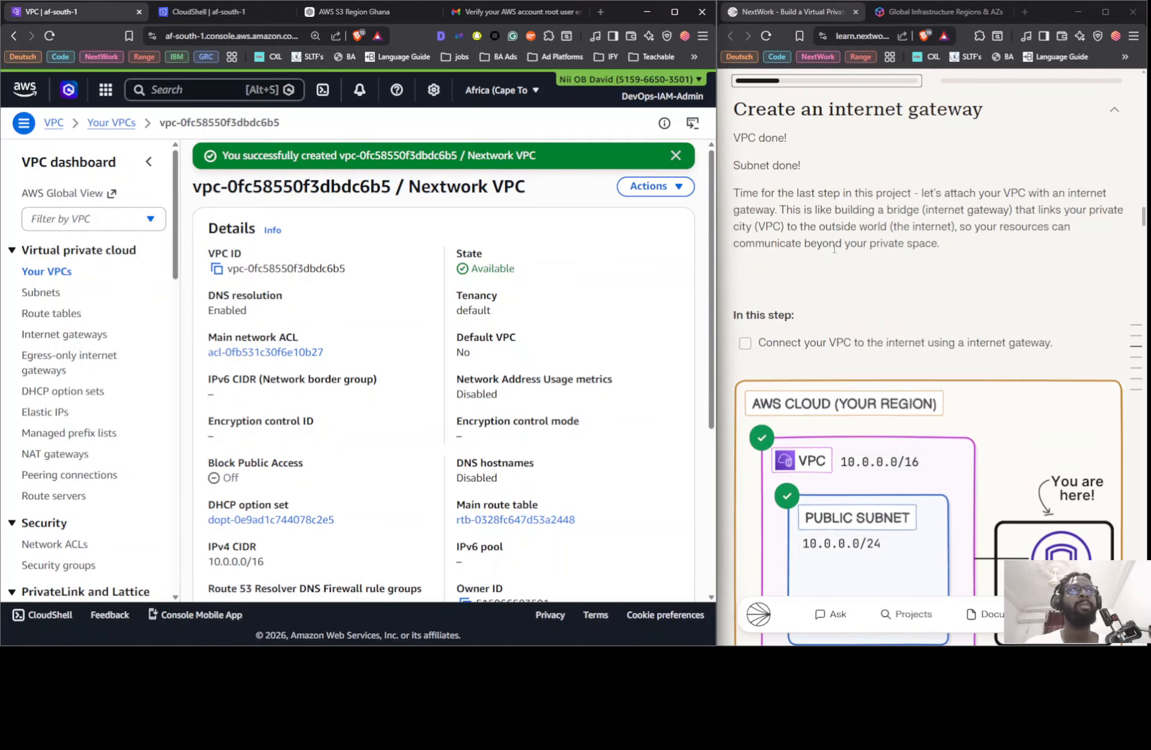
scroll(817, 351, "up", 8)
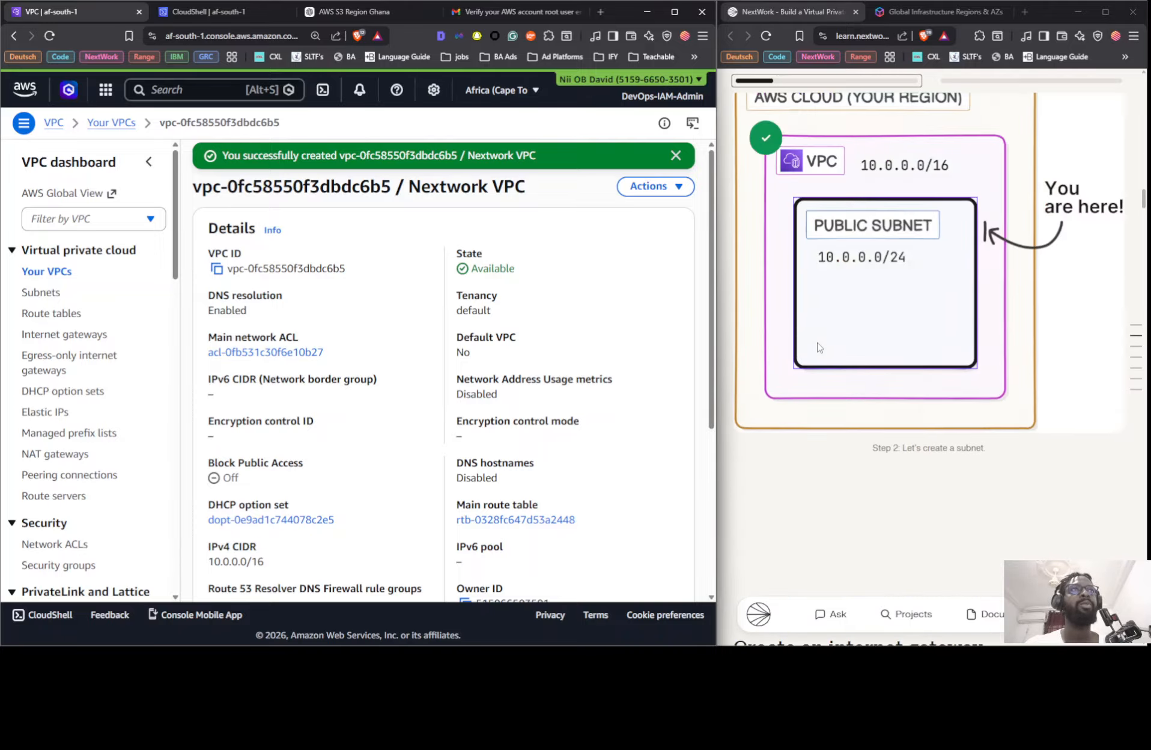
scroll(819, 347, "down", 4)
scroll(827, 404, "up", 6)
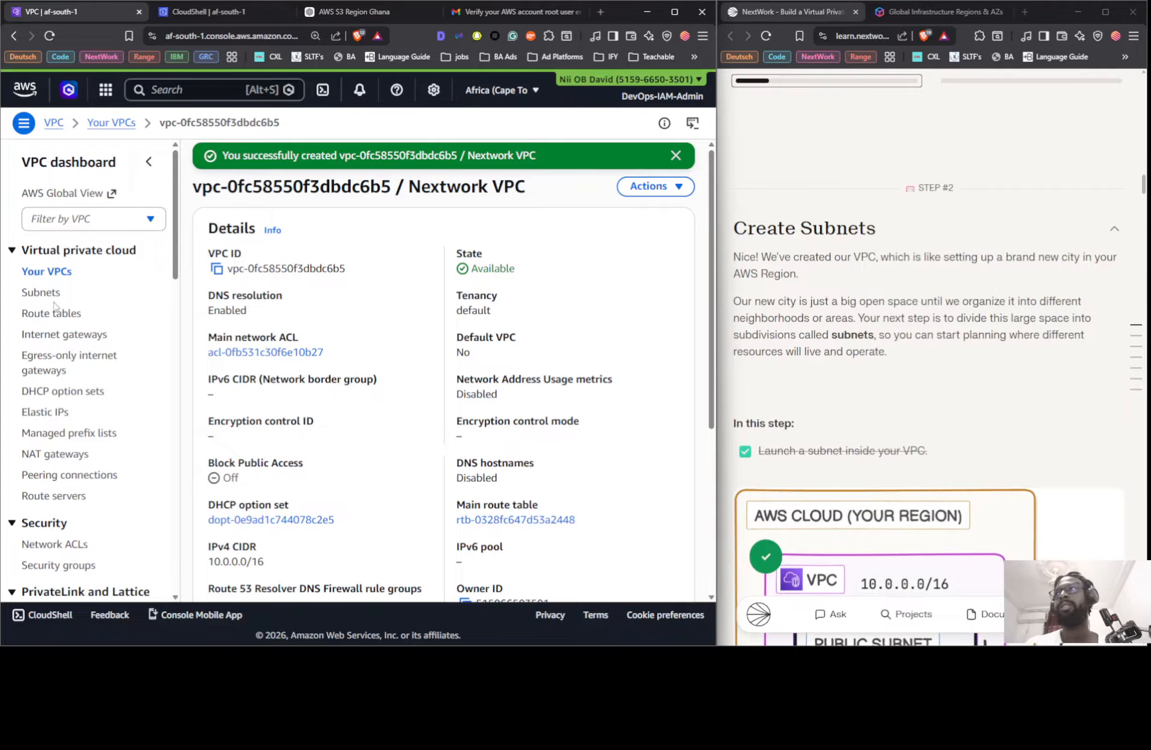
- Select Nextwork VPC in the VPC list and examine the subnets section of its resource map
left_click(34, 275)
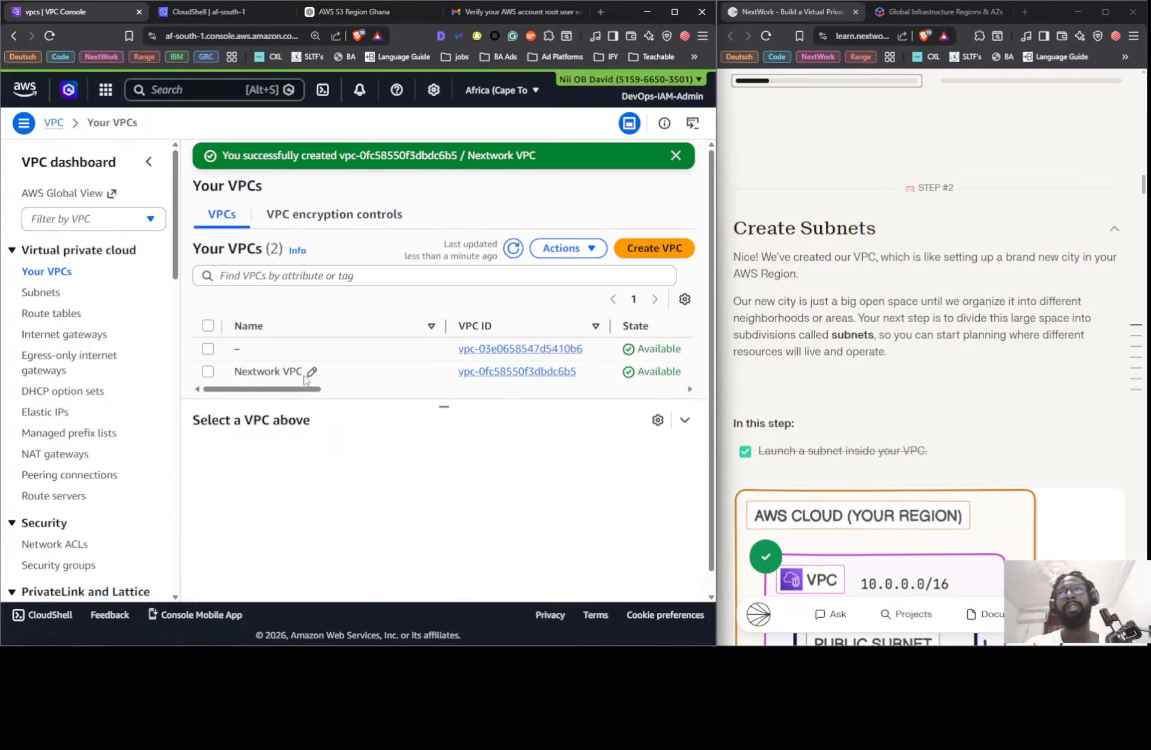
left_click_drag(284, 391, 246, 392)
left_click(204, 371)
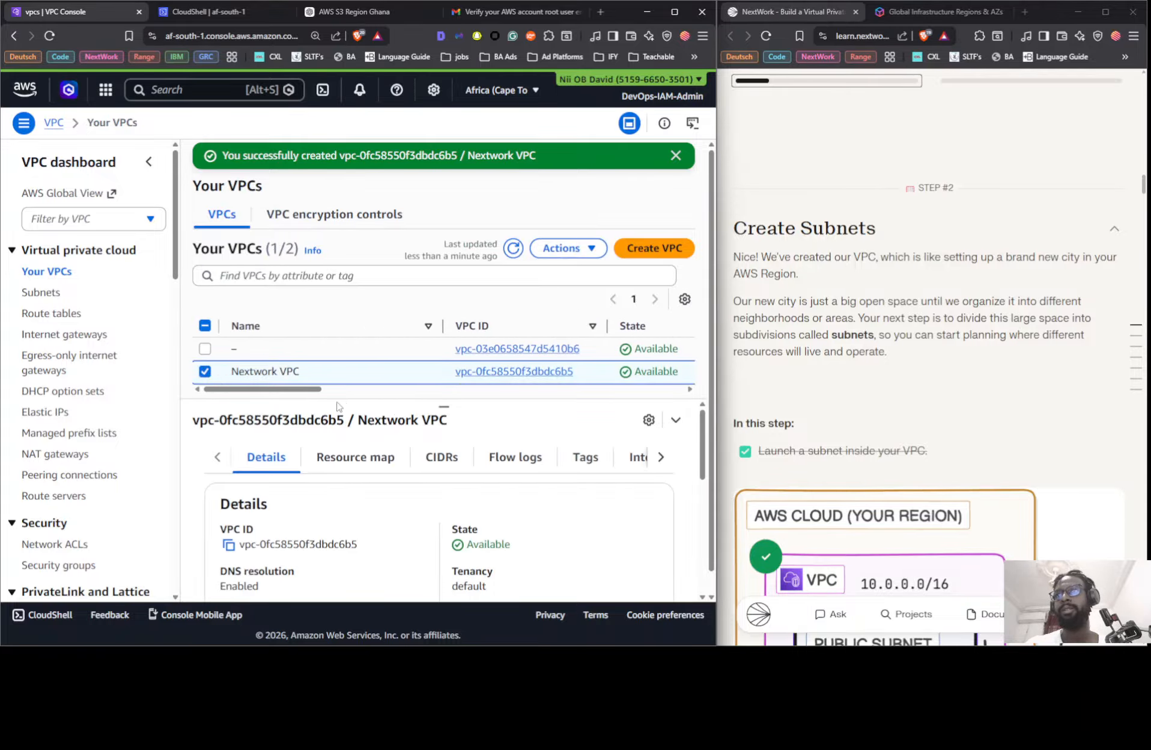
left_click(359, 461)
scroll(369, 480, "down", 2)
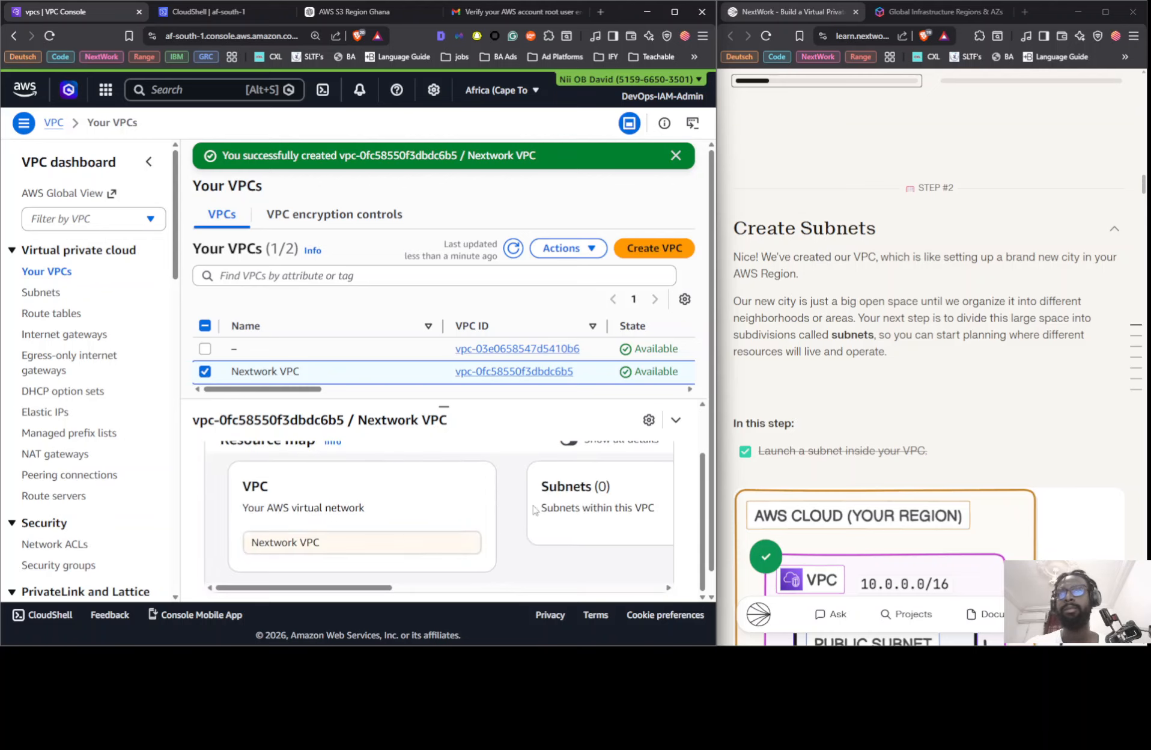
left_click_drag(310, 588, 259, 587)
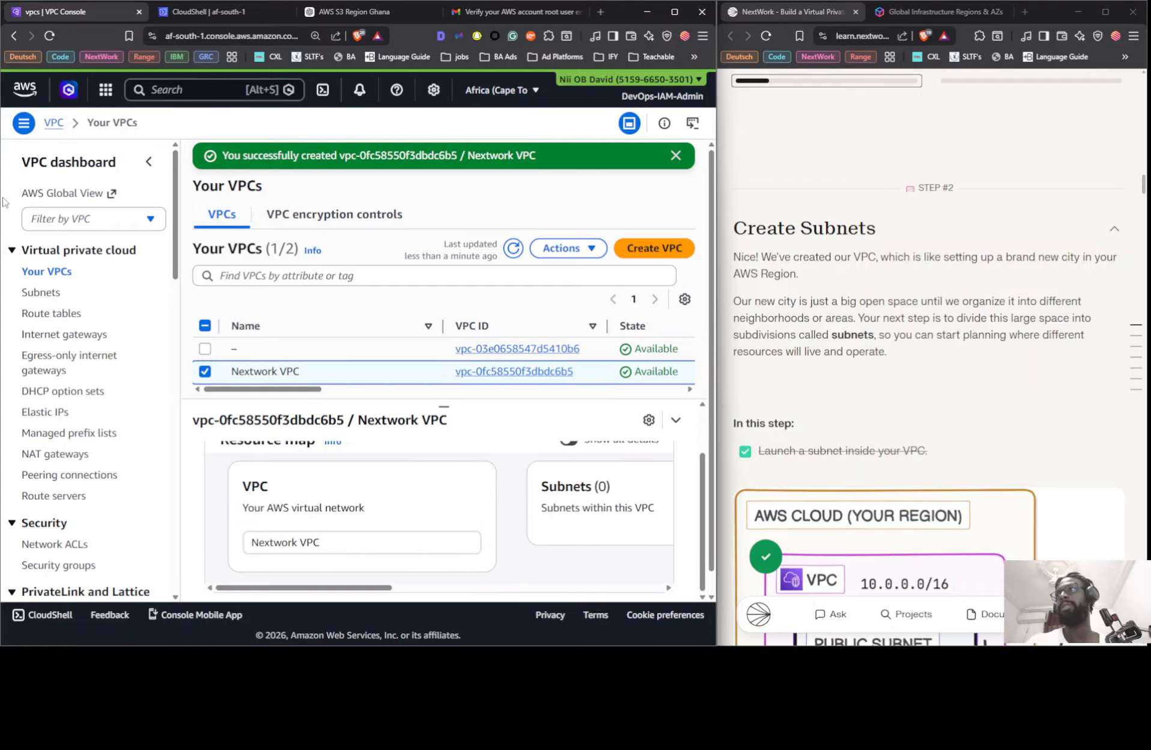
- Display the list of existing subnets and look over the available AWS regions without switching region
left_click(41, 294)
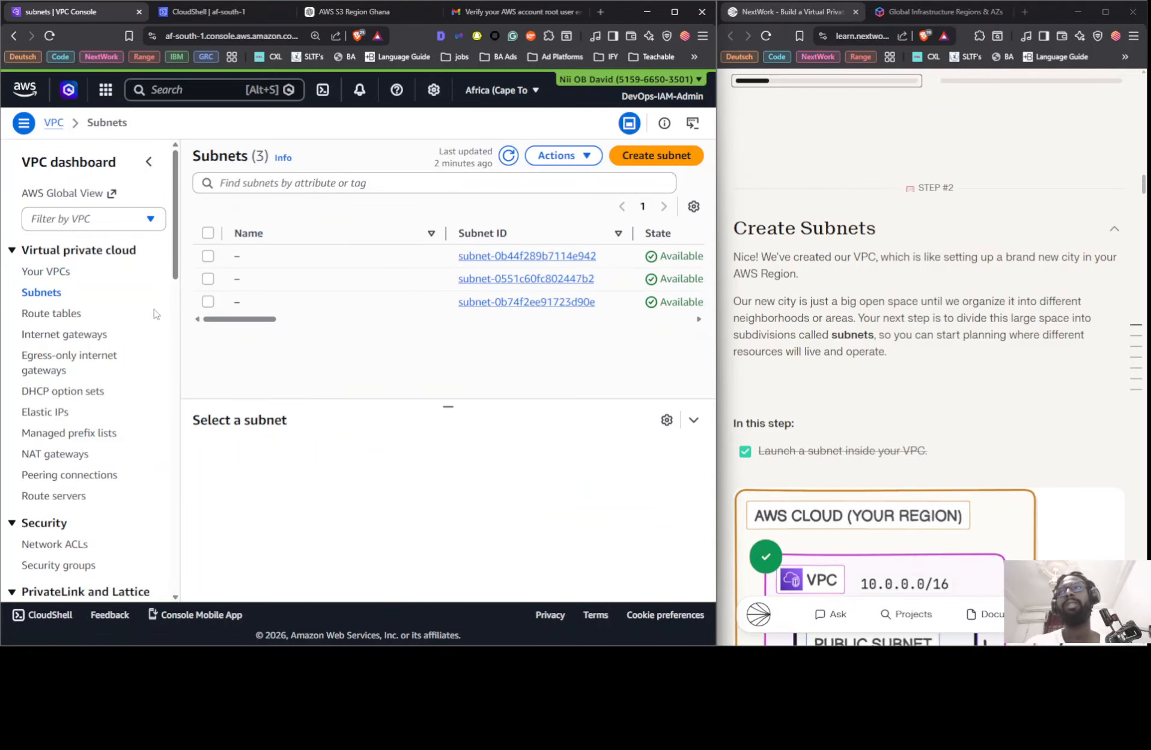
left_click_drag(212, 319, 293, 280)
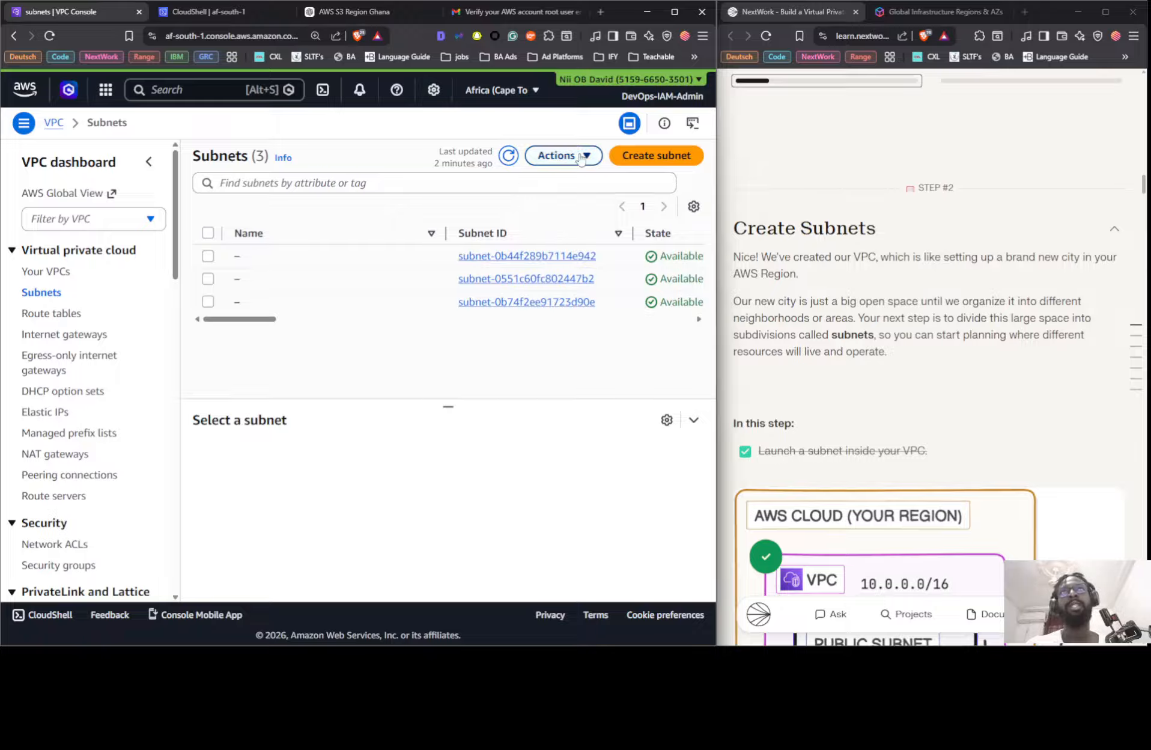
left_click(504, 97)
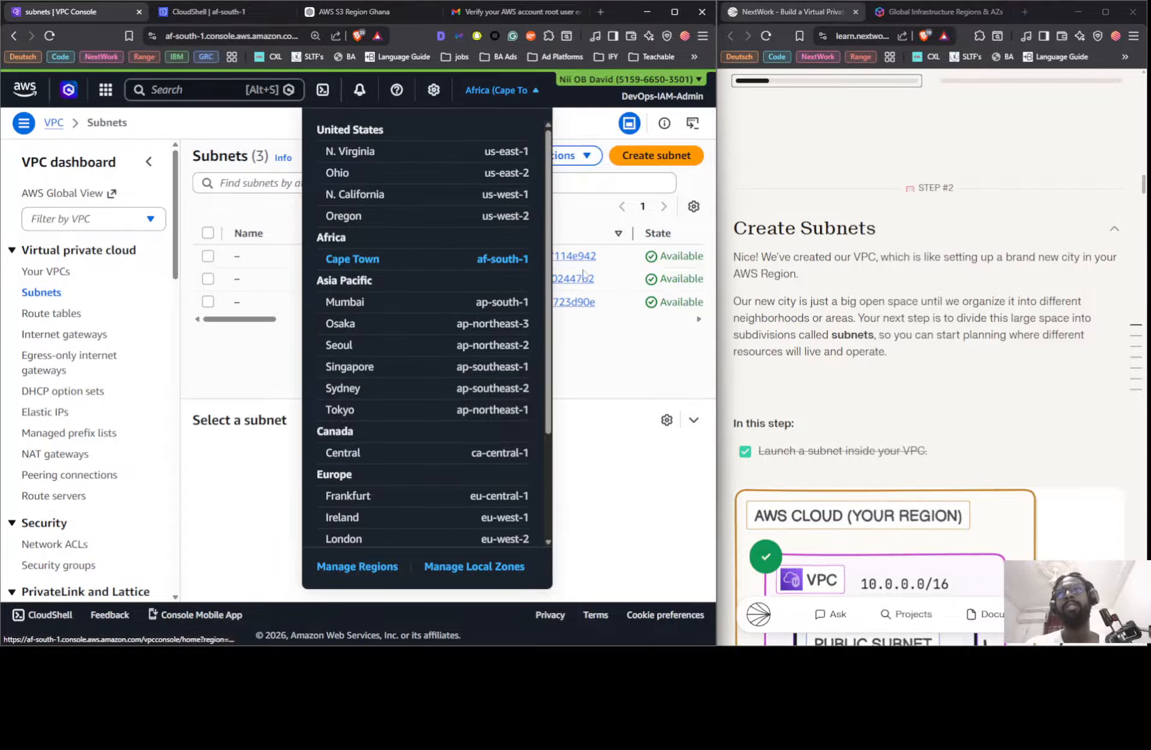
left_click(601, 368)
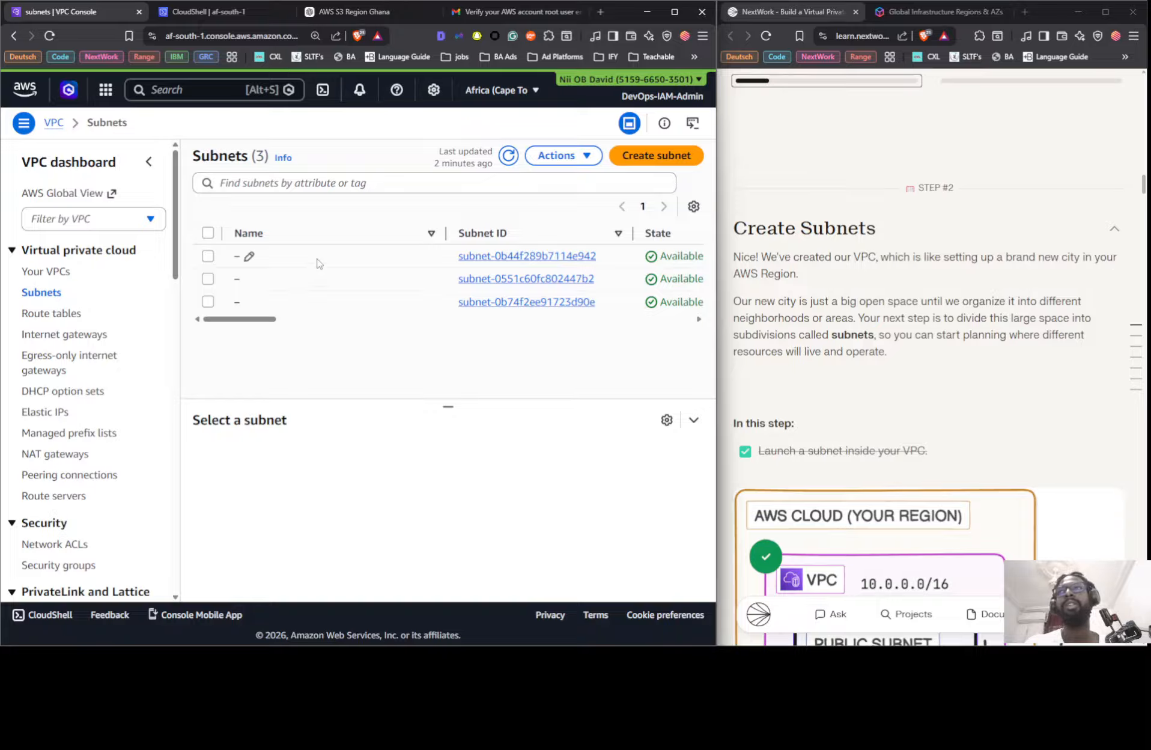
- Start creating a subnet and choose Nextwork VPC as the VPC it belongs to
left_click(625, 156)
left_click(313, 260)
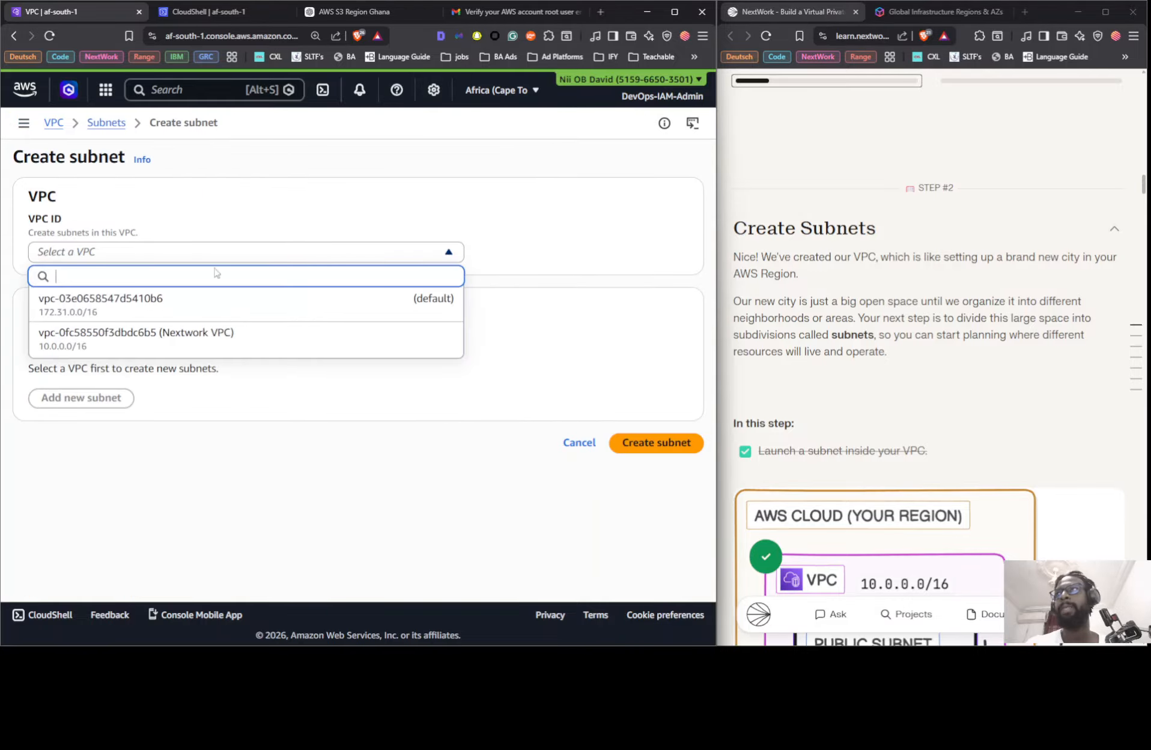
left_click(155, 332)
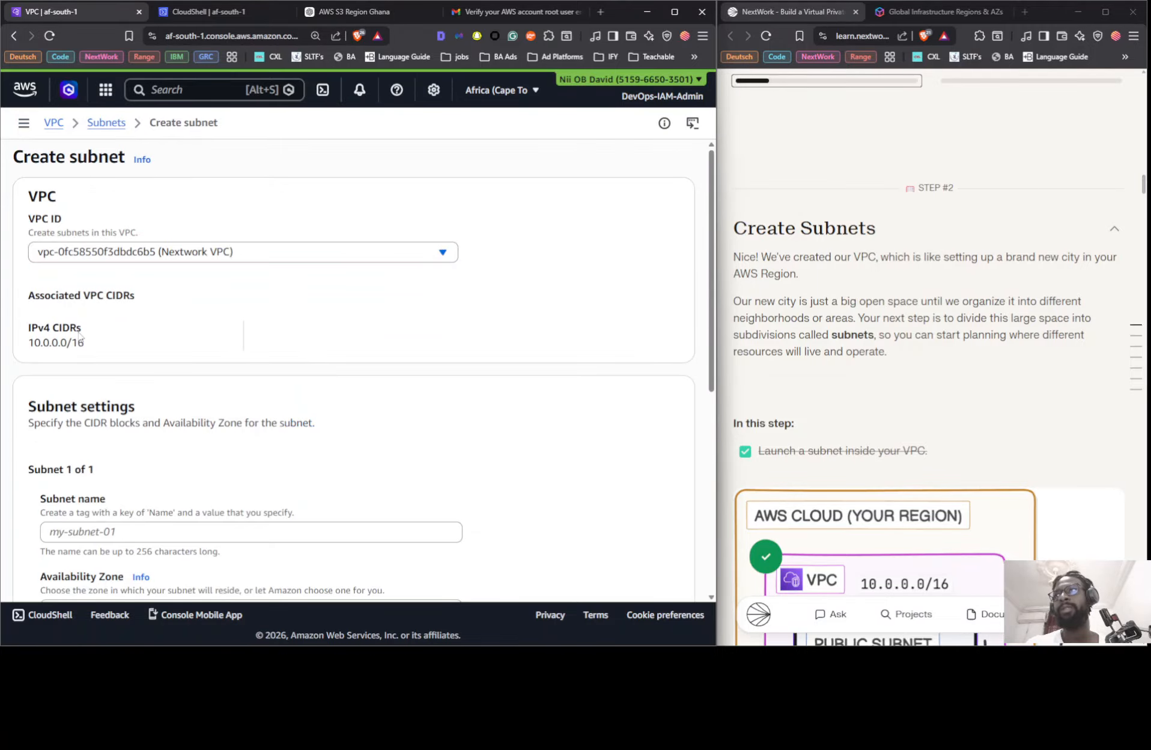
- Name the subnet Piblic 1 and look over the Availability Zone options, keeping No preference
scroll(241, 420, "down", 4)
left_click(186, 289)
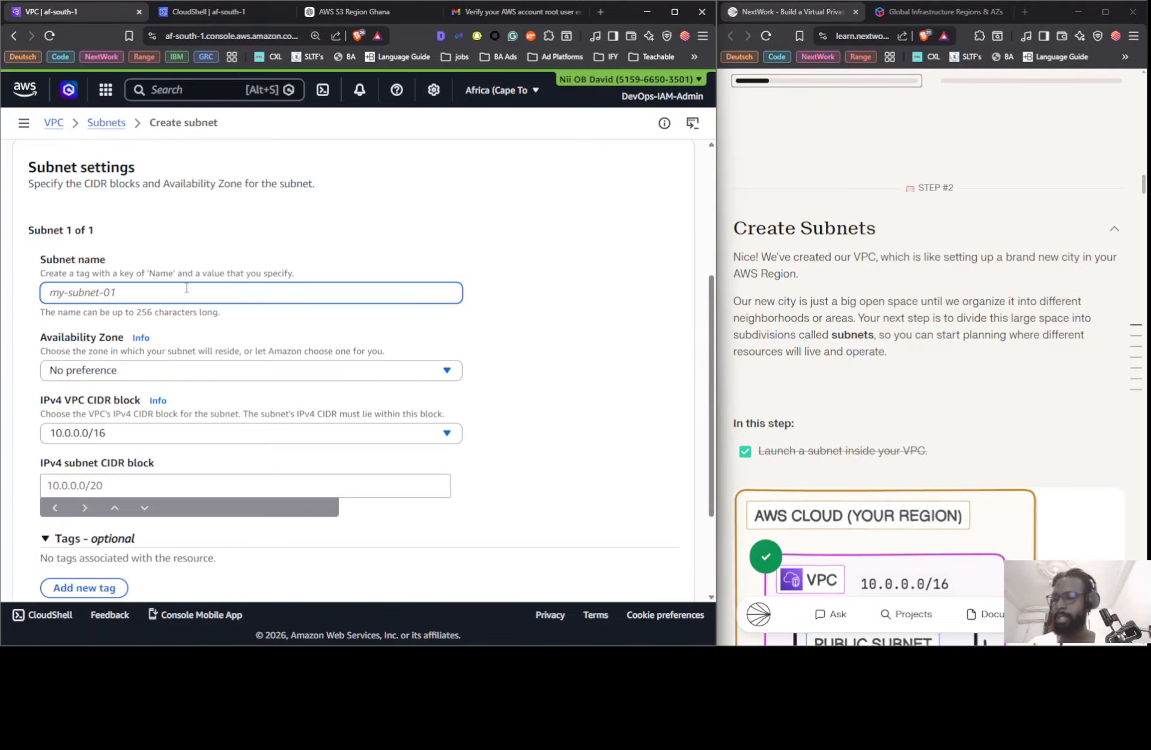
type("Piblic")
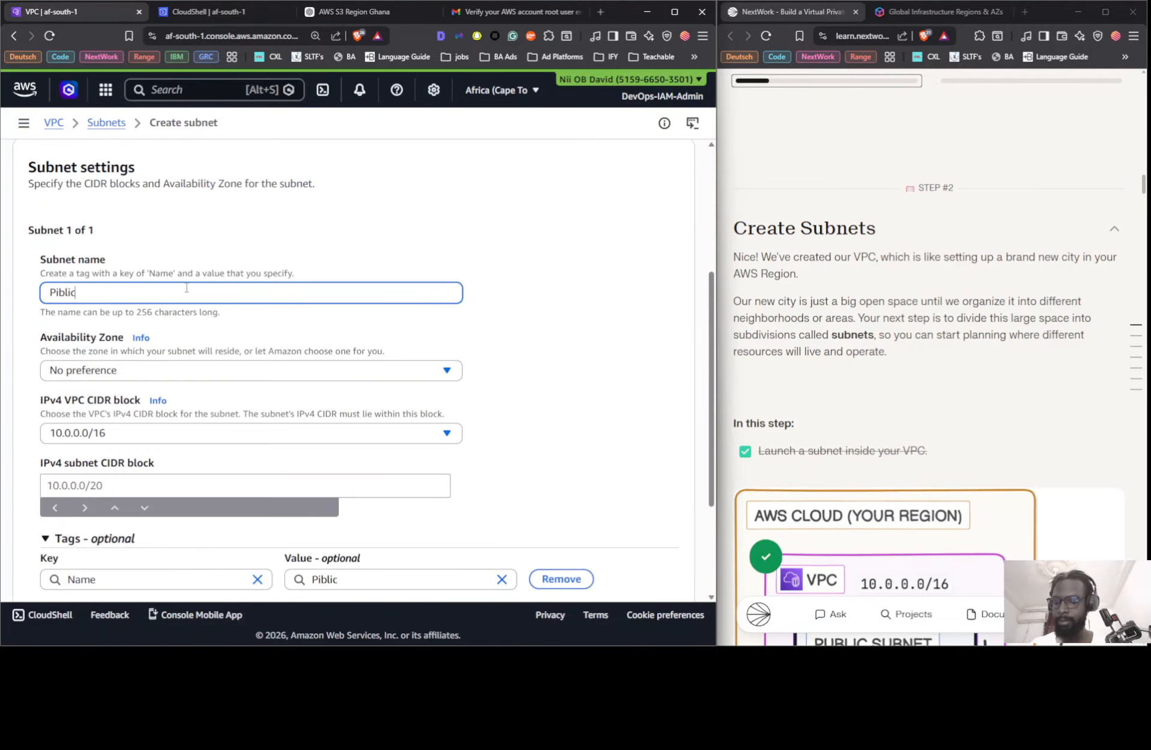
type(" 1")
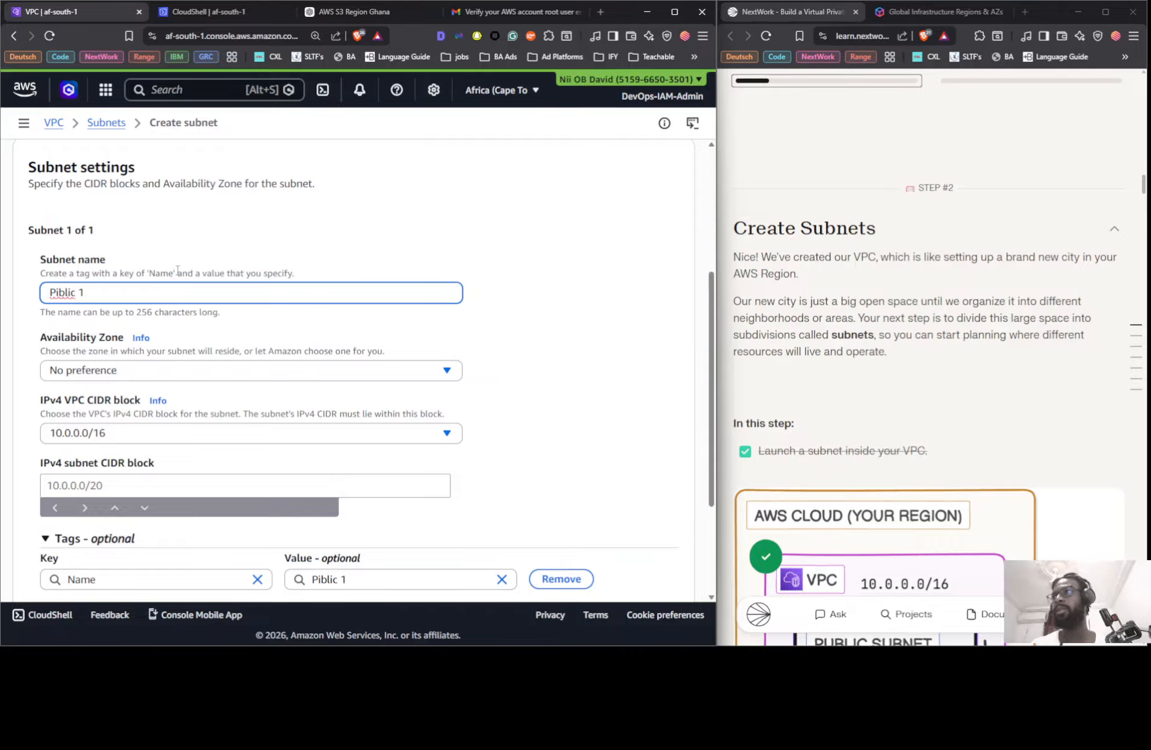
left_click(150, 369)
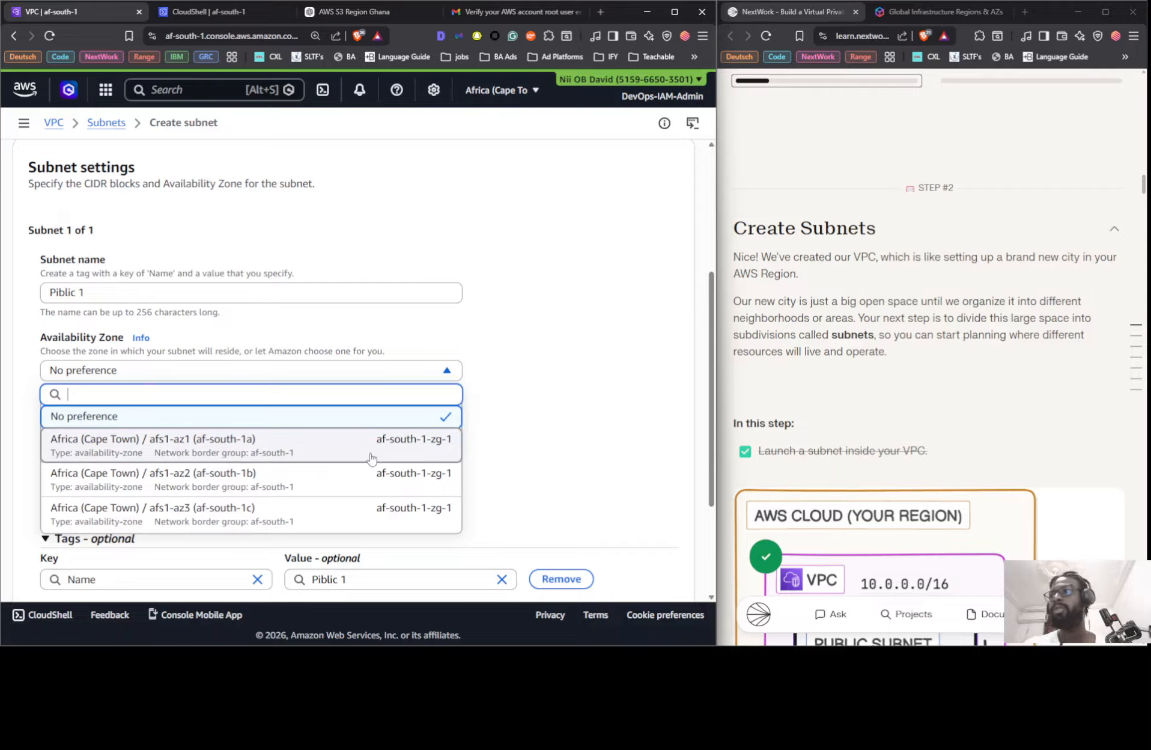
left_click(591, 393)
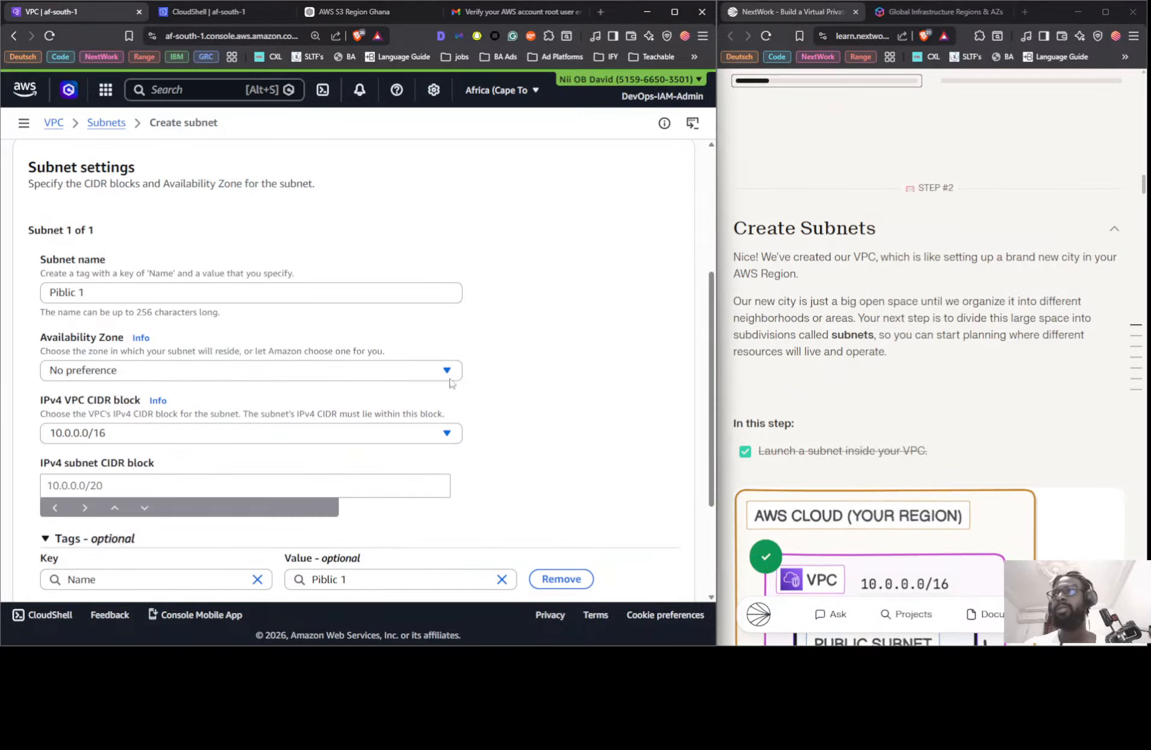
- Keep 10.0.0.0/16 as the IPv4 VPC CIDR block and set the IPv4 subnet CIDR block to 10.0.0.0/24
scroll(525, 342, "down", 2)
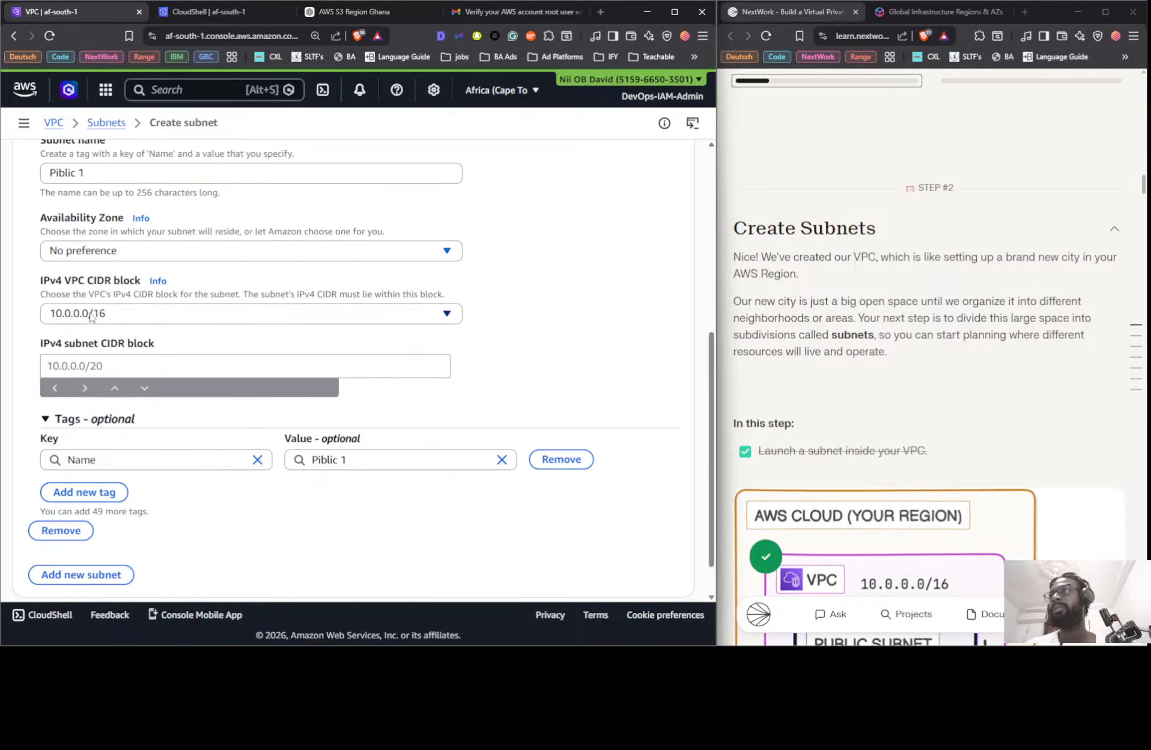
left_click(152, 315)
left_click(137, 320)
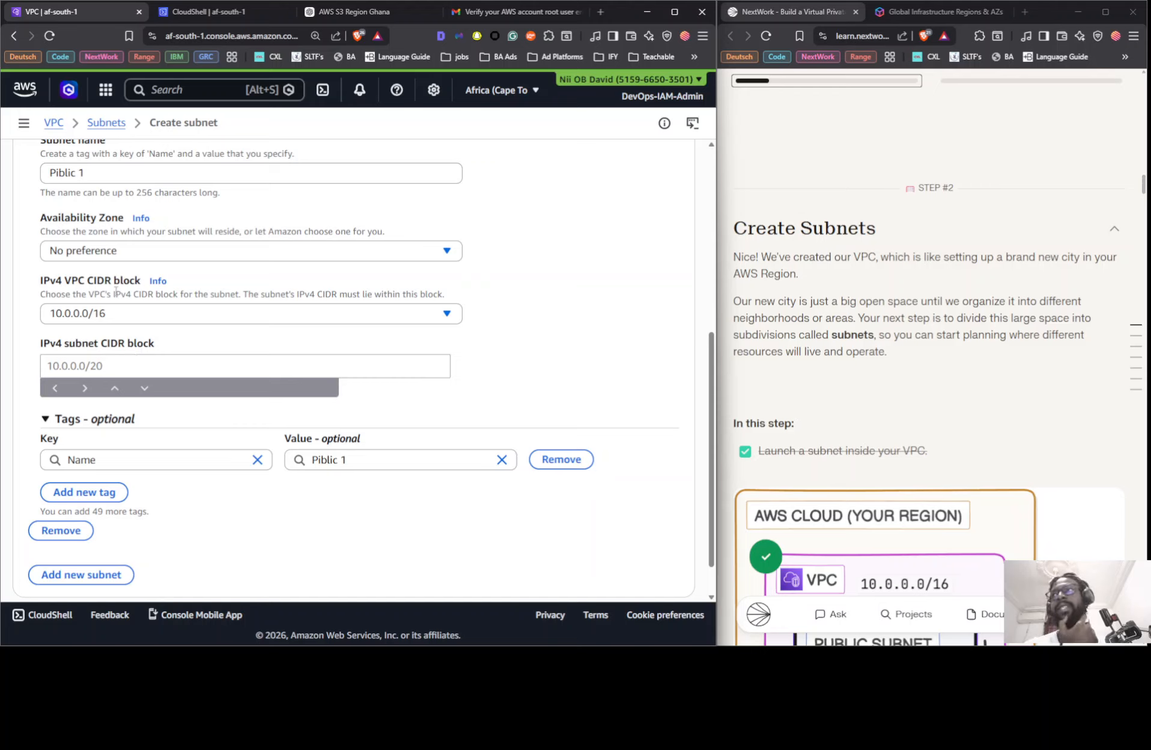
left_click(139, 366)
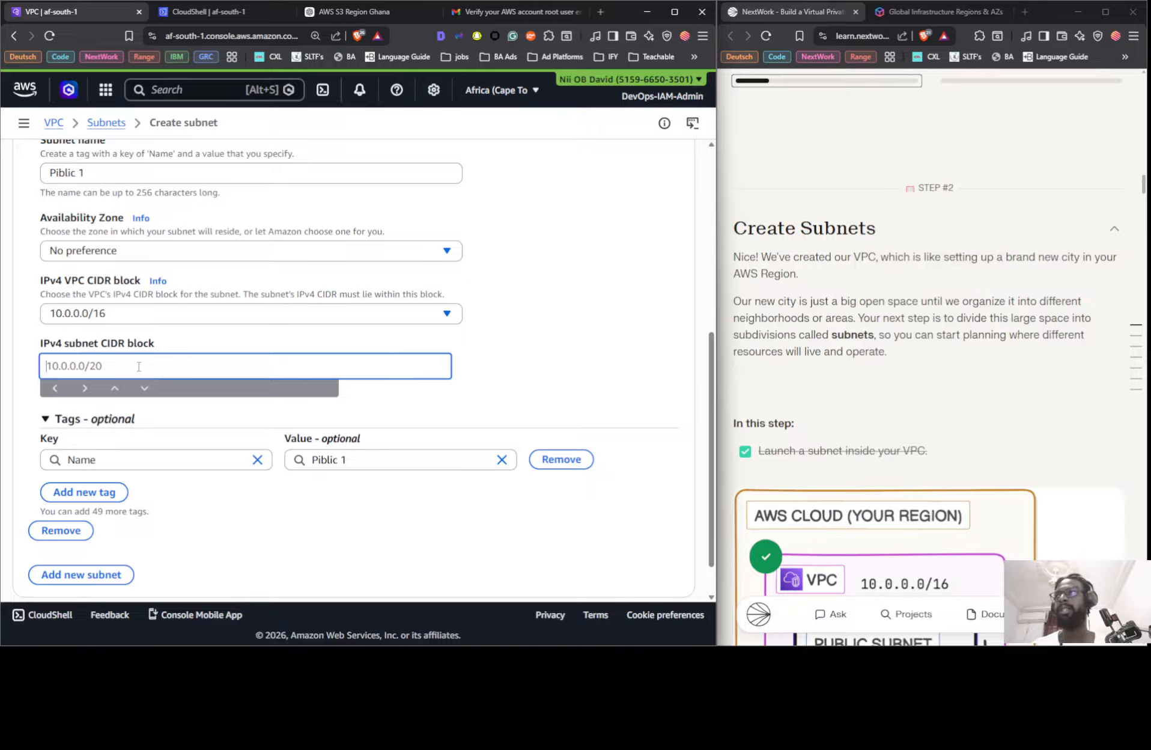
type("10.0.0.0/")
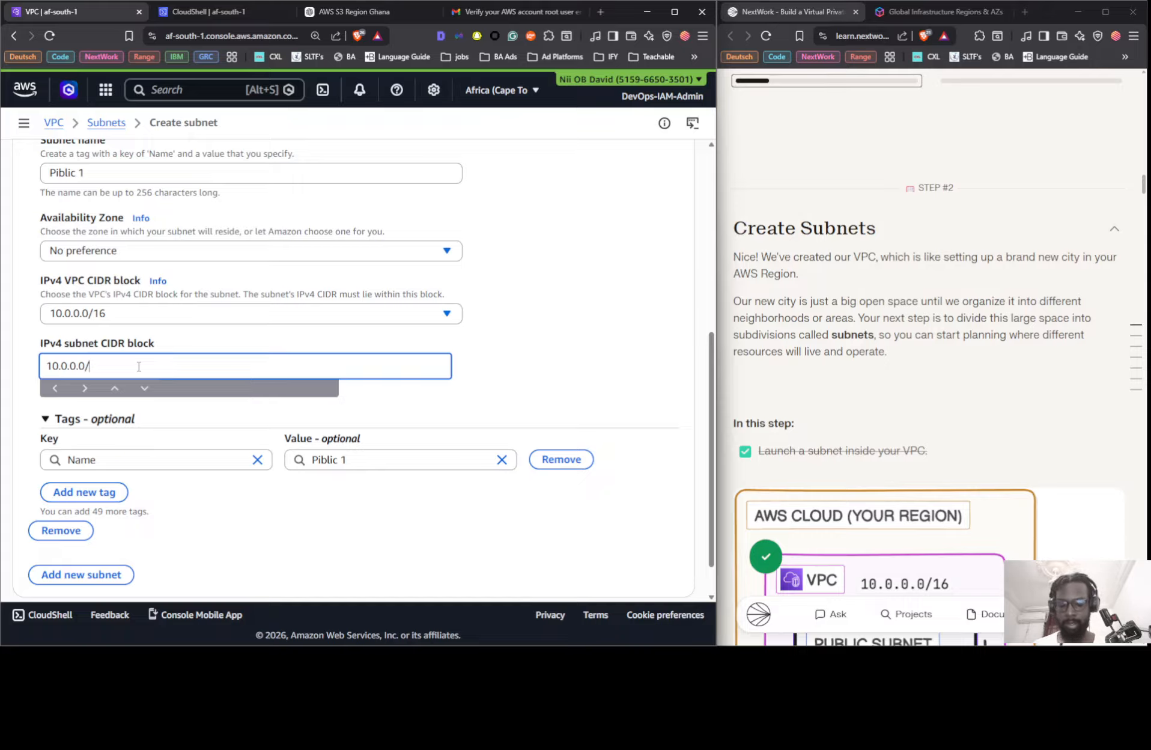
type("24")
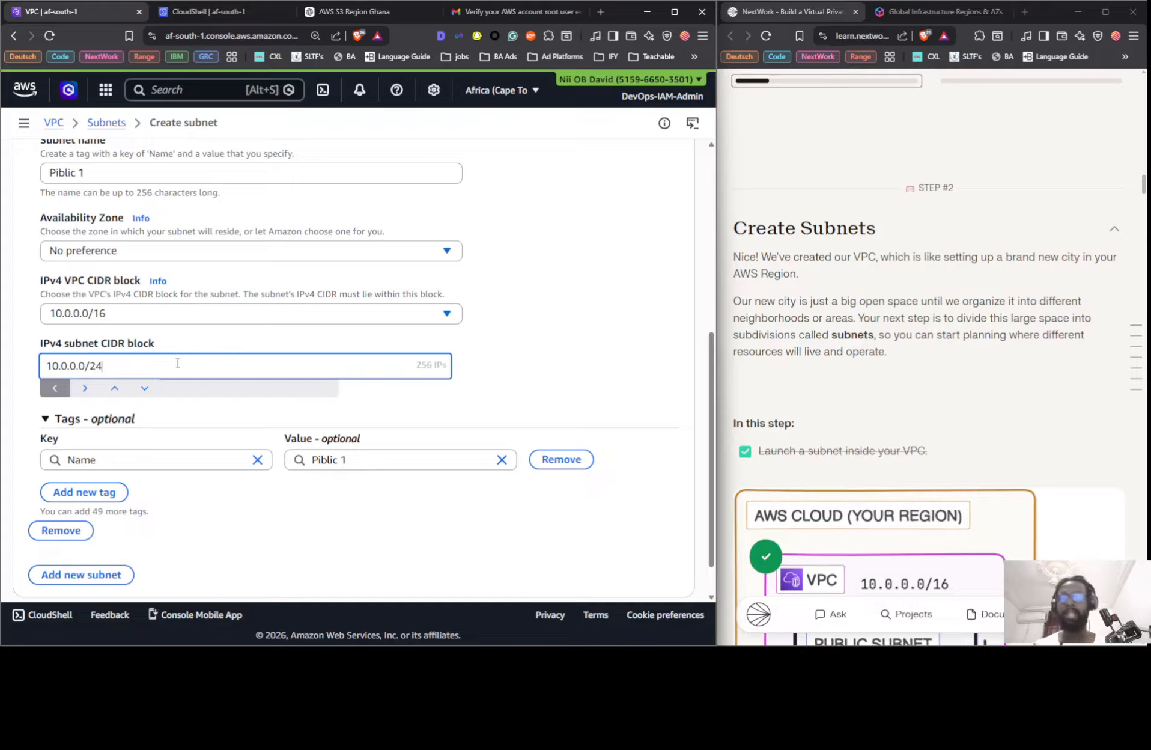
- Try 10.0.0.0/16 as the IPv4 subnet CIDR block and return it to 10.0.0.0/24
key("BackSpace")
key("BackSpace")
type("1")
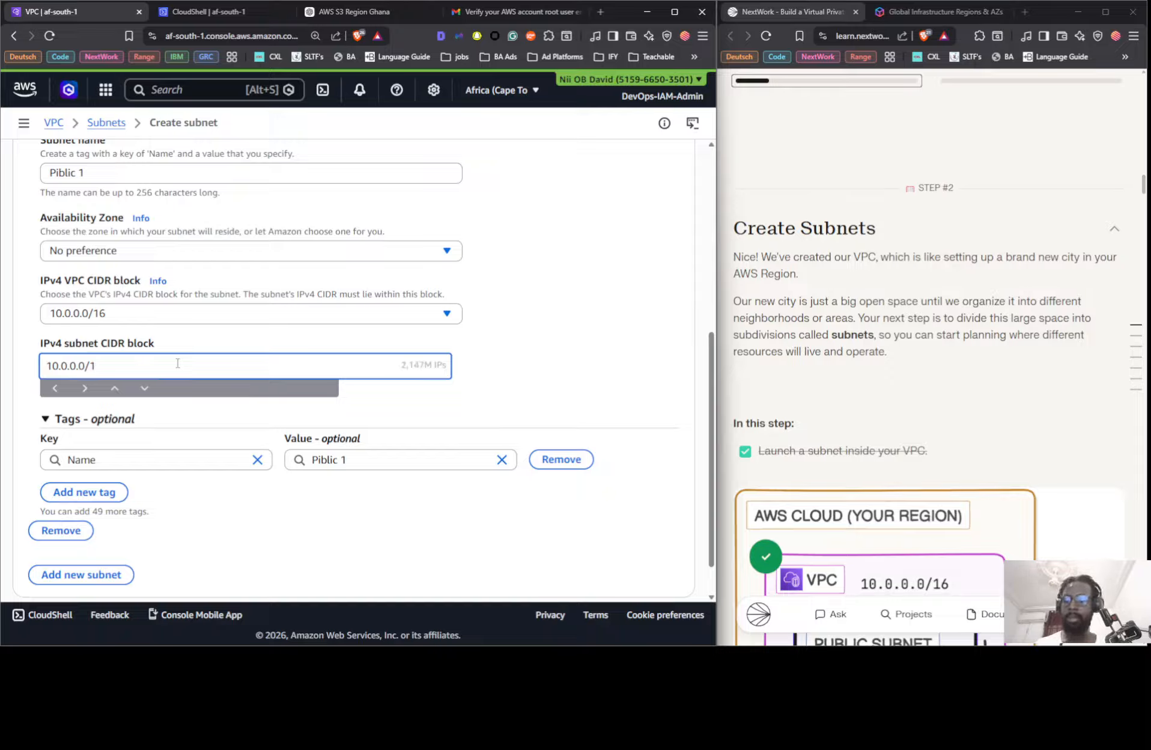
type("6")
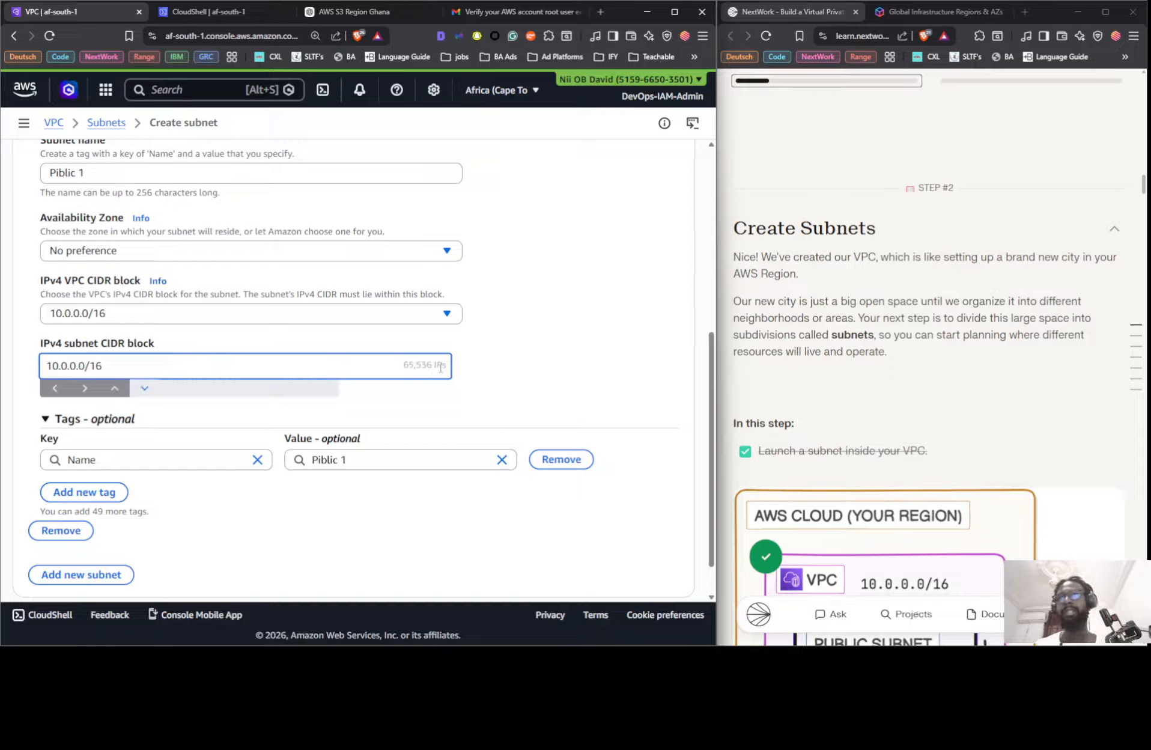
key("BackSpace")
key("BackSpace")
type("24")
- Correct the subnet name to Public 1 and create the subnet
scroll(483, 345, "down", 1)
scroll(176, 264, "up", 4)
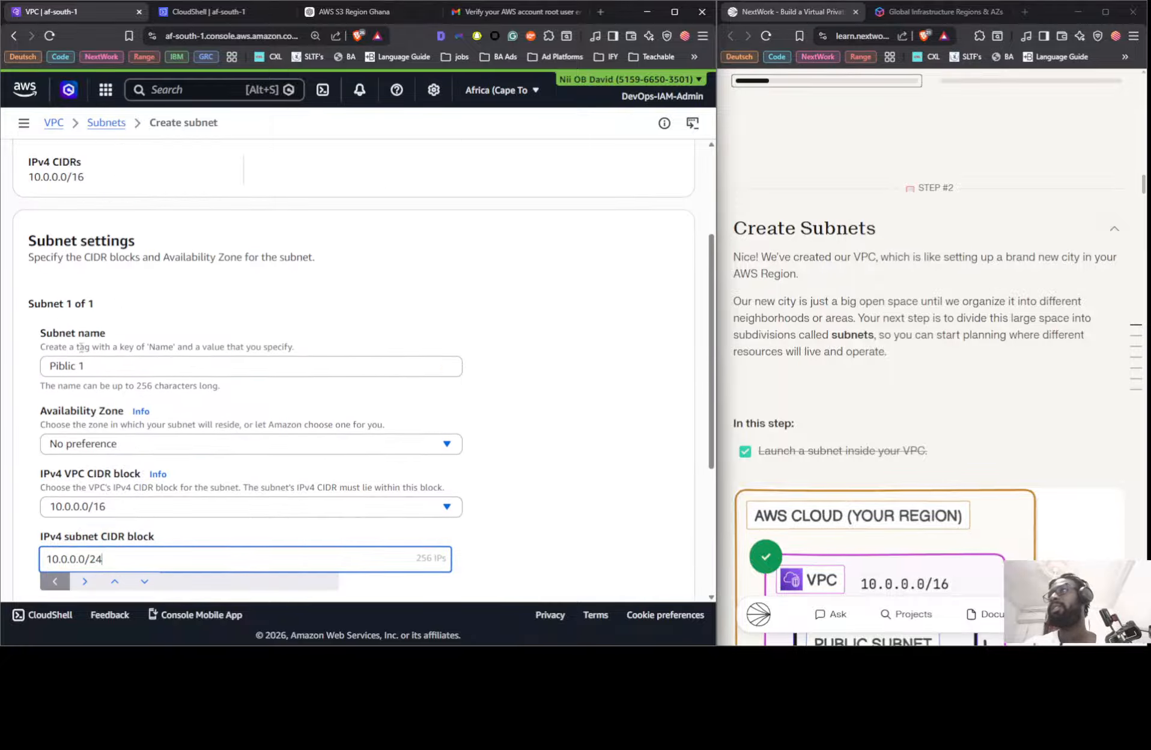
left_click(57, 371)
key("BackSpace")
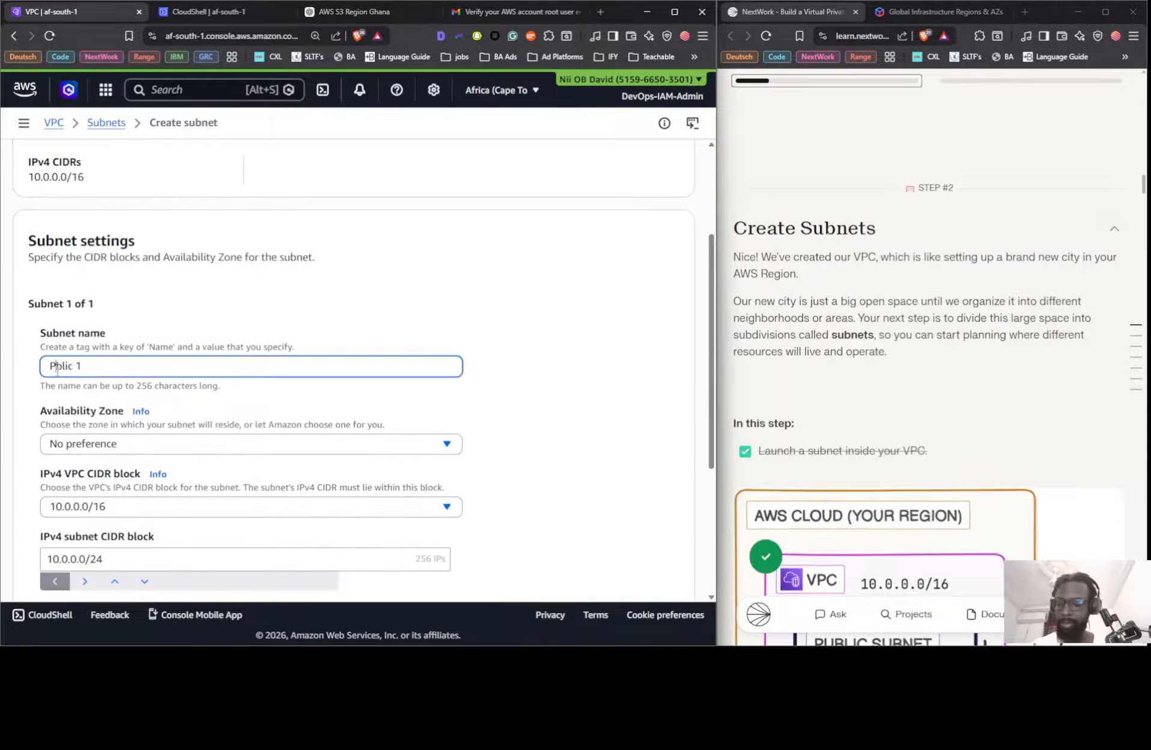
type("u")
left_click(475, 273)
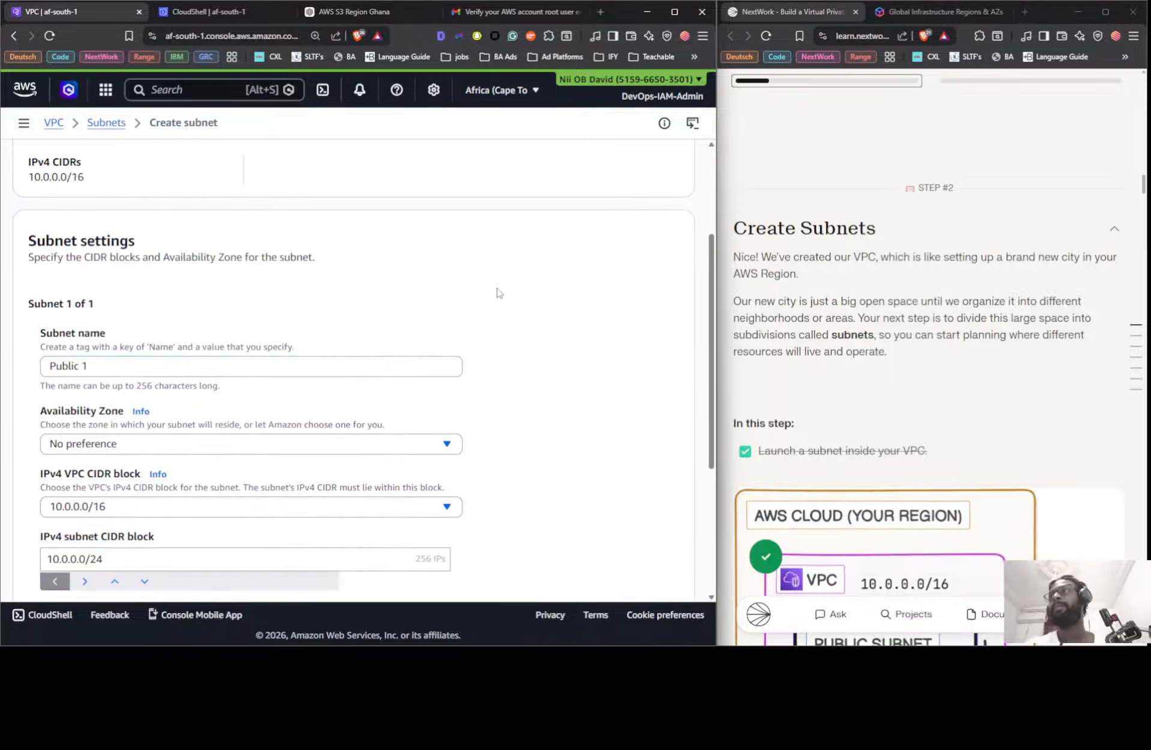
scroll(501, 303, "down", 4)
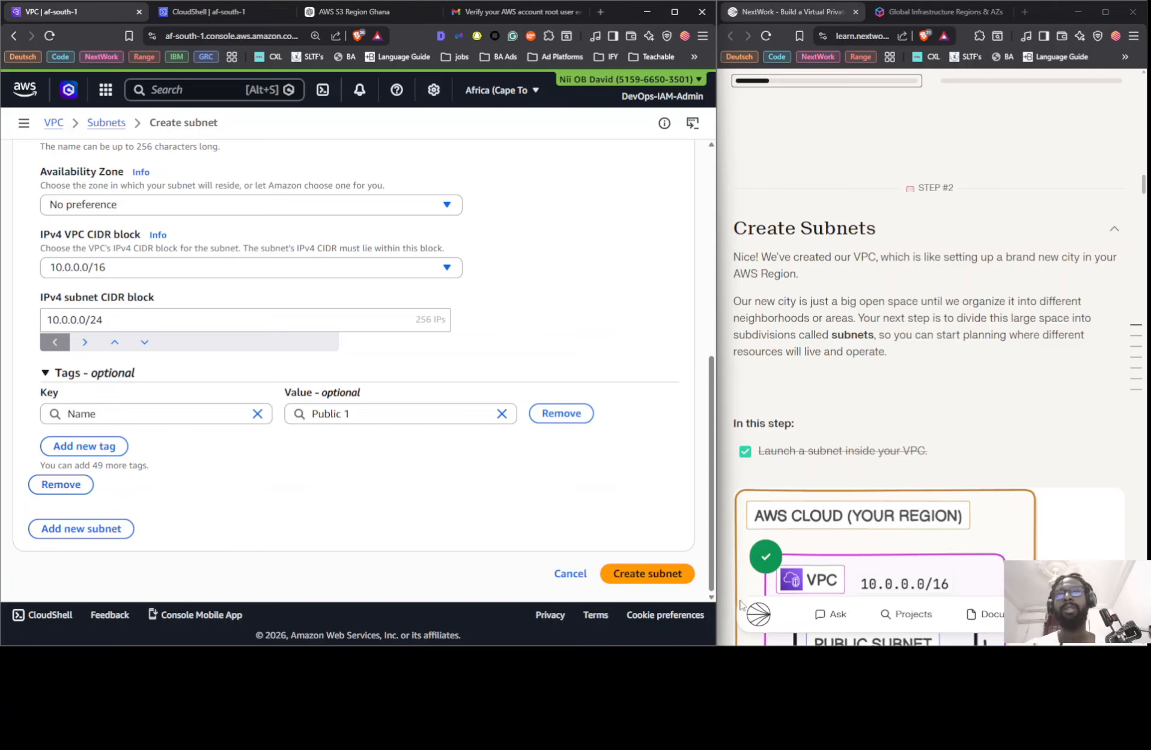
left_click(641, 580)
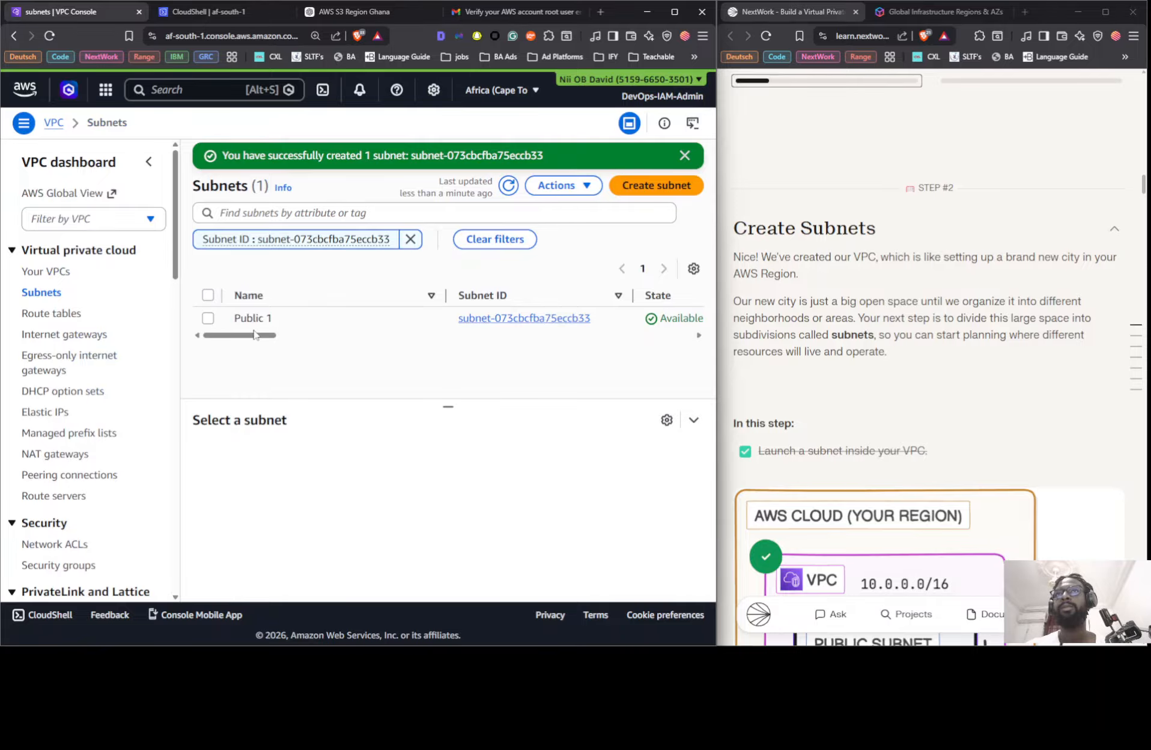
- Show the unfiltered subnet list and select the Public 1 subnet to examine its details
left_click(48, 294)
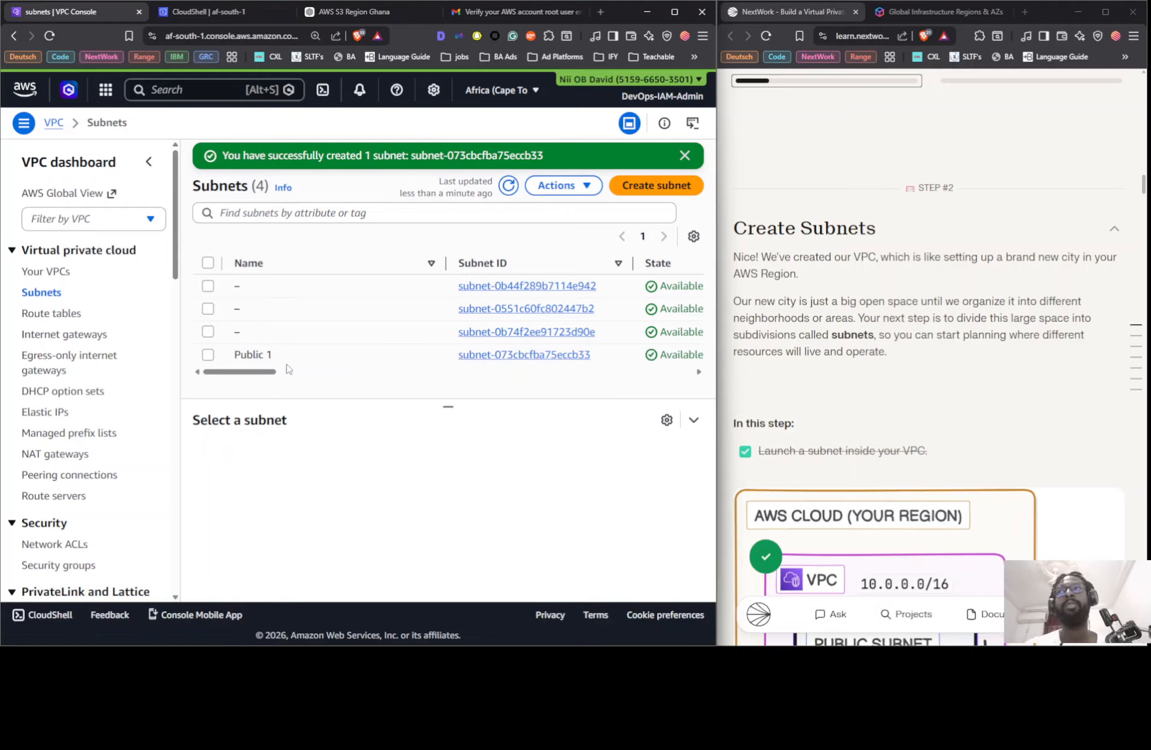
mouse_move(222, 373)
left_mouse_down()
mouse_move(462, 385)
mouse_move(226, 369)
mouse_move(222, 359)
left_mouse_up()
left_click(208, 355)
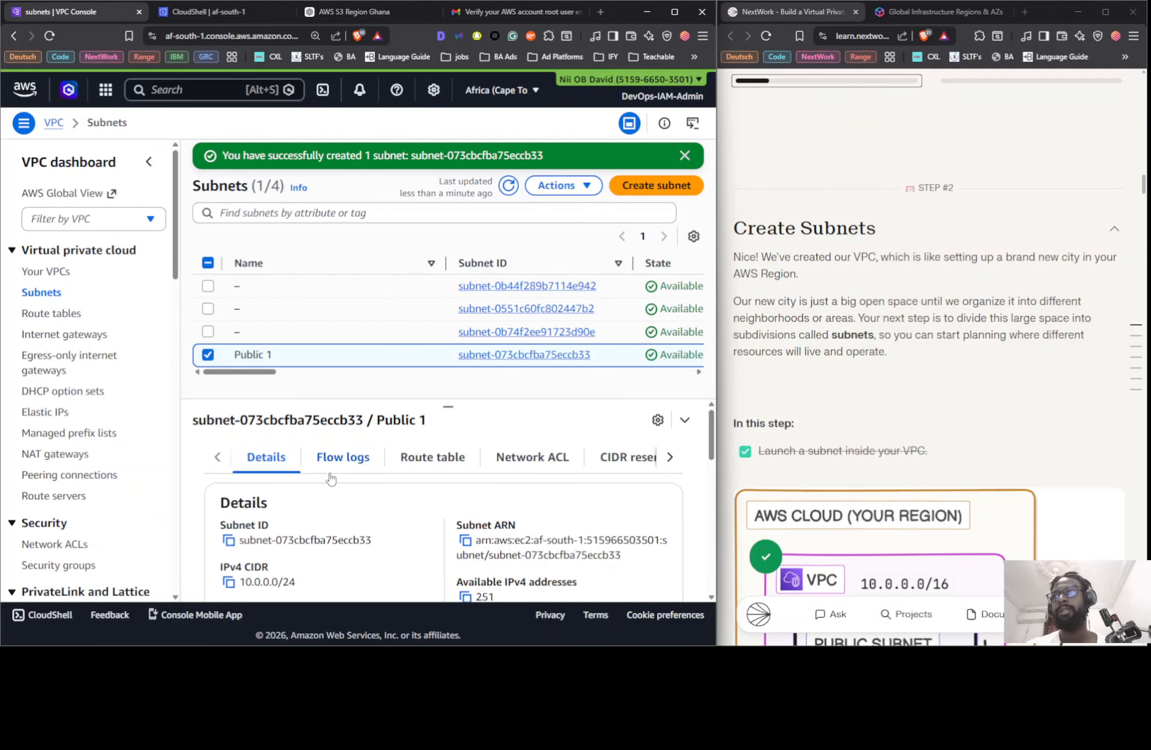
scroll(336, 474, "down", 5)
scroll(340, 460, "down", 2)
scroll(337, 475, "up", 8)
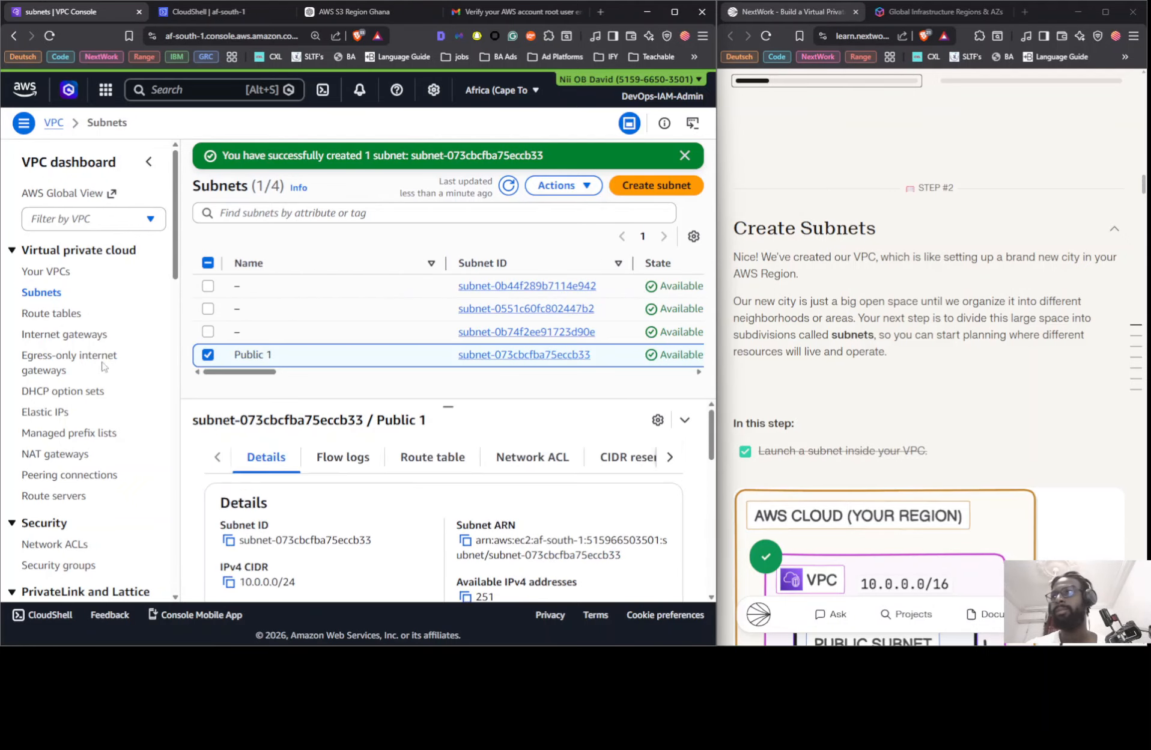
- Advance the project guide to Create an internet gateway and tick its task of connecting the VPC to the internet
scroll(798, 420, "down", 9)
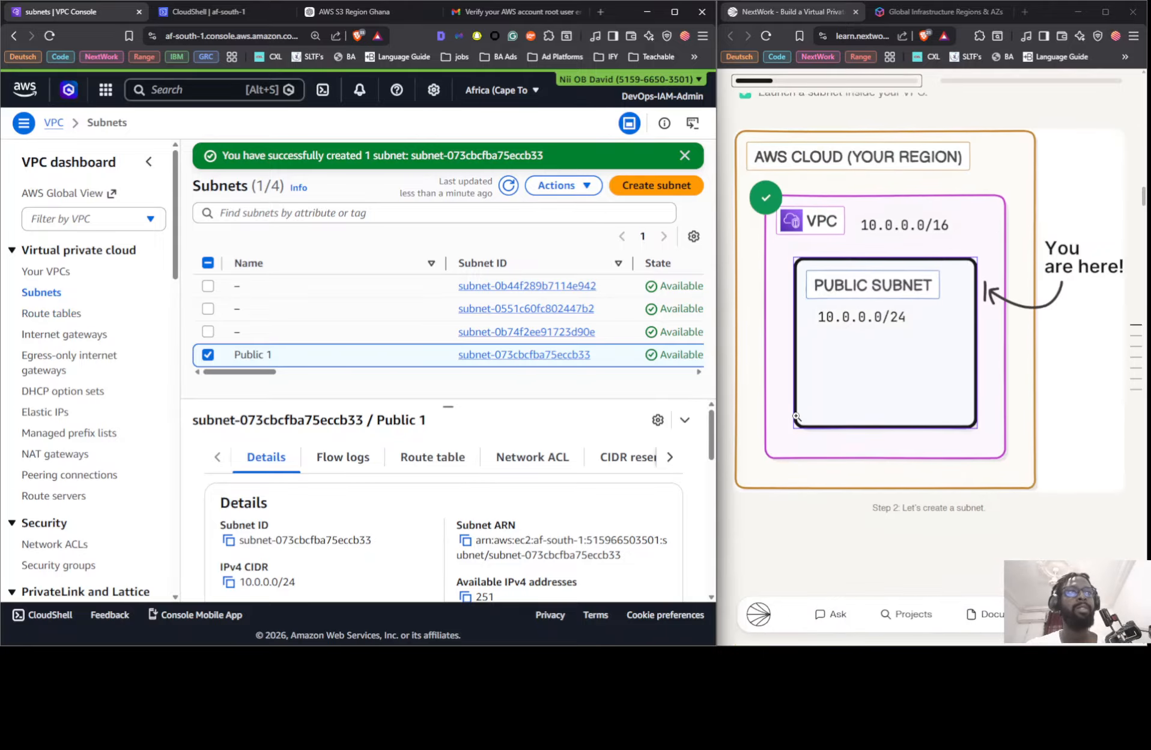
scroll(799, 416, "up", 5)
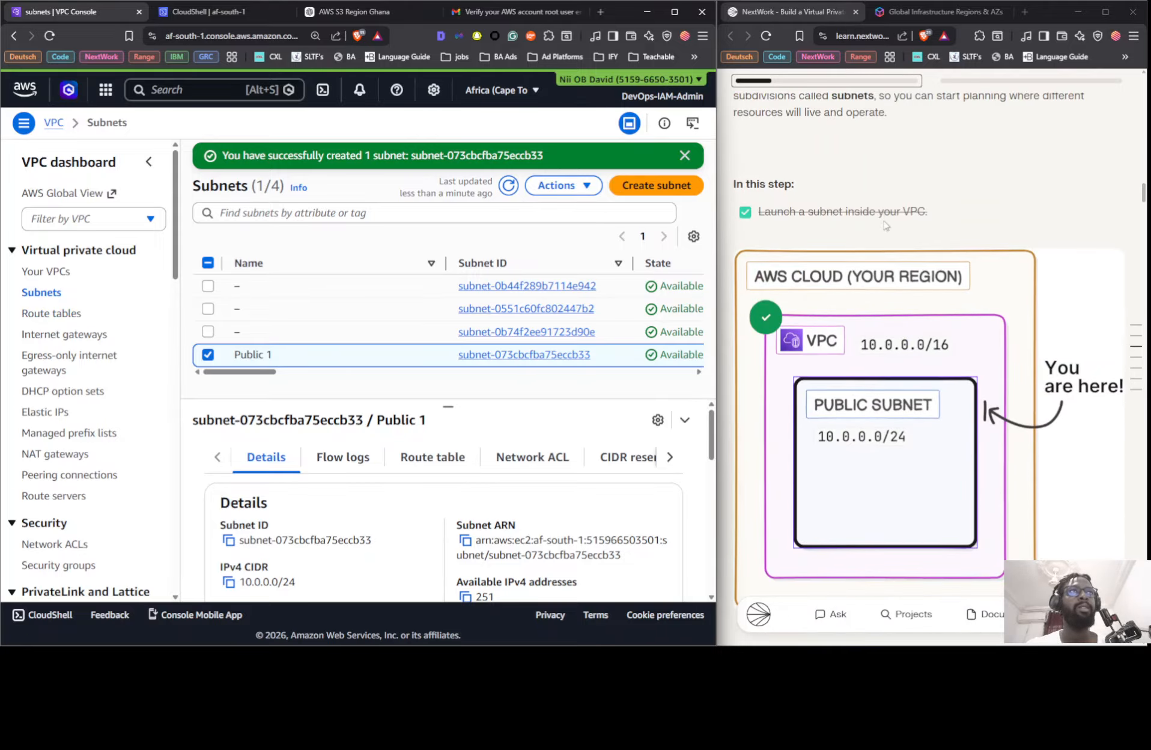
scroll(881, 255, "down", 6)
scroll(880, 272, "down", 4)
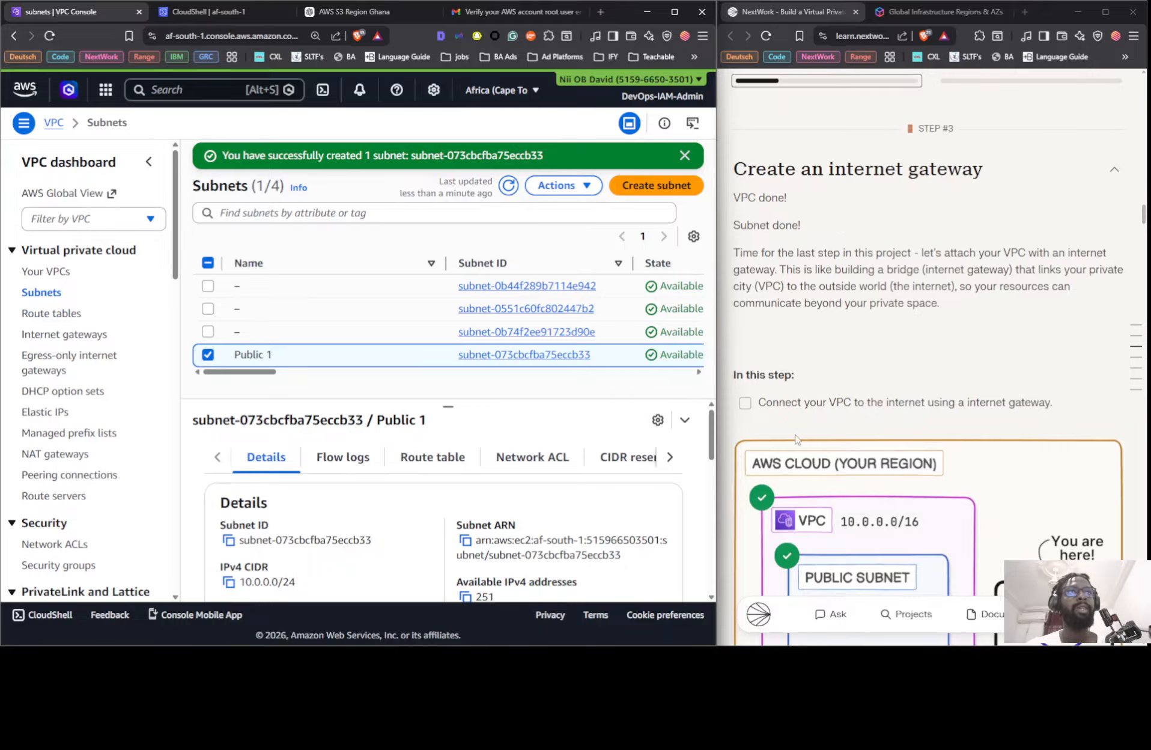
left_click(774, 406)
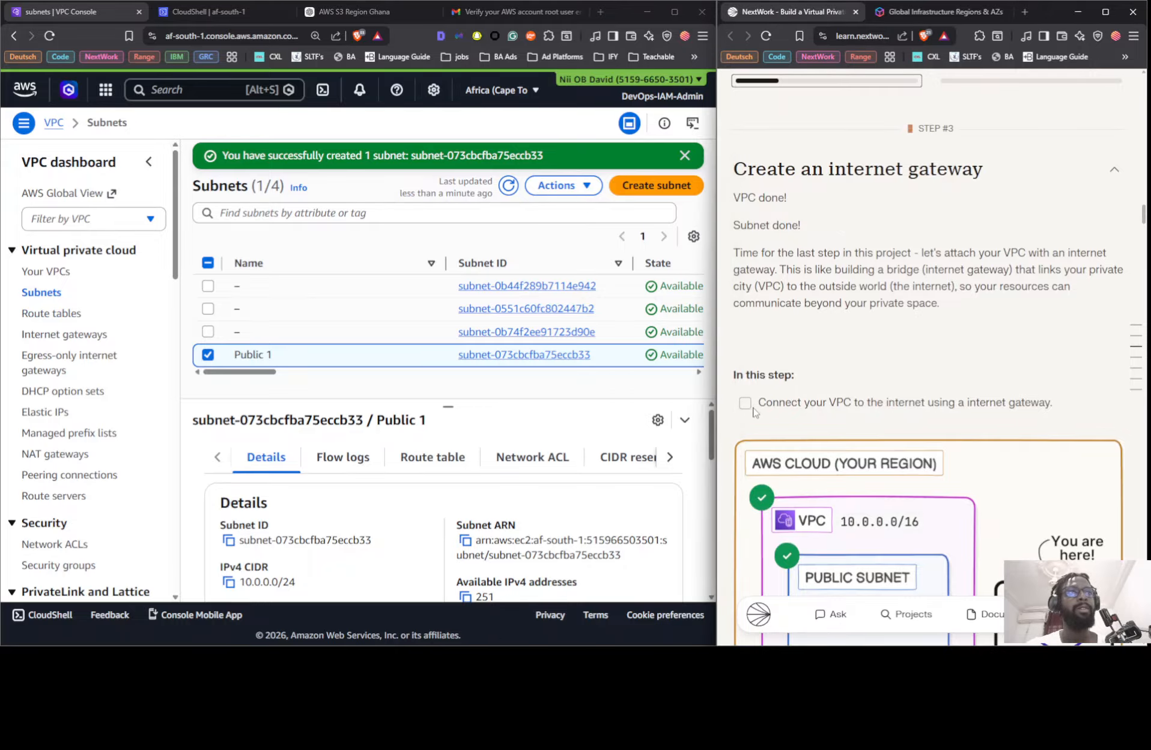
scroll(803, 299, "down", 2)
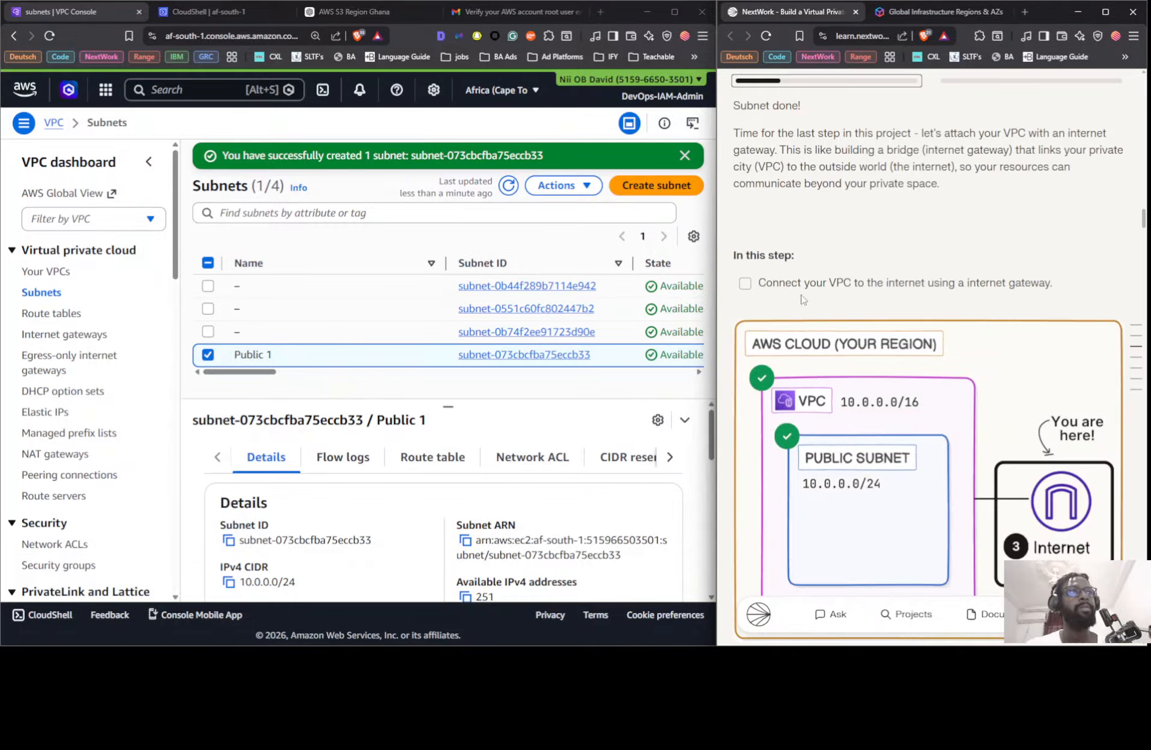
left_click(745, 283)
scroll(841, 300, "down", 3)
scroll(862, 304, "down", 4)
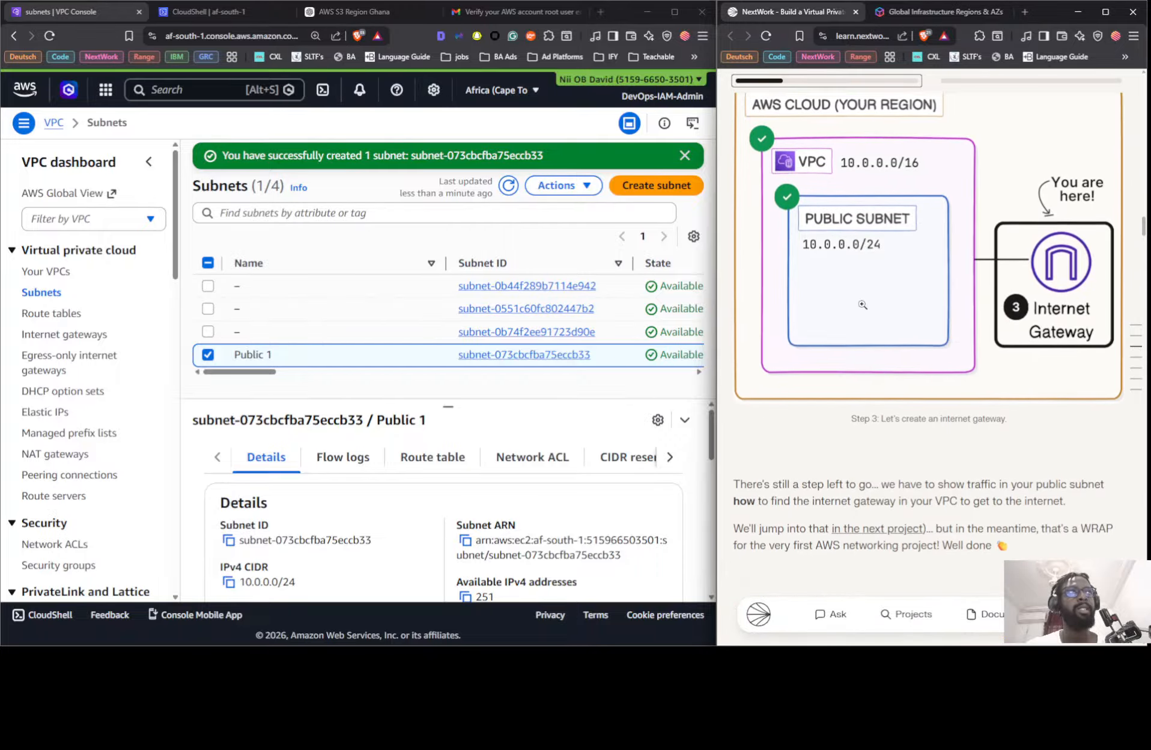
- Display the internet gateways and select the existing unnamed gateway to examine its details
left_click(69, 336)
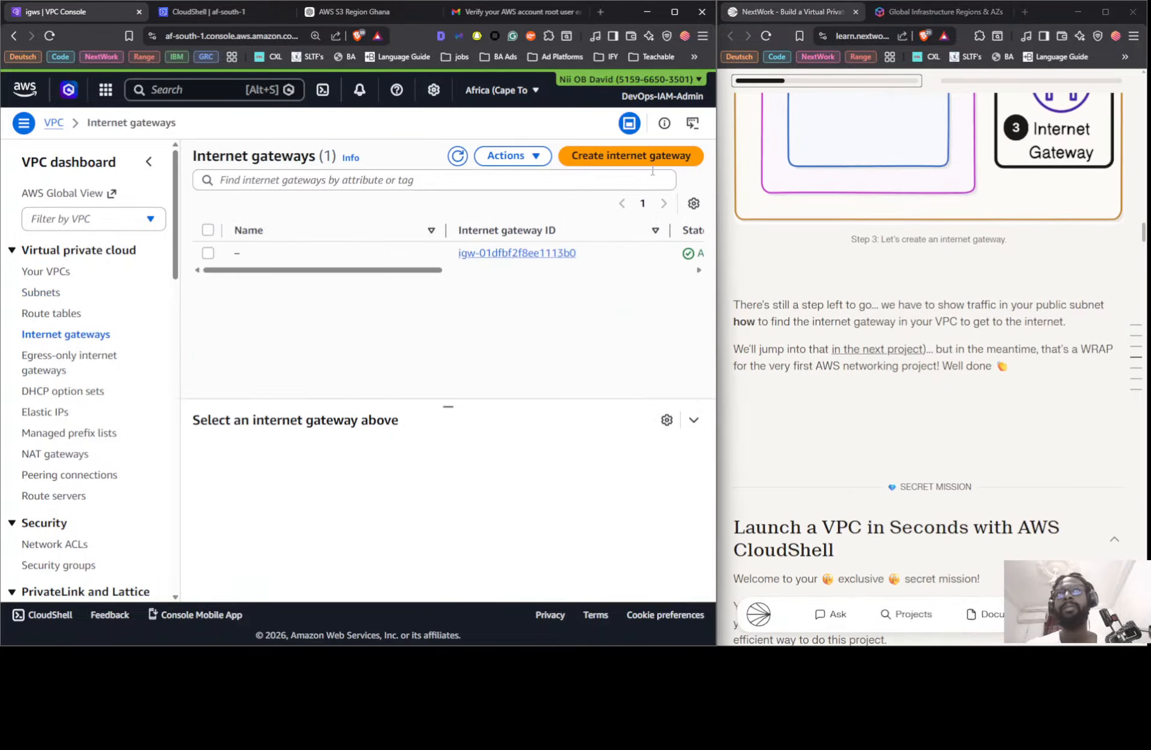
left_click_drag(332, 275, 206, 273)
left_click(208, 253)
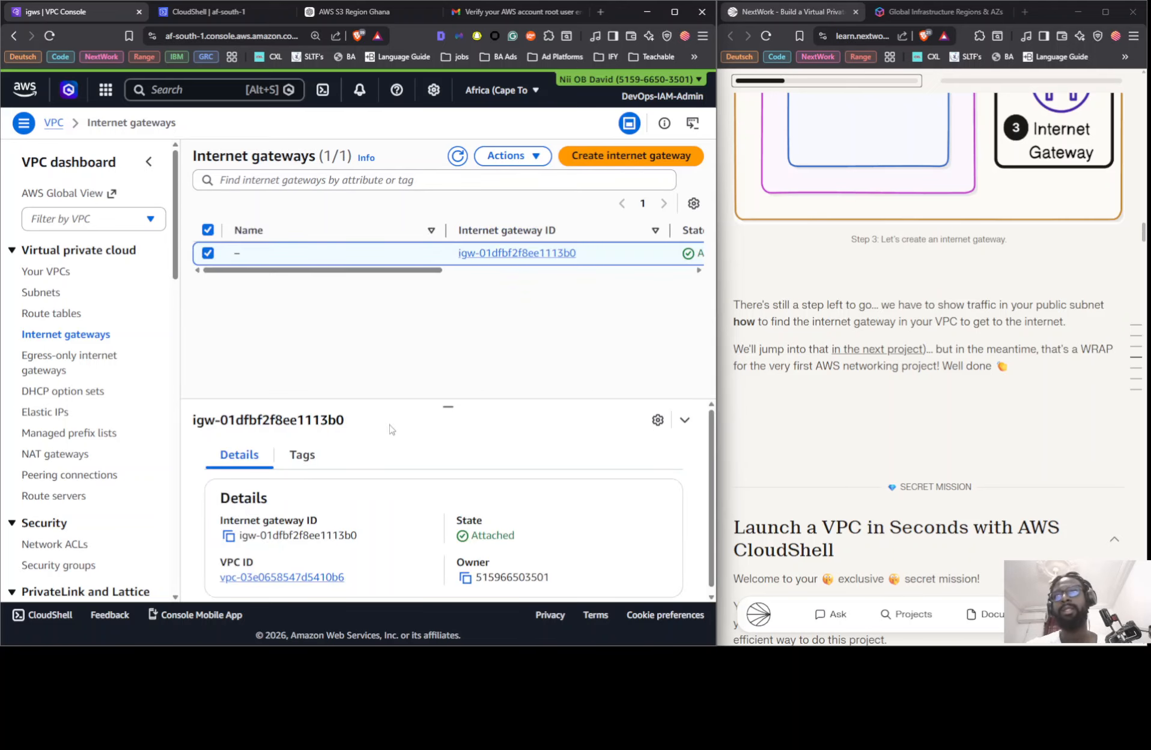
- Create an internet gateway with the name tag Nextwork IG
left_click(591, 157)
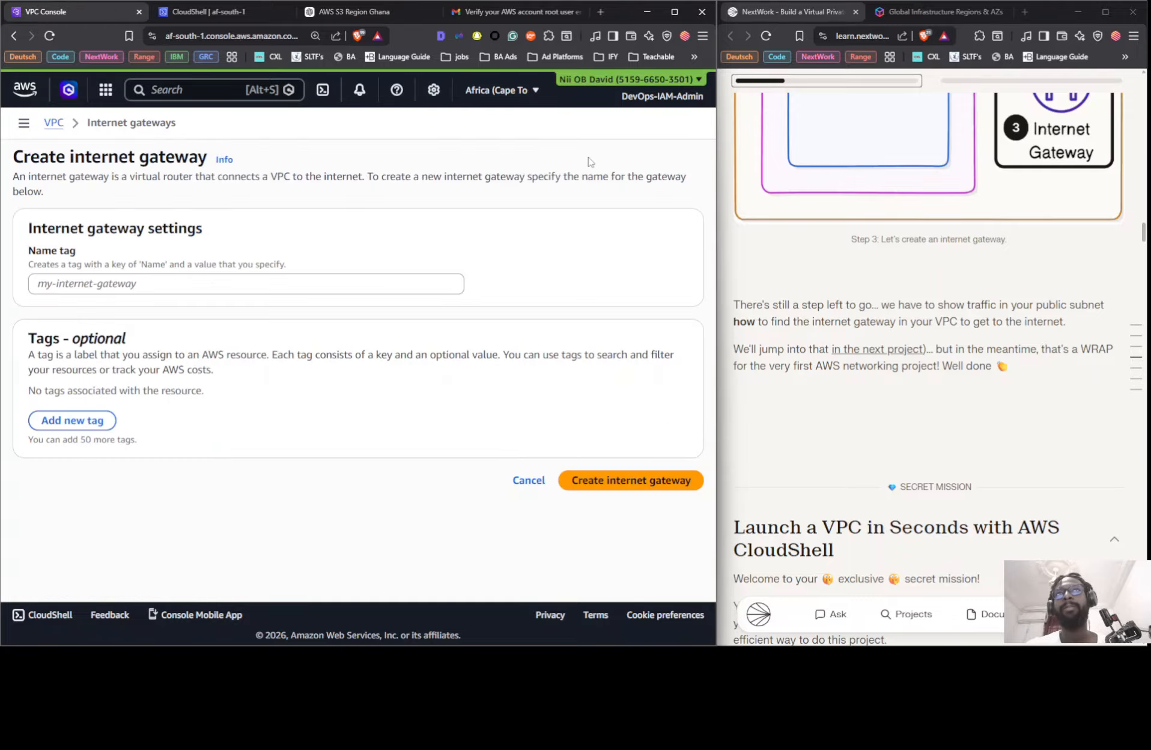
left_click(74, 286)
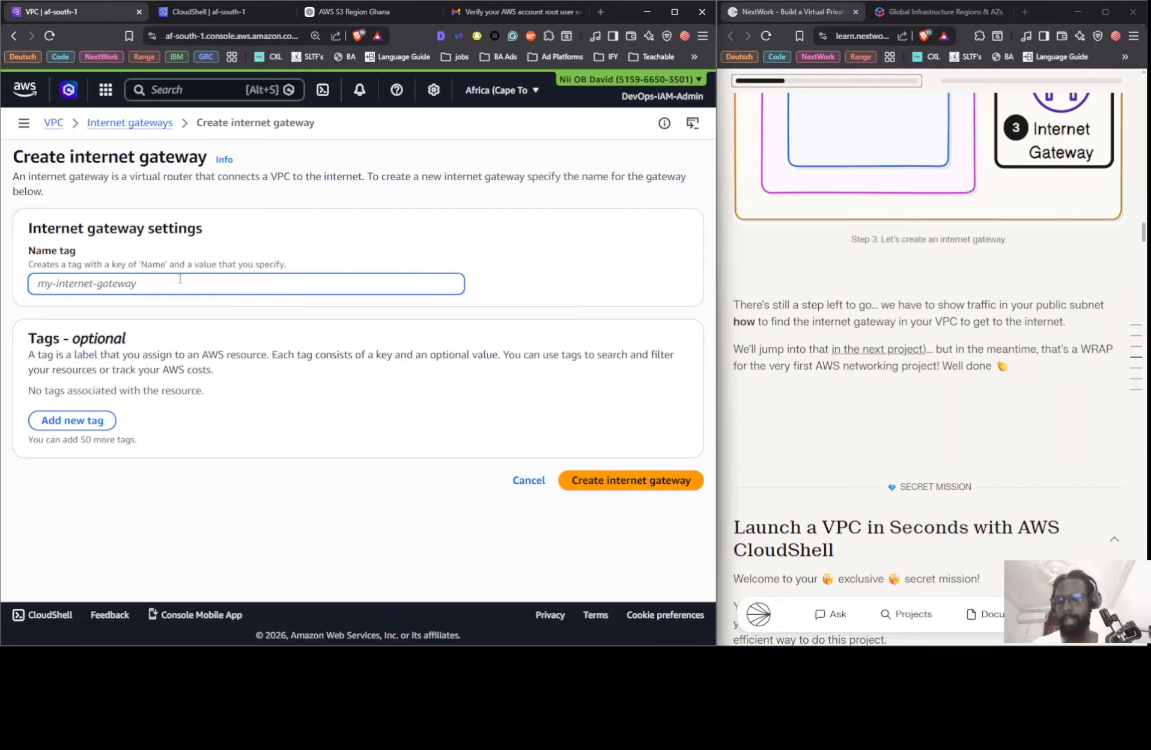
type("Next")
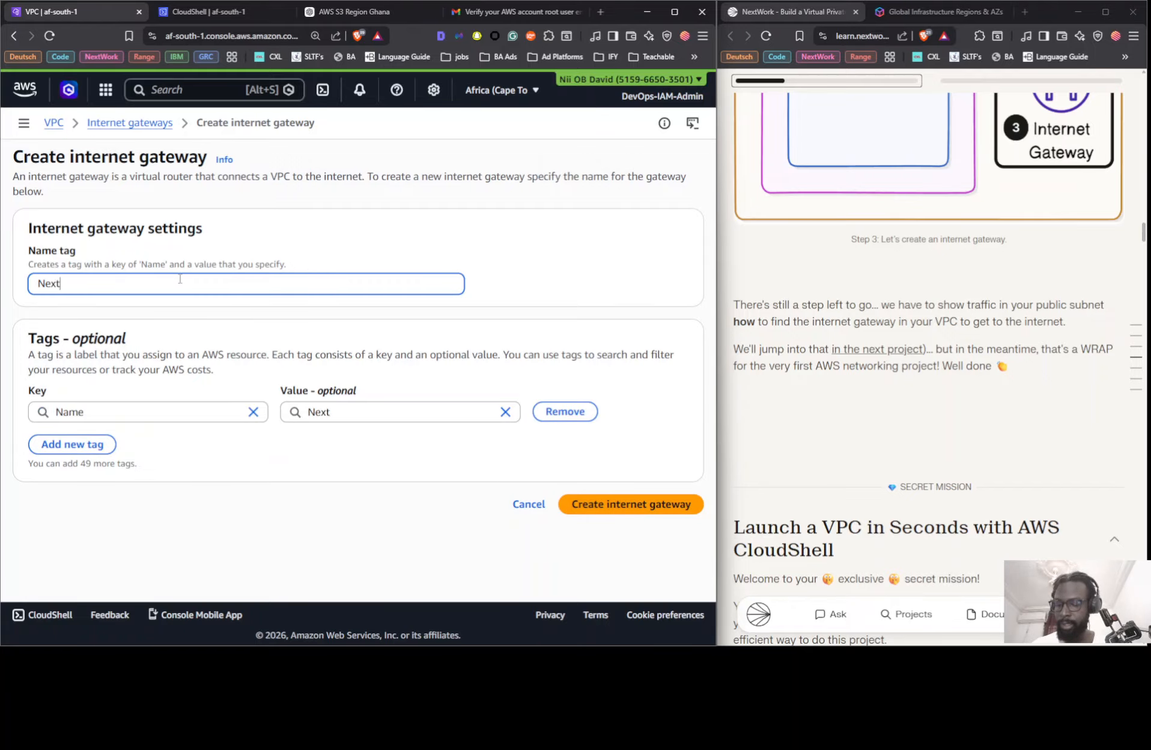
type("work ")
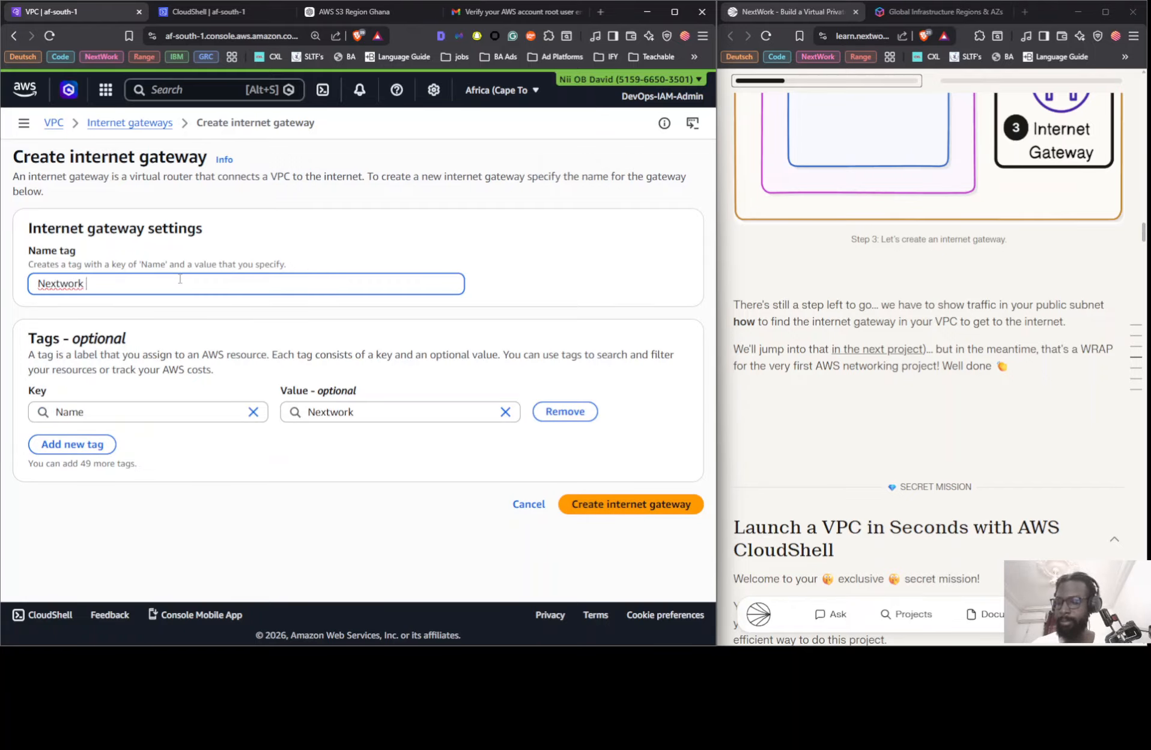
type("I")
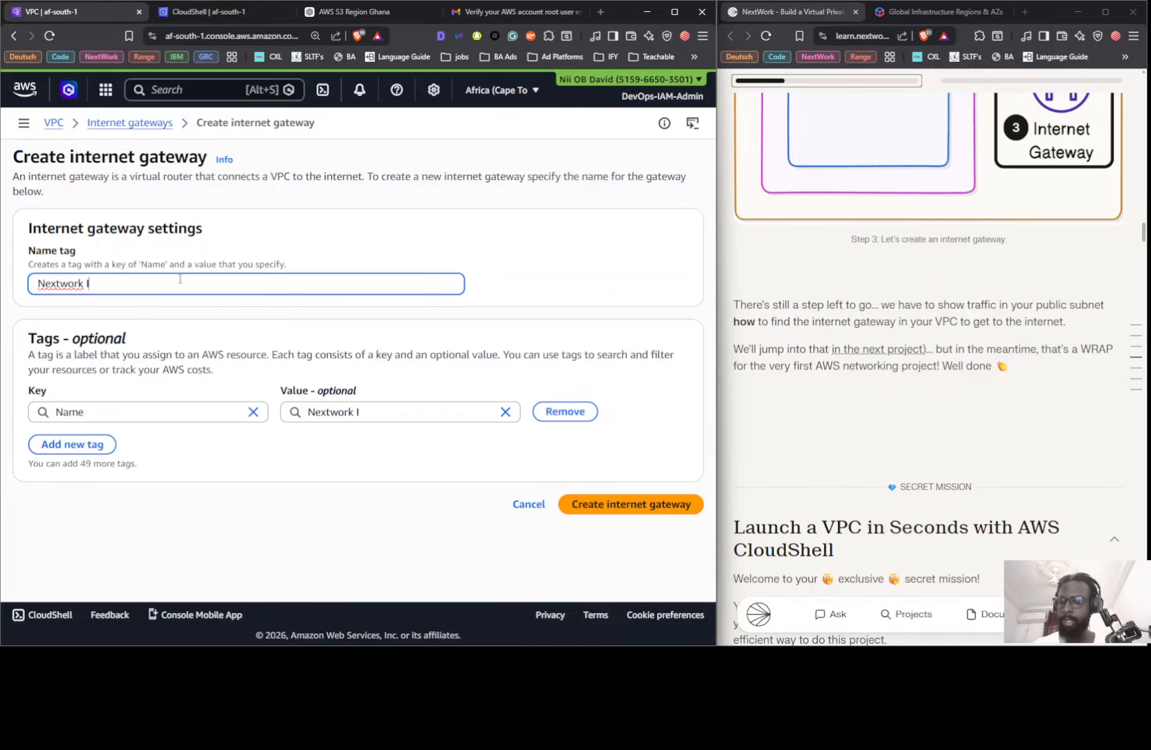
type("G")
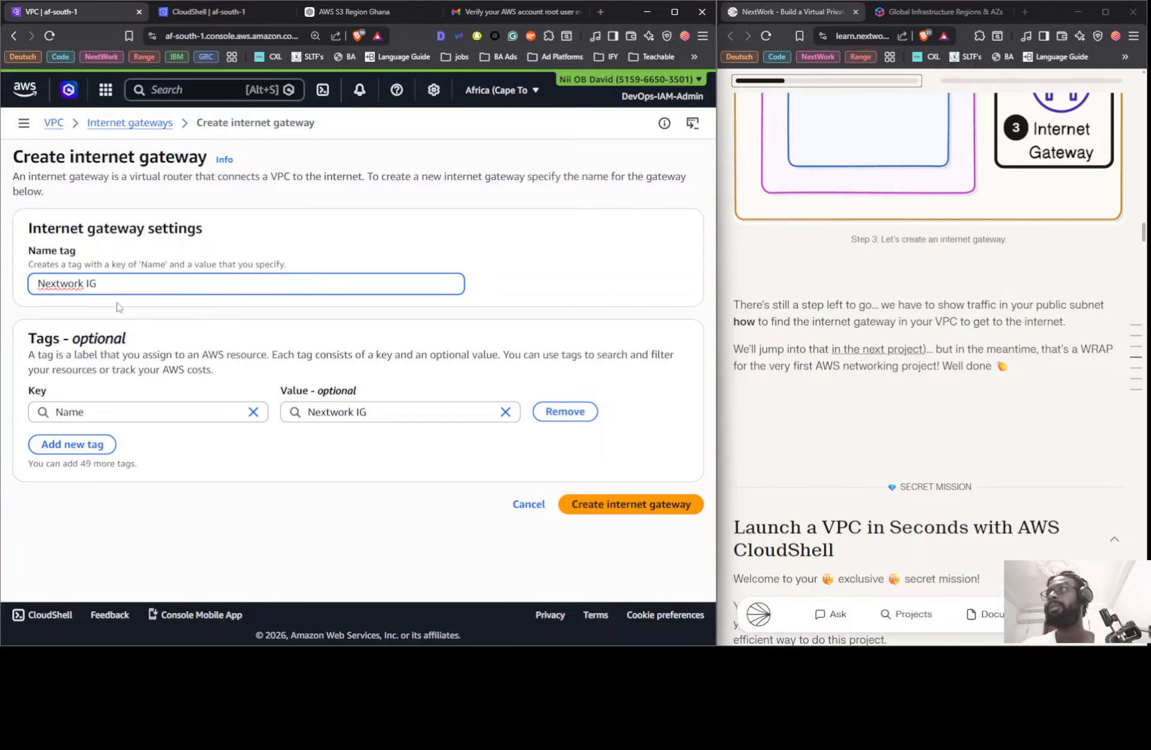
left_click(642, 506)
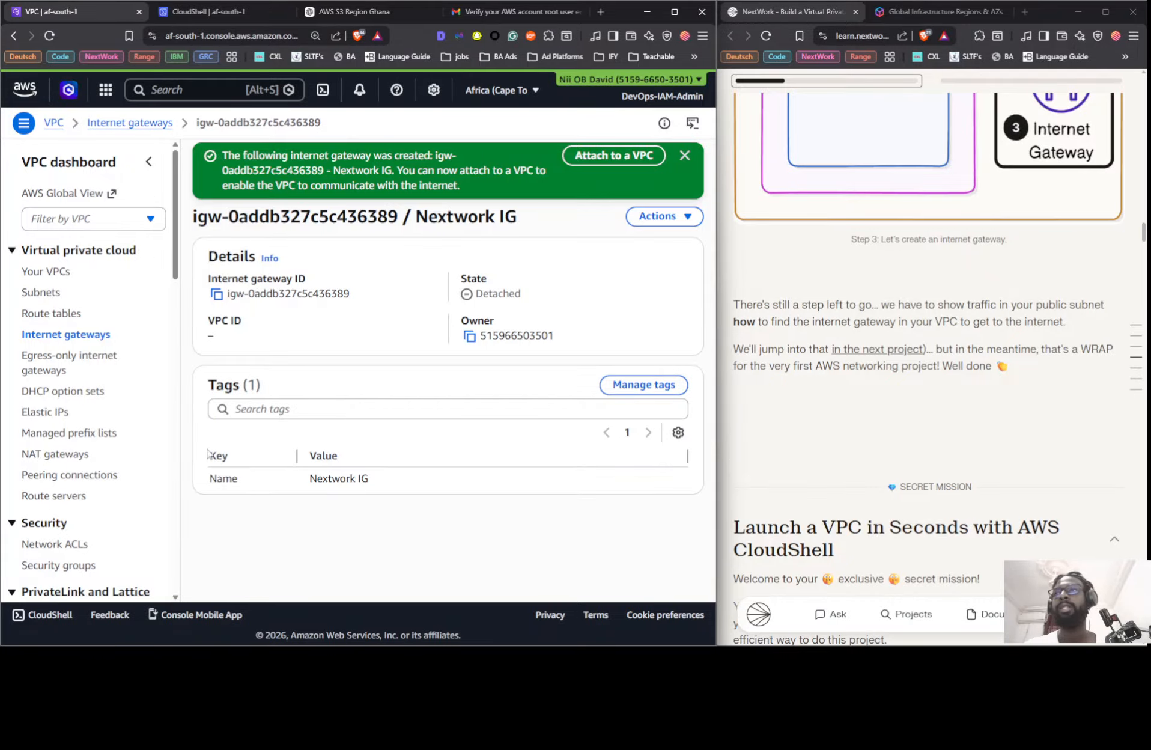
- Attach the Nextwork IG internet gateway to the Nextwork VPC
left_click(81, 335)
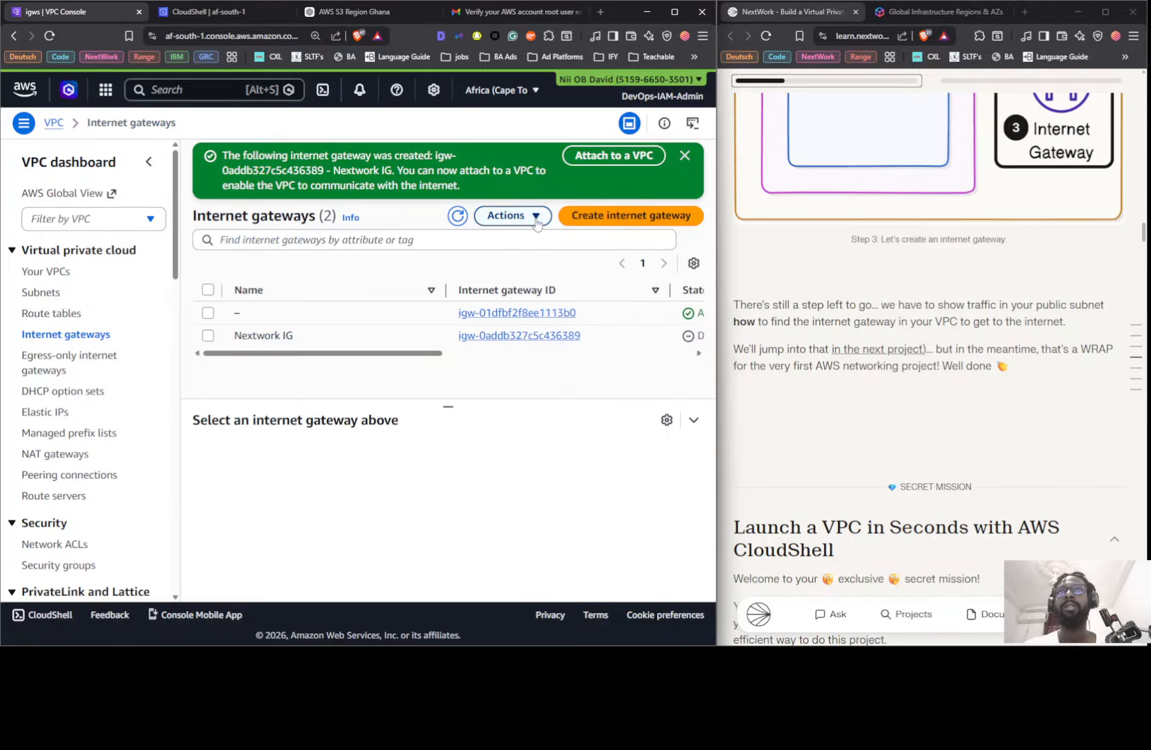
left_click(209, 336)
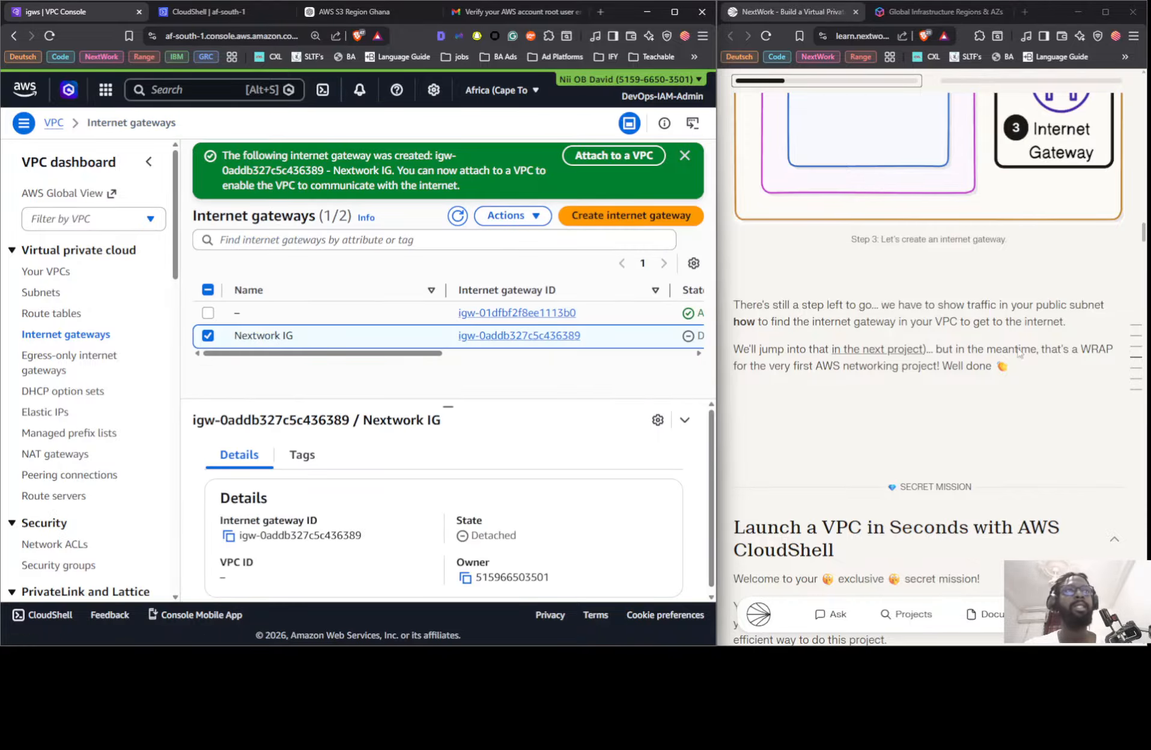
scroll(970, 396, "down", 7)
scroll(932, 389, "up", 11)
scroll(931, 389, "up", 4)
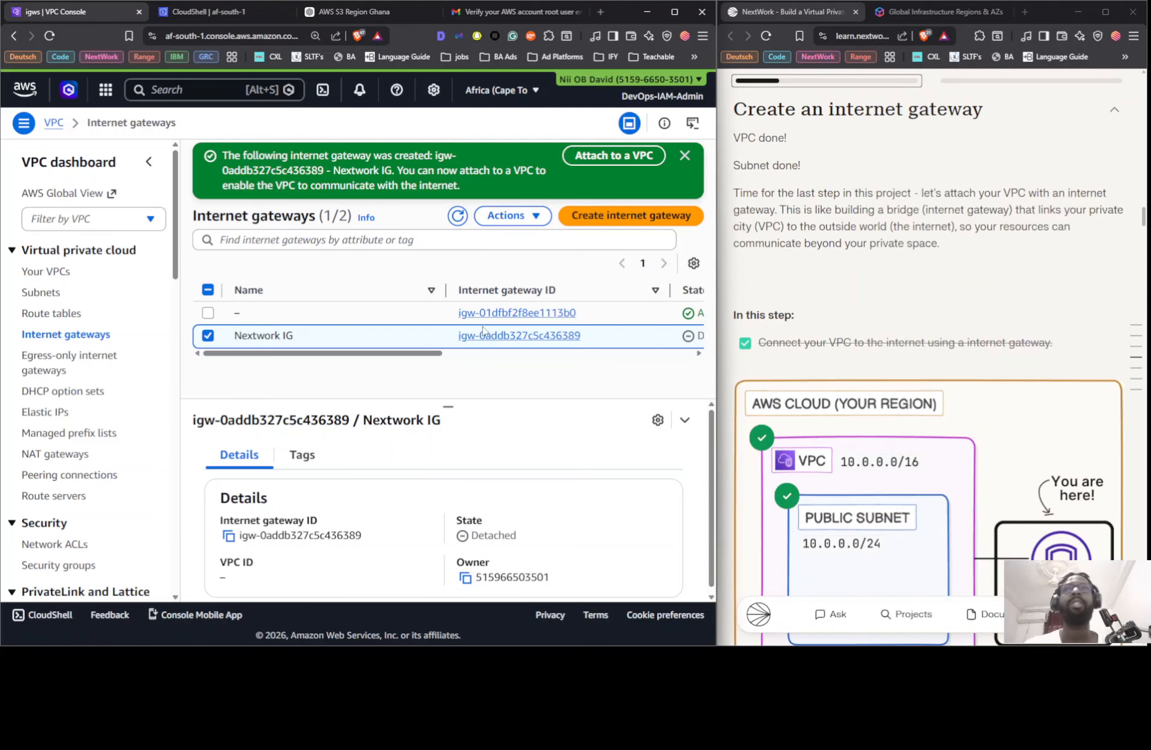
left_click(512, 218)
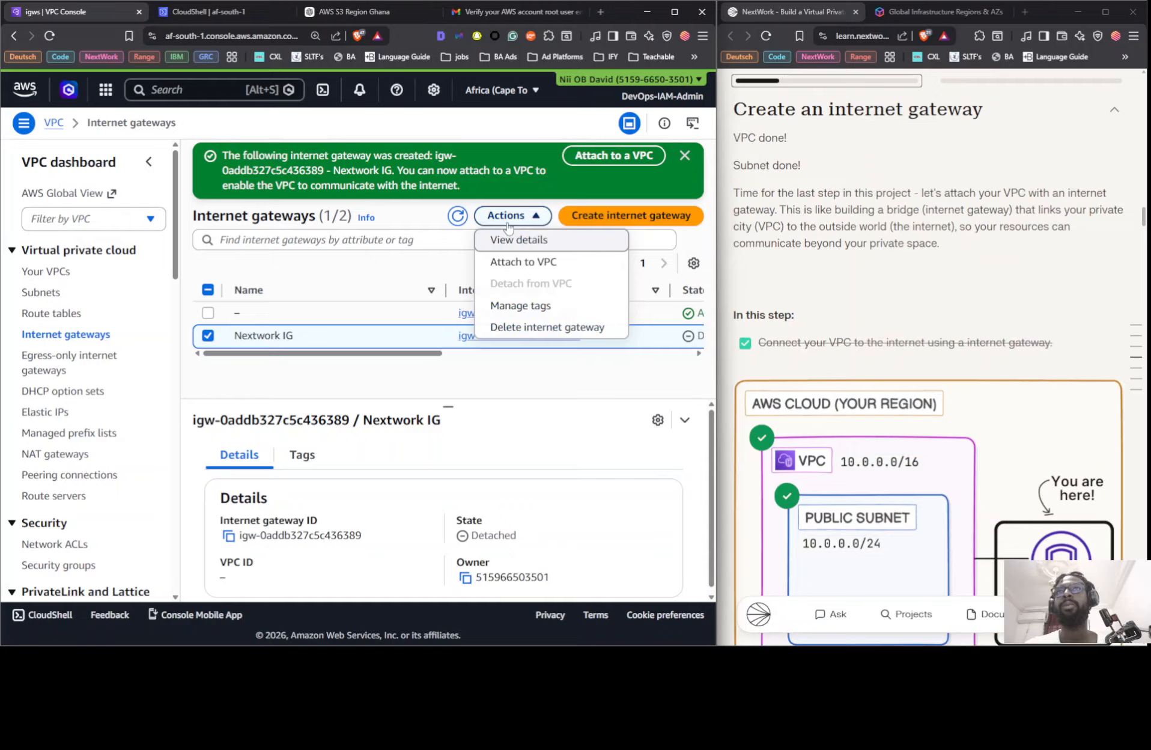
left_click(531, 263)
left_click(328, 307)
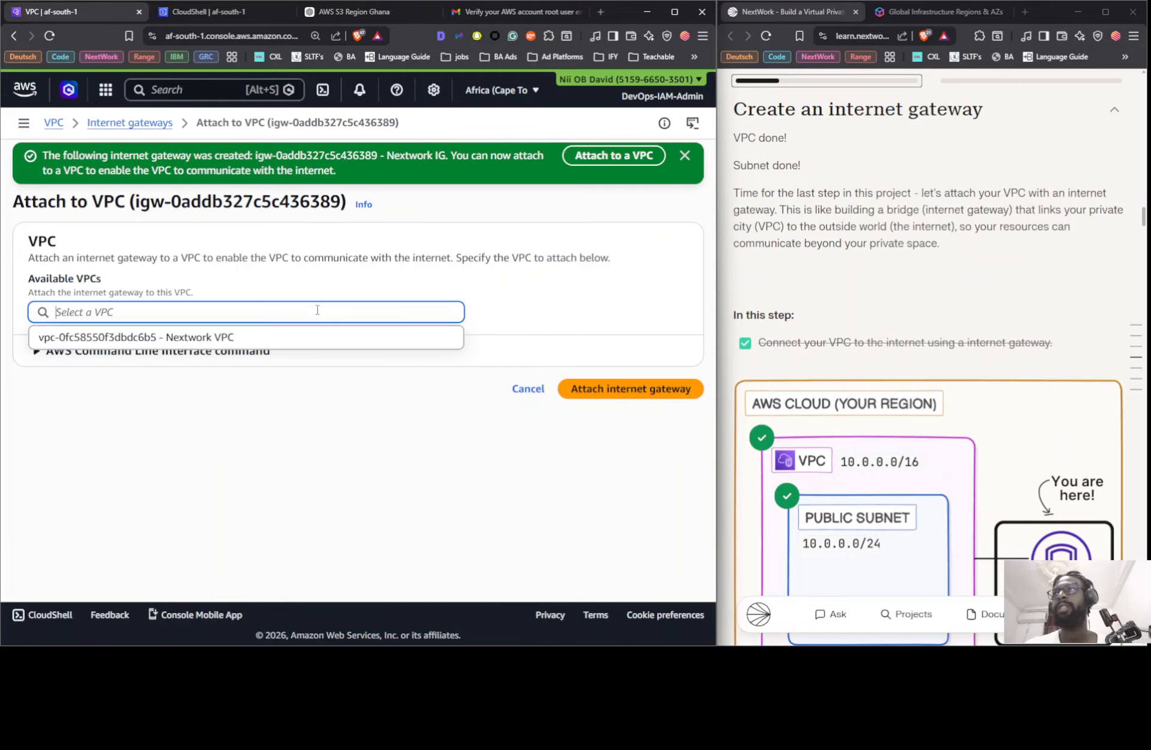
left_click(264, 335)
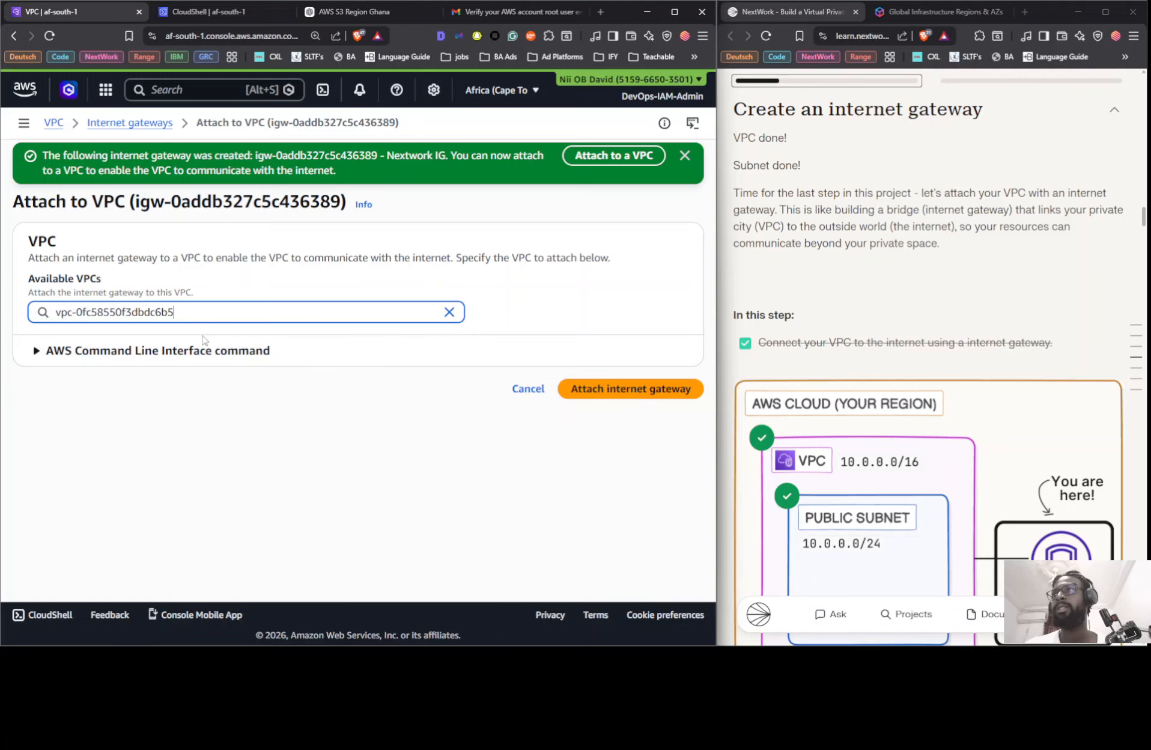
left_click(587, 394)
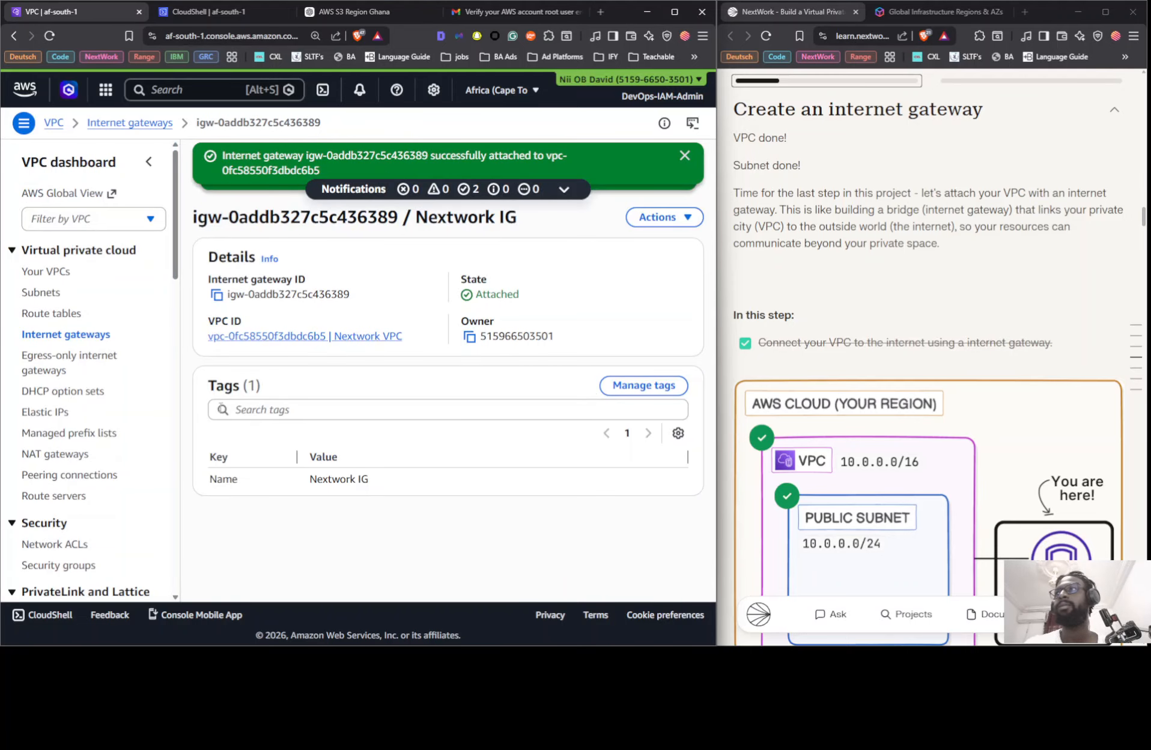
- Examine the Nextwork VPC's resource map through to its network connections, and check which VPC the Nextwork IG gateway is attached to
left_click(45, 272)
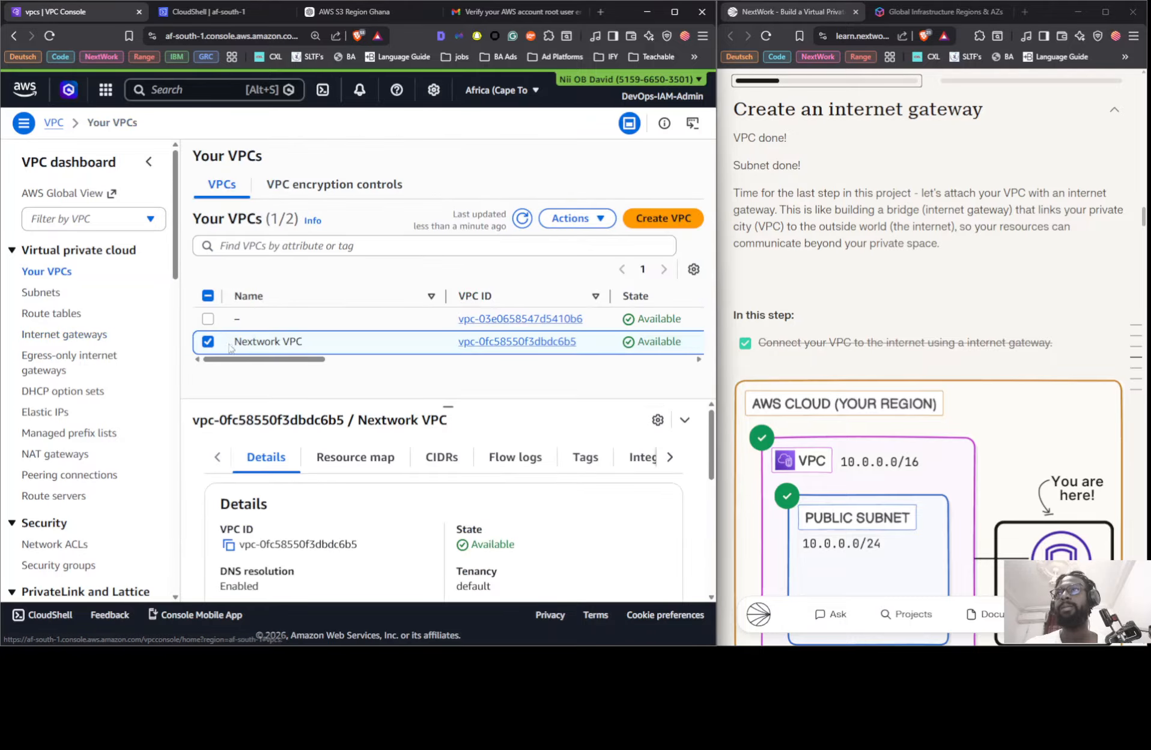
left_click(345, 457)
scroll(384, 567, "down", 1)
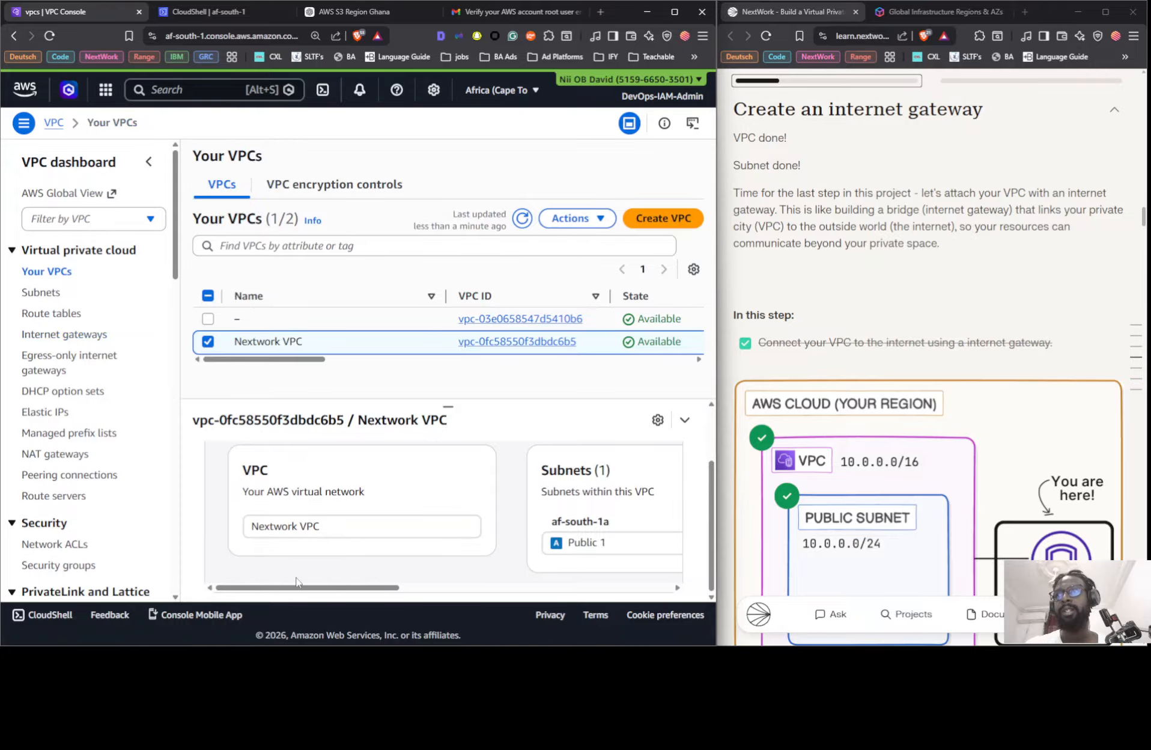
left_click_drag(296, 592, 513, 547)
scroll(499, 504, "right", 3)
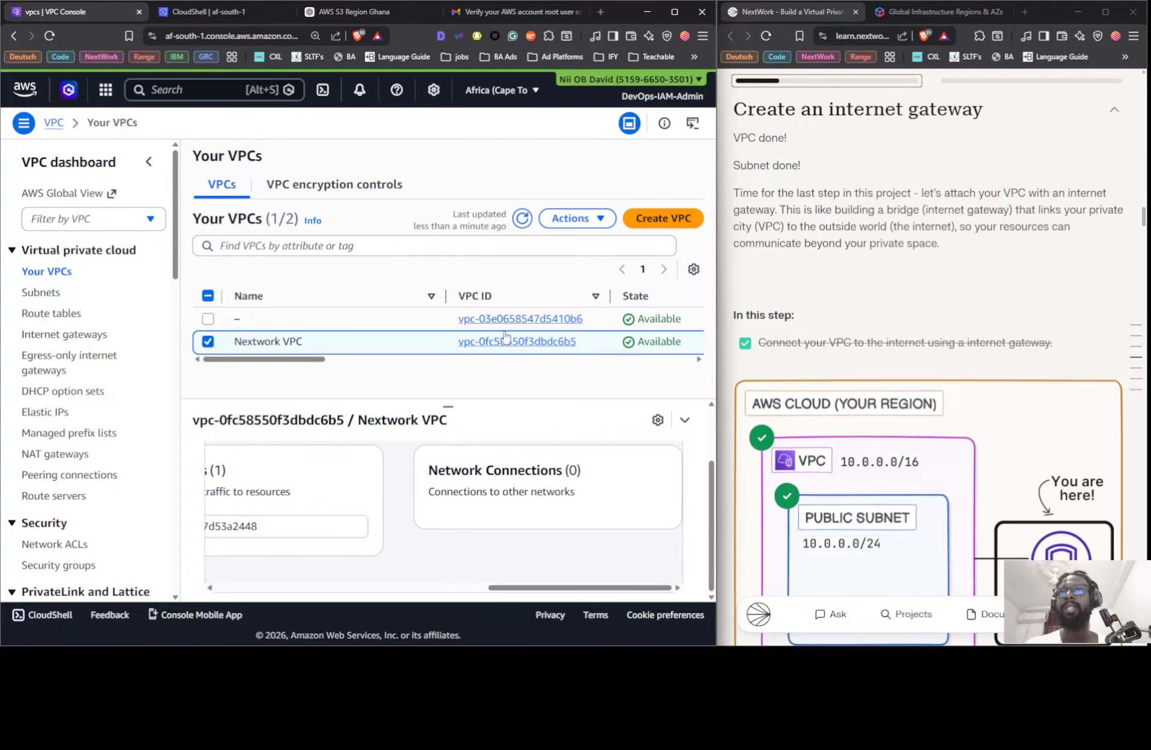
left_click(59, 337)
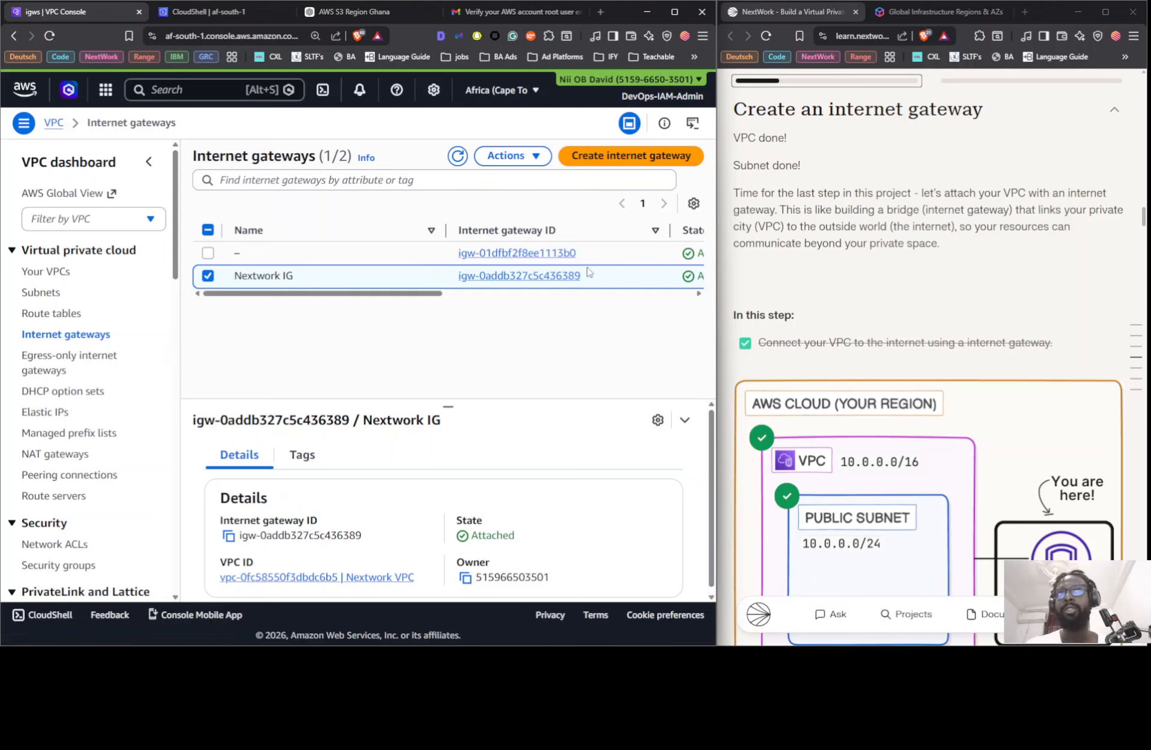
left_click_drag(421, 294, 599, 299)
- Switch to ChatGPT and read the possible reasons why an attached internet gateway is missing from the VPC resource map
left_click(354, 12)
scroll(394, 414, "up", 10)
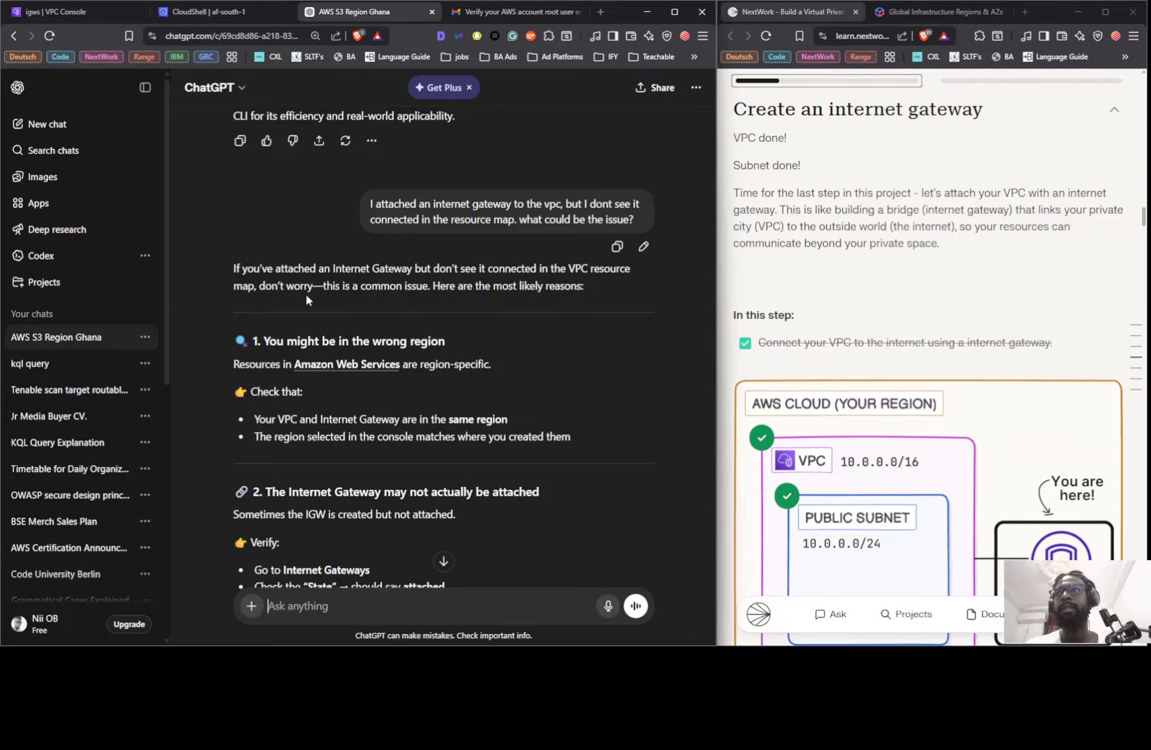
scroll(327, 368, "down", 2)
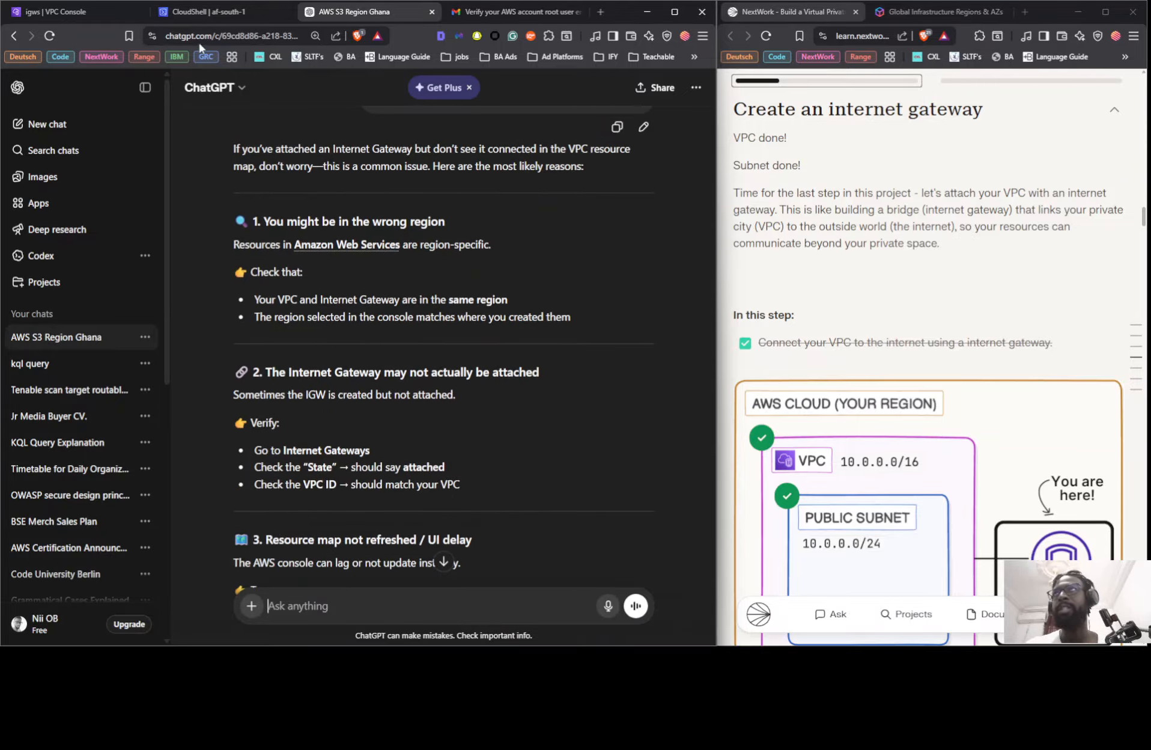
- Return to the AWS VPC console and open the VPC list and the subnet list in separate browser tabs
left_click(60, 11)
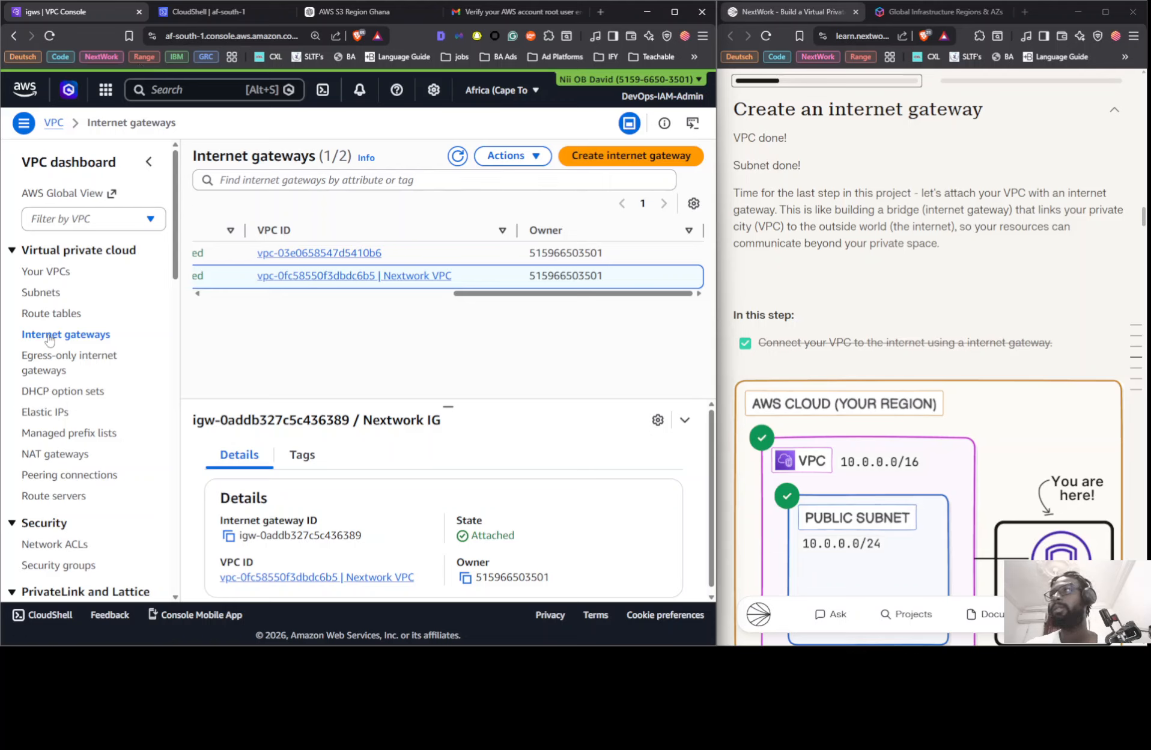
right_click(56, 271)
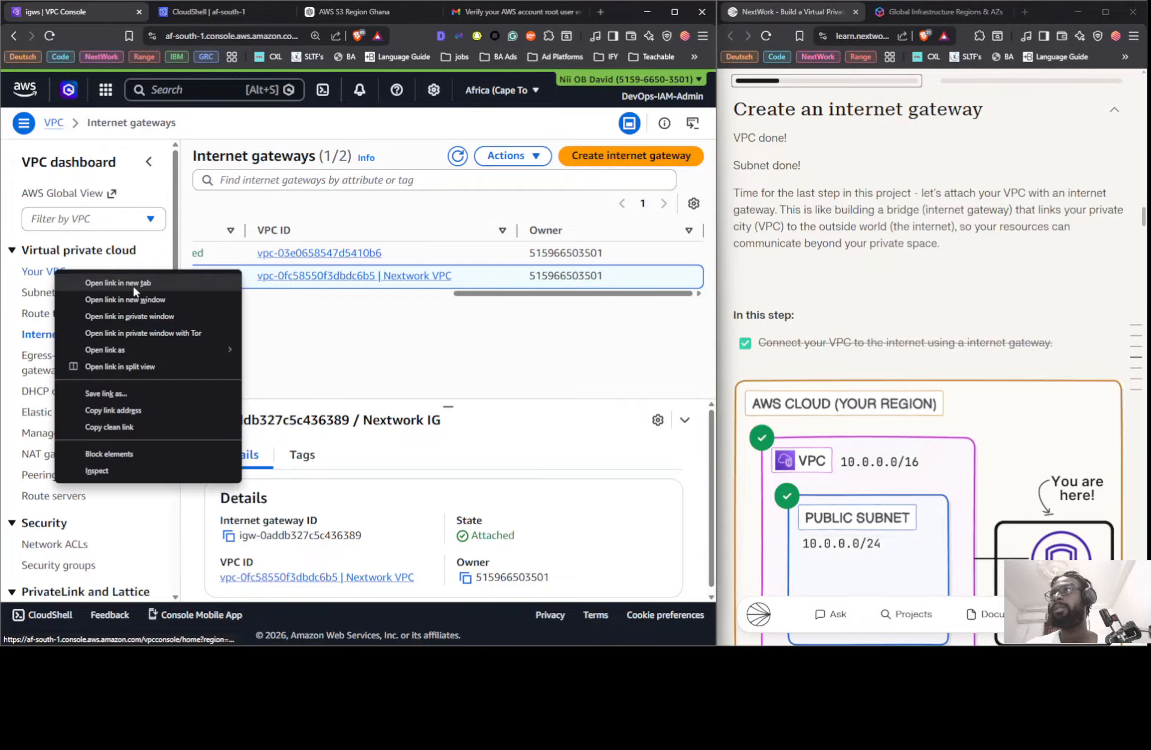
left_click(134, 286)
right_click(31, 295)
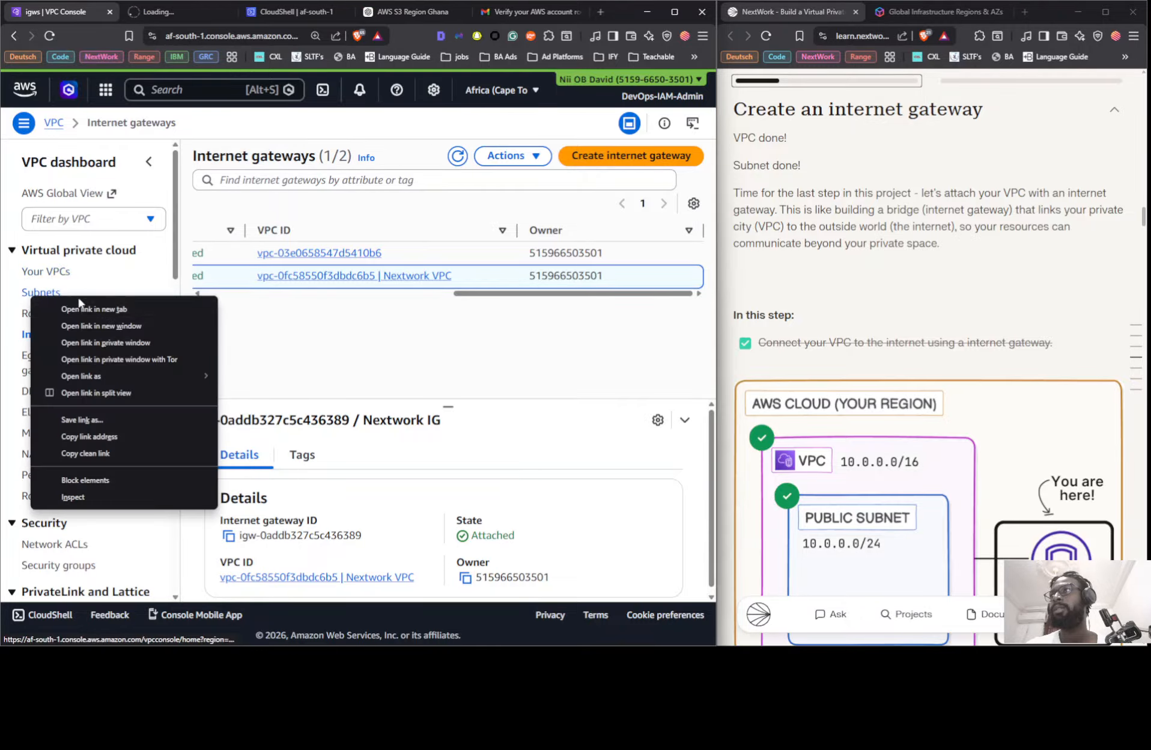
left_click(101, 310)
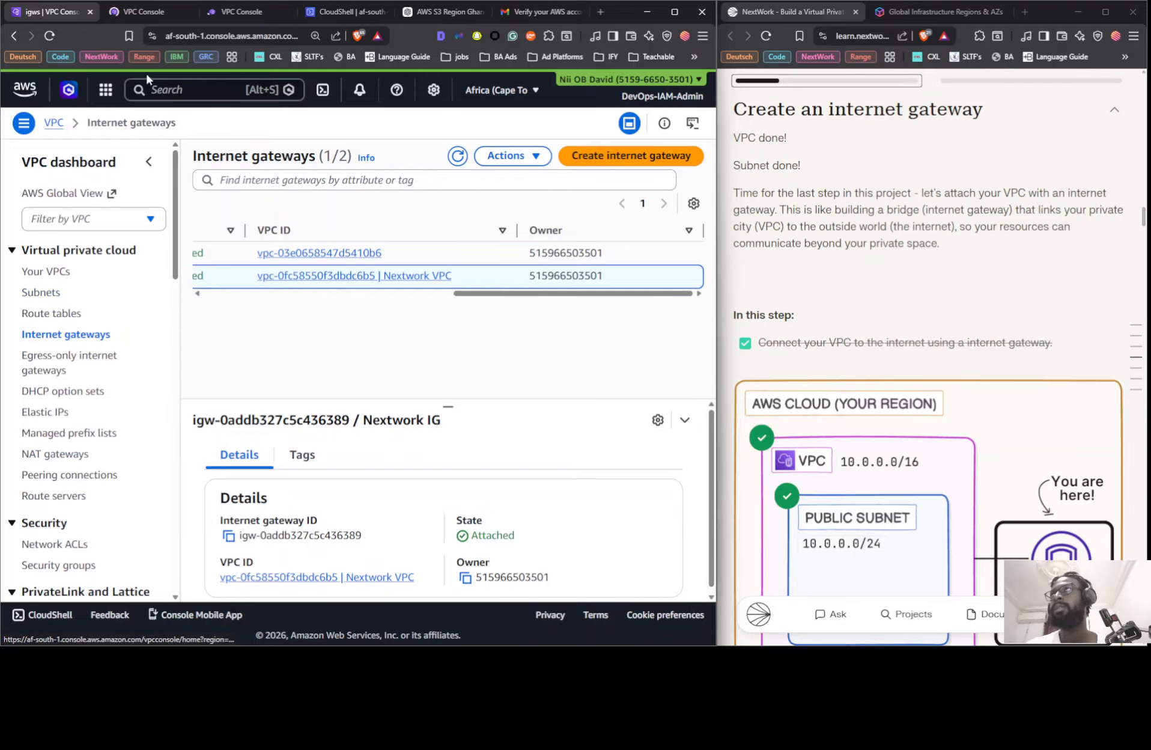
- Select the Public 1 subnet in the subnet list and examine its details, including its VPC and route table
left_click(268, 12)
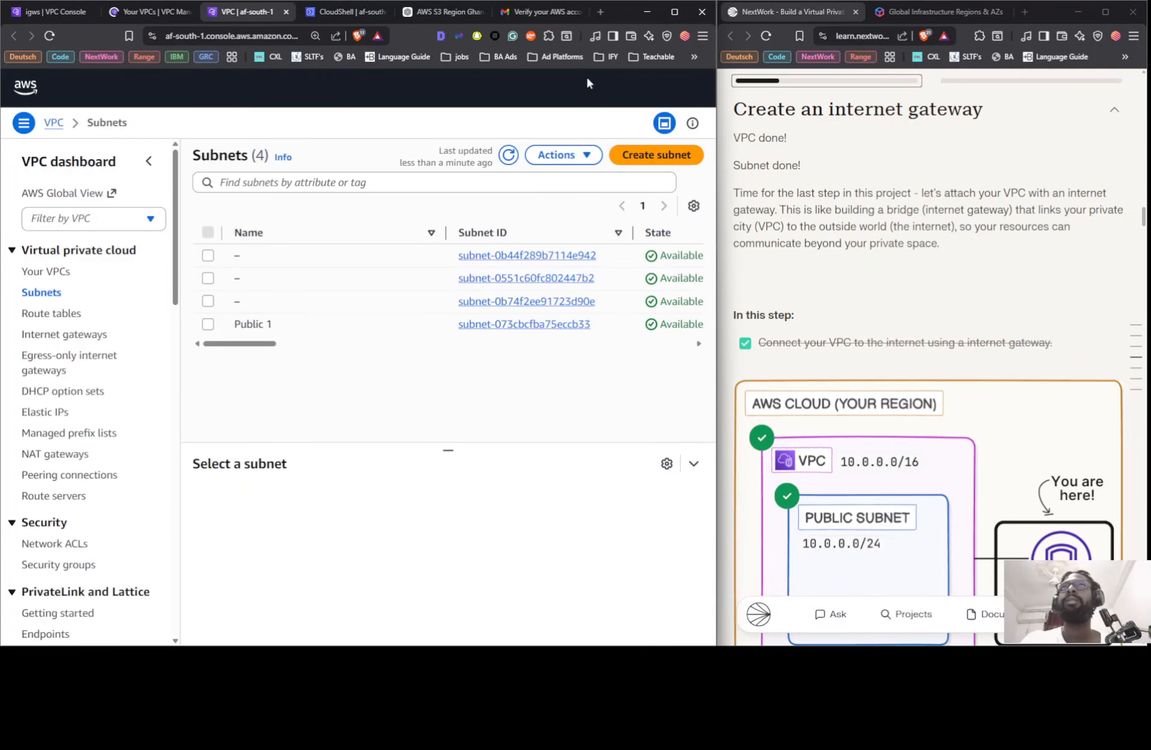
left_click(211, 325)
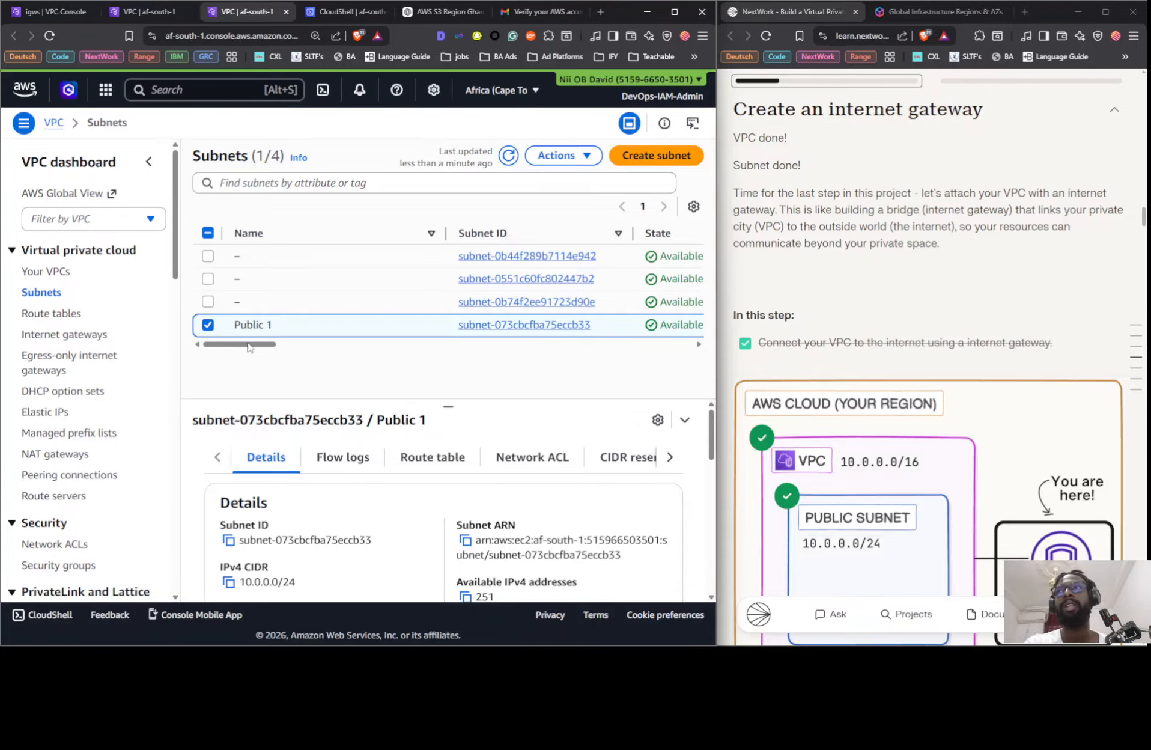
left_click_drag(249, 349, 344, 356)
scroll(335, 516, "down", 10)
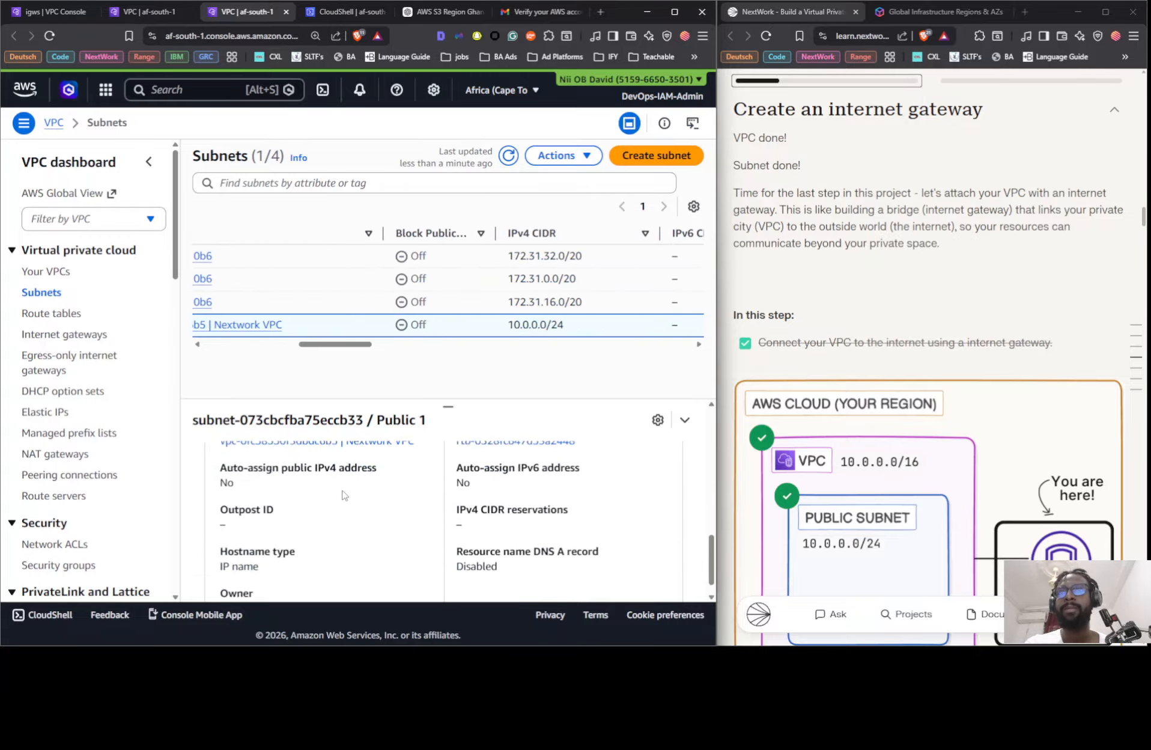
scroll(407, 552, "up", 3)
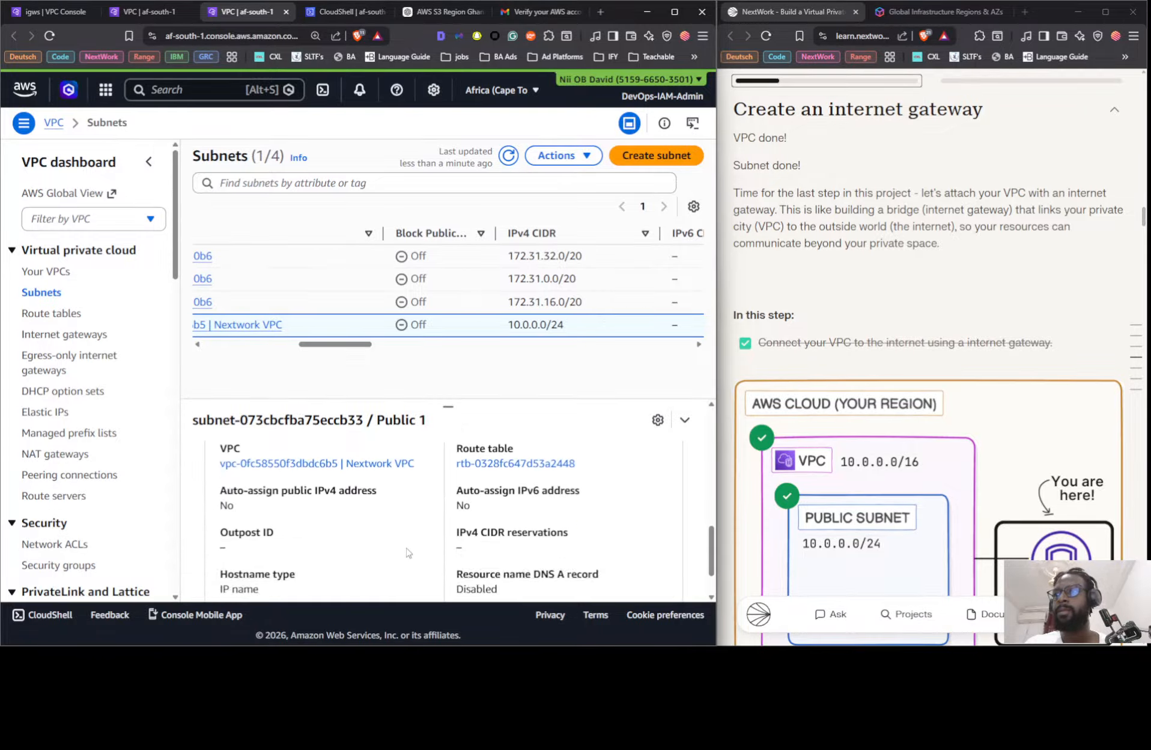
scroll(408, 552, "up", 2)
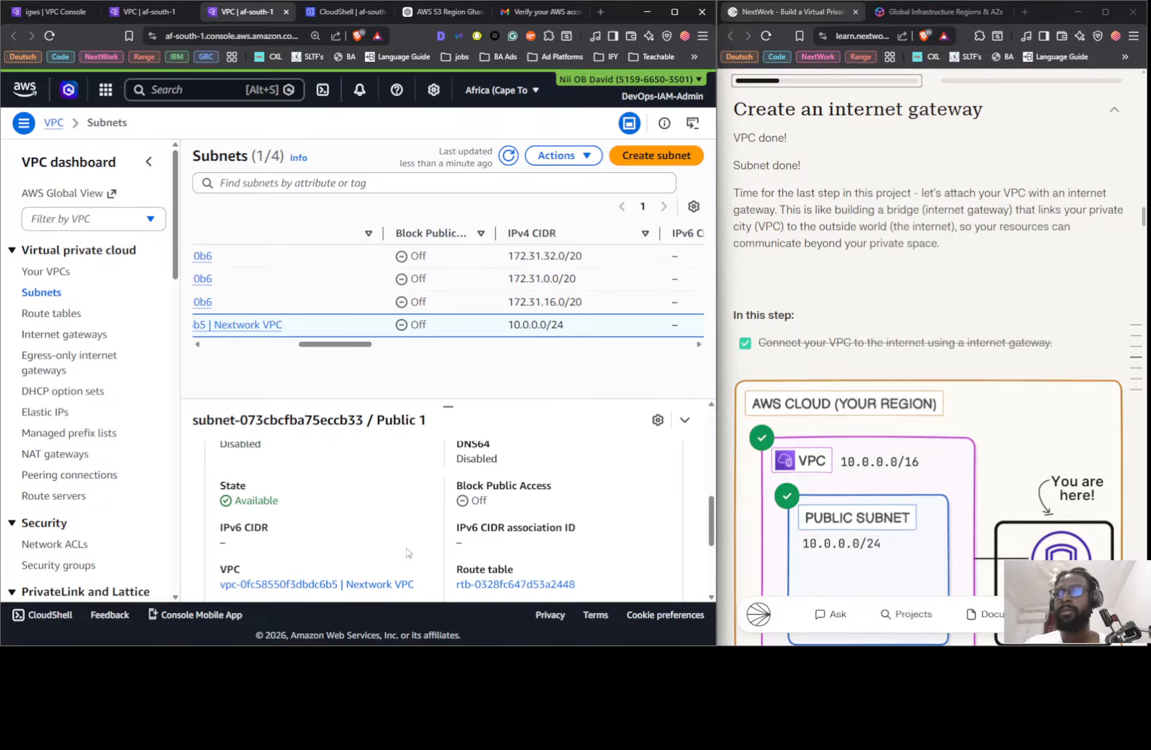
scroll(407, 552, "up", 5)
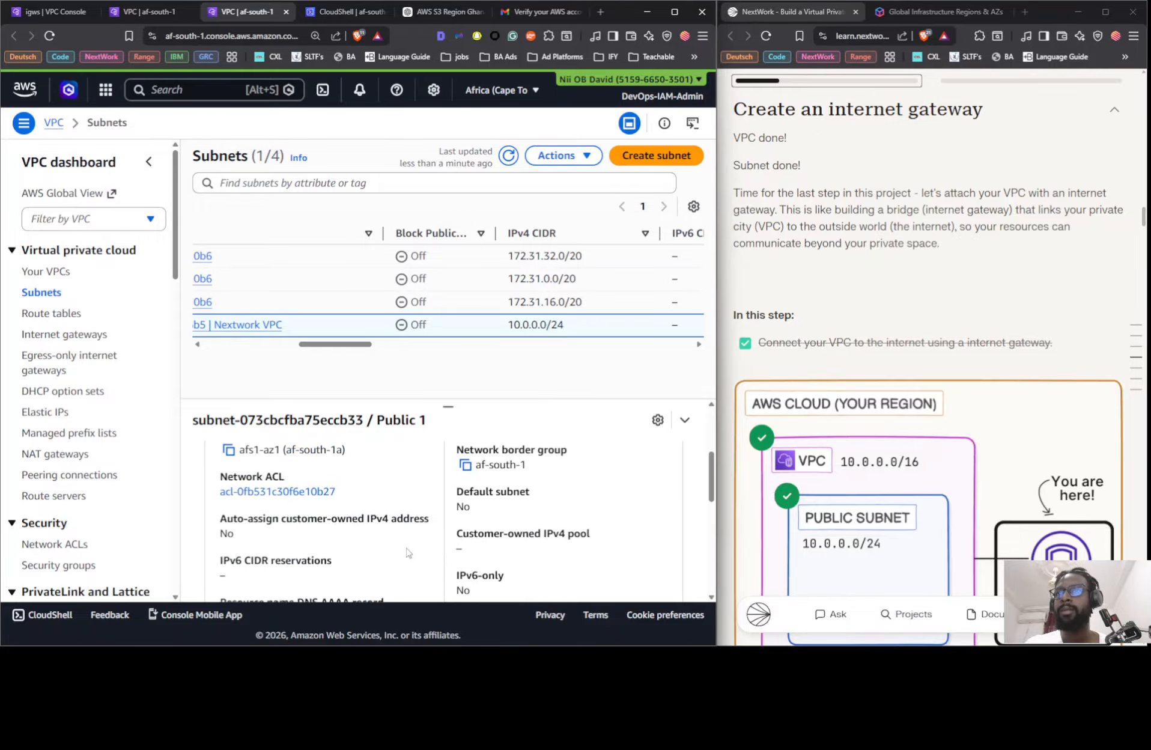
scroll(408, 549, "up", 3)
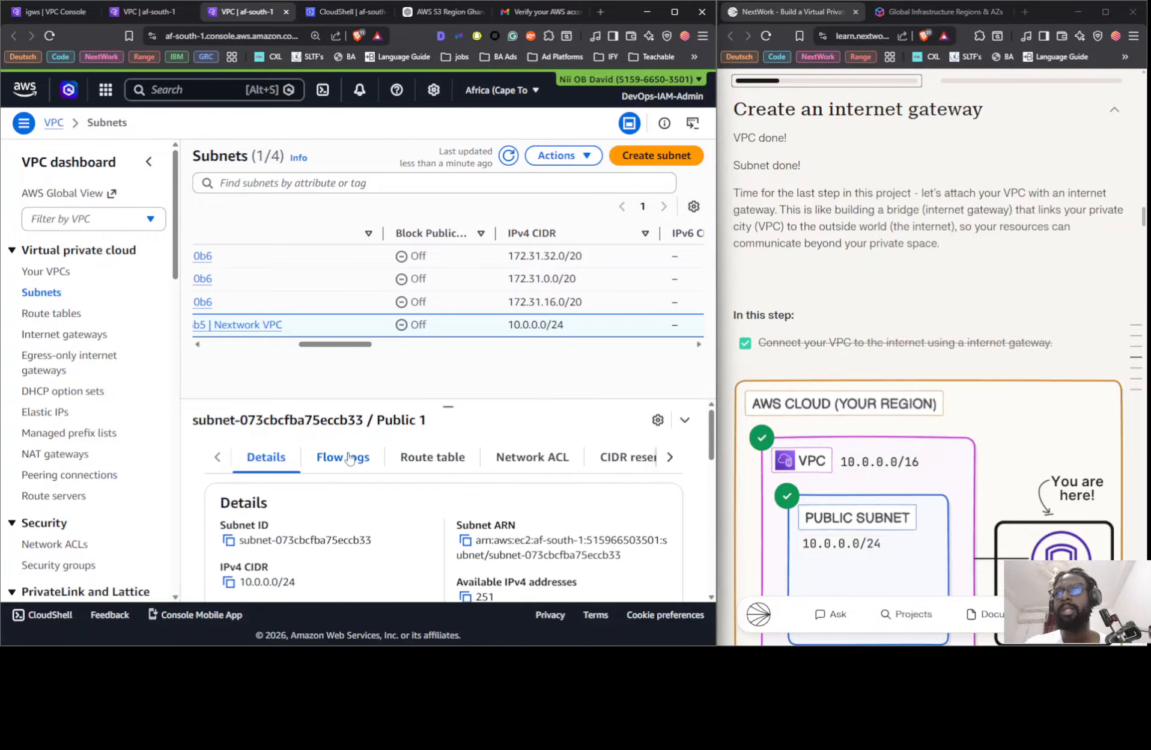
left_click_drag(323, 344, 193, 352)
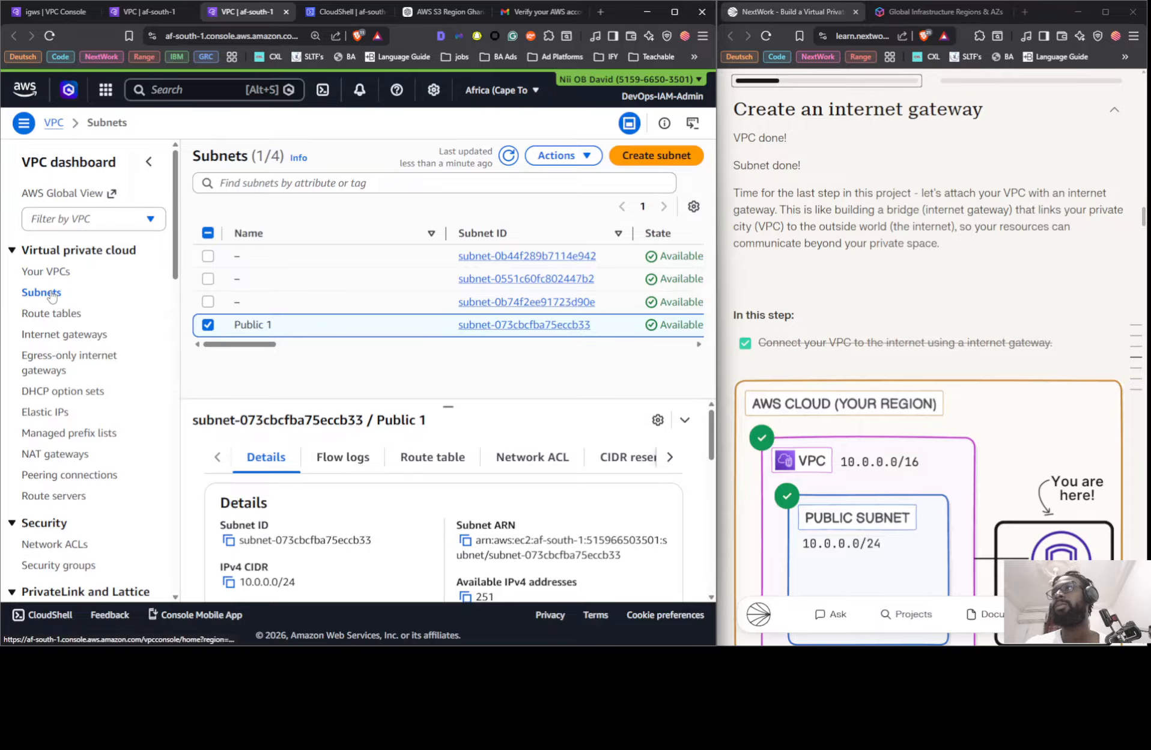
- Select the unnamed VPC and examine how its resource map links the subnets, route table and internet gateway
left_click(124, 12)
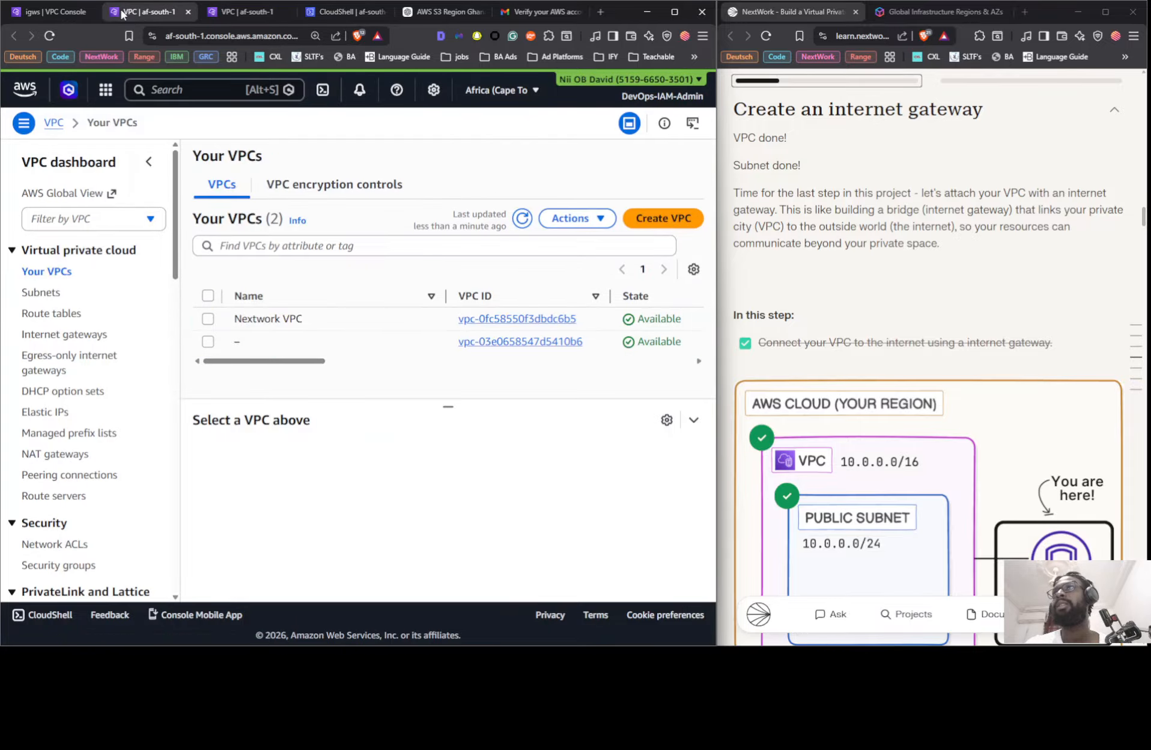
left_click(208, 341)
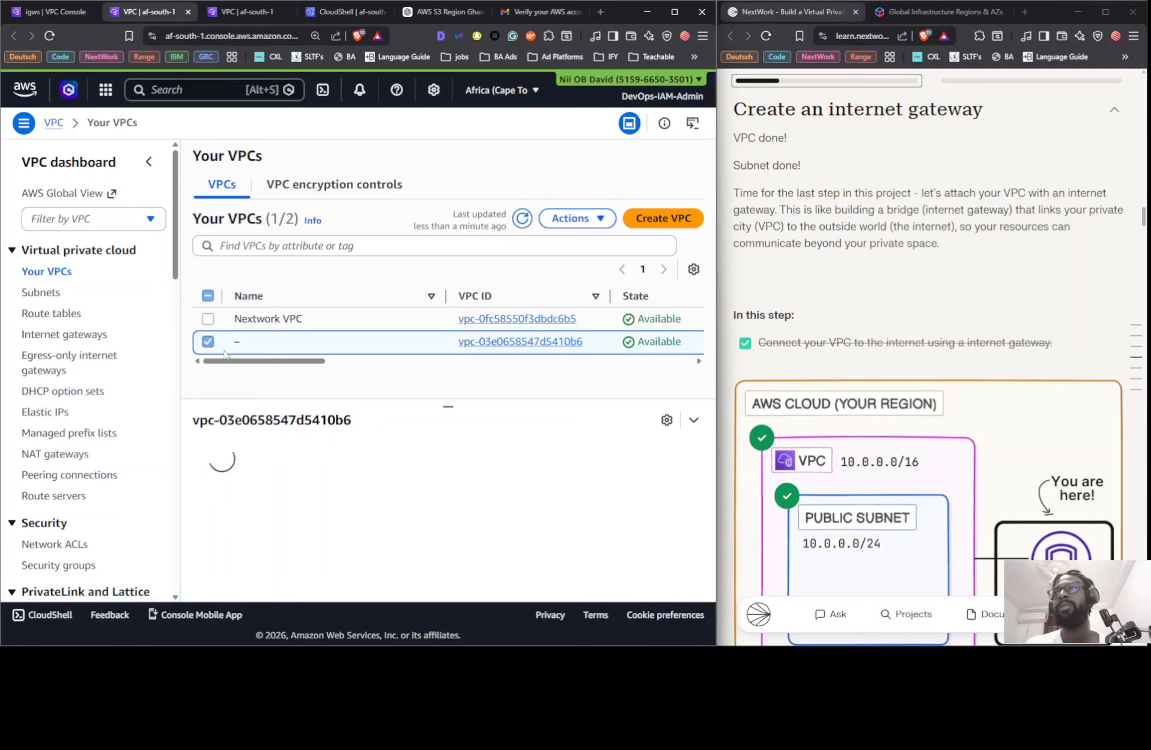
left_click(361, 460)
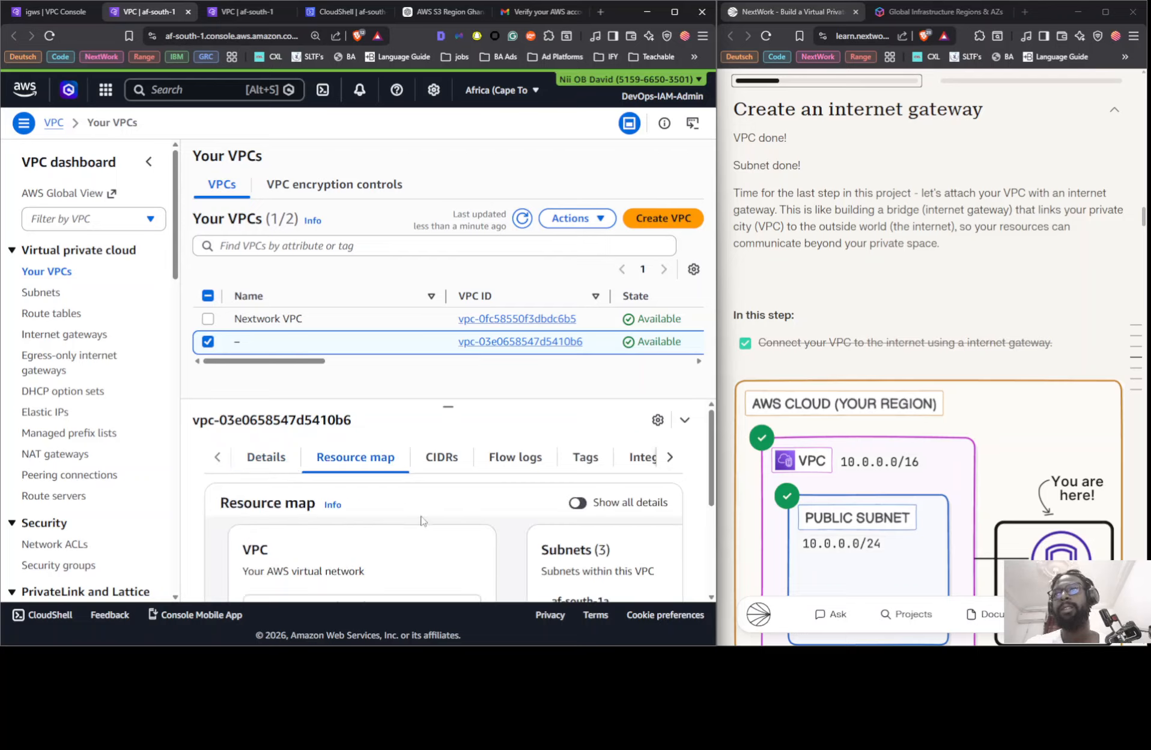
scroll(359, 481, "down", 2)
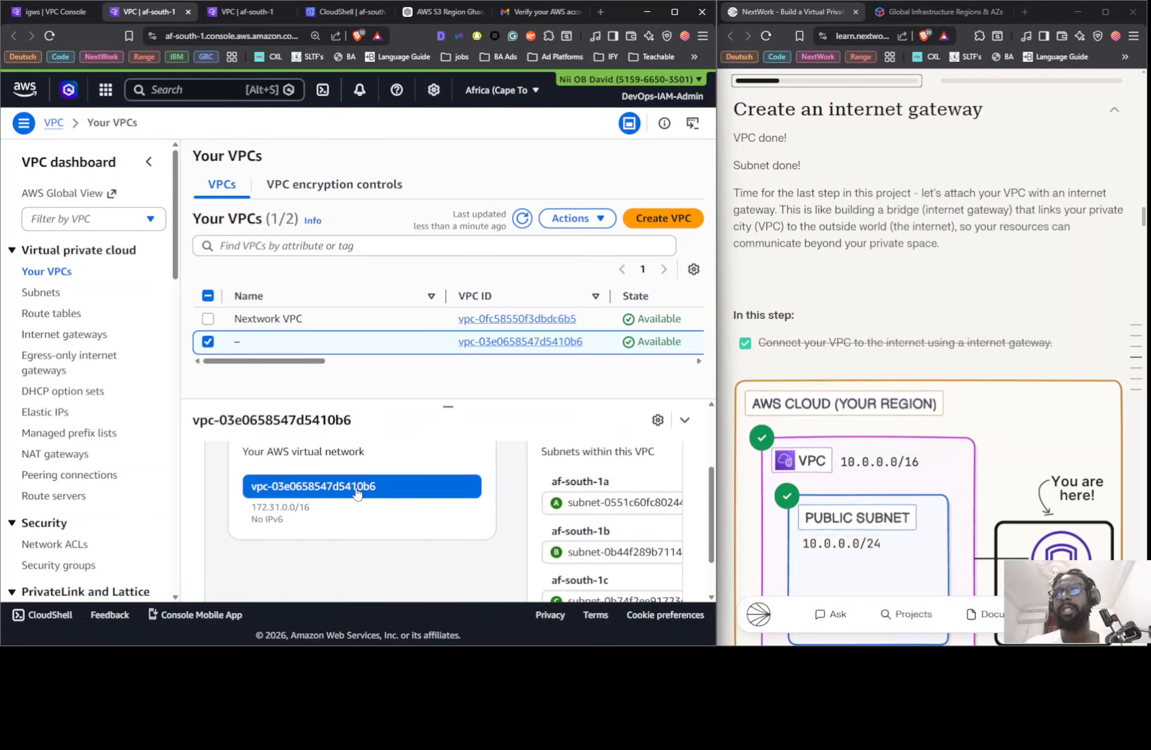
scroll(573, 535, "down", 2)
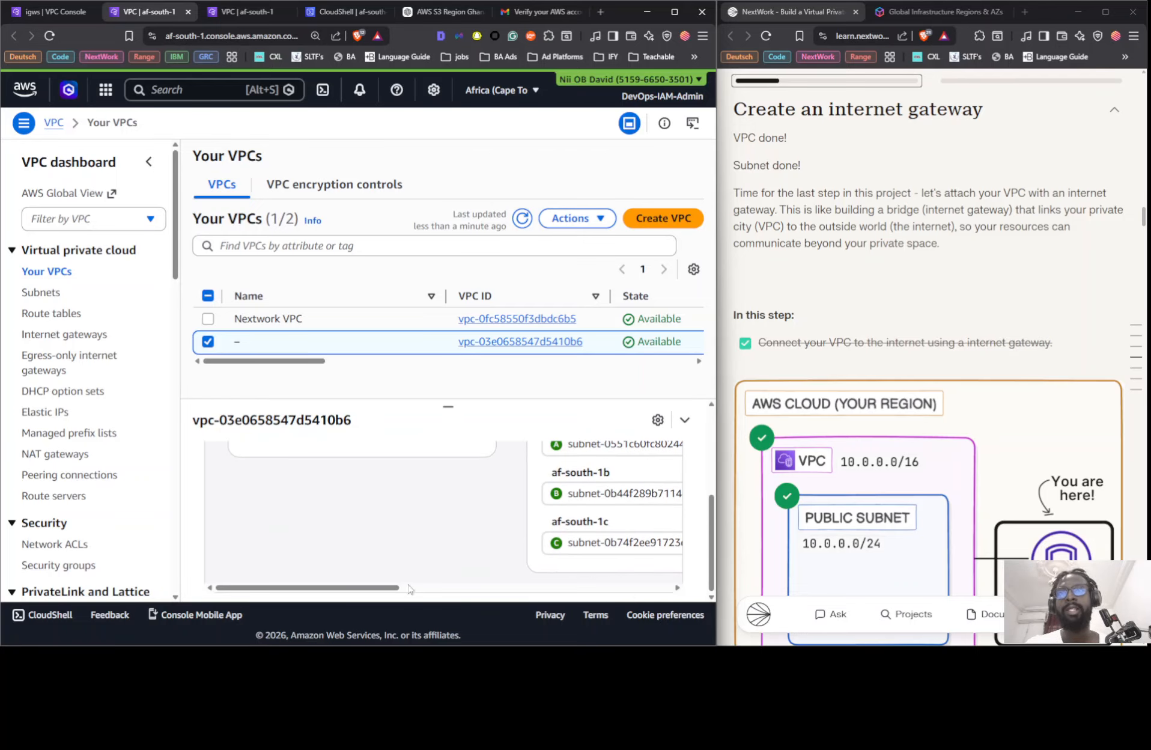
left_click_drag(389, 593, 464, 594)
left_click_drag(447, 406, 447, 337)
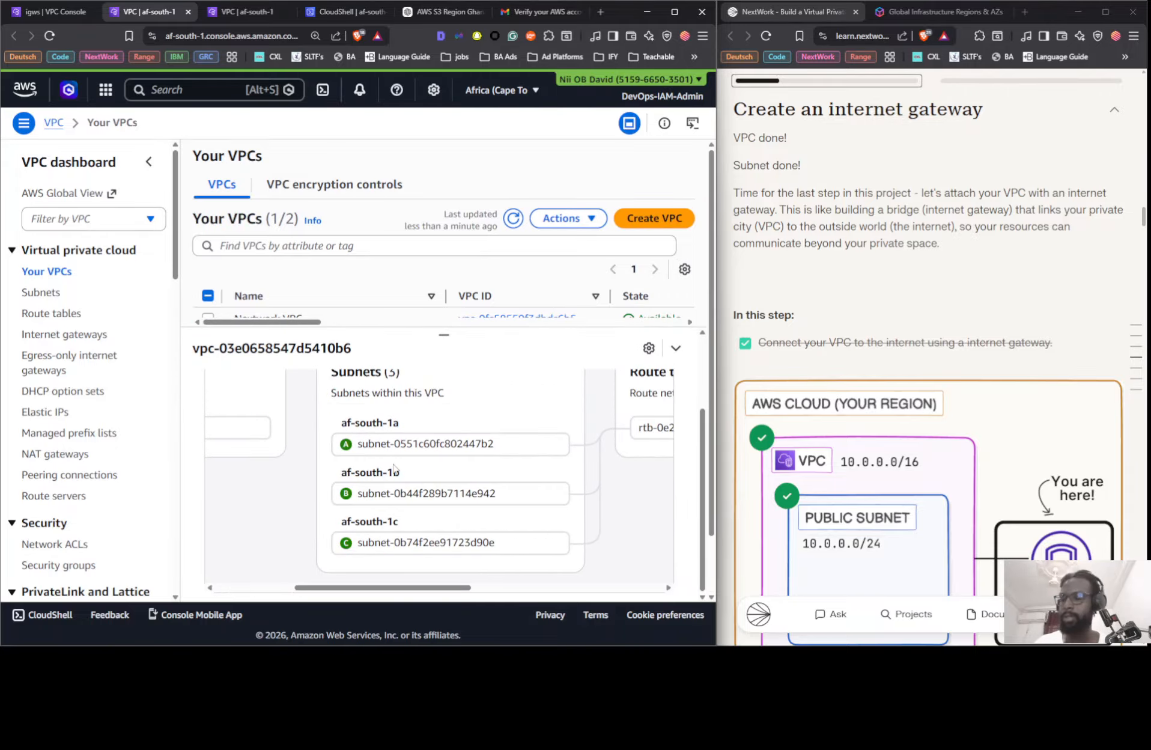
key("ctrl+minus")
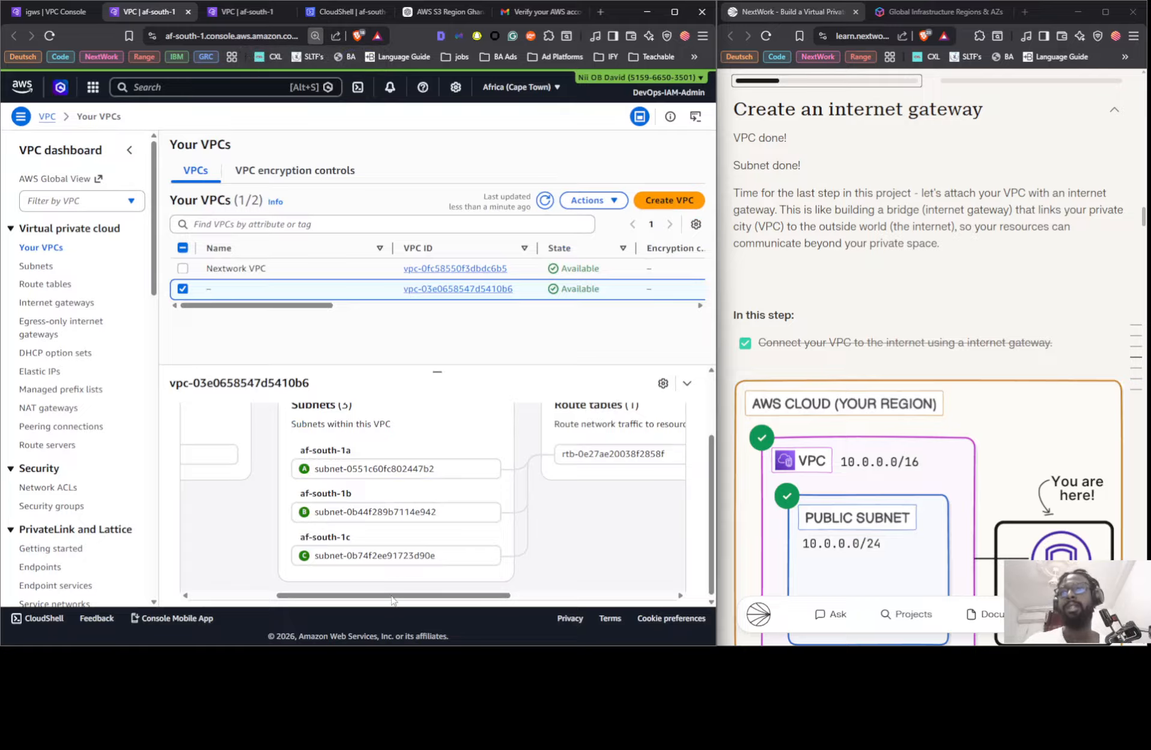
left_click_drag(395, 594, 490, 598)
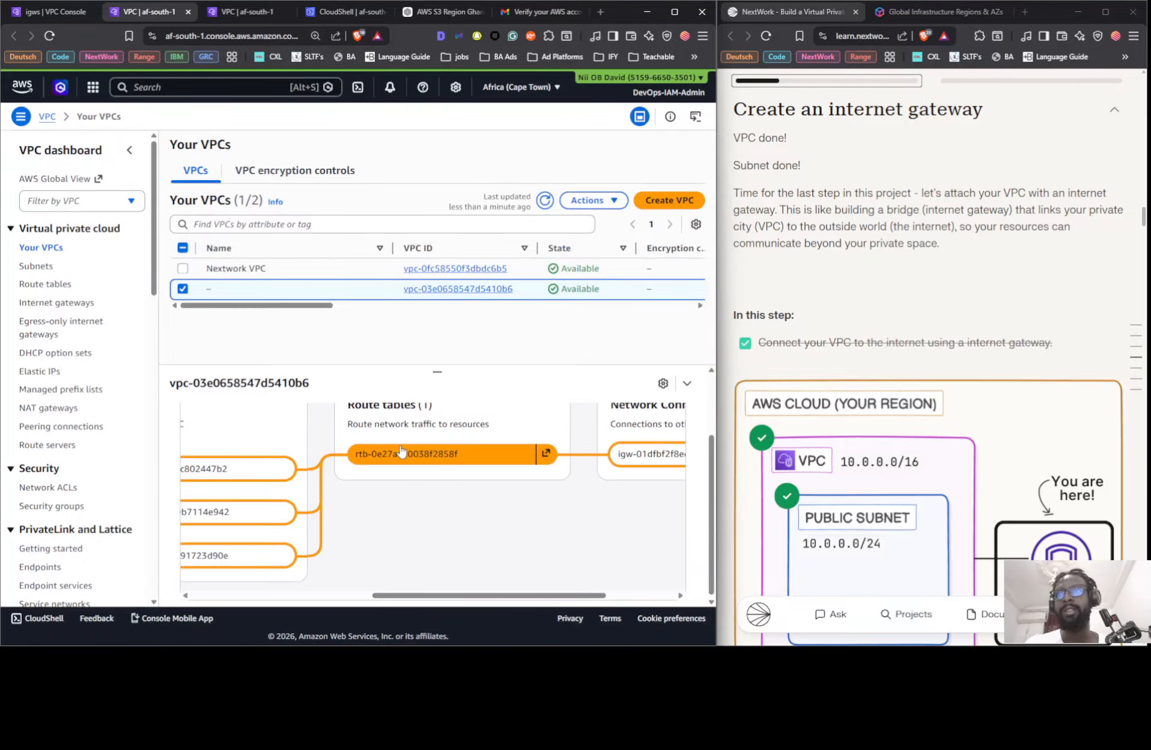
left_click_drag(468, 596, 535, 596)
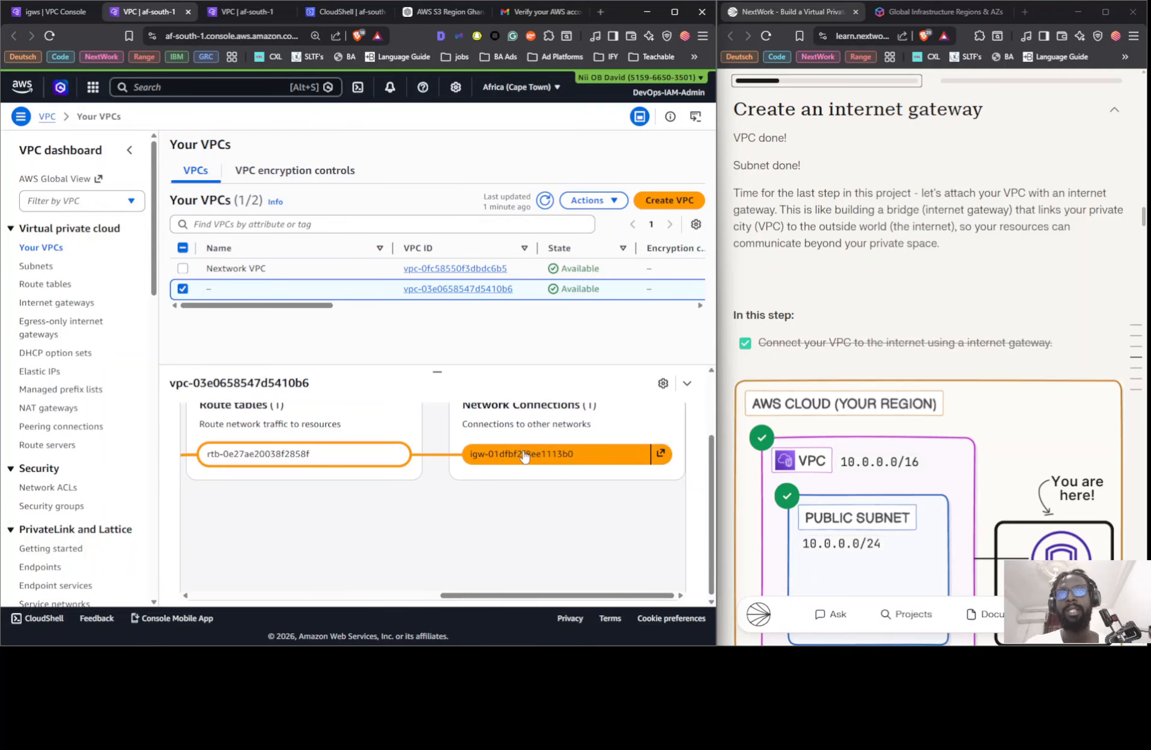
scroll(504, 447, "up", 1)
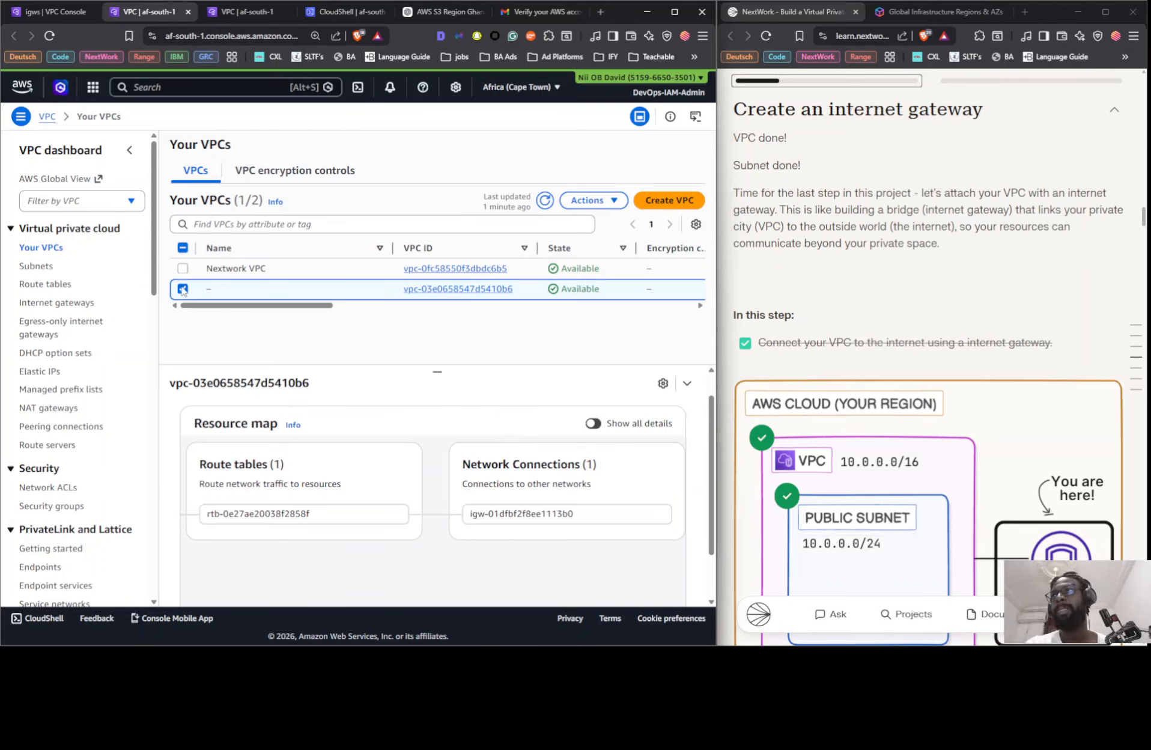
- Select only the Nextwork VPC in the VPC list and examine its resource map through to the network connections
left_click(186, 269)
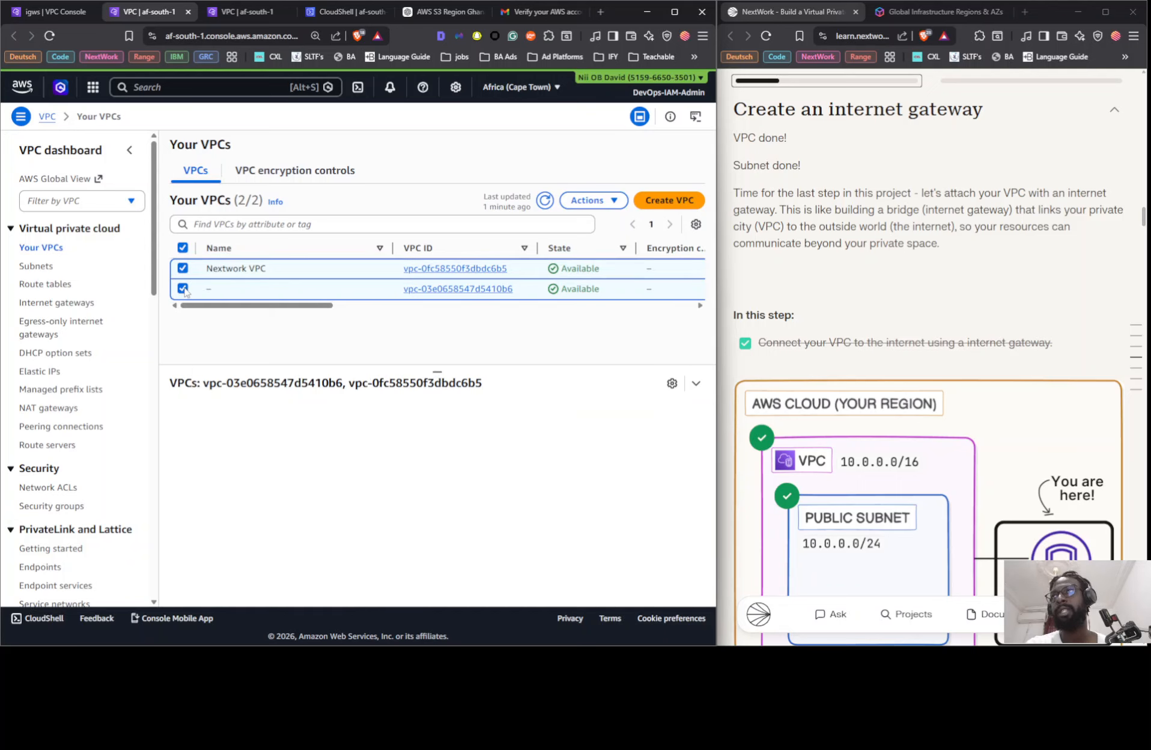
left_click(183, 289)
left_click(264, 414)
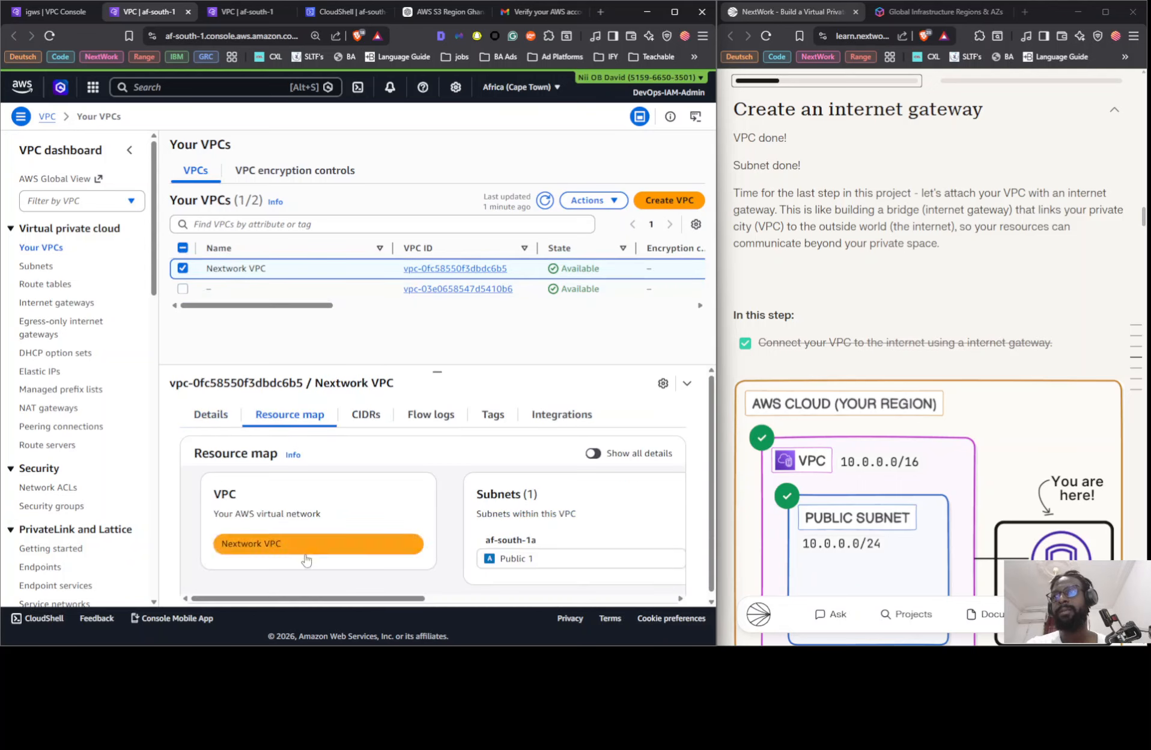
left_click_drag(326, 599, 578, 543)
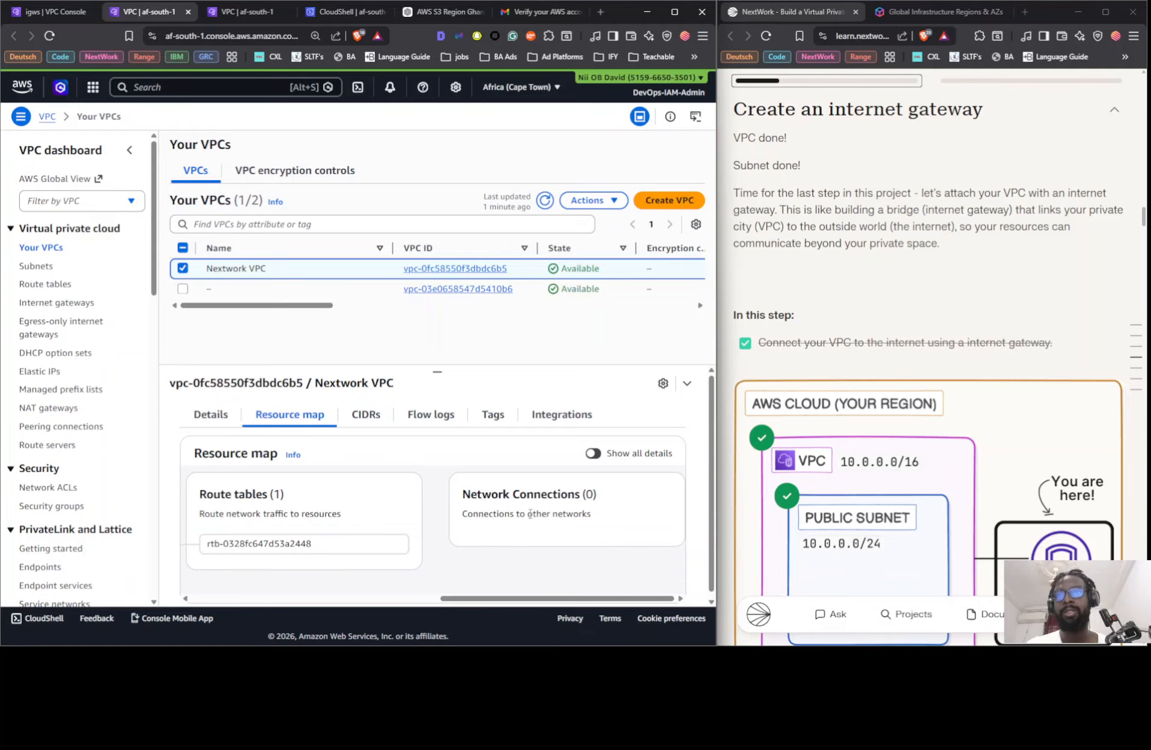
- Open the route table list and widen the VPC column to read which VPC each route table belongs to
left_click(50, 285)
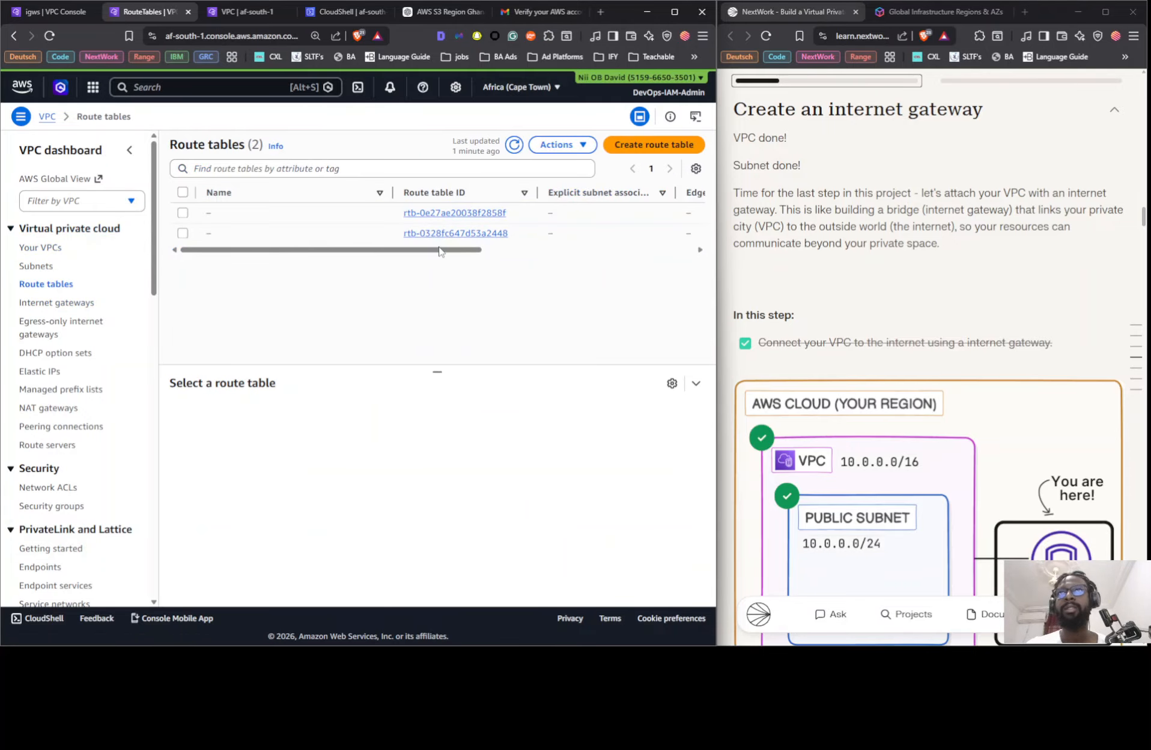
left_click_drag(441, 250, 661, 237)
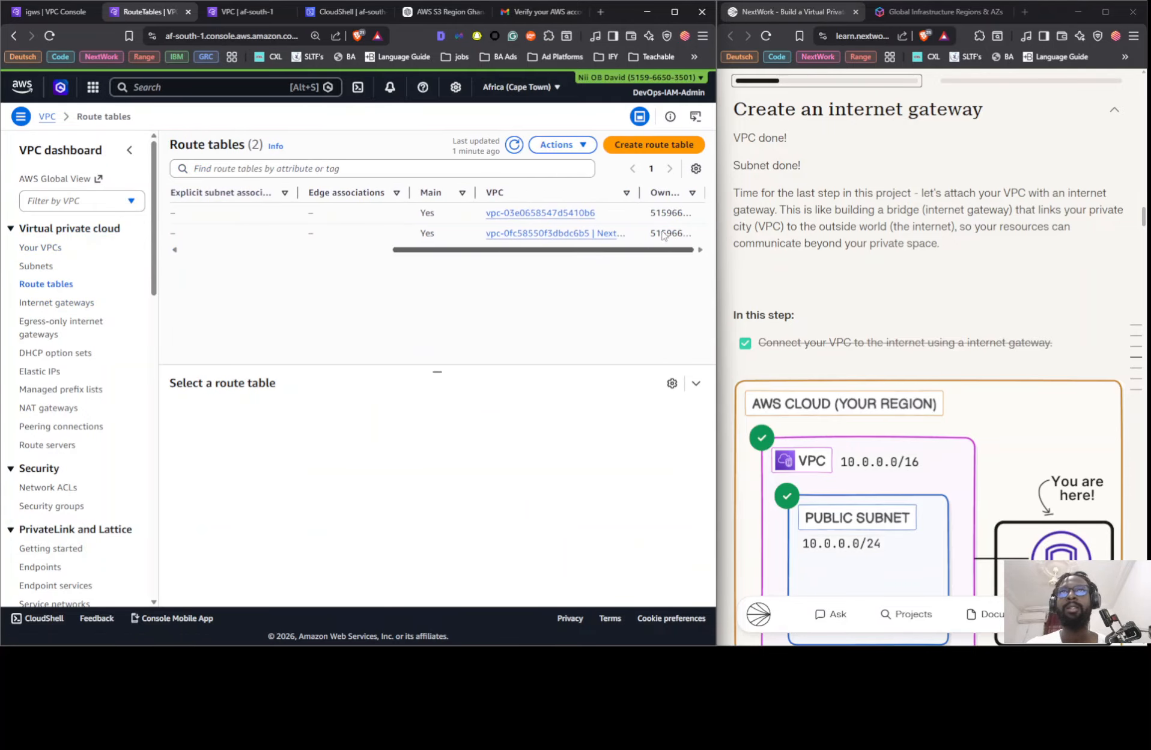
left_click_drag(638, 192, 709, 194)
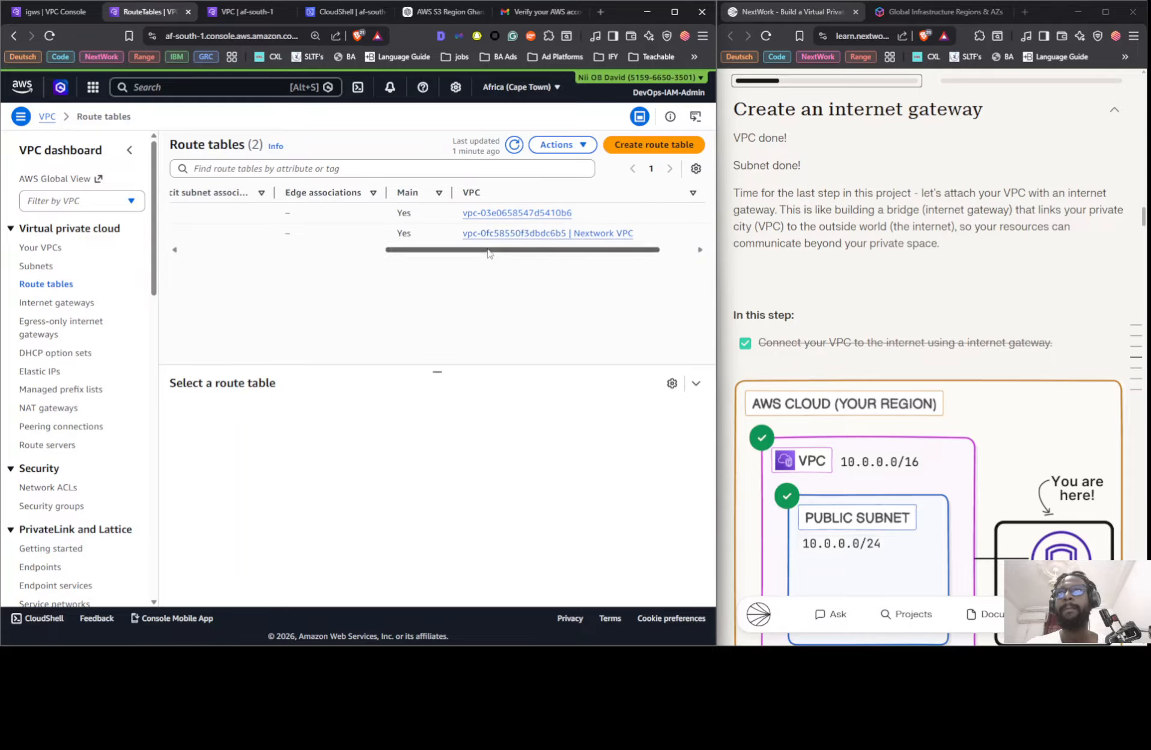
left_click_drag(491, 250, 605, 244)
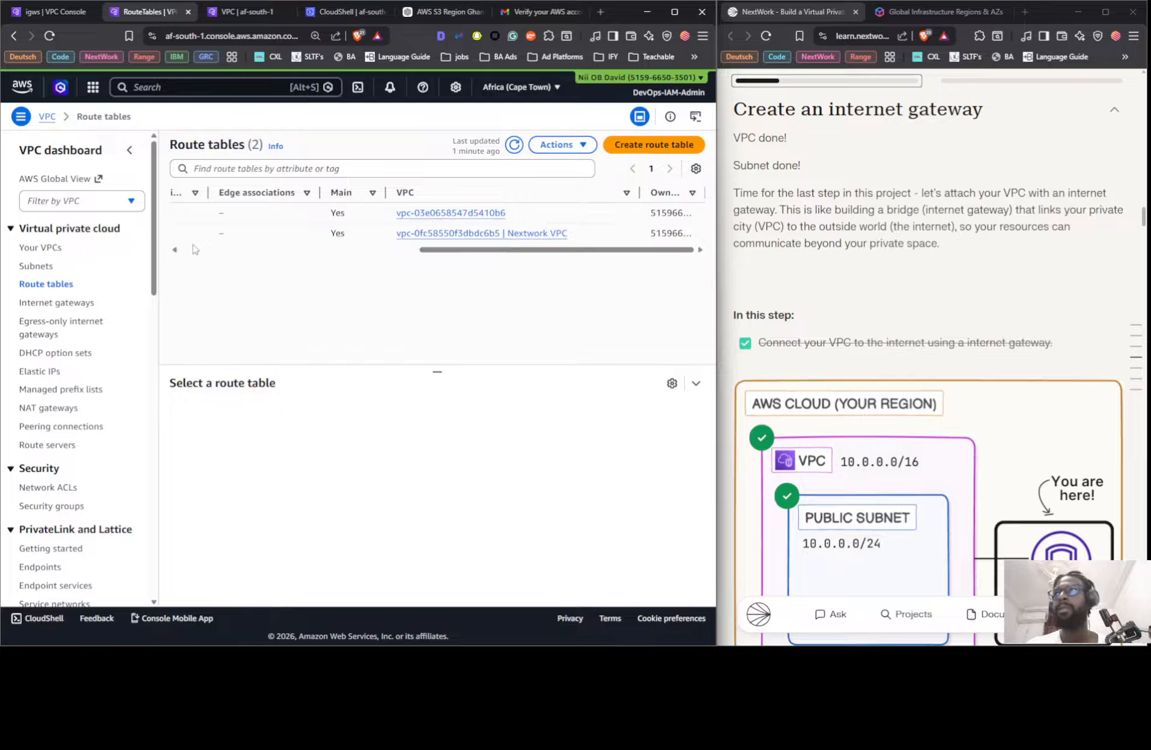
- Select the Nextwork VPC's route table, examine its routes and route editor, and leave the editor without changes
left_click(183, 252)
left_click(182, 234)
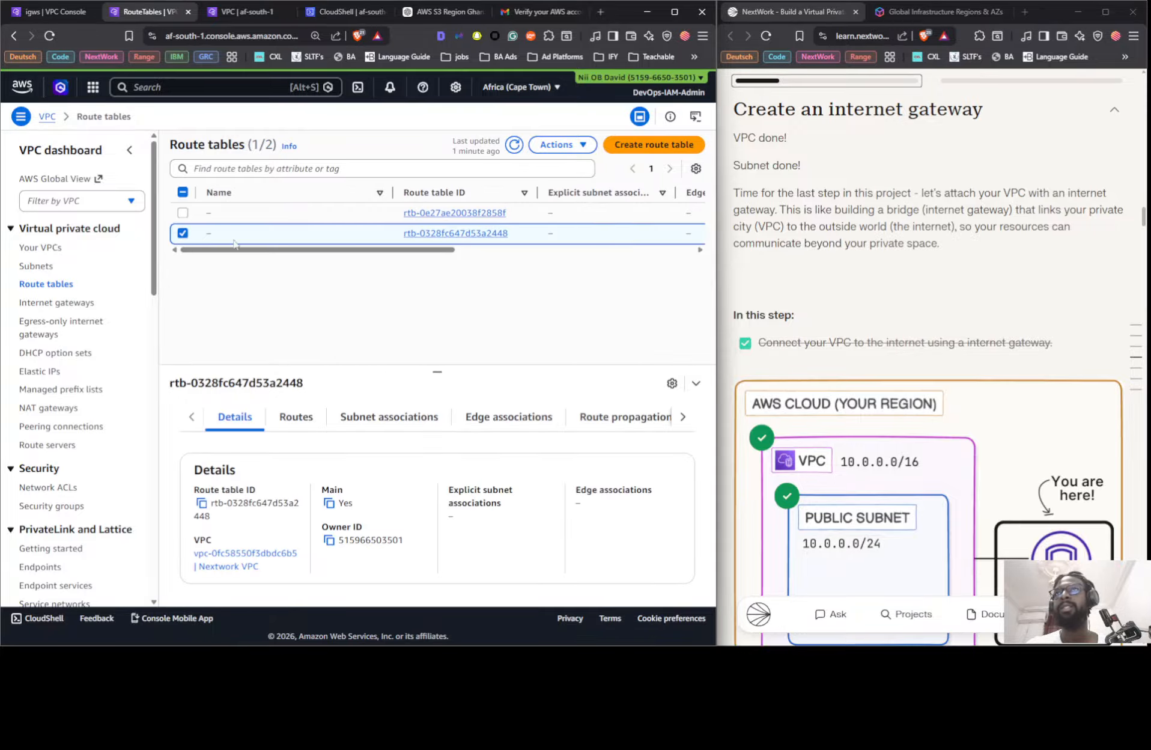
left_click(307, 423)
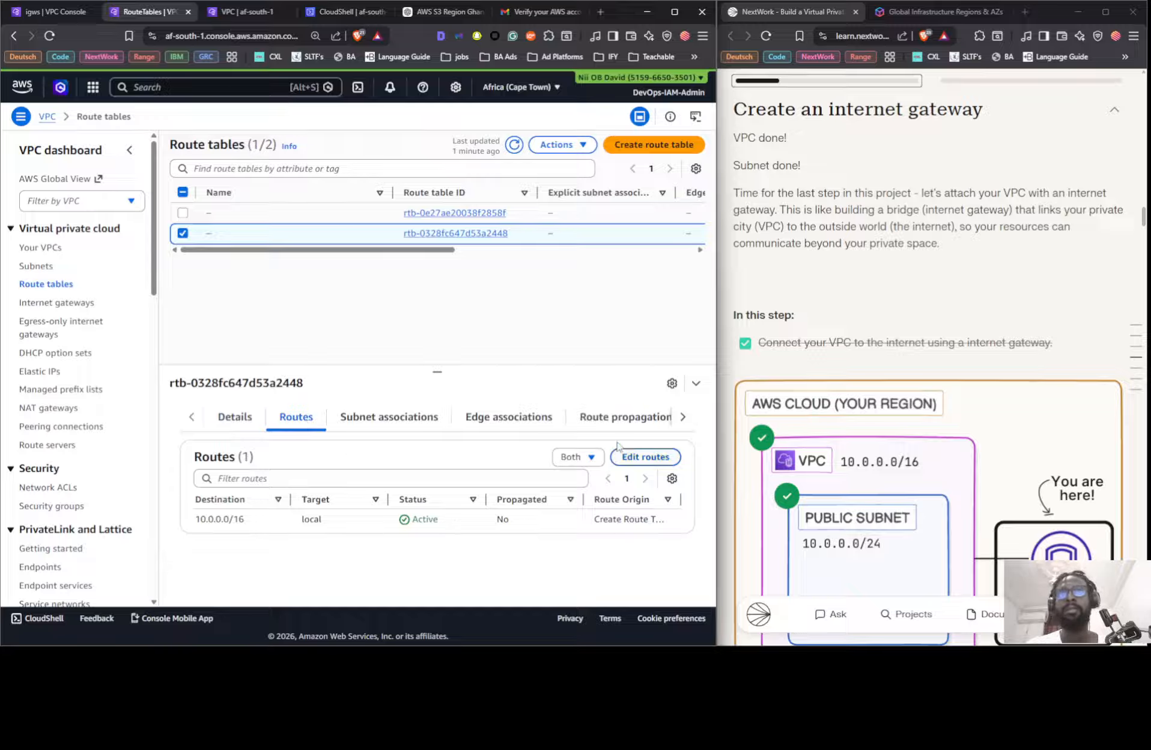
left_click(549, 147)
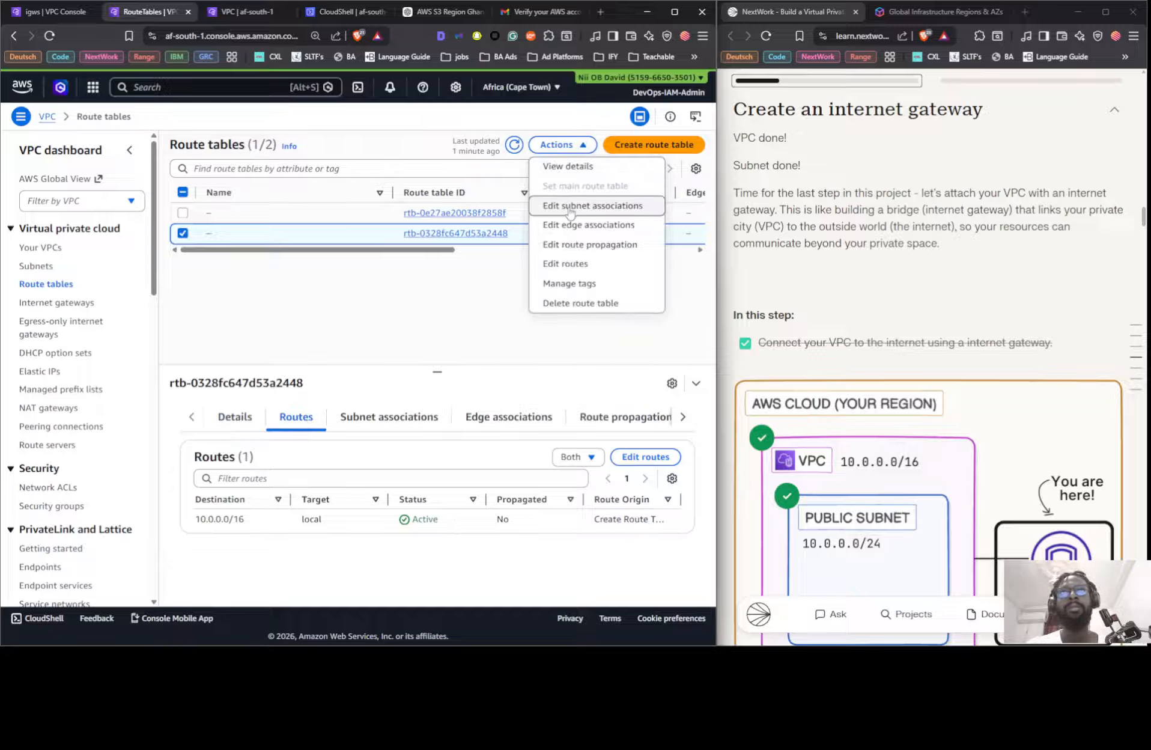
left_click(575, 268)
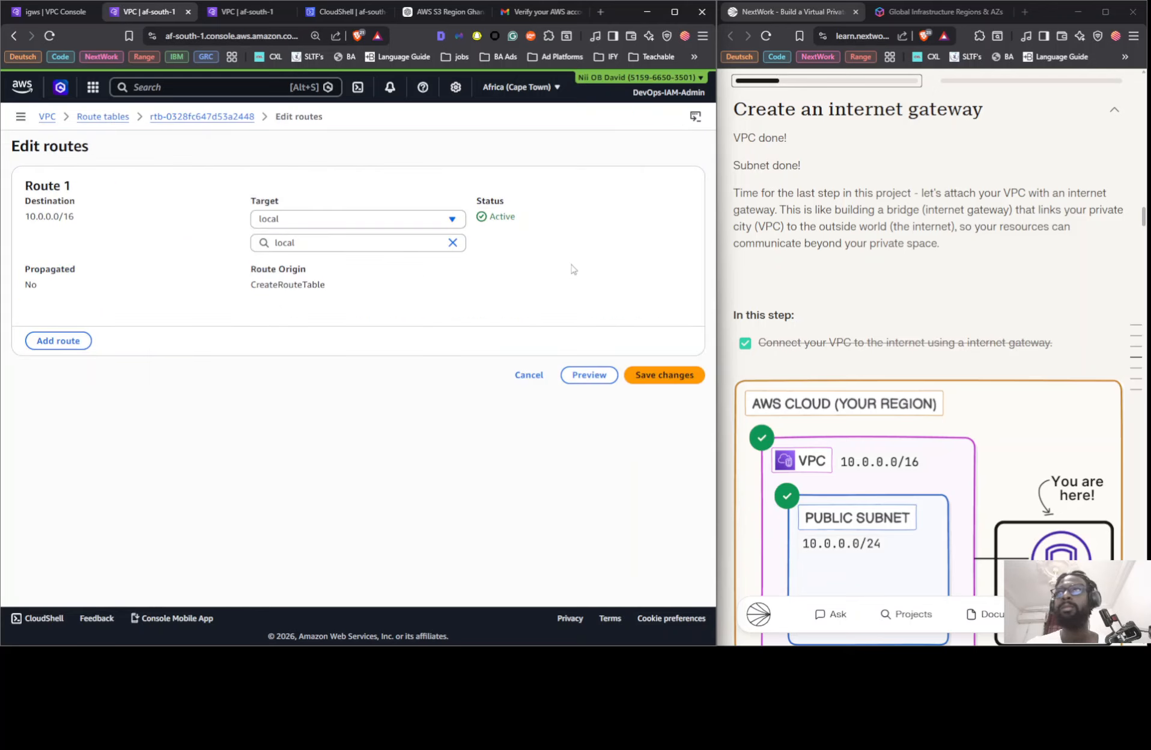
left_click(527, 376)
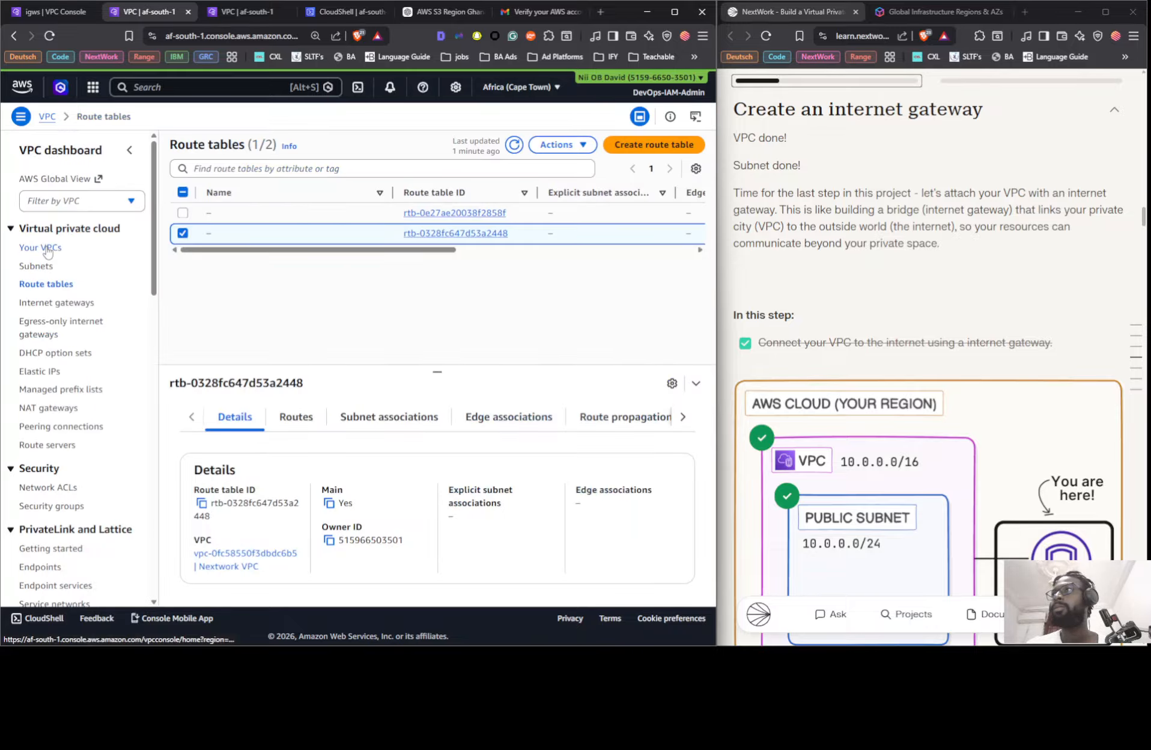
- Review the Nextwork VPC's DHCP, DNS and network usage settings in the VPC settings editor and leave it without changes
left_click(47, 248)
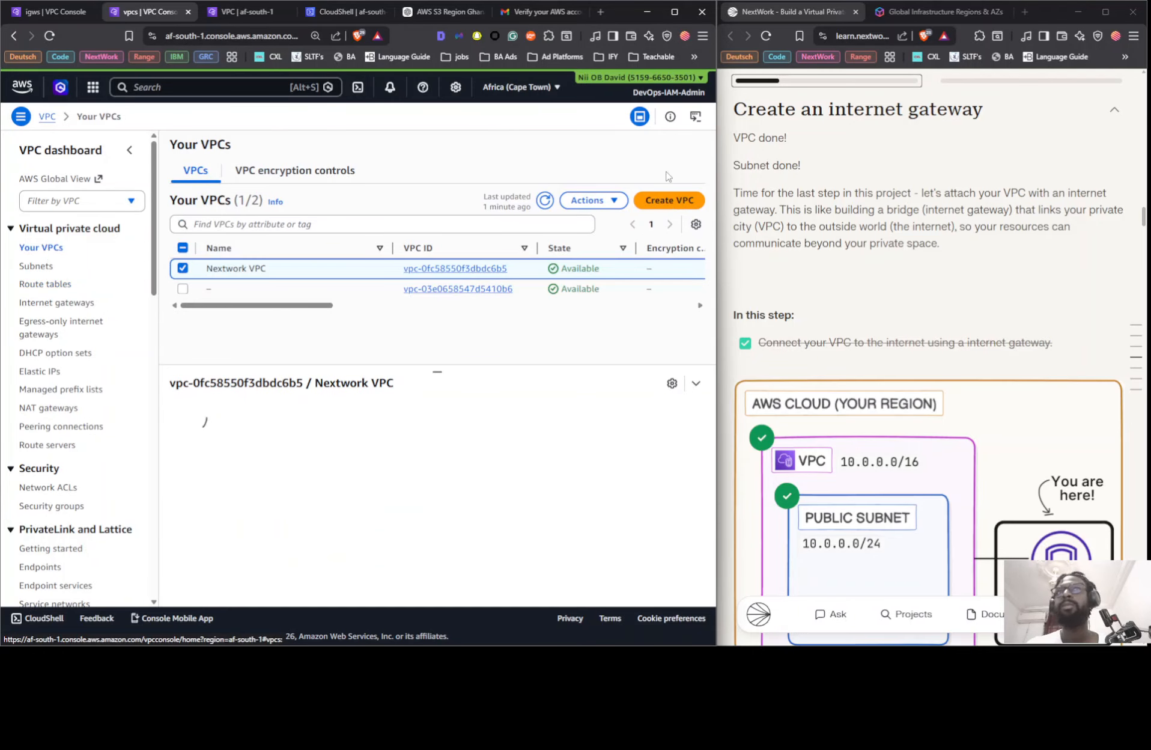
left_click(593, 203)
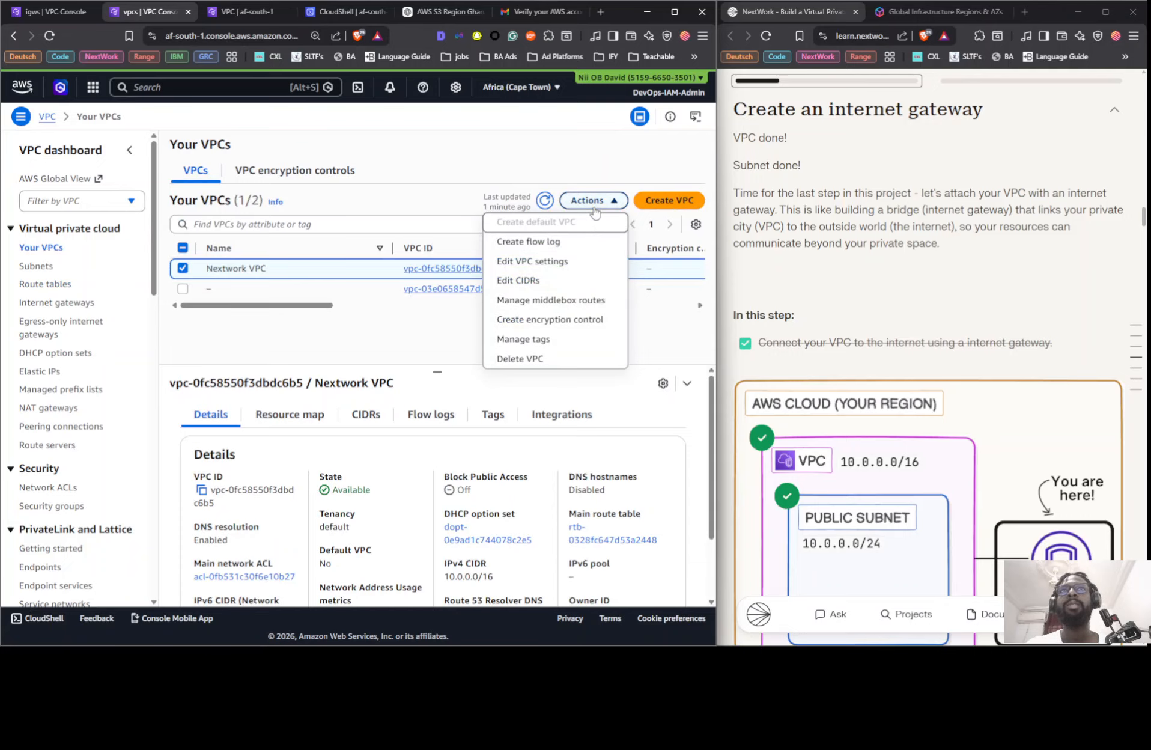
left_click(545, 262)
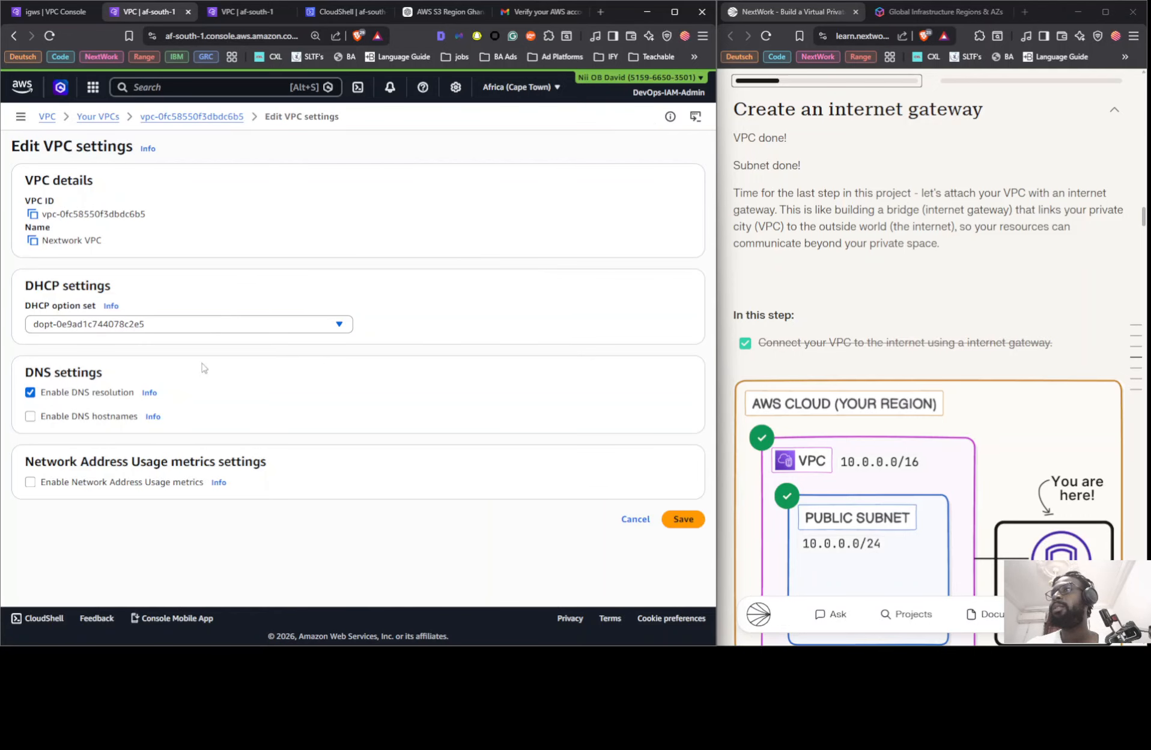
left_click(629, 520)
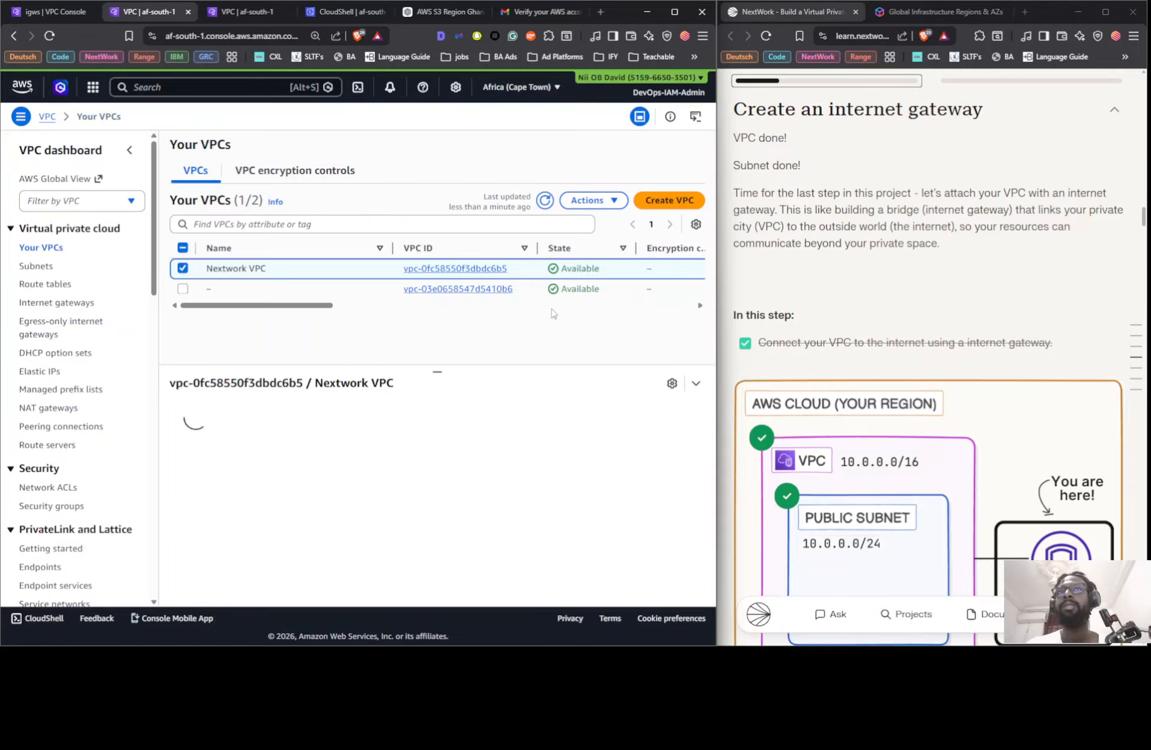
- Enable auto-assign public IPv4 address for the Public 1 subnet and save the subnet settings
left_click(33, 266)
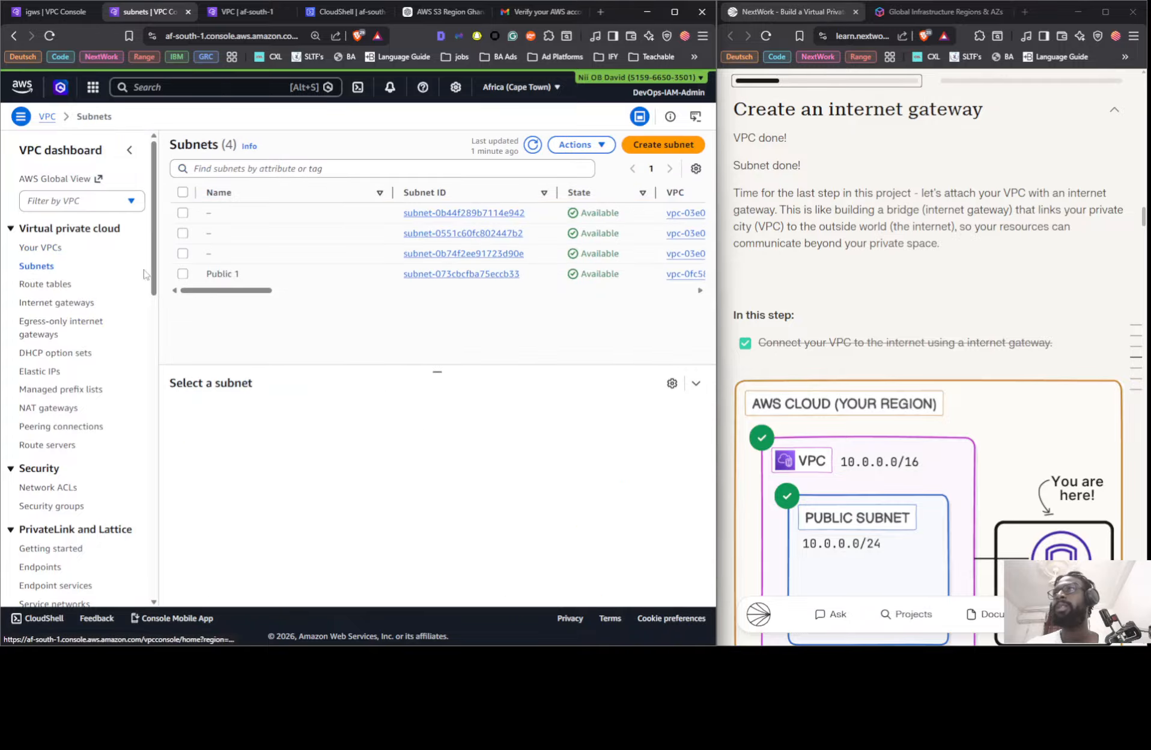
left_click(190, 274)
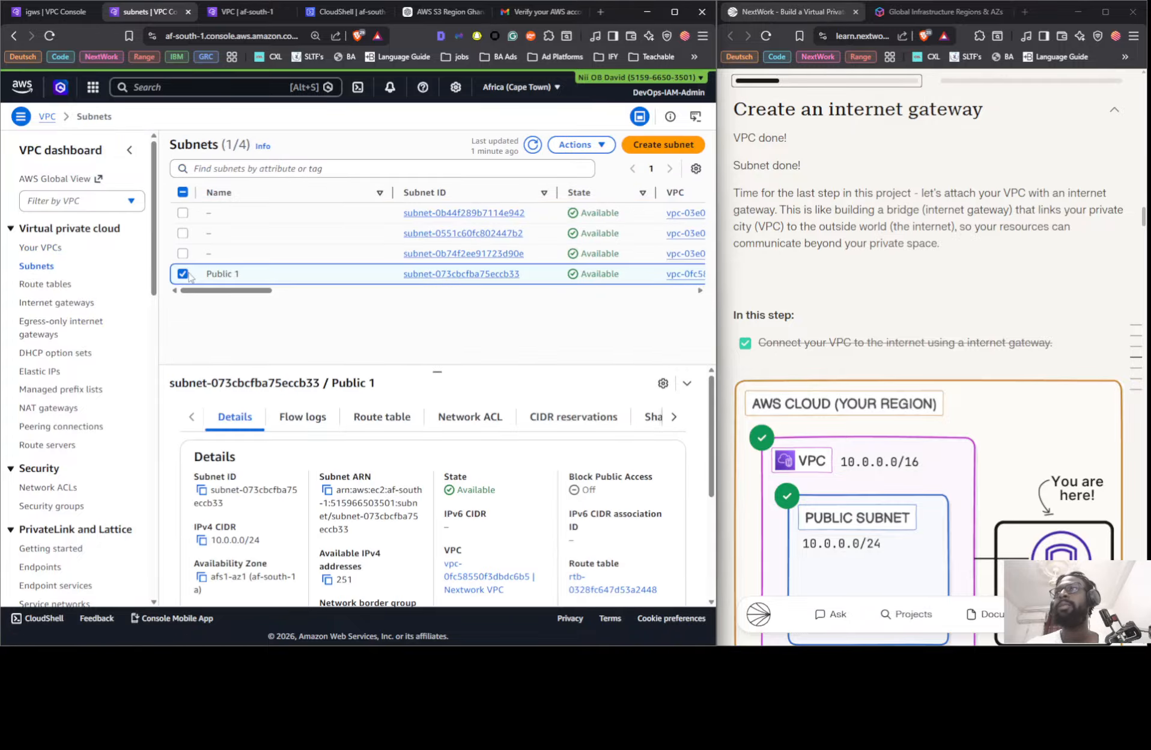
left_click(579, 145)
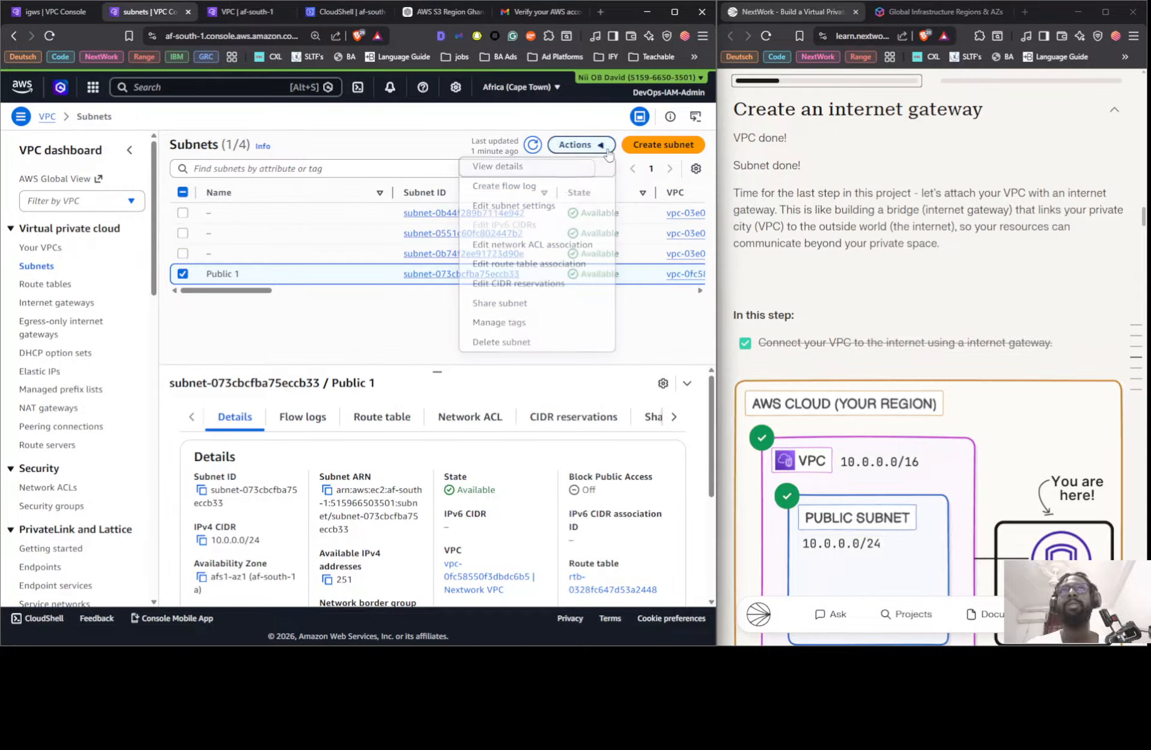
left_click(536, 206)
left_click(93, 307)
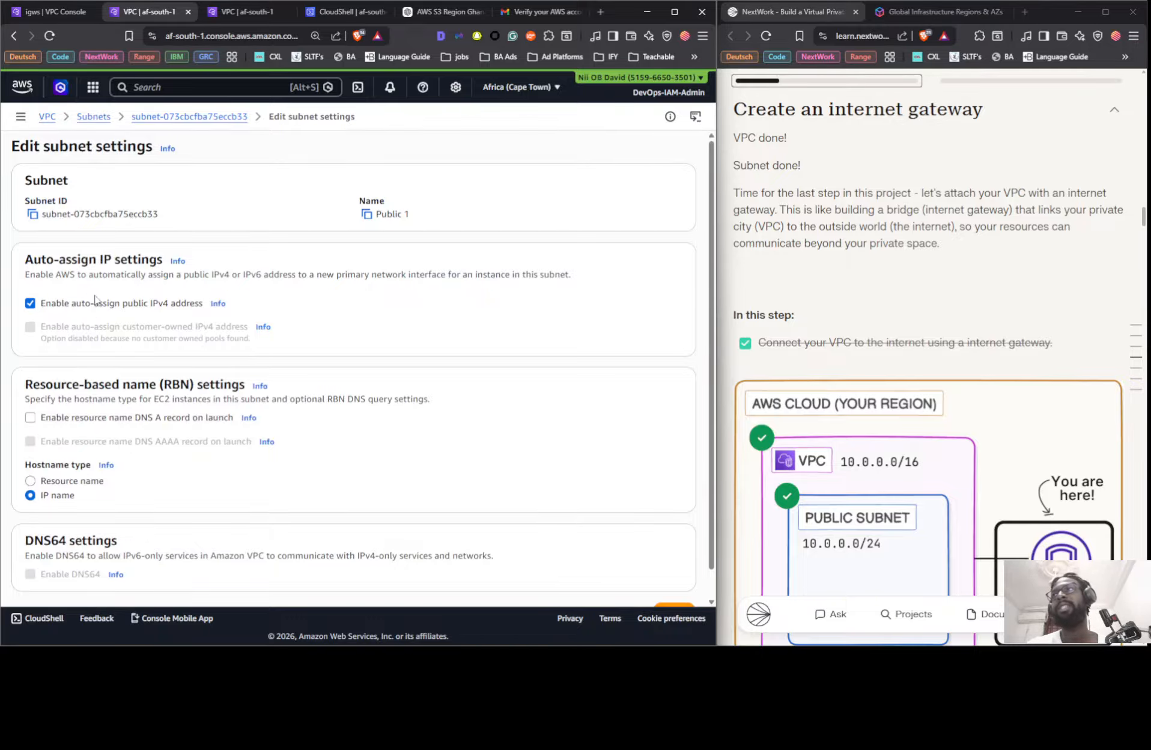
scroll(127, 289, "down", 1)
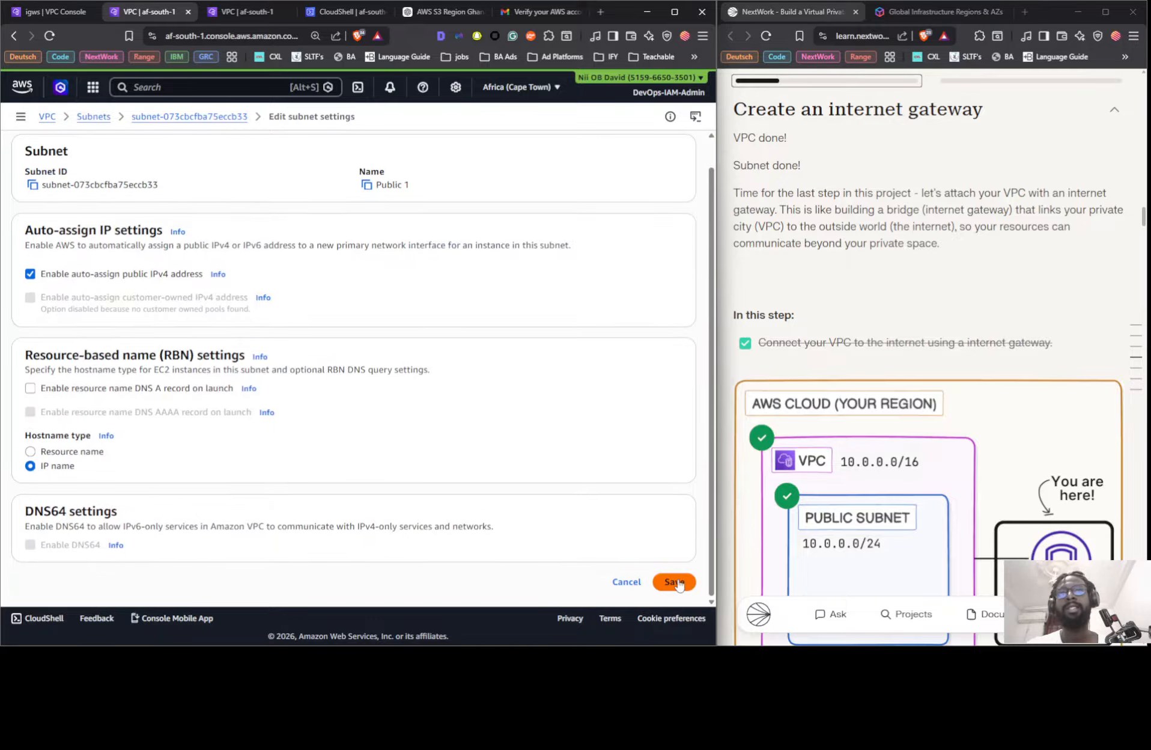
left_click(674, 582)
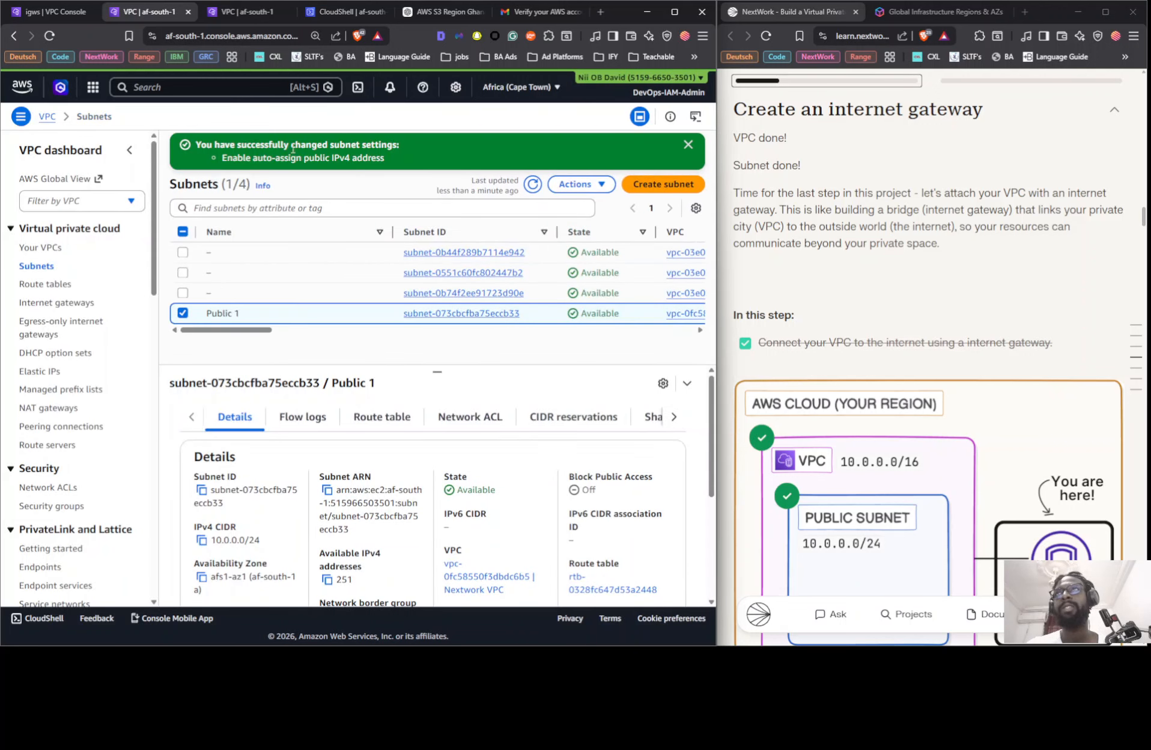
- Recheck the network connections in the Nextwork VPC's resource map, before and after refreshing the VPC list
left_click(25, 248)
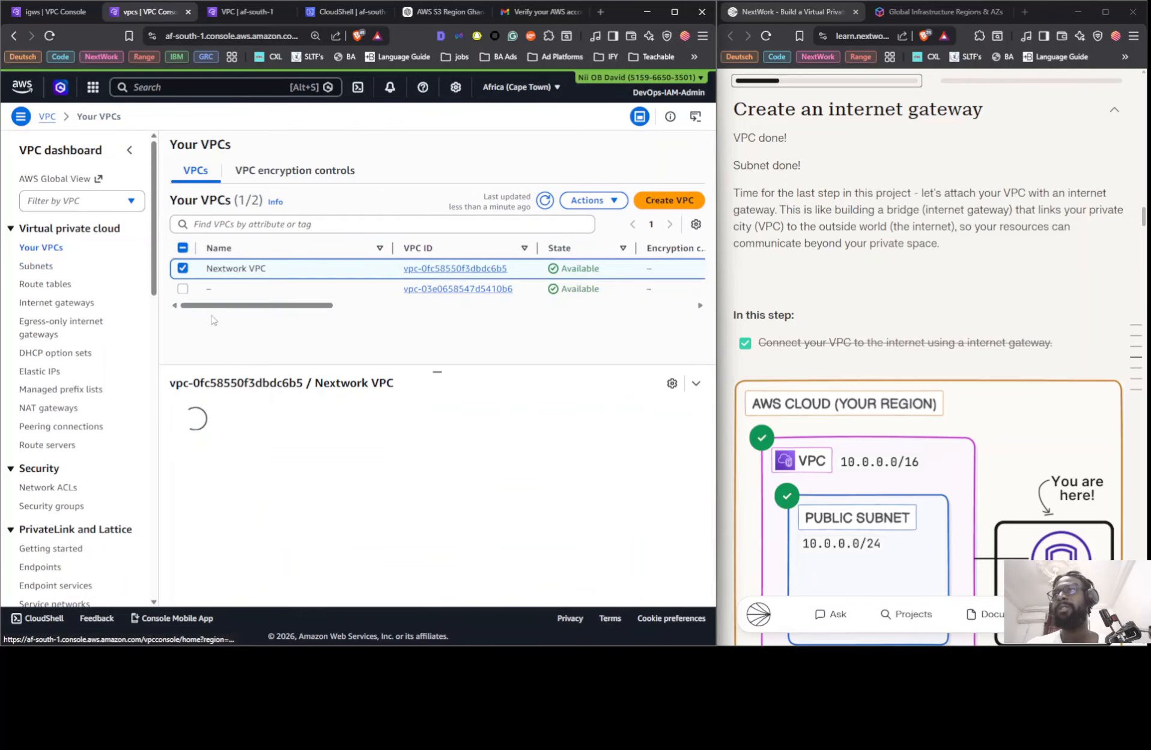
left_click(279, 415)
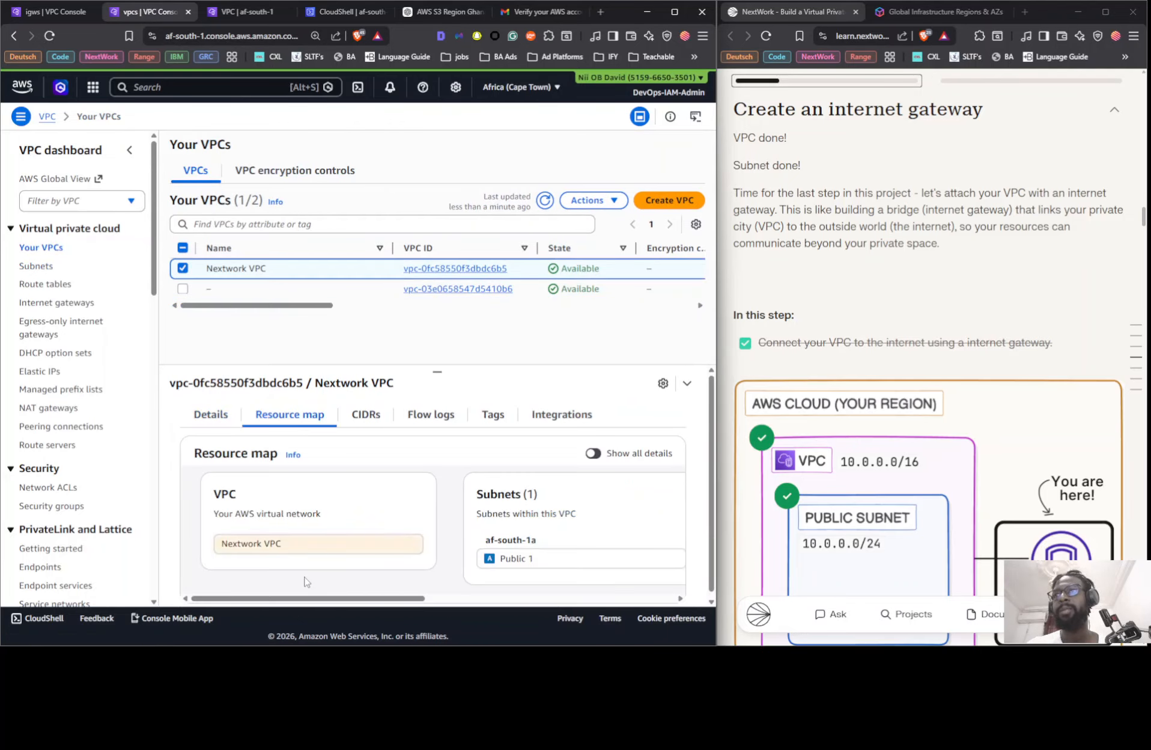
left_click_drag(300, 597, 557, 585)
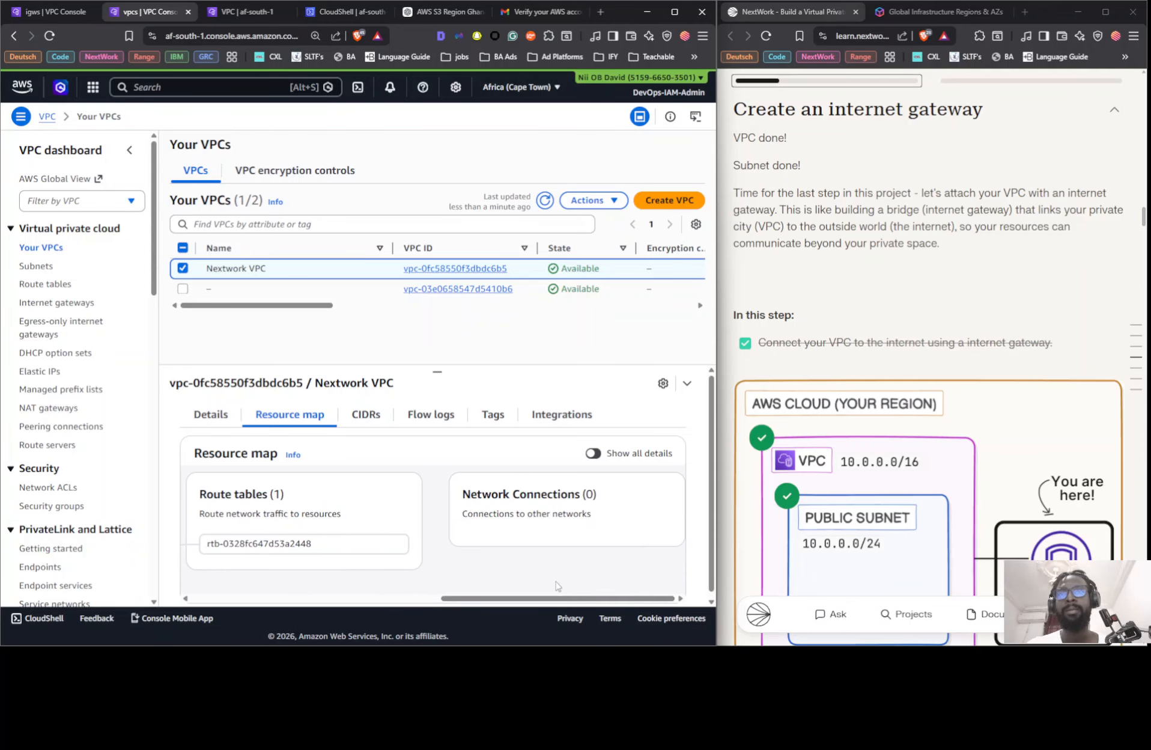
left_click(545, 200)
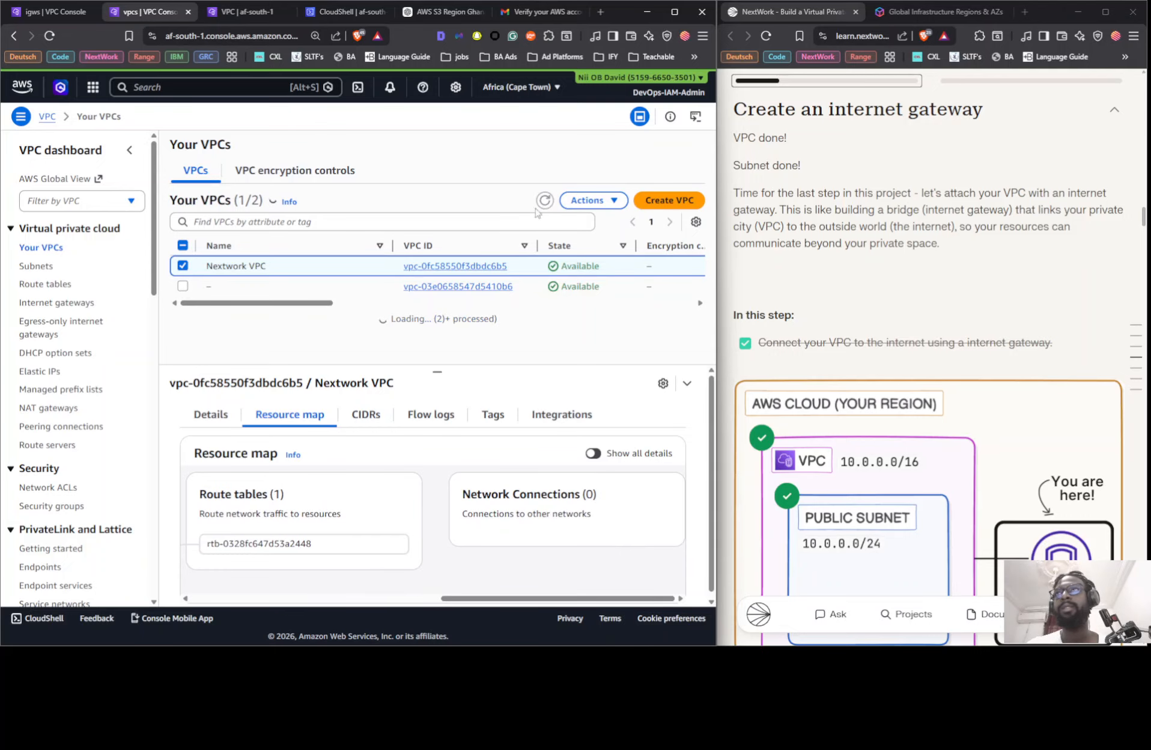
left_click(183, 268)
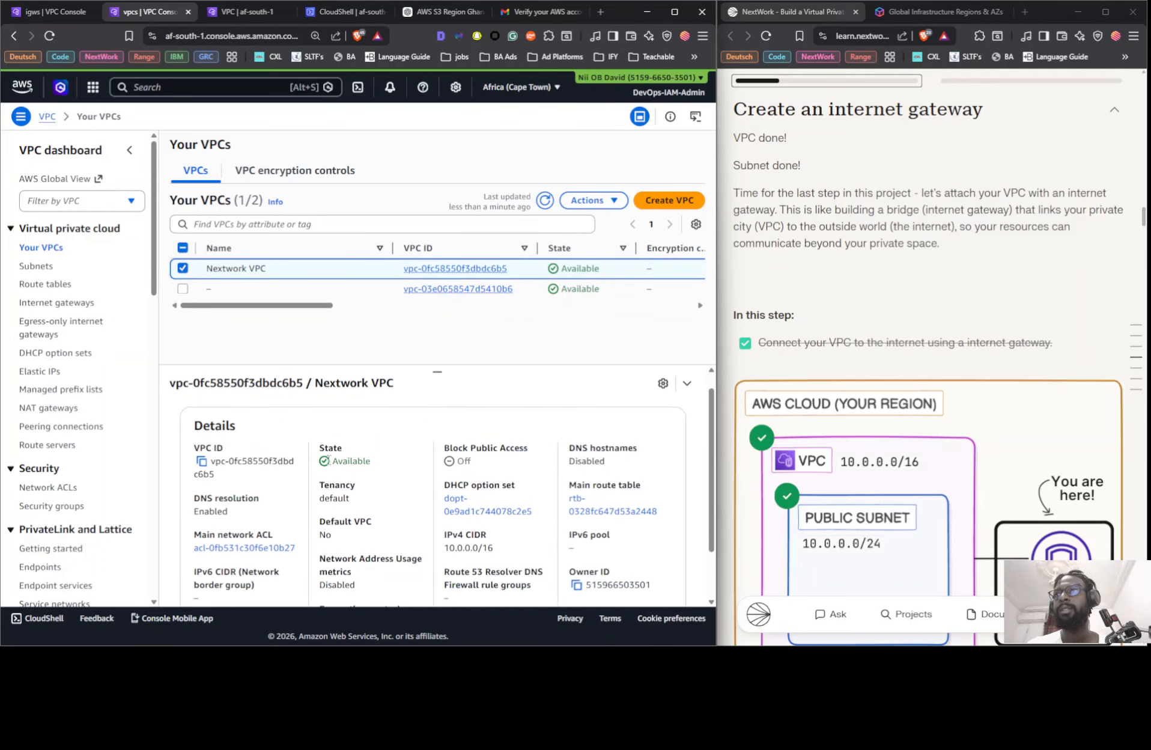
scroll(328, 458, "up", 2)
left_click(280, 415)
left_click_drag(347, 599, 598, 561)
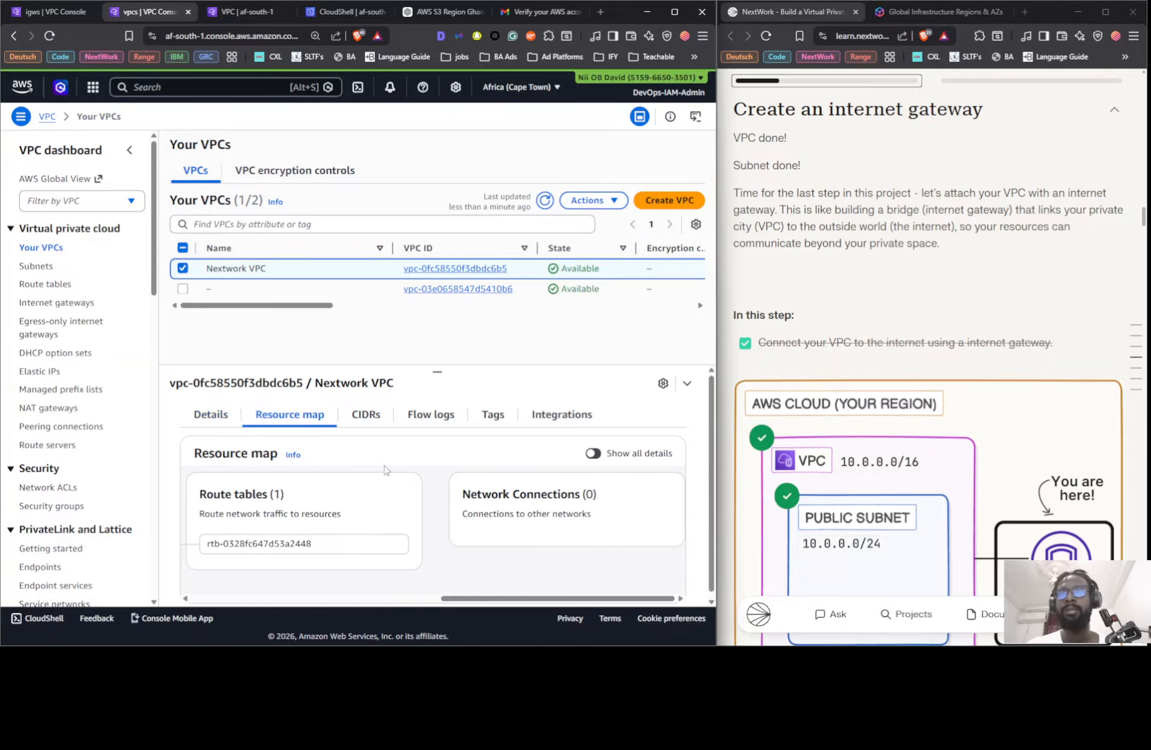
- Detach the Nextwork IG internet gateway from its VPC, confirming with the text "detach"
left_click(60, 302)
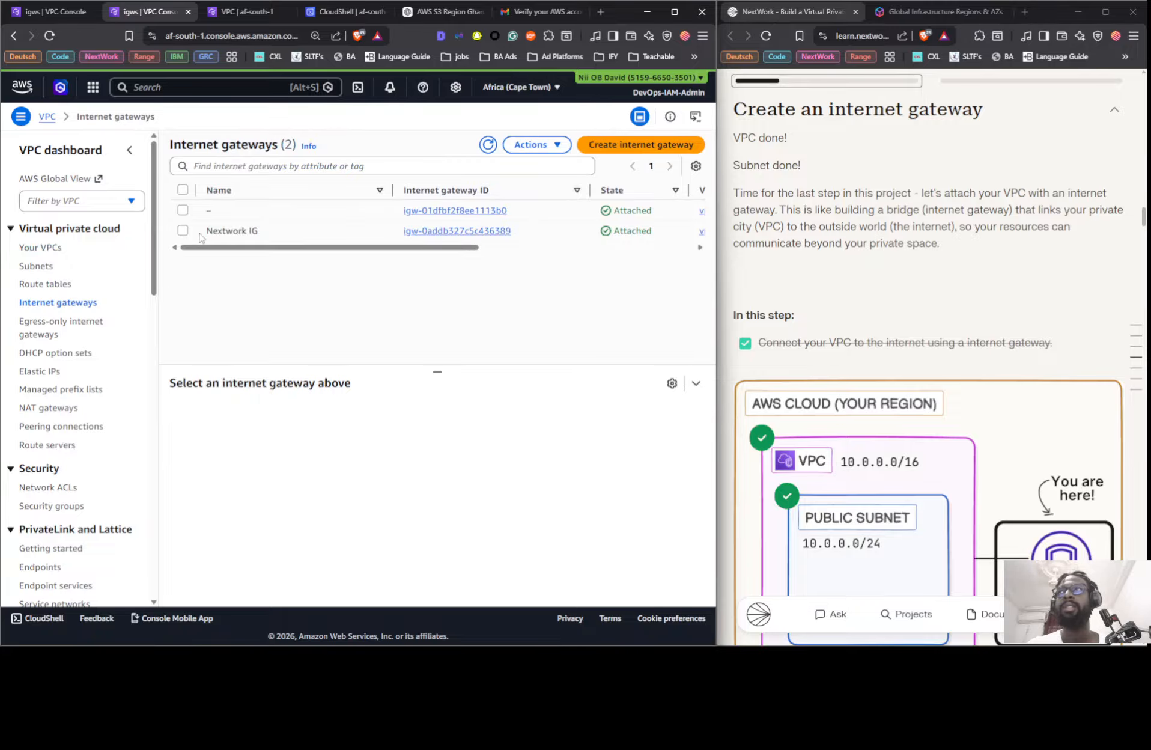
left_click(183, 230)
left_click(531, 144)
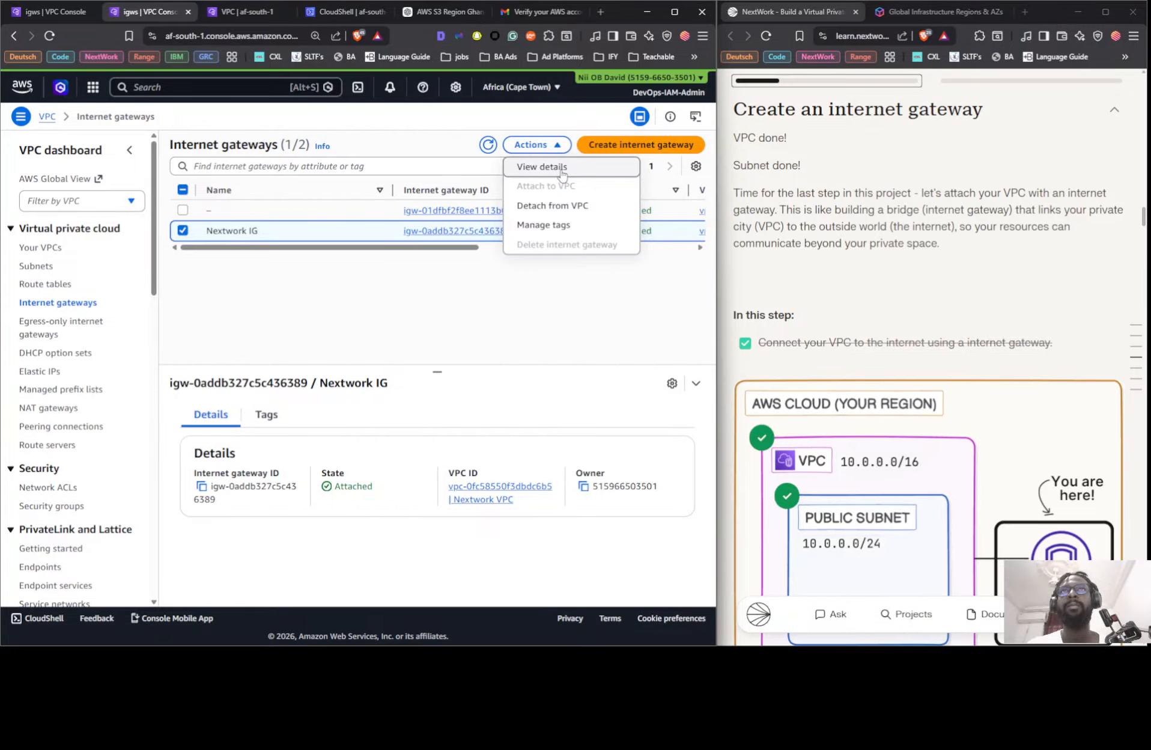
left_click(561, 209)
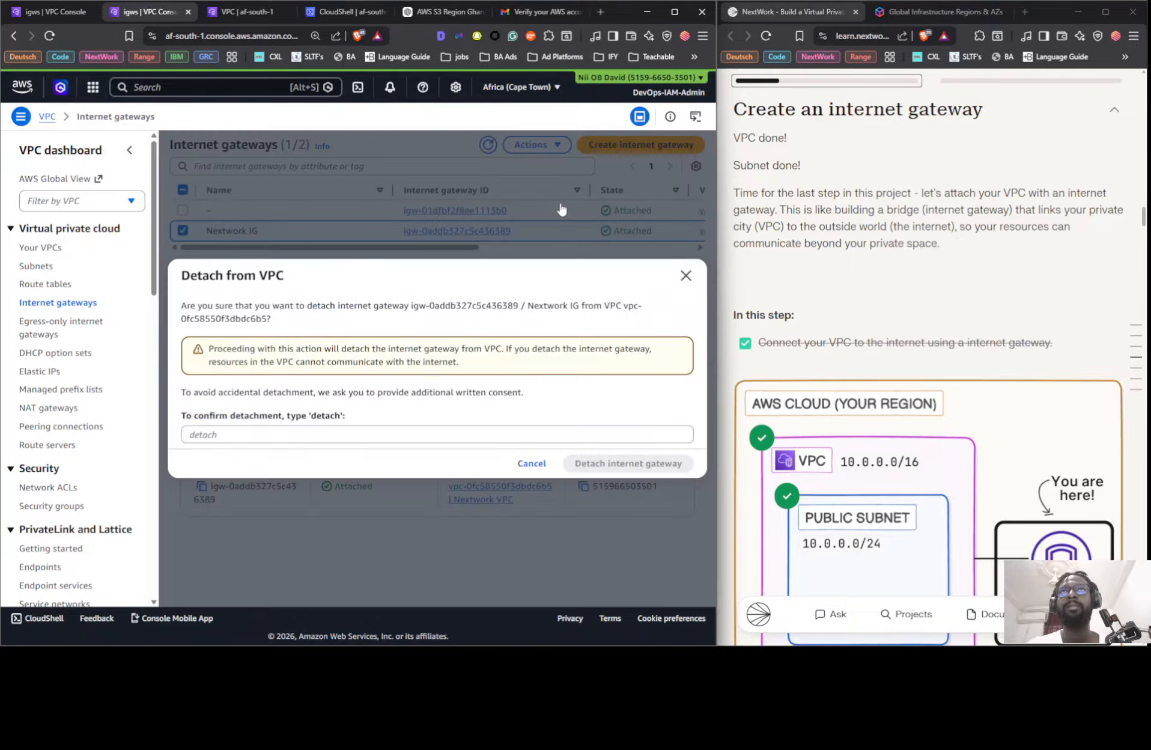
double_click(326, 415)
left_click_drag(326, 416, 318, 436)
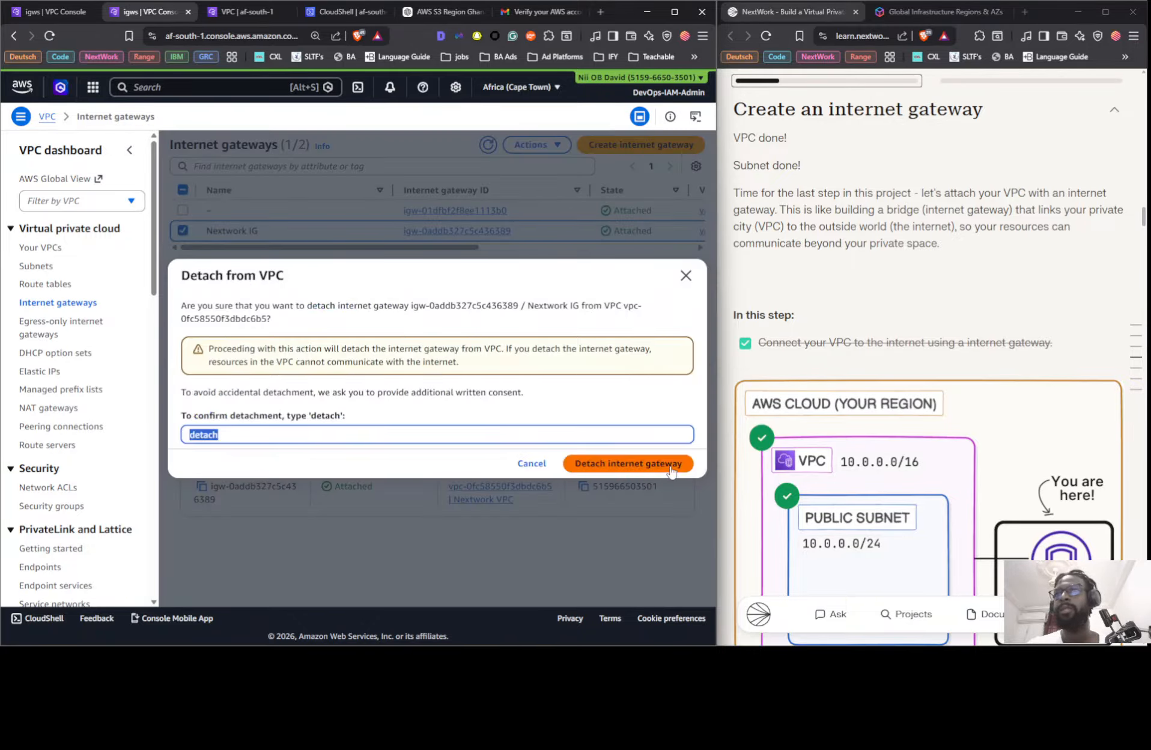
left_click(659, 465)
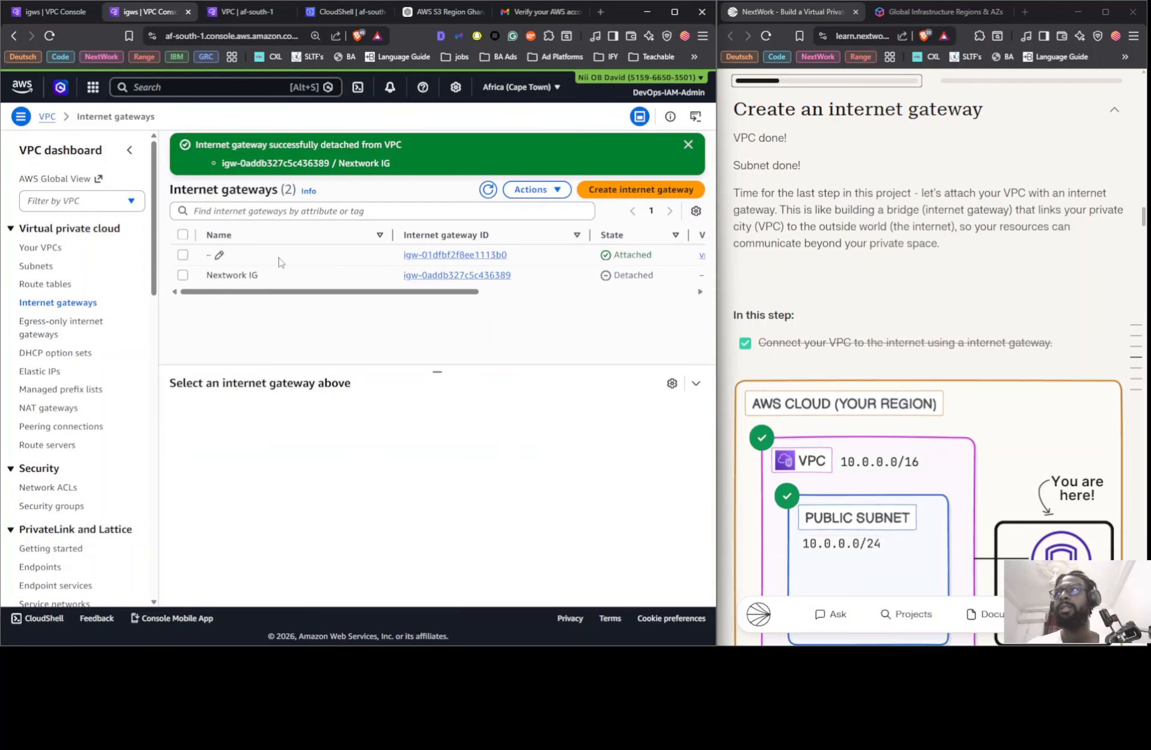
- Check the Nextwork VPC's resource map for network connections with the internet gateway detached
left_click(37, 249)
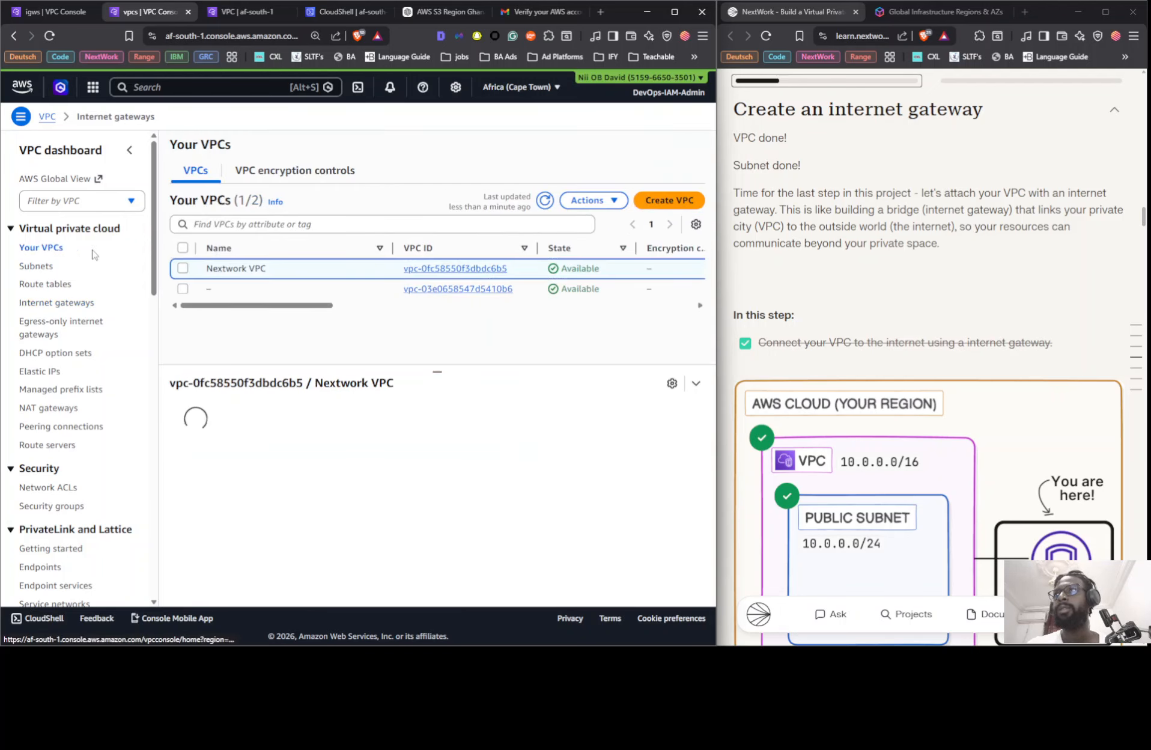
left_click(183, 268)
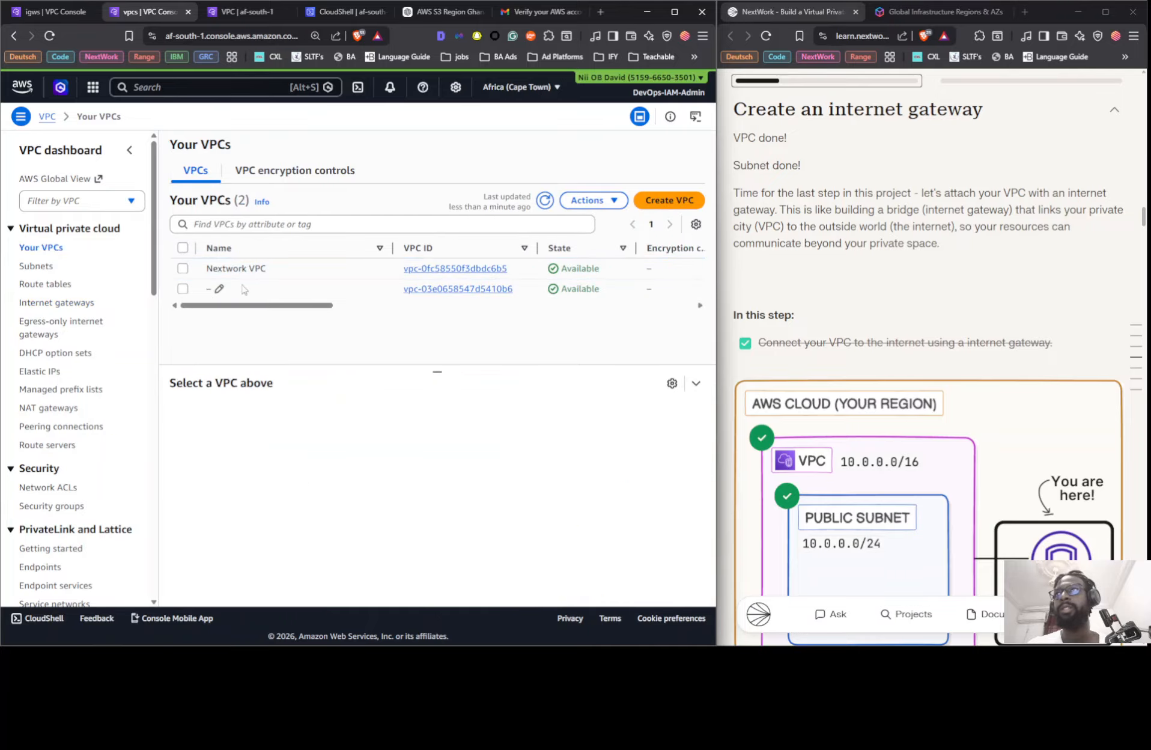
left_click(183, 268)
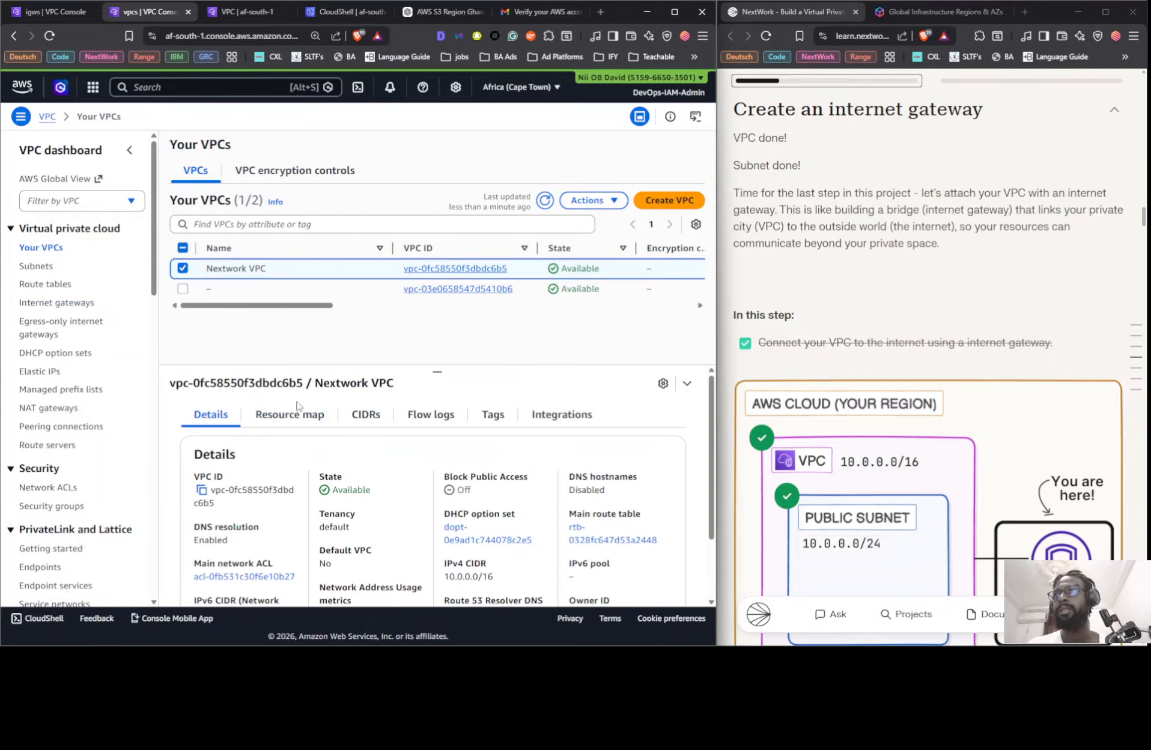
left_click(290, 413)
scroll(337, 533, "right", 2)
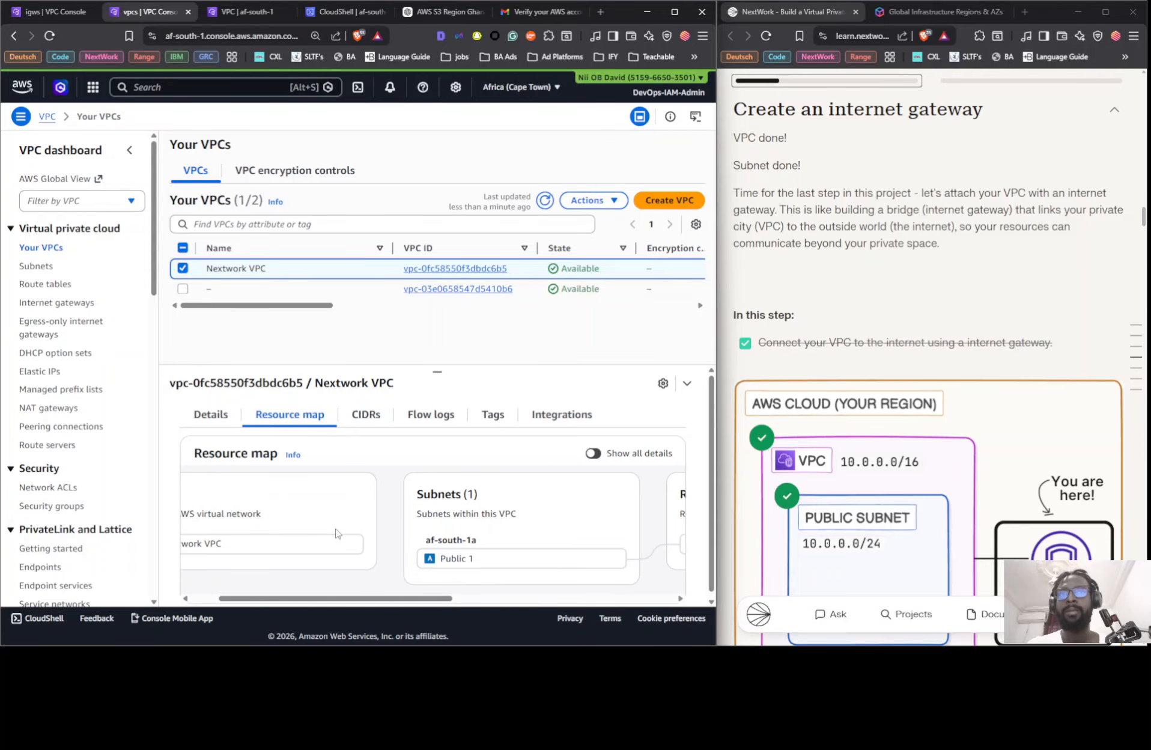
left_click_drag(319, 601, 654, 565)
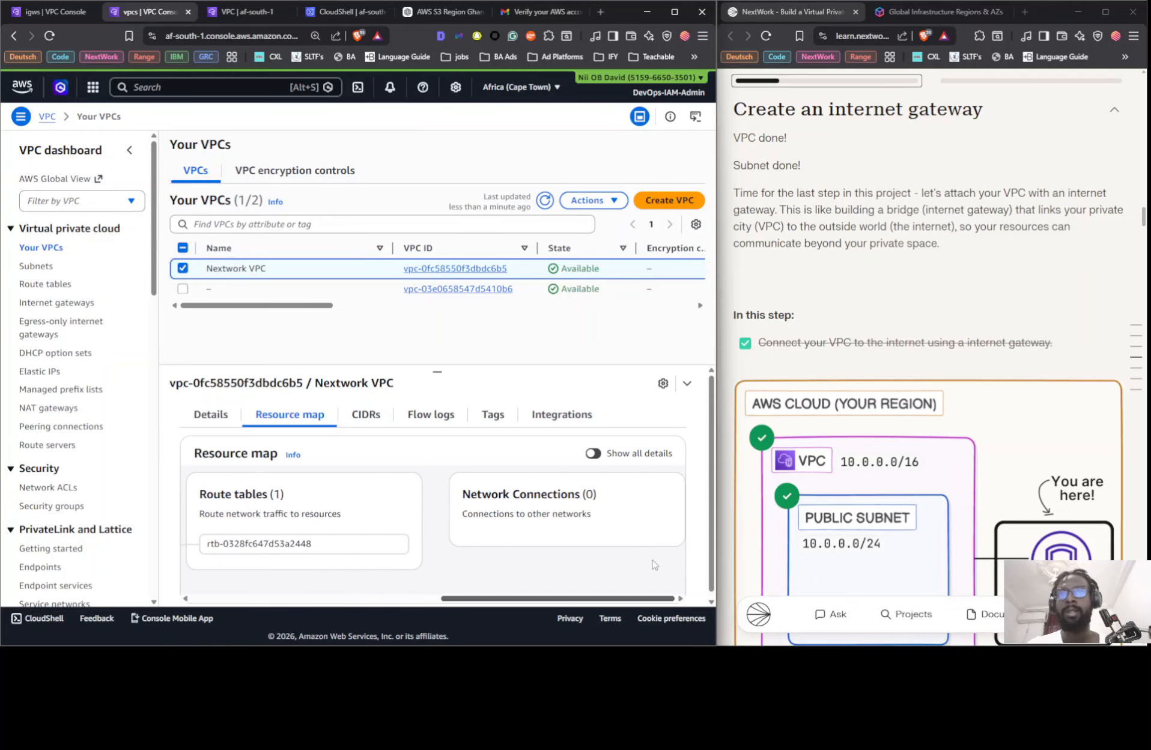
- Review the Public 1 subnet's auto-assign IP and hostname settings and save them without changes
left_click(37, 265)
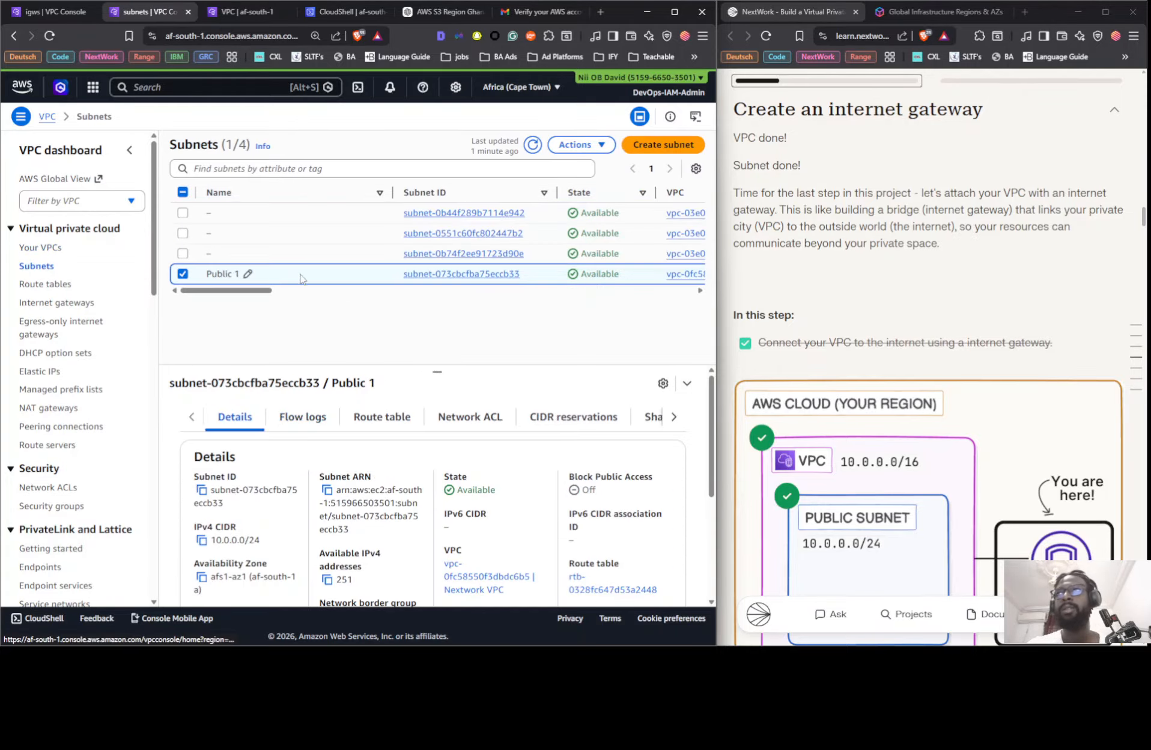
left_click(574, 144)
left_click(541, 204)
scroll(226, 300, "down", 1)
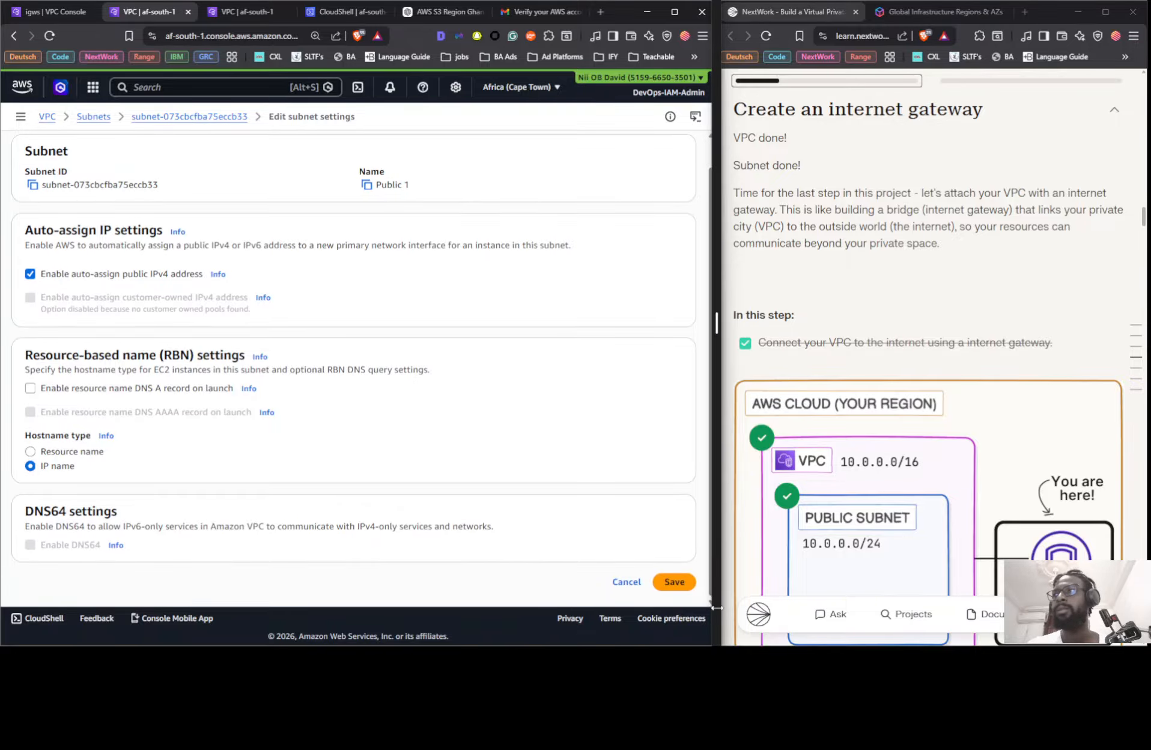
left_click(673, 581)
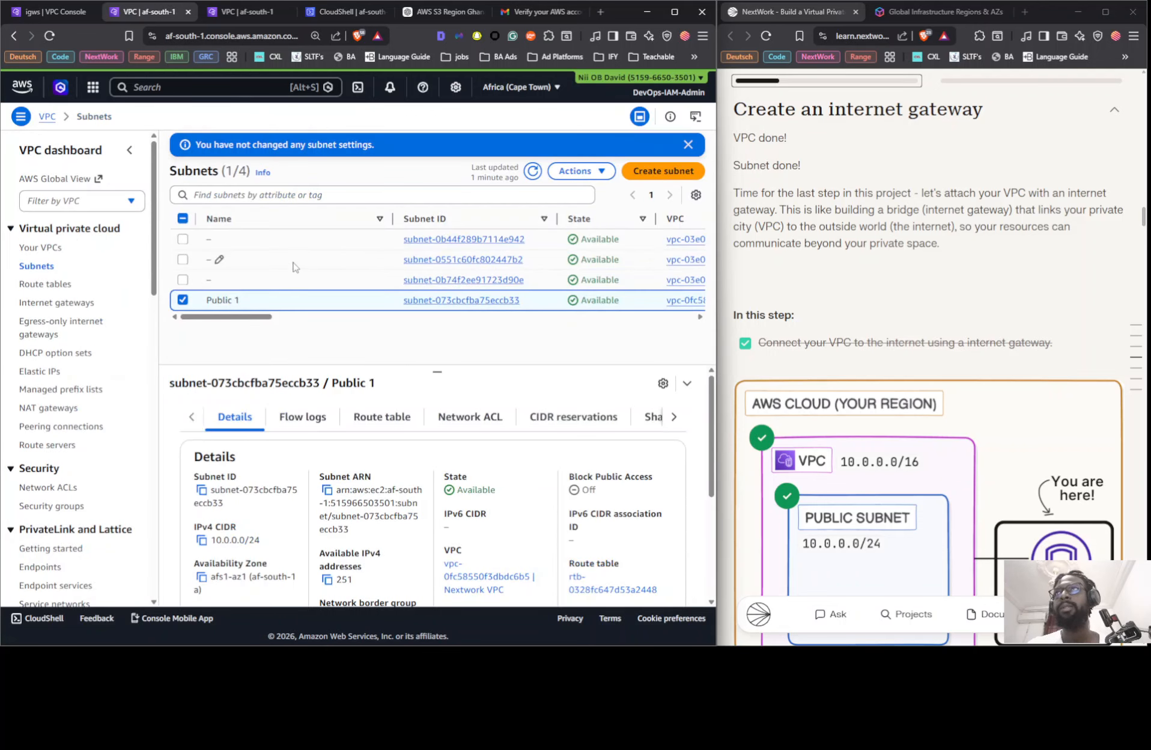
- Explicitly associate the Public 1 subnet with the Nextwork VPC's main route table and save the associations
left_click(45, 284)
left_click(183, 217)
left_click(372, 417)
left_click(603, 455)
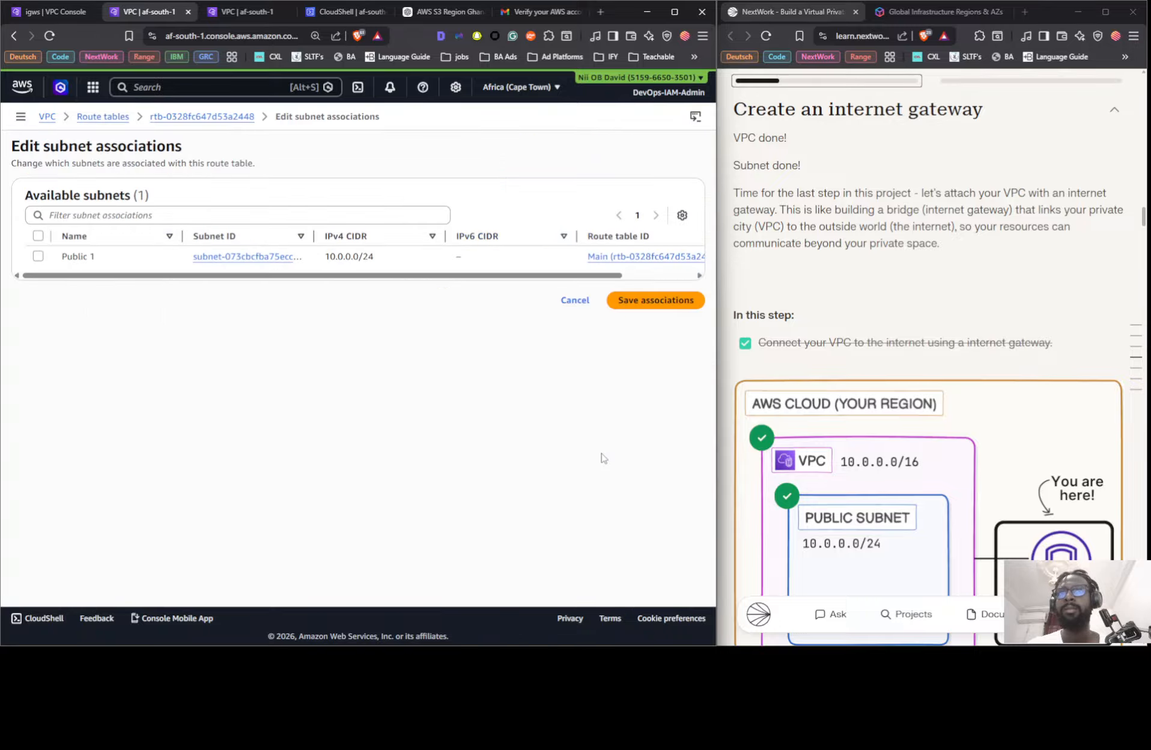
left_click(39, 256)
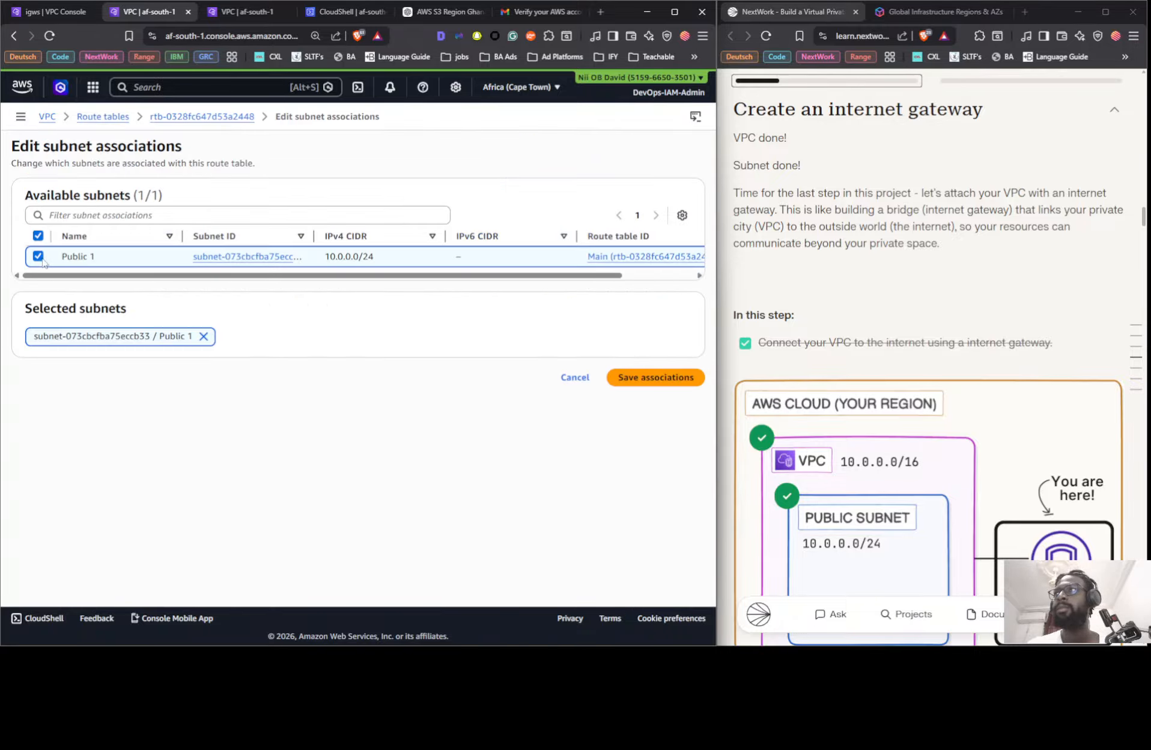
left_click(646, 377)
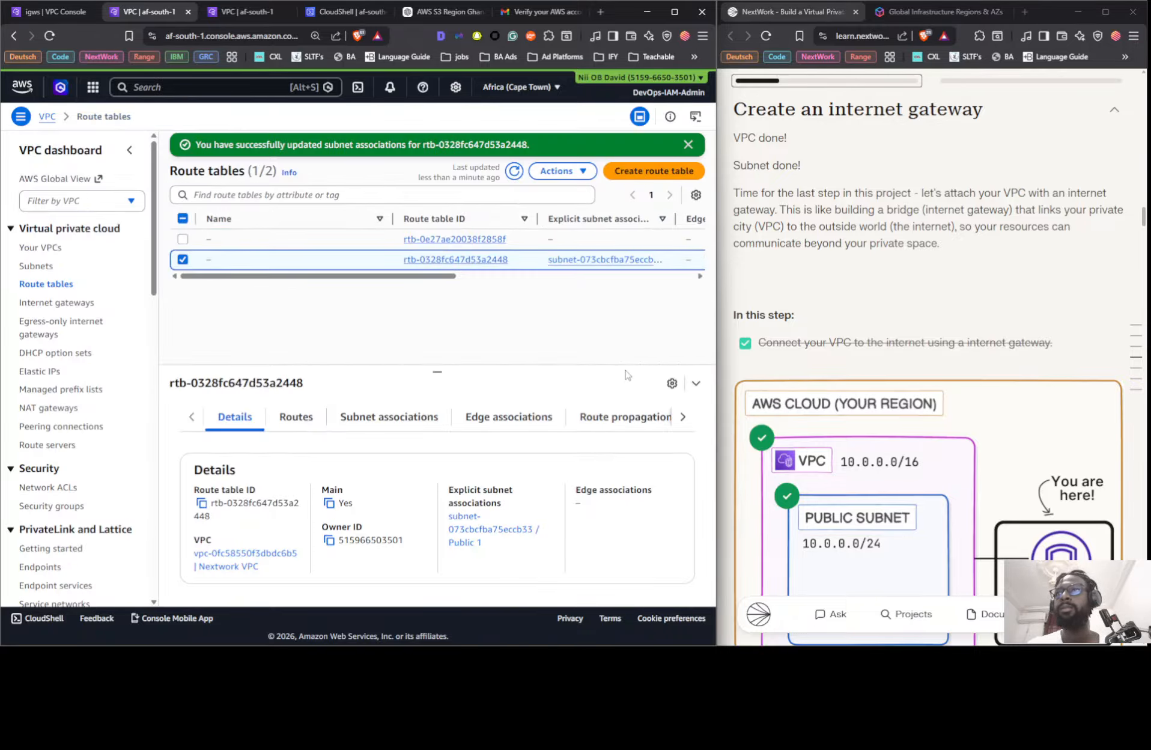
- Refresh the VPC list and reopen the Nextwork VPC's resource map
left_click(47, 253)
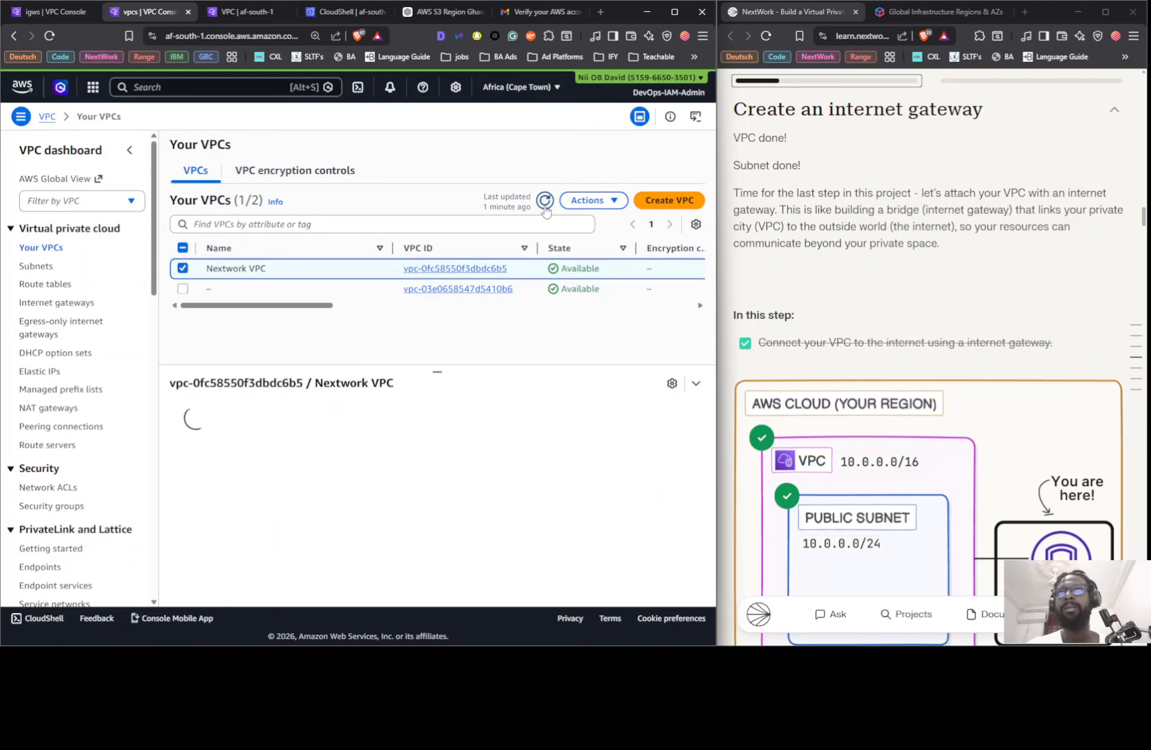
left_click(545, 204)
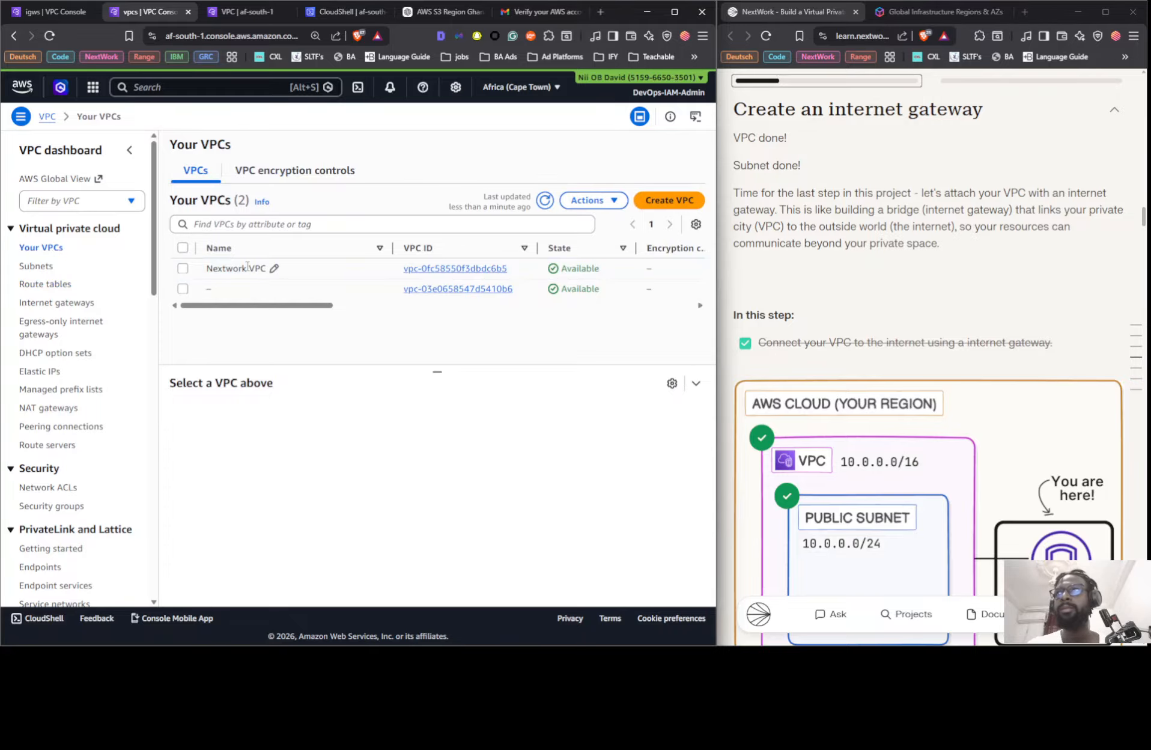
left_click(182, 269)
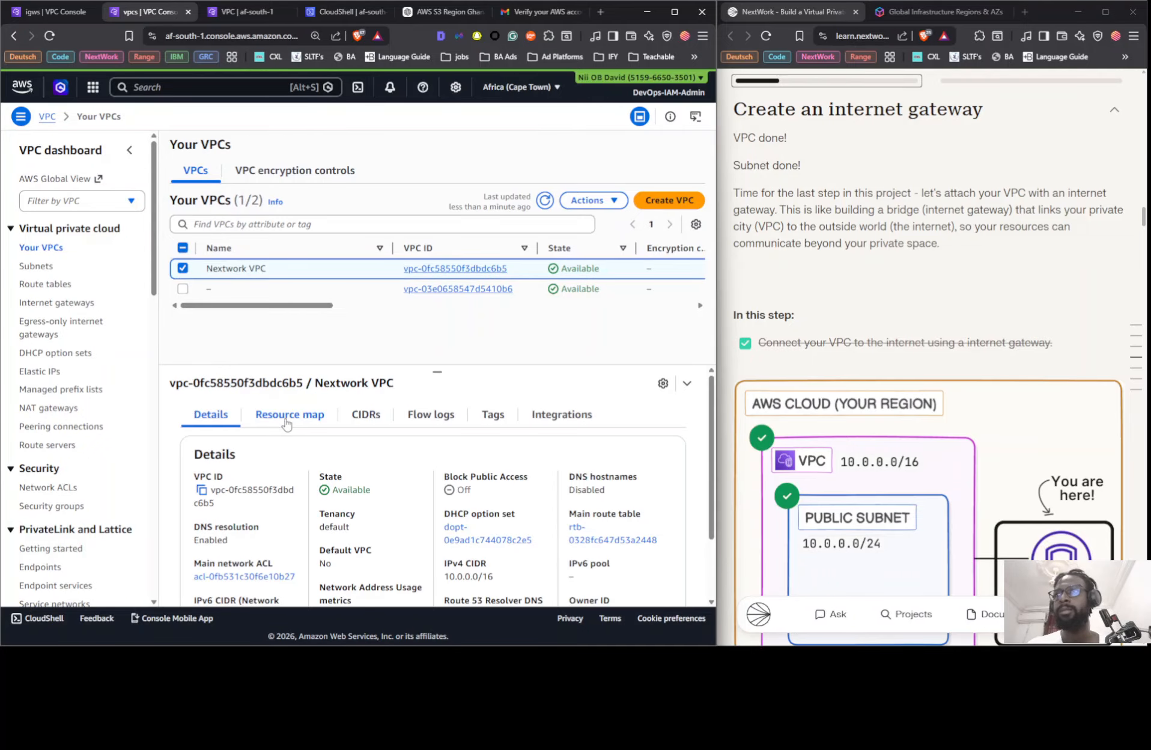
left_click(288, 419)
- Attach the Nextwork IG internet gateway to the Nextwork VPC
left_click(56, 302)
left_click(184, 231)
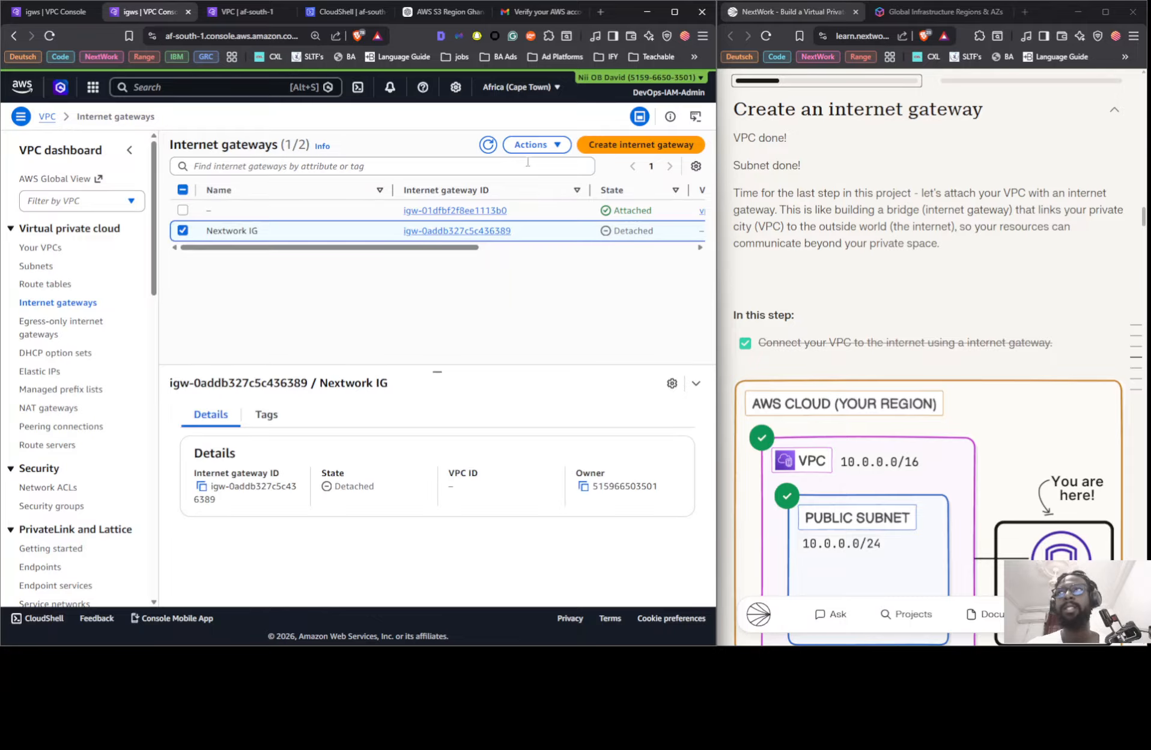
left_click(531, 144)
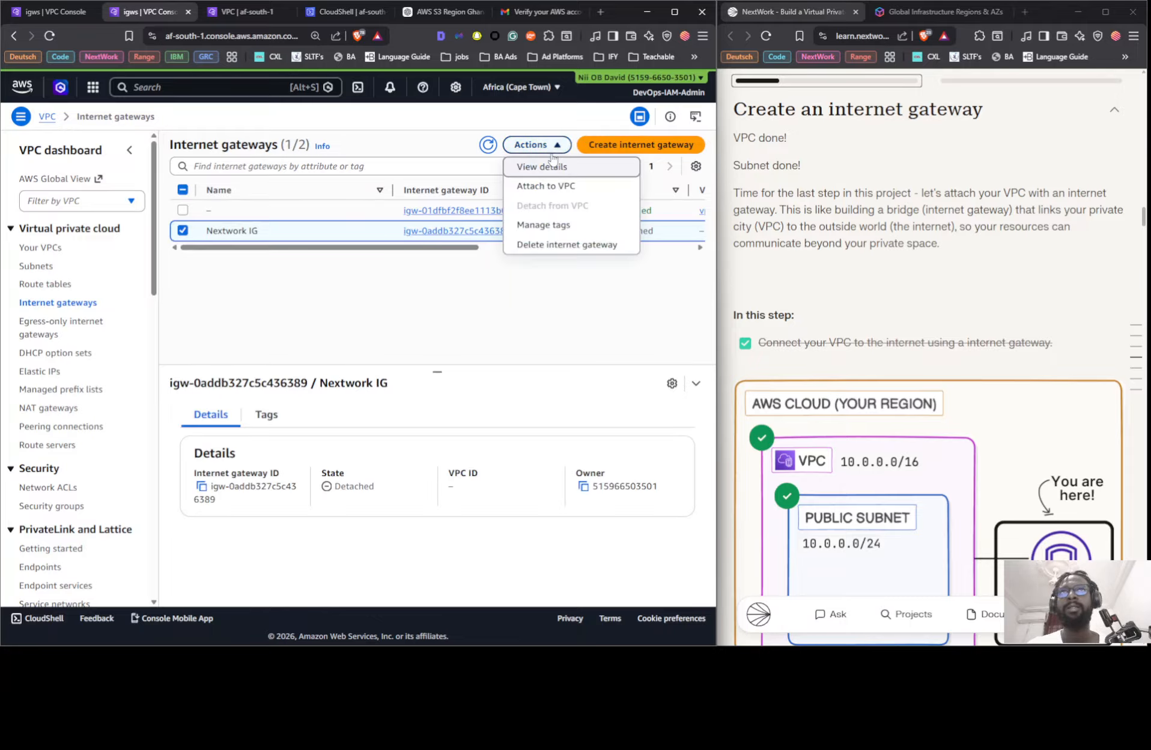
left_click(553, 187)
left_click(304, 243)
left_click(181, 268)
left_click(640, 311)
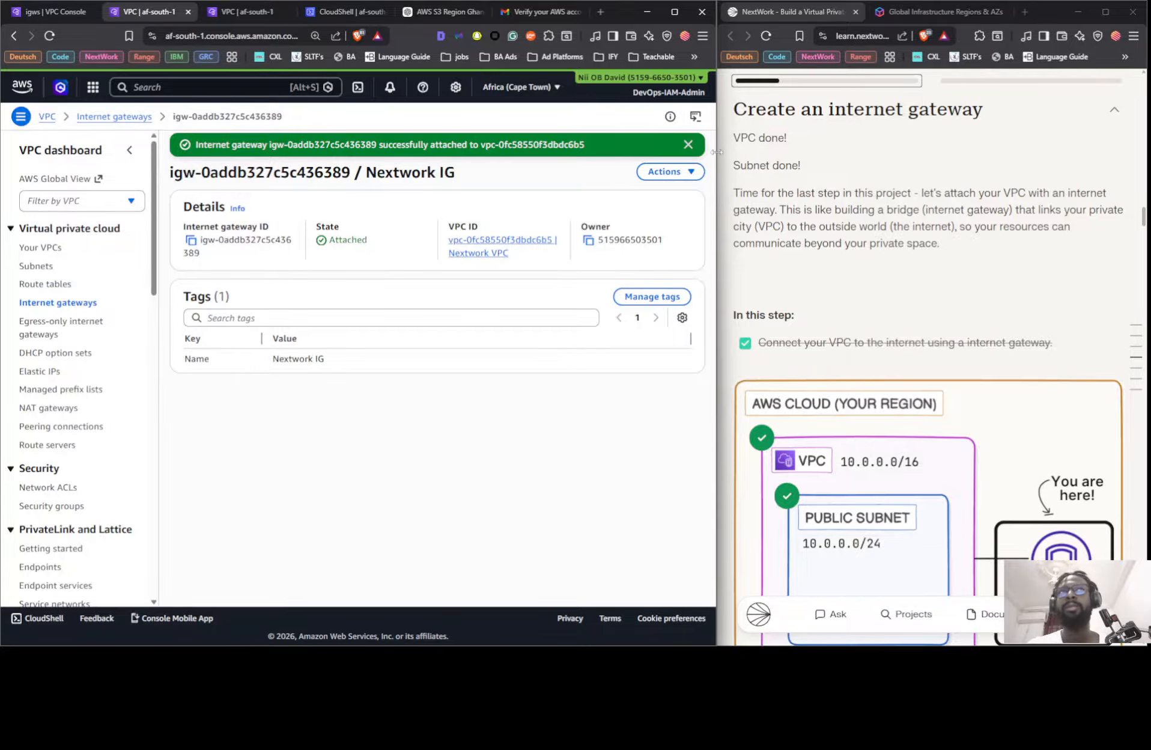
- Review the Nextwork IG gateway's tags in the tag editor and save them without changes
left_click(649, 174)
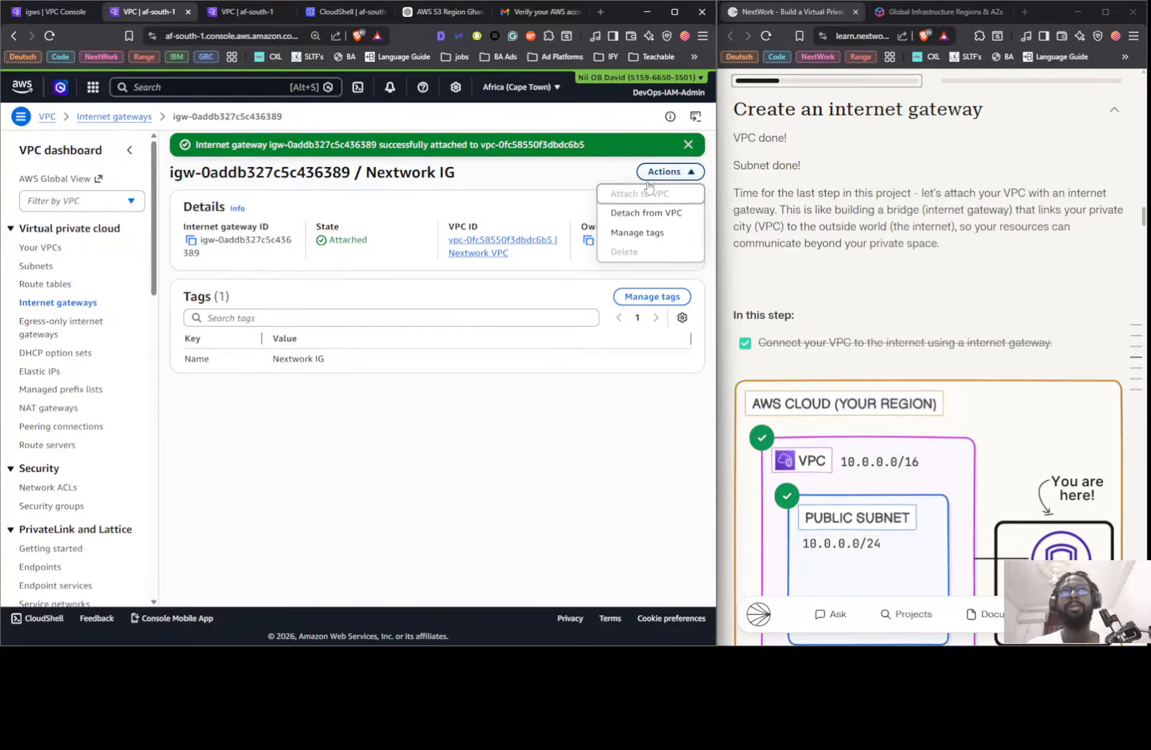
left_click(633, 232)
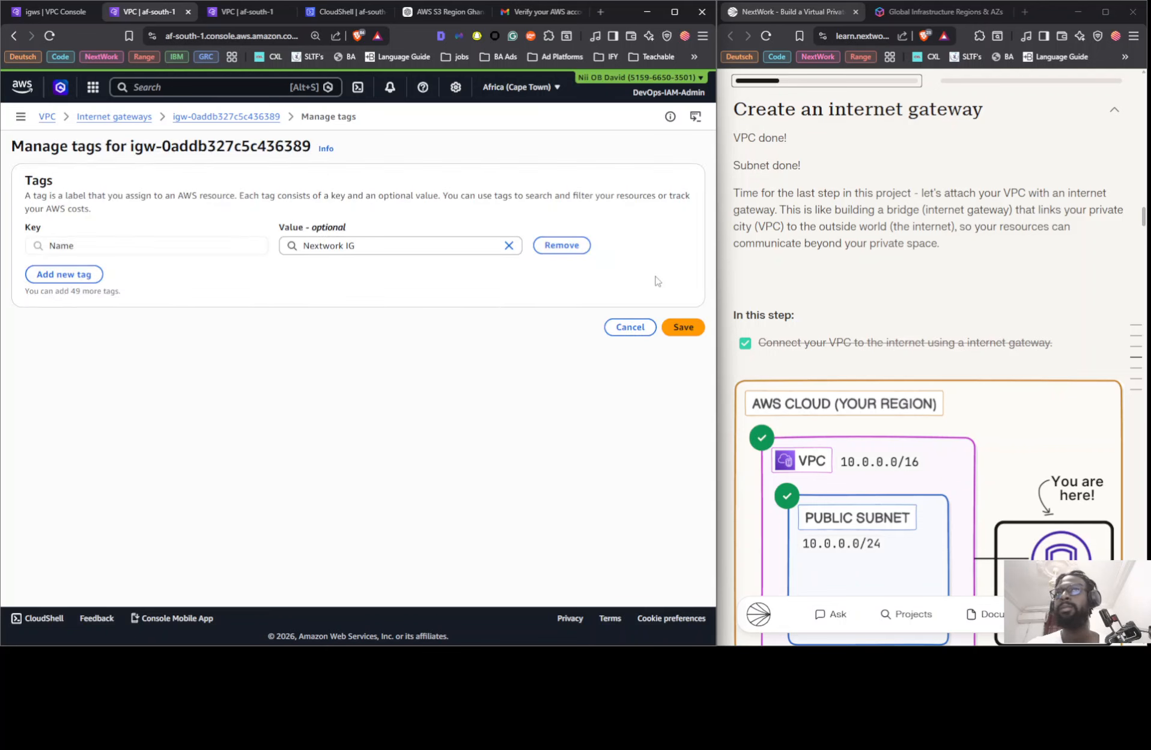
left_click(686, 330)
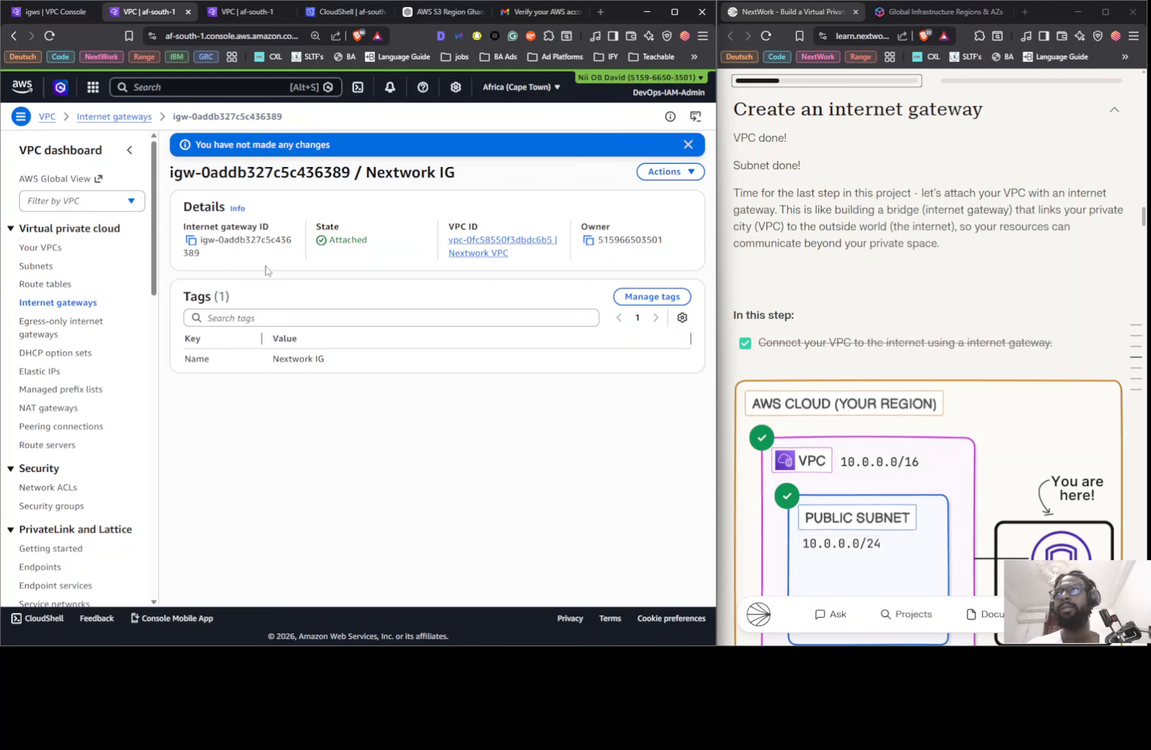
- Compare the Nextwork IG's VPC attachment with the Public 1 subnet's route table and its explicit subnet association
left_click(57, 302)
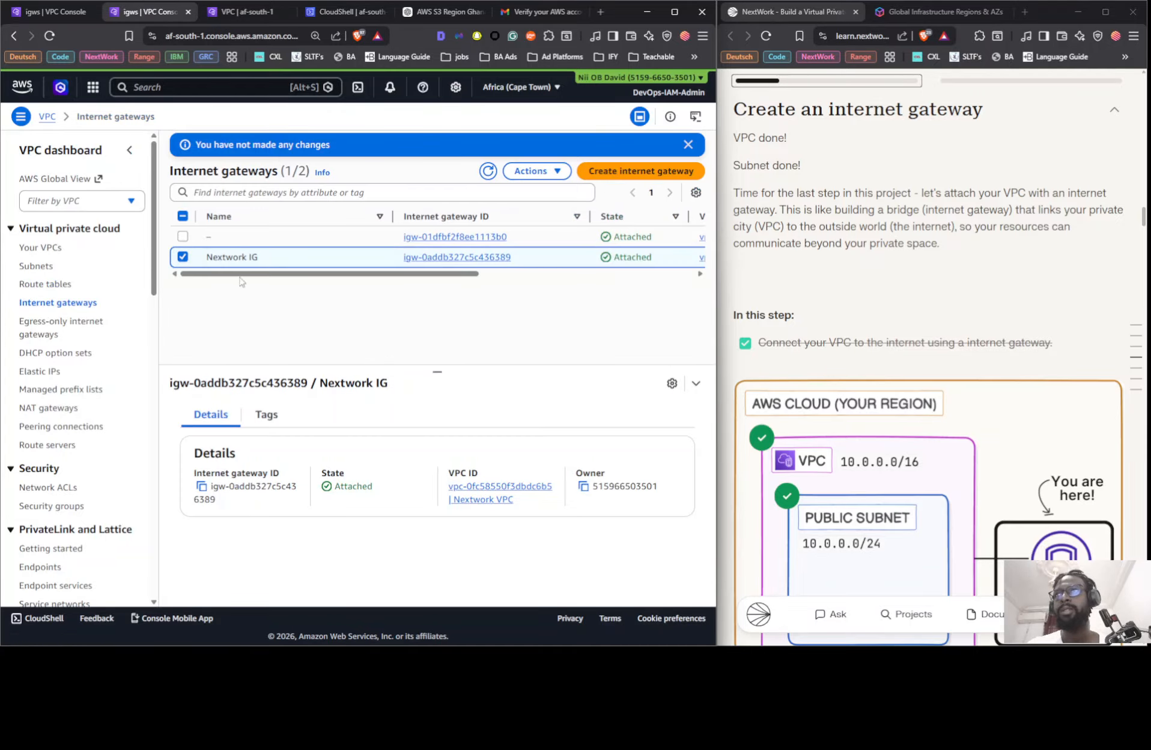
left_click_drag(295, 271, 657, 276)
left_click(36, 266)
left_click(182, 274)
left_click_drag(252, 291, 444, 299)
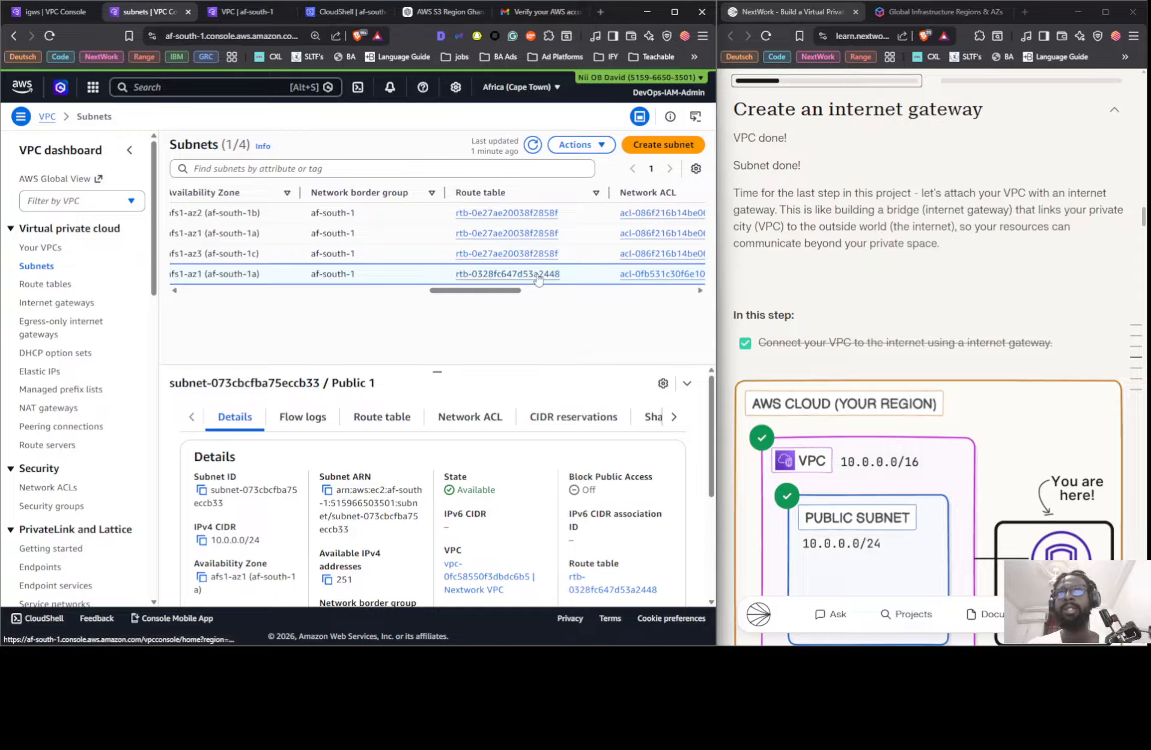
left_click(54, 286)
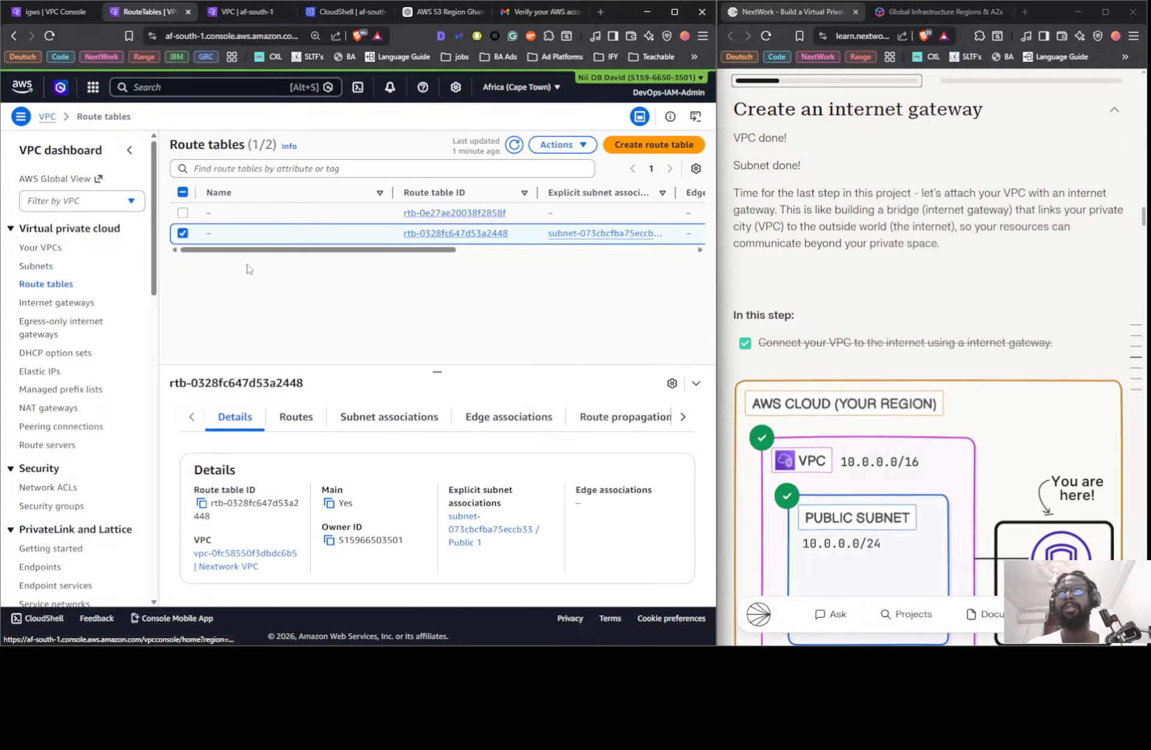
- Inspect the Nextwork VPC's resource map across to its network connections, with all details shown
left_click(40, 247)
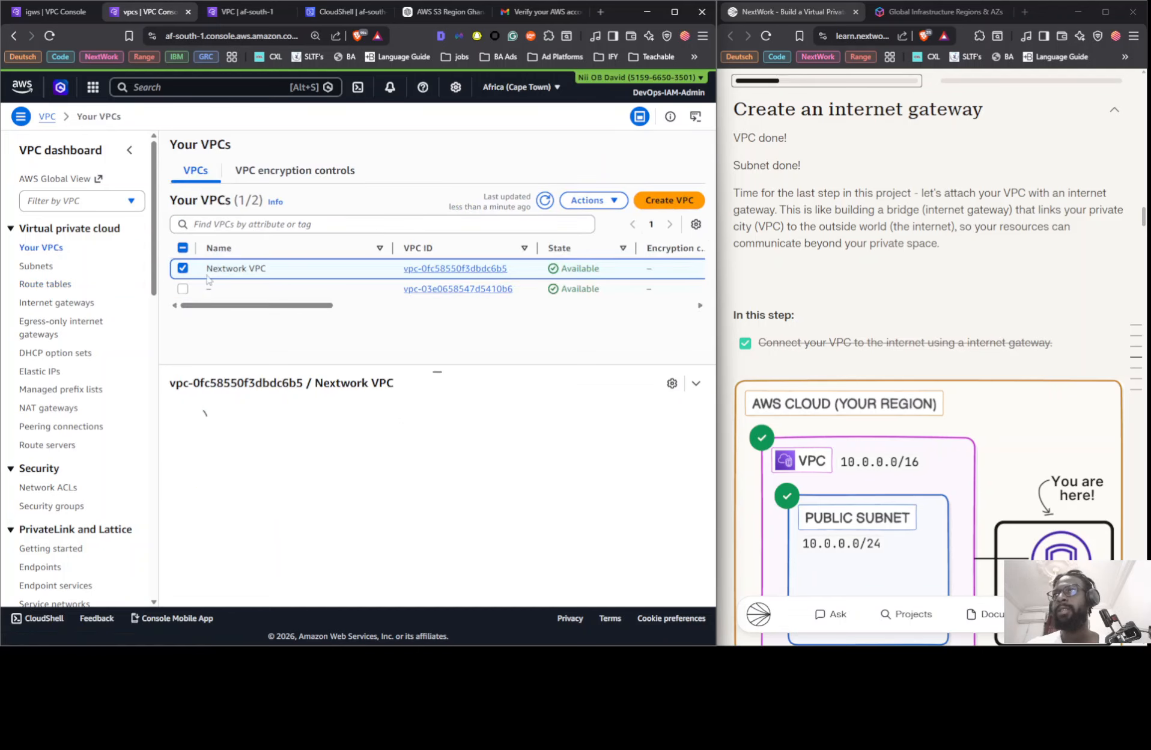
left_click(294, 414)
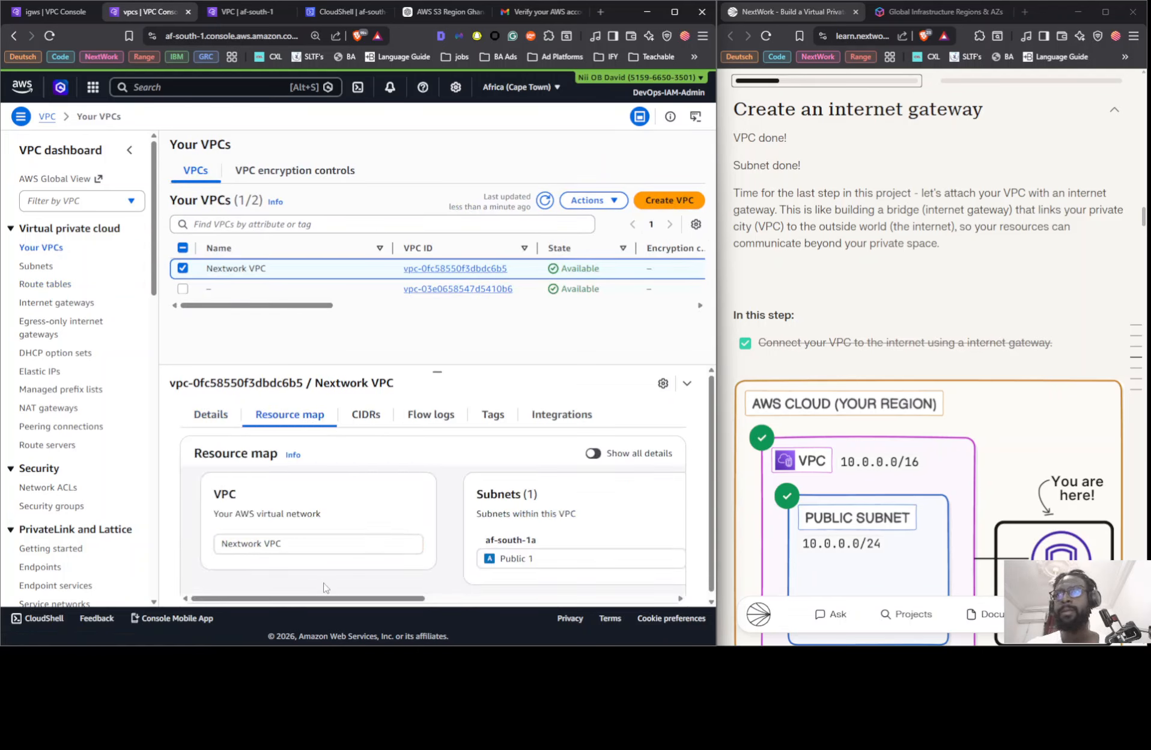
left_click_drag(322, 598, 505, 594)
left_click(593, 453)
left_click(210, 414)
left_click(308, 414)
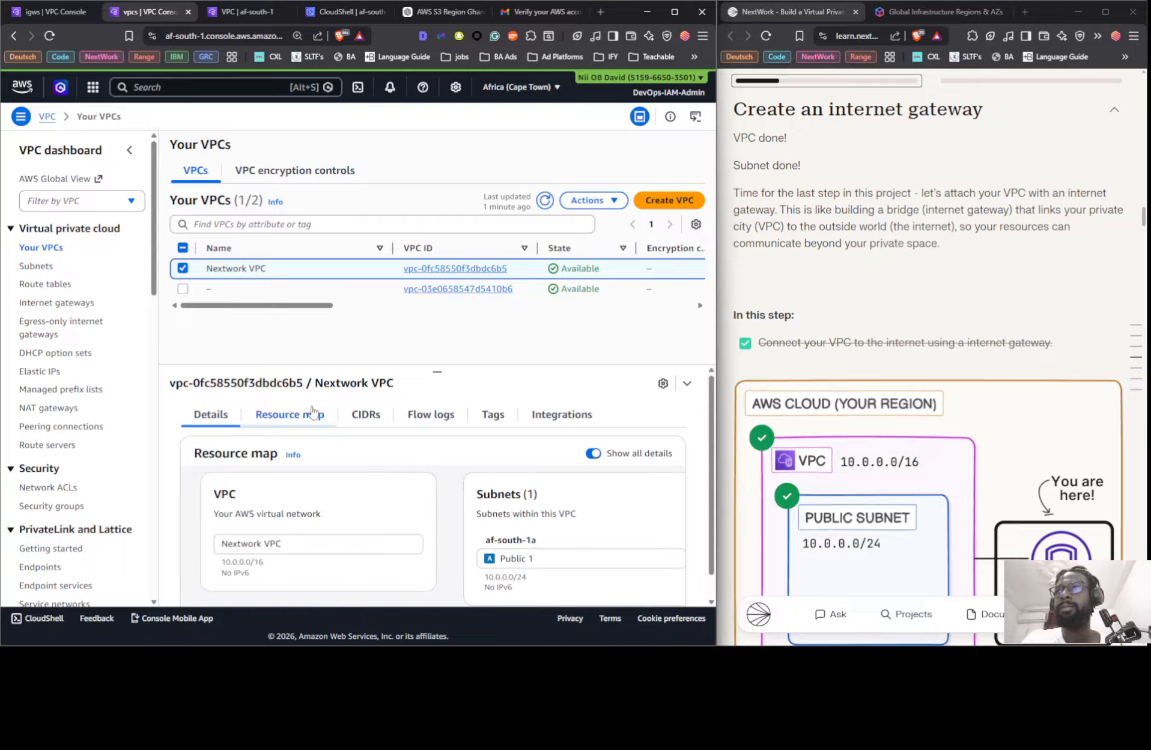
- Look through the Nextwork VPC's CIDRs, flow logs, tags, integrations and details, and the project guide's gateway diagram
left_click(352, 419)
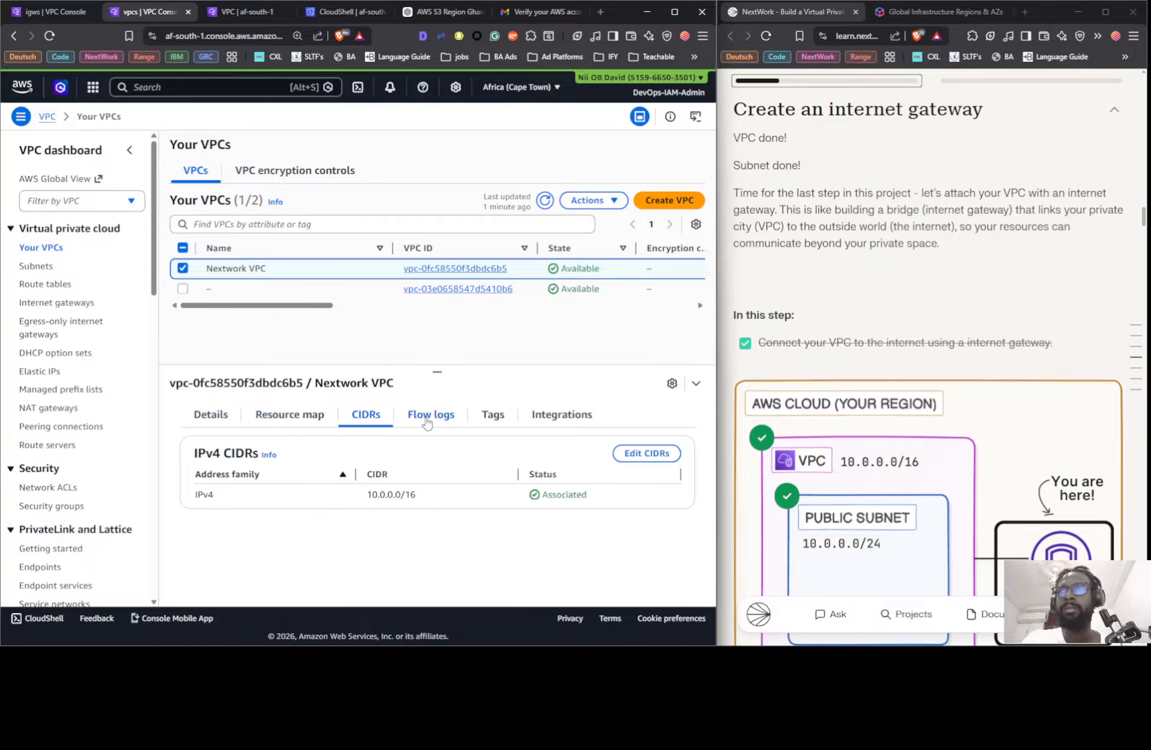
left_click(428, 421)
left_click(493, 415)
left_click(560, 415)
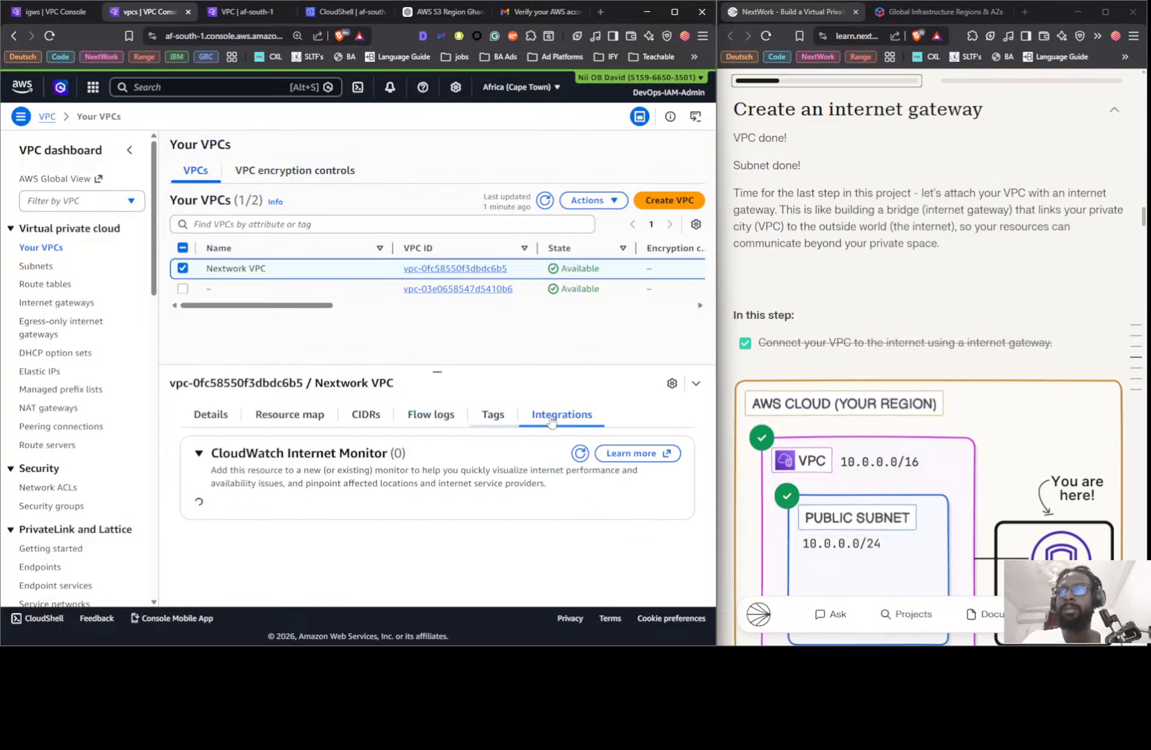
left_click(211, 414)
scroll(729, 434, "down", 2)
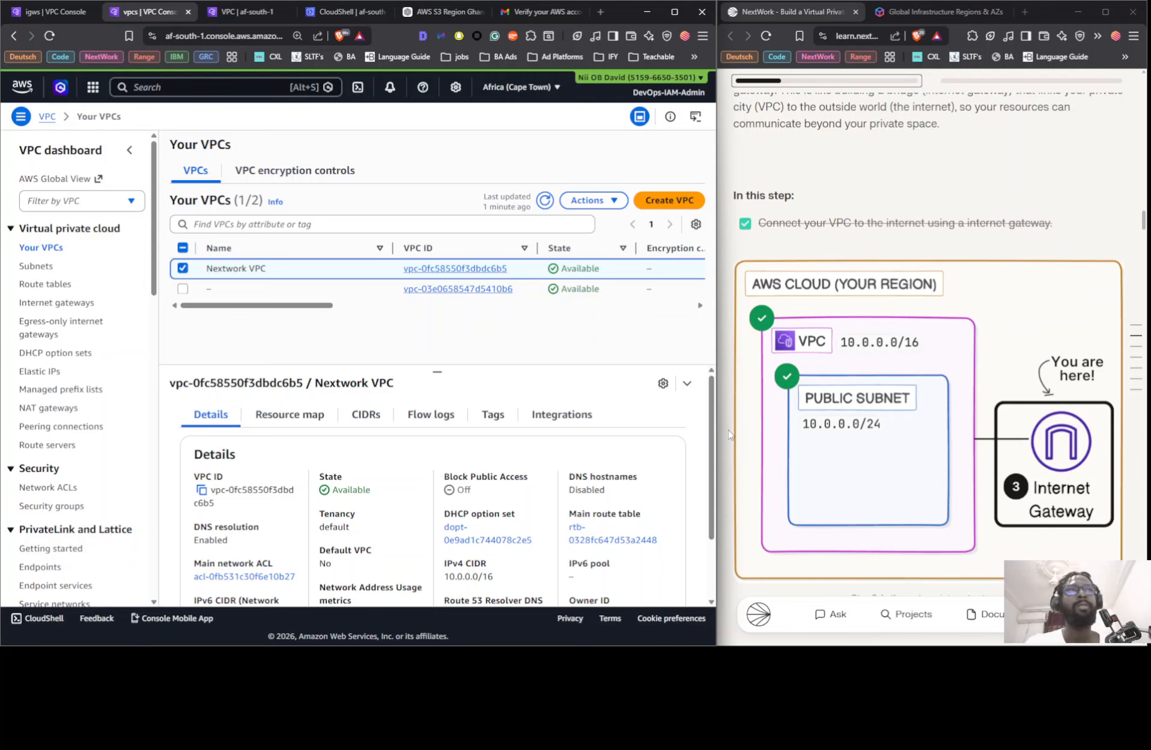
- Reload the internet gateways page in the first browser tab and close the extra VPC console and CloudShell tabs
left_click(78, 15)
left_click(47, 36)
left_click(187, 12)
left_click(177, 8)
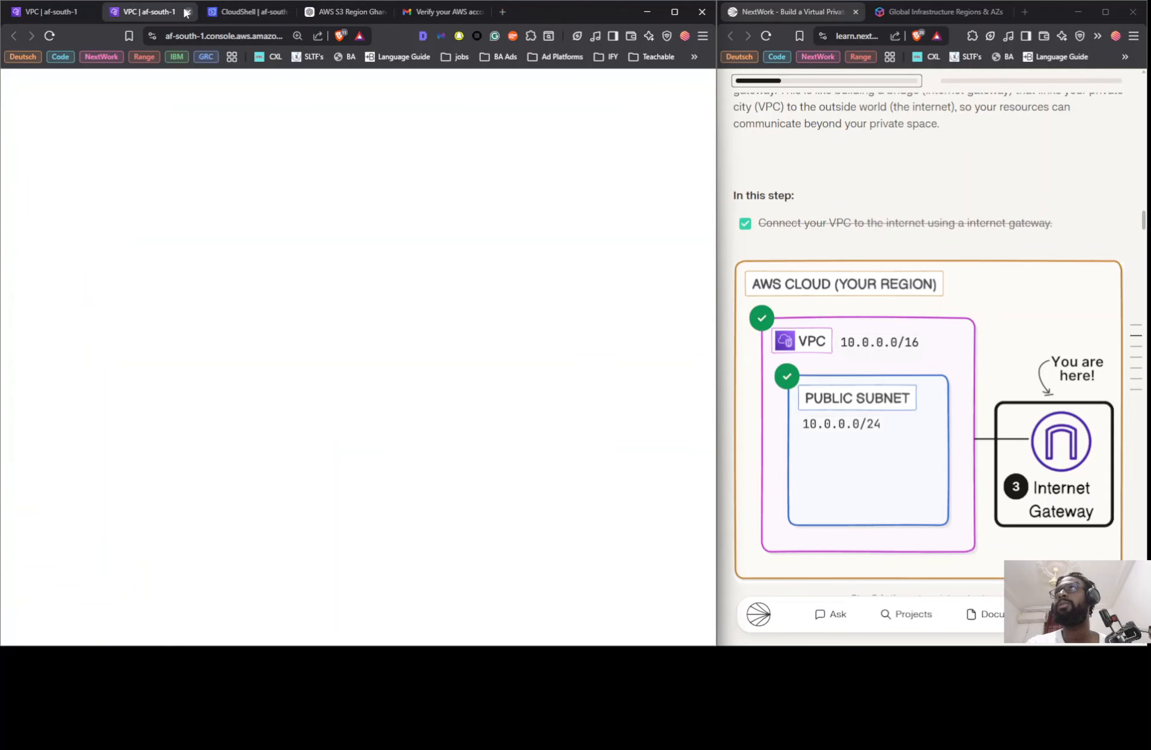
left_click(187, 12)
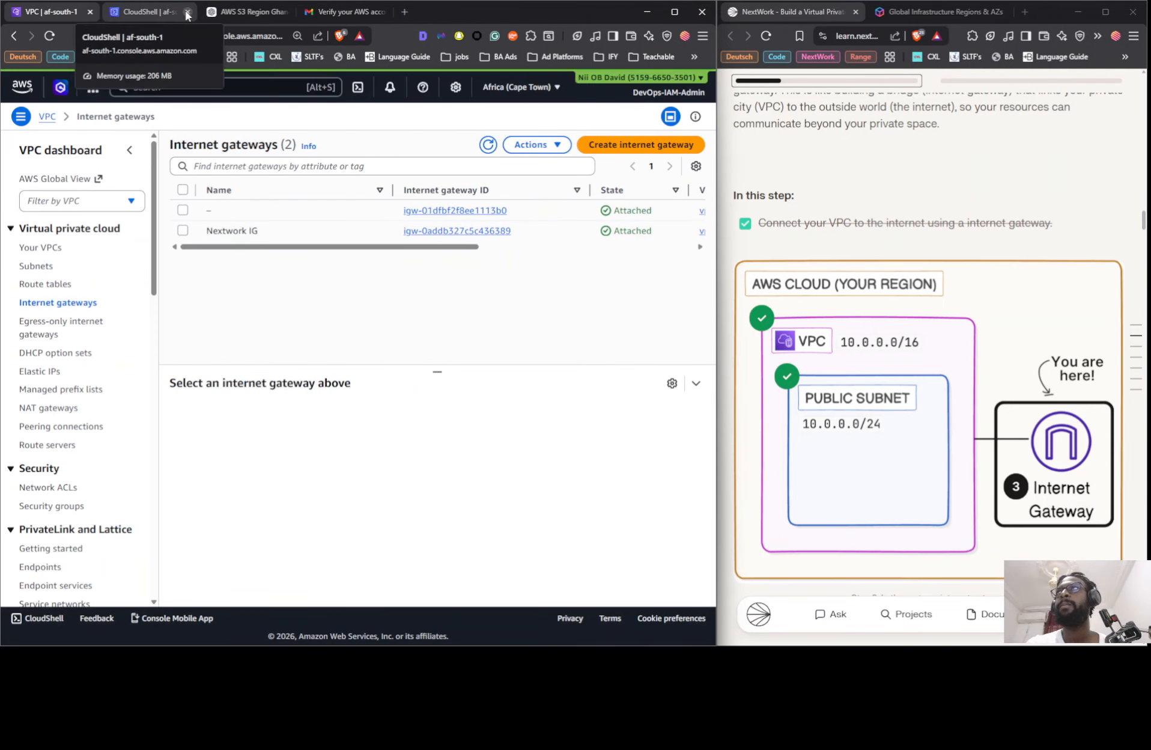
left_click(187, 12)
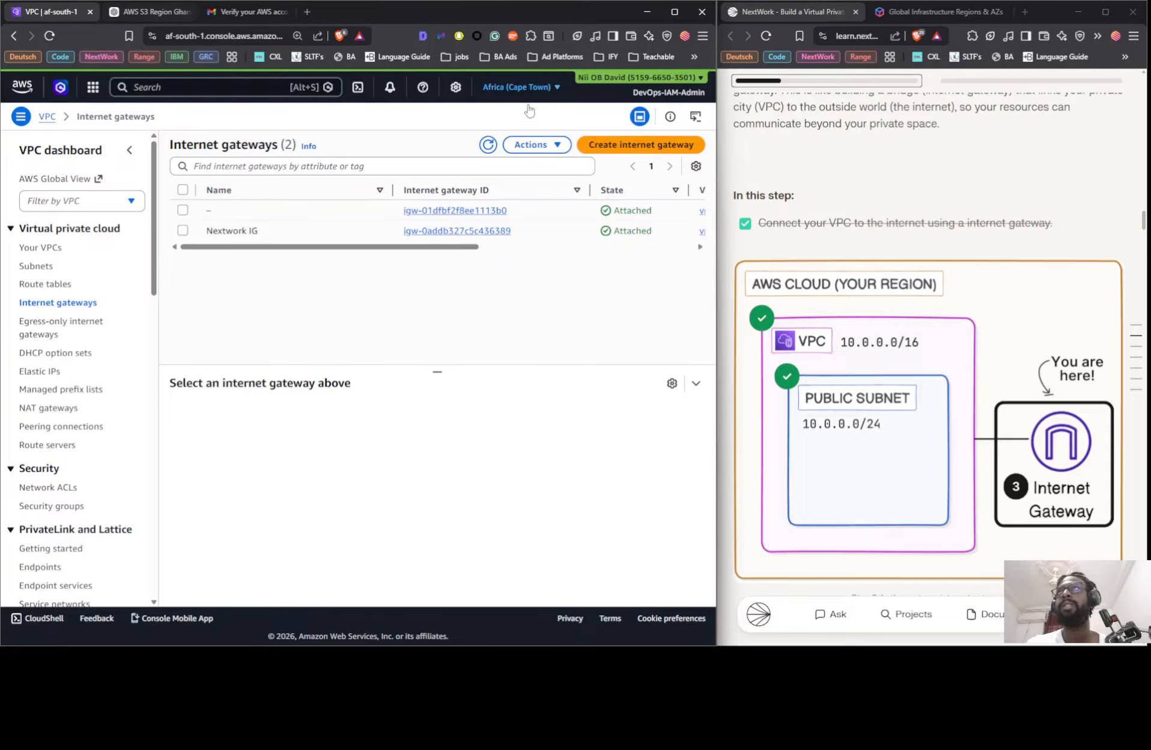
- Check the network connections in the Nextwork VPC's resource map in the reloaded console, showing all details
left_click(56, 247)
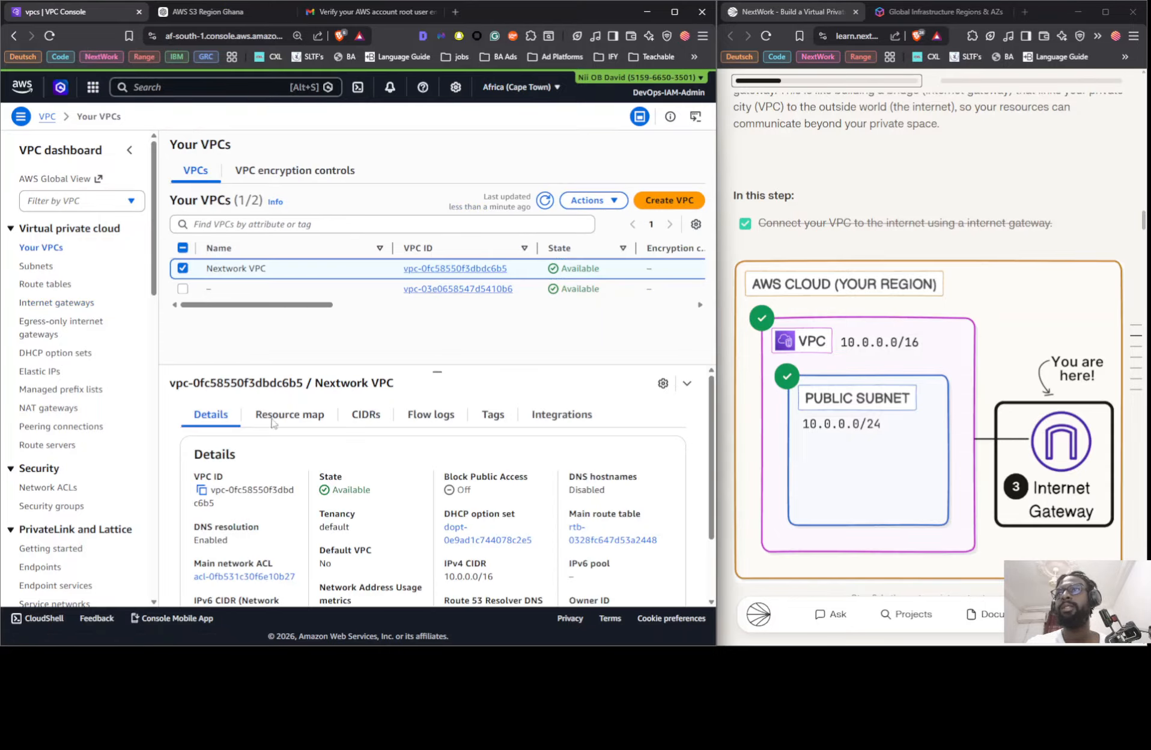
left_click(288, 416)
scroll(319, 562, "right", 2)
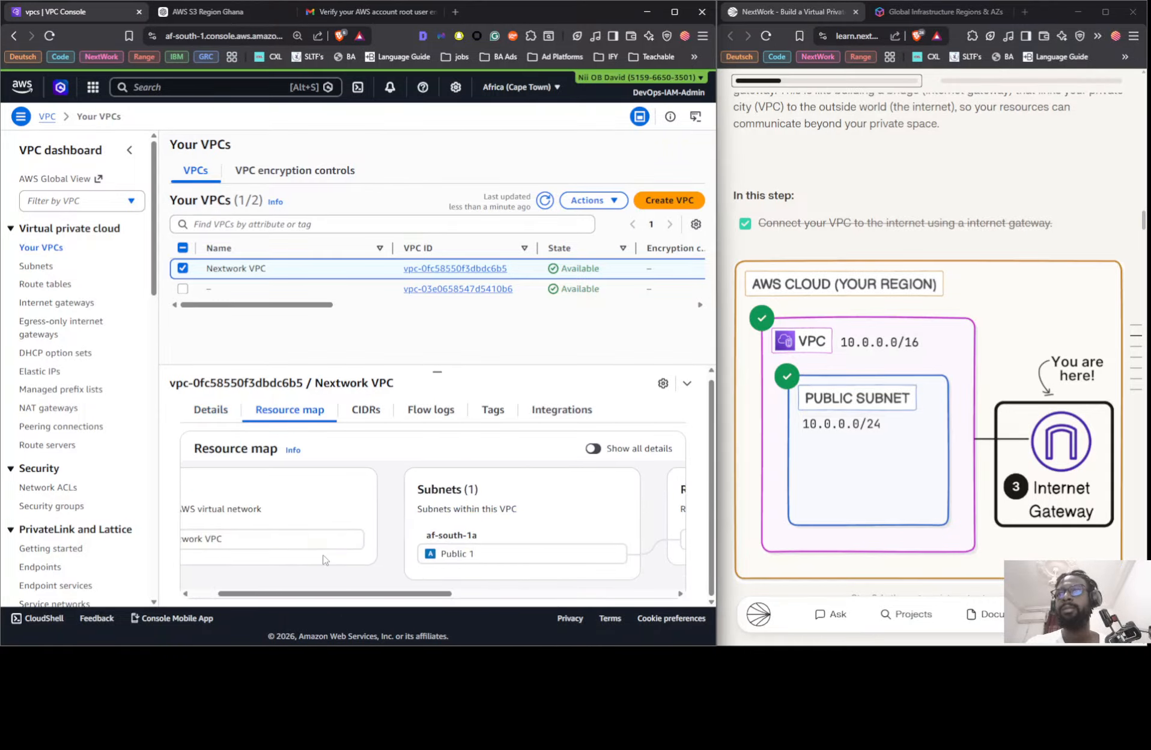
left_click(593, 448)
- Open CloudShell in a new browser tab, dismiss its welcome message and start a second af-south-1 terminal
left_click(93, 87)
right_click(256, 250)
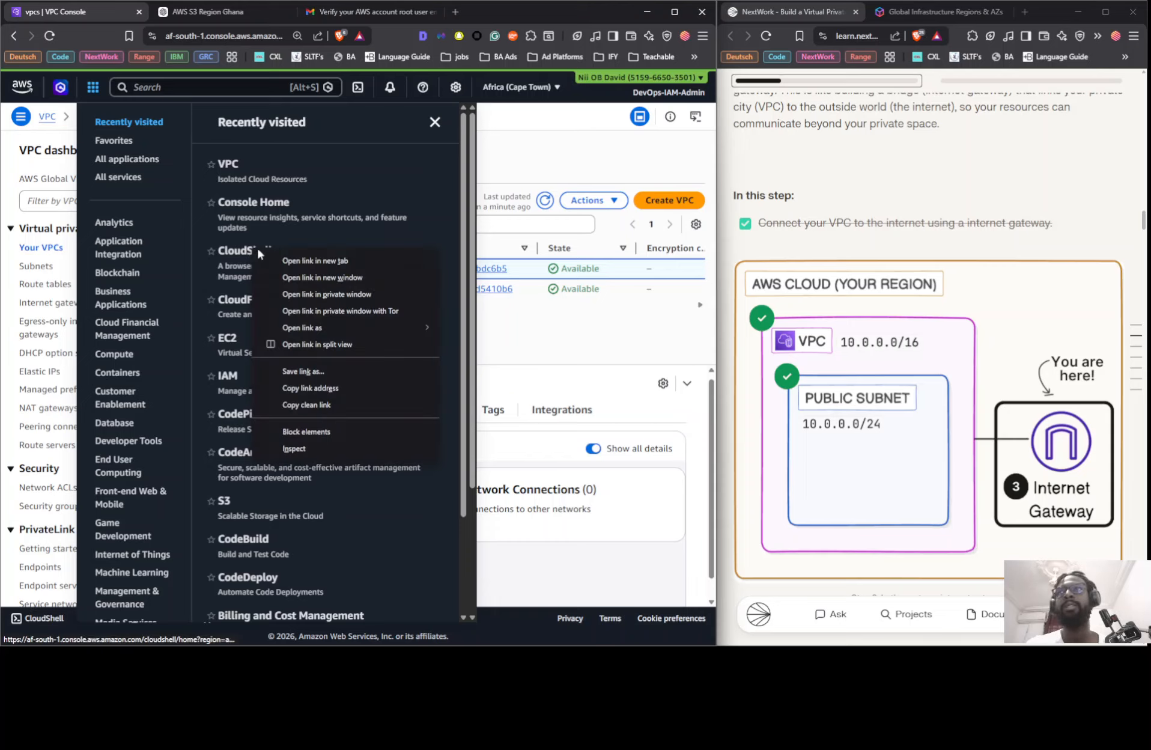
left_click(297, 263)
left_click(234, 8)
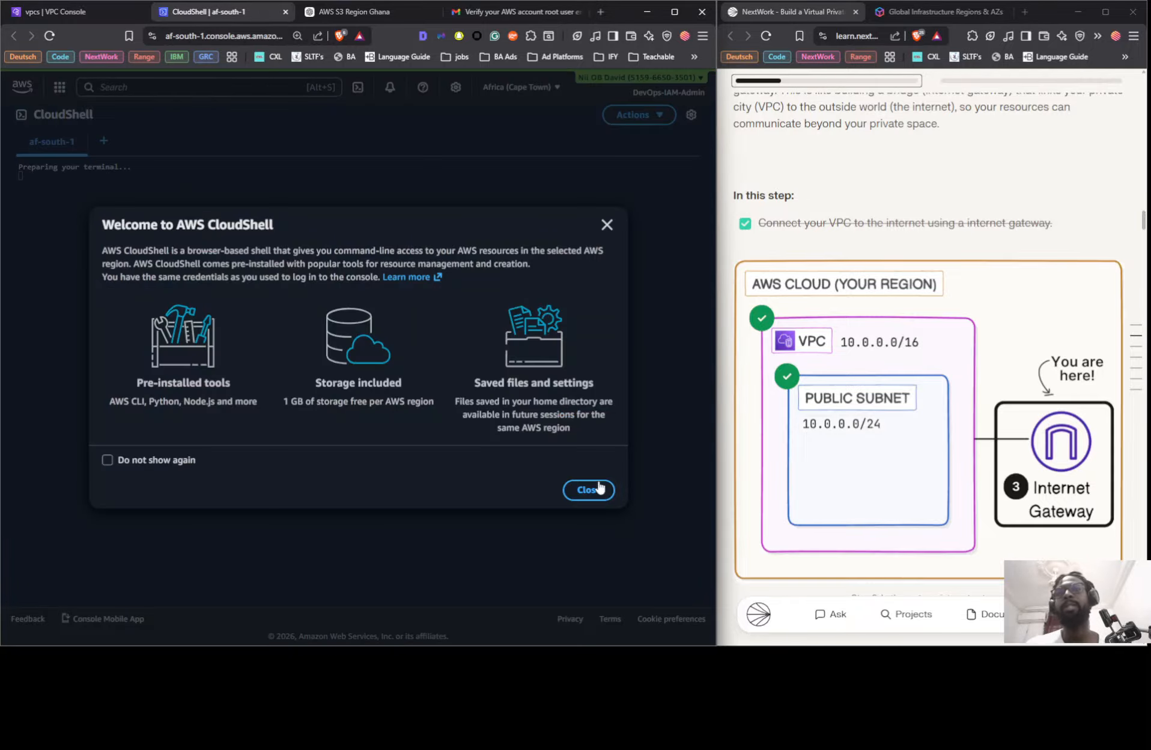
left_click(589, 489)
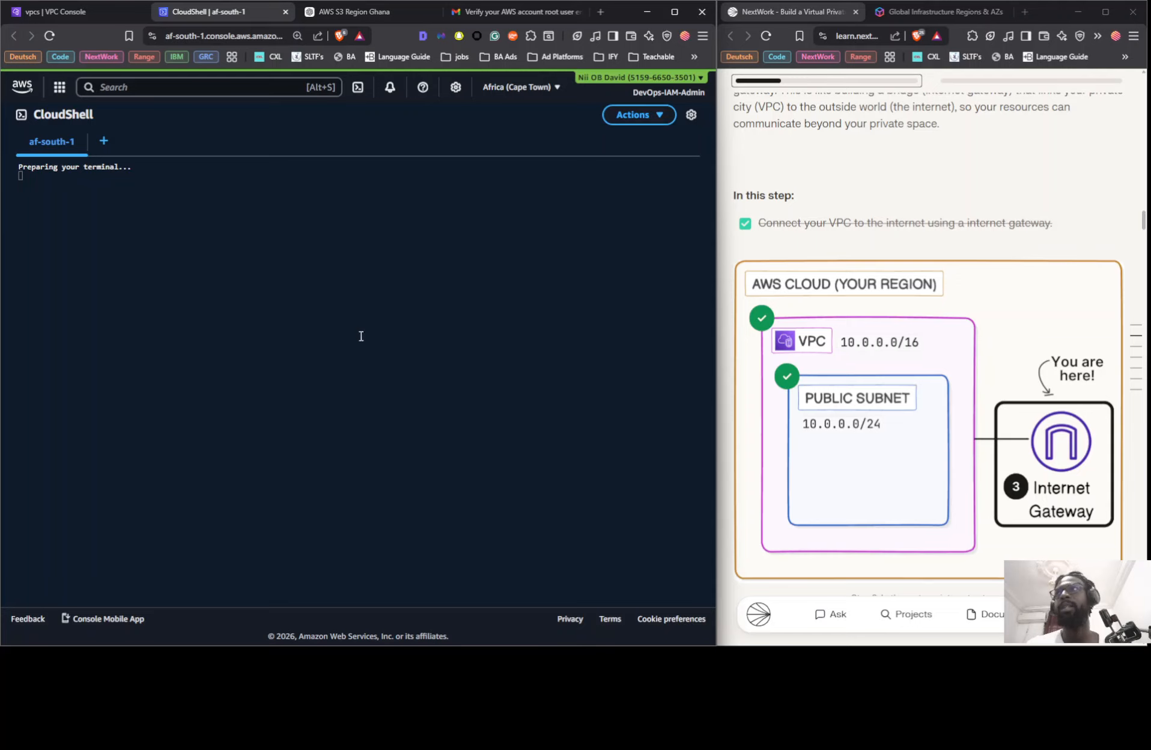
left_click(105, 142)
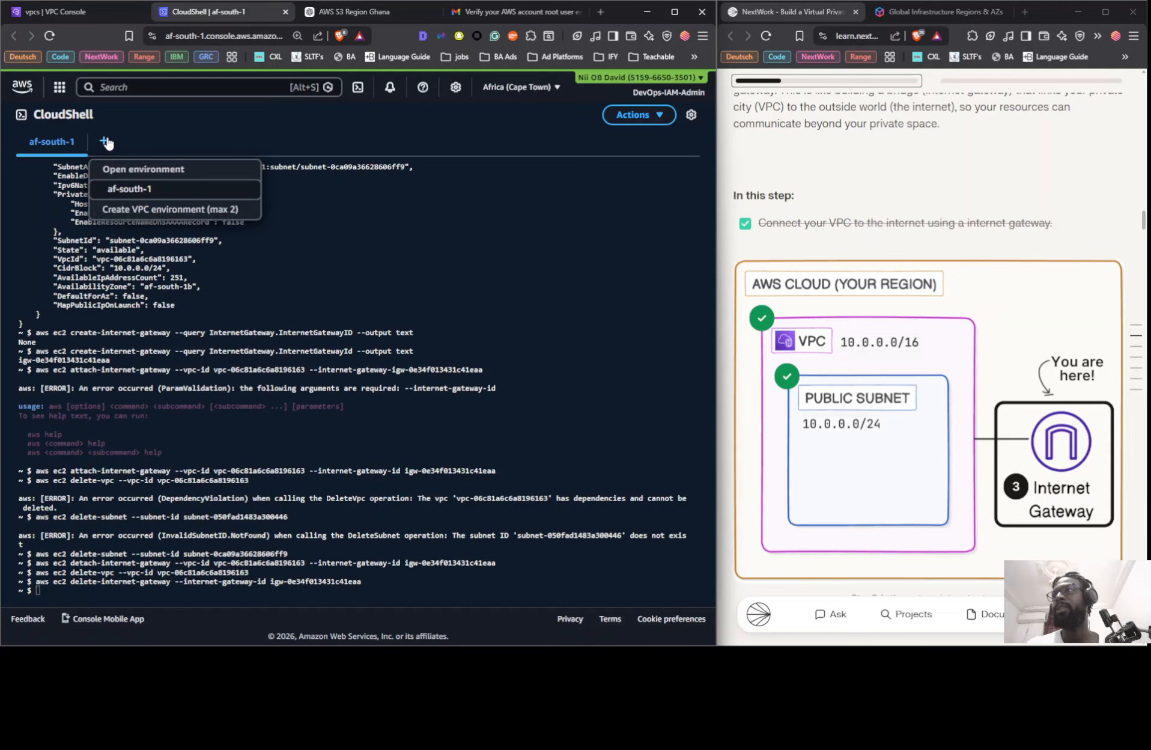
left_click(134, 191)
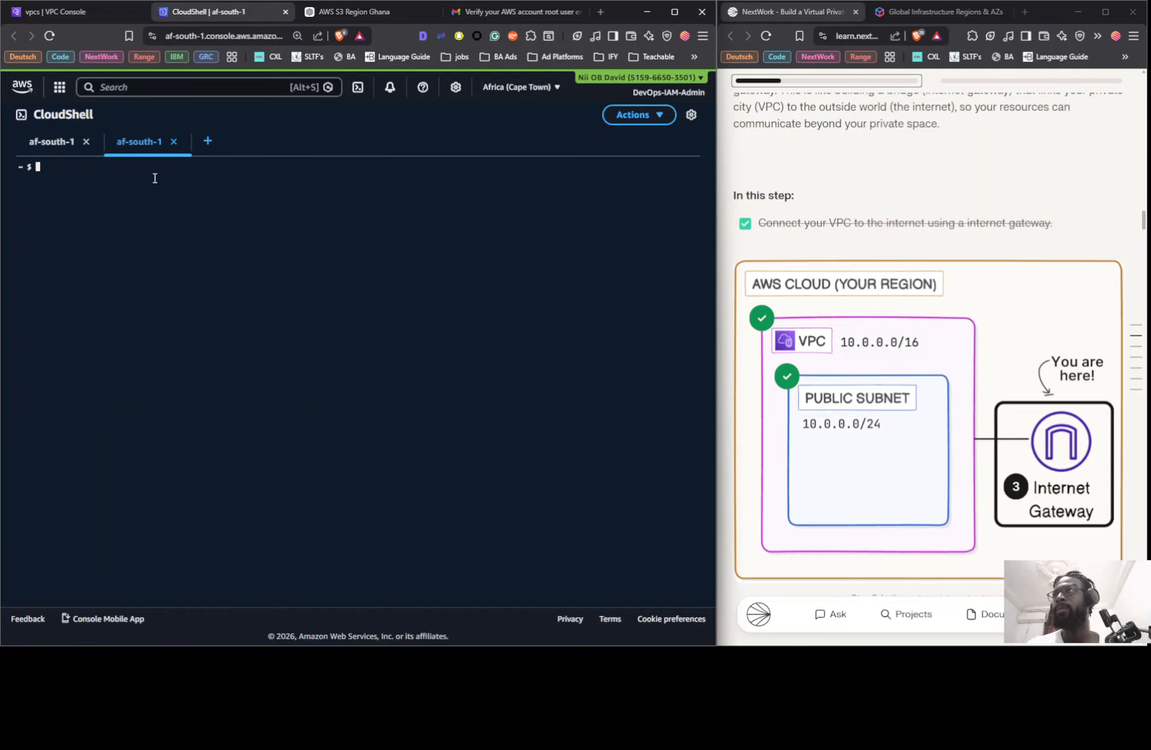
- Look through the project guide from its overview and game plan to the CloudShell secret mission's checklist
scroll(888, 426, "down", 15)
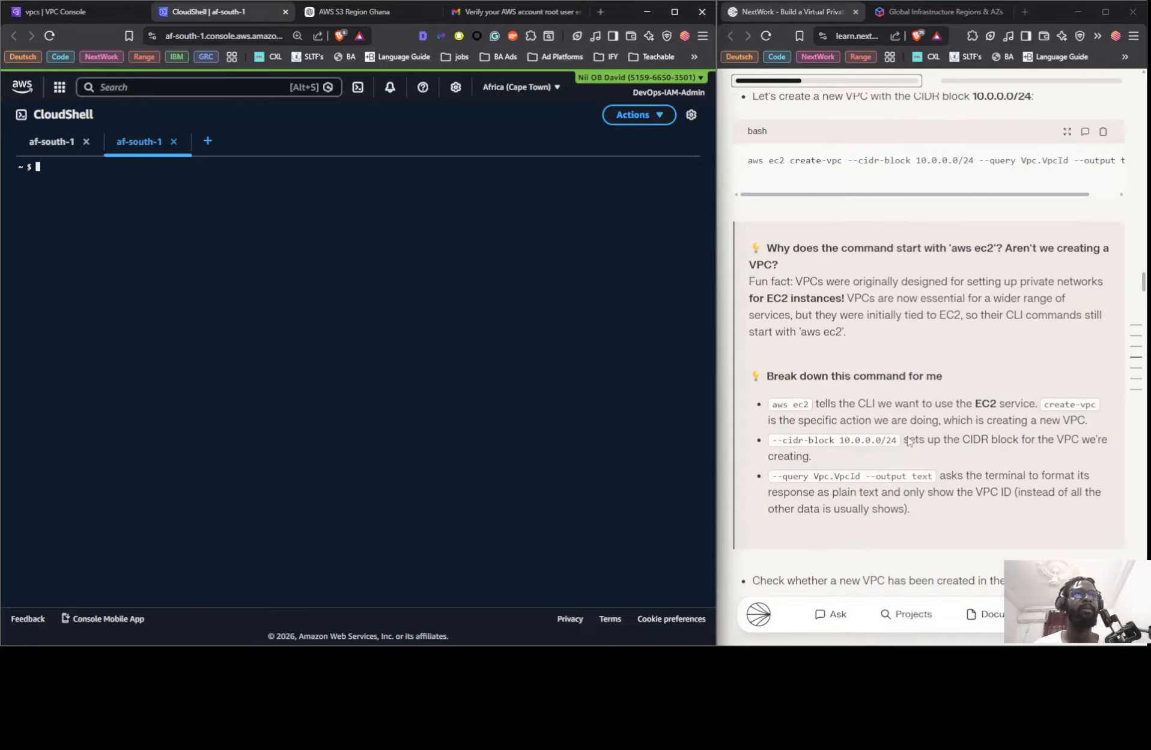
scroll(888, 427, "up", 10)
scroll(887, 426, "up", 10)
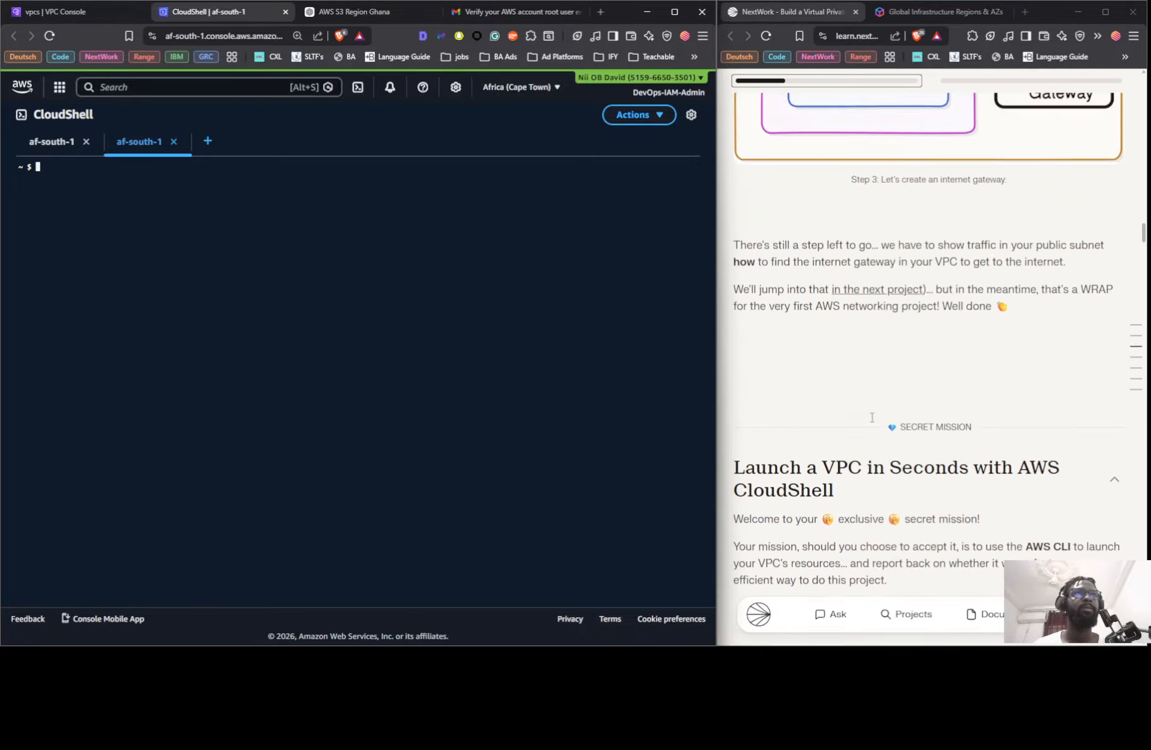
scroll(872, 422, "up", 20)
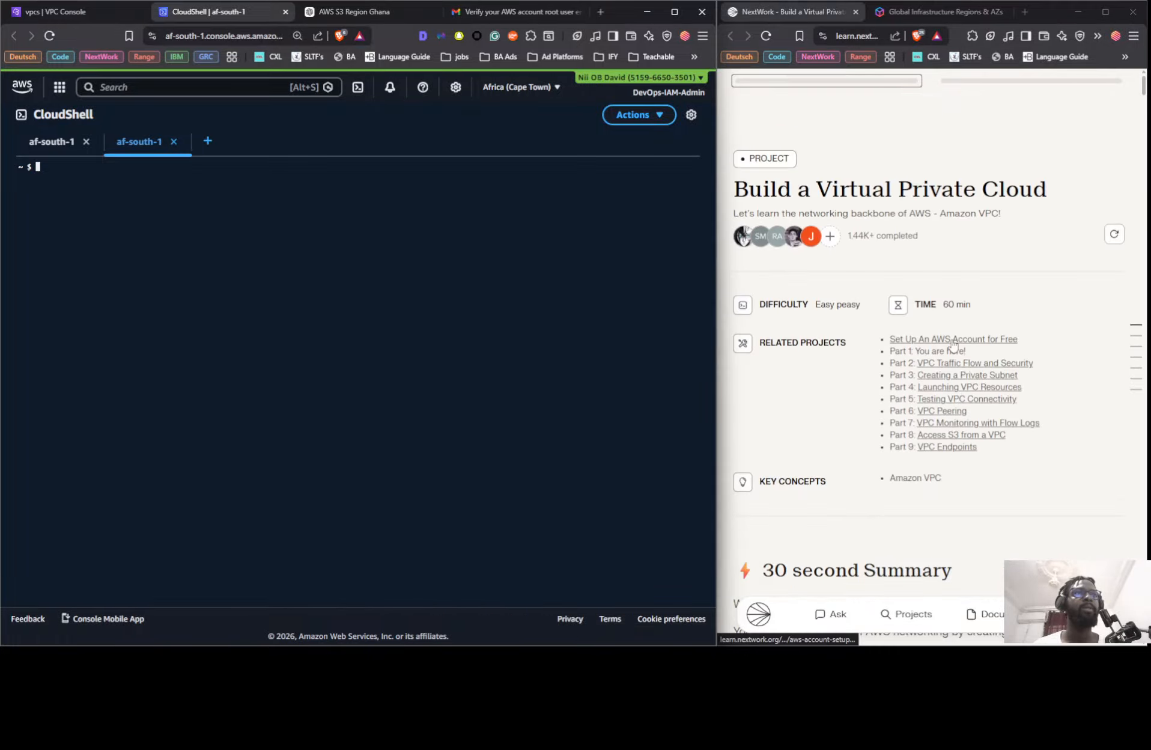
scroll(940, 348, "down", 5)
scroll(941, 349, "down", 15)
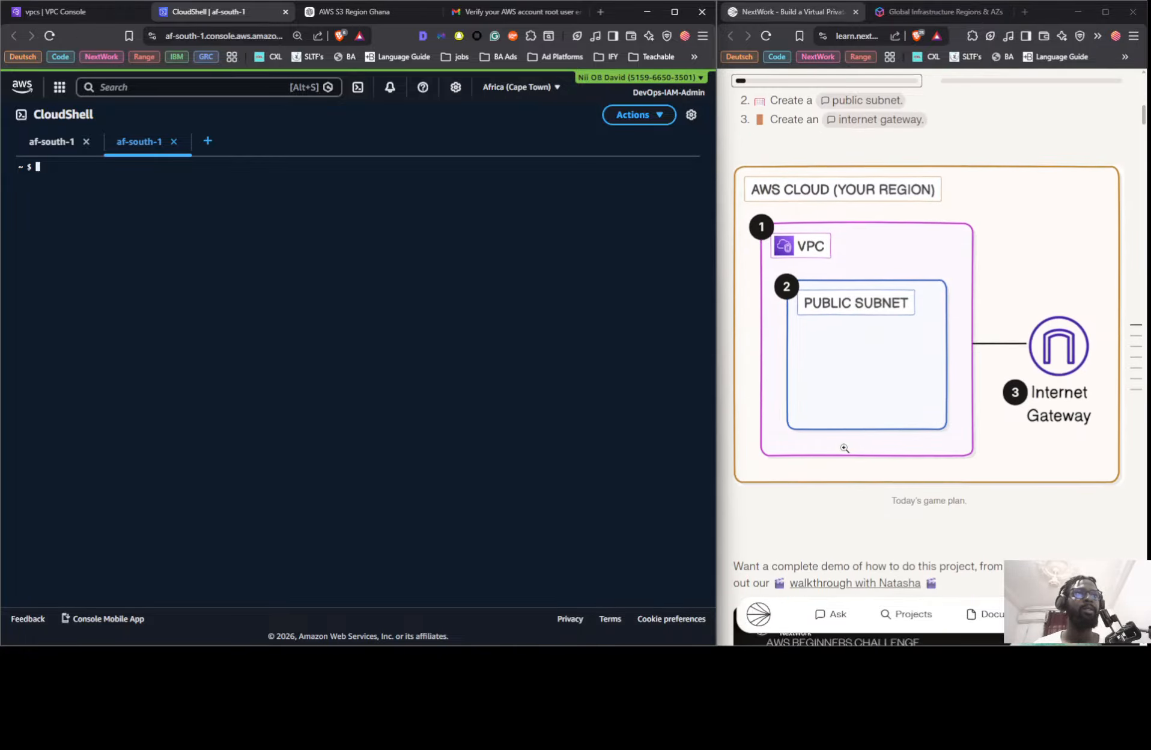
scroll(820, 411, "down", 10)
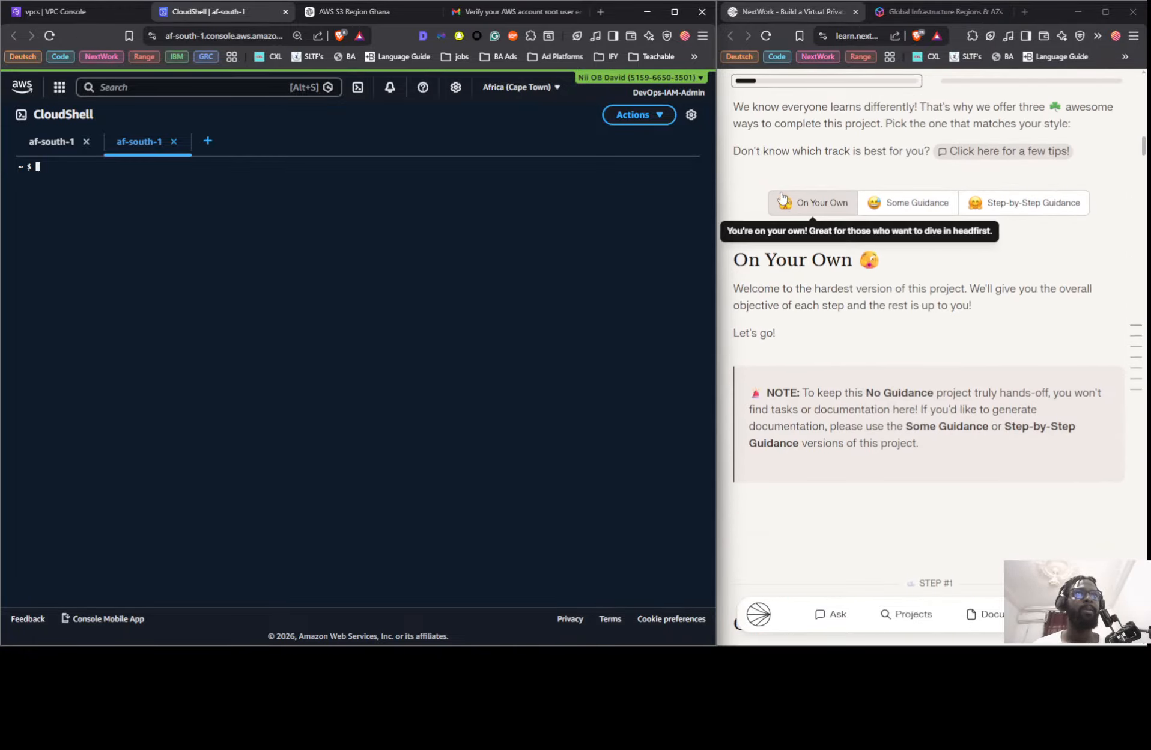
scroll(931, 336, "down", 20)
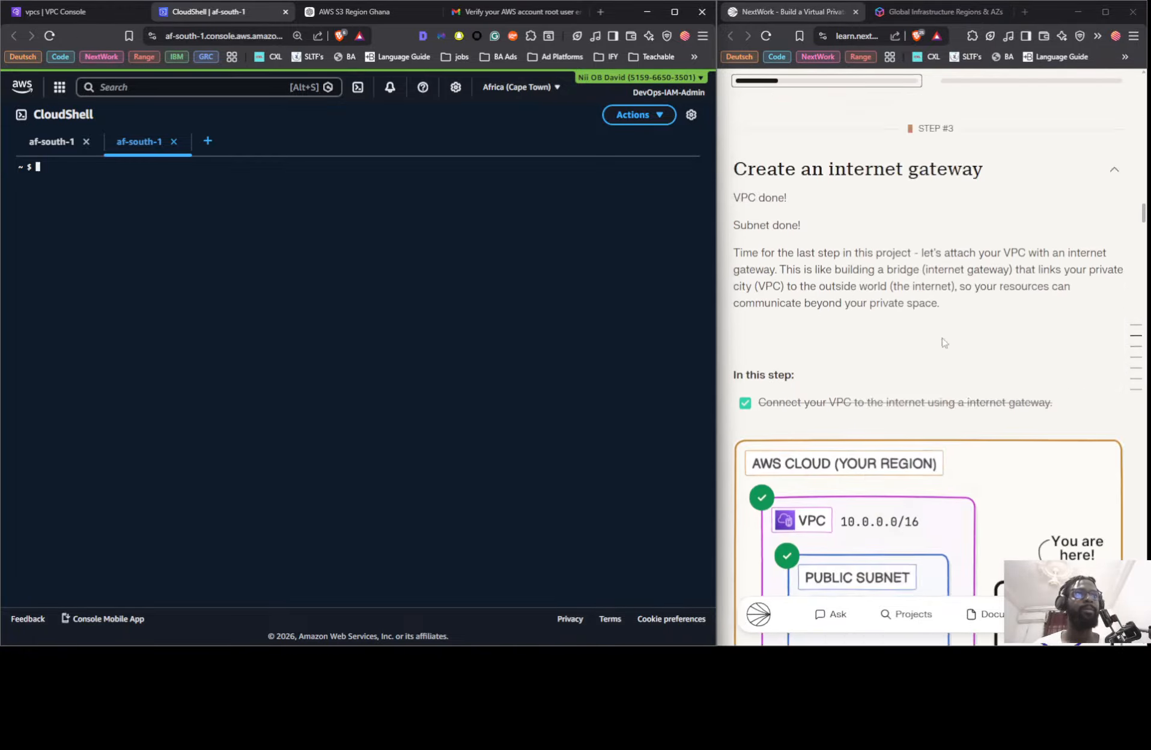
scroll(930, 342, "down", 8)
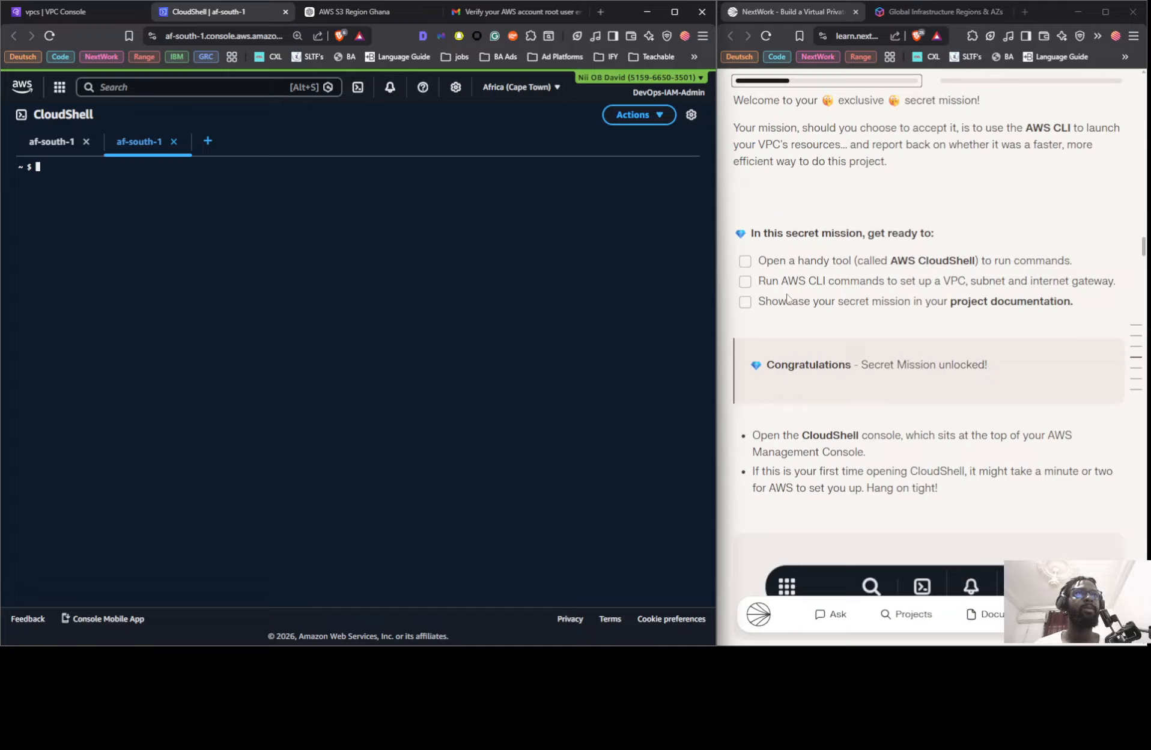
- Tick the secret mission's three checklist items: opening CloudShell, running AWS CLI commands and showcasing the mission in the documentation
left_click(745, 261)
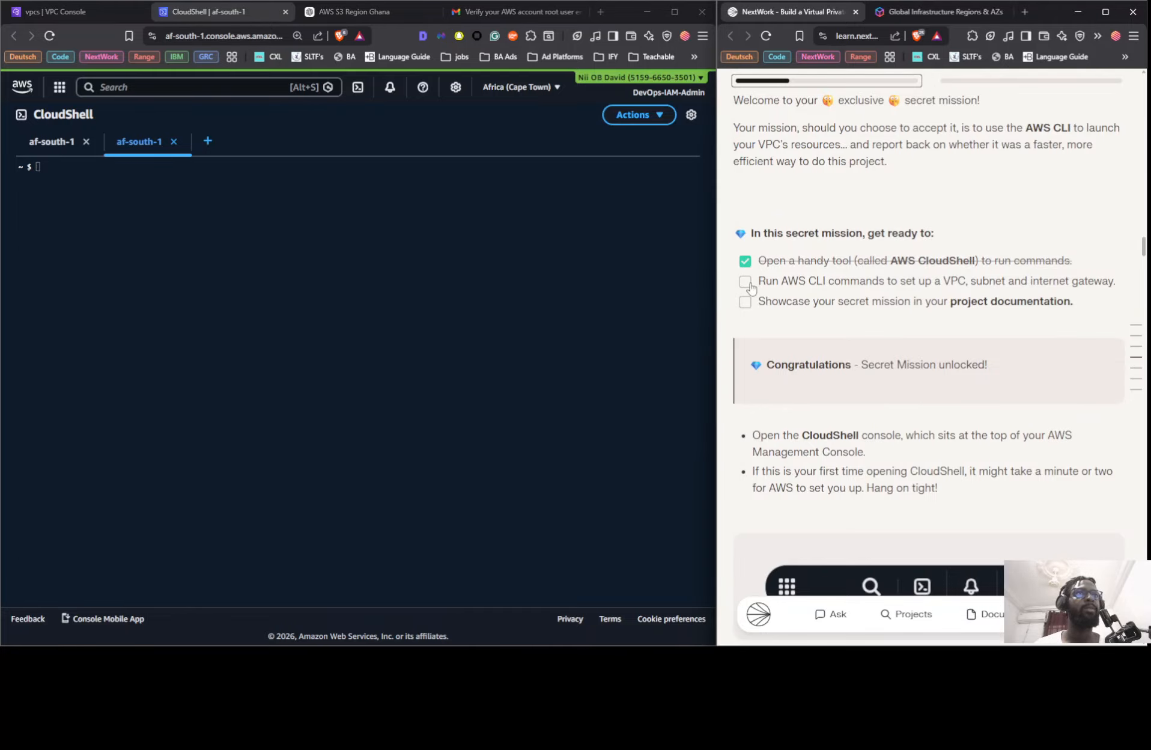
left_click(745, 282)
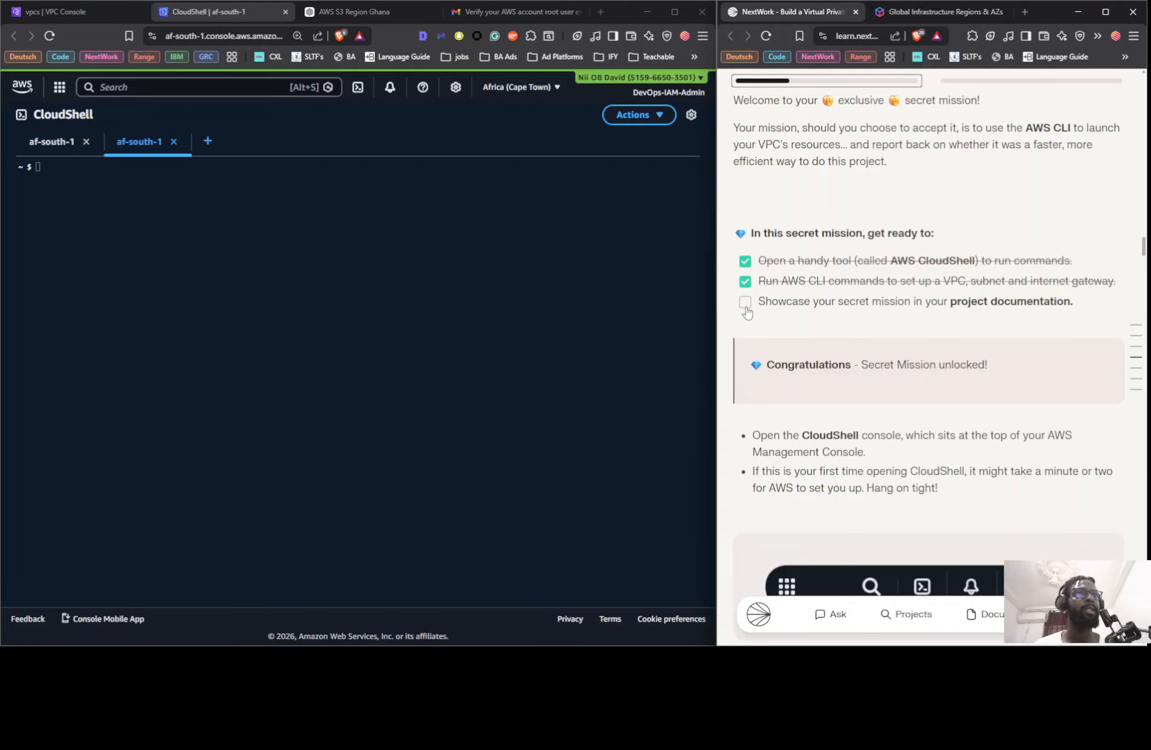
left_click(745, 301)
- Following the guide's VPC creation command, enter aws ec2 create-vpc --cidr-block 10.0.0.0/24 at the new CloudShell prompt without running it
scroll(851, 445, "down", 12)
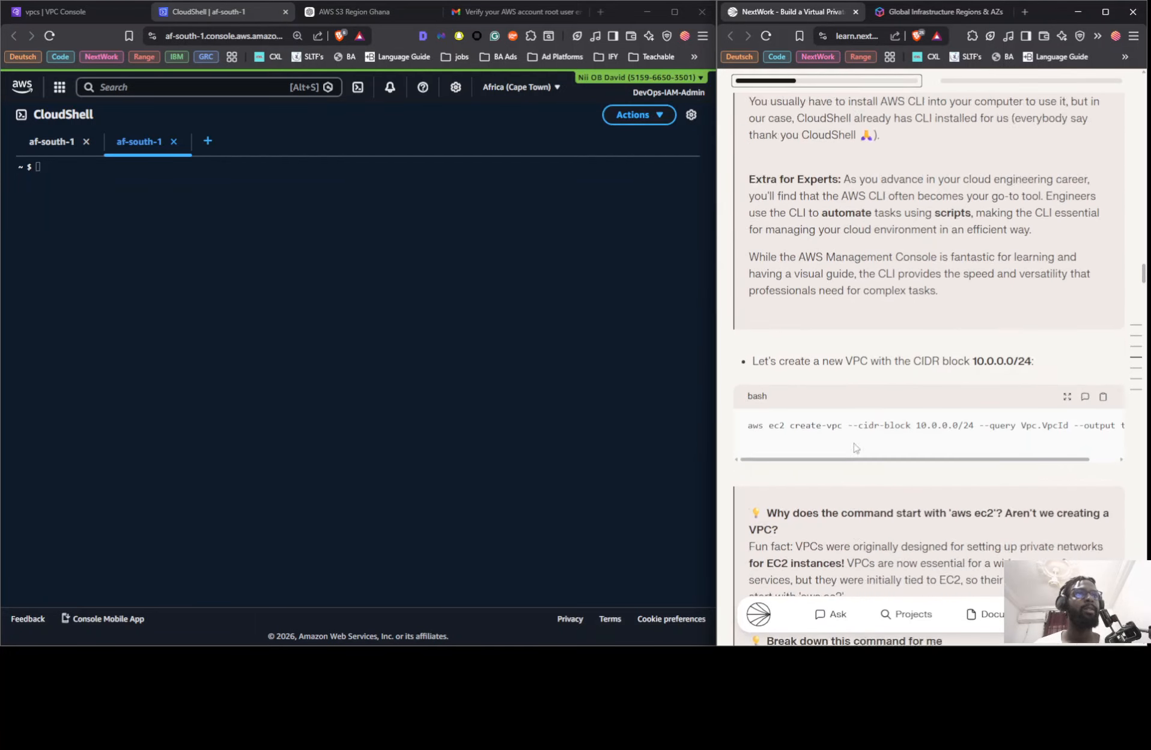
scroll(851, 446, "up", 3)
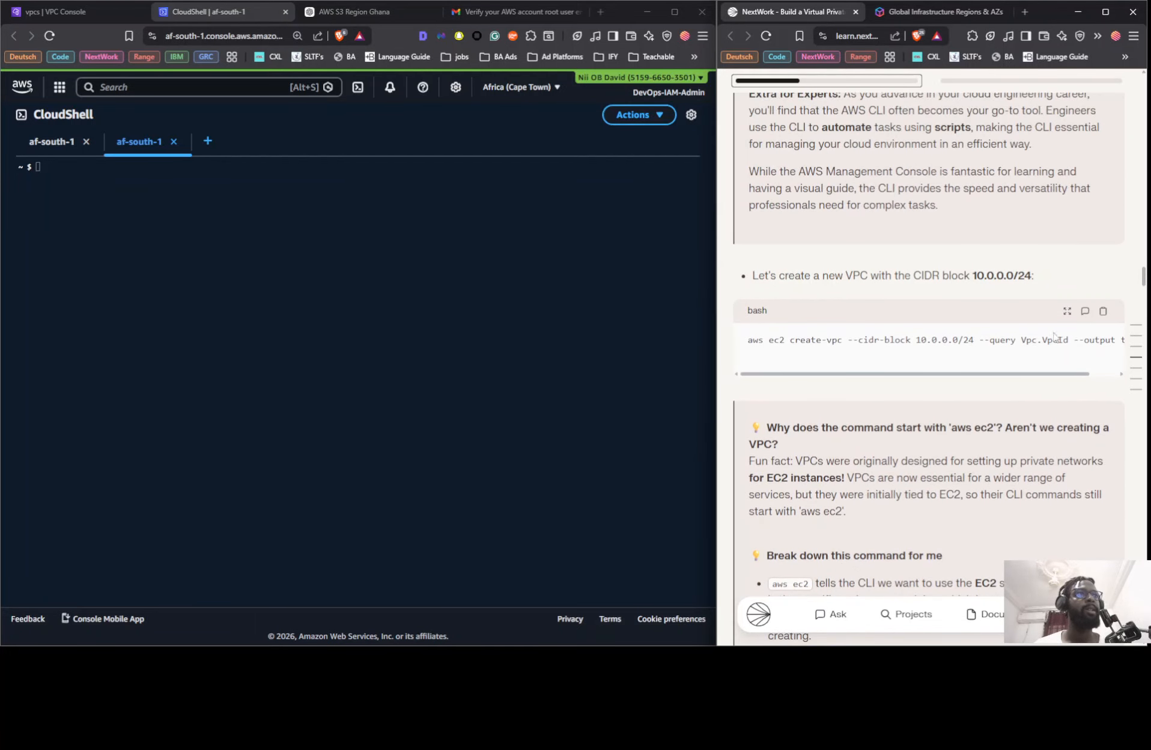
left_click_drag(1056, 374, 1021, 374)
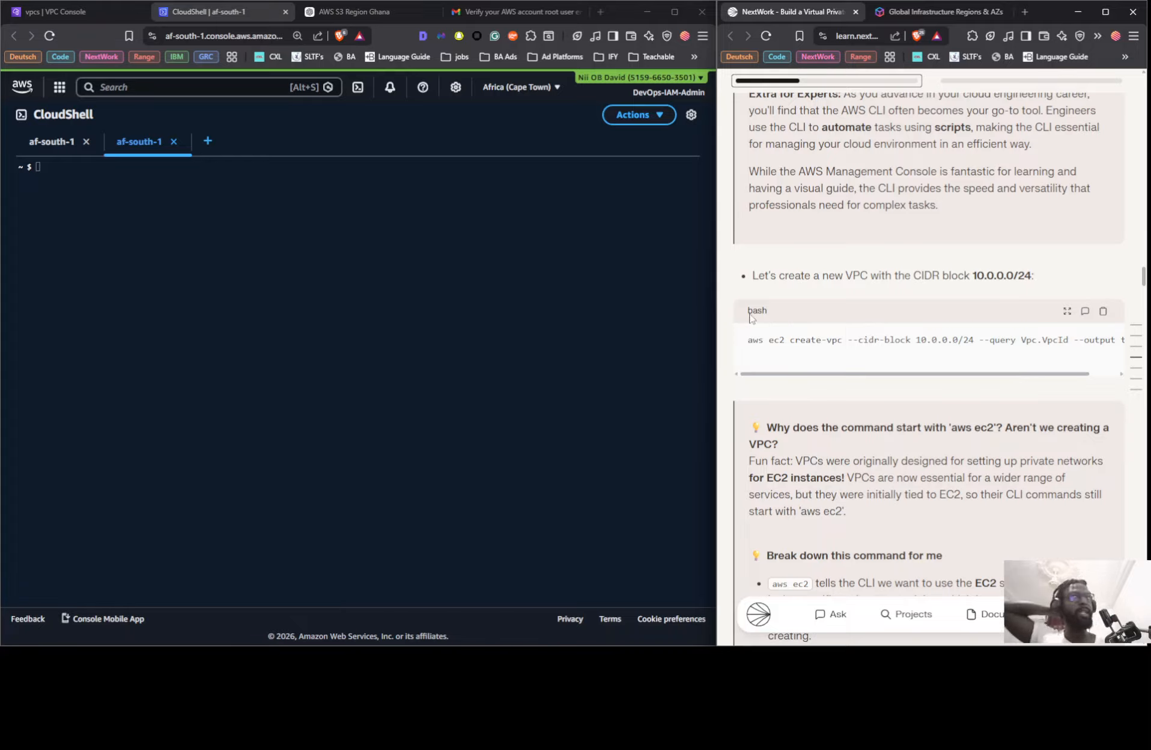
left_click(559, 291)
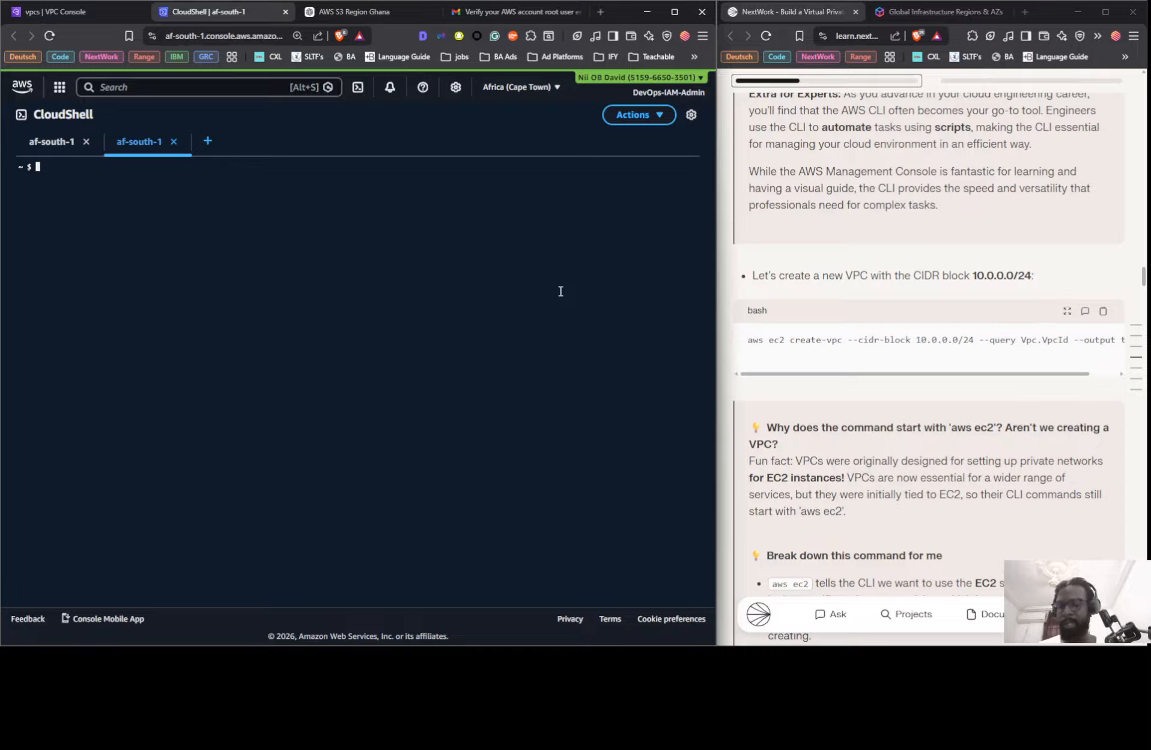
type("aws")
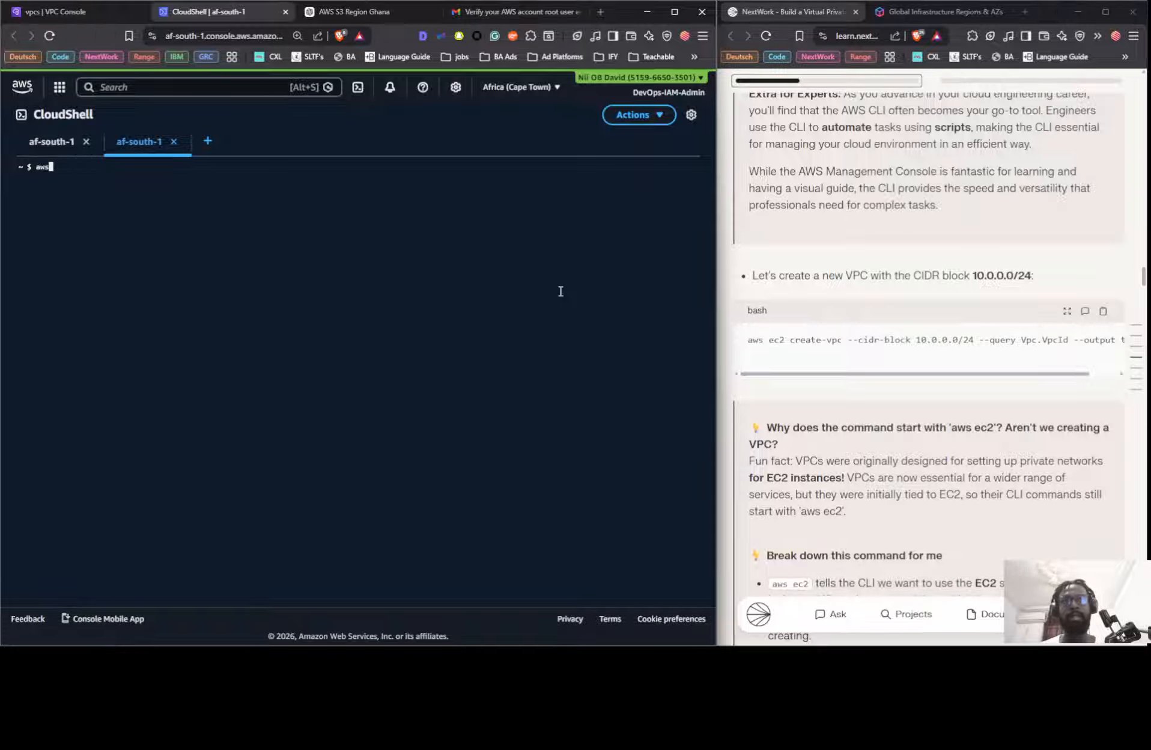
type(" ec")
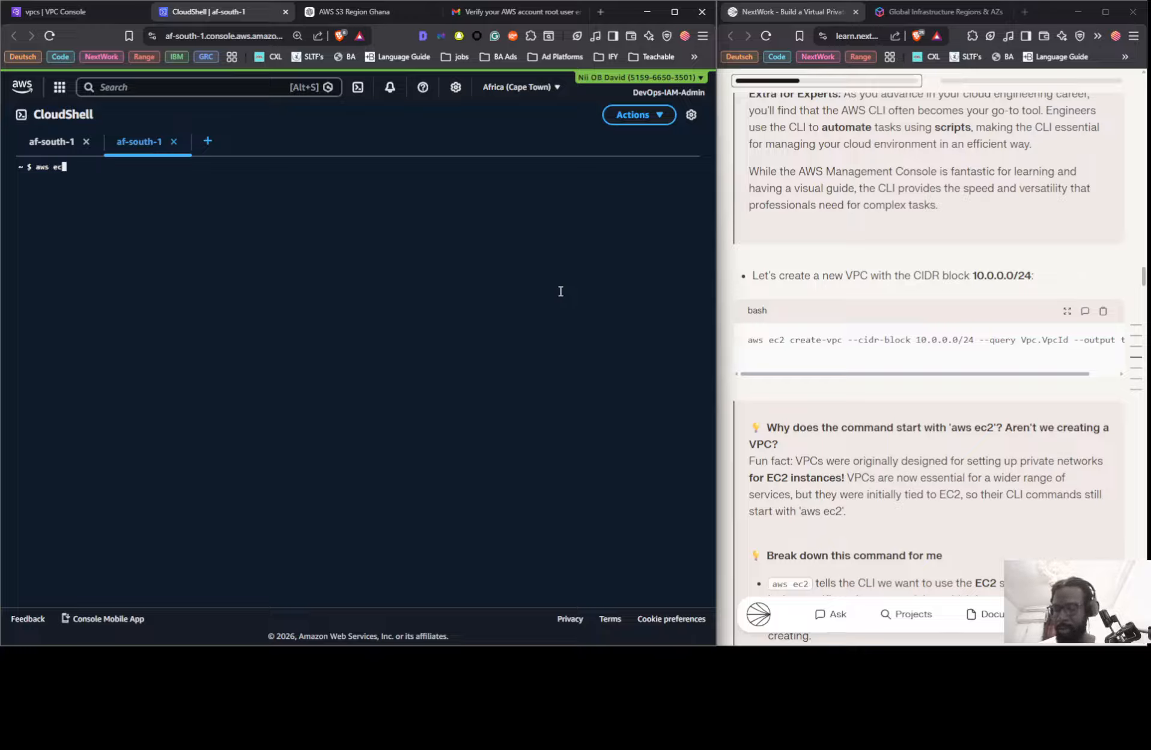
type("2 create")
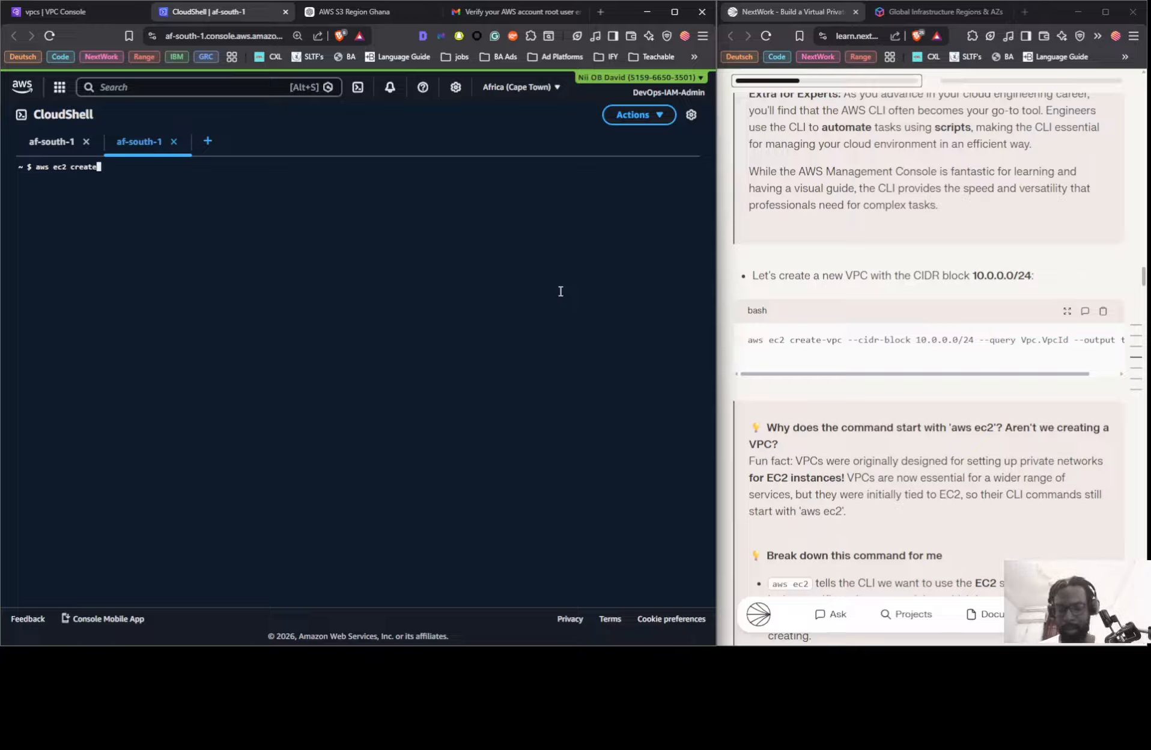
type("-vpc")
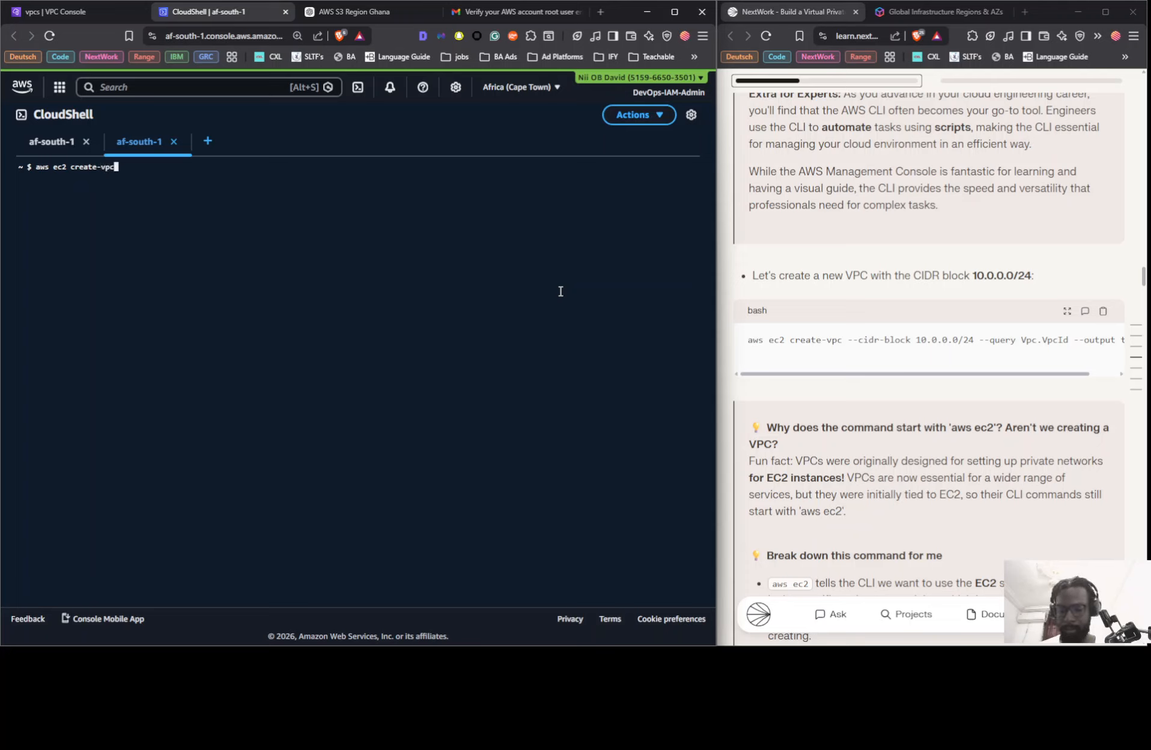
type(" --")
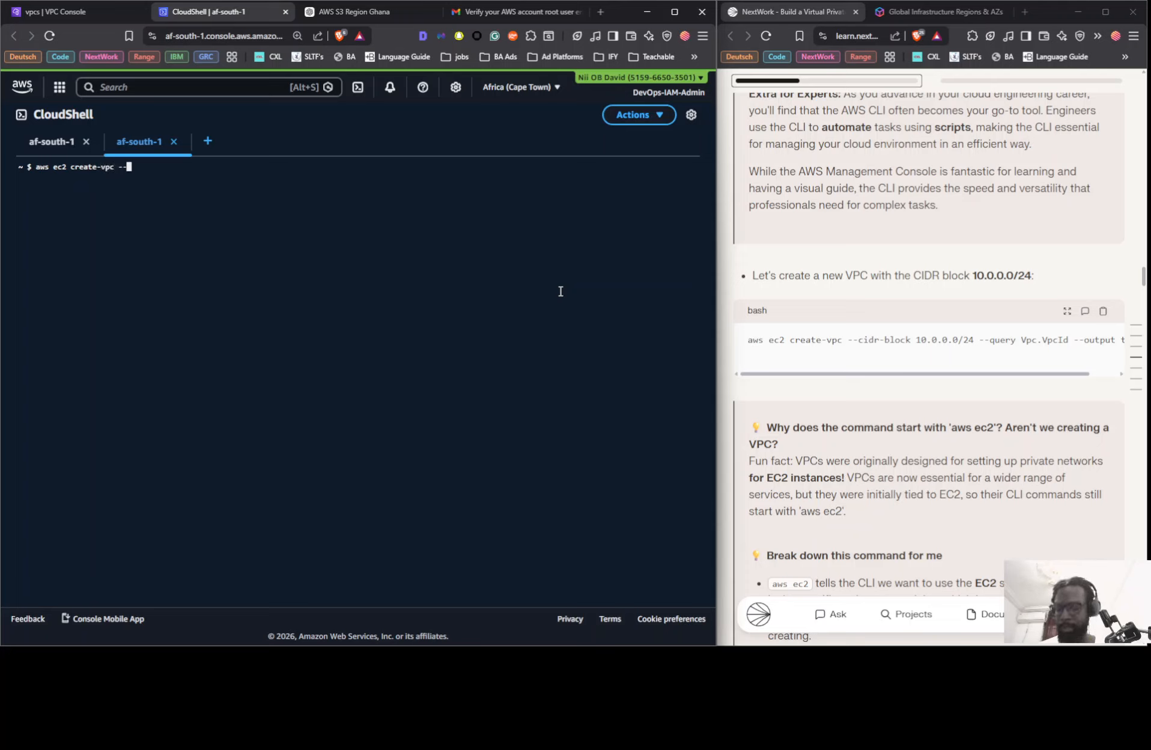
type("cidr")
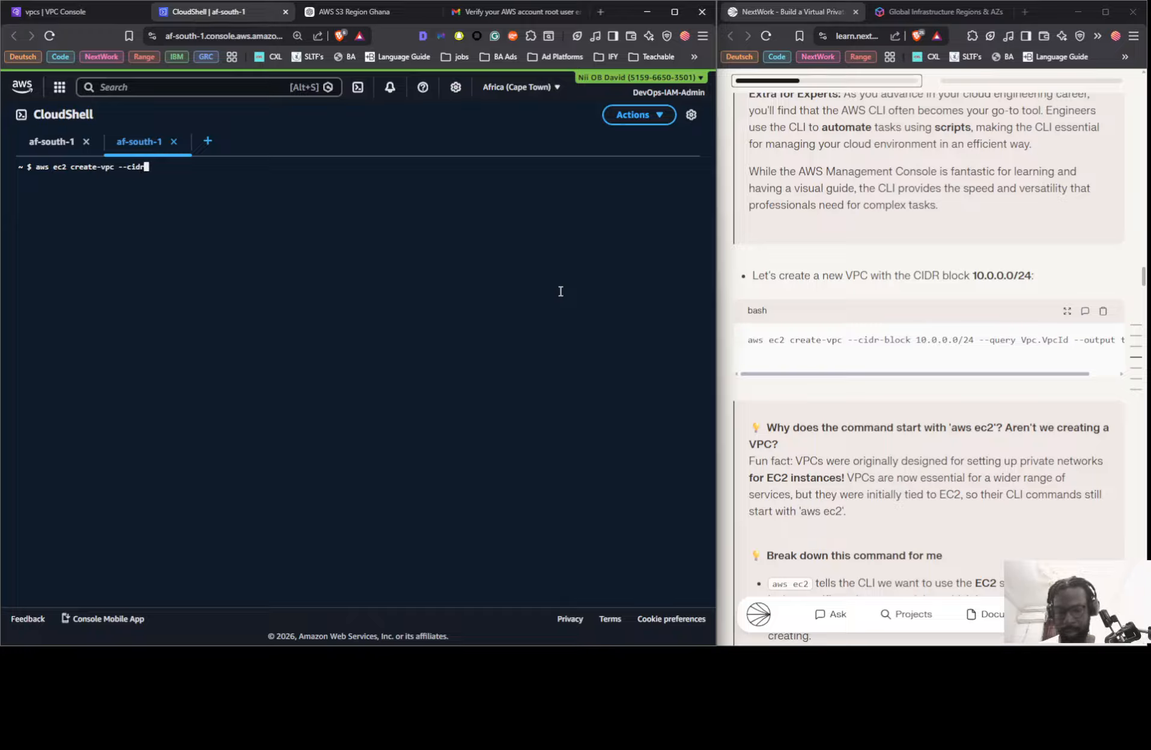
type("-block")
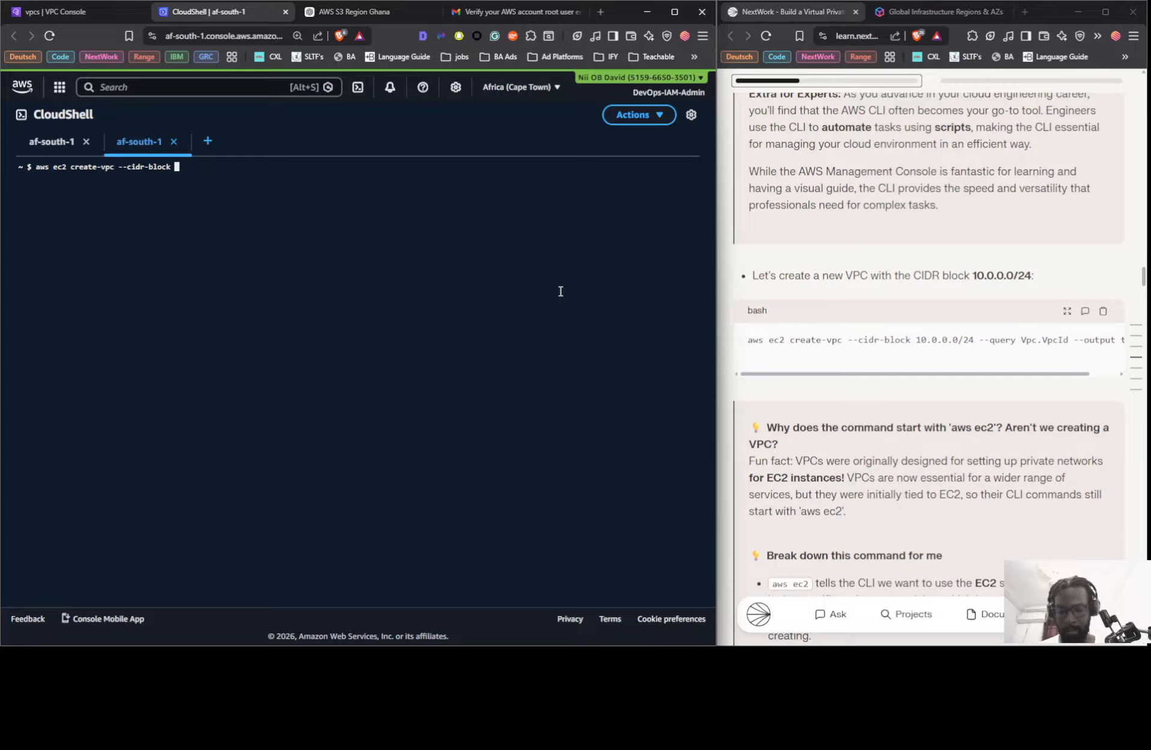
type(" 10.0.0.0")
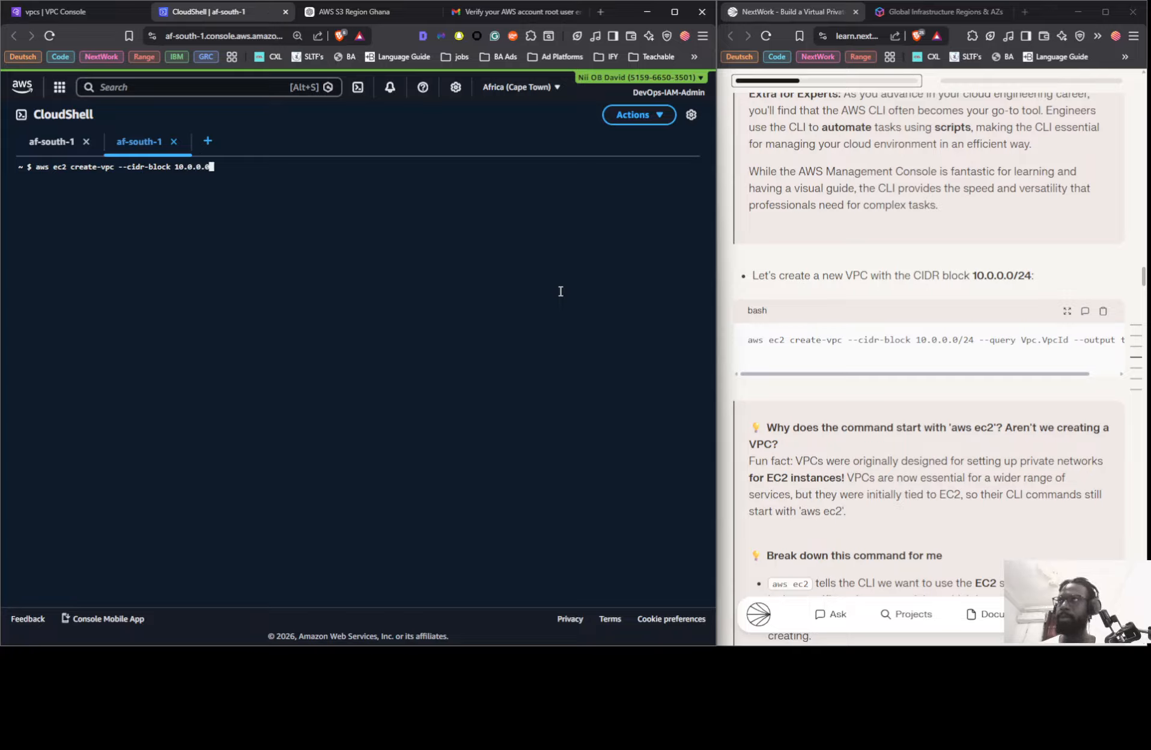
type("/2")
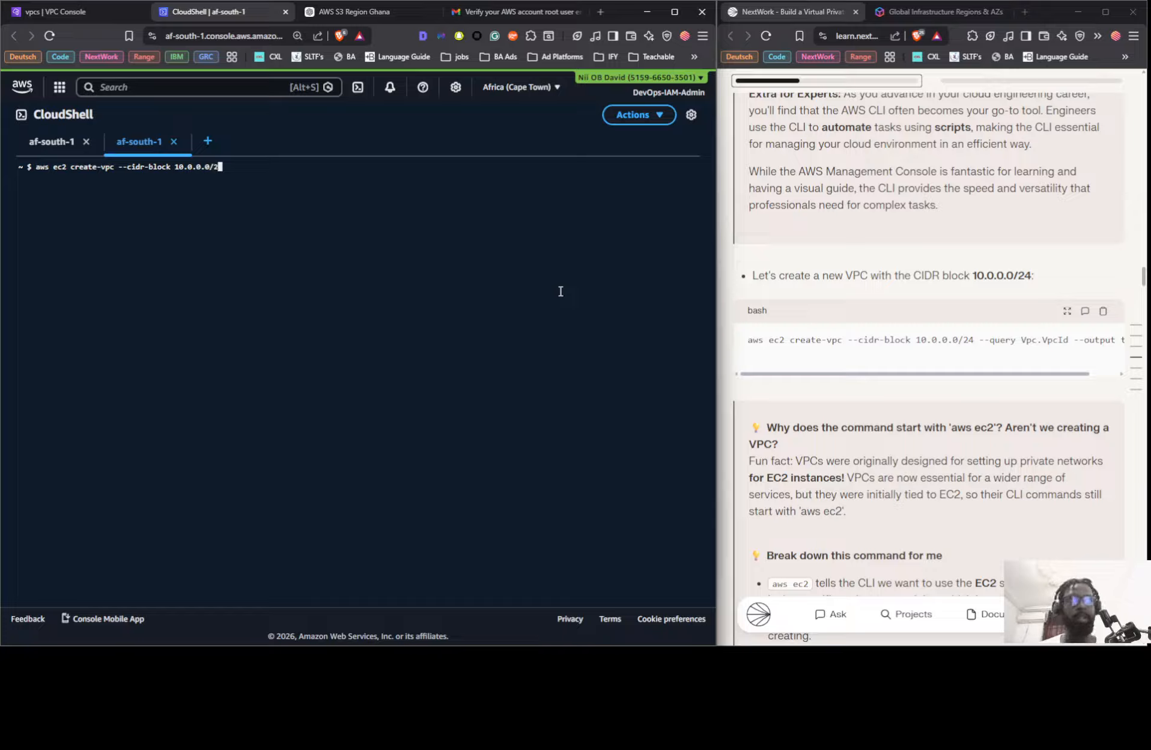
type("4")
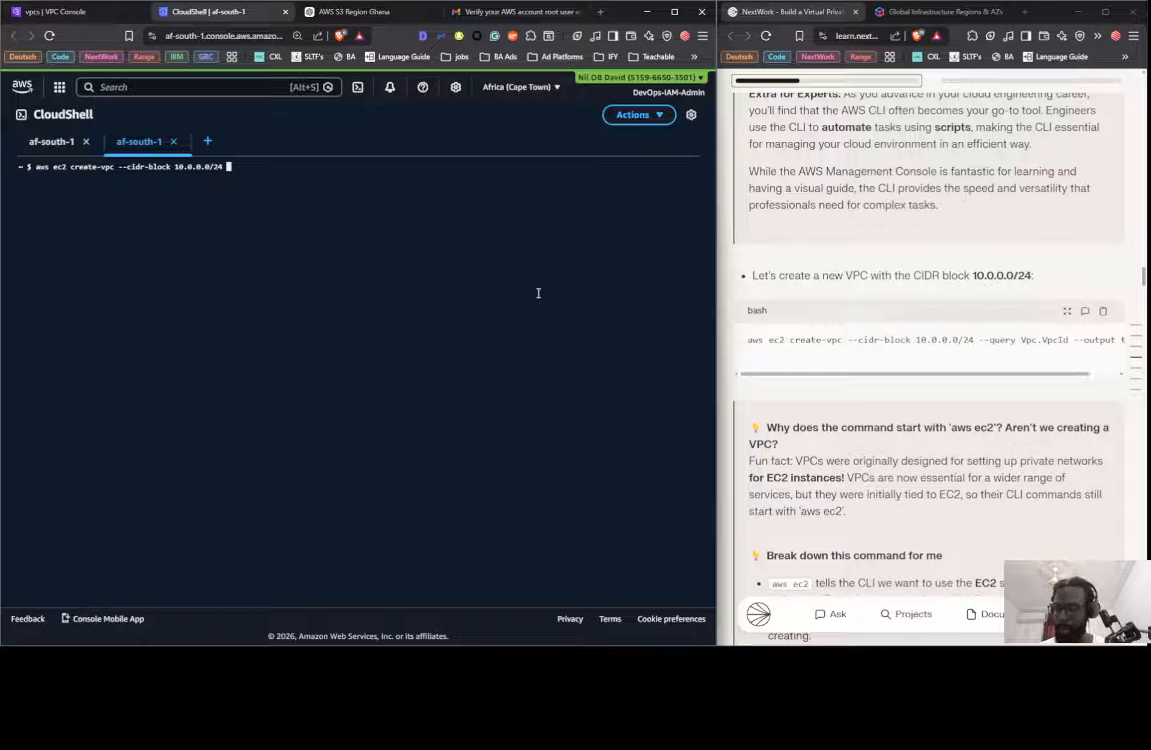
- Extend the unrun VPC creation command with query Vpc.VpcId --output-text after the CIDR block
type("ques")
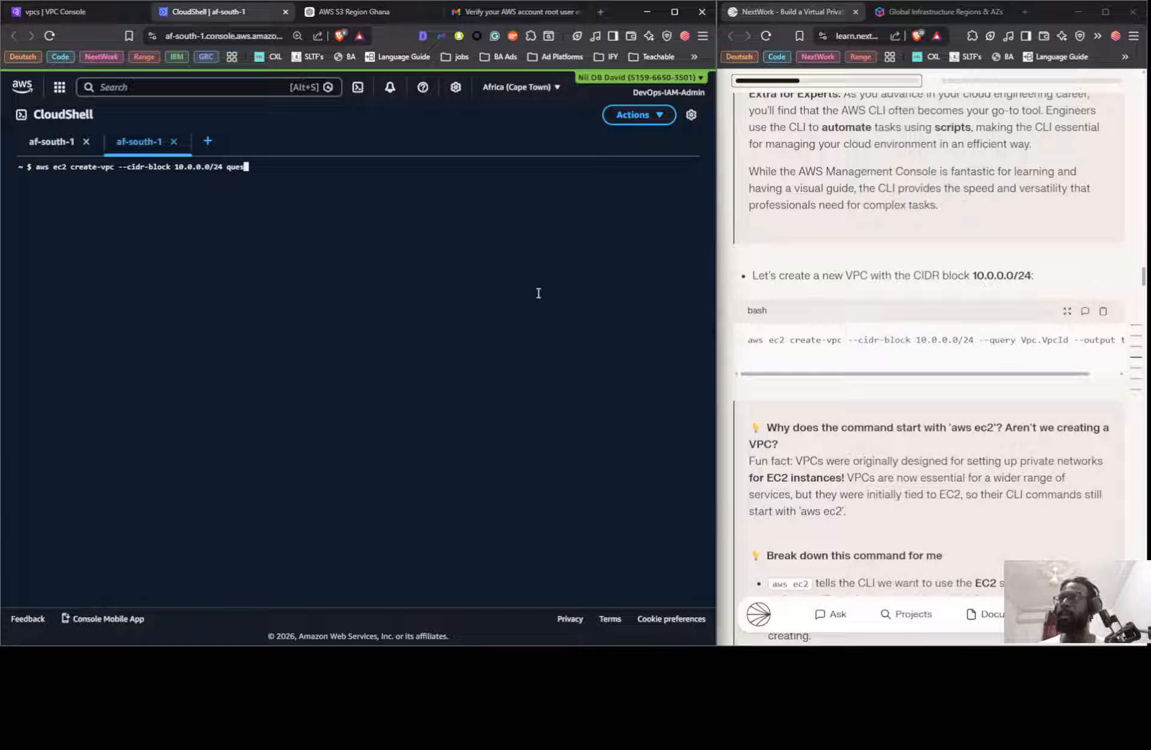
key("BackSpace")
type("ry")
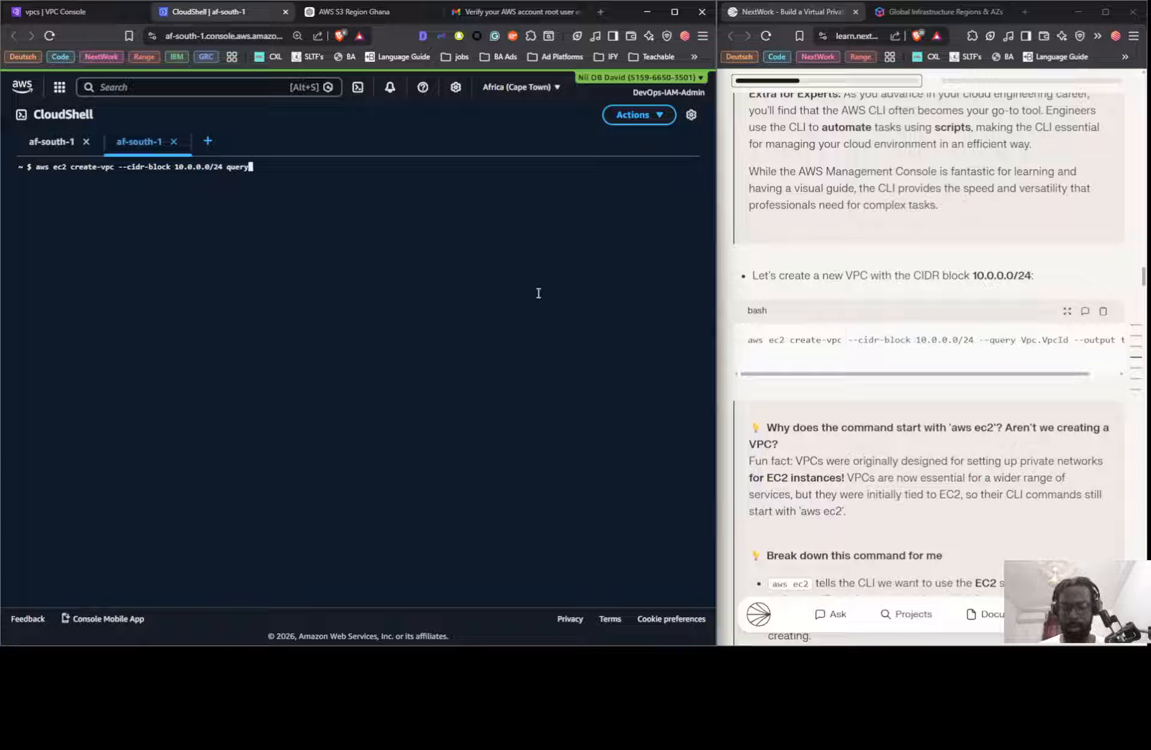
type(" Vp")
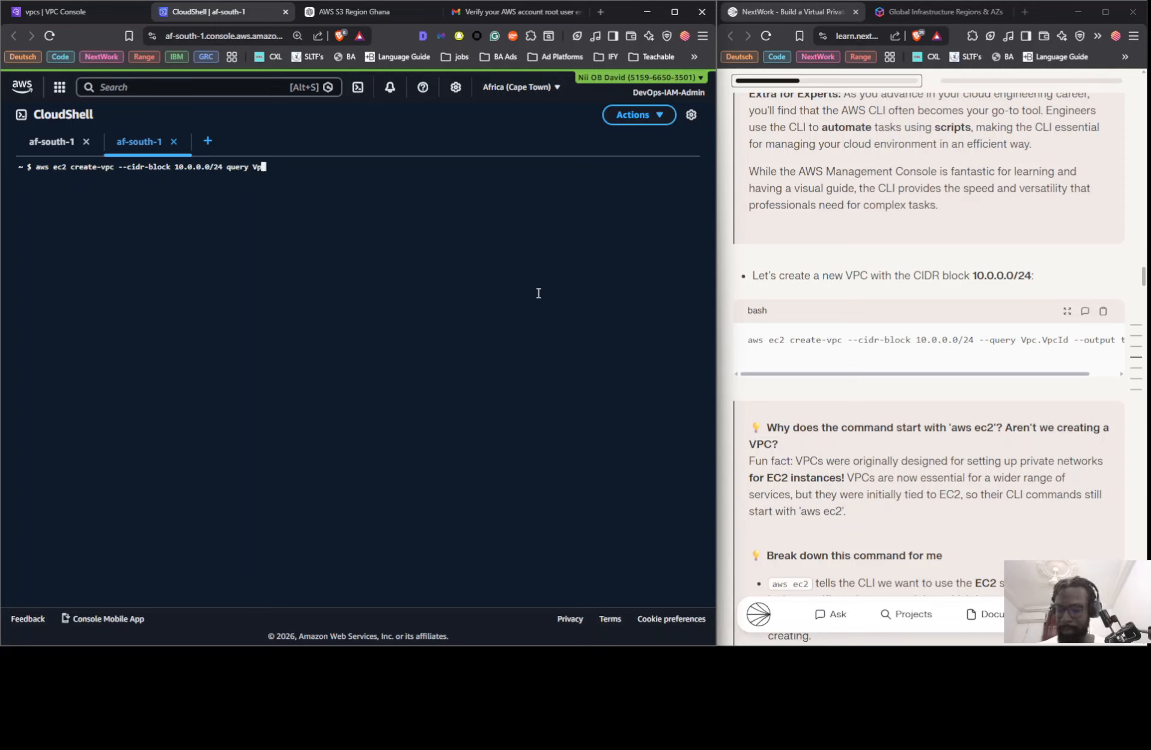
type("c.Vpc")
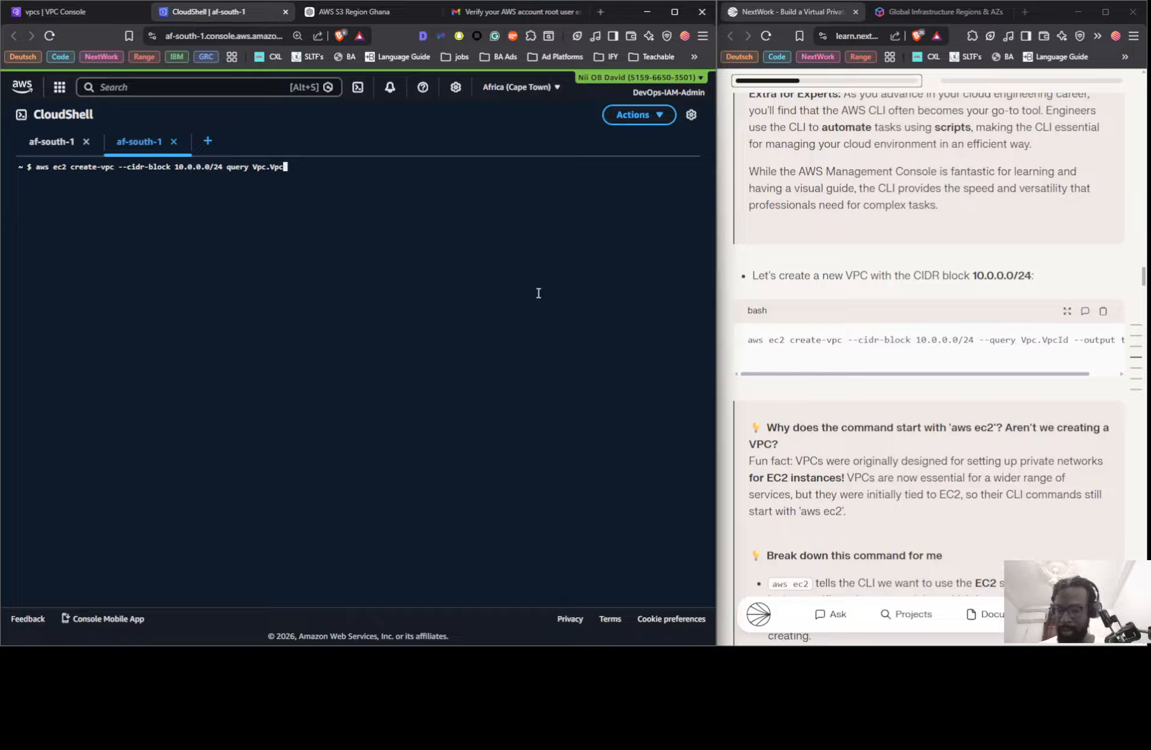
type("Id")
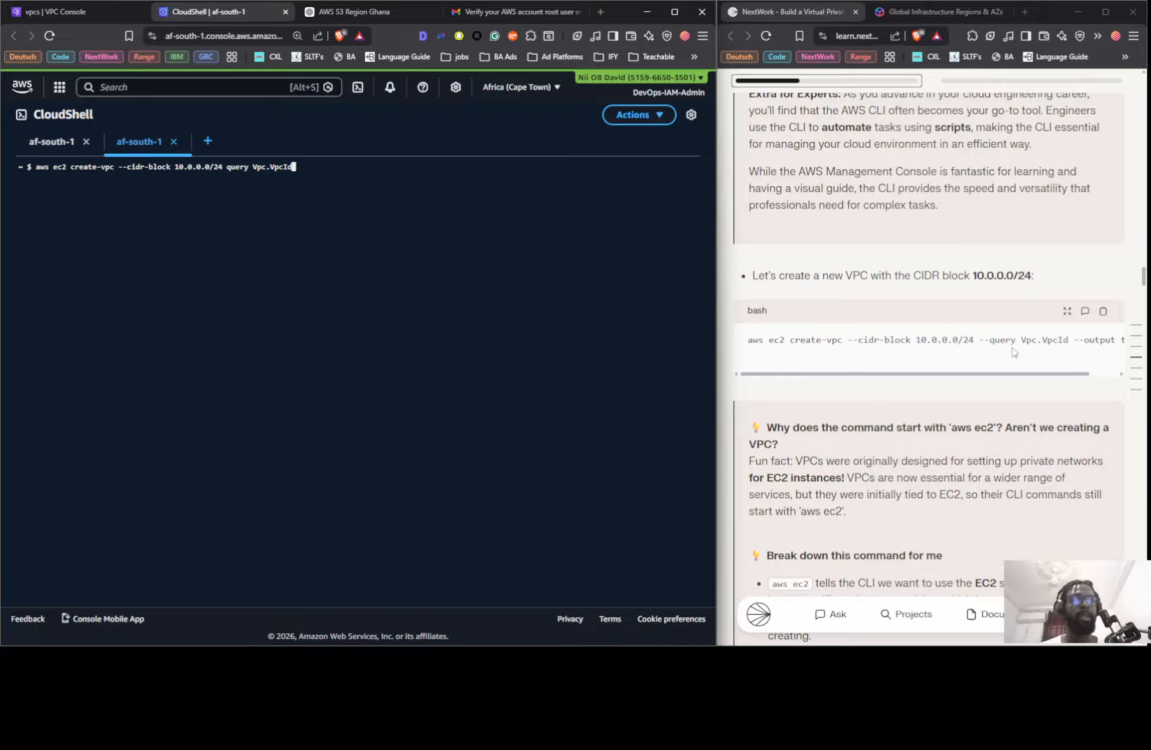
type(" --")
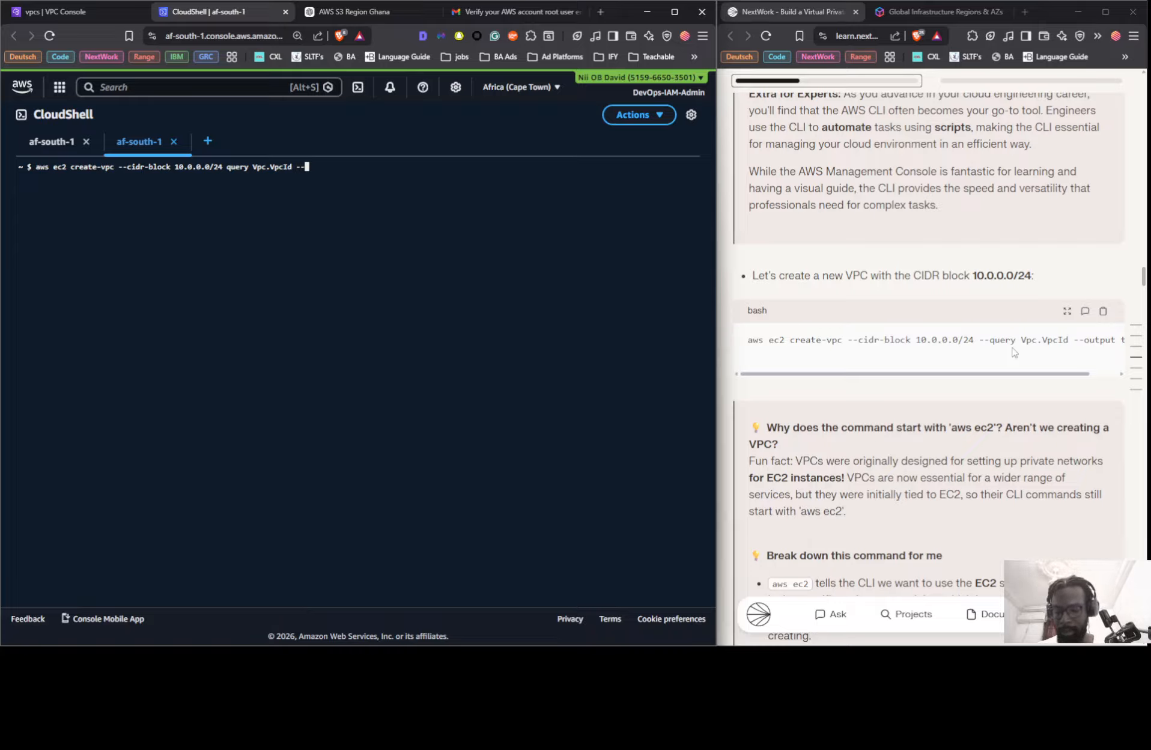
type("outpu")
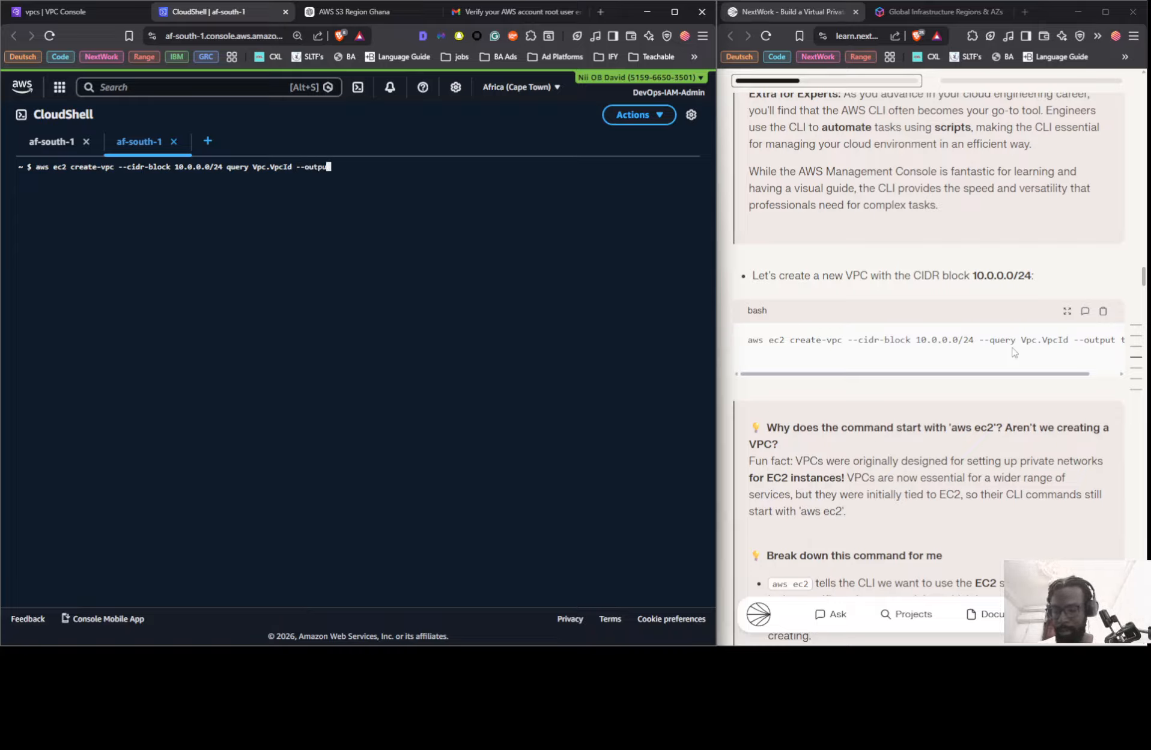
type("t-te")
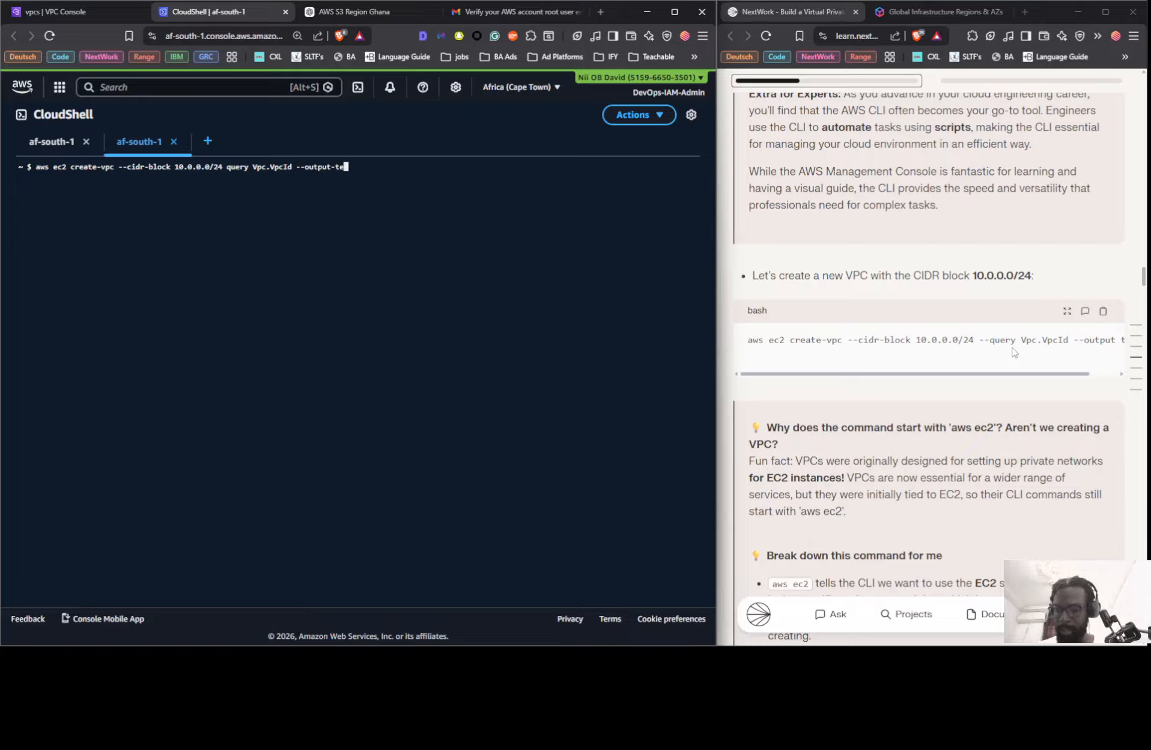
type("ct")
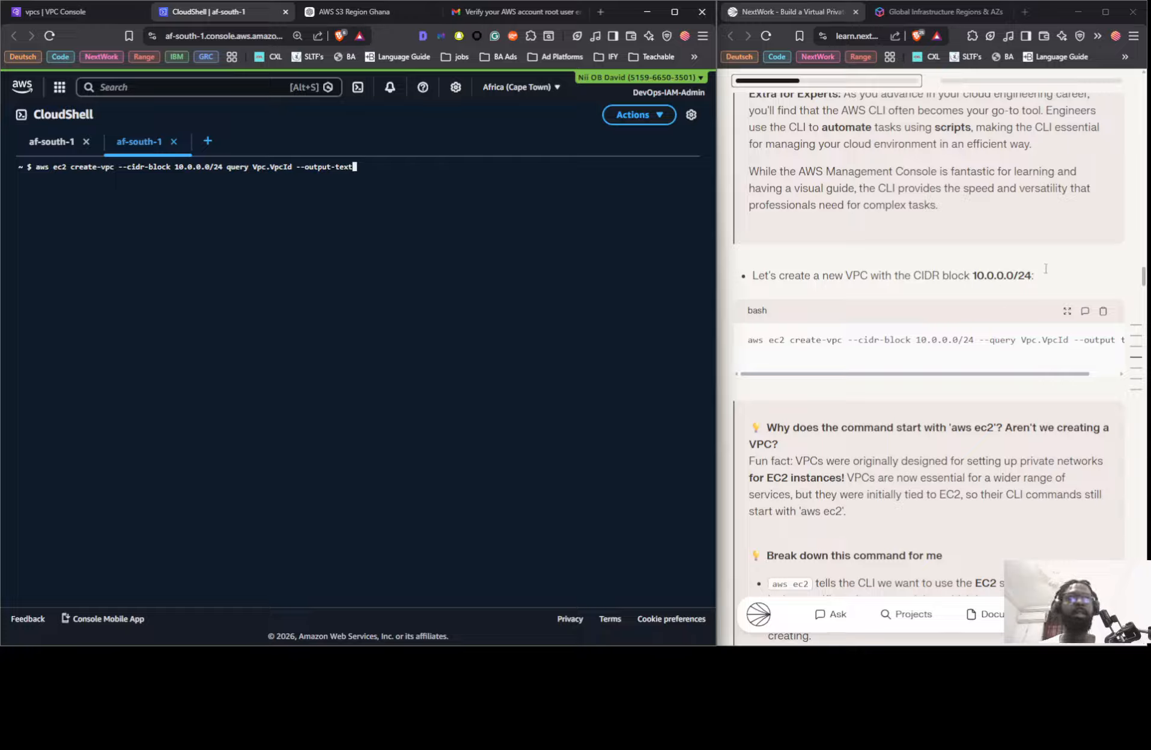
- Check the end of the guide's VPC creation command and correct the terminal command's output option to --output text
left_click_drag(1065, 375, 1102, 379)
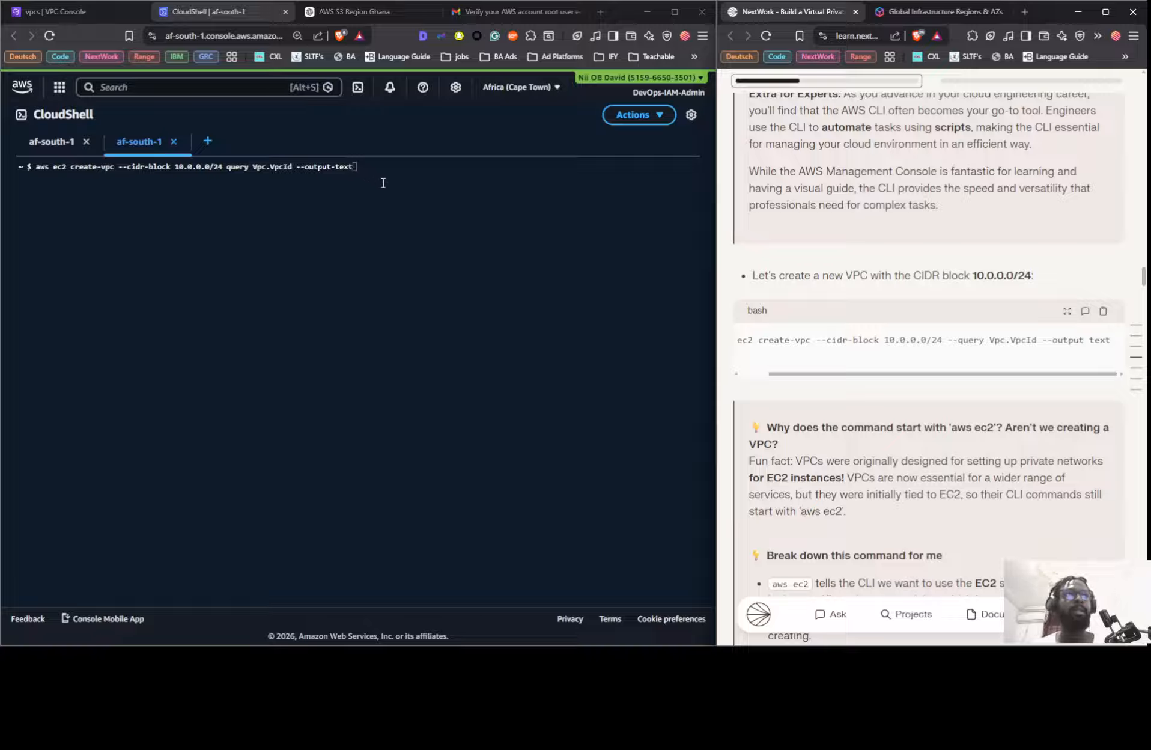
left_click(336, 169)
left_click_drag(332, 169, 335, 169)
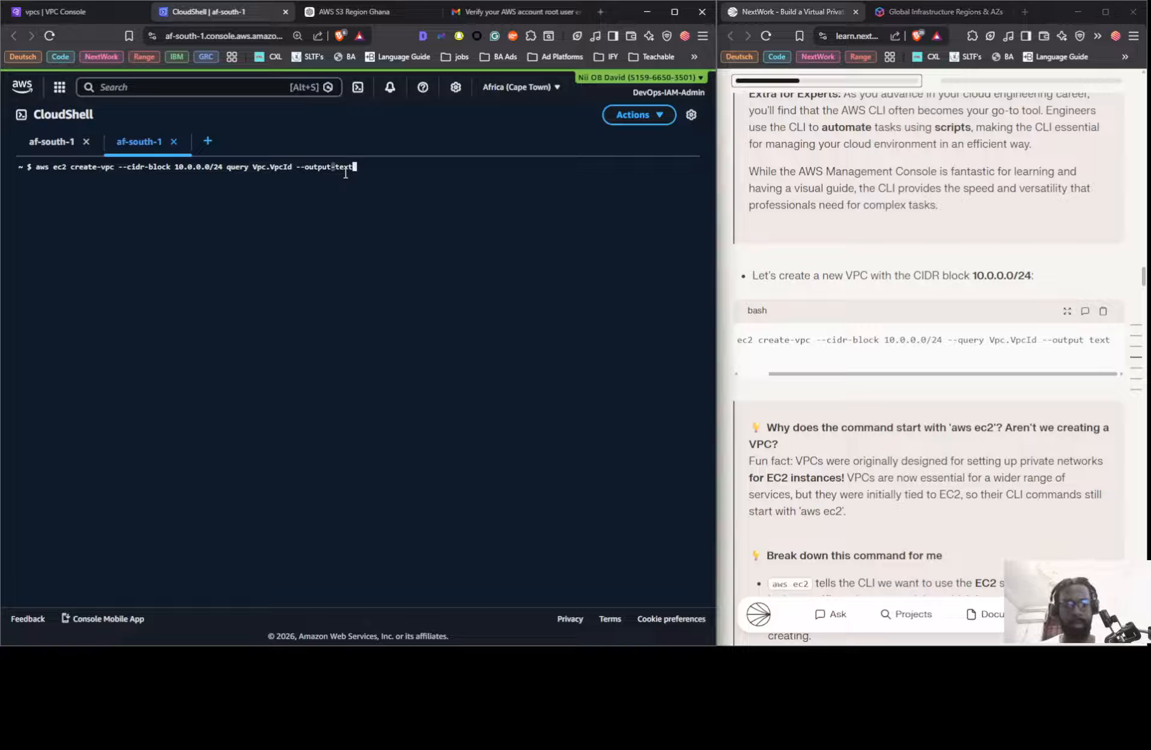
key("BackSpace")
key("BackSpace")
key("BackSpace")
key("BackSpace")
key("BackSpace")
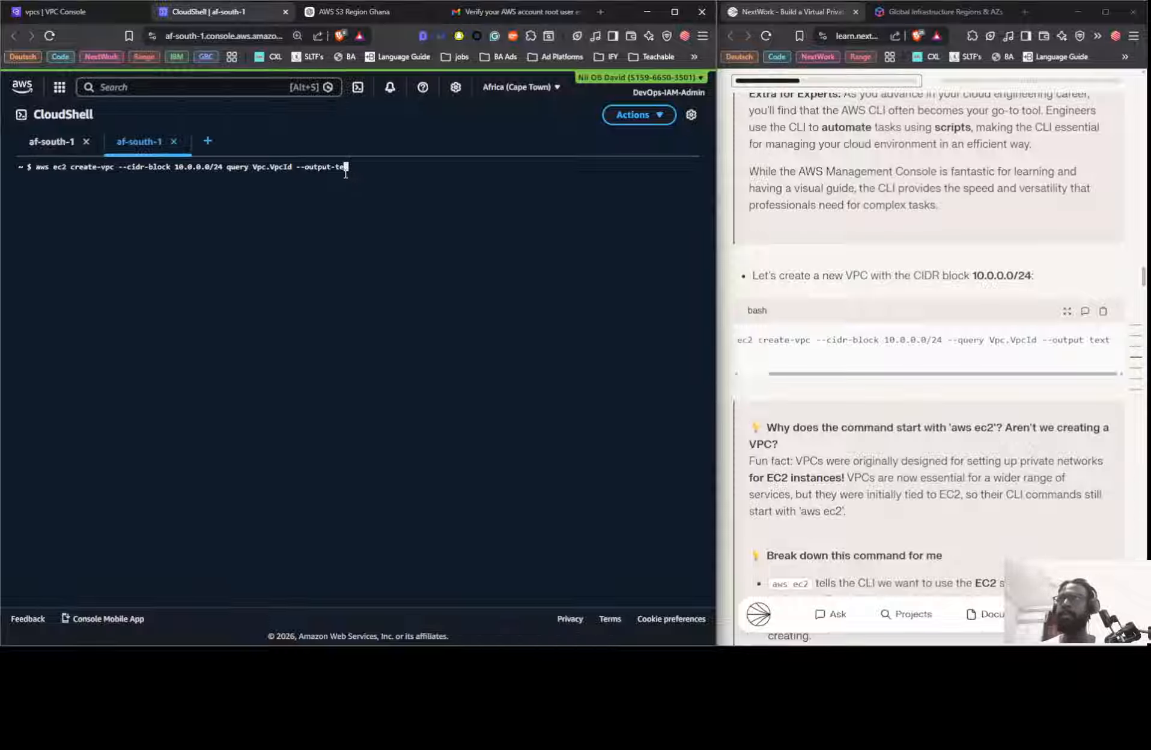
type("text")
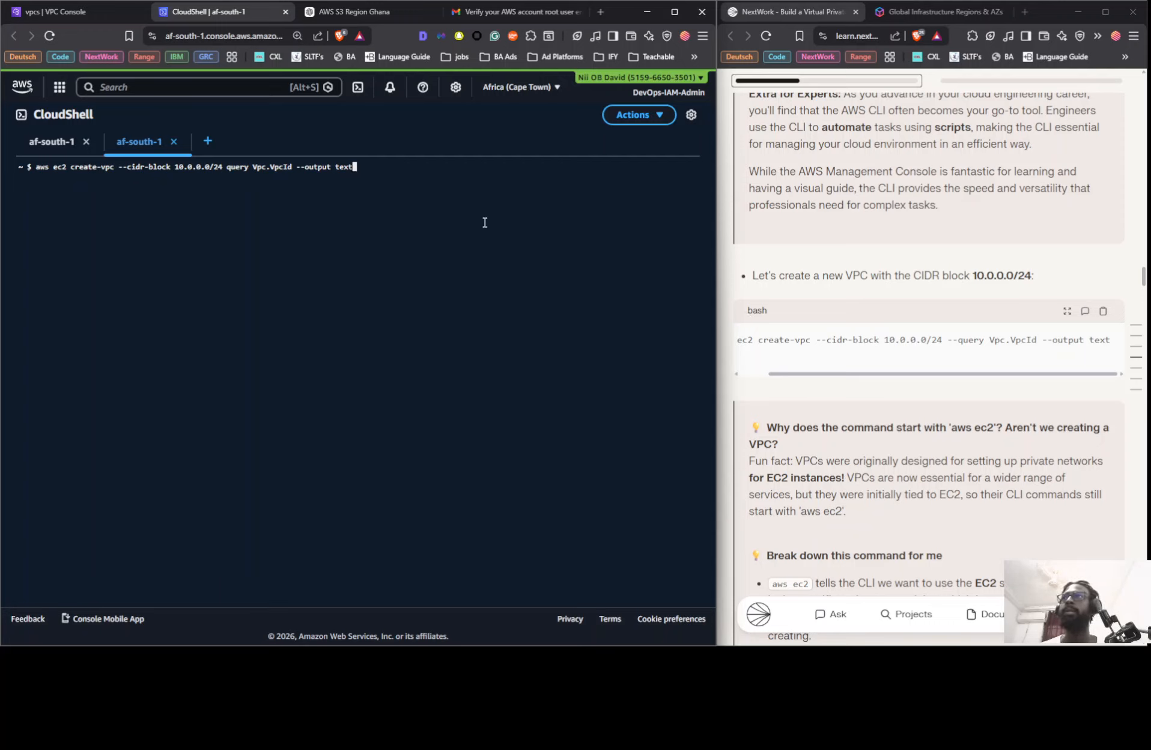
- Add the missing double dash so the option reads --query, and run the completed VPC creation command
key("ctrl+Left")
key("ctrl+Left")
key("ctrl+Left")
key("ctrl+Left")
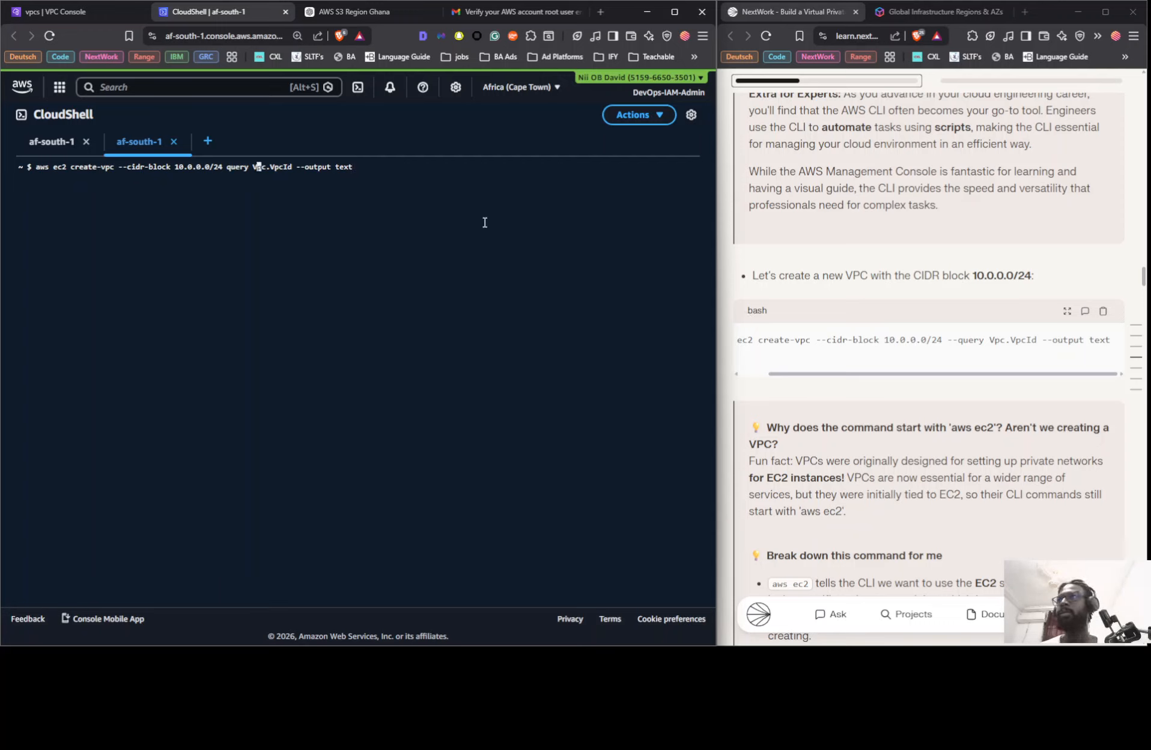
key("Left")
type("--")
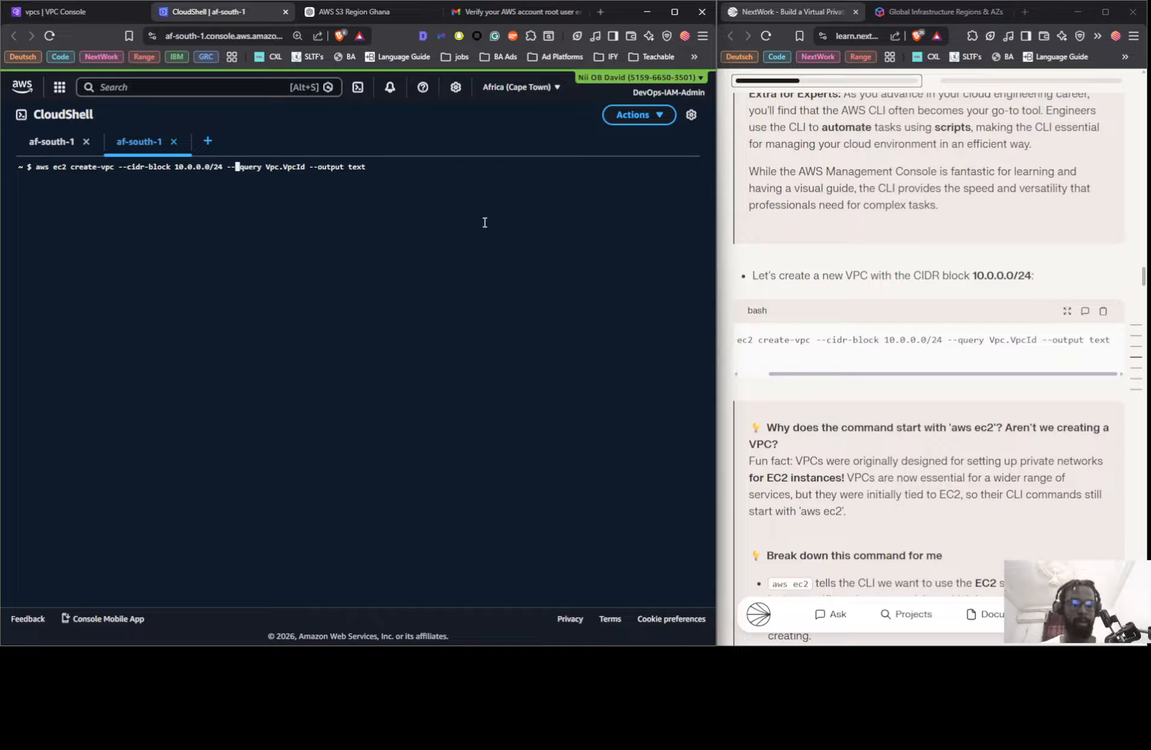
key("Delete")
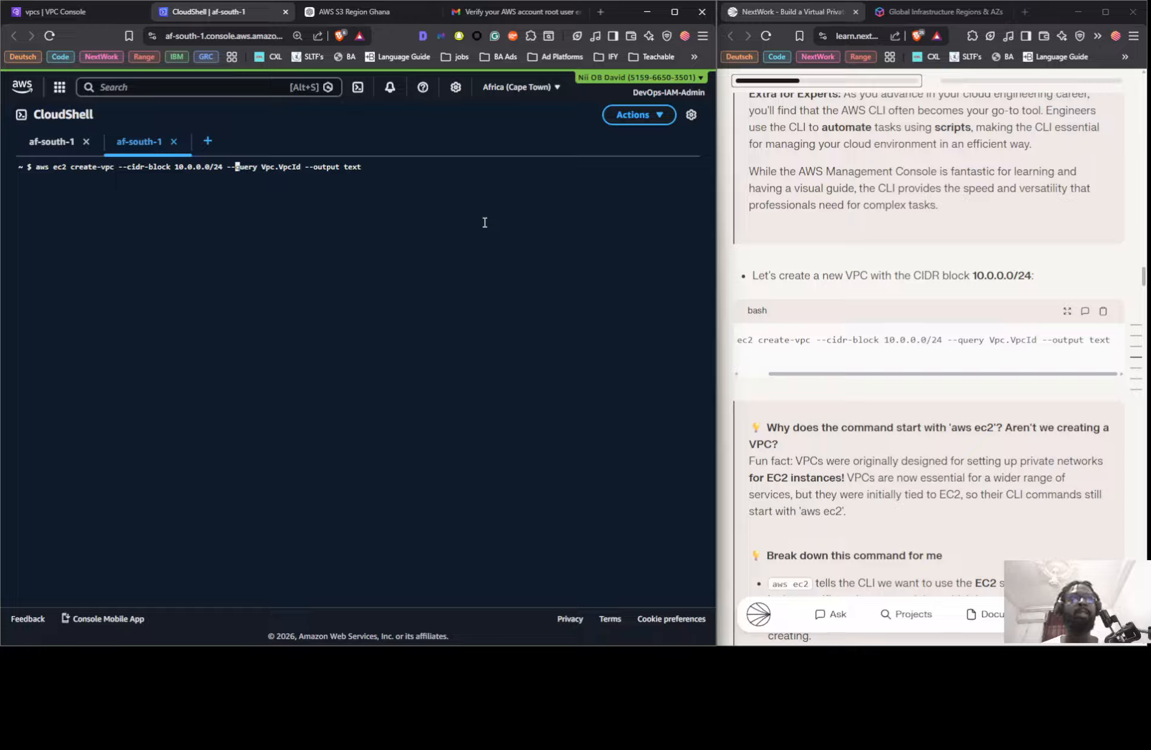
key("Right")
key("Right")
key("Right")
key("Right")
key("Right")
key("Right")
key("Right")
key("Right")
key("Right")
key("Right")
key("Right")
key("Right")
key("Right")
key("Right")
key("Right")
key("Right")
key("Right")
key("Right")
key("Right")
key("Right")
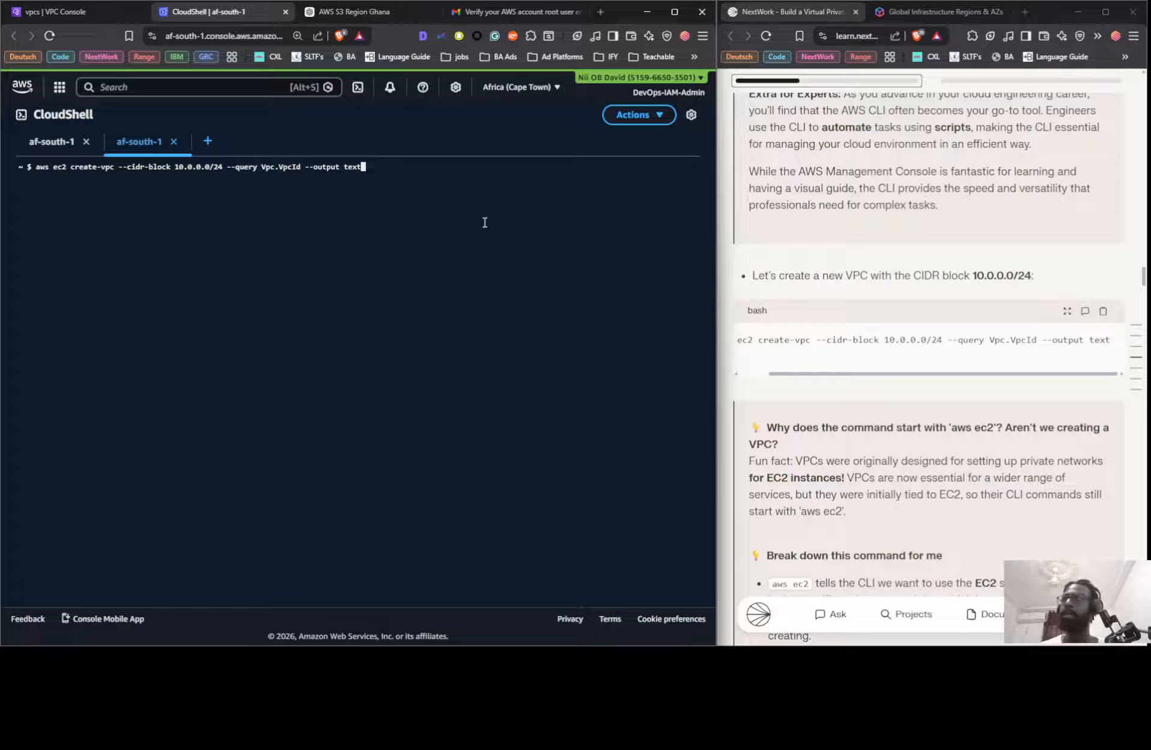
key("Return")
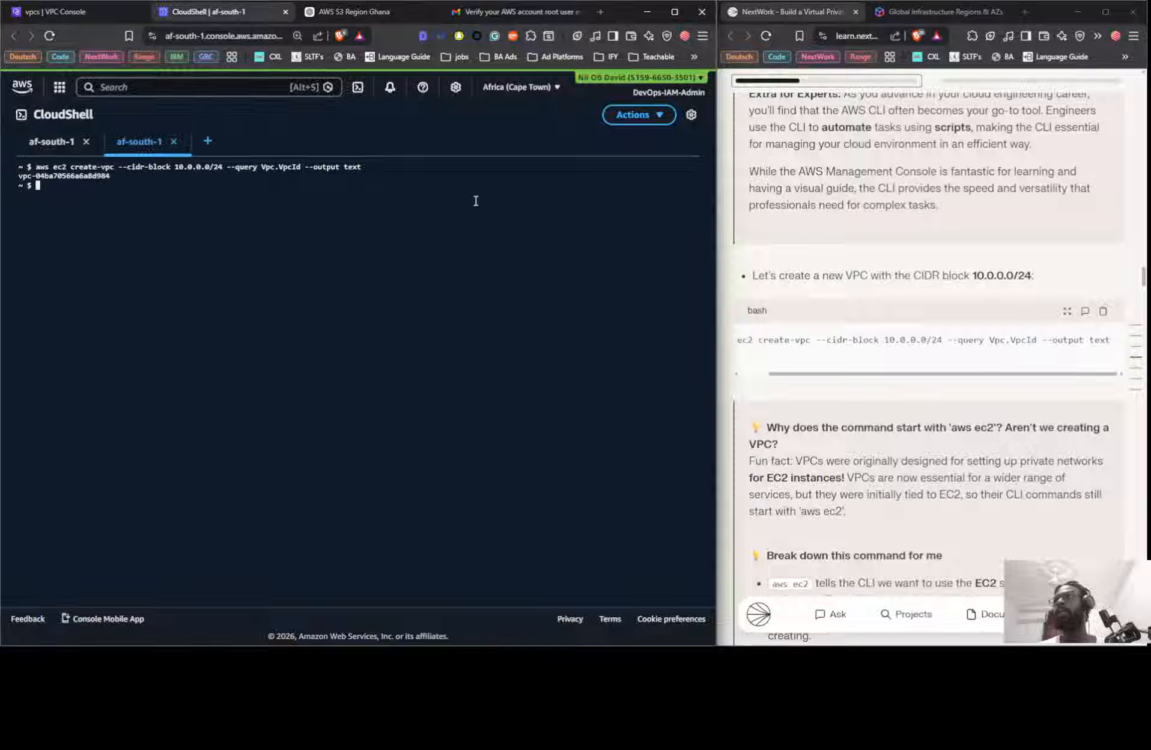
- Copy the new VPC's ID from the terminal output and substitute it for the VPC-ID placeholder in the guide's create-tags command
left_click_drag(114, 176, 24, 176)
right_click(38, 174)
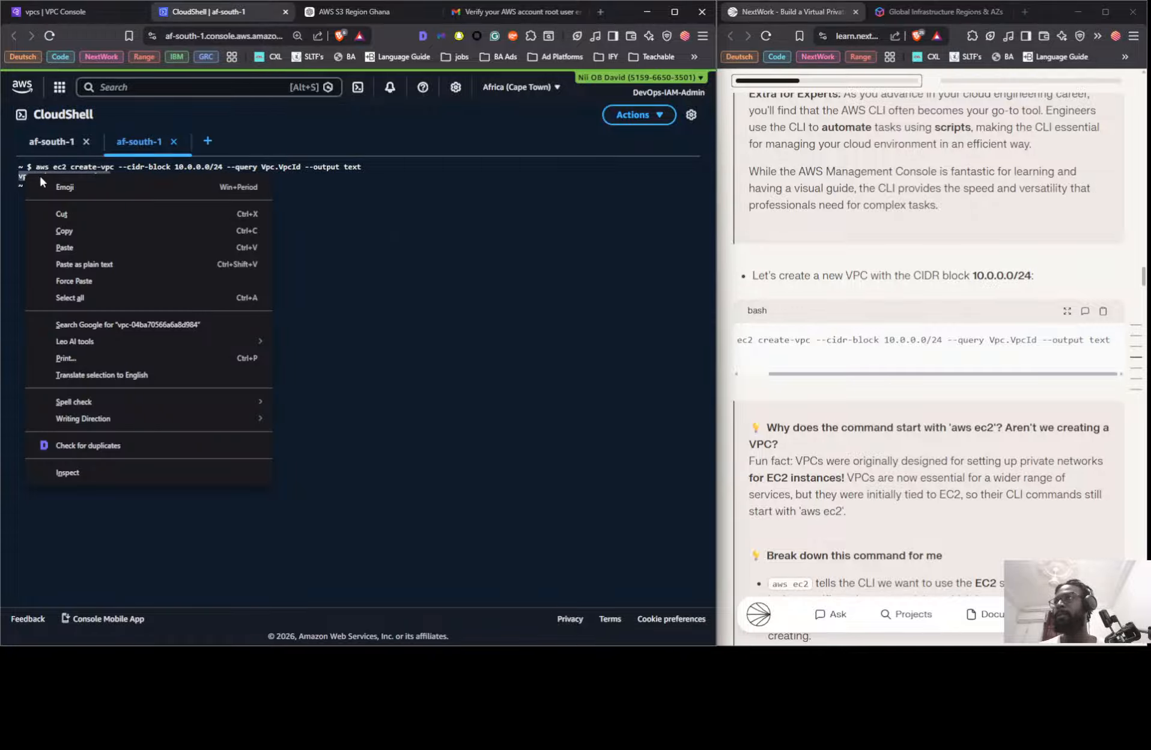
left_click(67, 232)
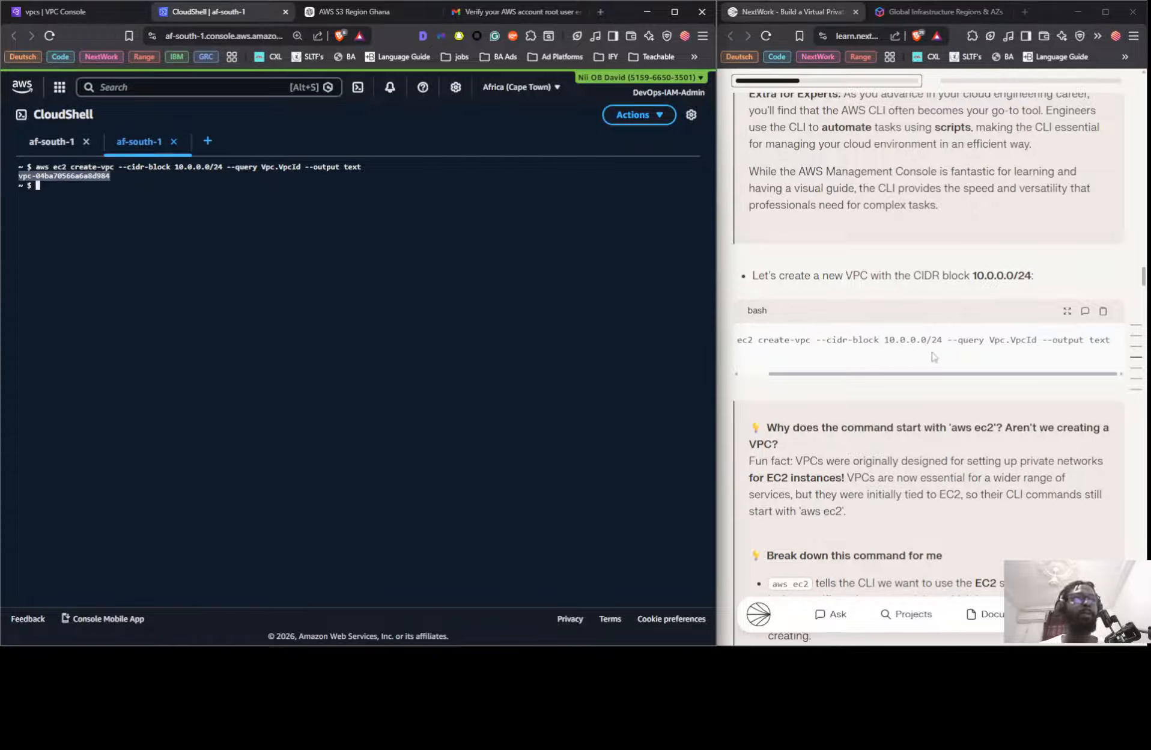
scroll(940, 353, "down", 5)
scroll(940, 354, "down", 3)
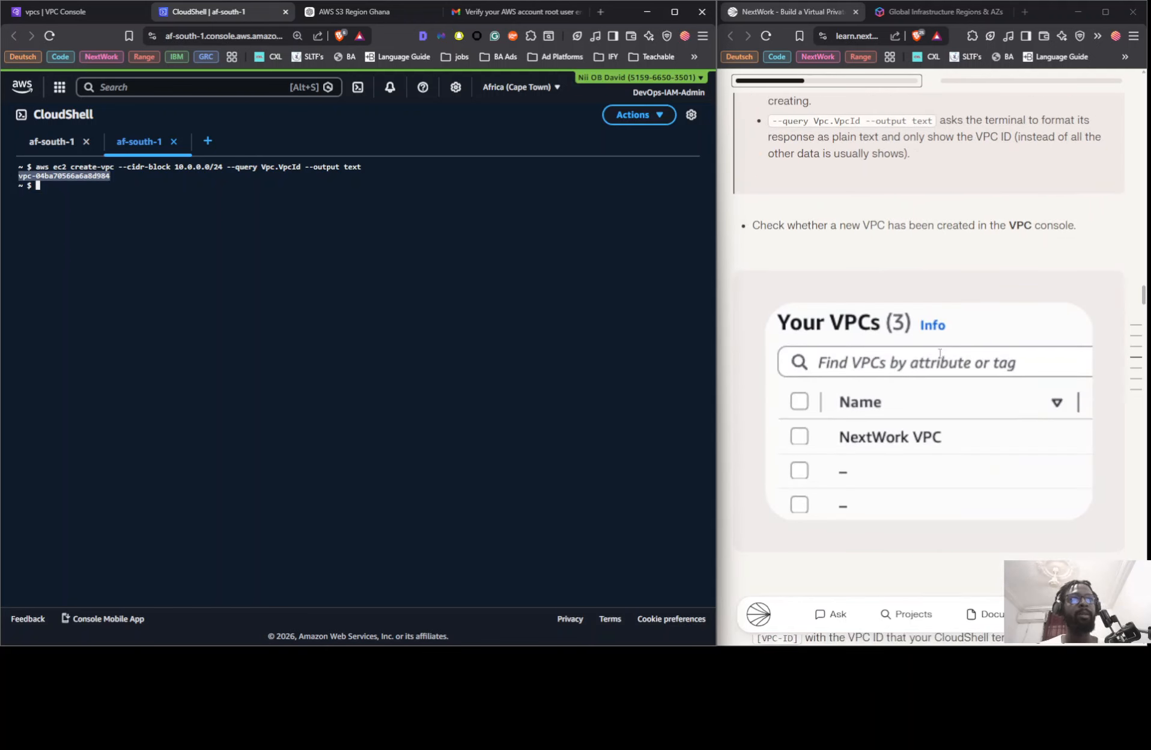
scroll(916, 312, "up", 8)
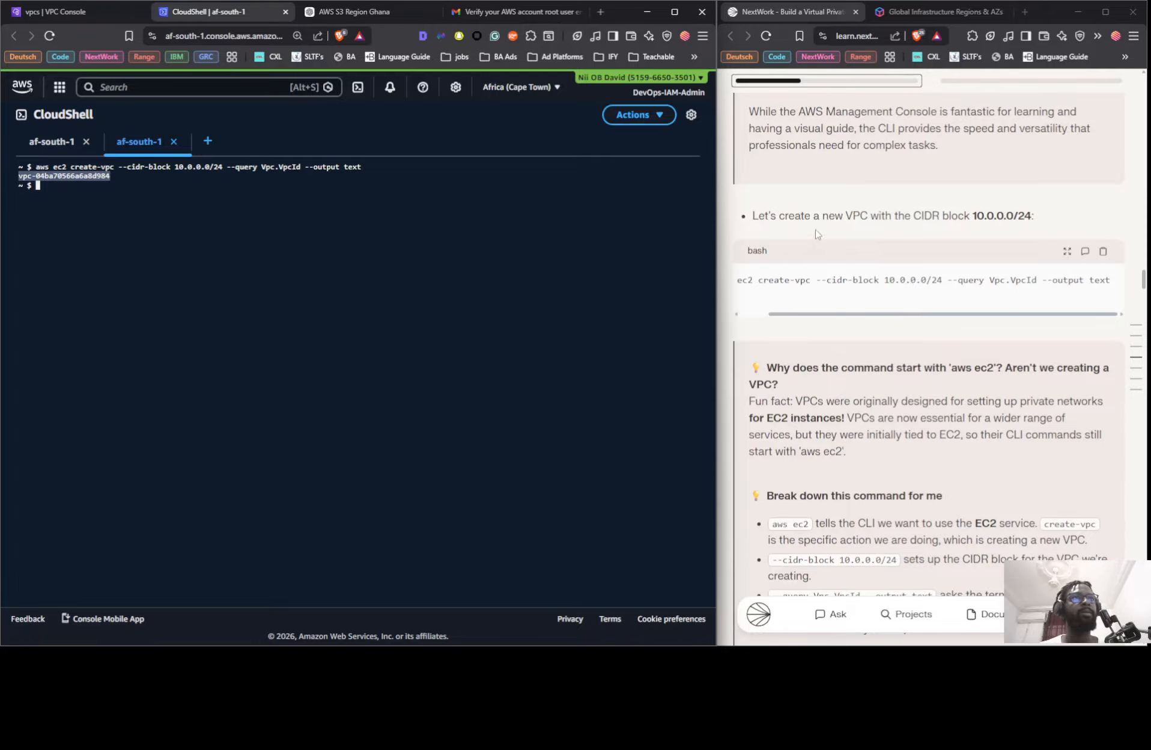
scroll(907, 295, "down", 3)
scroll(905, 302, "down", 15)
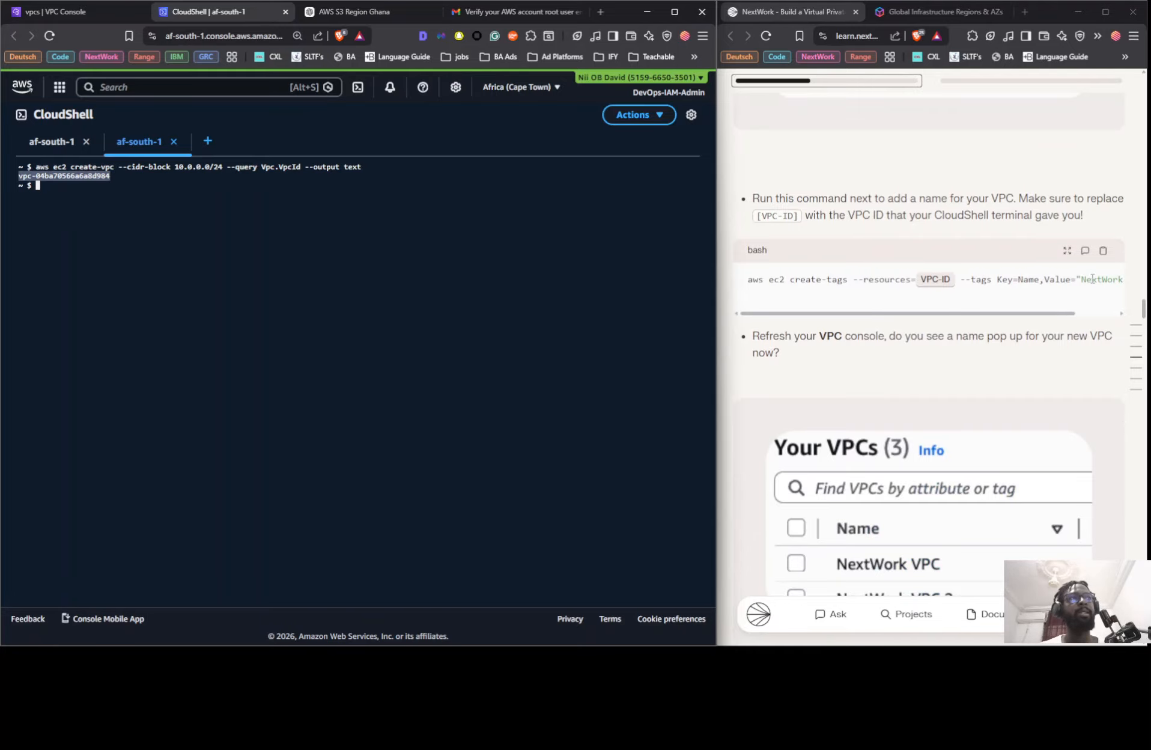
left_click(1089, 313)
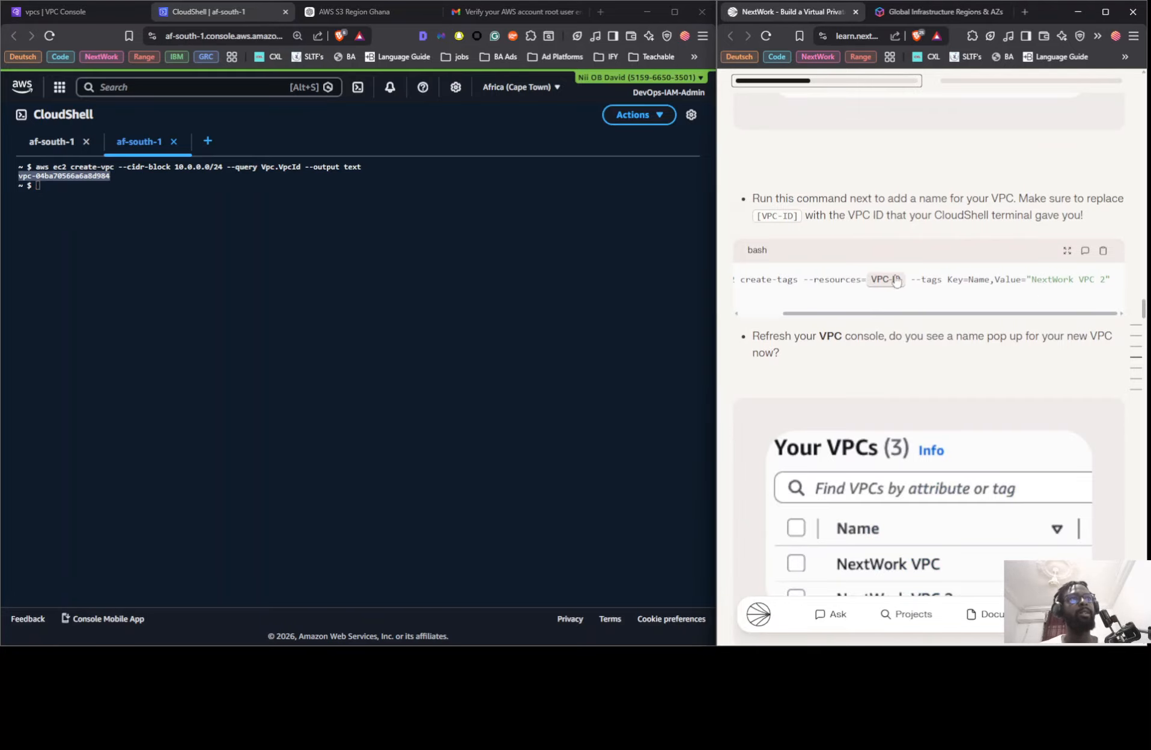
key("ctrl+v")
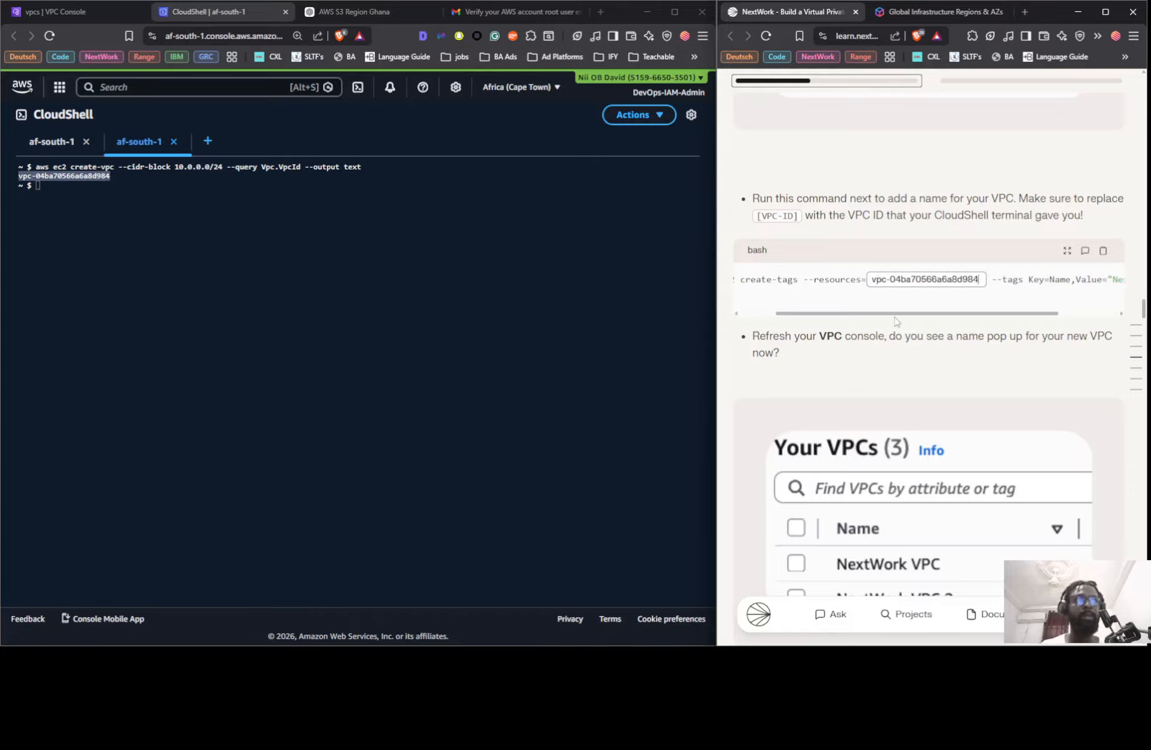
left_click(893, 309)
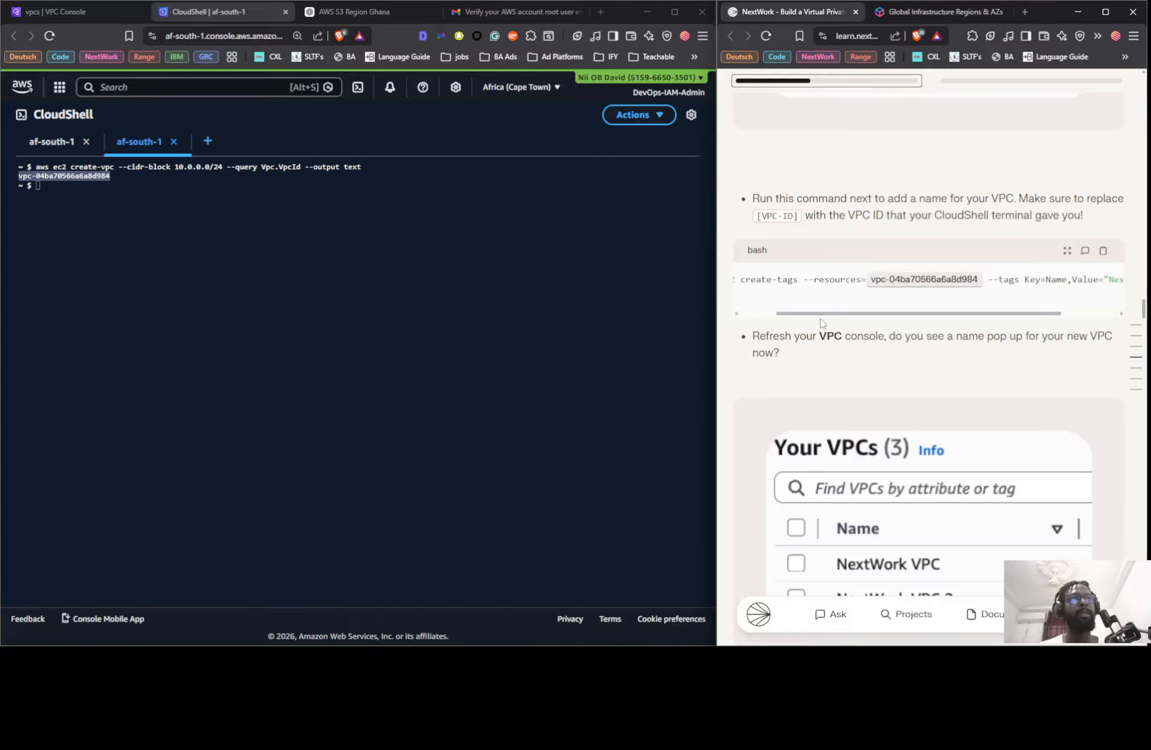
scroll(824, 320, "left", 3)
- Begin a terminal command reading aws ec2 create-tags --resources=vpc-04ba70566a6a8d984, without running it
left_click(558, 294)
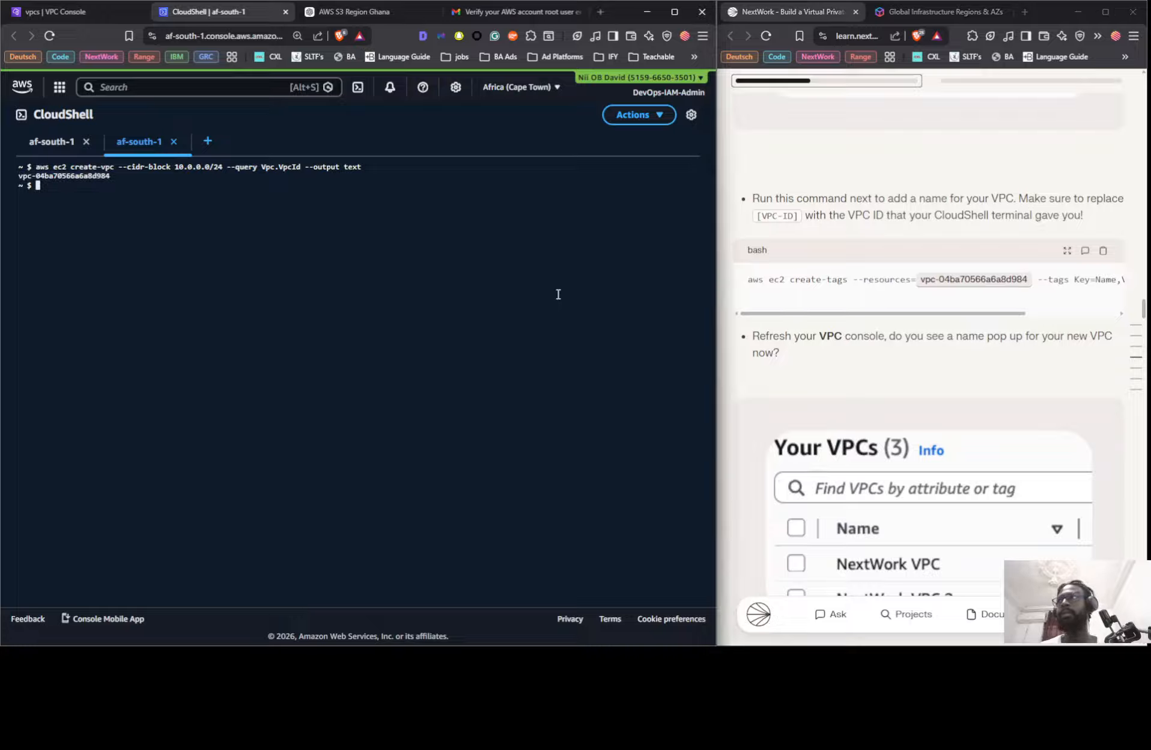
type("aws")
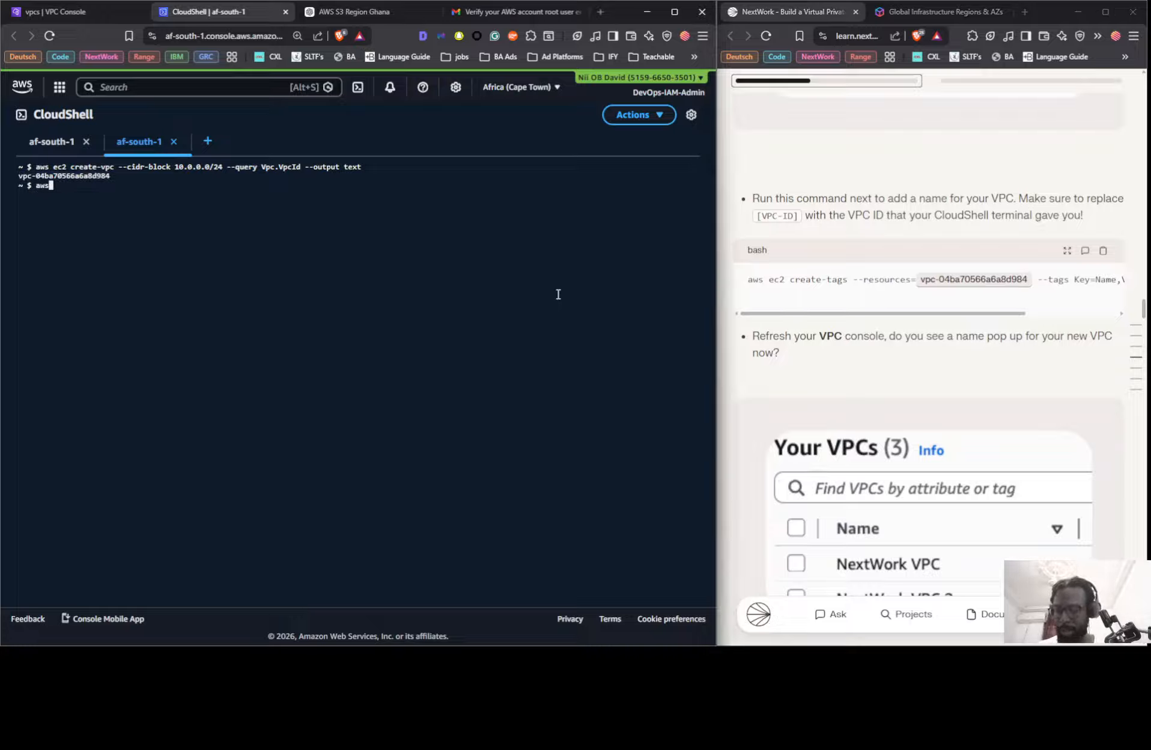
type(" ec2 ")
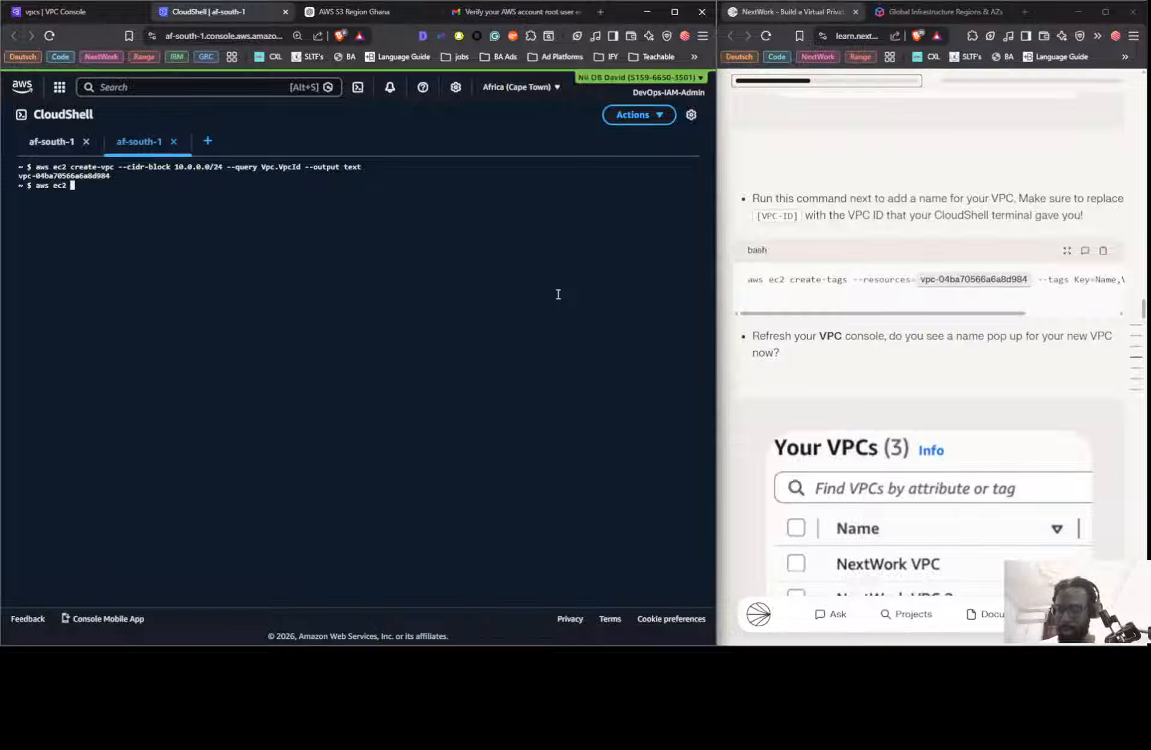
type("create")
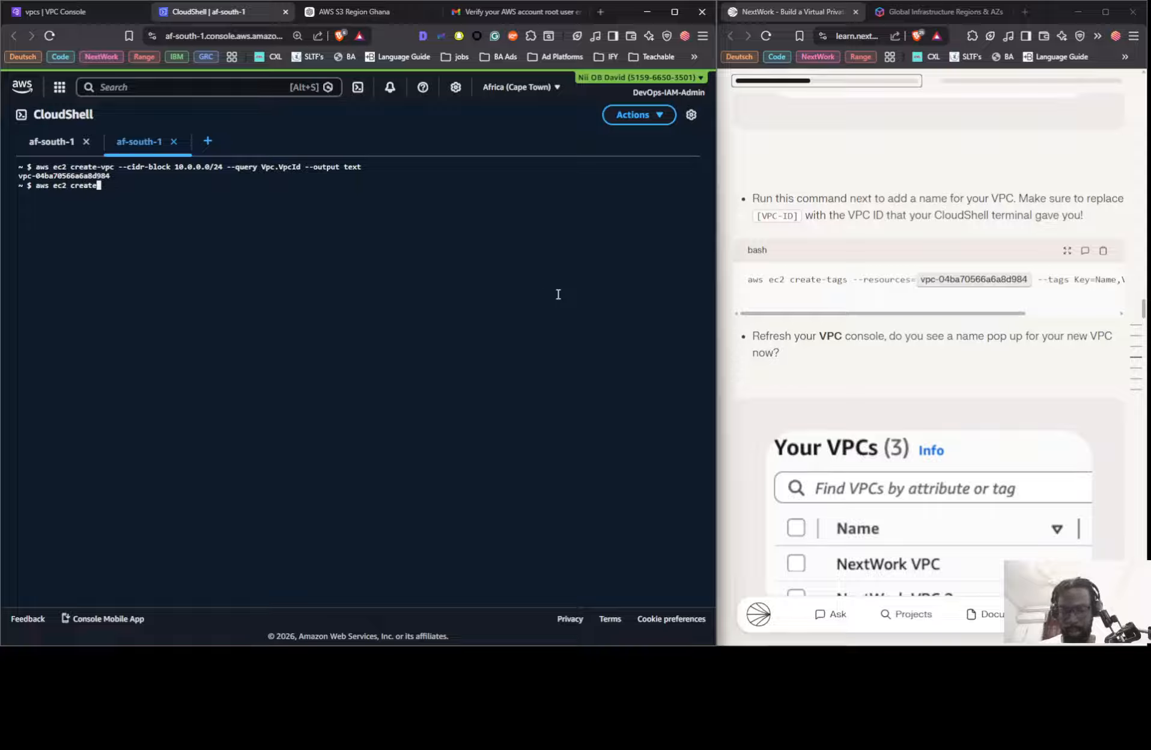
type("-tags")
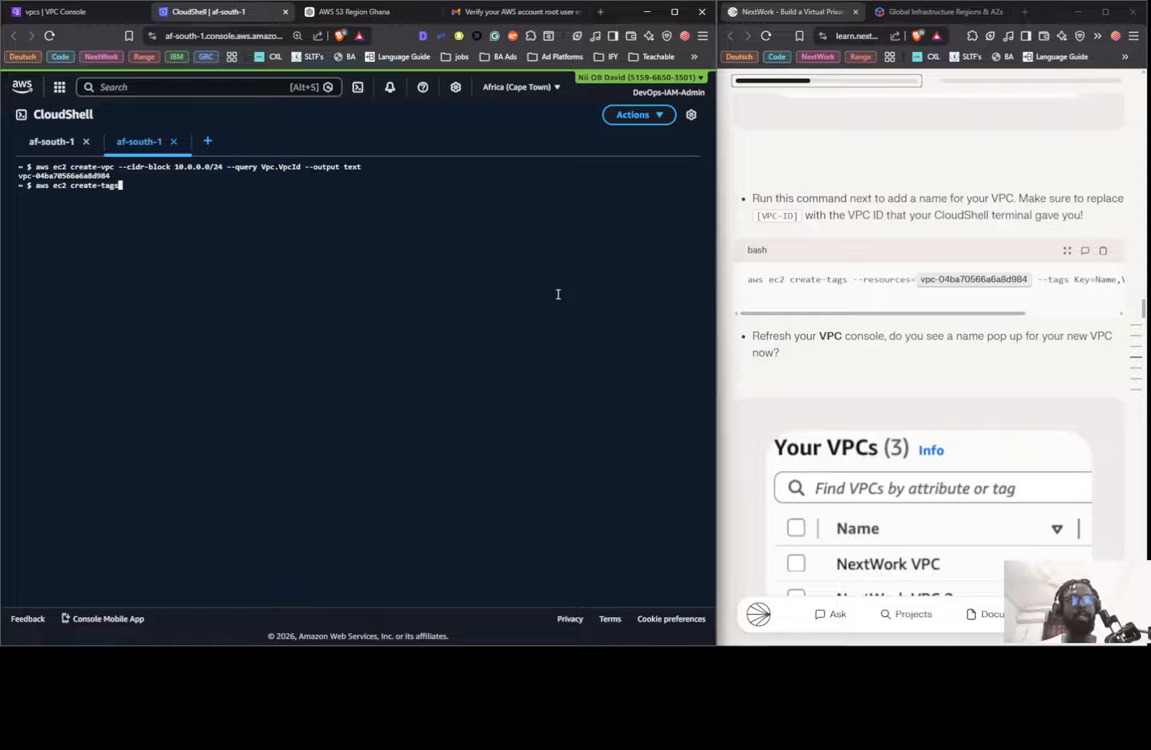
type(" --")
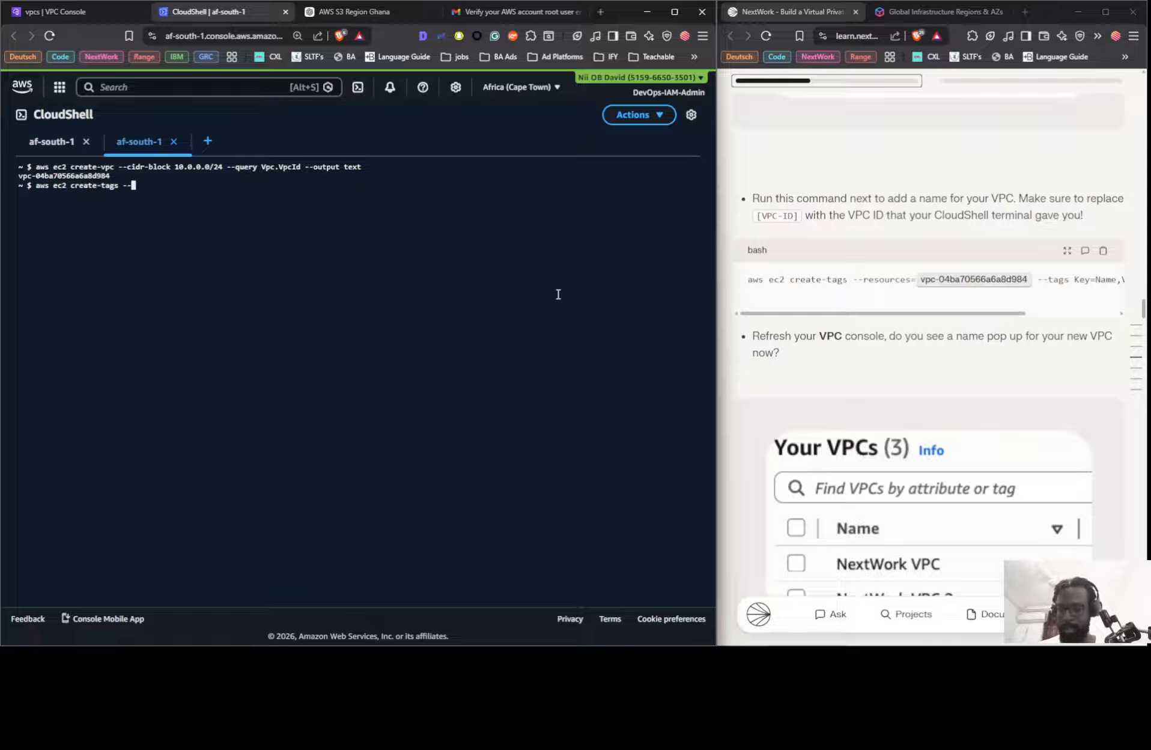
type("resources")
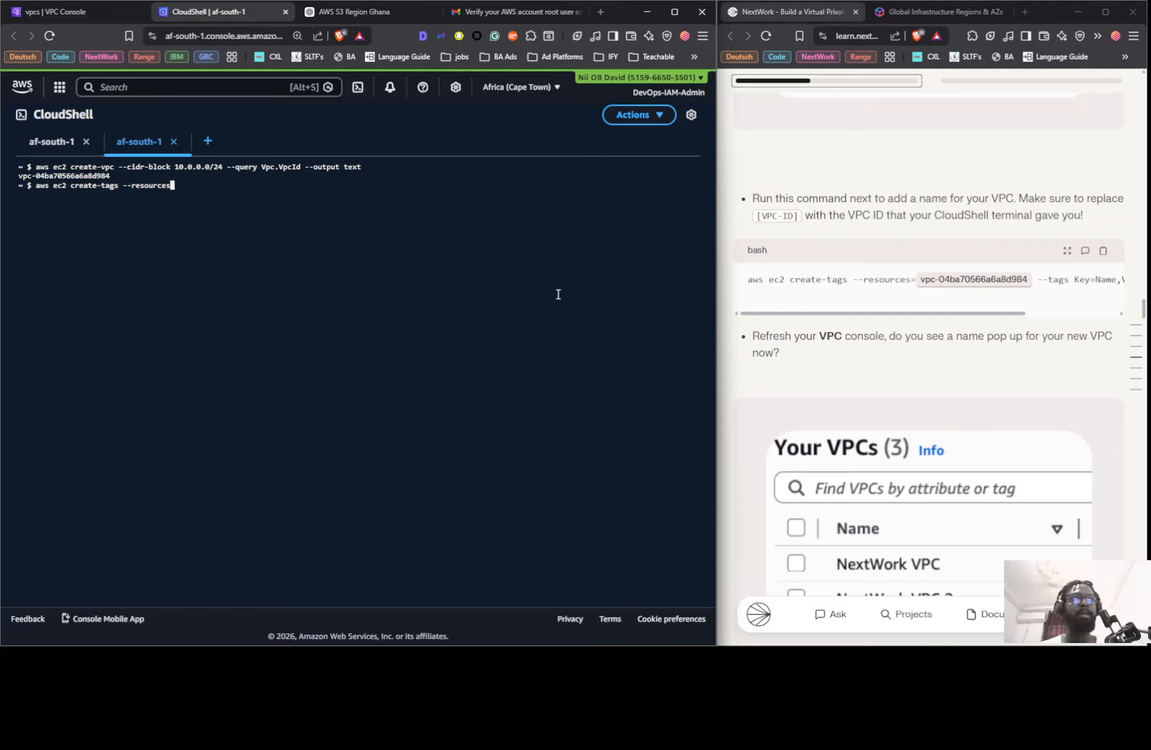
type("=")
type("vpc-04ba70566a6a8d984")
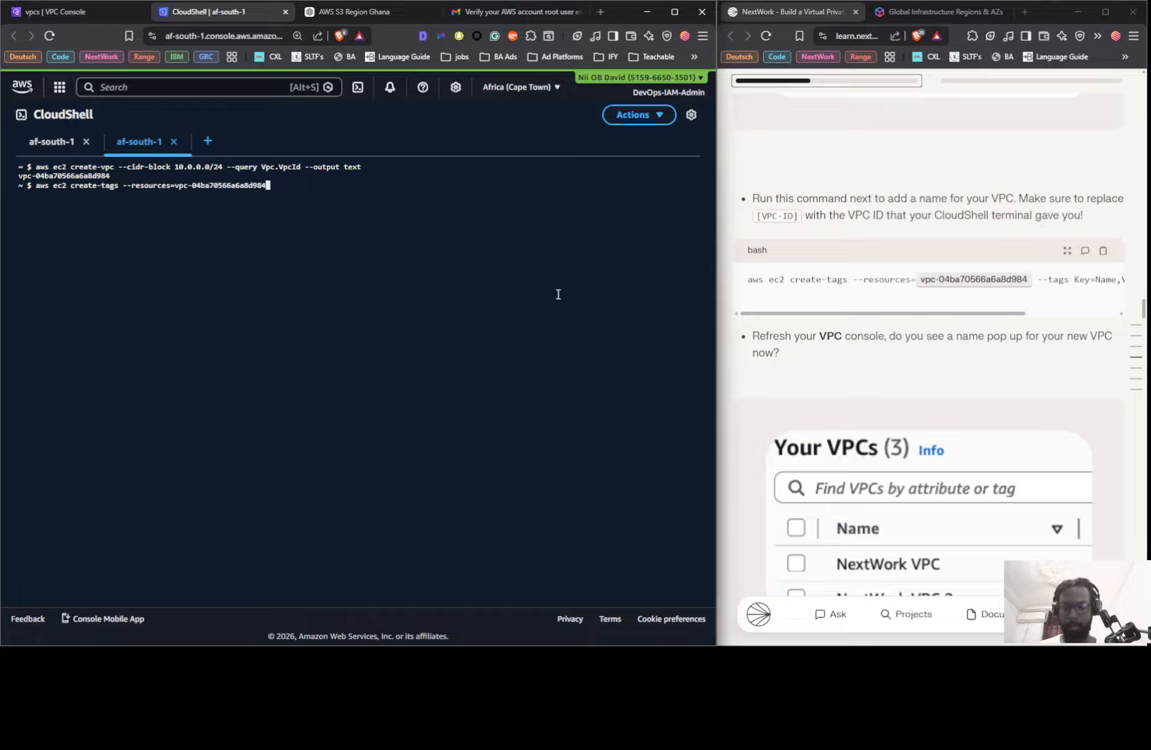
- Complete the create-tags command with --tags Key=Name,Value="Nextwork VPC 2" and run it
type("--ta")
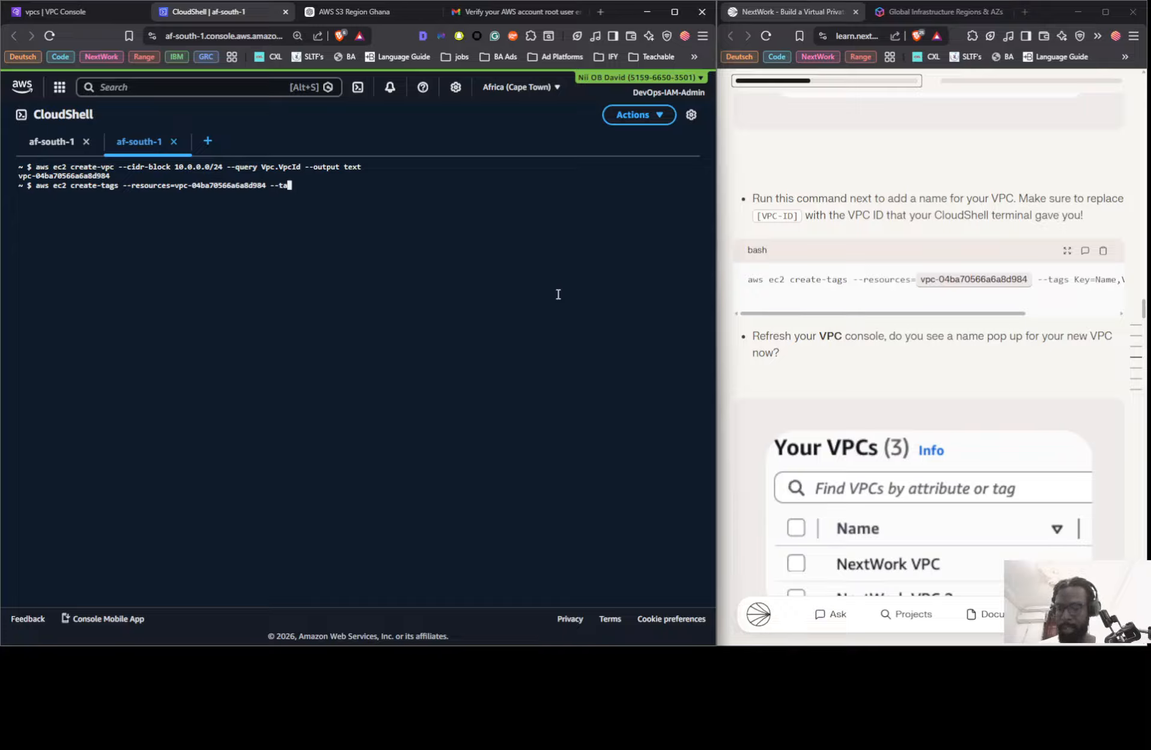
type("gs")
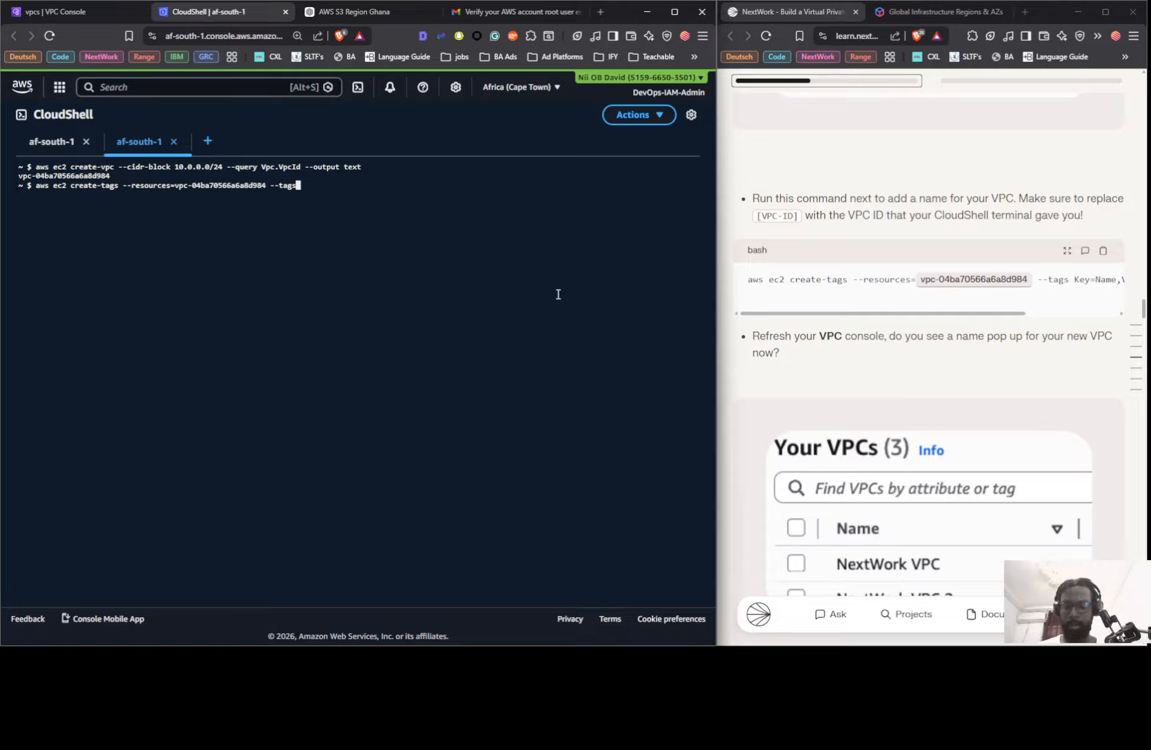
type(" Key")
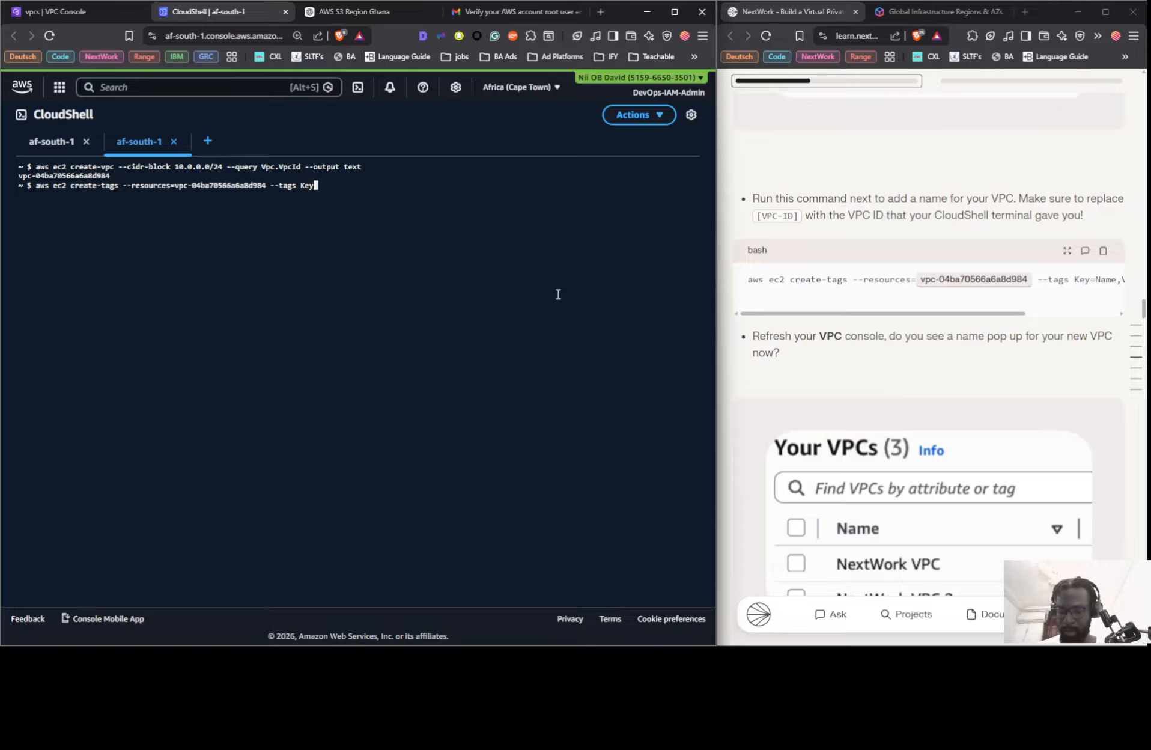
type("=Name")
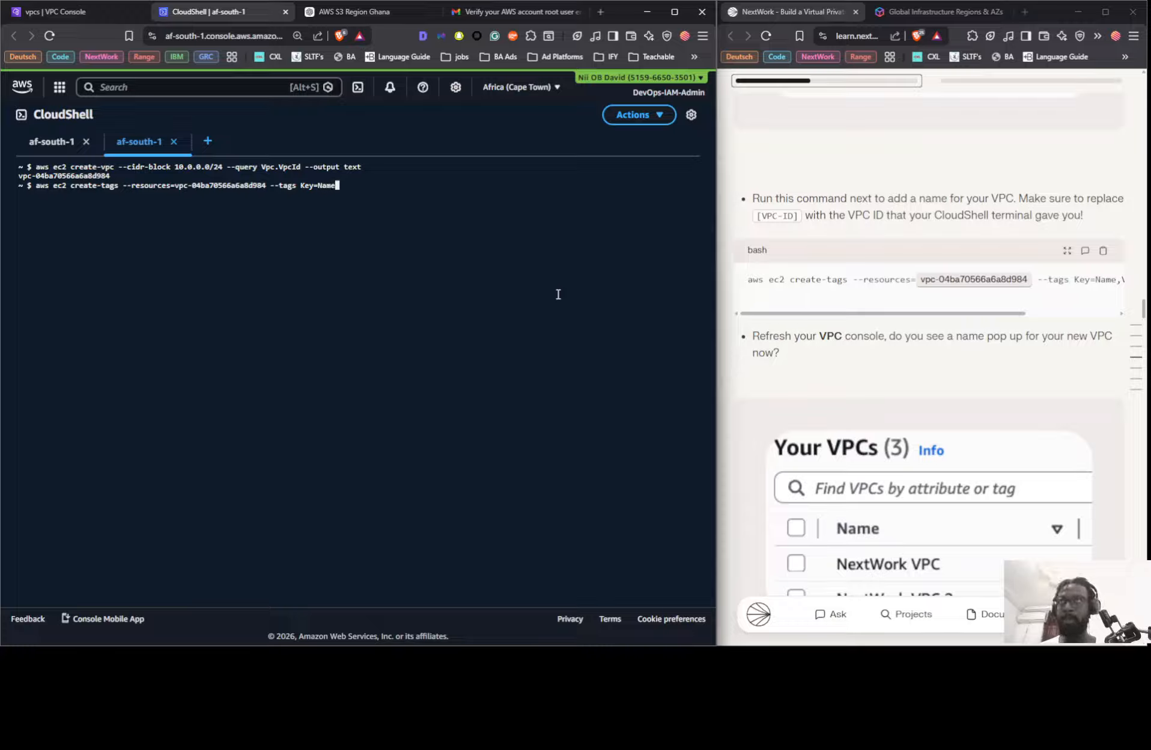
type(",Vale=")
key("BackSpace")
key("BackSpace")
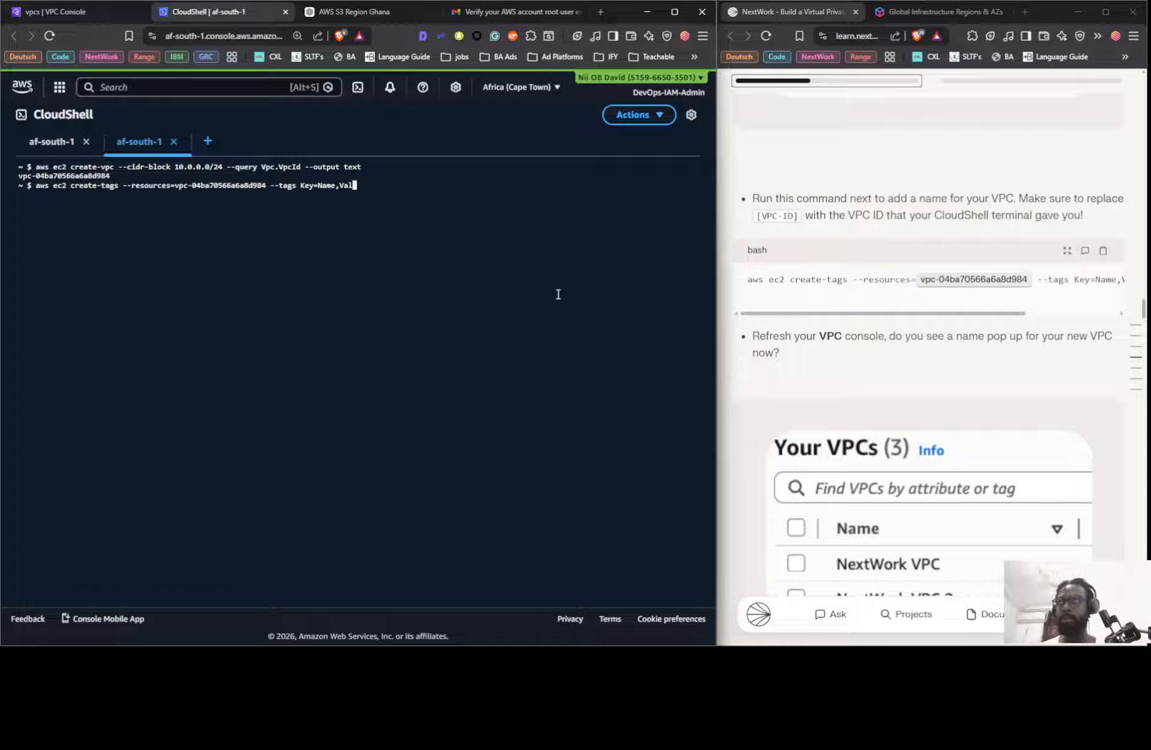
type("ue=")
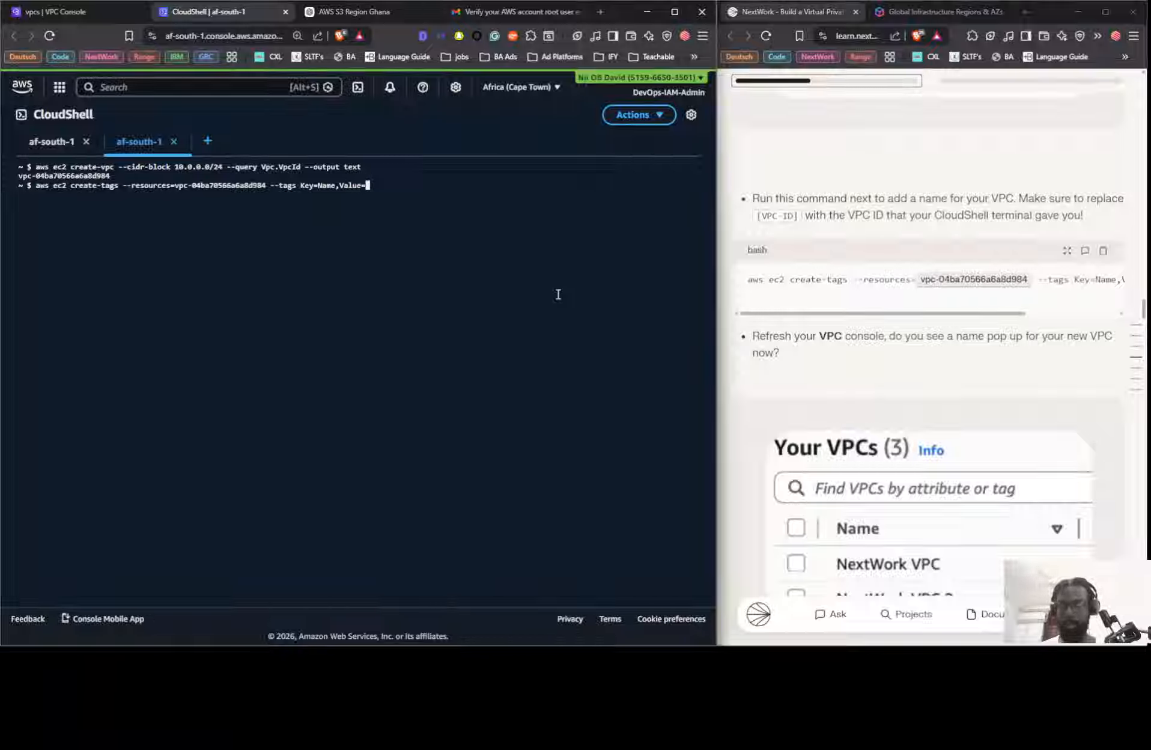
type("\"")
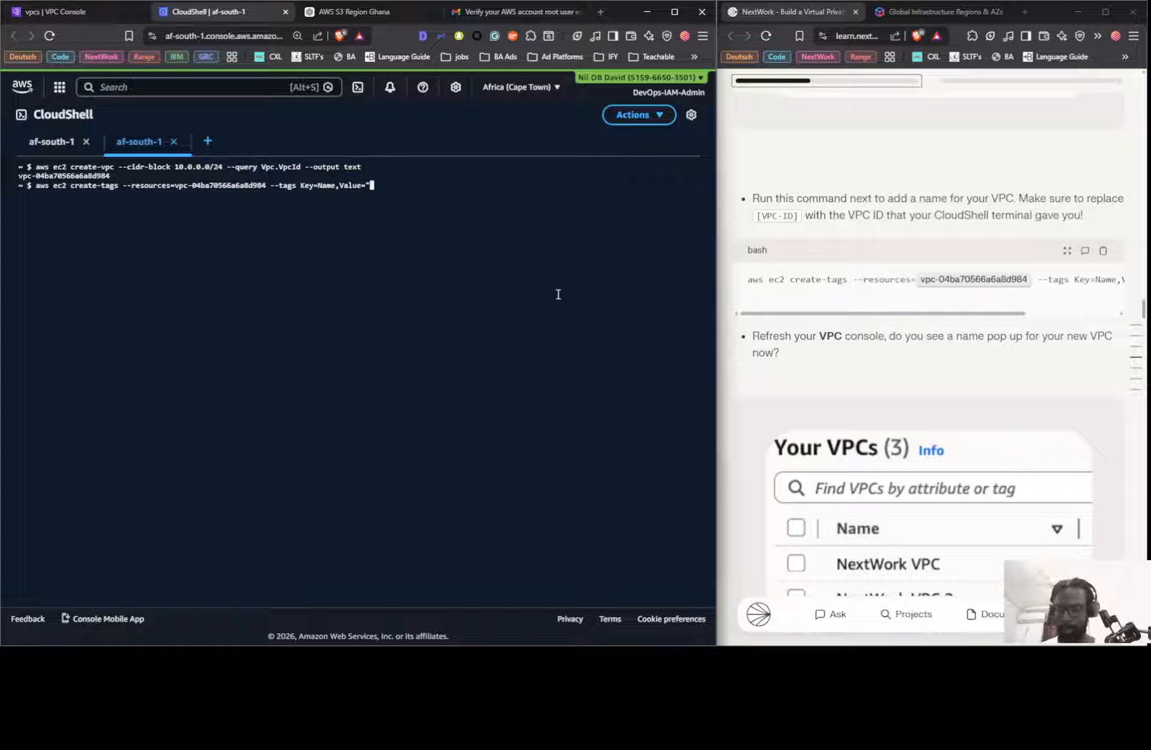
type("Next")
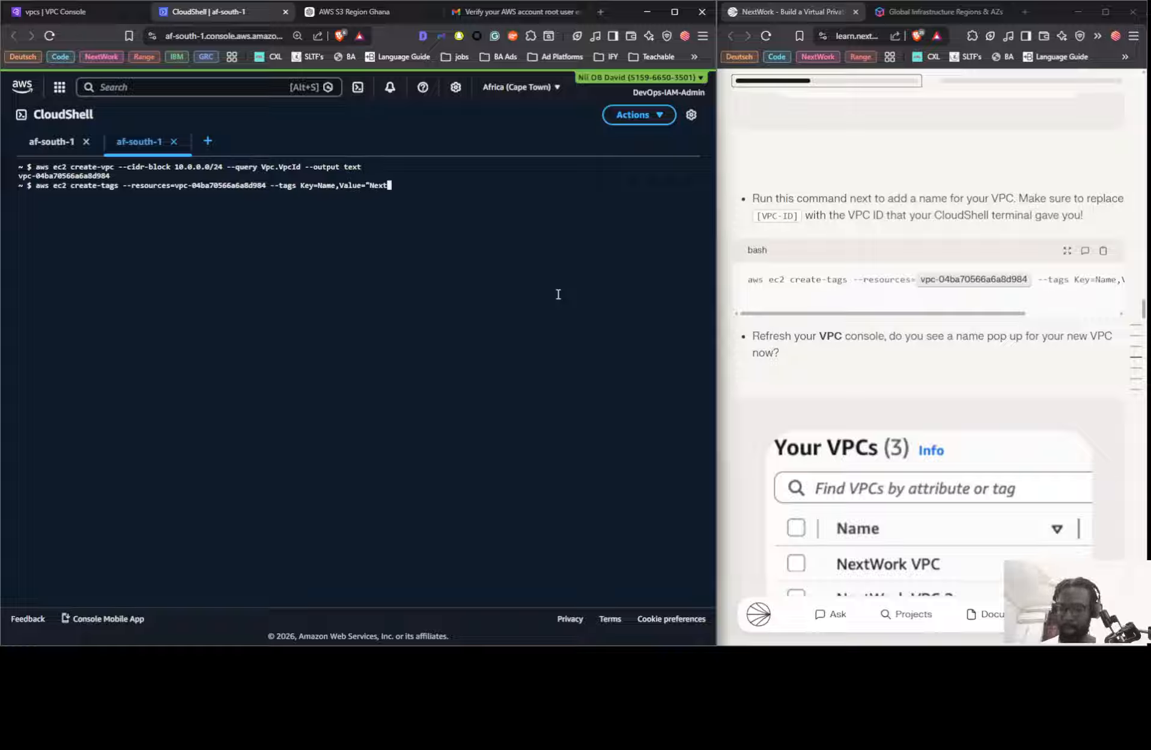
type("work VPC 2\"")
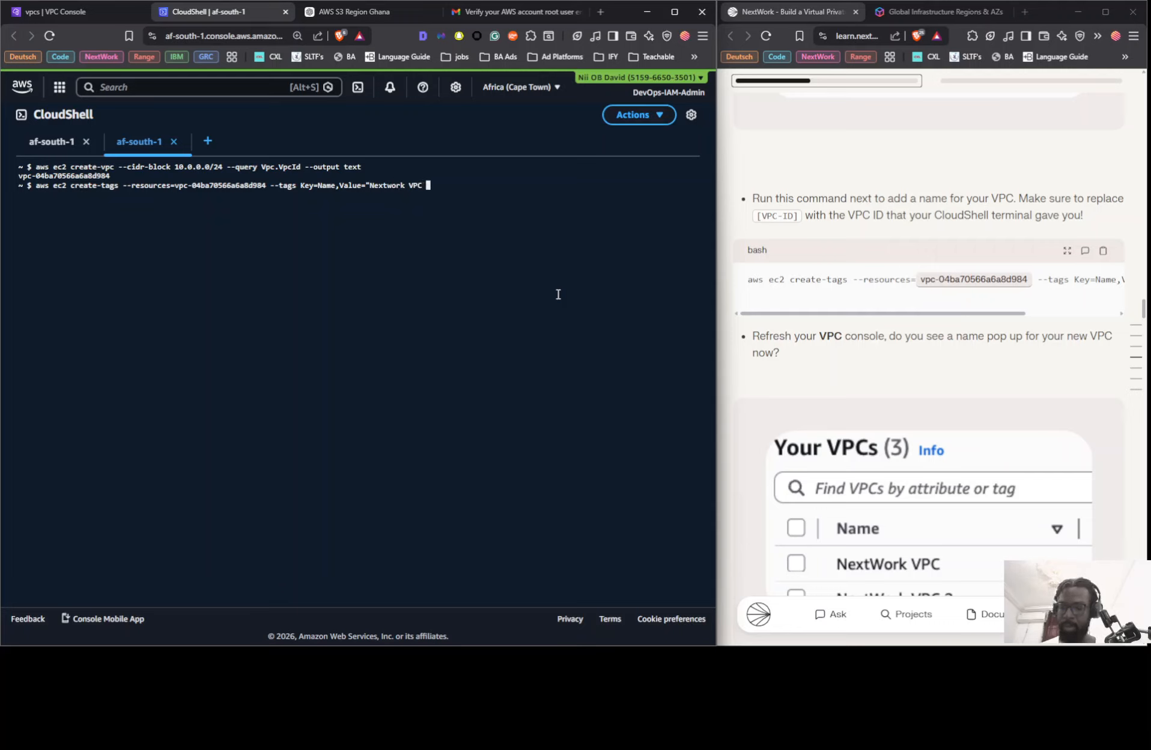
key("Return")
- Check the guide's full create-tags command, and refresh the list of VPCs in the VPC console
scroll(945, 295, "right", 3)
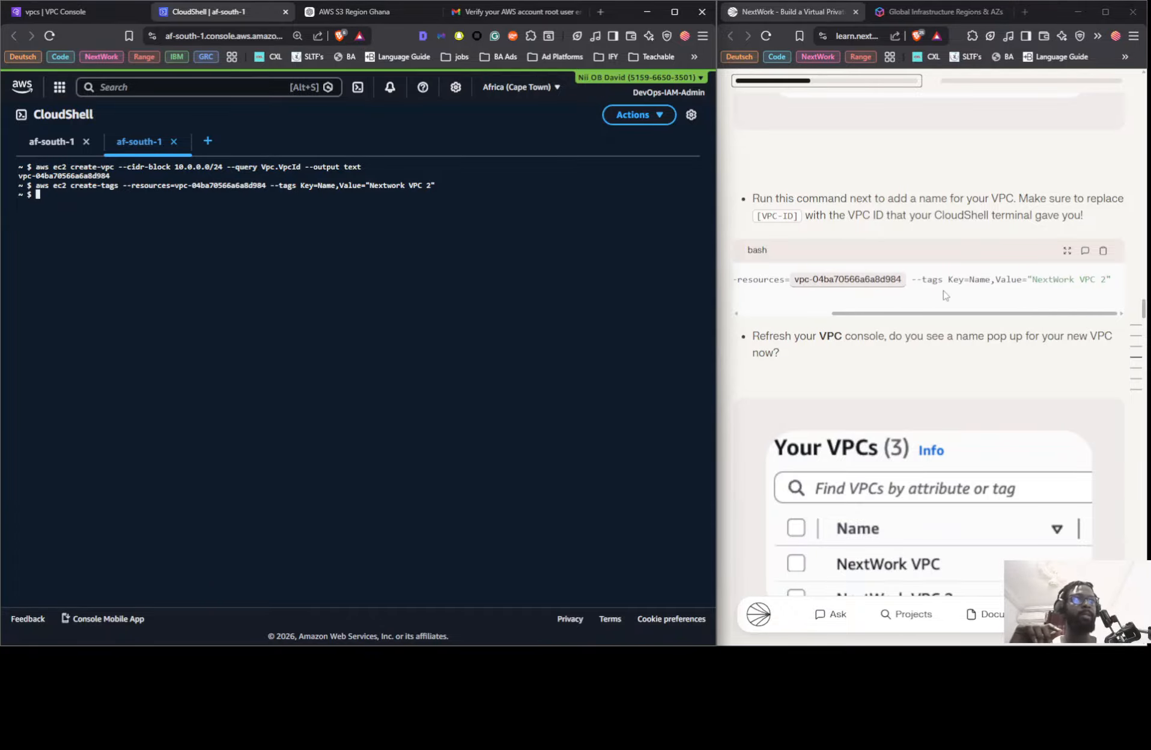
scroll(944, 295, "left", 4)
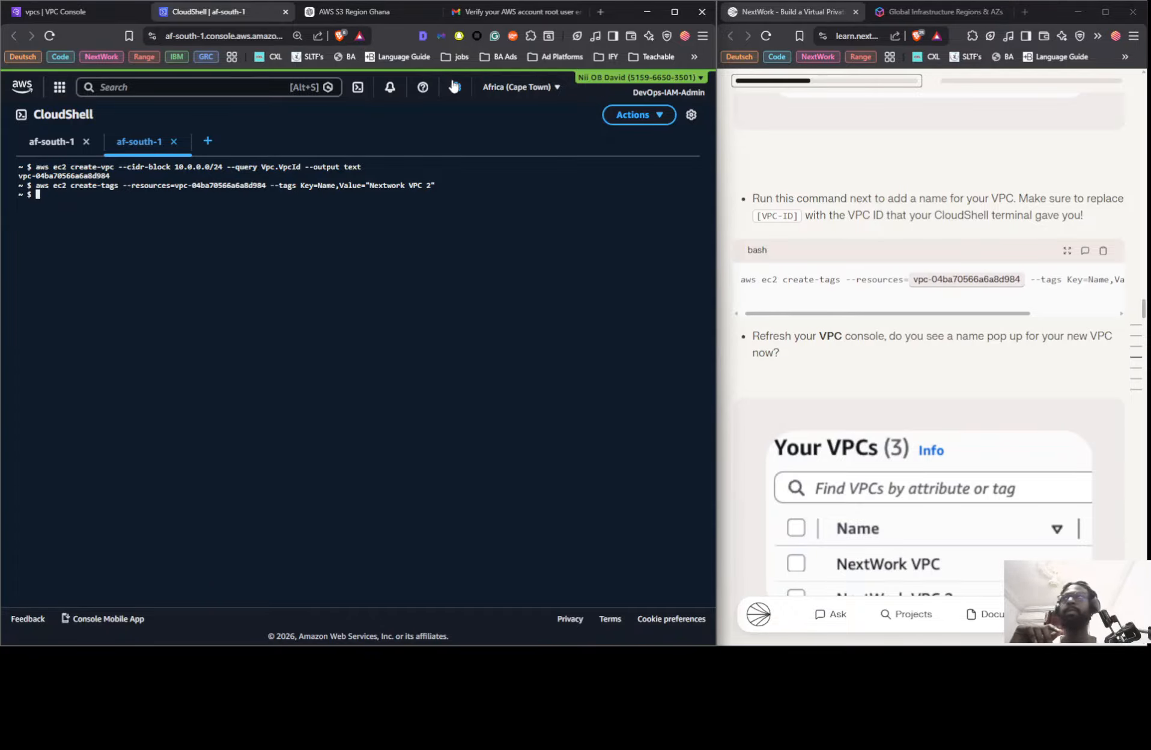
left_click(56, 12)
left_click(558, 143)
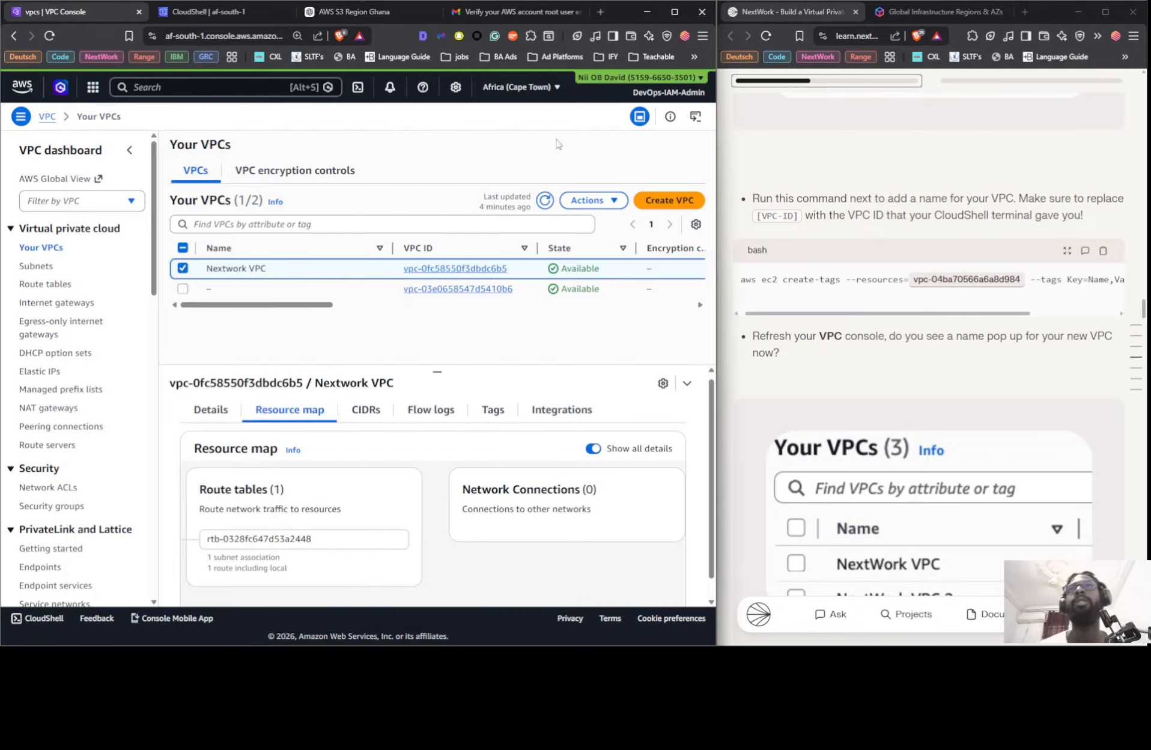
left_click(545, 204)
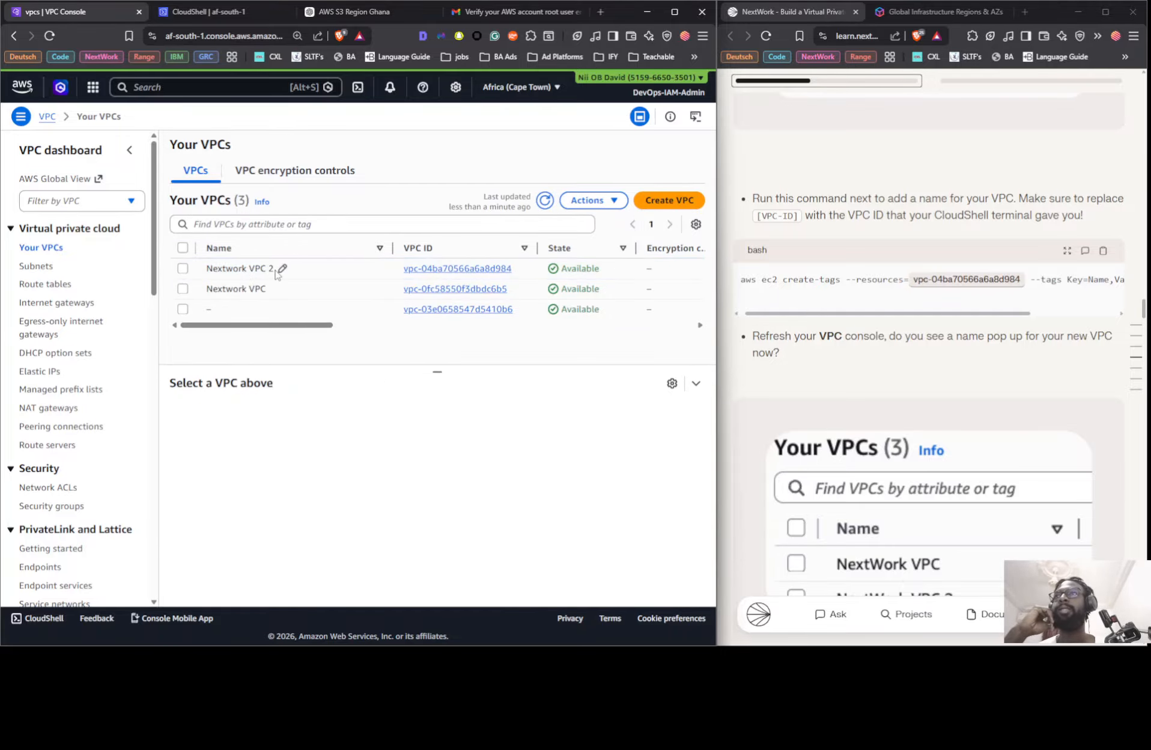
- Examine the columns of the VPC list, including Tenancy and Default VPC, and return to the Name column
scroll(411, 281, "right", 5)
scroll(408, 280, "right", 6)
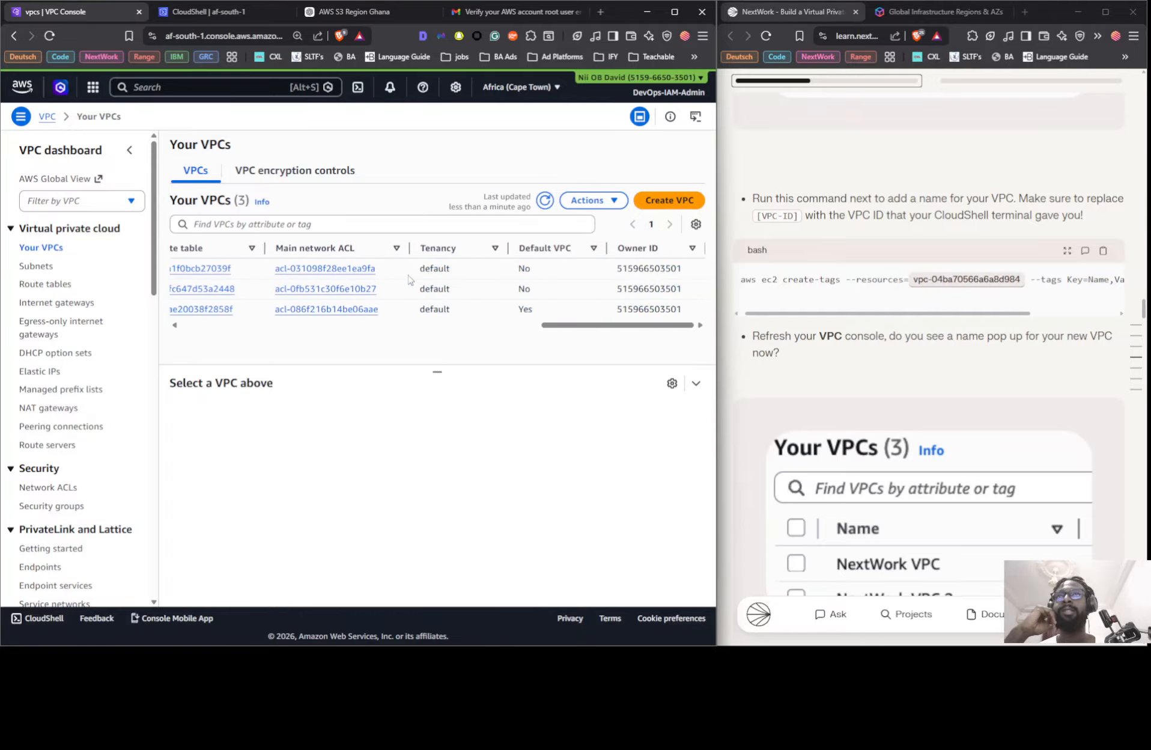
scroll(409, 280, "left", 2)
scroll(409, 279, "right", 2)
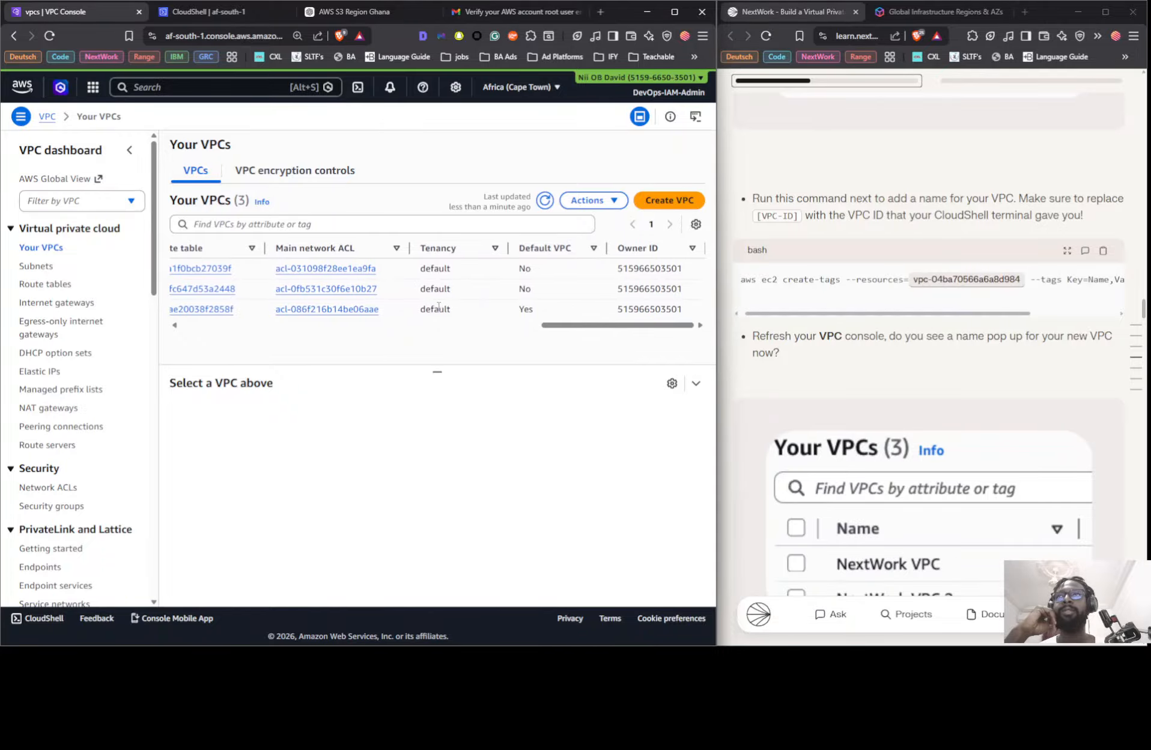
scroll(438, 311, "left", 5)
scroll(438, 312, "left", 5)
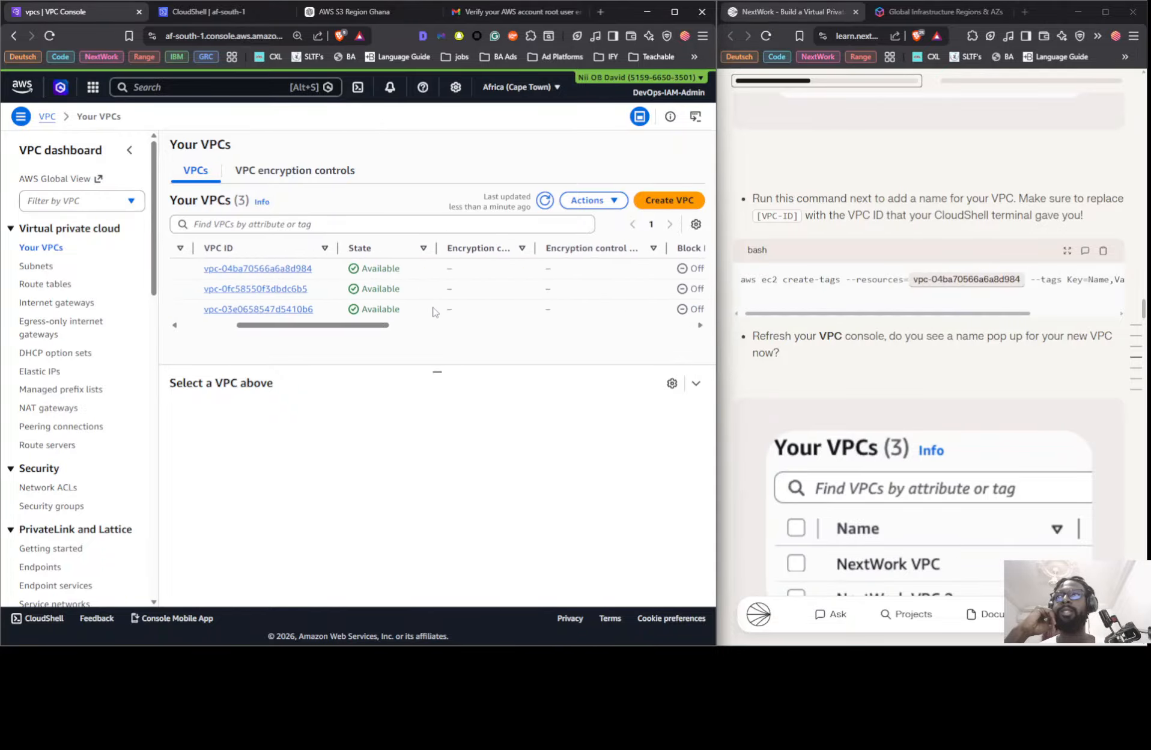
scroll(433, 314, "right", 6)
scroll(434, 314, "left", 5)
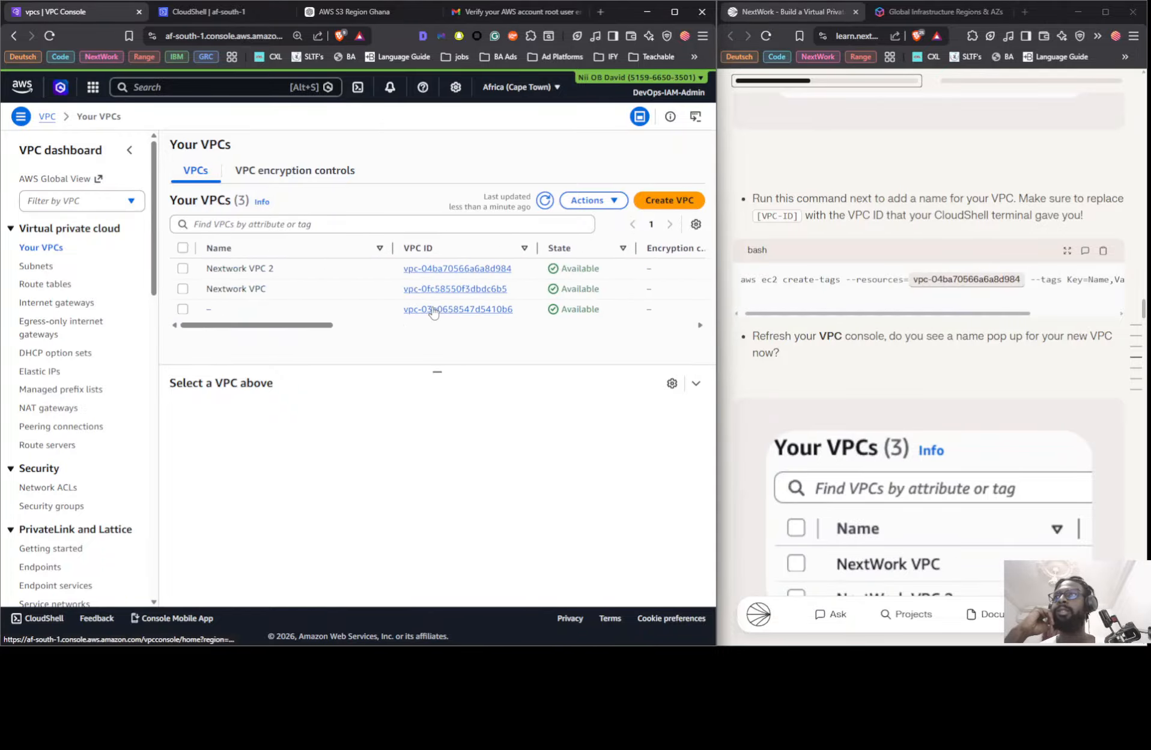
scroll(432, 307, "right", 6)
scroll(432, 307, "right", 3)
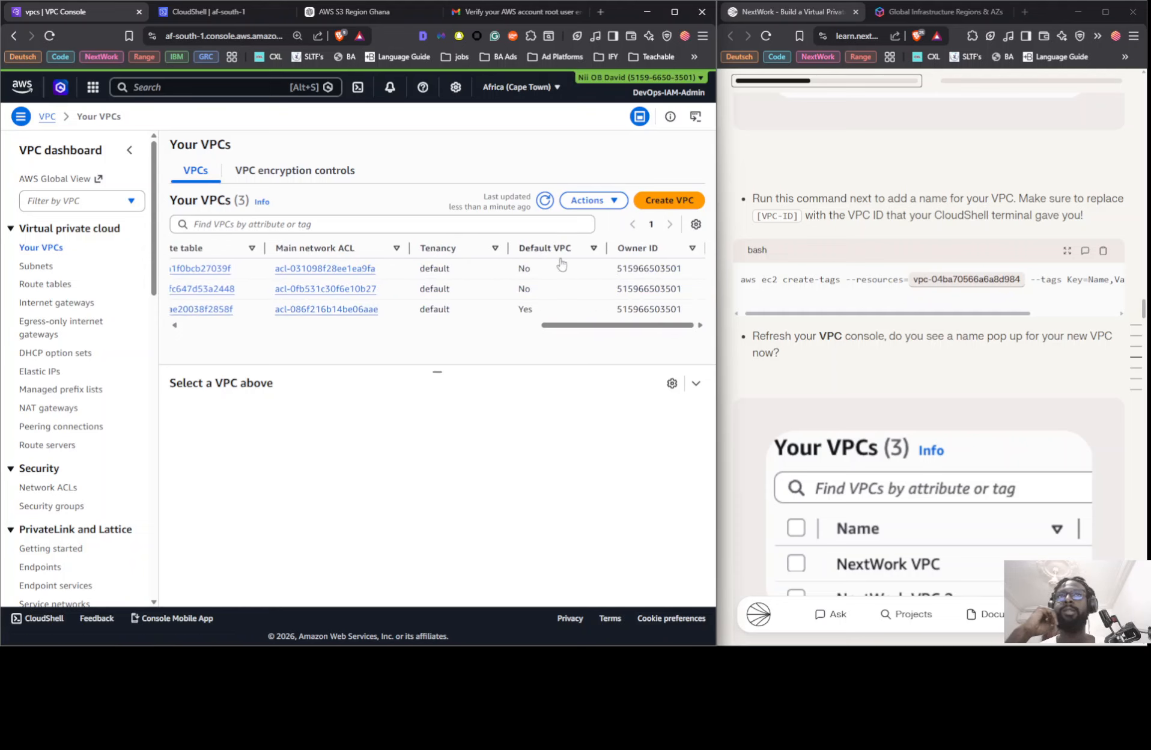
left_click_drag(553, 327, 173, 325)
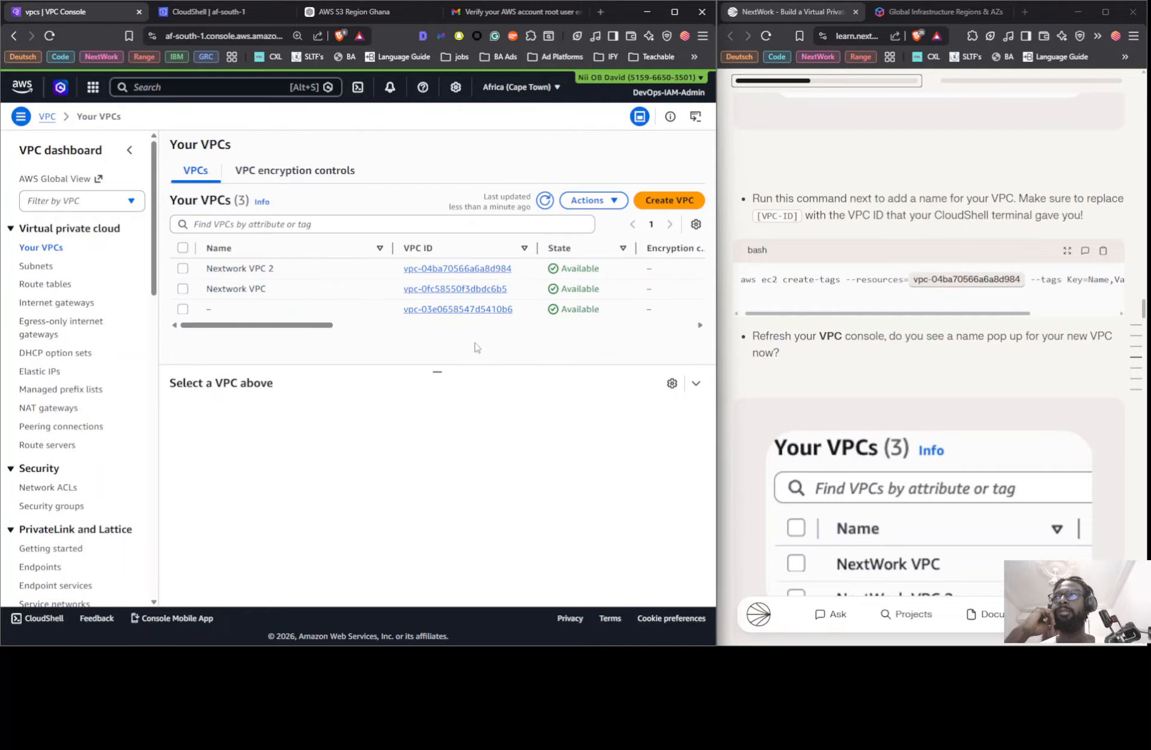
- Follow the guide to its subnet section, and in CloudShell try to create a subnet with aws ec2 create-subnet --vpc-id vpc-04ba70566a6a8d984
scroll(829, 352, "down", 1)
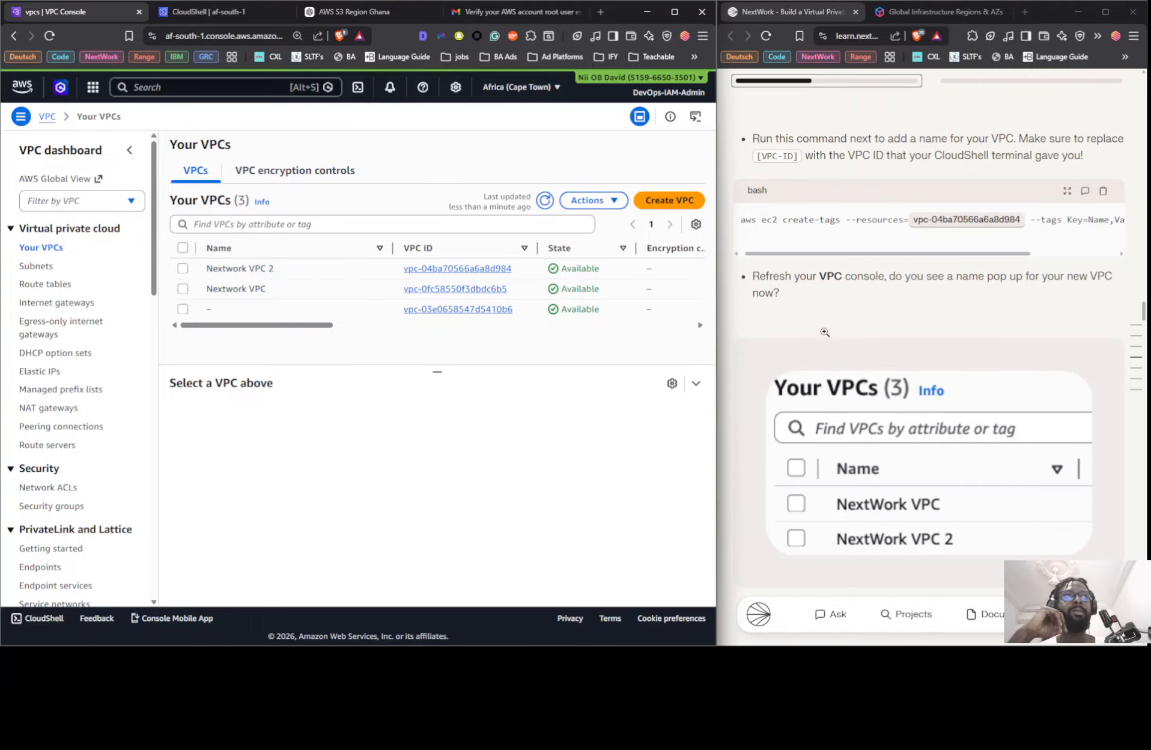
scroll(782, 281, "down", 7)
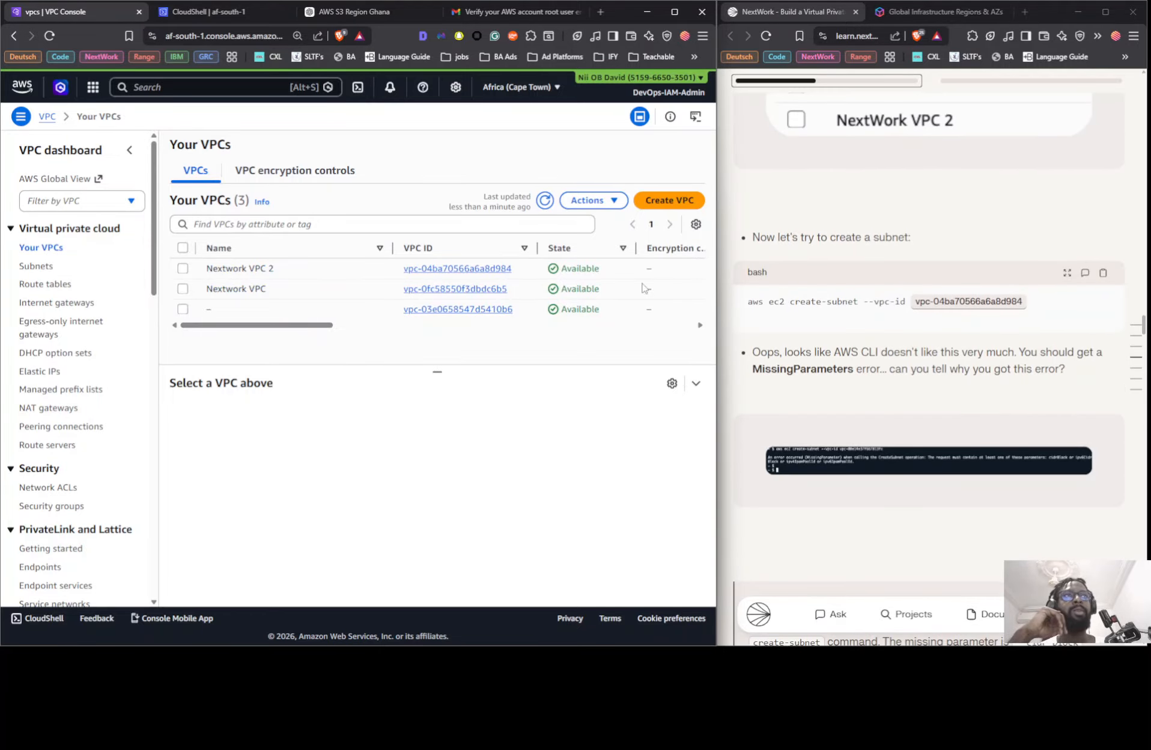
left_click(206, 13)
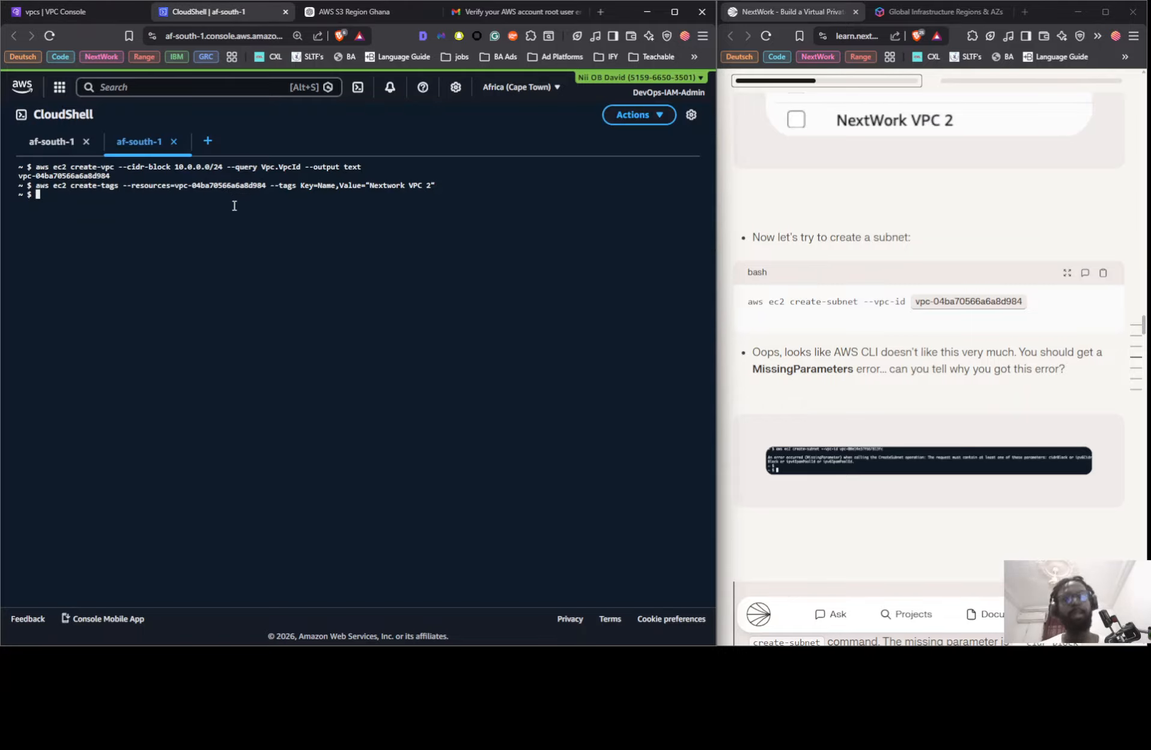
type("aws")
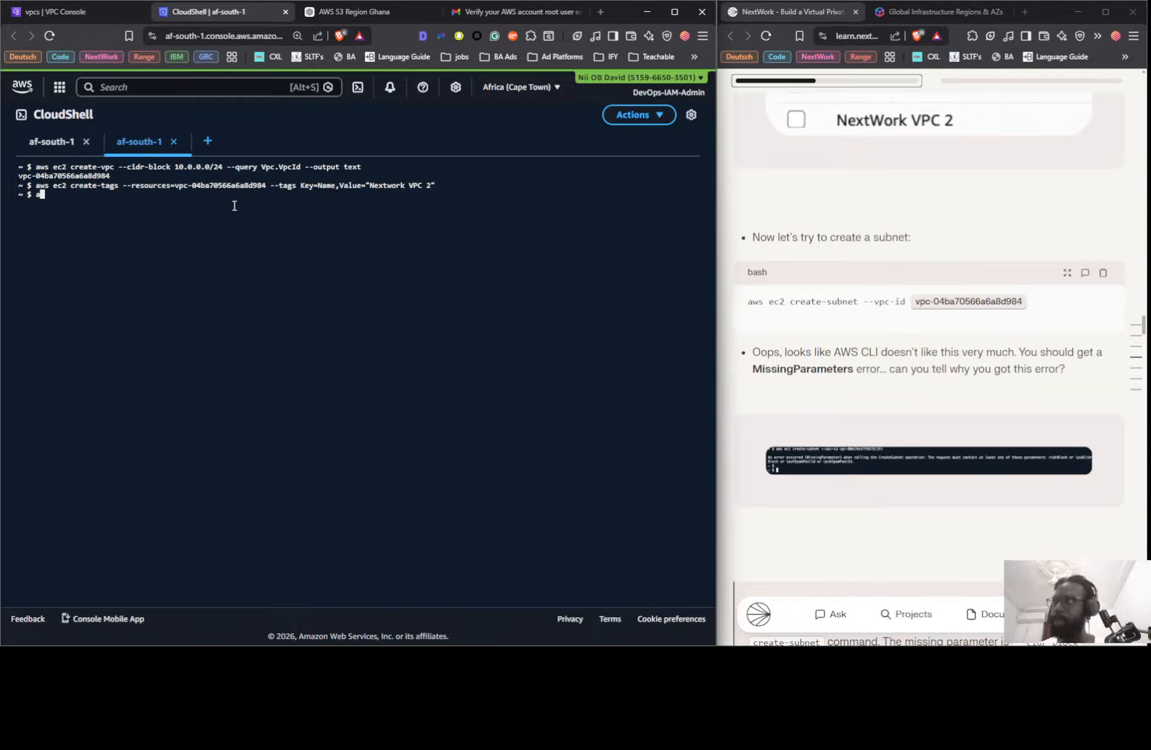
type(" e")
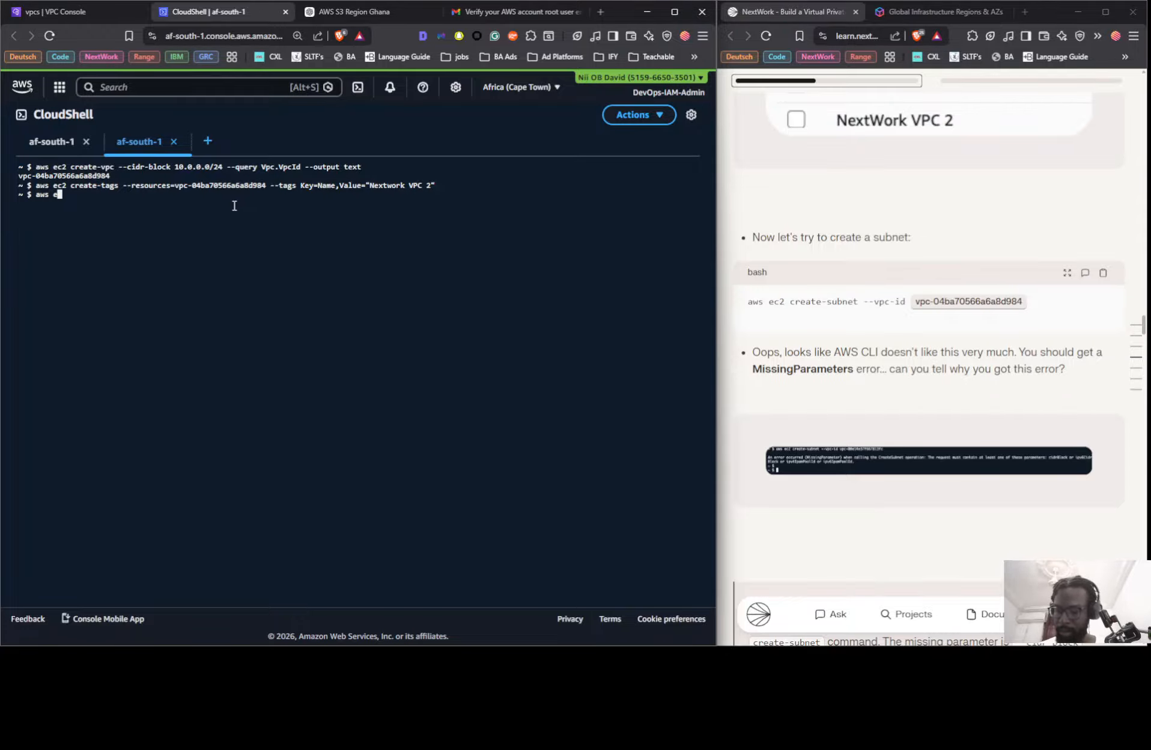
type("c2 create-")
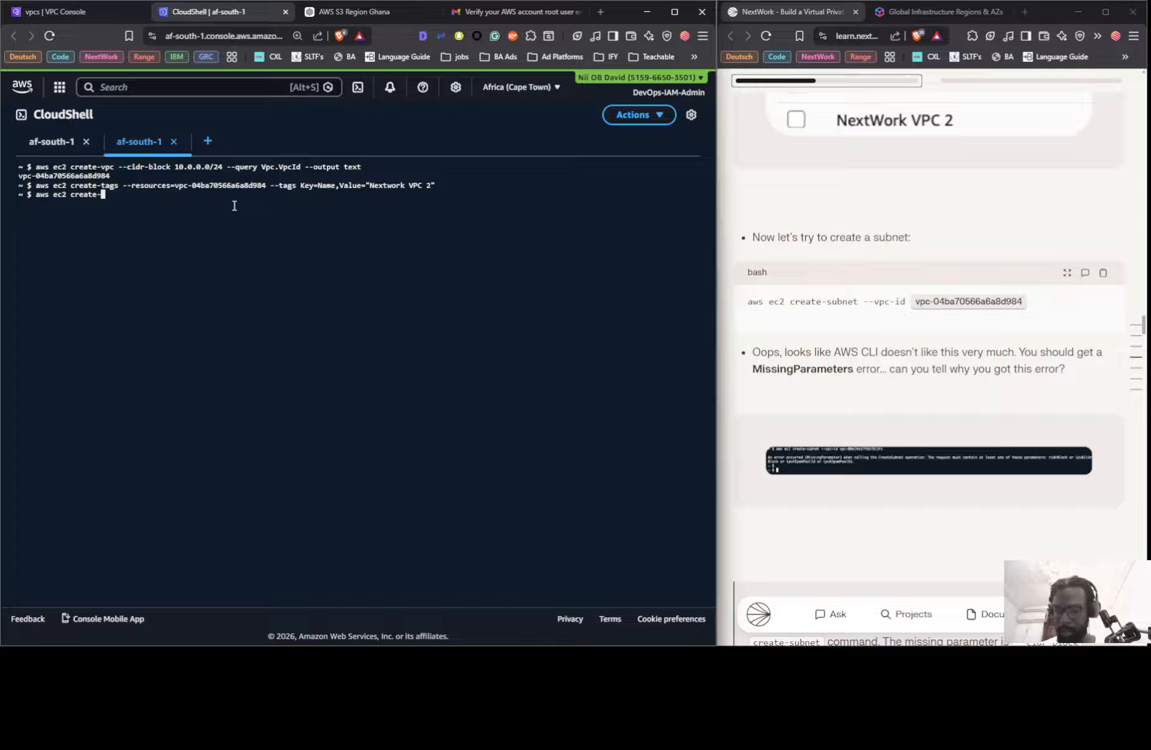
type("subne")
type("t ")
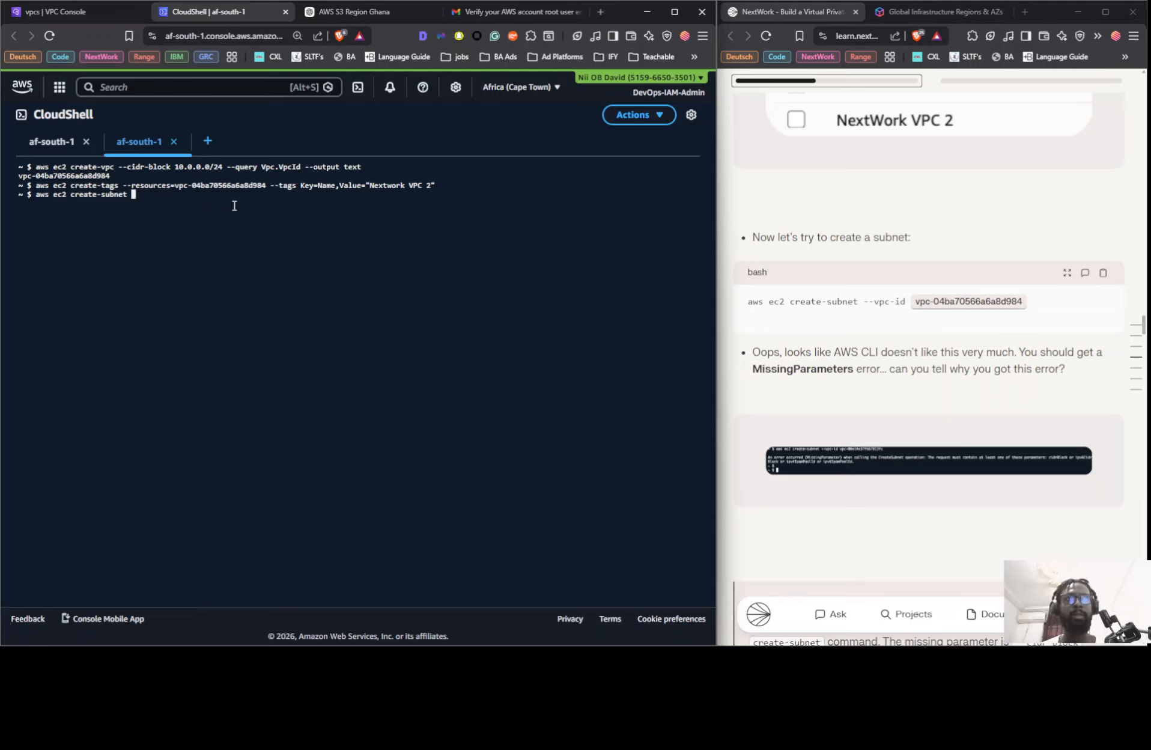
type("--")
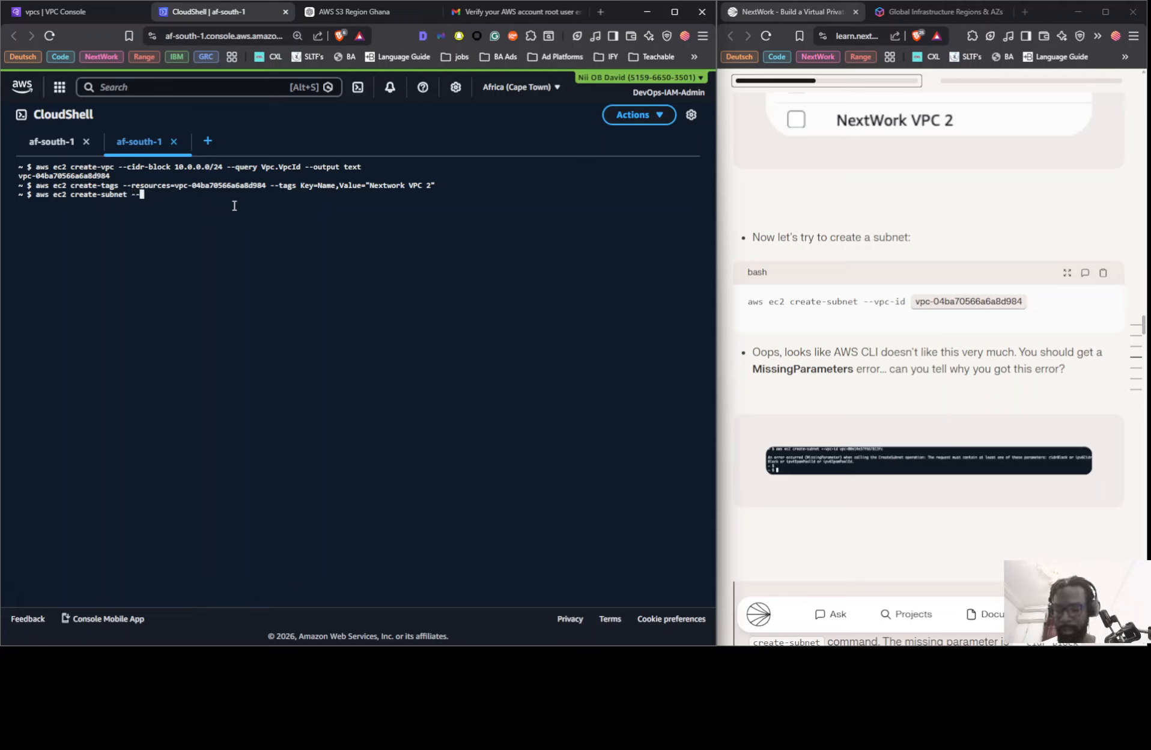
type("vpc")
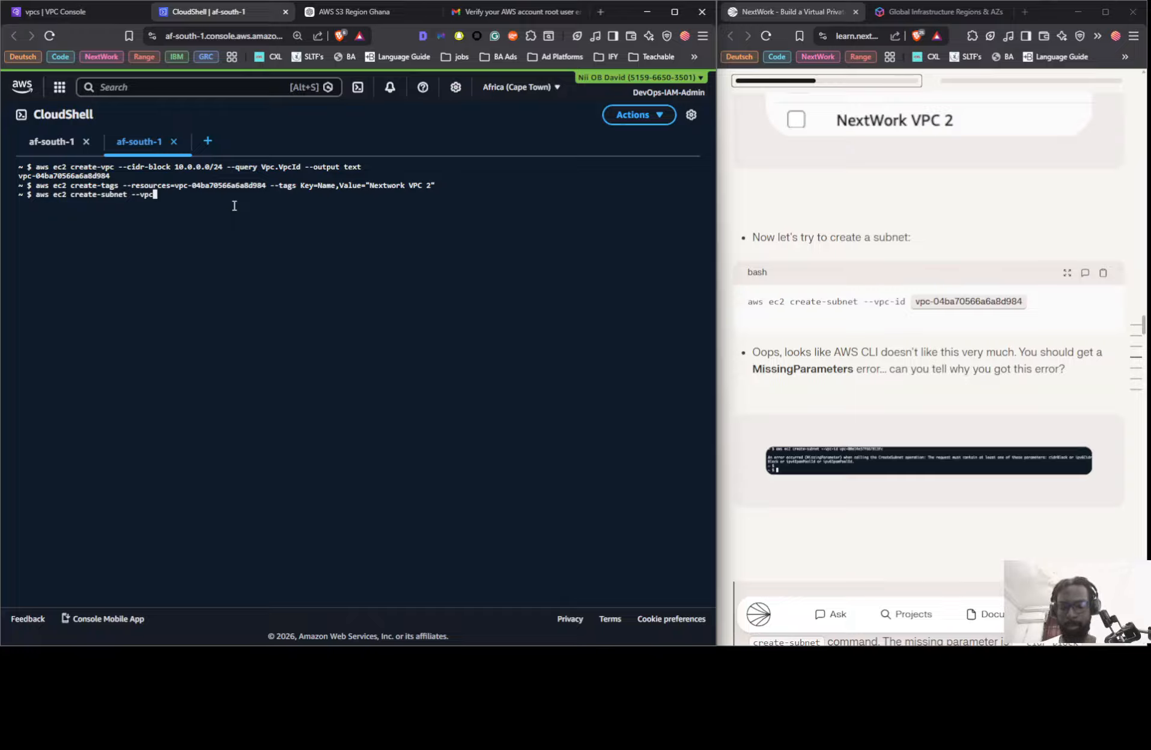
type("-id")
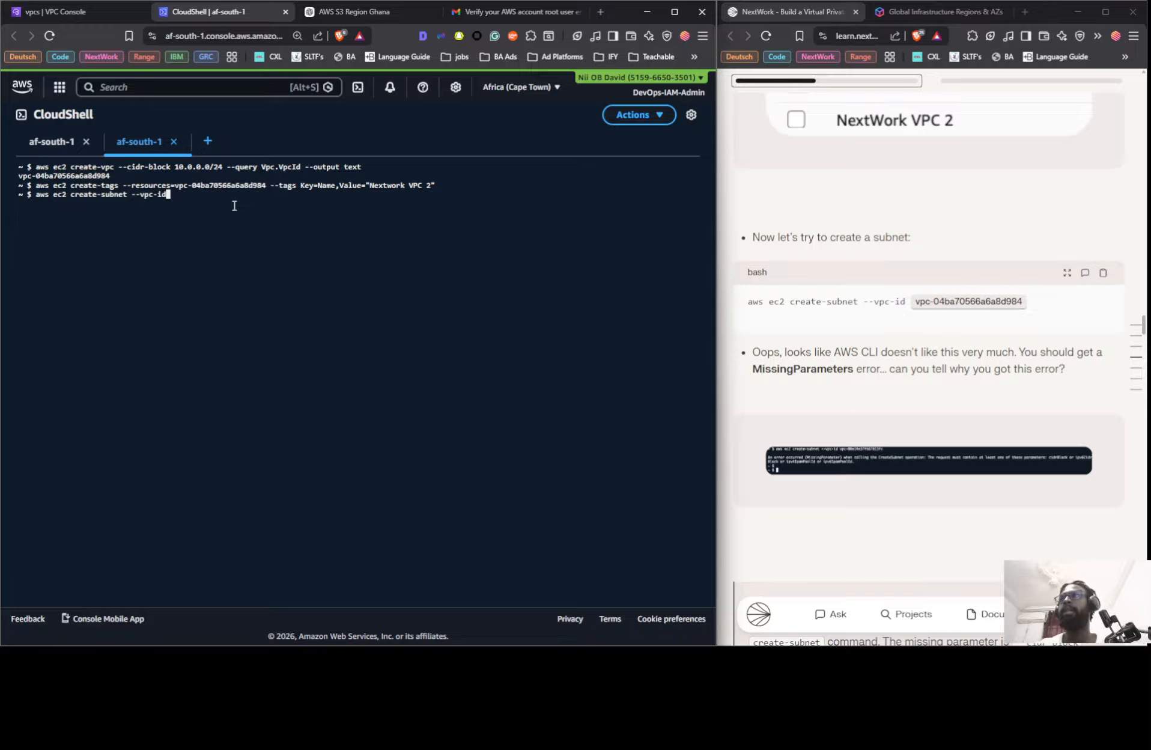
type("vpc-04ba70566a6a8d984")
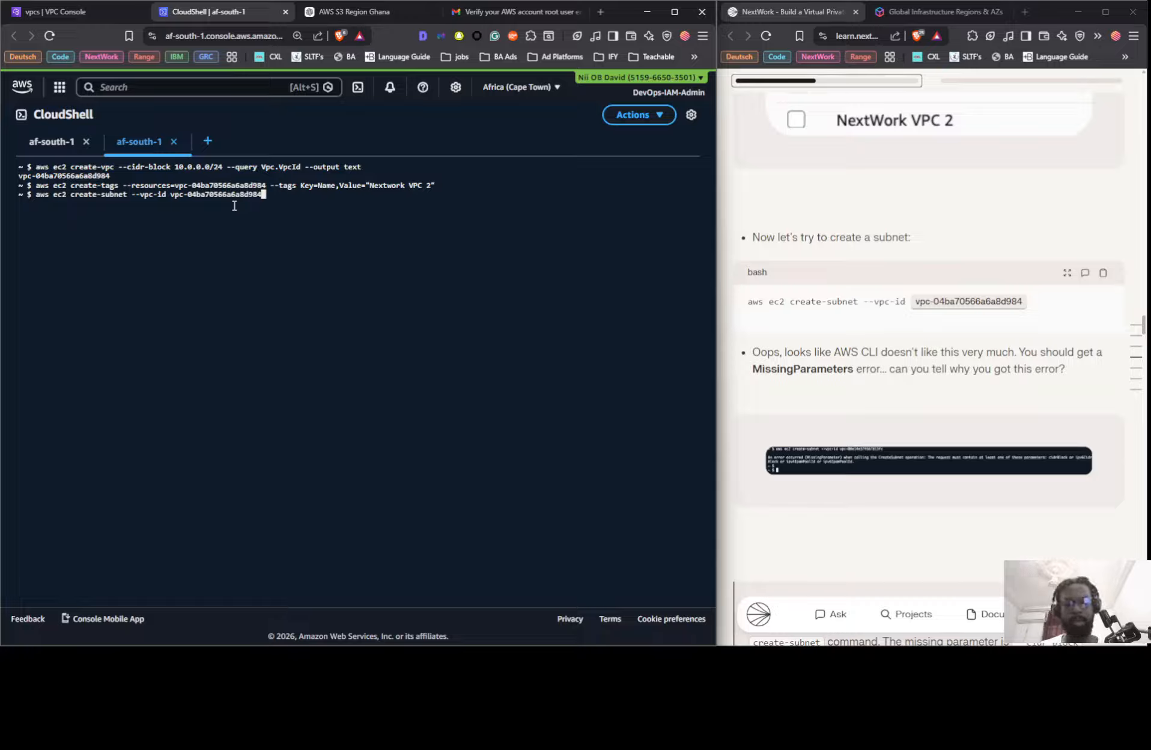
key("Return")
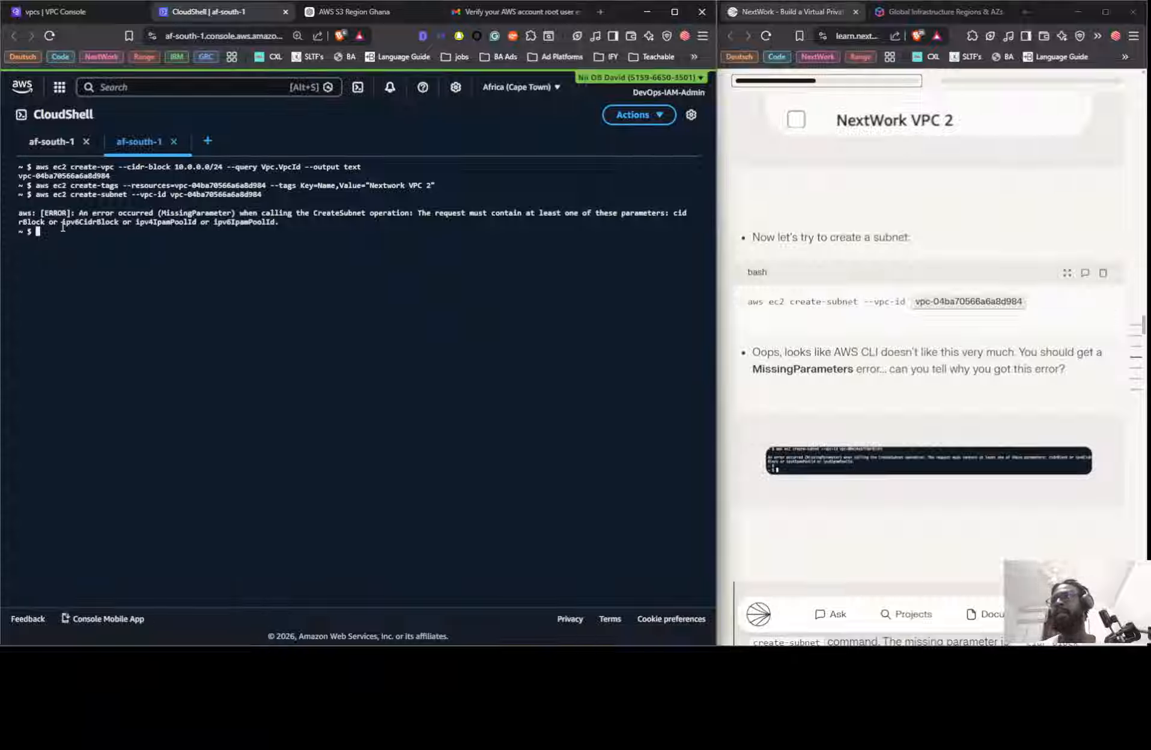
- Recall the create-subnet command in the terminal and append --cidr-block 10.0.0.0/24 without running it
key("Up")
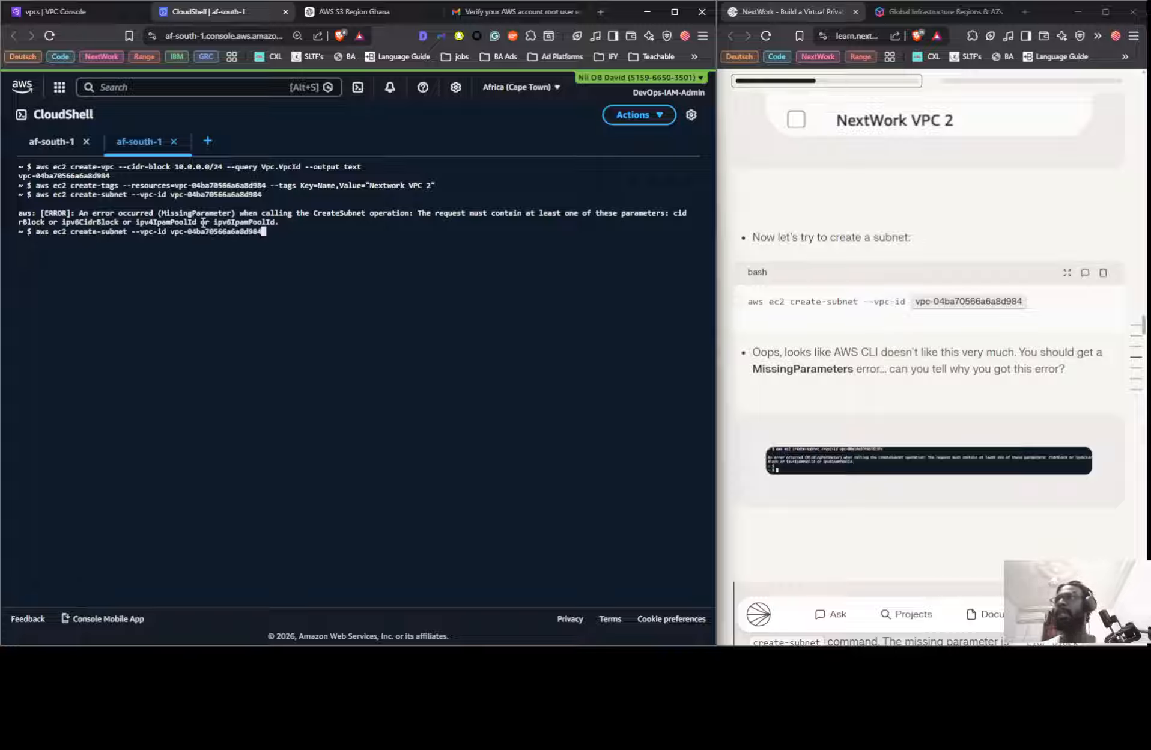
key("Left")
key("Right")
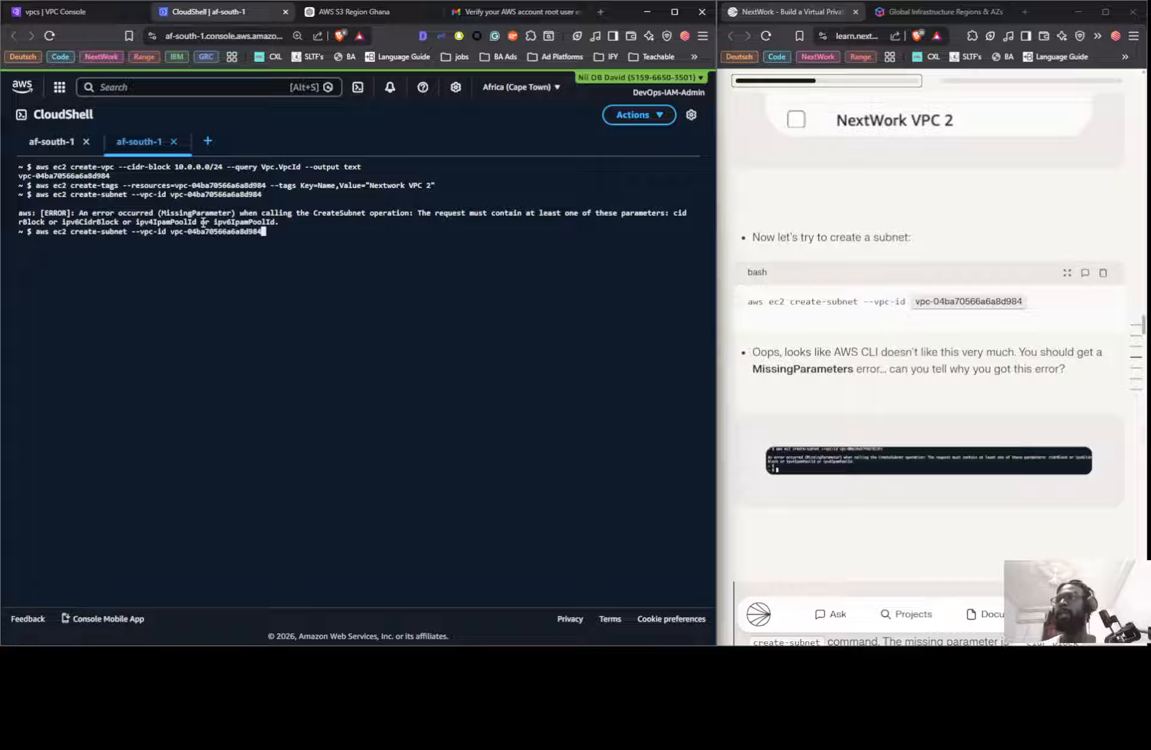
type("--")
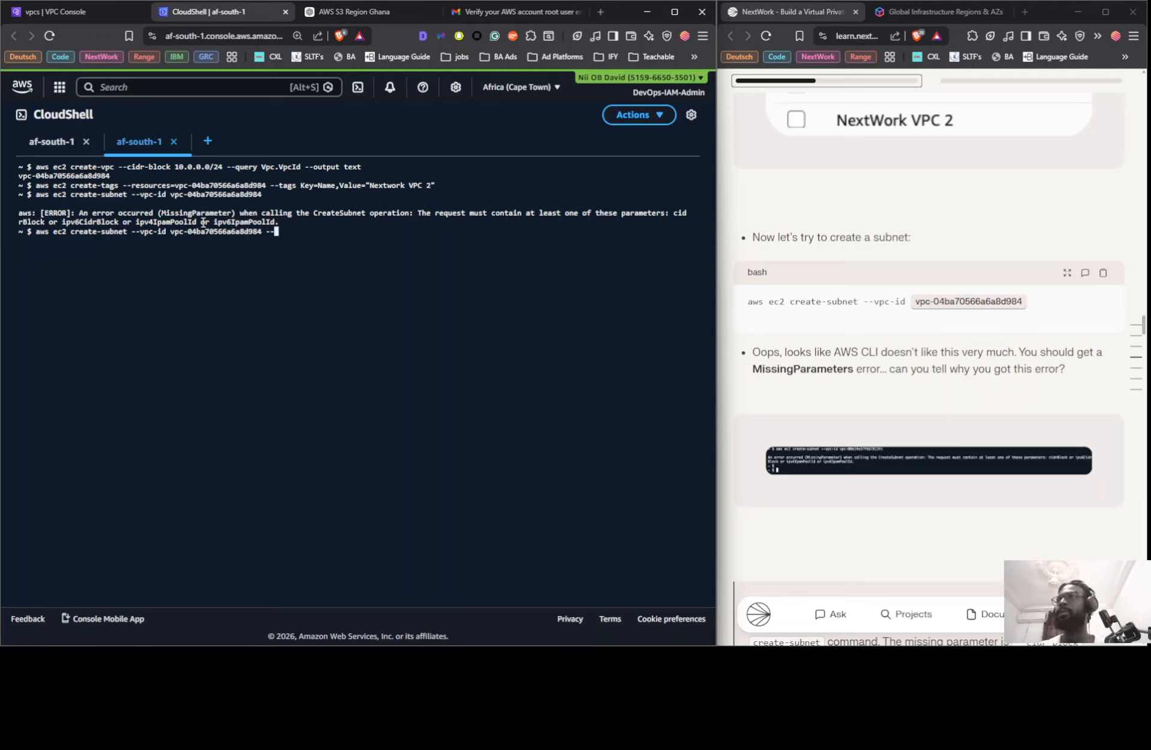
type("cidr")
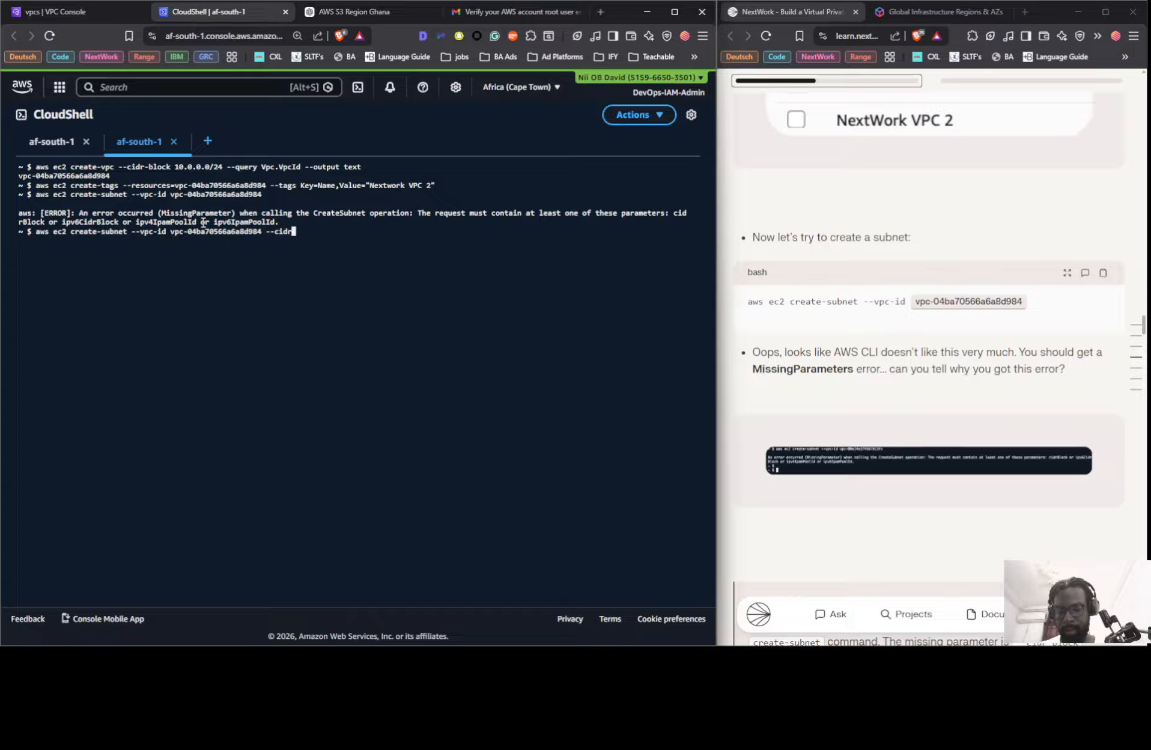
type("-blo")
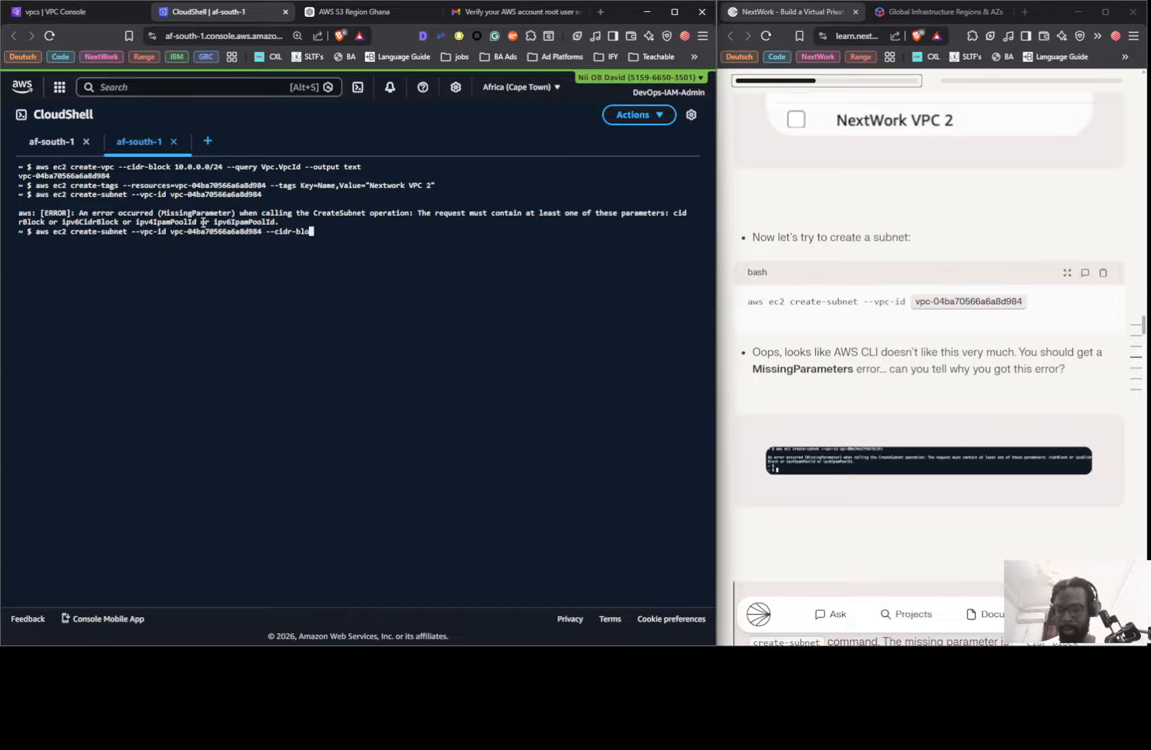
type("ck ")
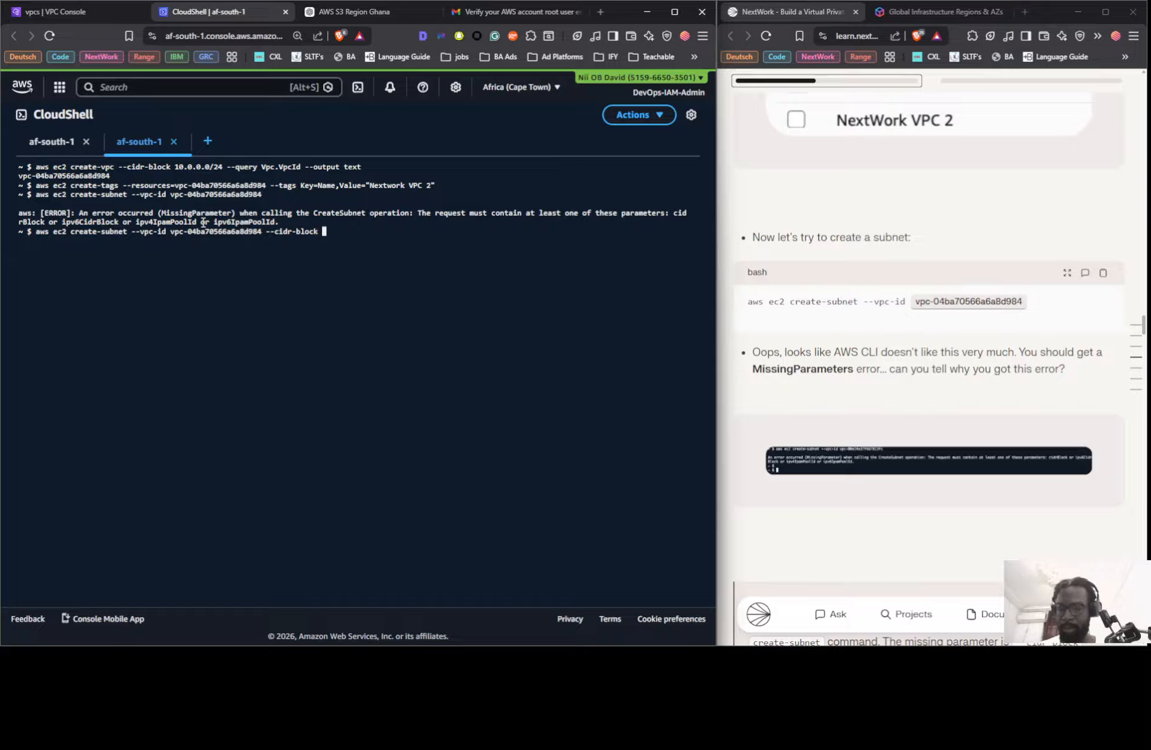
type("10.0.0.")
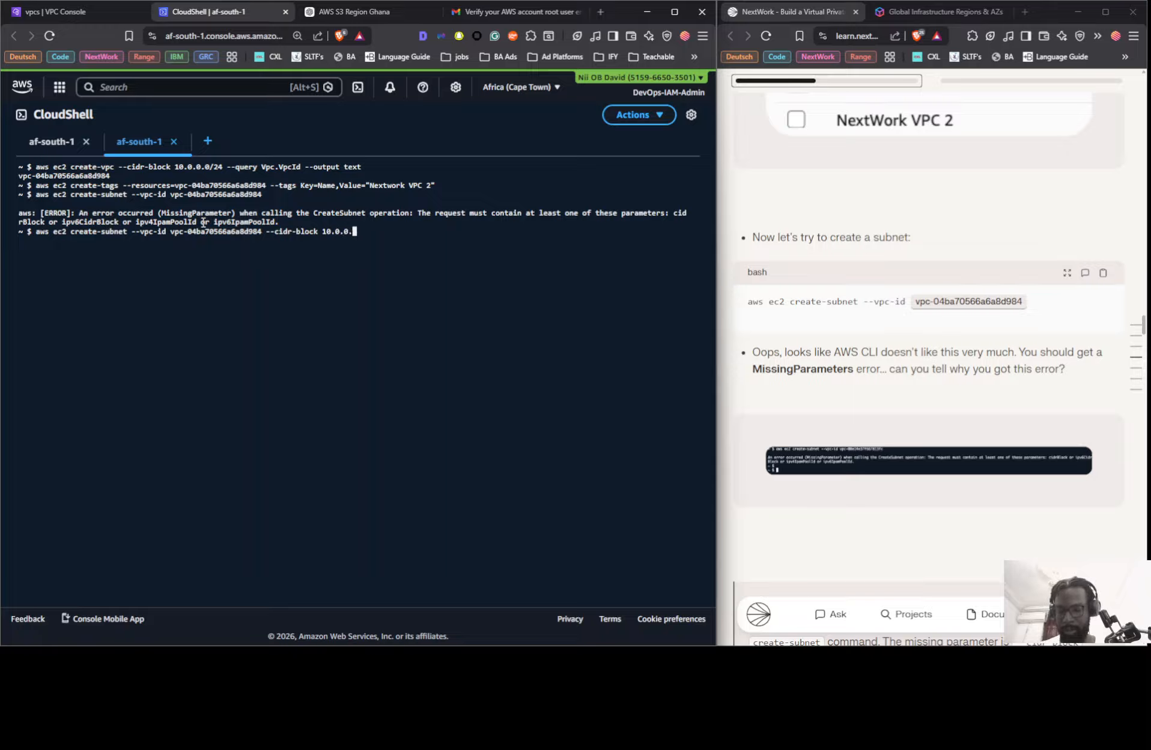
type("0/24")
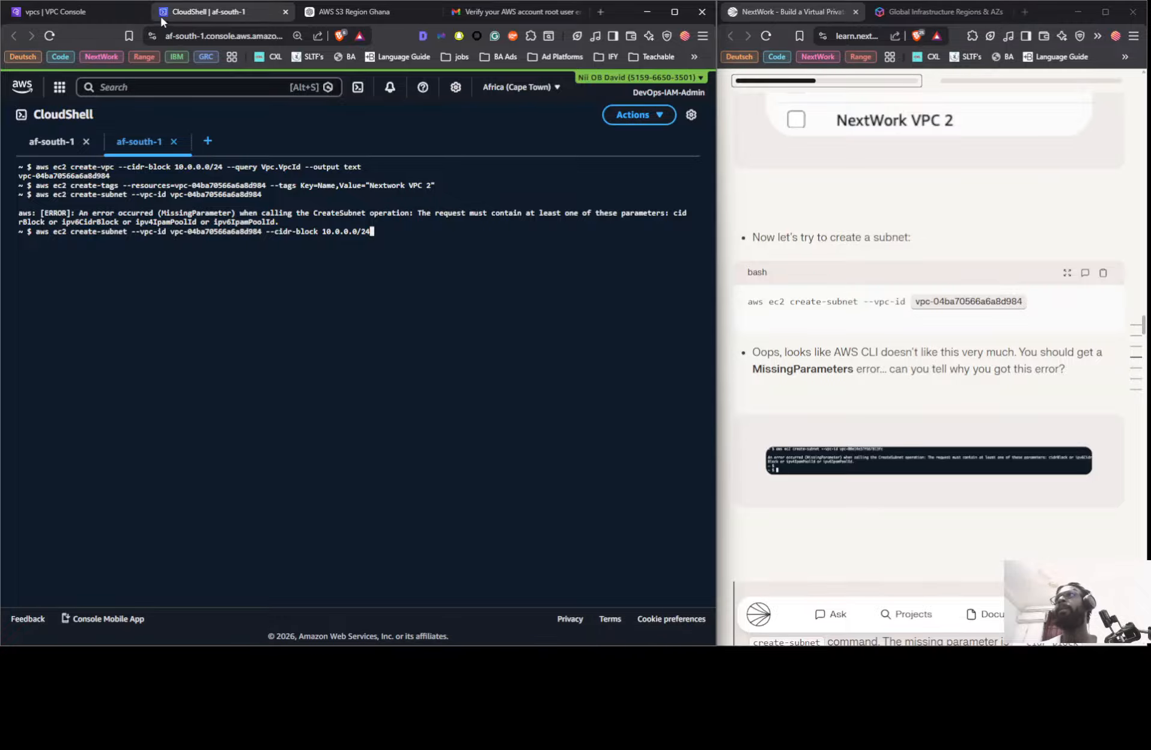
- Check the VPC list in the VPC console, and return to CloudShell to run the prepared create-subnet command
left_click(121, 9)
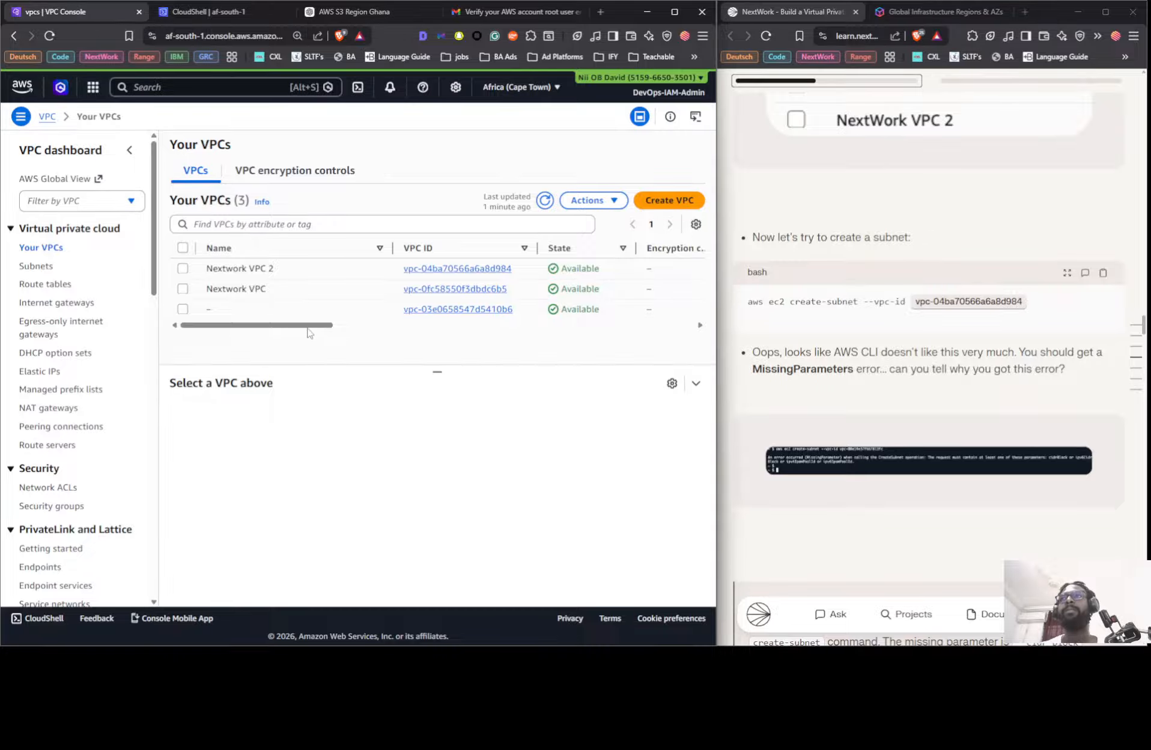
mouse_move(308, 329)
left_mouse_down()
mouse_move(479, 328)
mouse_move(295, 324)
left_mouse_up()
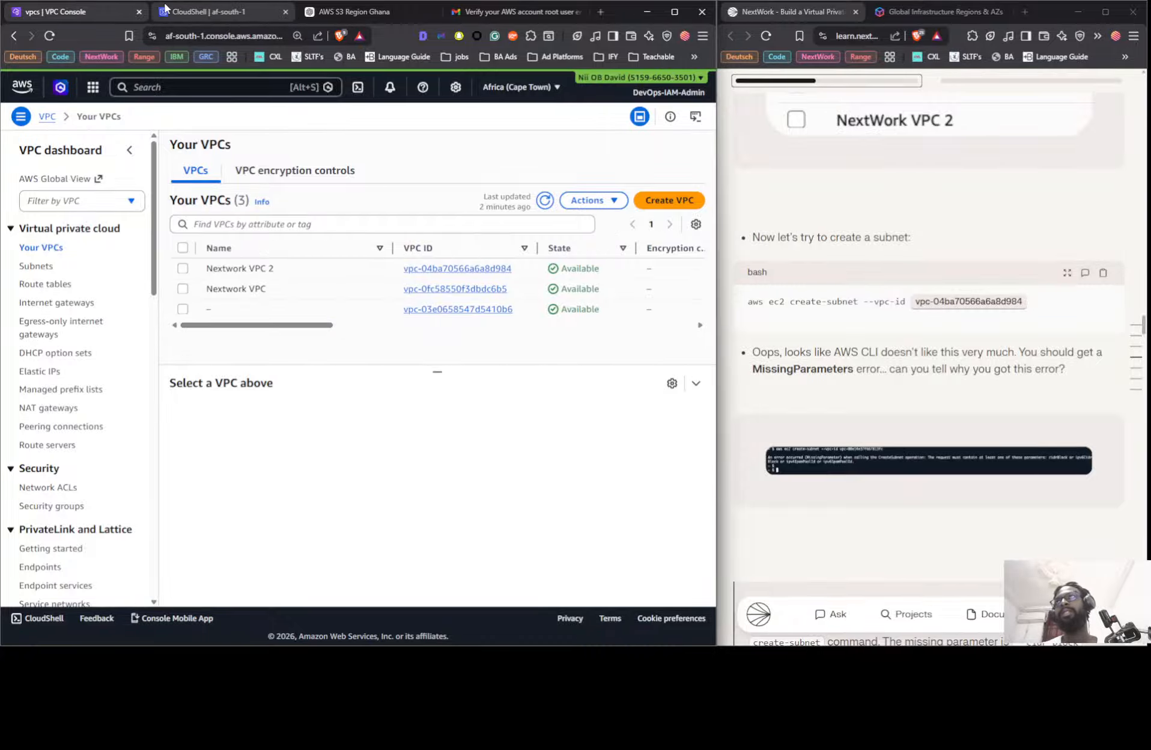
left_click(177, 18)
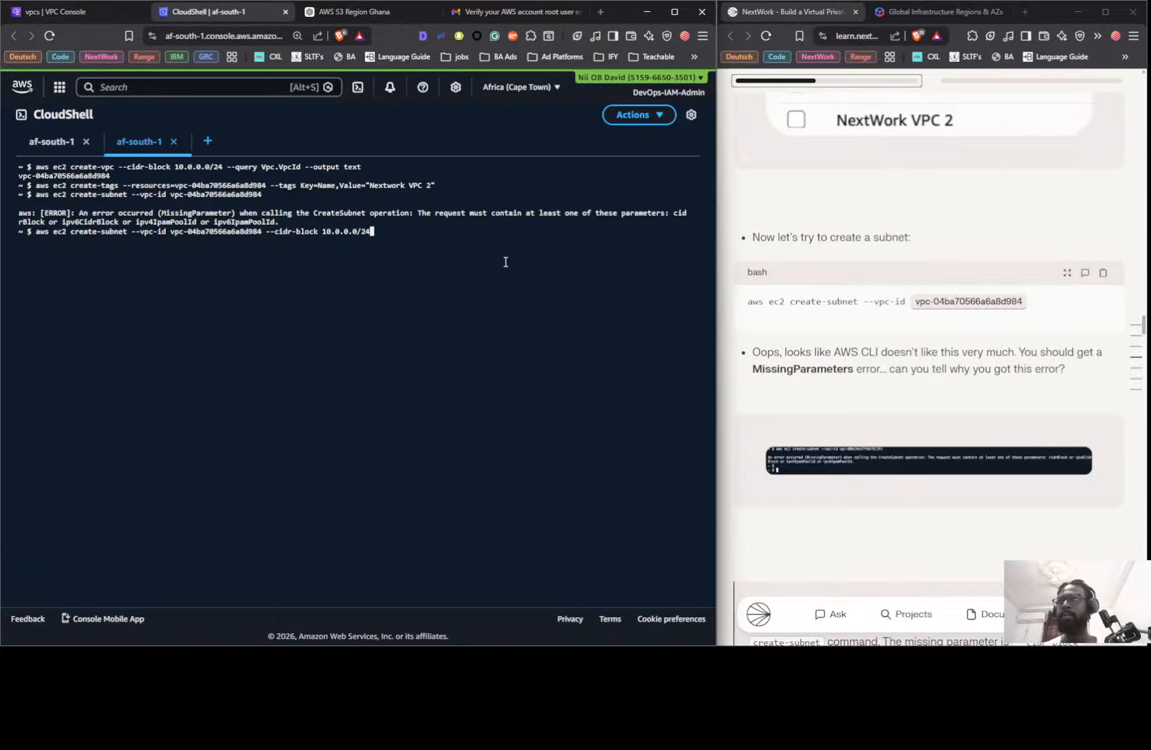
key("Return")
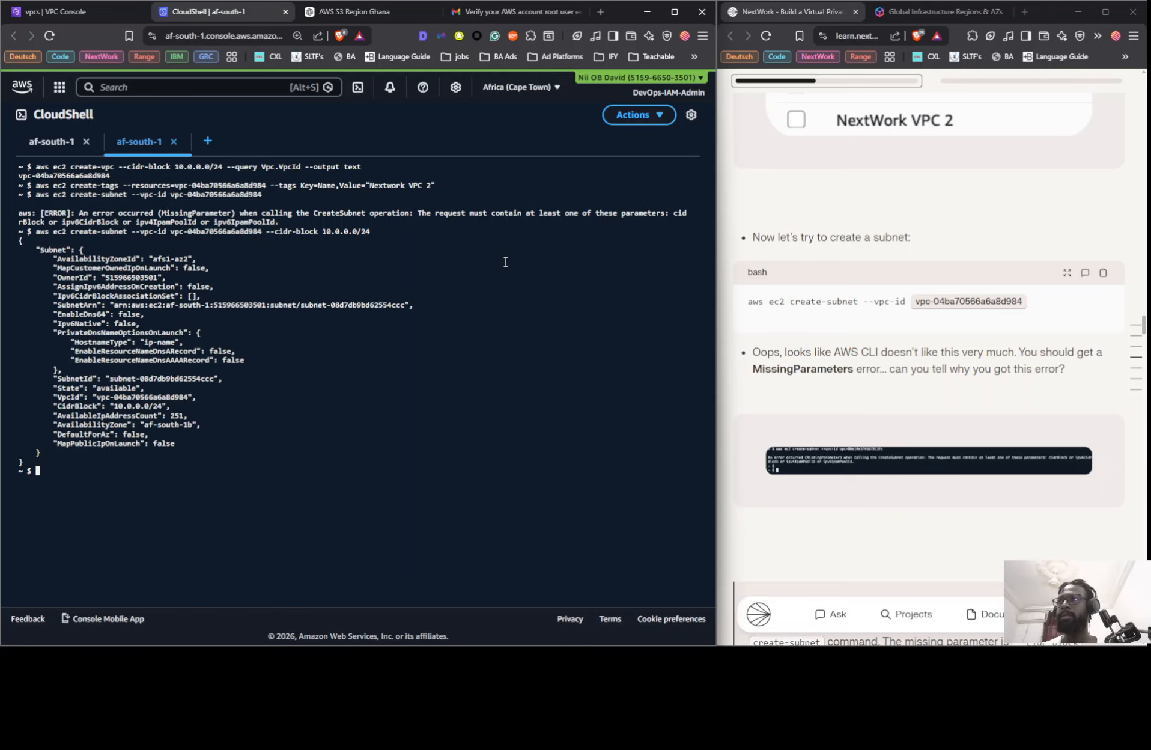
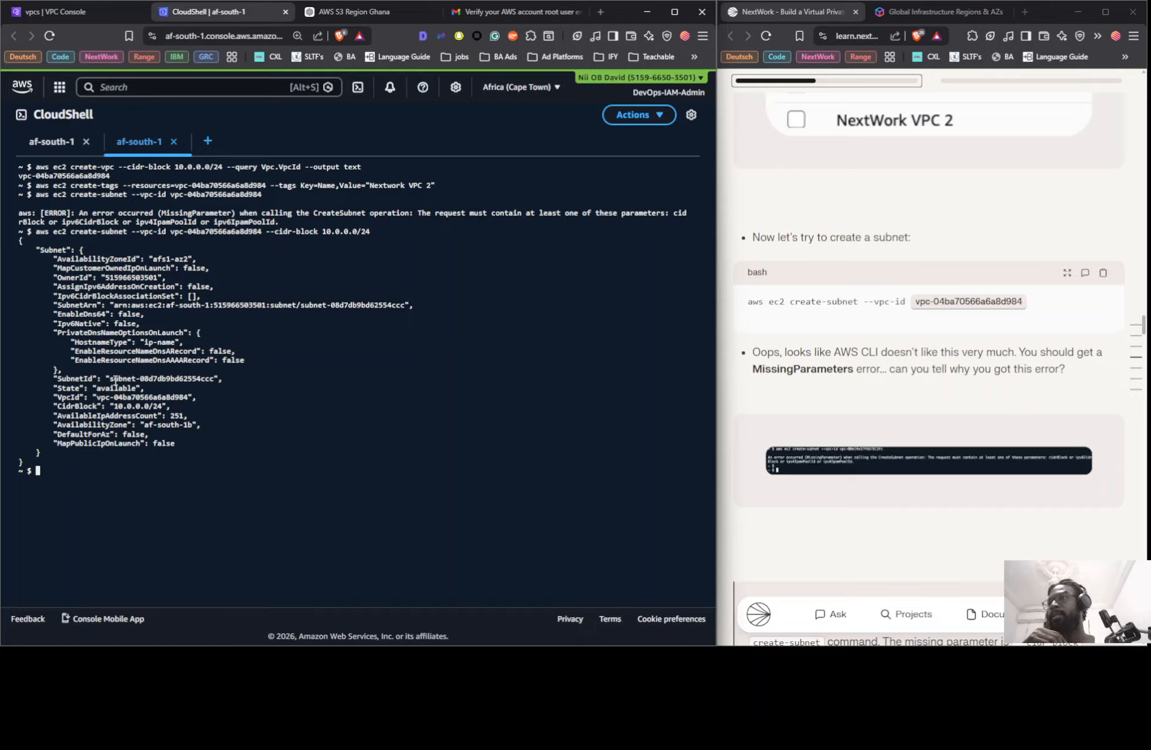
- Copy the new subnet's SubnetId value from the command output
left_click_drag(111, 377, 214, 381)
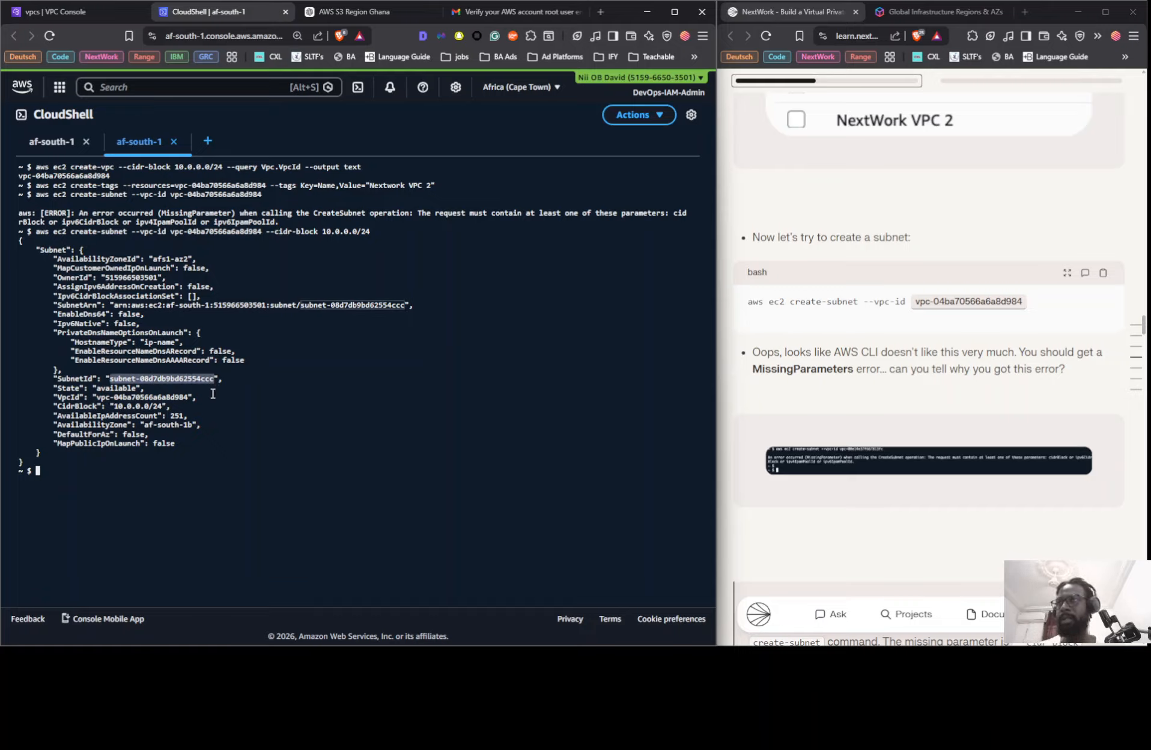
right_click(187, 379)
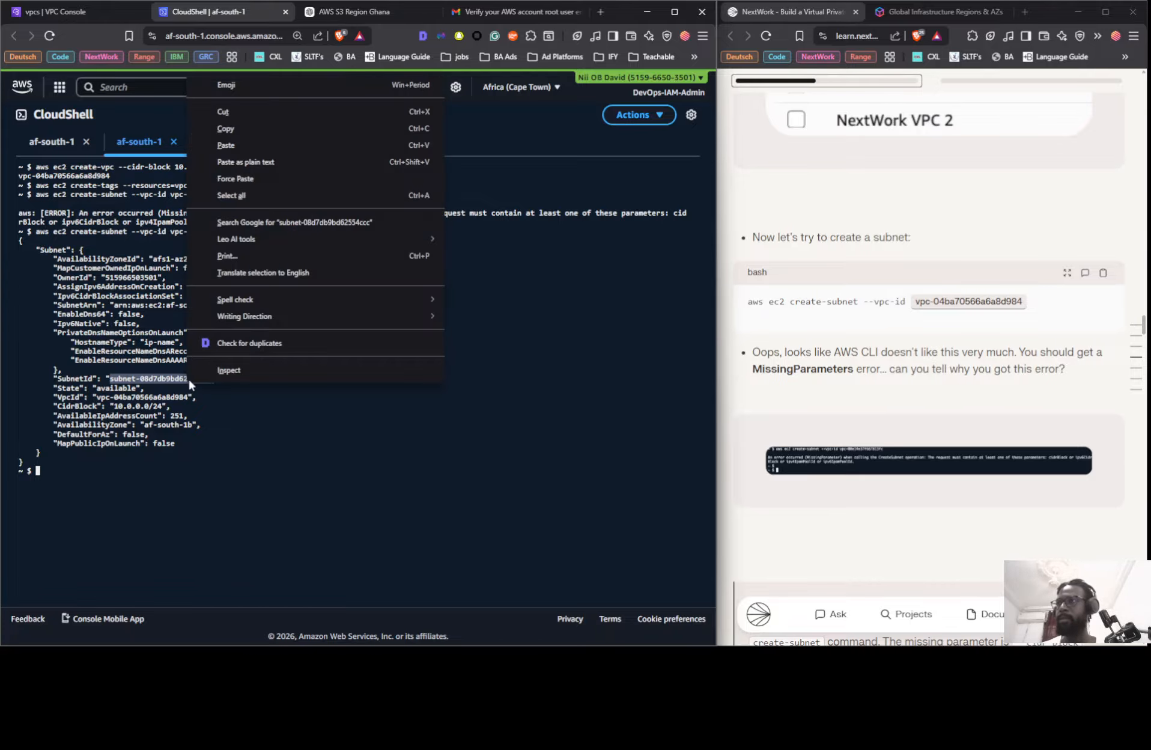
left_click(237, 123)
left_click(256, 459)
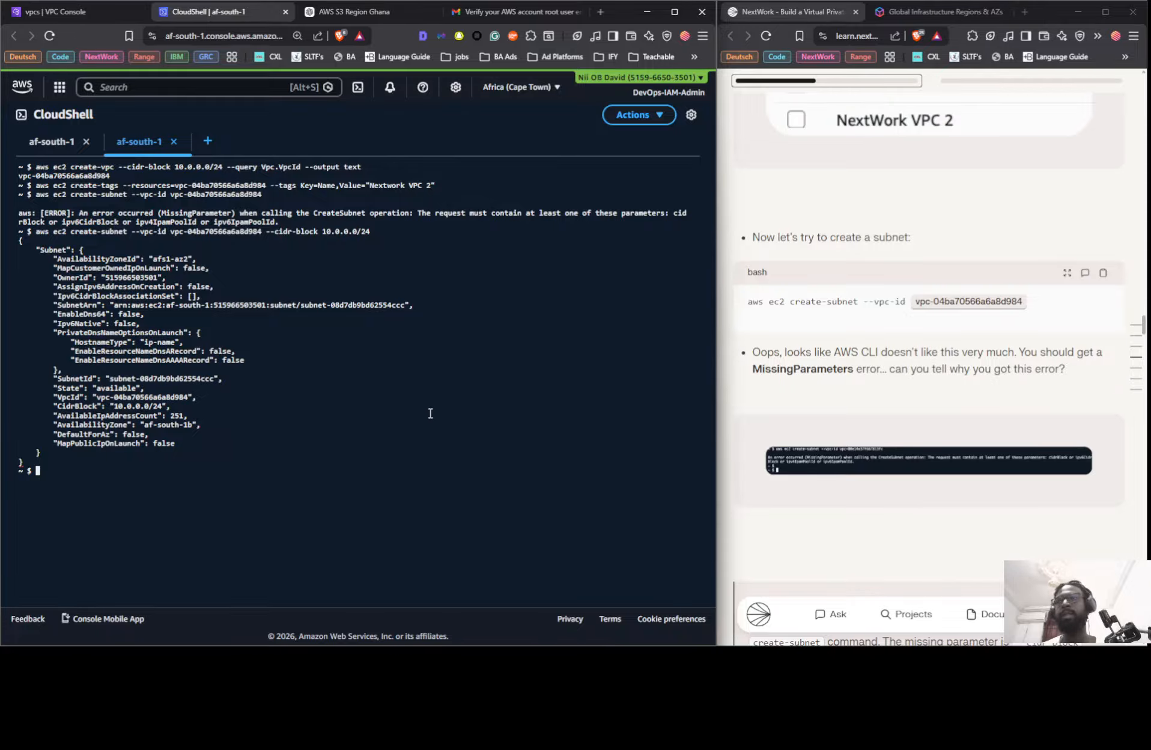
- Read the guide up to its new-subnet check, and inspect the subnet in Nextwork VPC 2's resource map in the VPC console
scroll(893, 287, "down", 2)
scroll(893, 286, "down", 10)
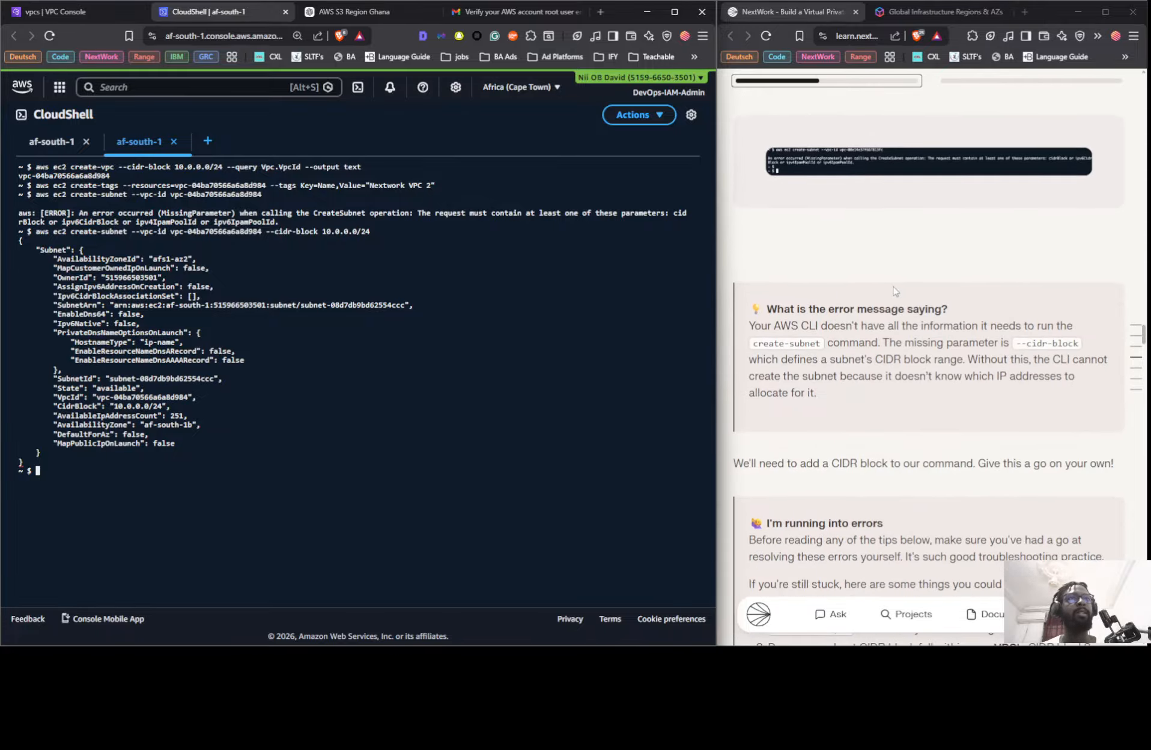
scroll(873, 282, "down", 15)
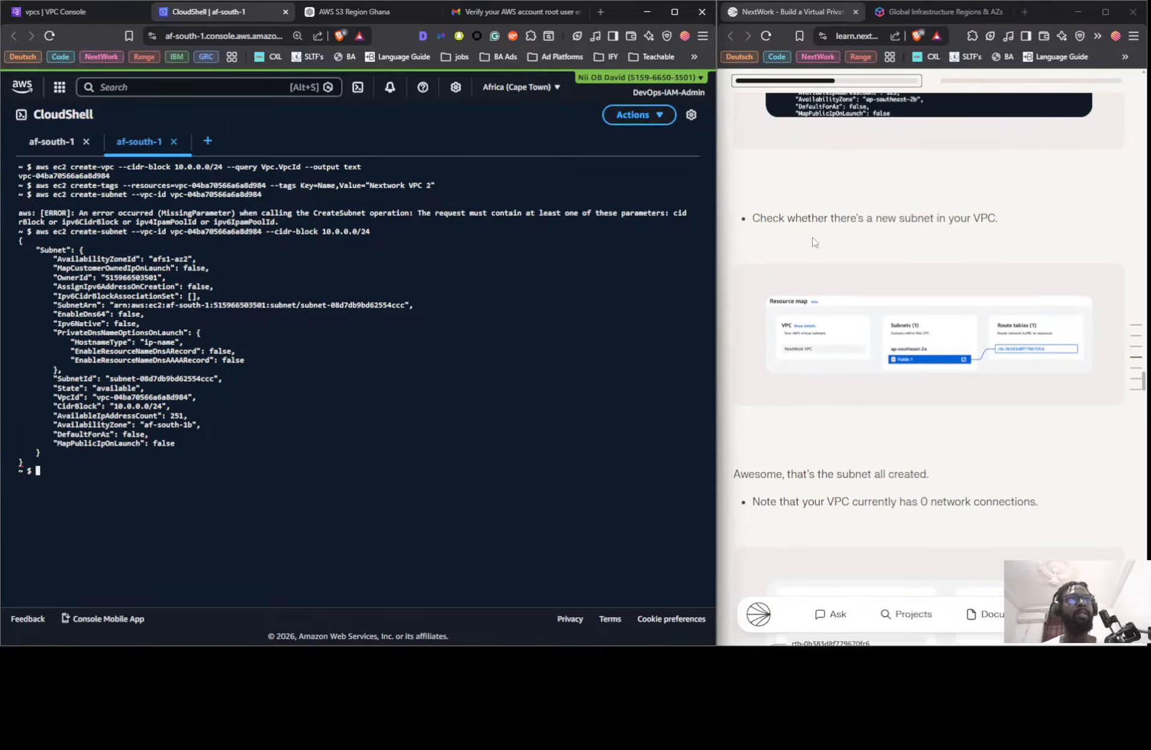
left_click(62, 12)
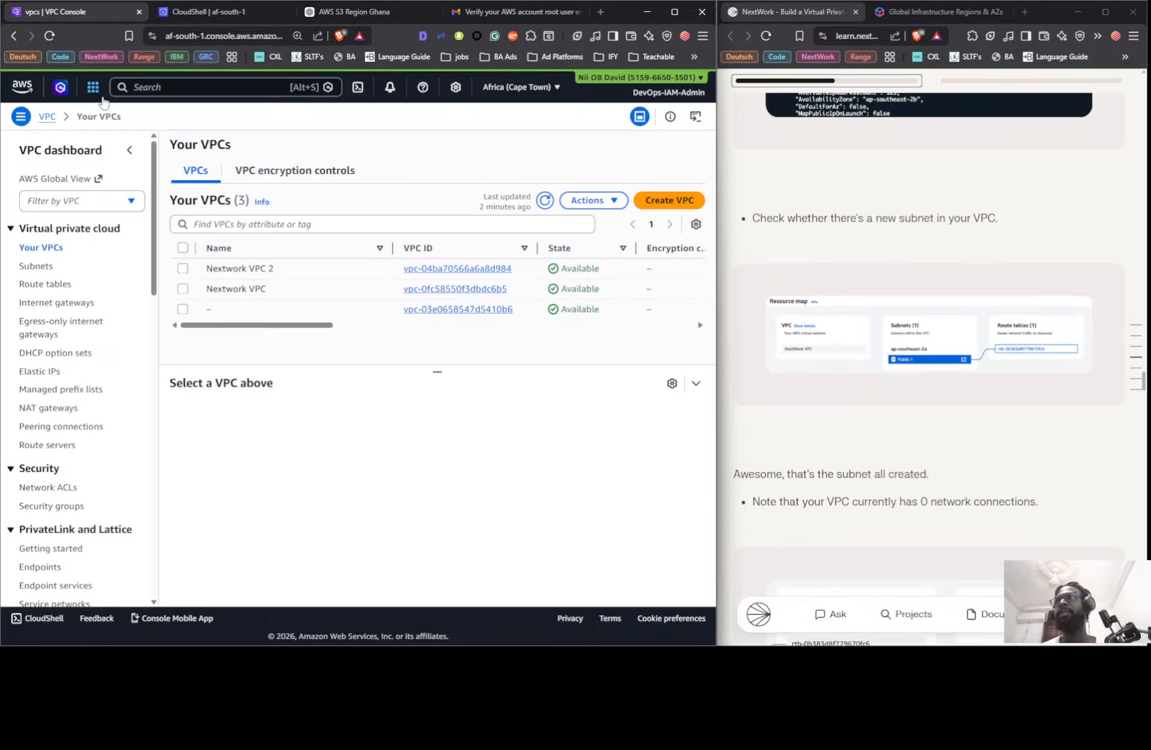
left_click(183, 269)
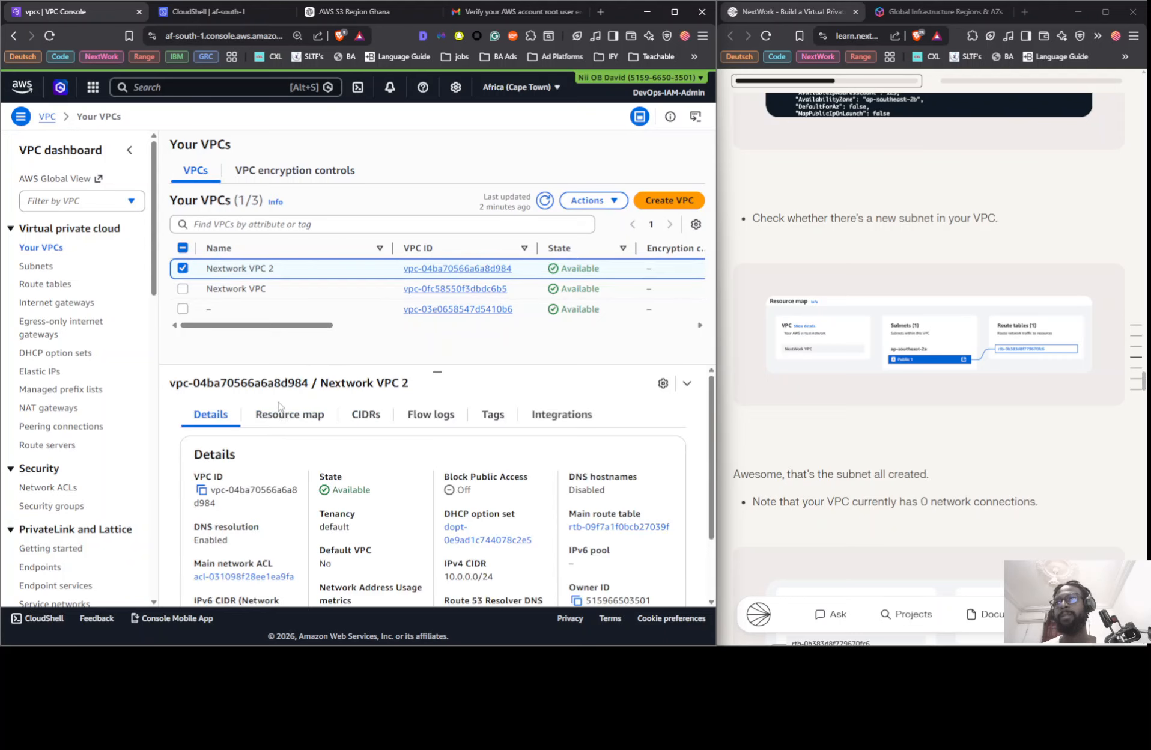
left_click(287, 415)
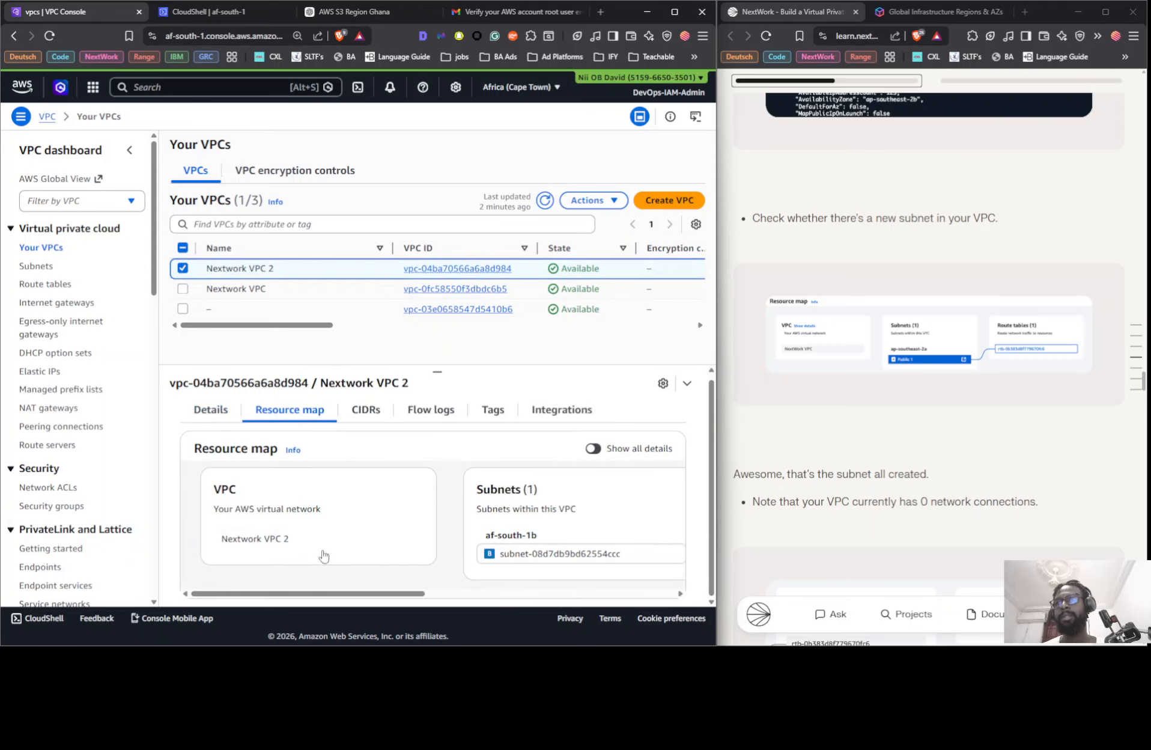
left_click_drag(311, 593, 399, 591)
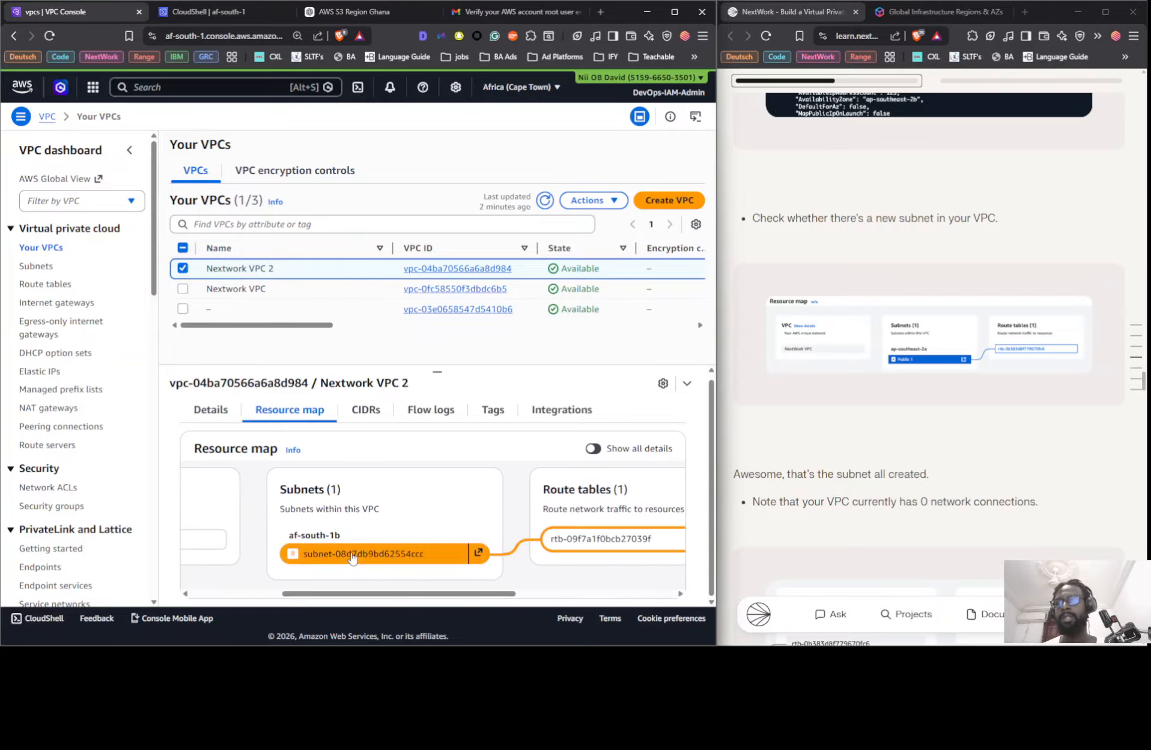
left_click(352, 557)
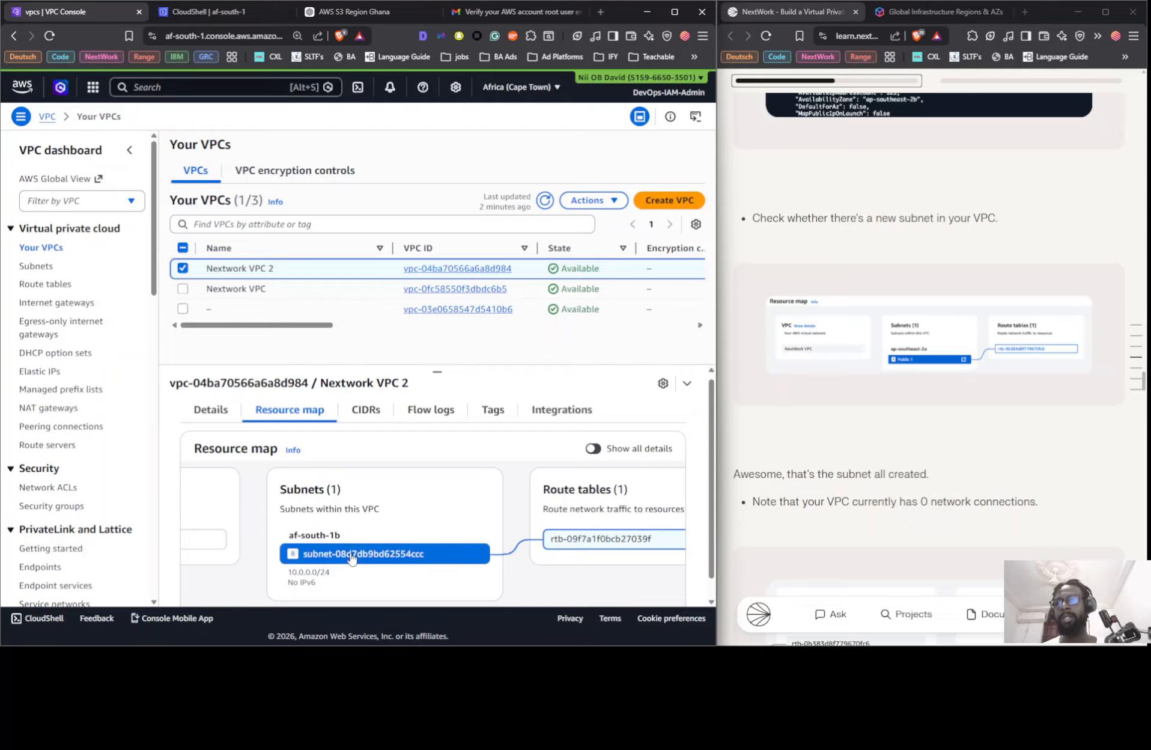
left_click(395, 552)
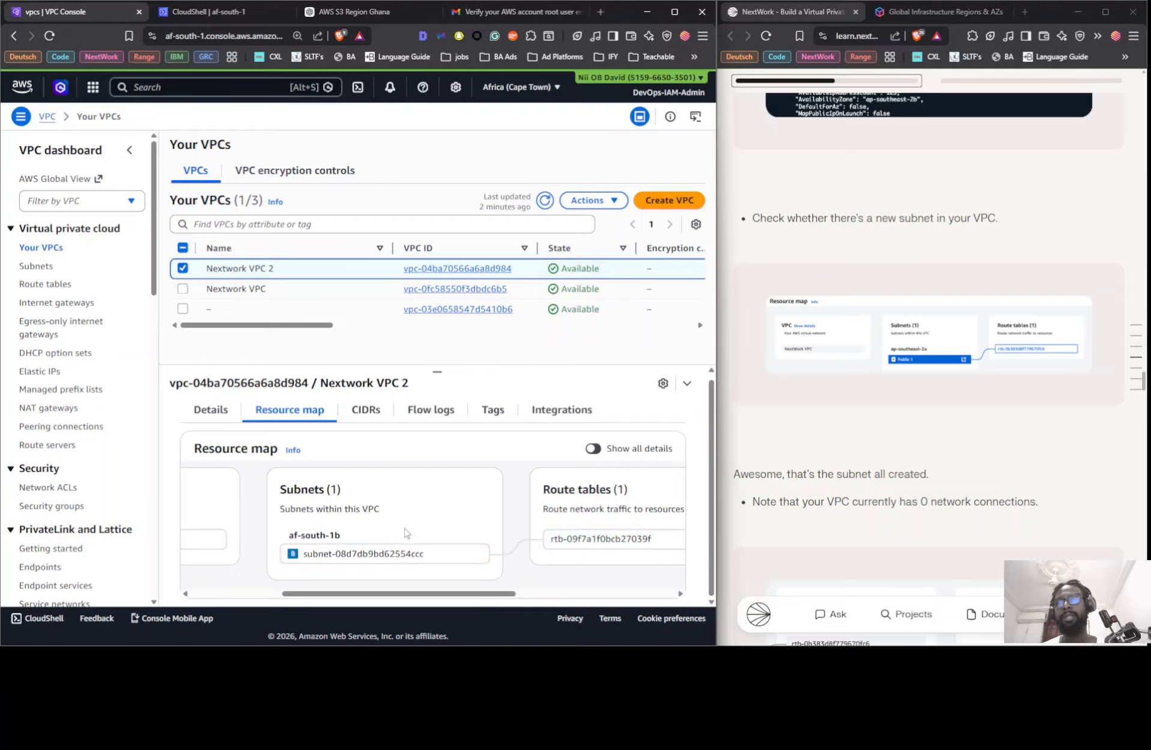
- Scroll through Nextwork VPC 2's resource map and open the list of existing internet gateways
left_click_drag(398, 593, 290, 541)
left_click(63, 302)
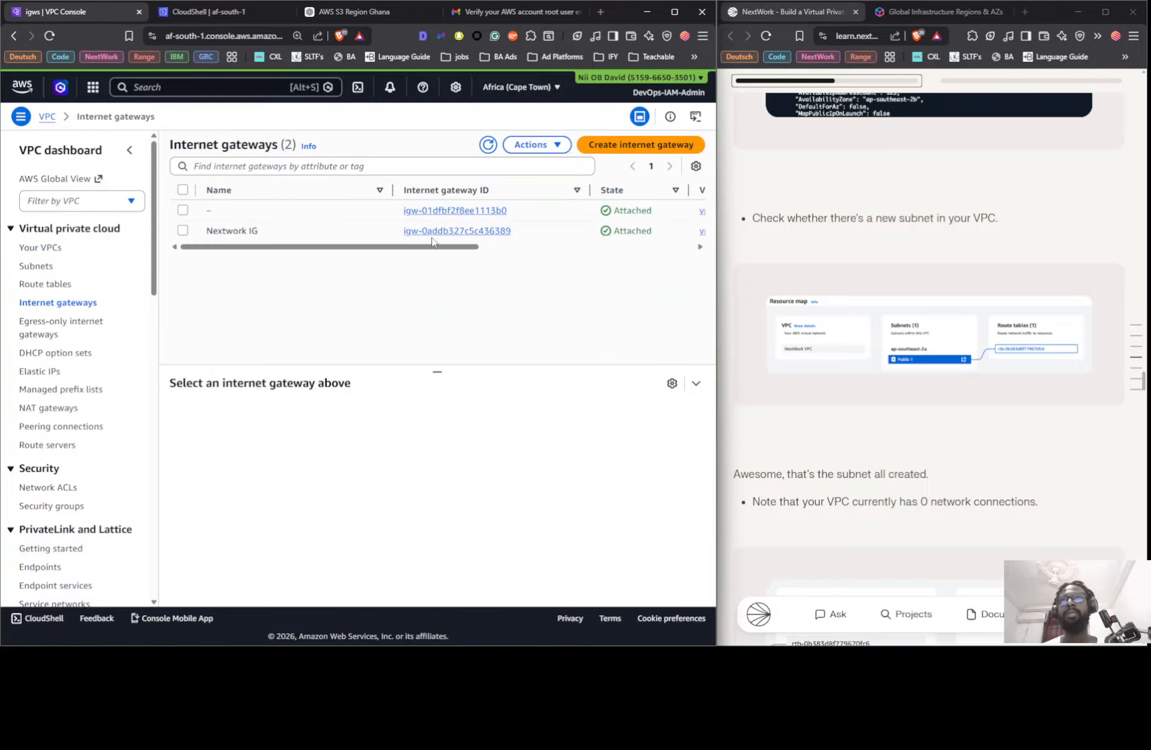
- Switch to CloudShell and enter "aws ec2 create-internetgateway" at the prompt without running it
left_click(174, 13)
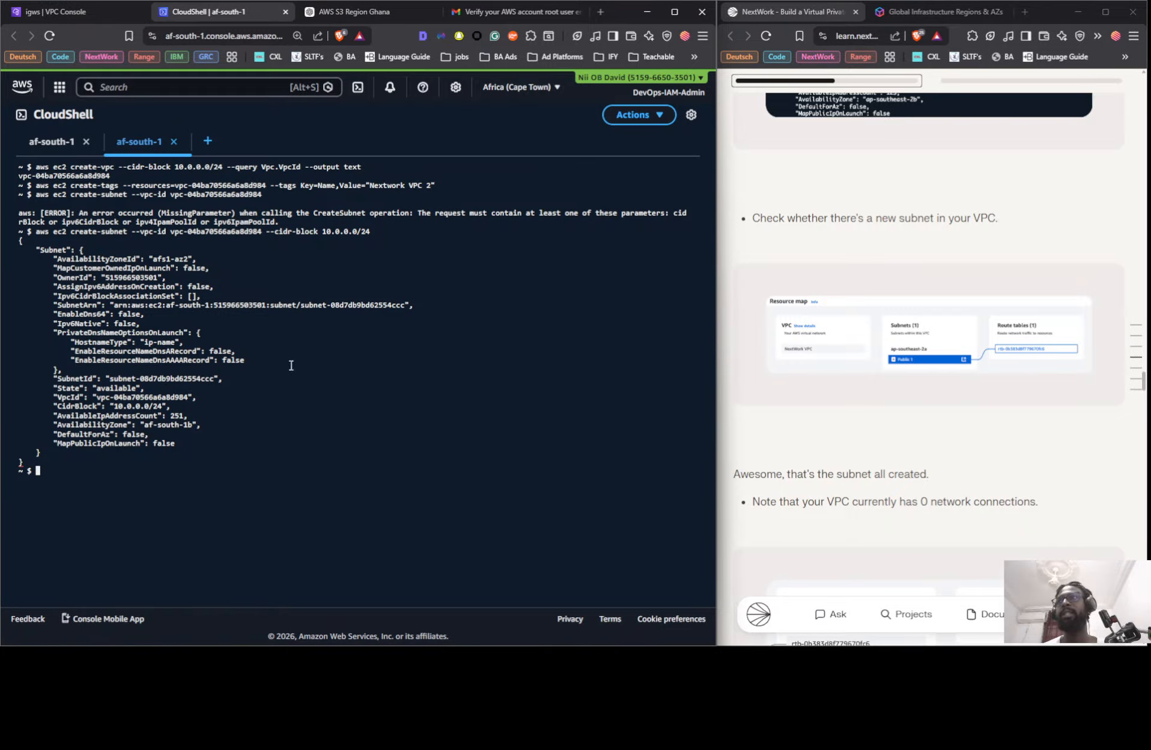
scroll(1060, 378, "down", 10)
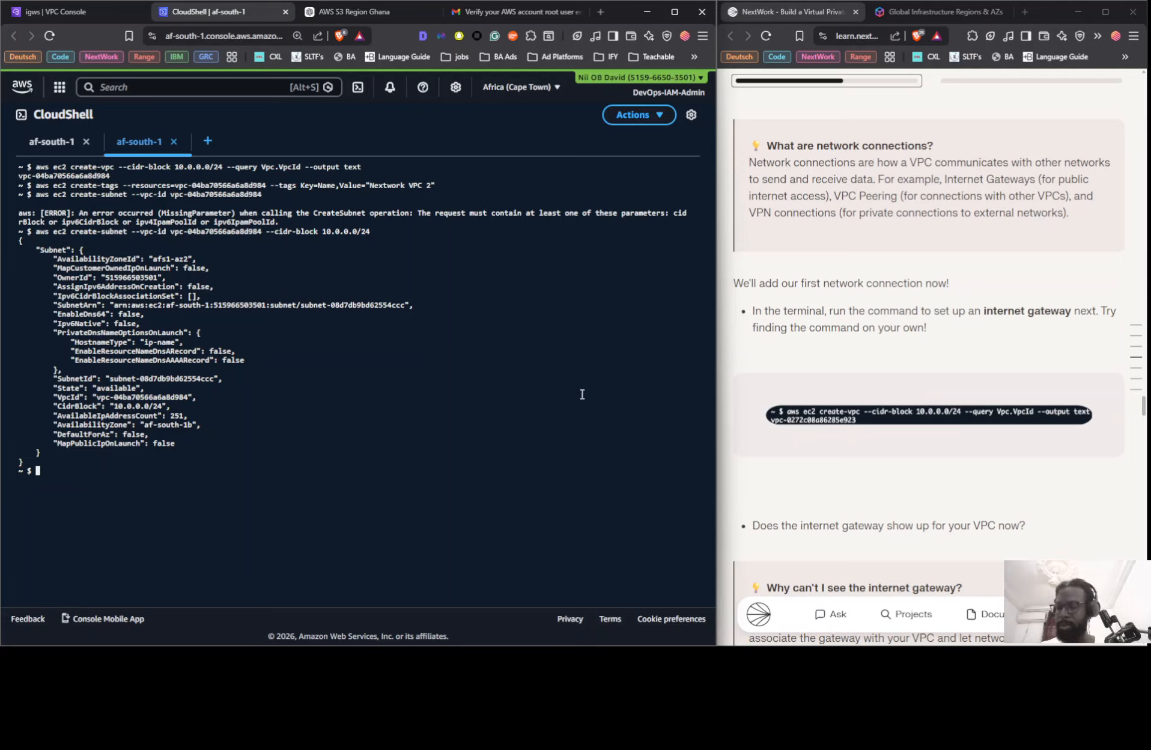
type("aws ")
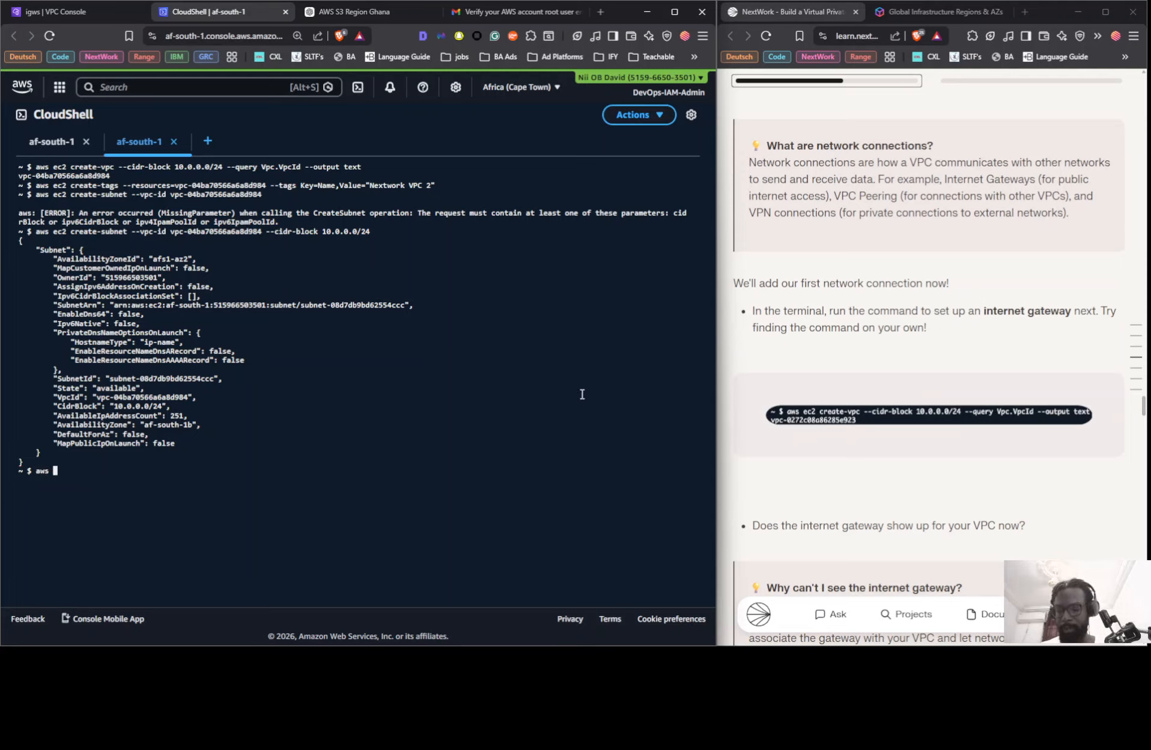
type("ec2 ")
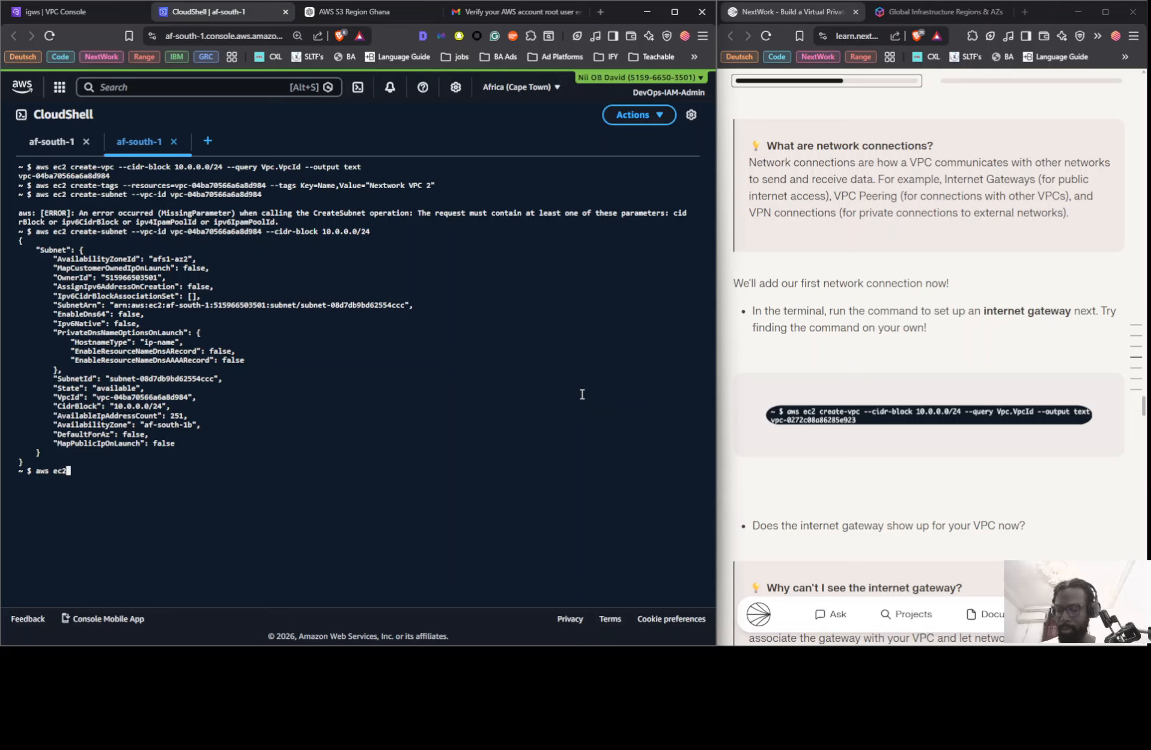
type("crea")
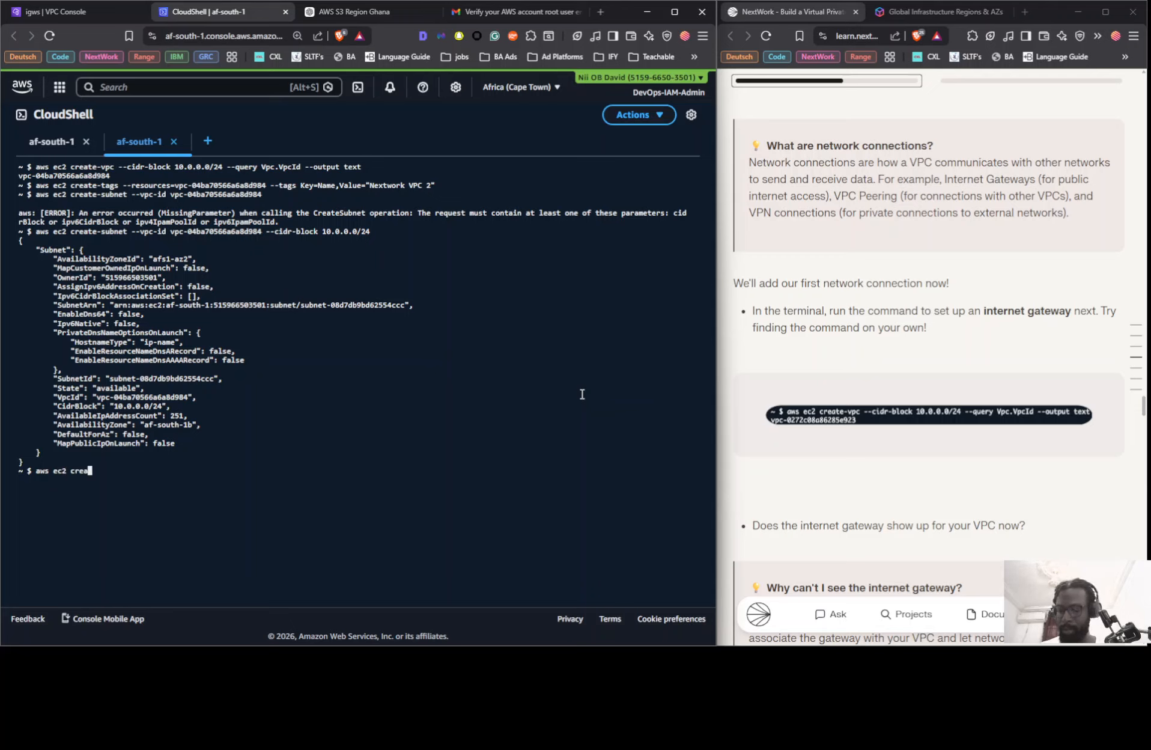
type("te-")
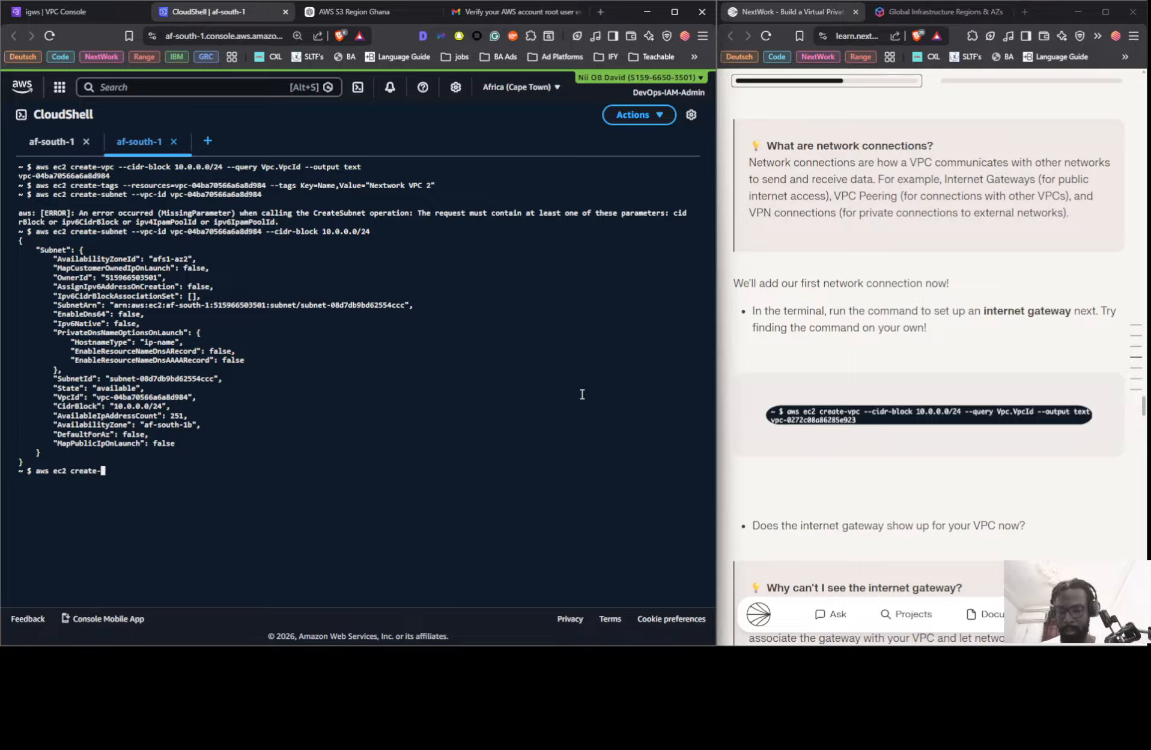
type("internet")
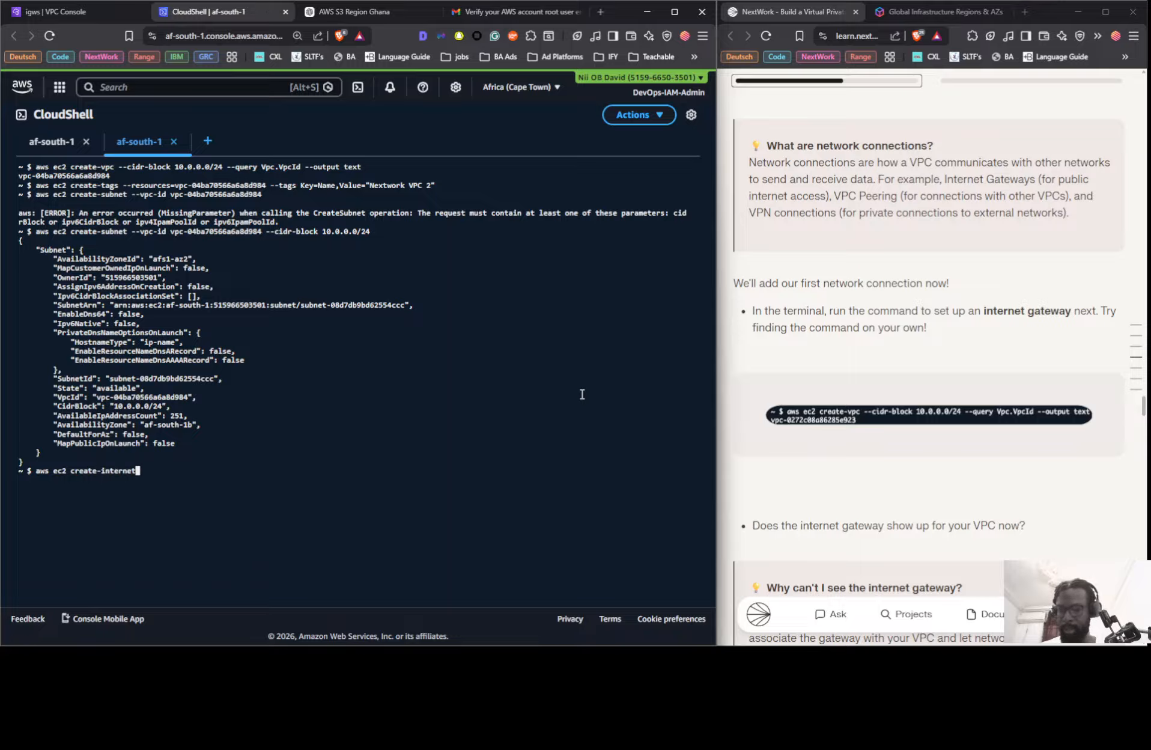
type("gare")
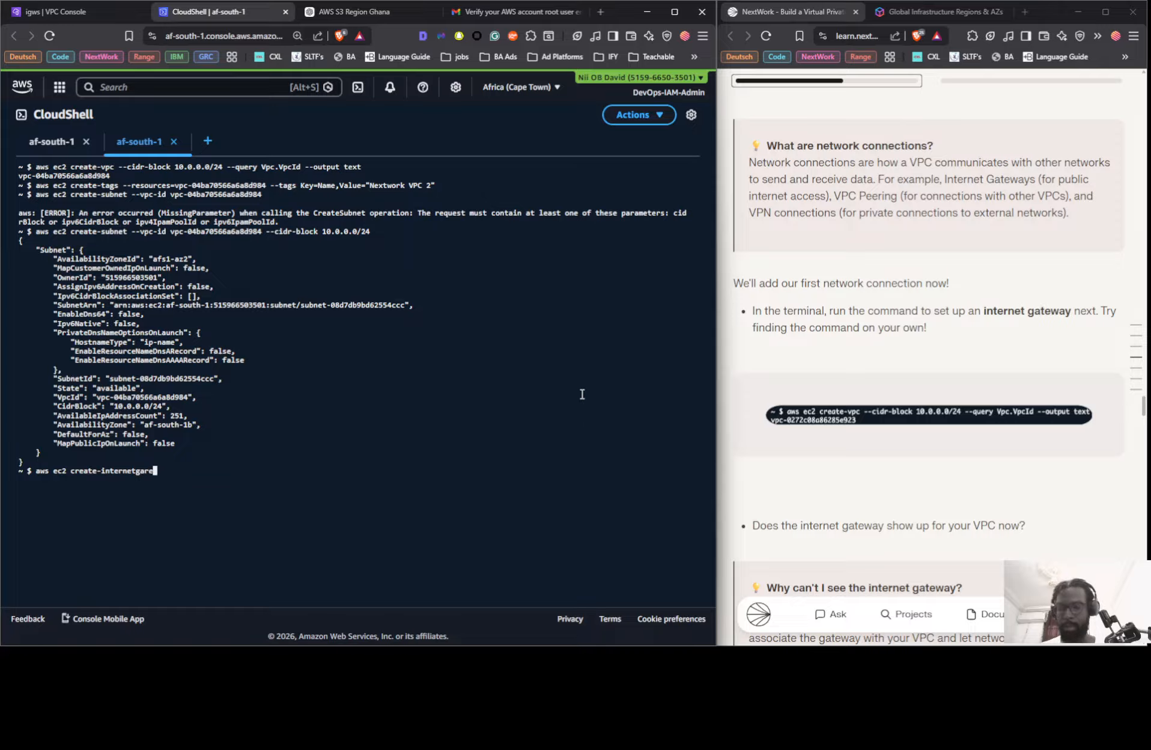
key("BackSpace")
key("BackSpace")
type("t")
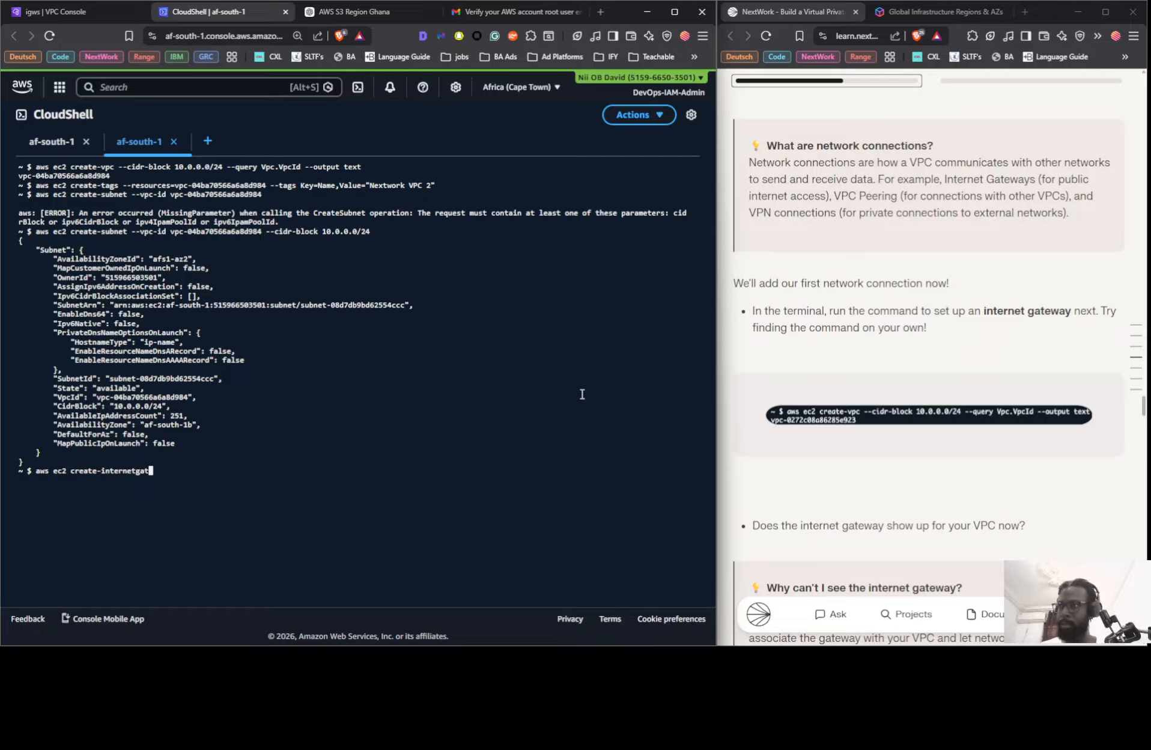
type("eway")
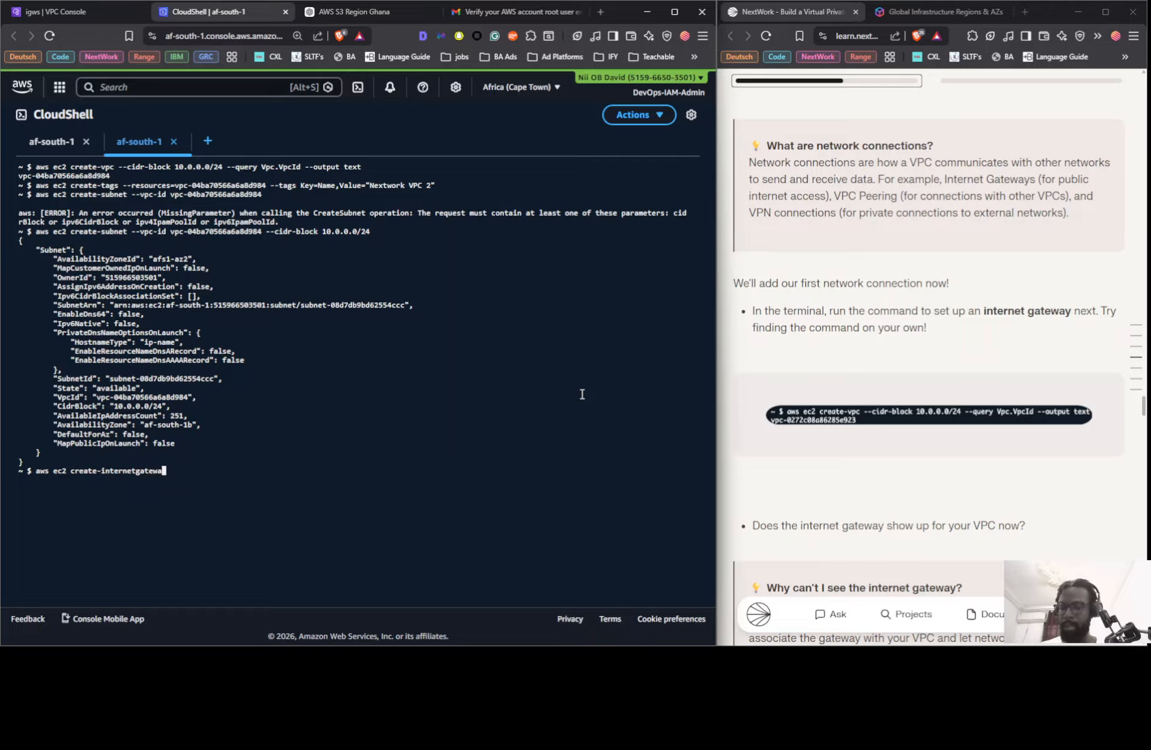
- Insert a hyphen between "internet" and "gateway" so the command reads "aws ec2 create-internet-gateway", and return to its end
key("Left")
key("Left")
key("Left")
key("Left")
key("Left")
key("Left")
key("Left")
key("Left")
key("Left")
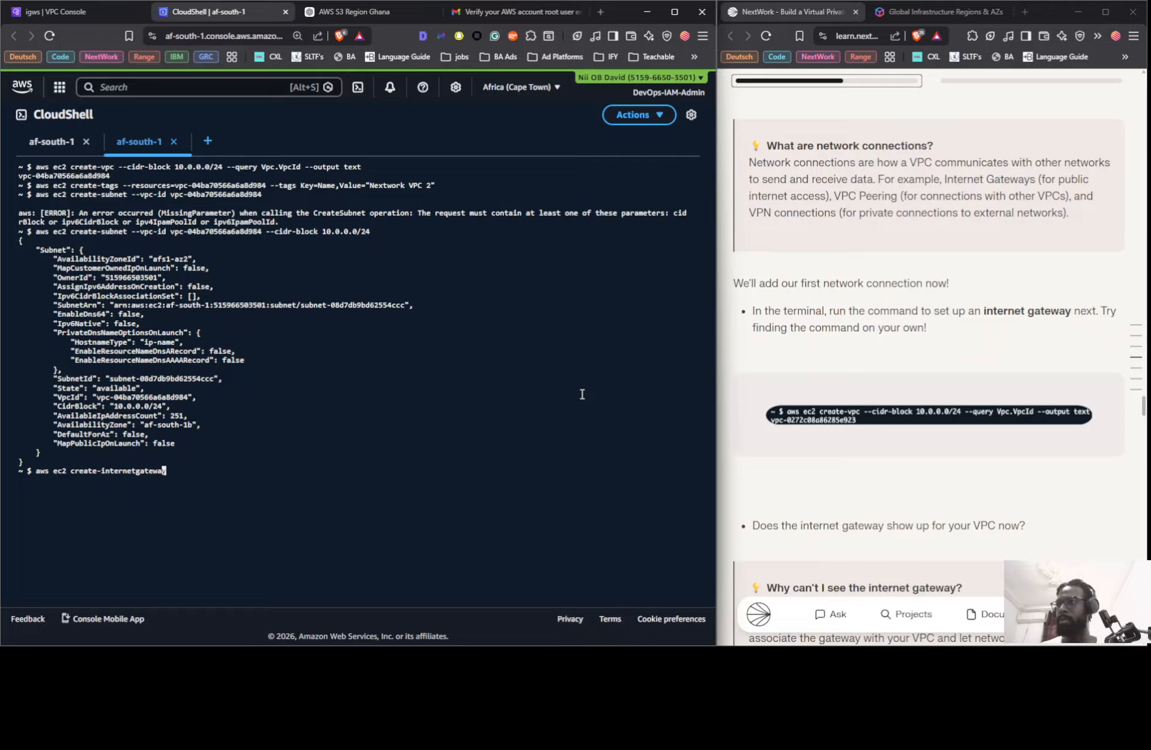
key("Right")
key("Right")
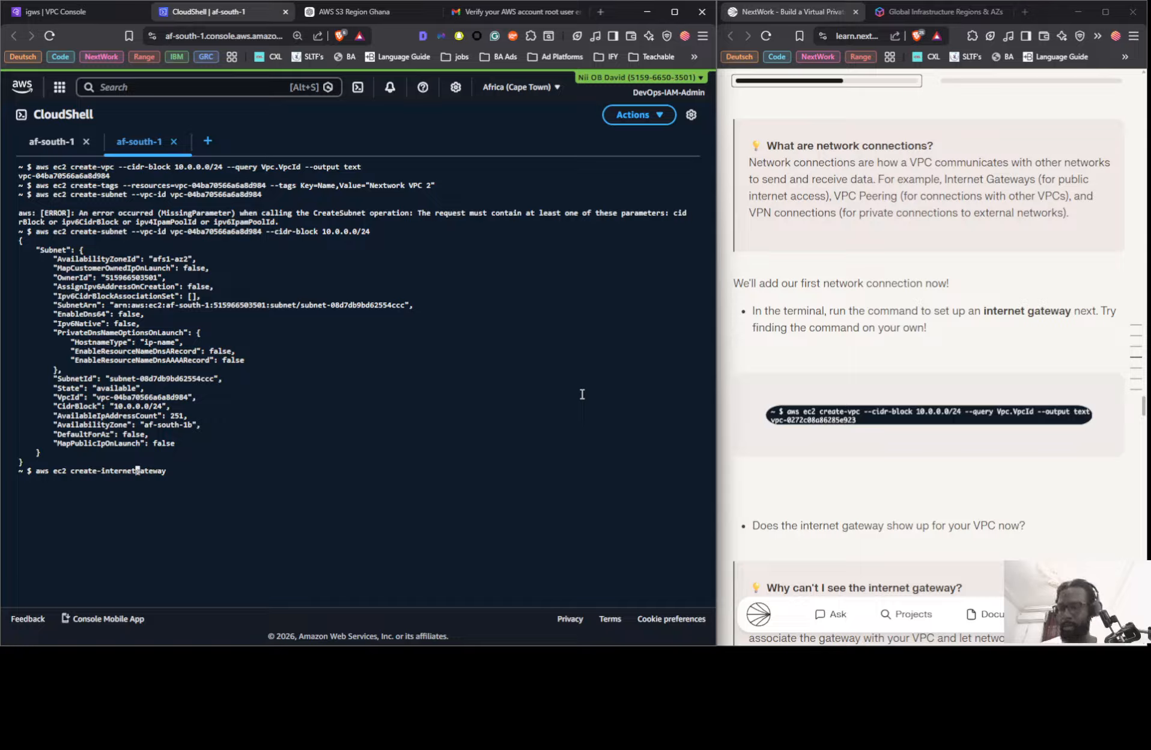
type("-")
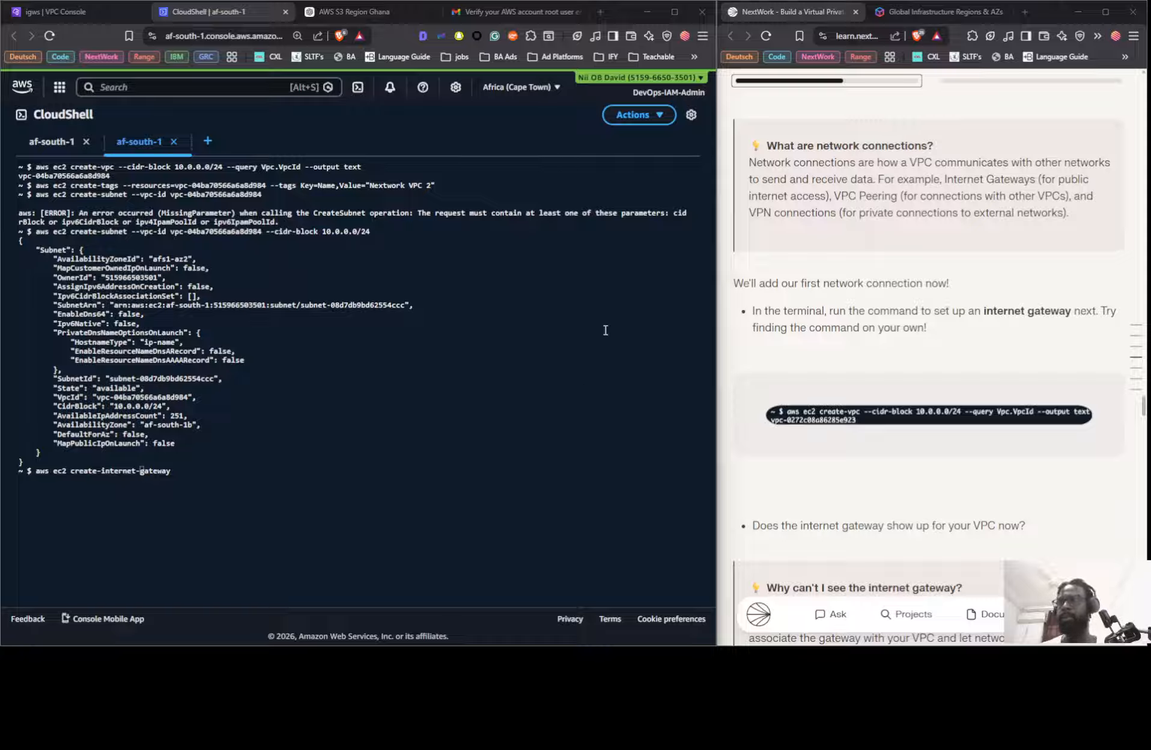
left_click(630, 411)
key("Right")
key("Right")
key("Right")
key("Right")
key("Right")
key("Right")
key("Right")
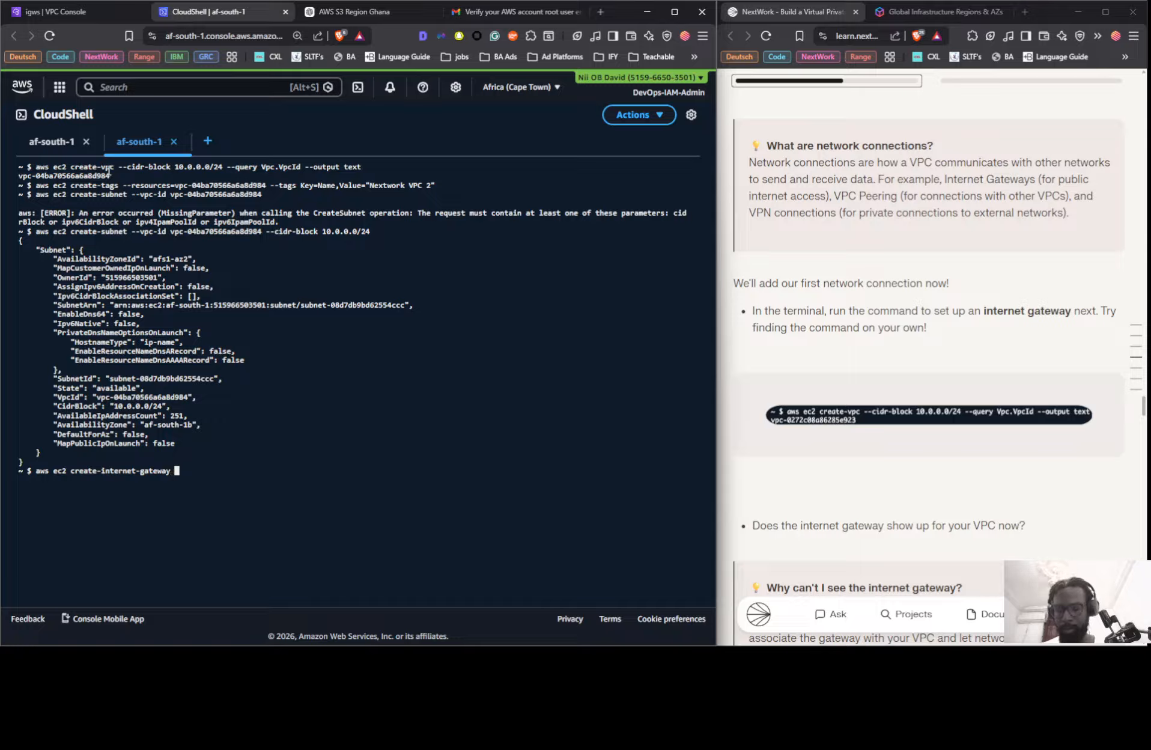
- Append the option "--query InternetGateway.InternetGateway.Id" to the create-internet-gateway command
type("--")
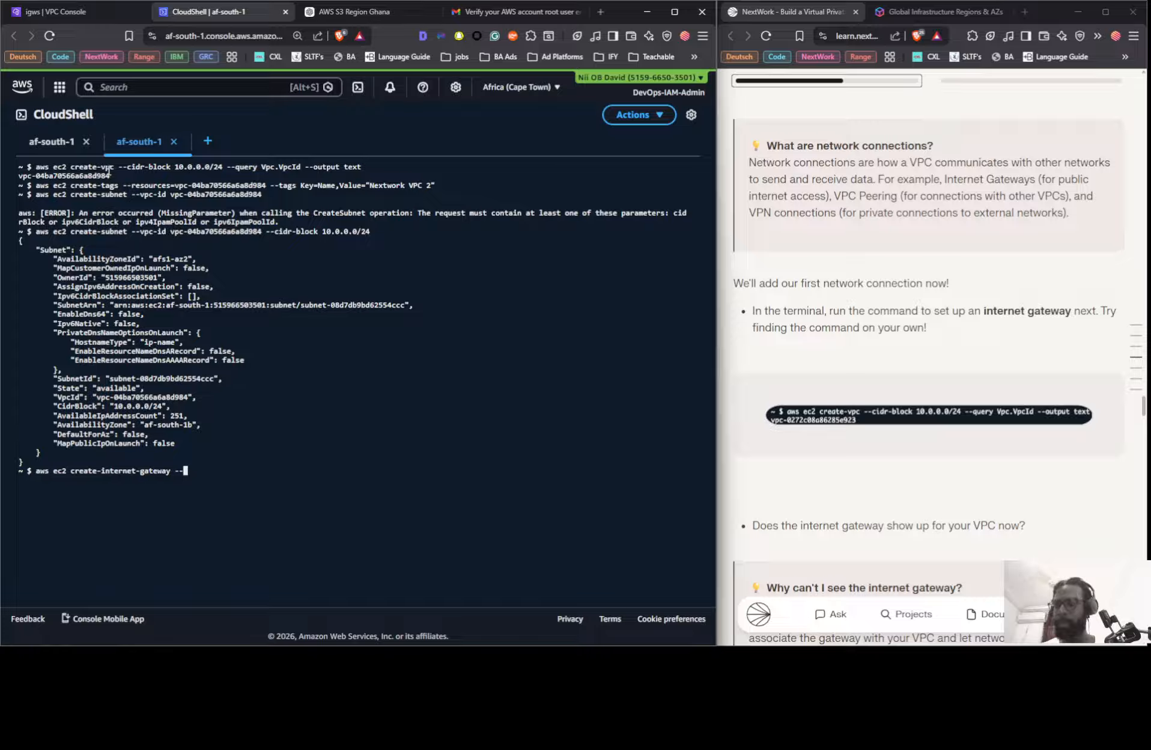
type("quer")
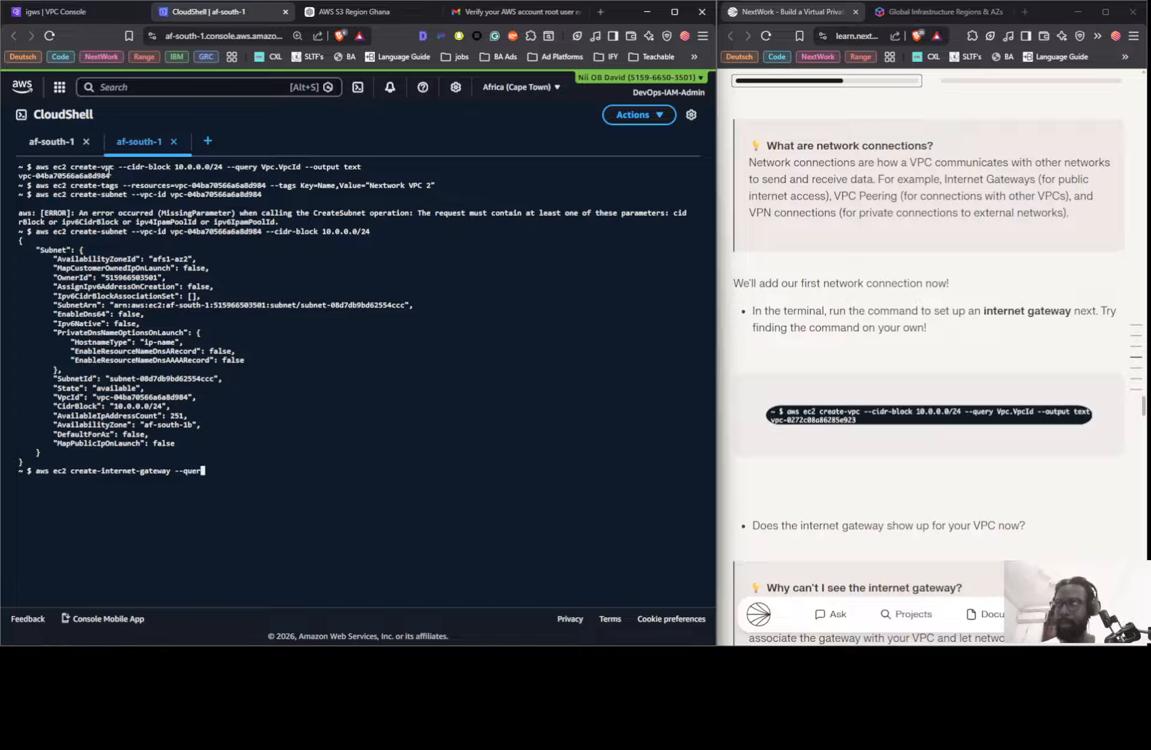
type("y ")
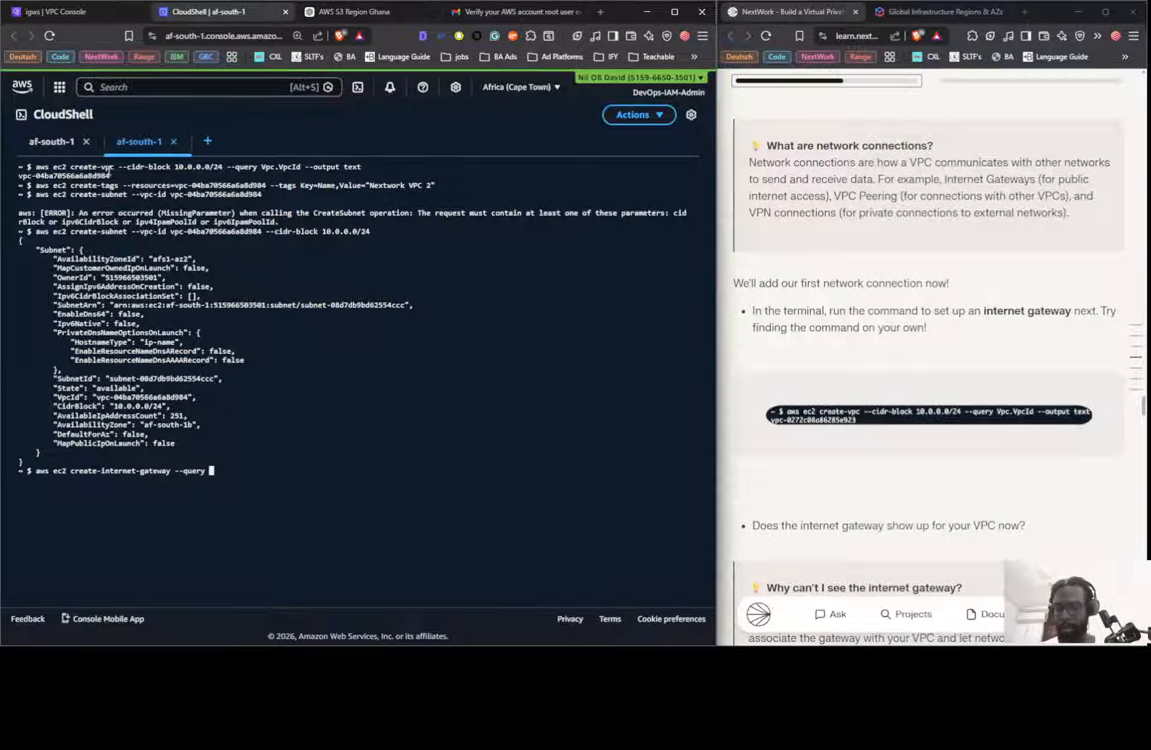
type("Internet")
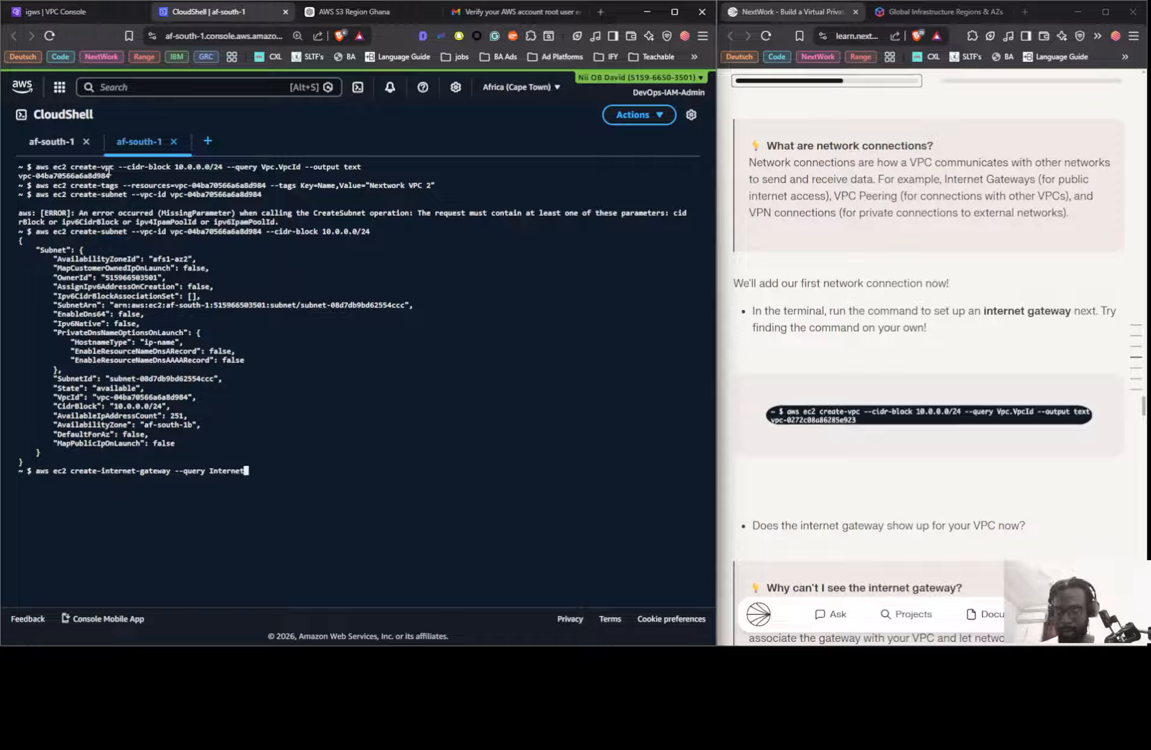
type("-")
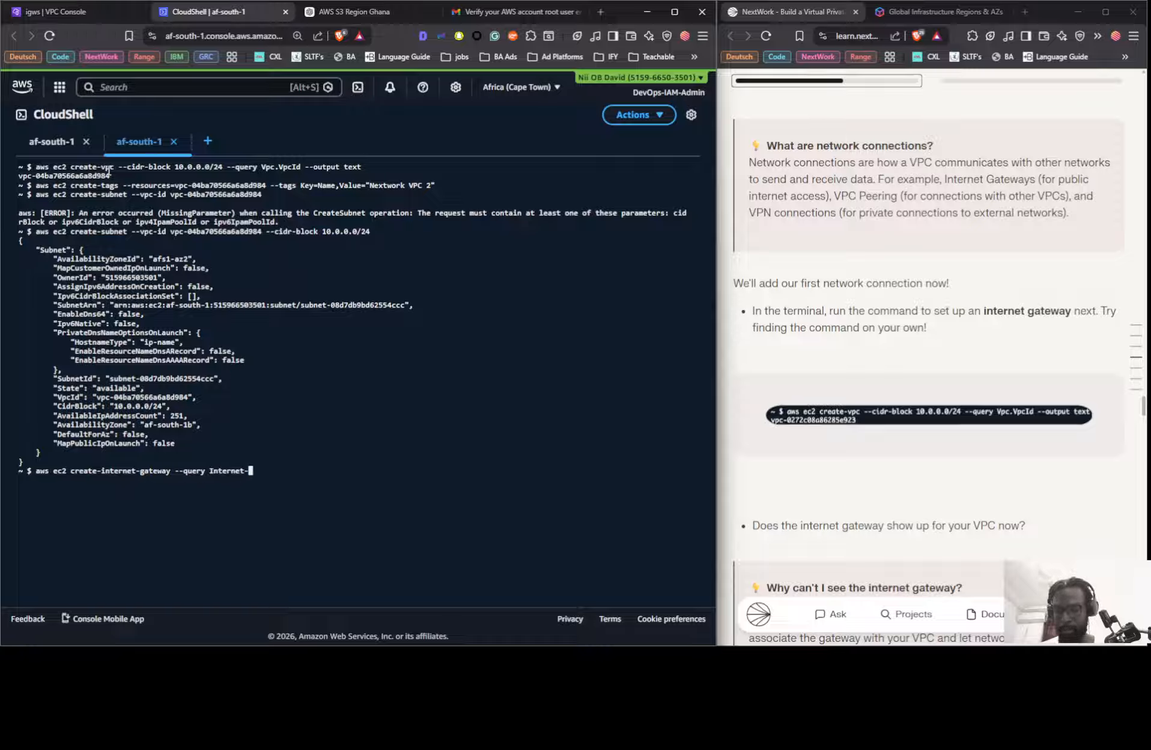
key("BackSpace")
type("Gate")
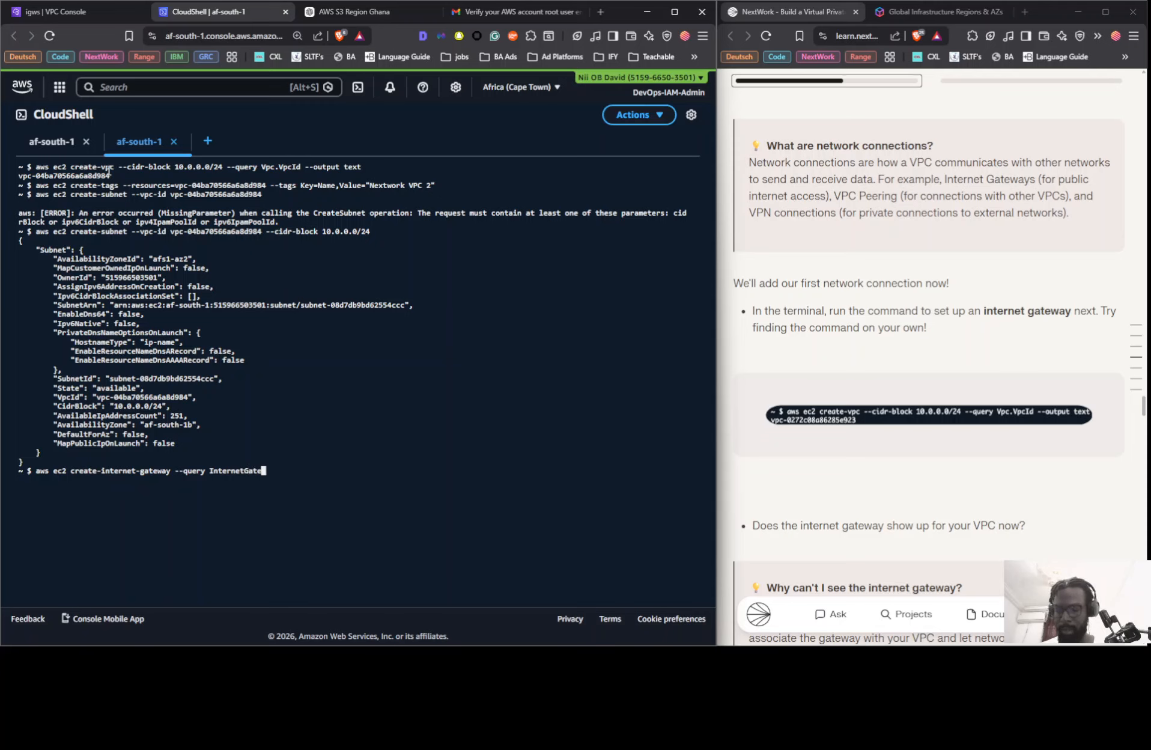
type("way")
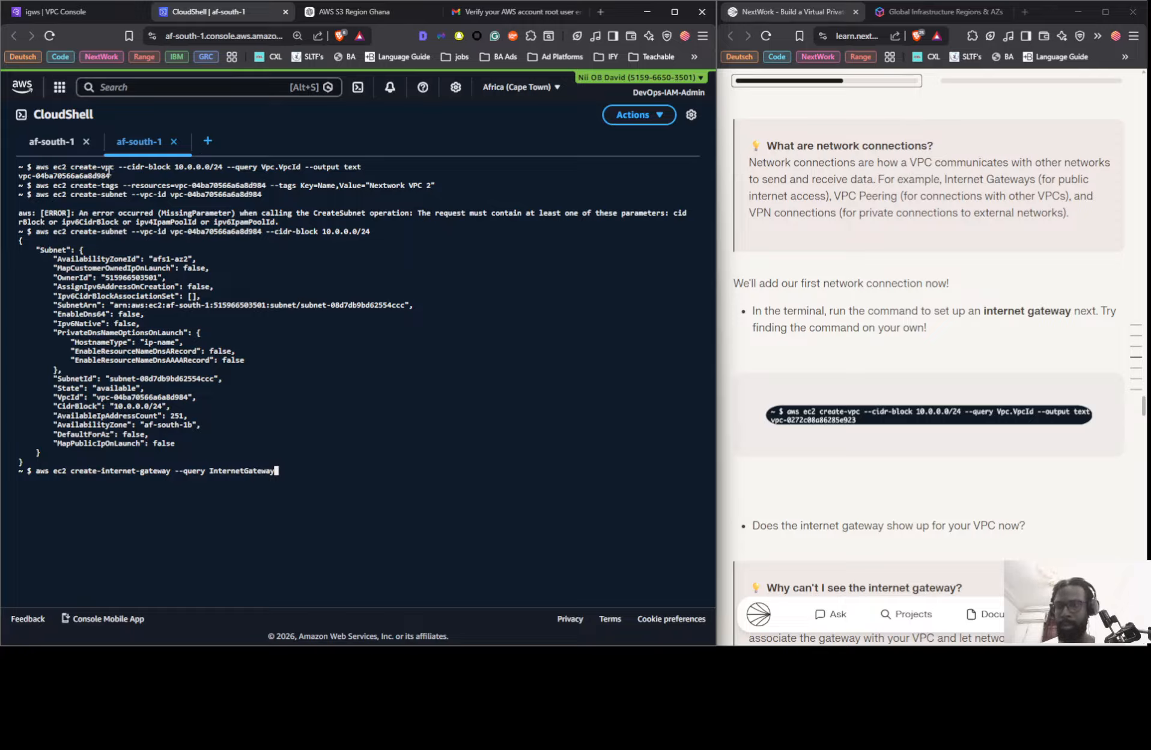
type(".")
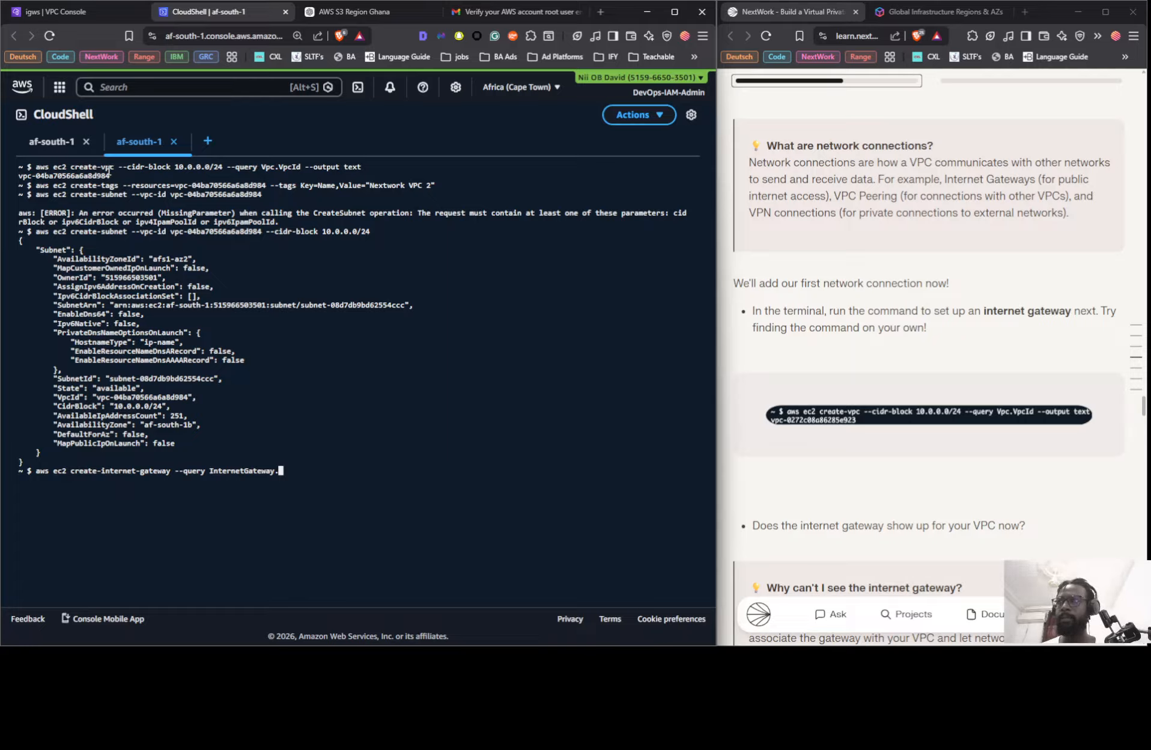
type("Interne")
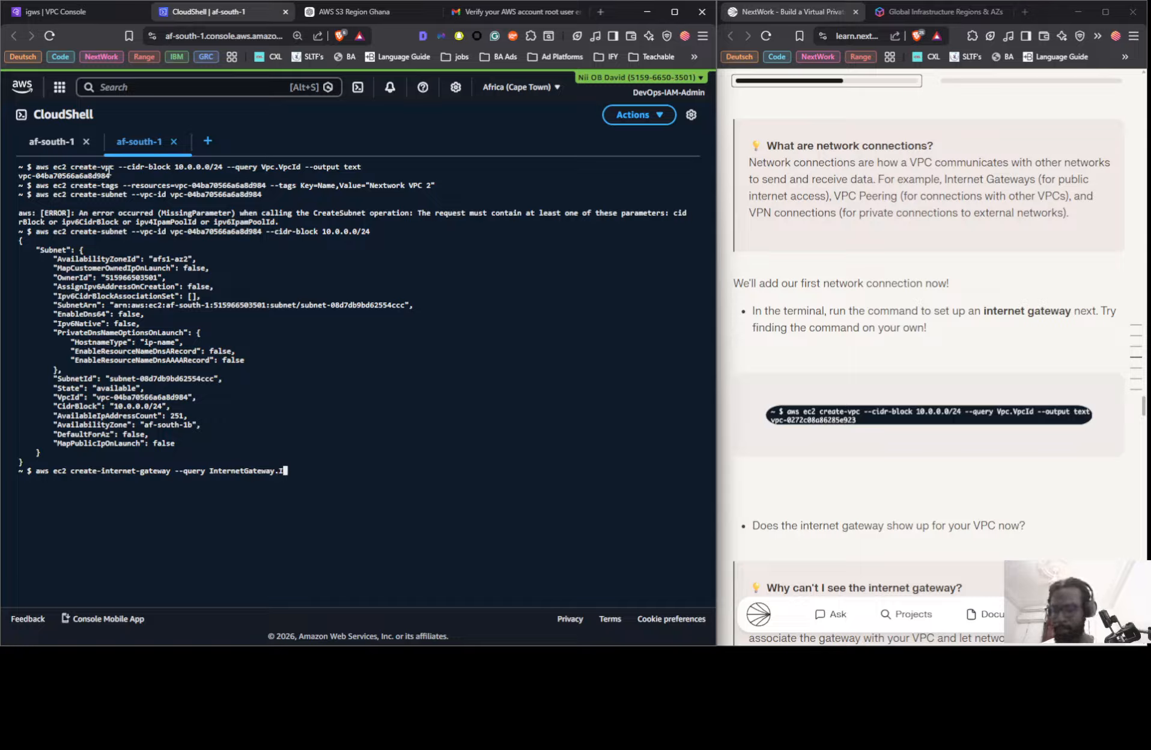
type("t")
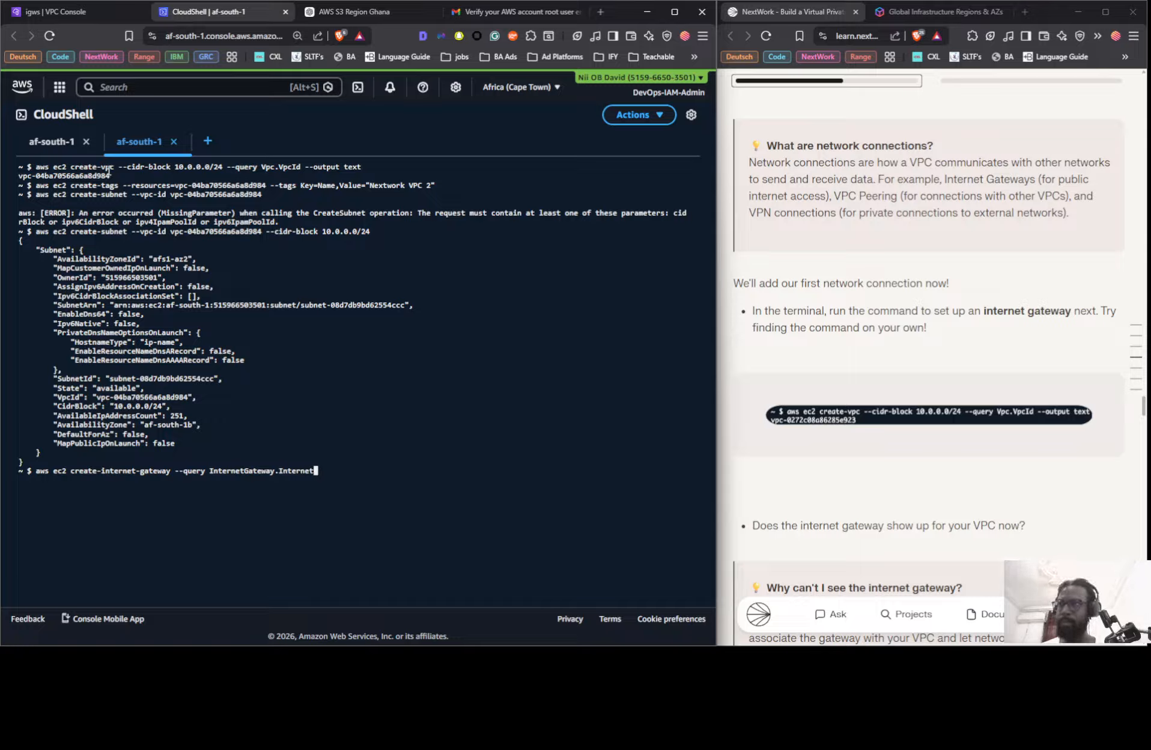
type("Gate")
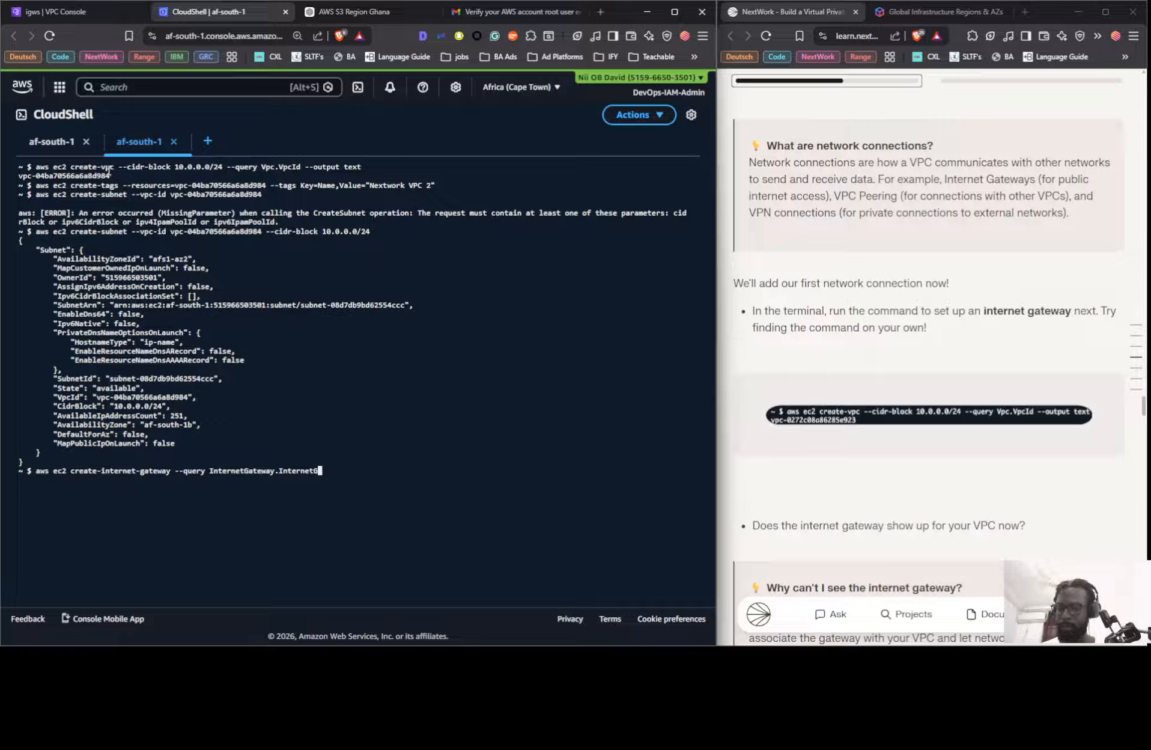
type("way.I")
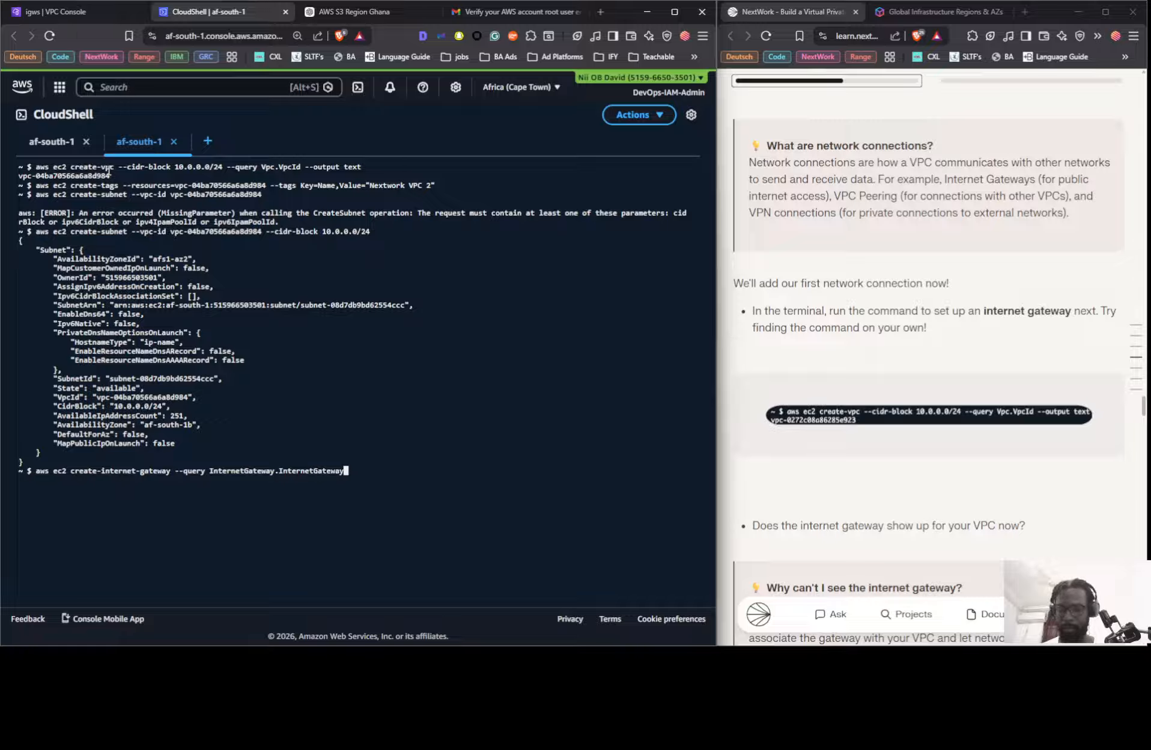
type("D")
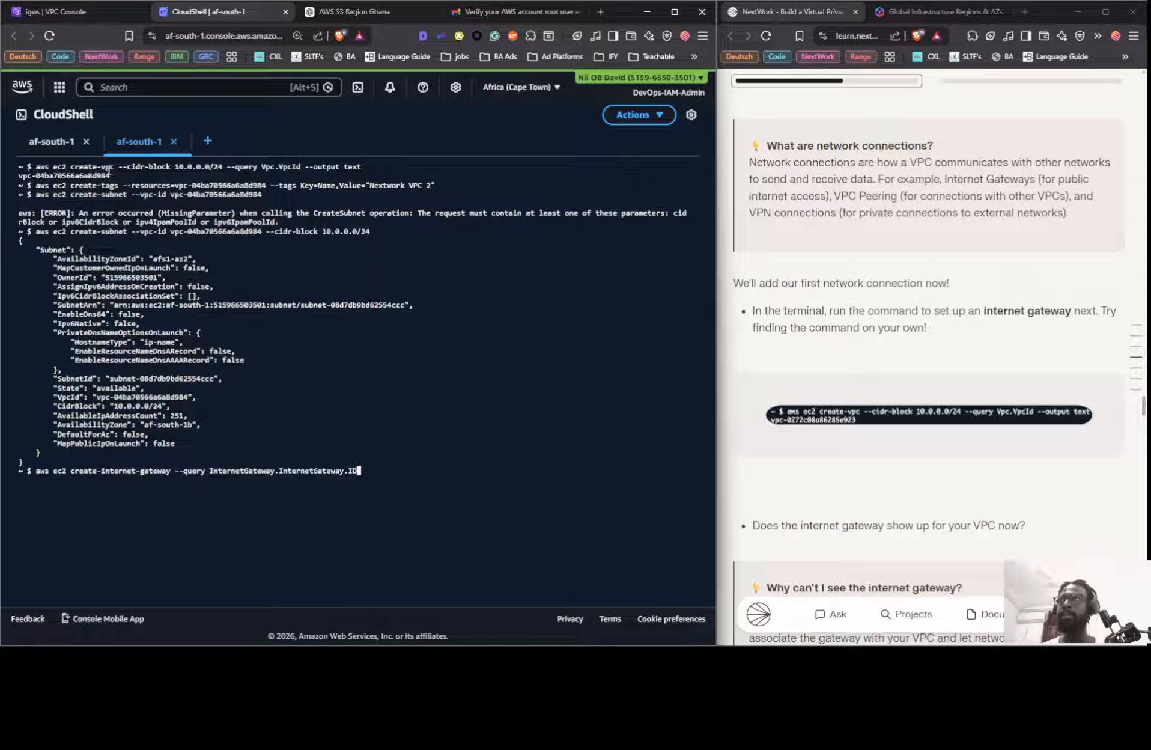
key("BackSpace")
type("d")
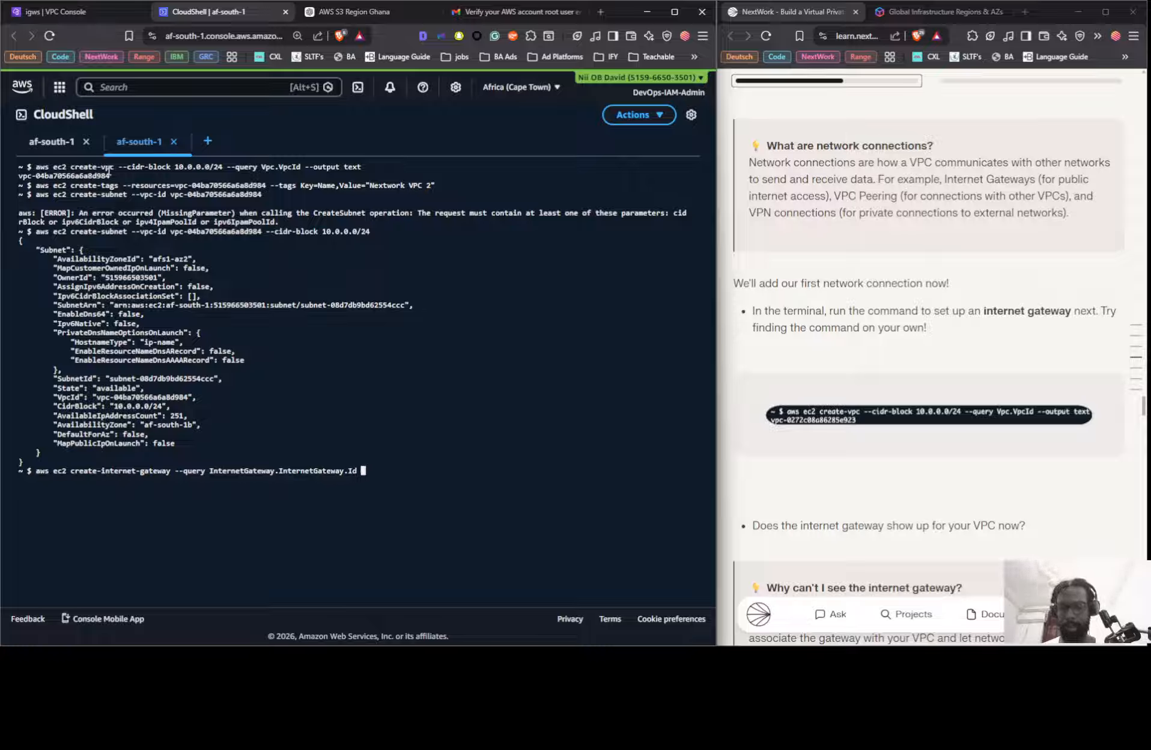
- Add "--output text" to the create-internet-gateway command and run it
type(" --")
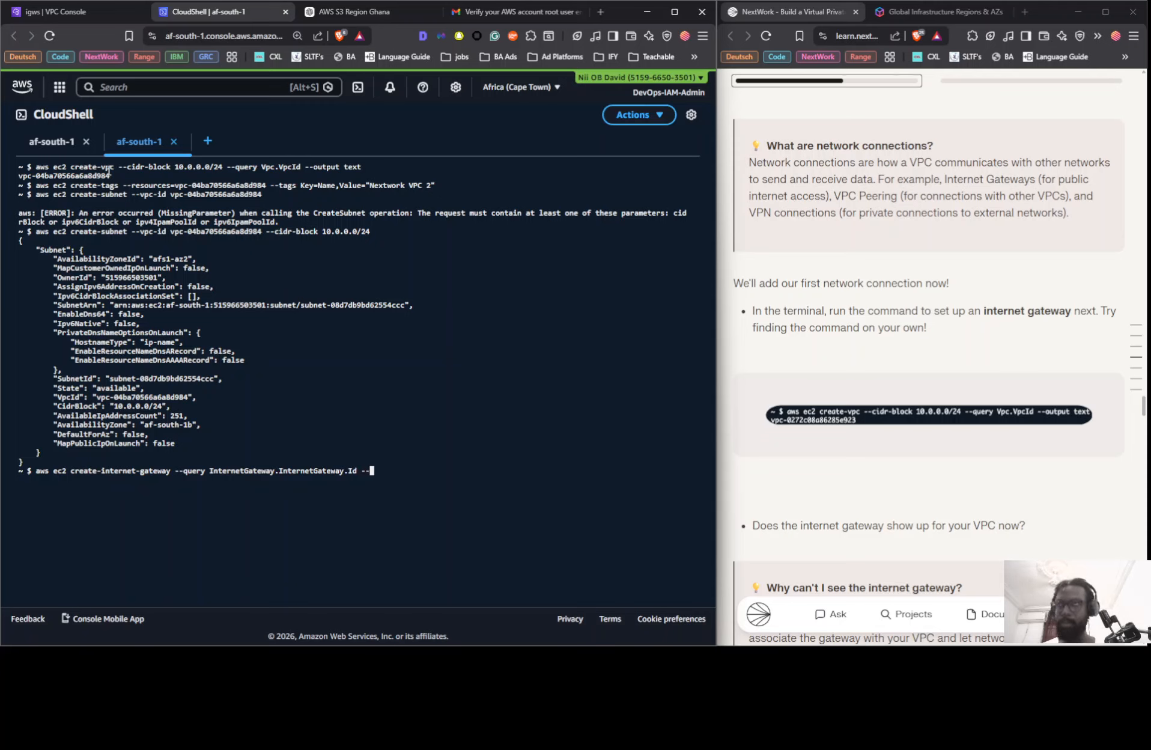
type("outp")
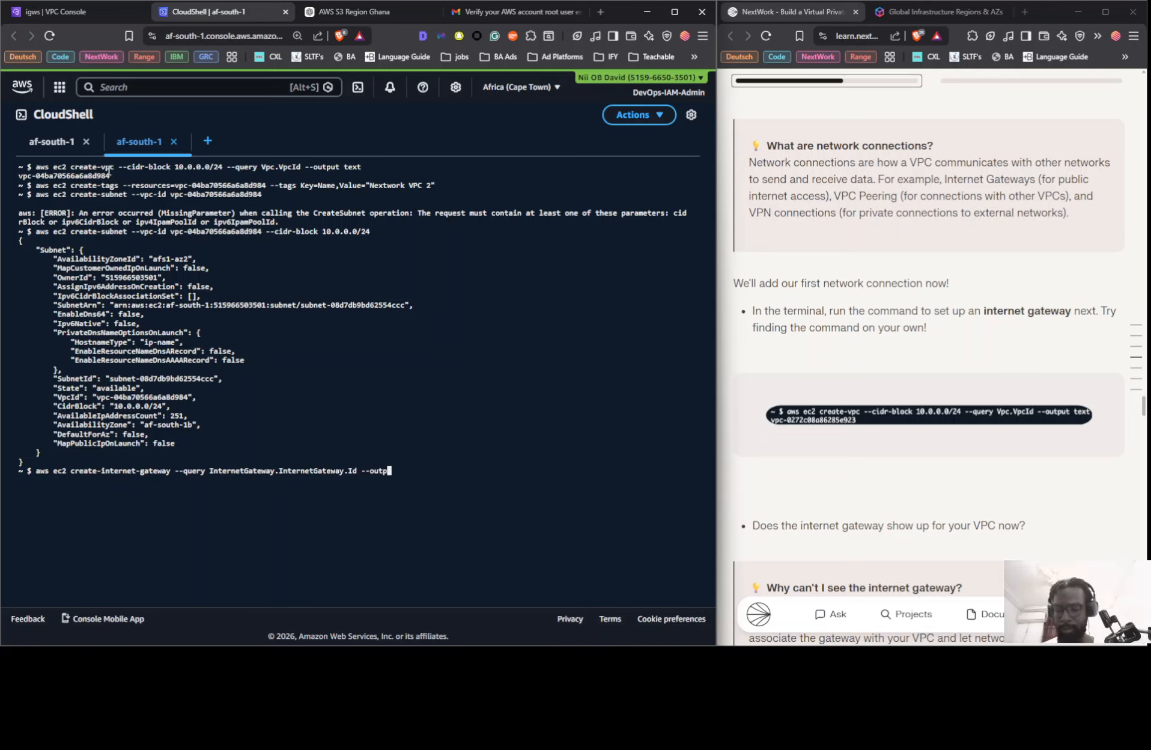
type("ut te")
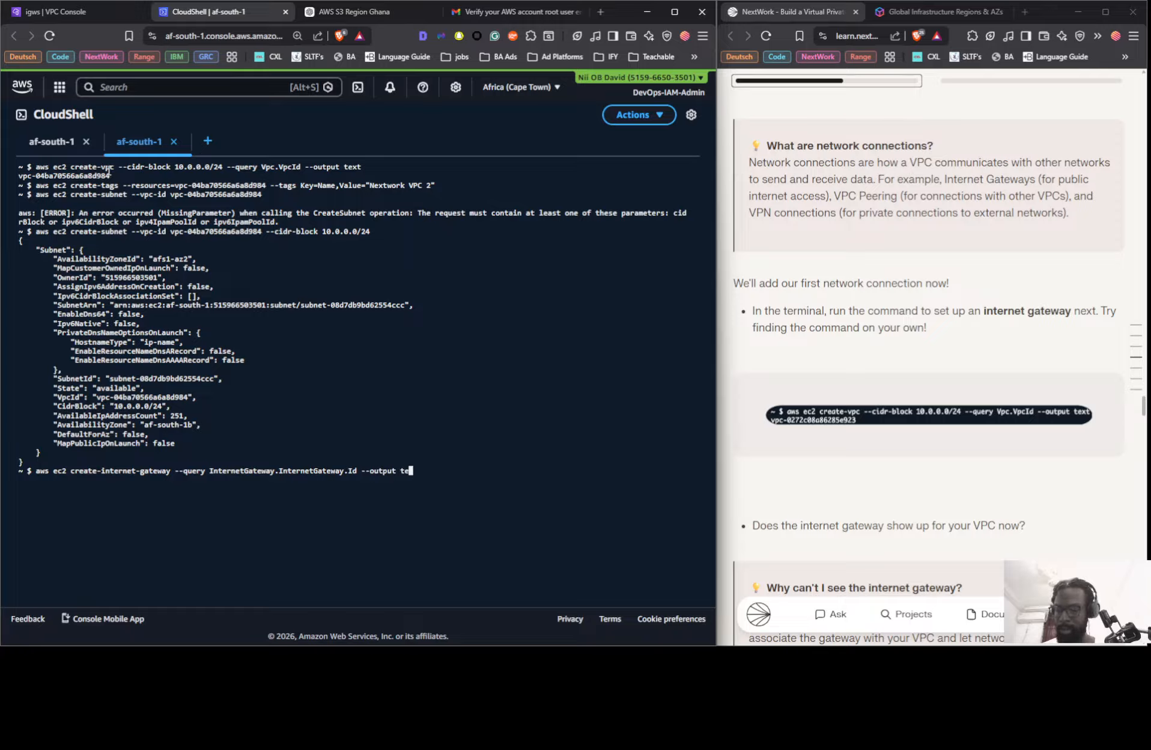
type("xt")
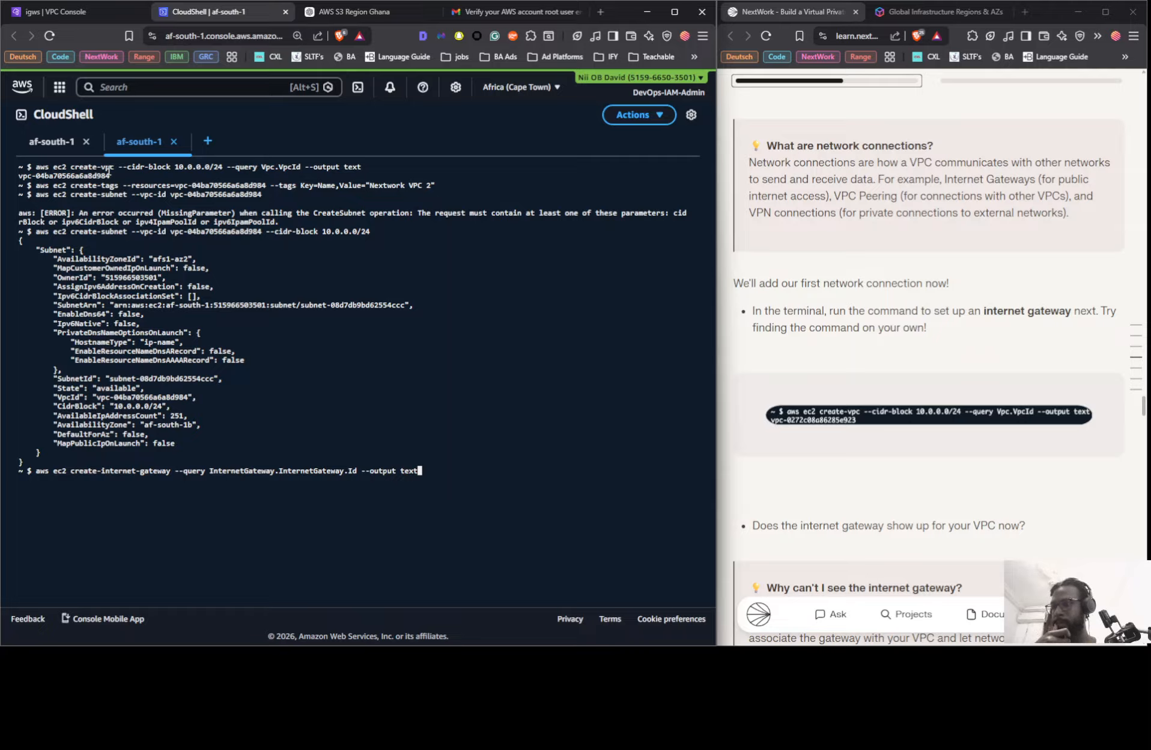
key("Return")
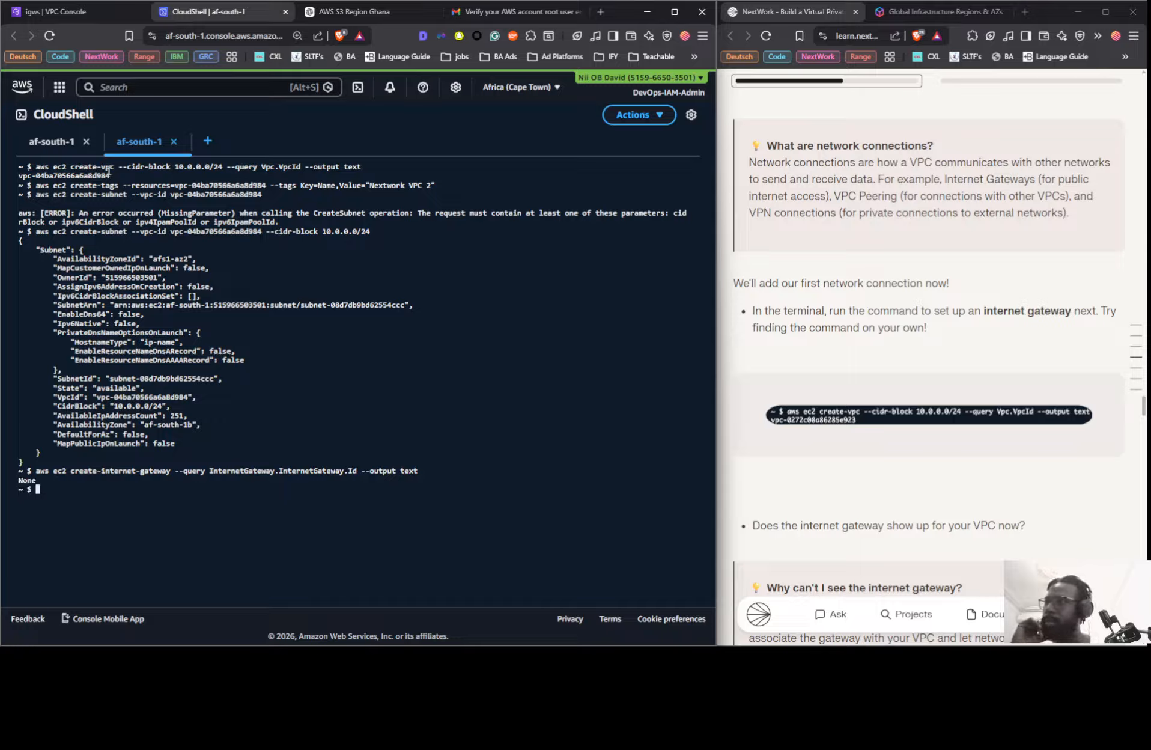
- Recall the create-internet-gateway command, correct its query to "InternetGateway.InternetGatewayId", and run it again
key("Up")
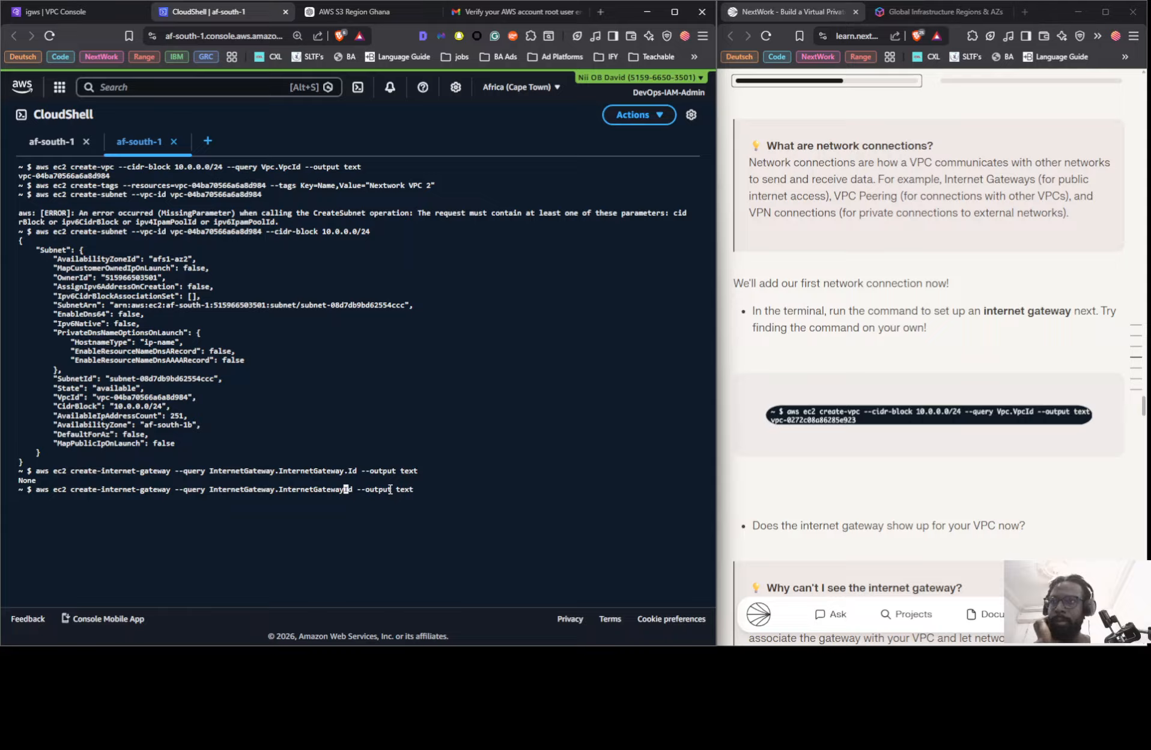
key("ctrl+Left")
key("ctrl+Left")
key("ctrl+Left")
key("BackSpace")
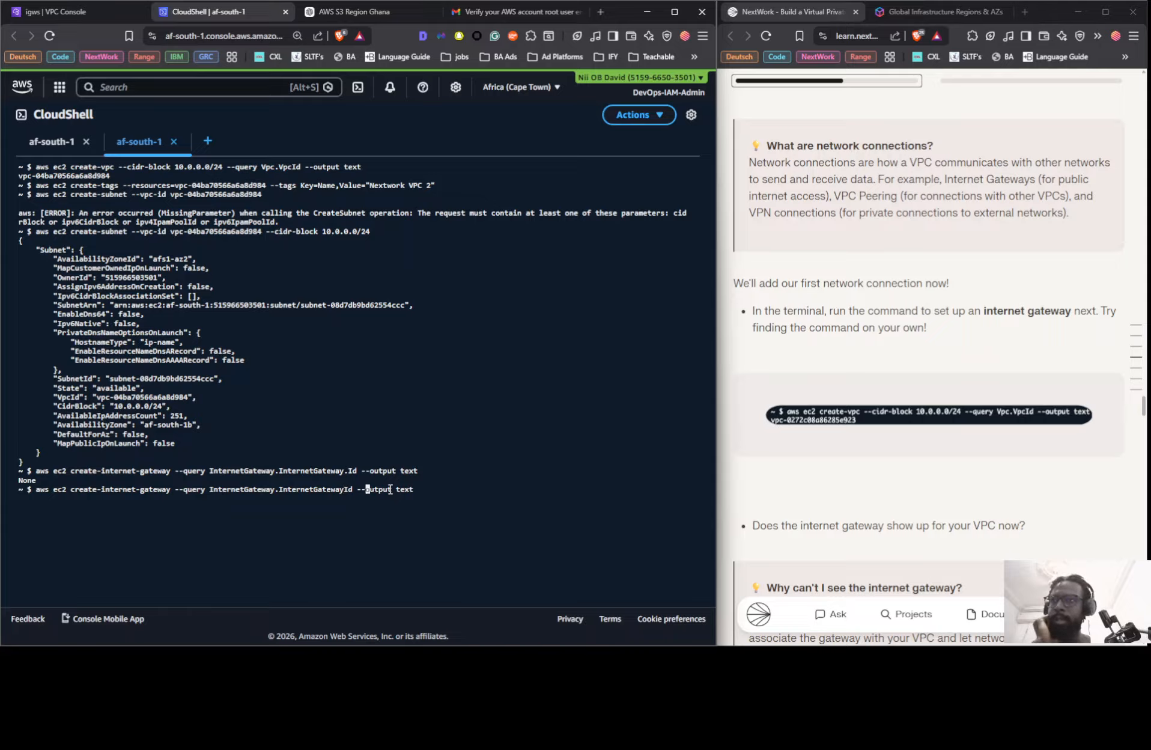
key("ctrl+Right")
key("ctrl+Right")
key("ctrl+Right")
key("Return")
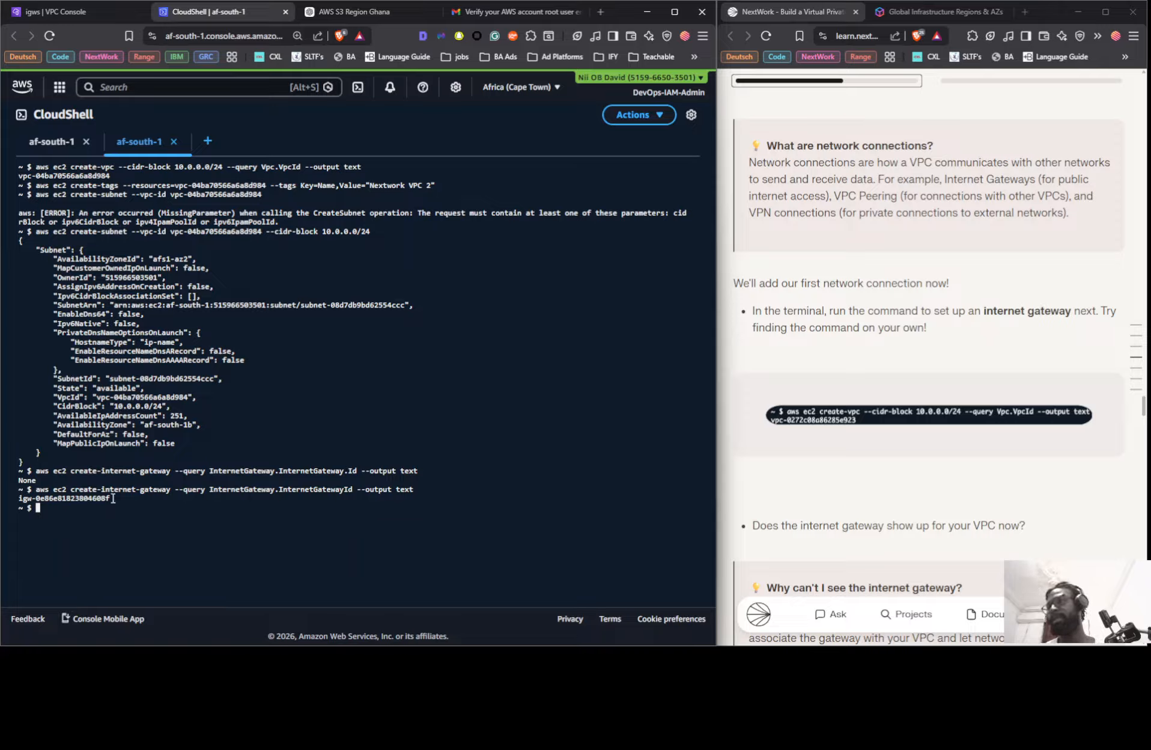
- Copy the internet gateway ID from the command output and return to the prompt
left_click_drag(111, 499, 9, 501)
right_click(22, 498)
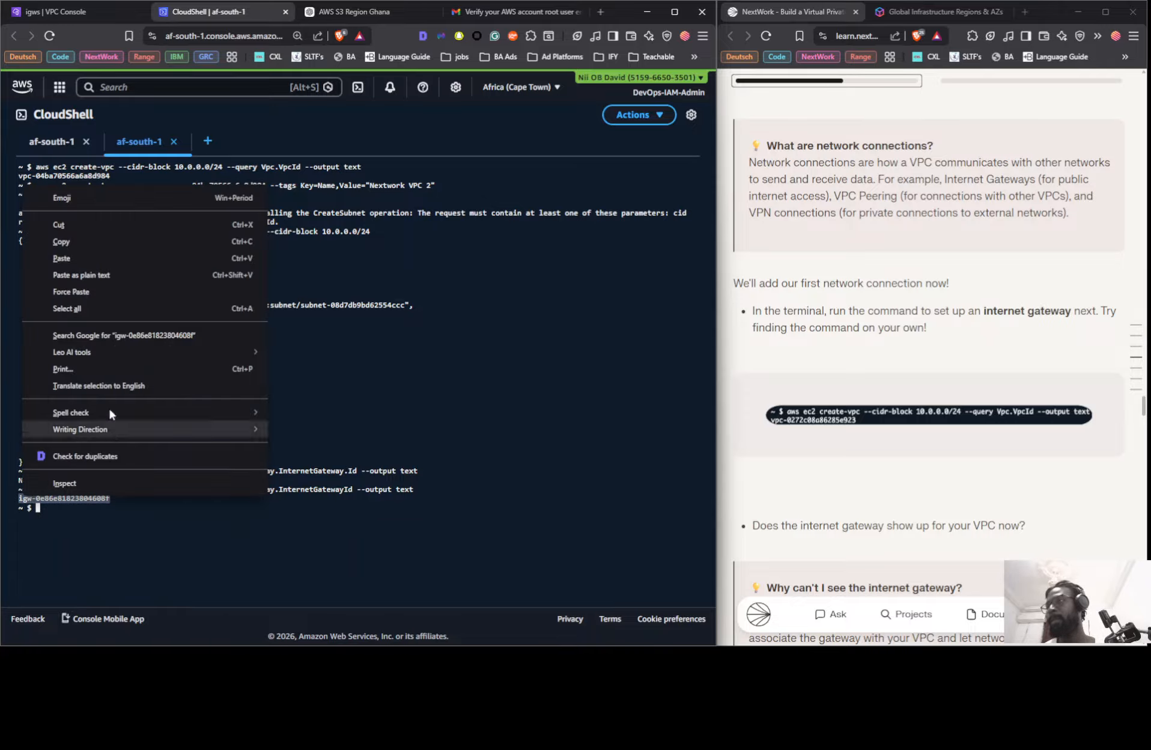
left_click(99, 239)
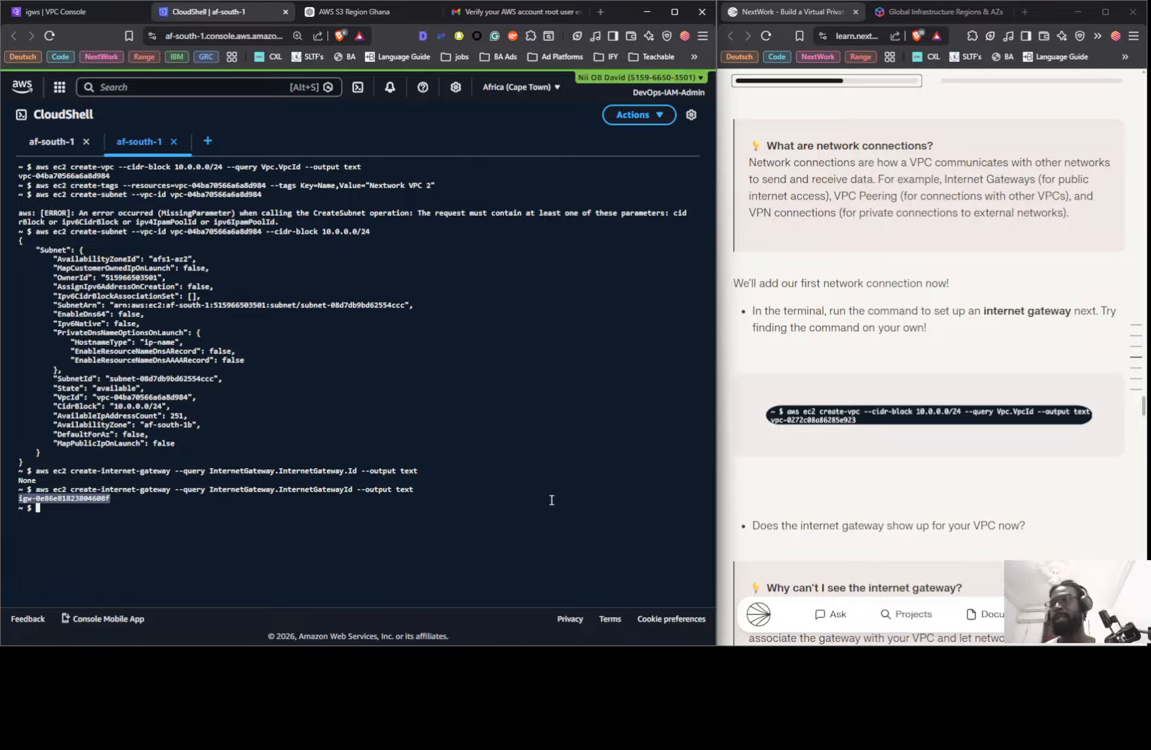
left_click(474, 530)
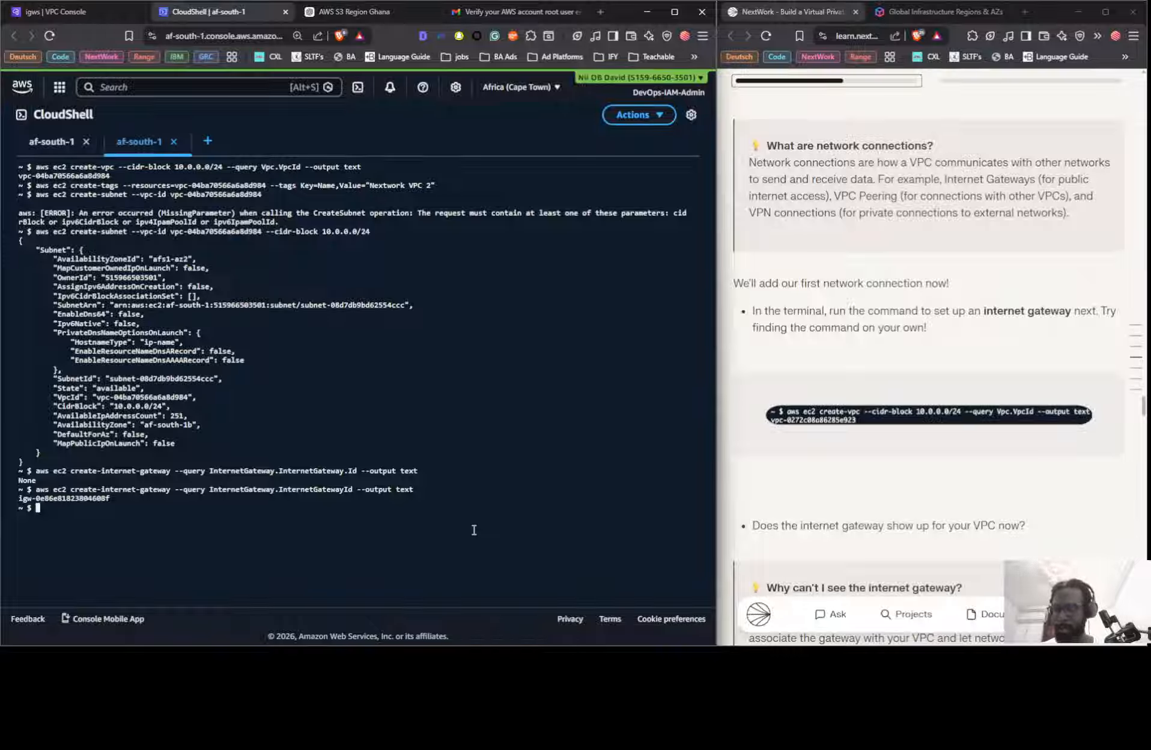
- Enter "aws ec2 attach-internet-gateway" at the prompt without running it
type("aws")
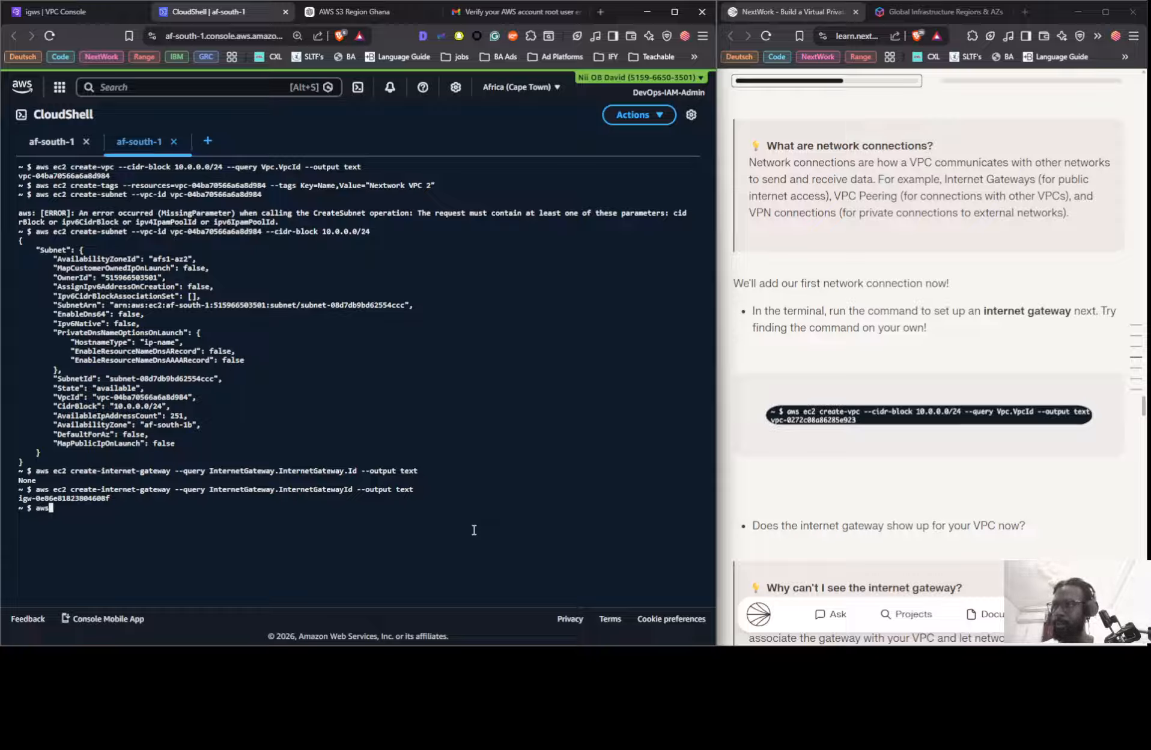
type(" exc")
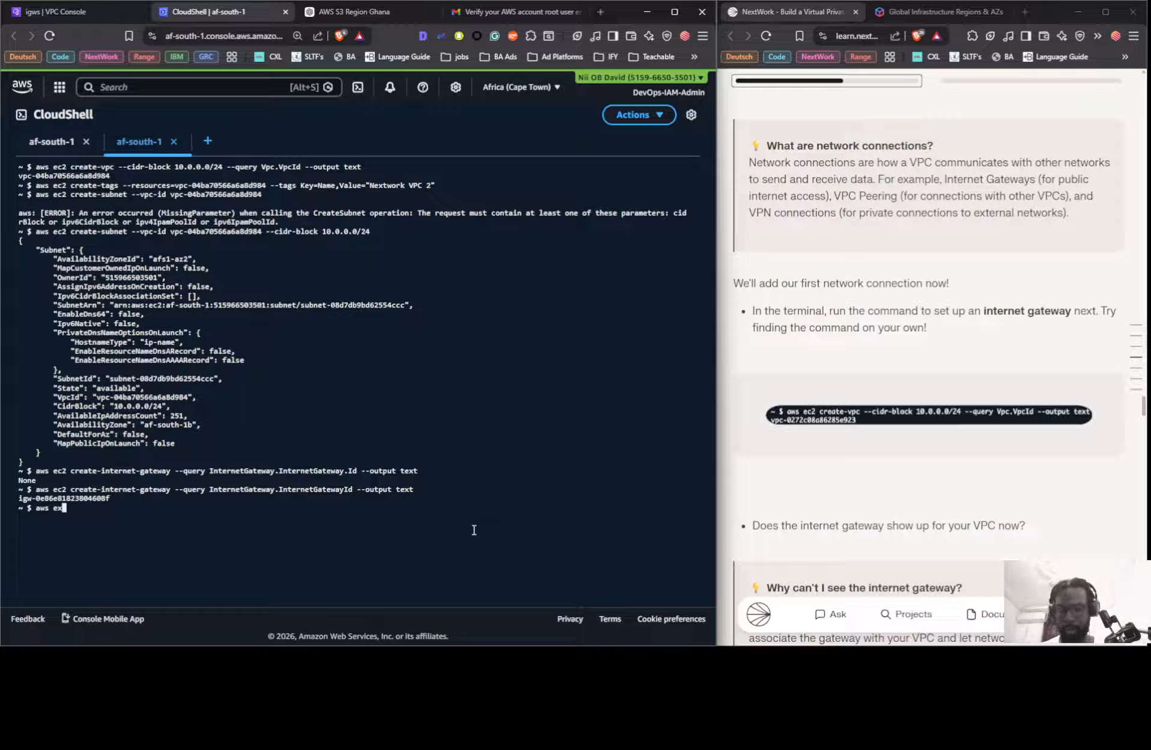
key("BackSpace")
key("BackSpace")
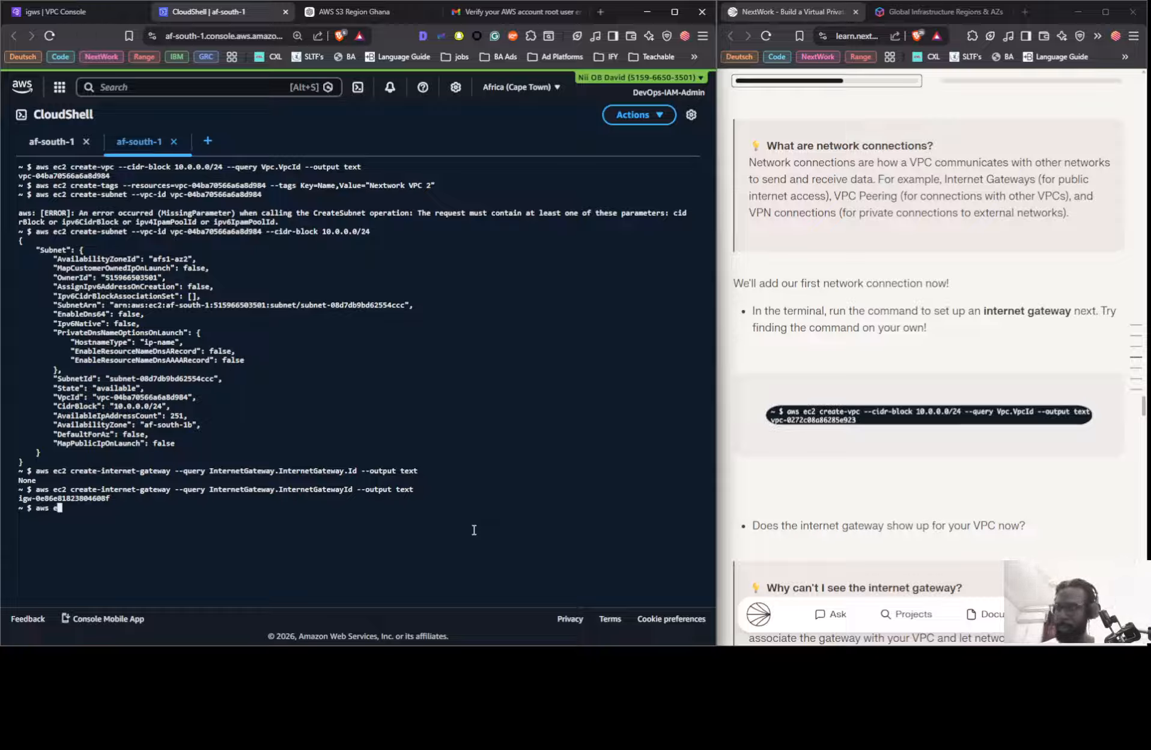
type("c2 a")
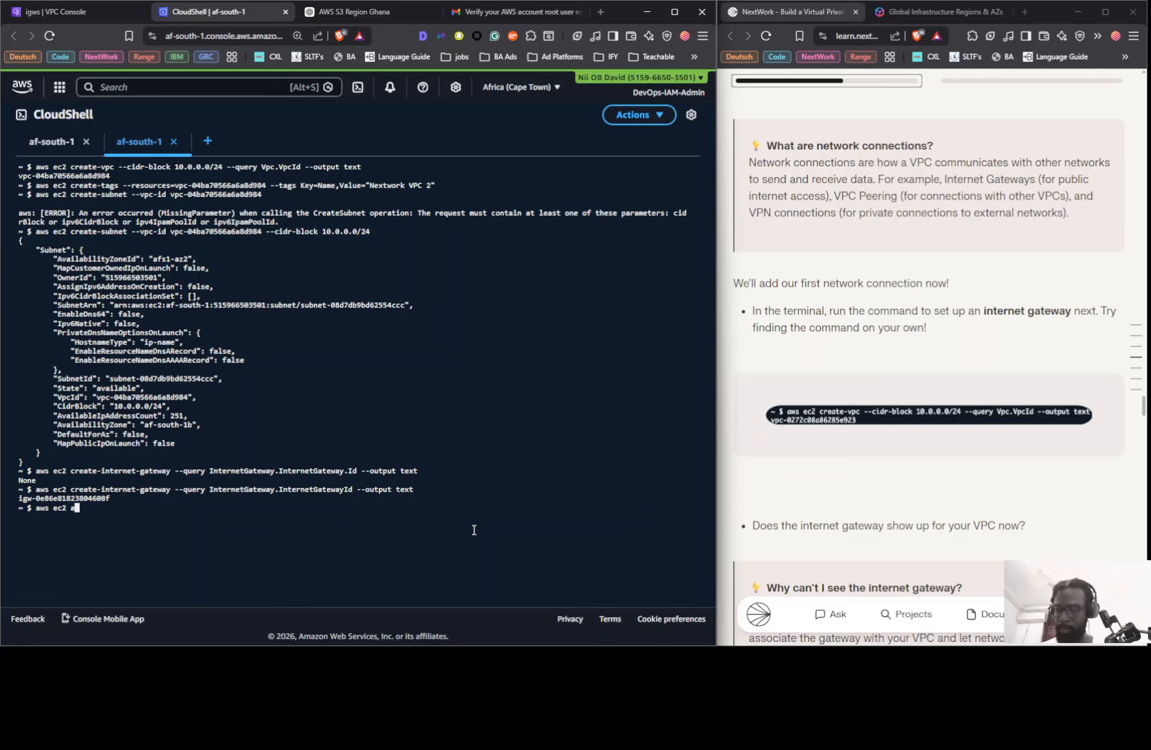
type("tta")
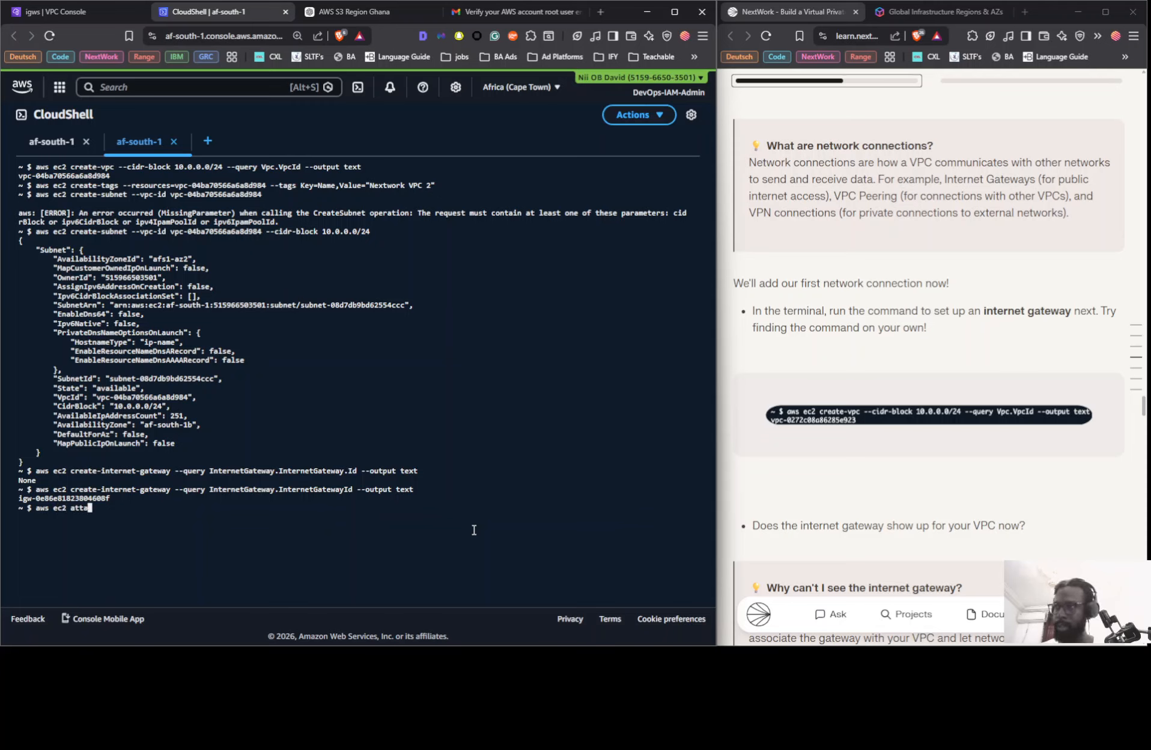
type("ch")
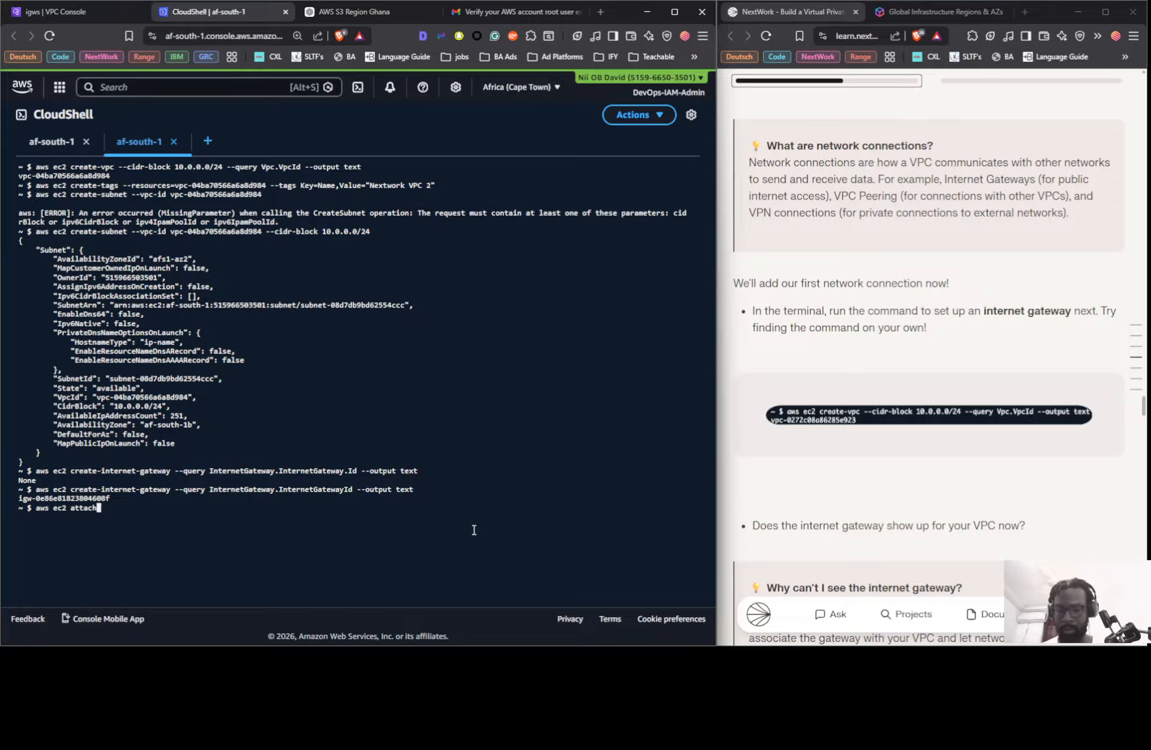
type("-intern")
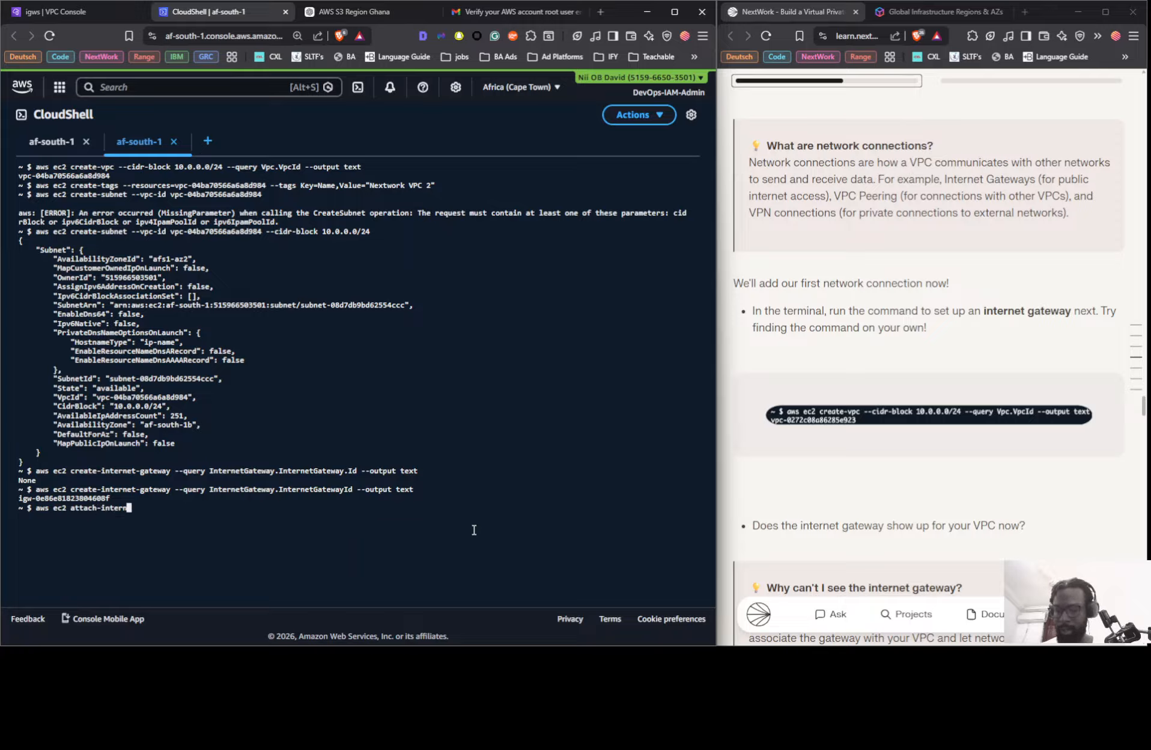
type("et")
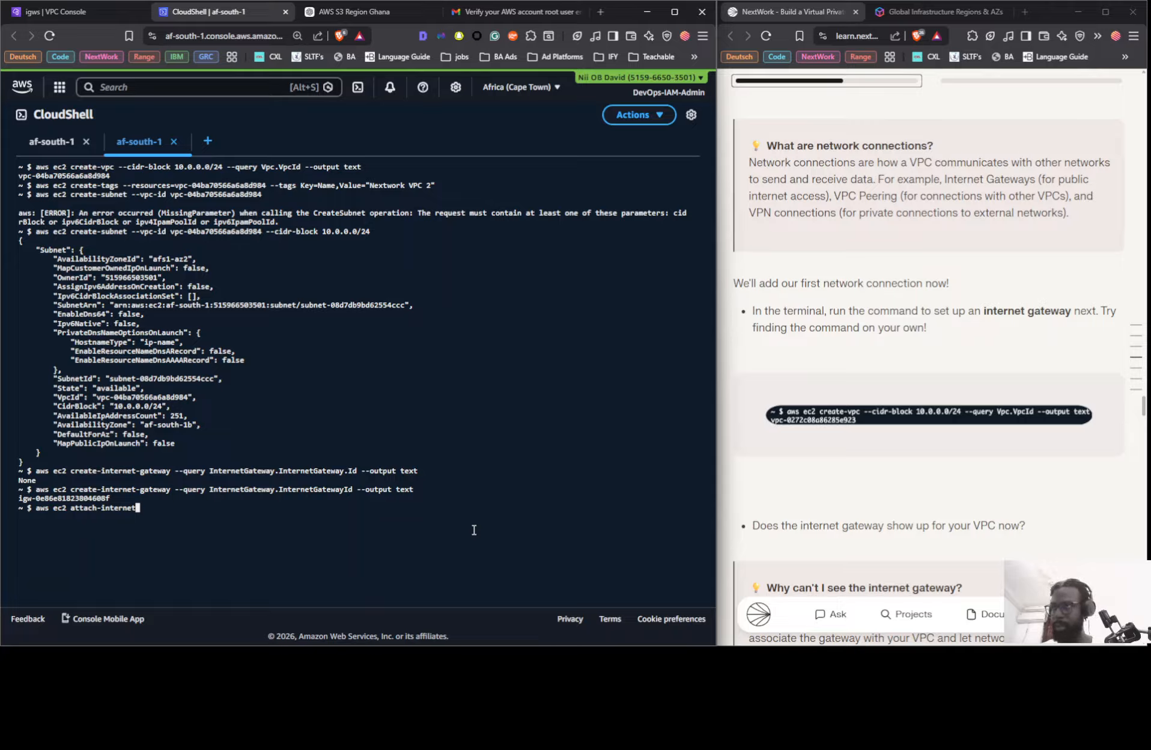
type("-gatewa")
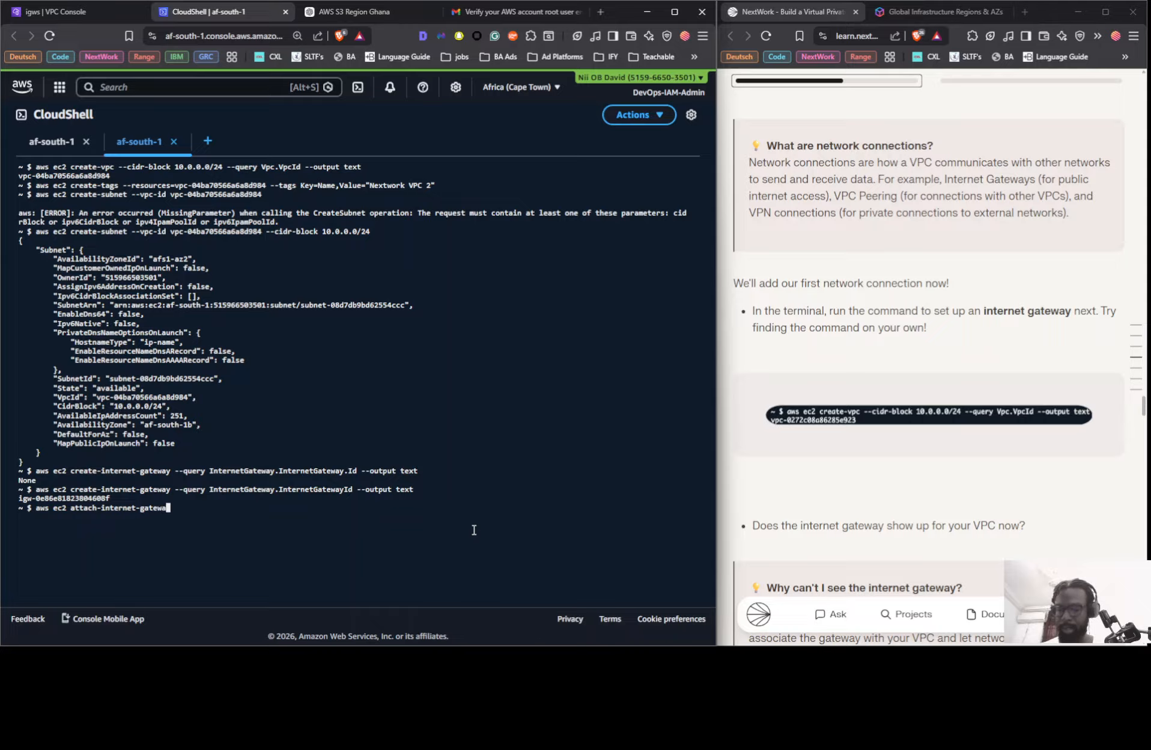
type("y")
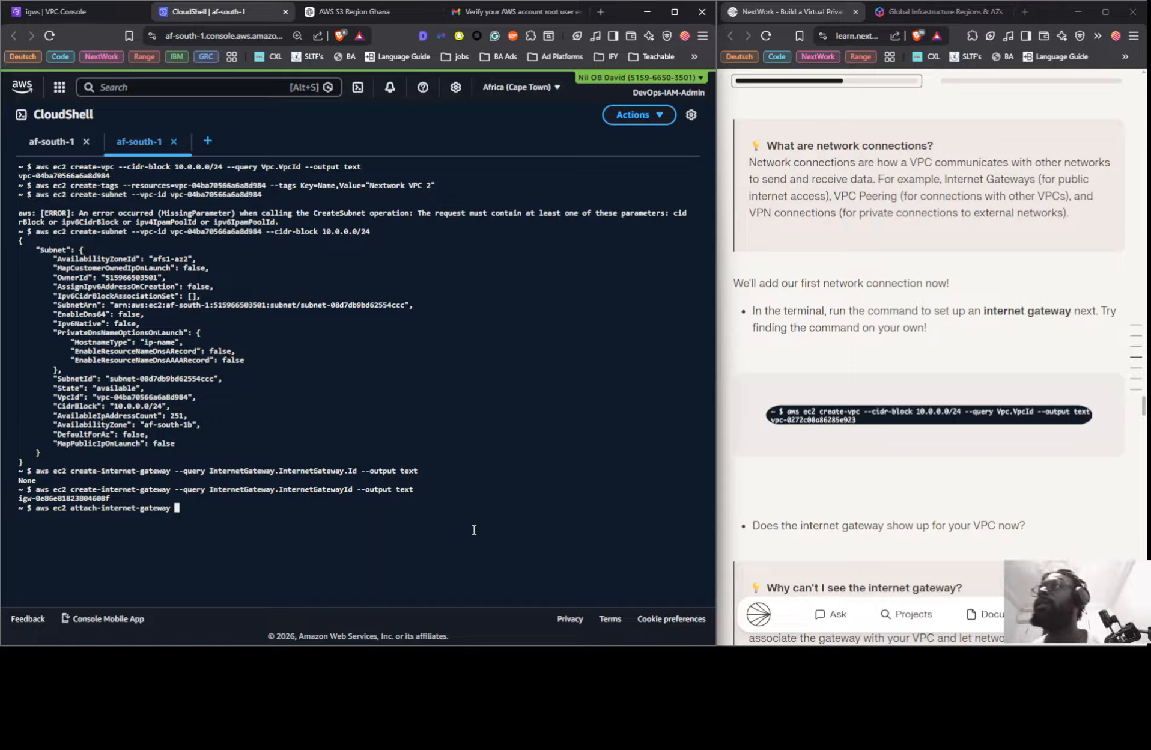
- Append "--vpc-id vpc-04ba70566a6a8d984" to the attach-internet-gateway command, taking the VPC ID from the clipboard history, and run it
type(" --")
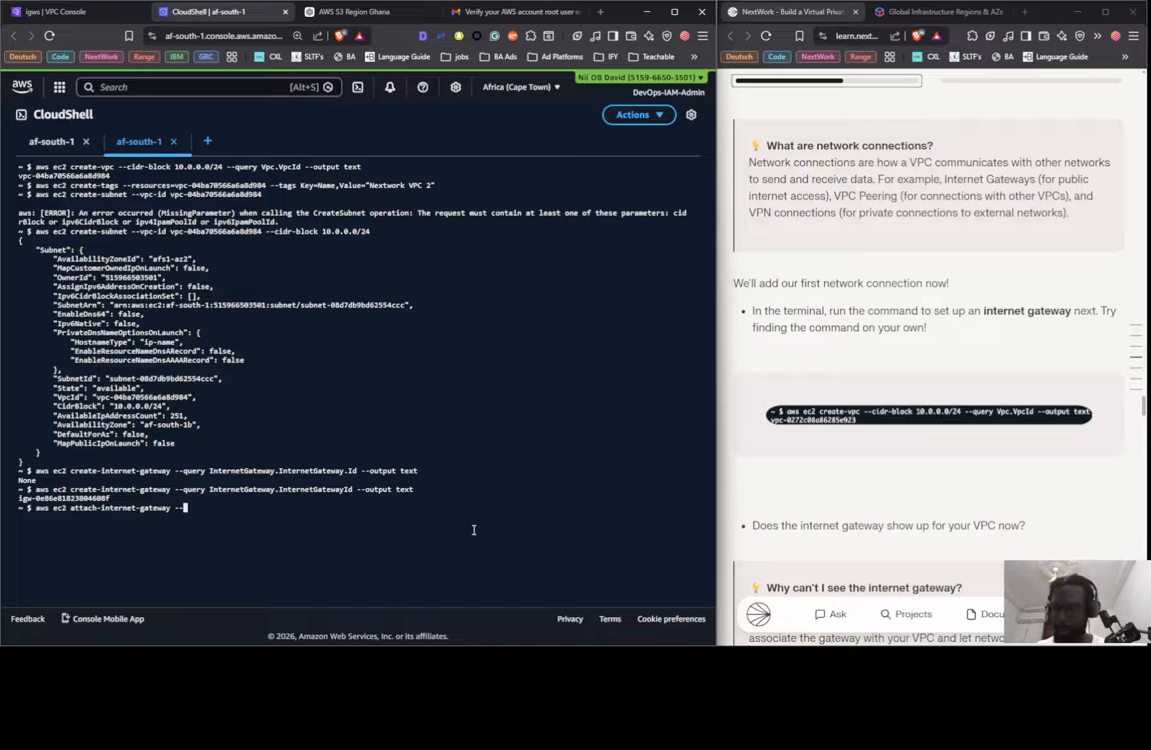
type("vp")
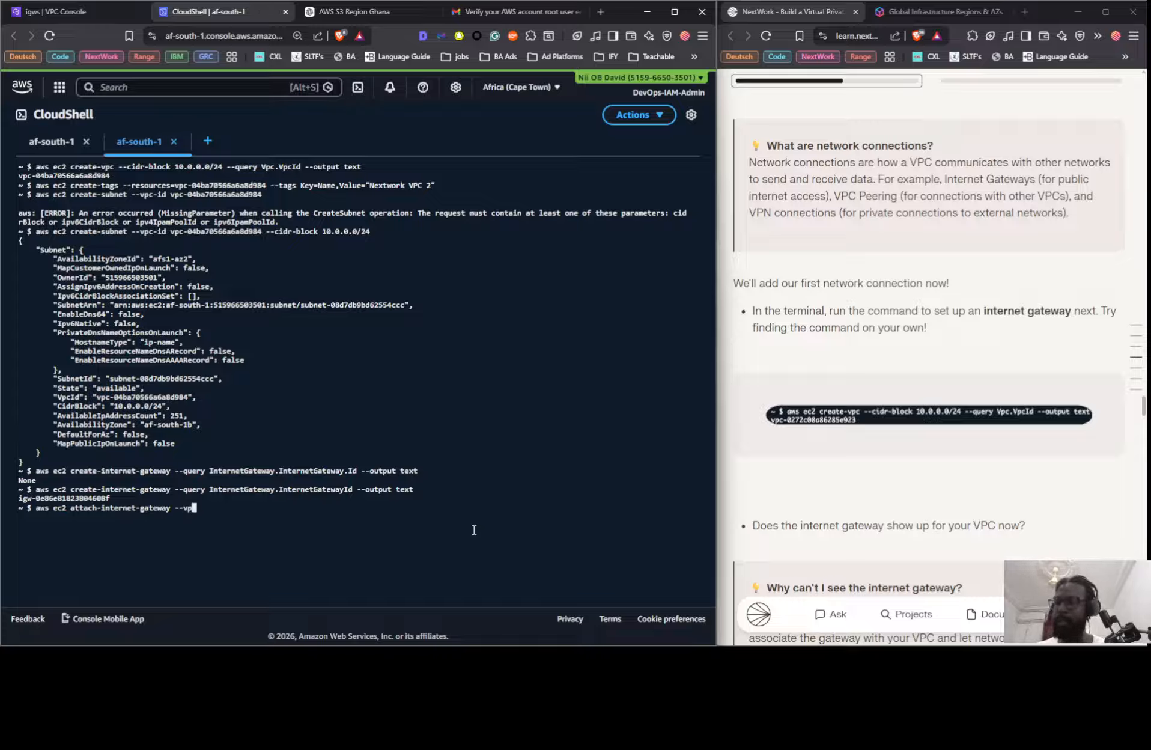
type("c")
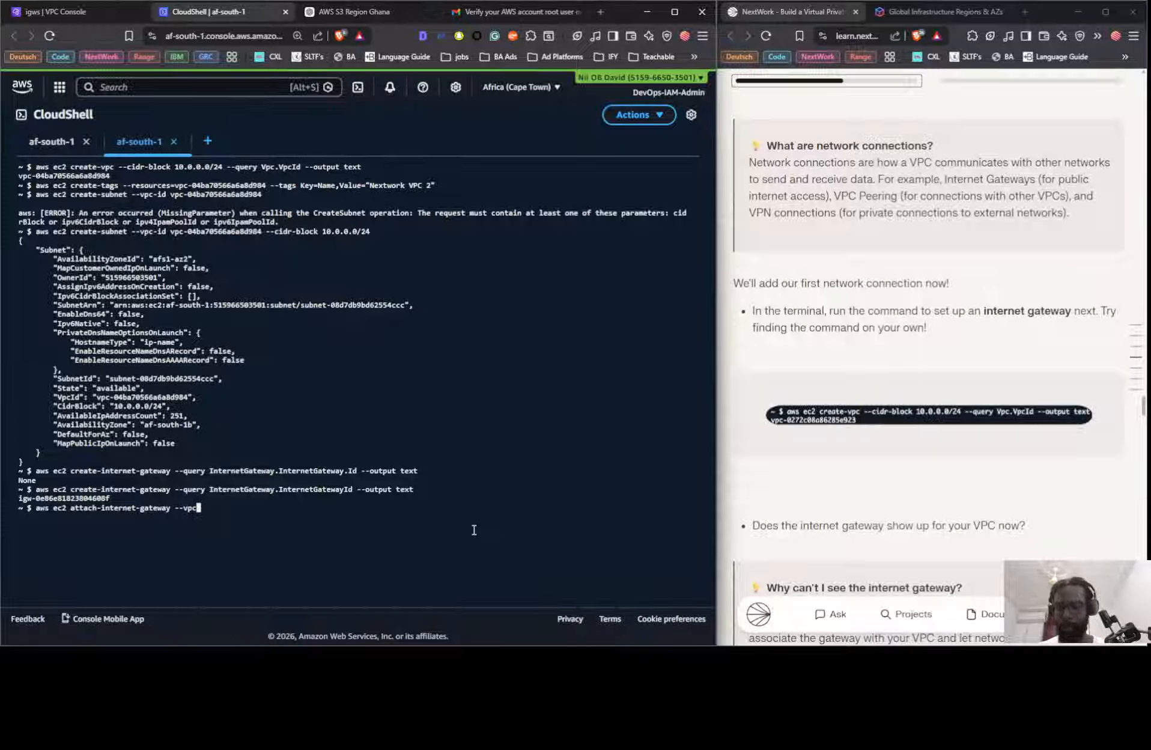
type("id")
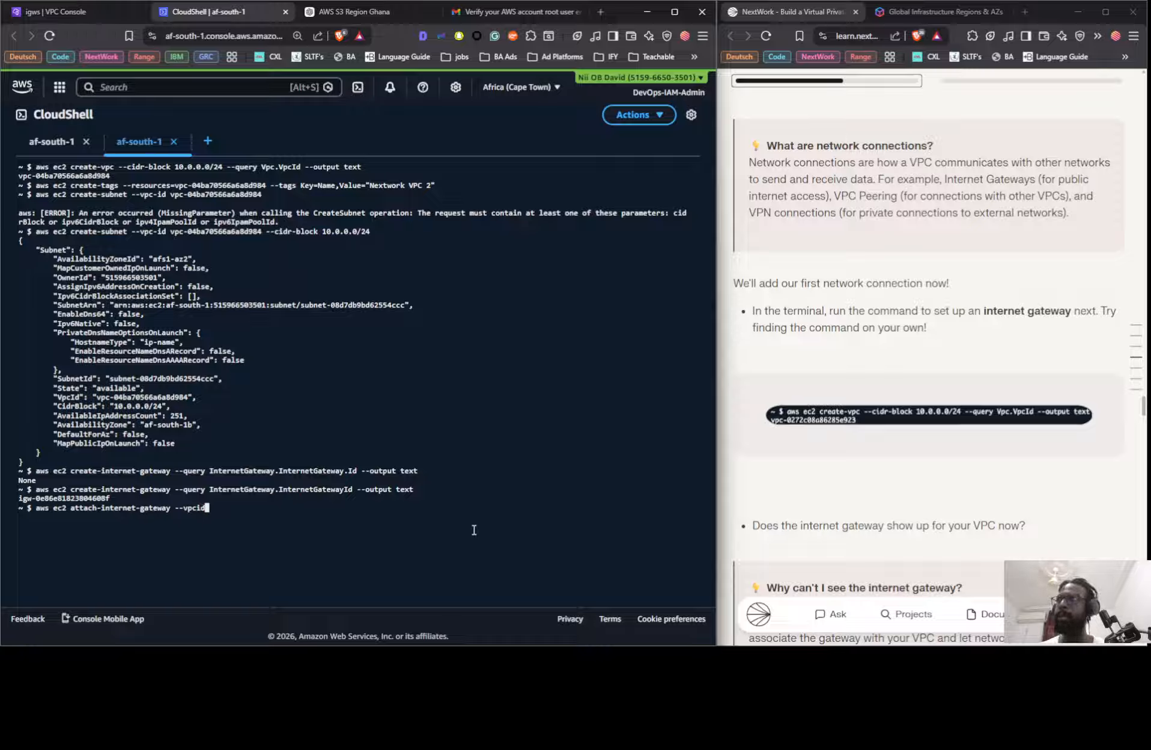
key("BackSpace")
key("BackSpace")
type("-")
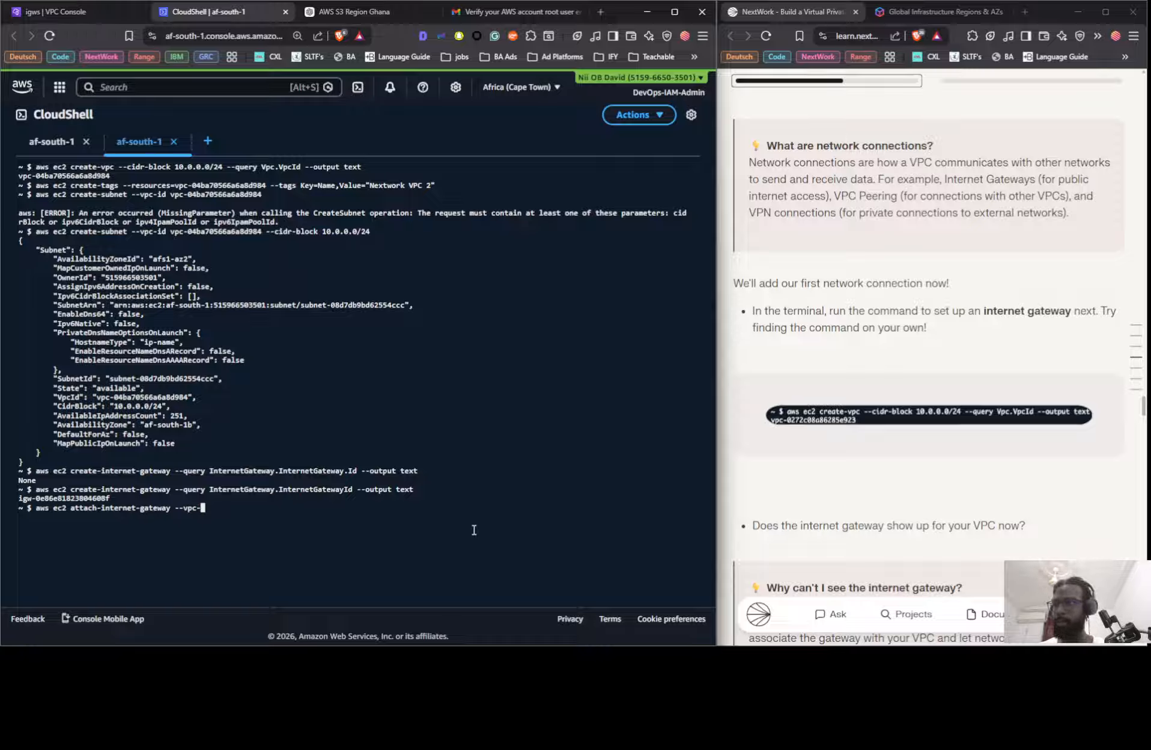
type("id")
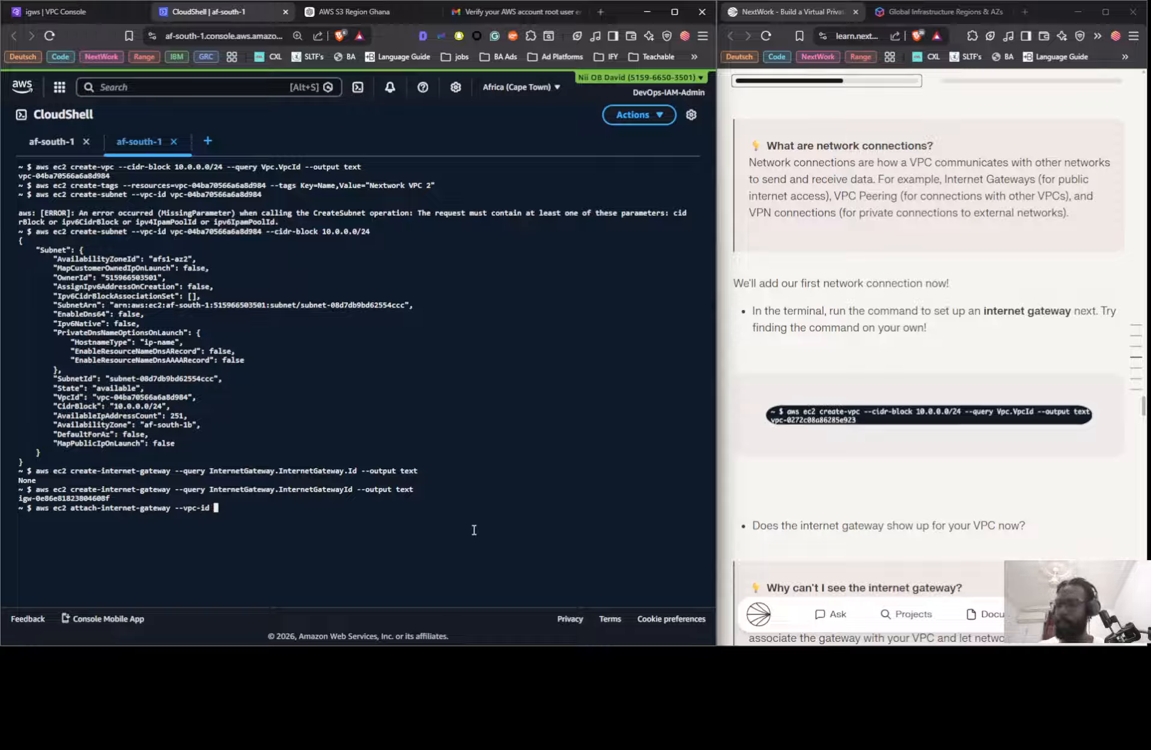
key("super+v")
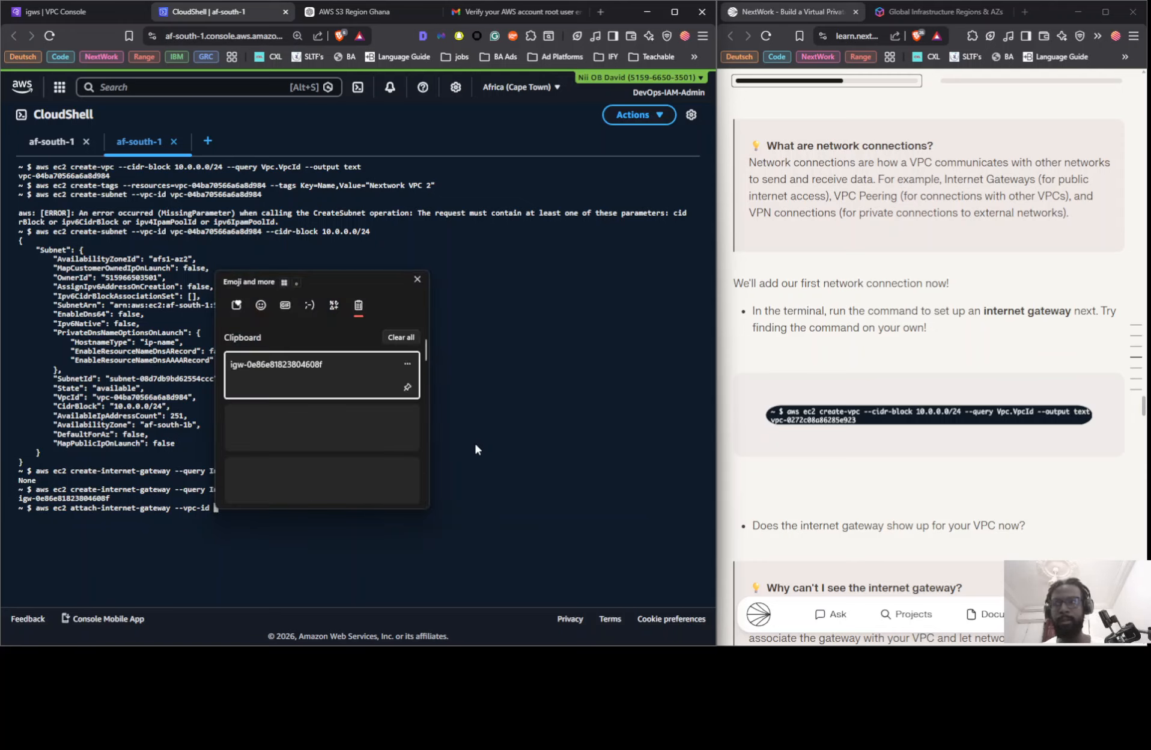
scroll(380, 439, "down", 1)
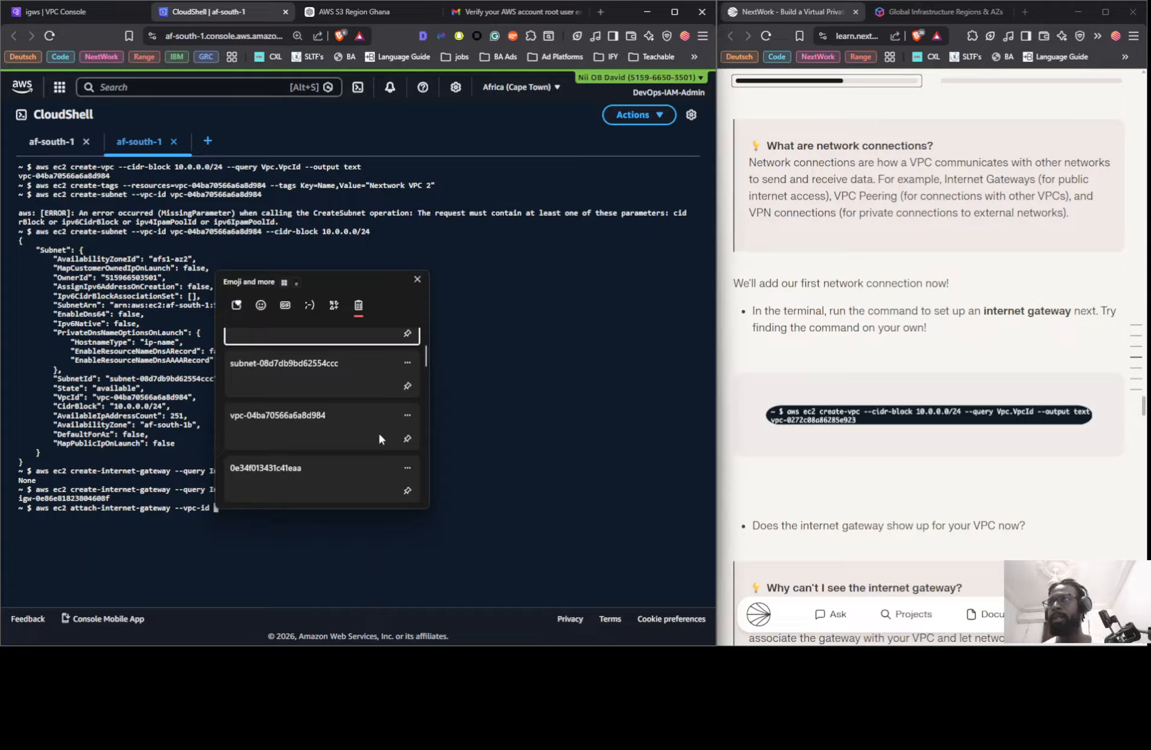
left_click(379, 435)
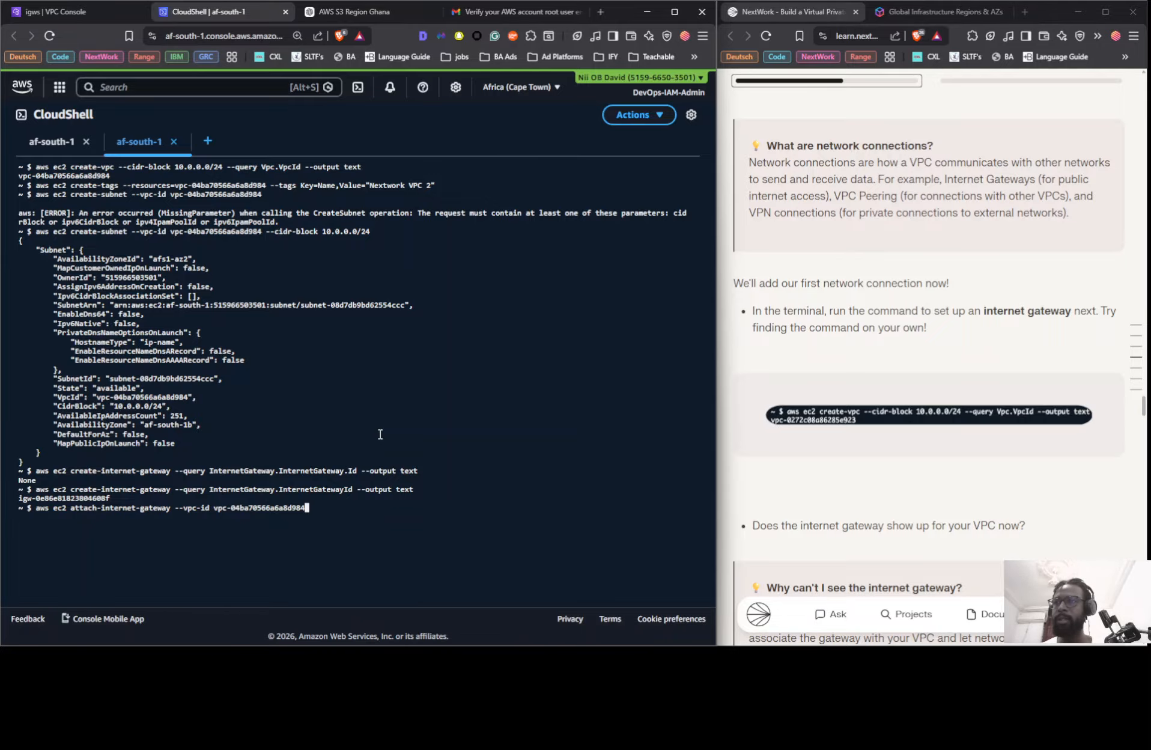
key("Return")
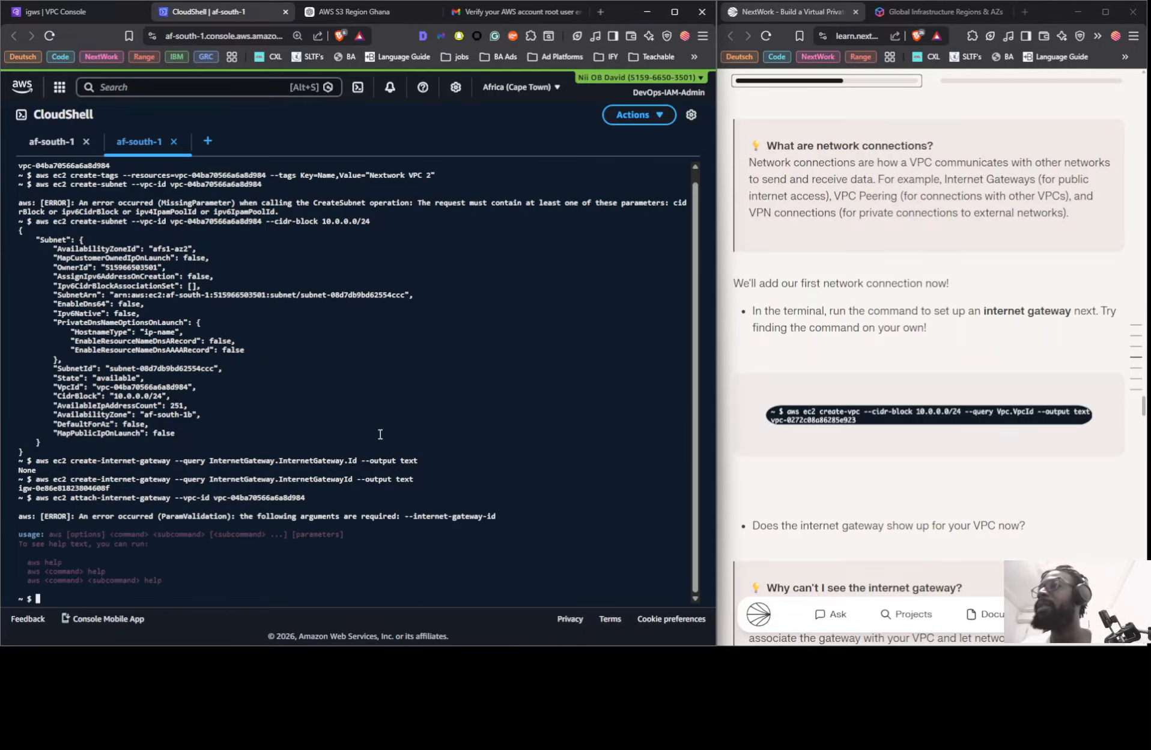
- Recall the attach-internet-gateway command and append the "--internet-gateway-id" option given in the NextWork guide, without running it
scroll(969, 350, "down", 5)
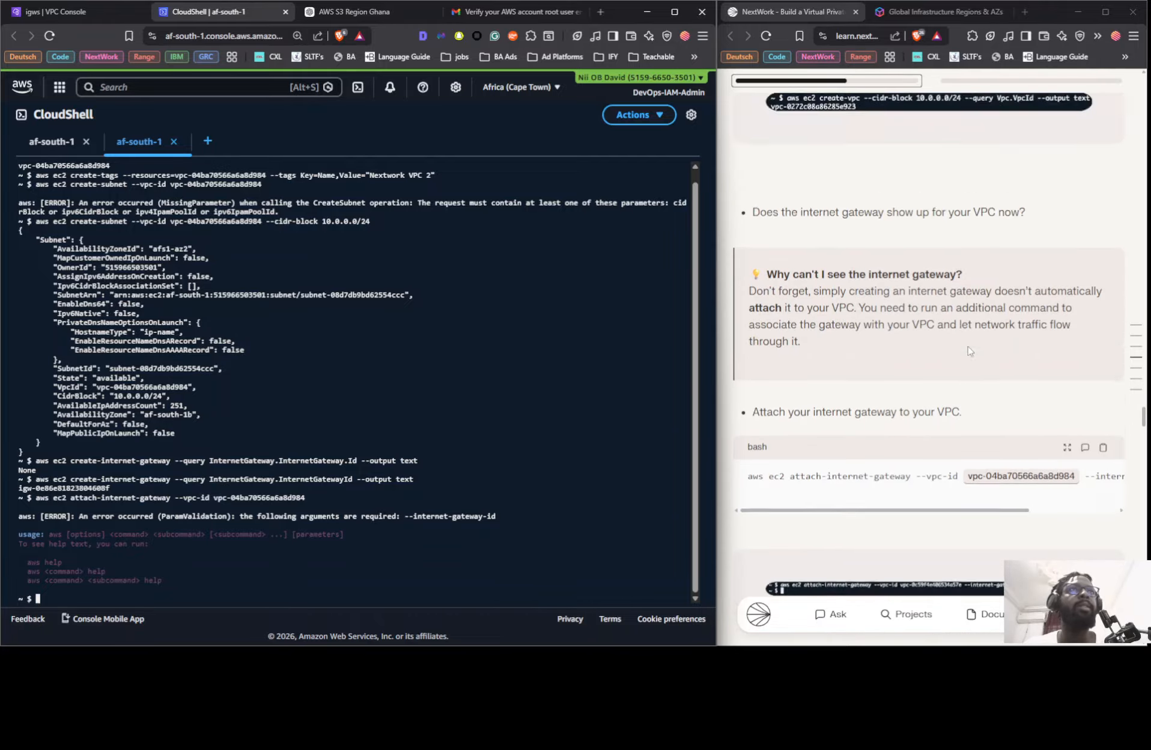
scroll(970, 351, "up", 5)
scroll(1000, 341, "down", 6)
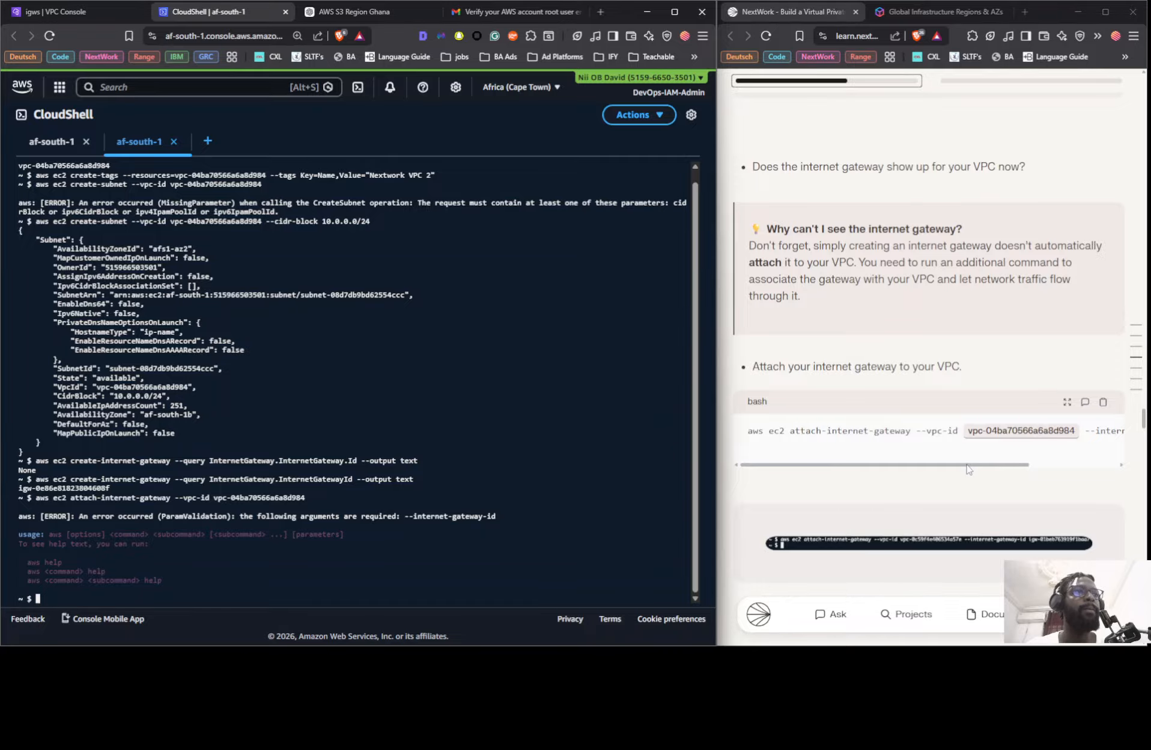
left_click_drag(969, 465, 1090, 463)
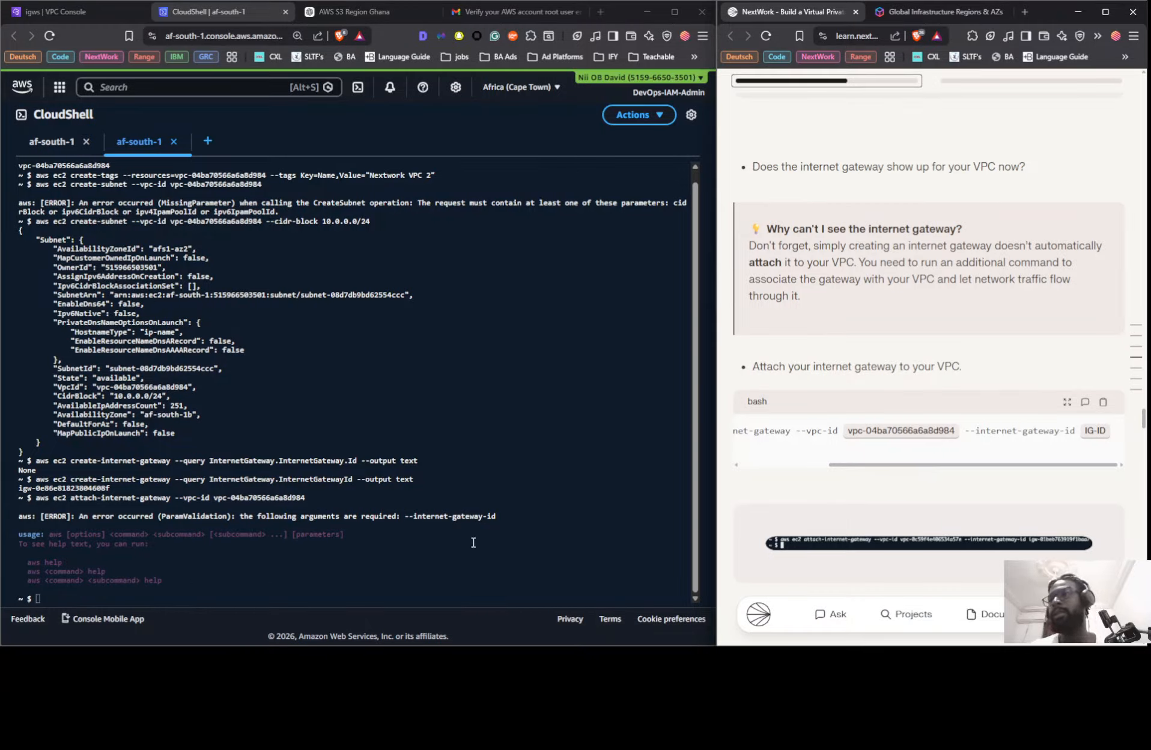
left_click(463, 571)
key("Up")
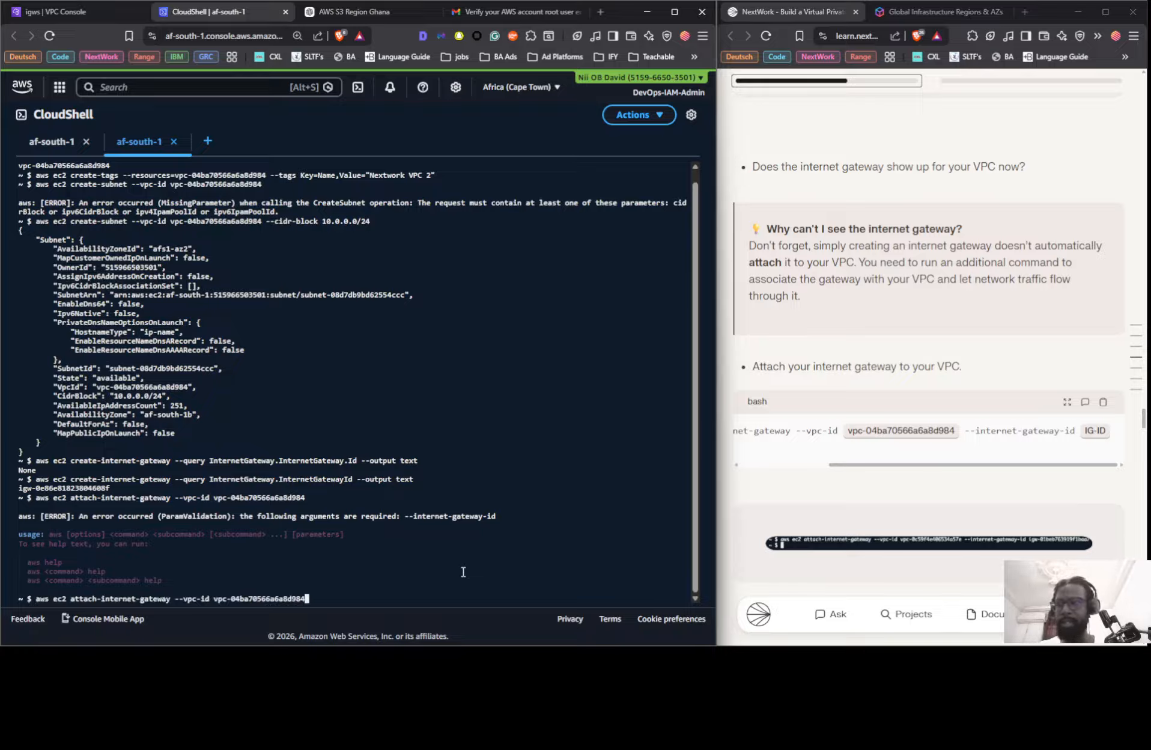
type("--")
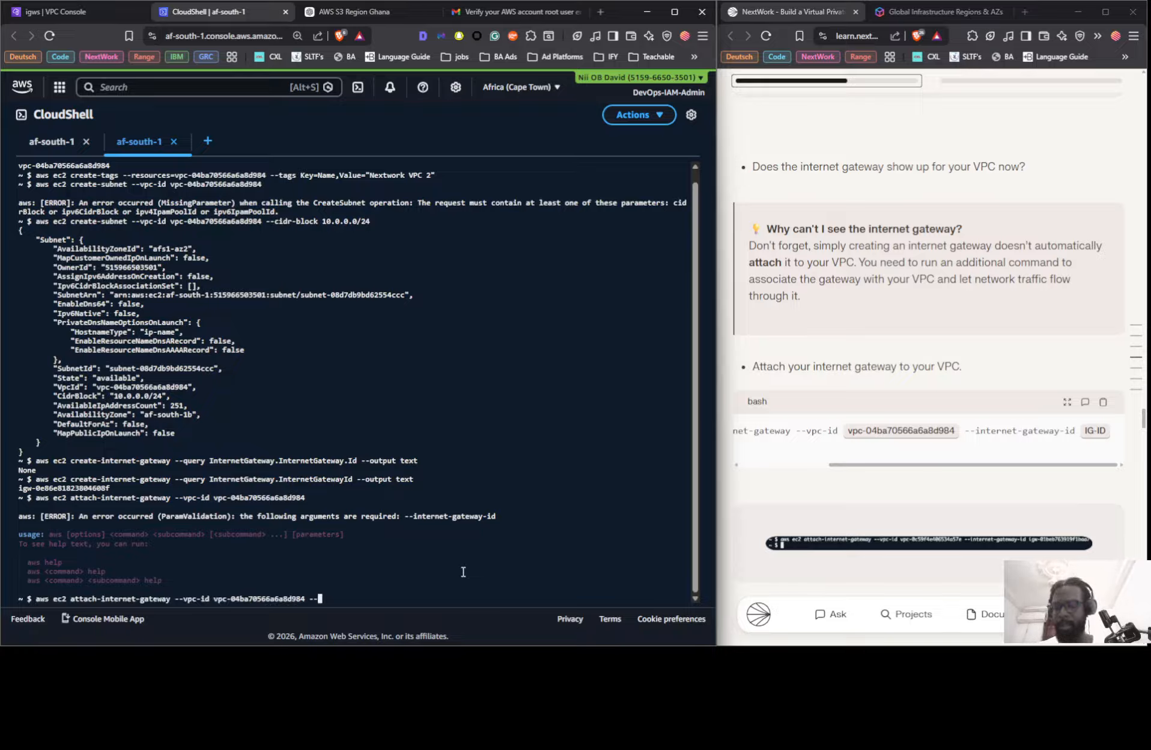
type("internet")
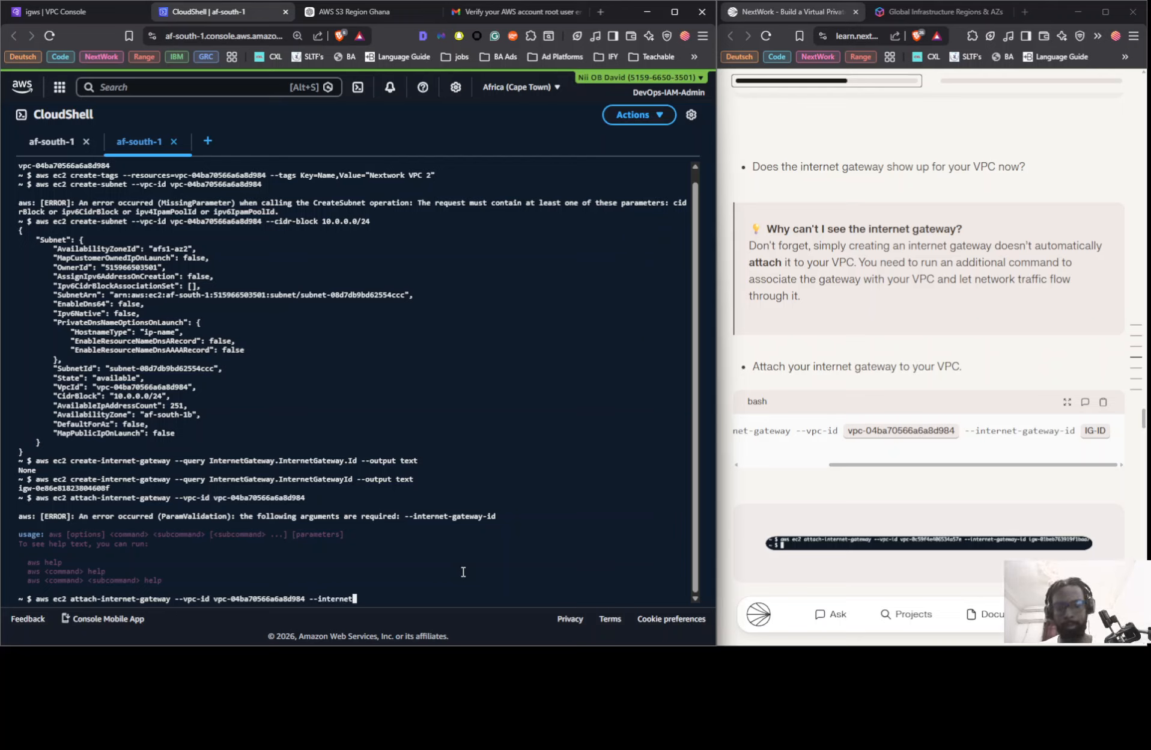
type("-gateway")
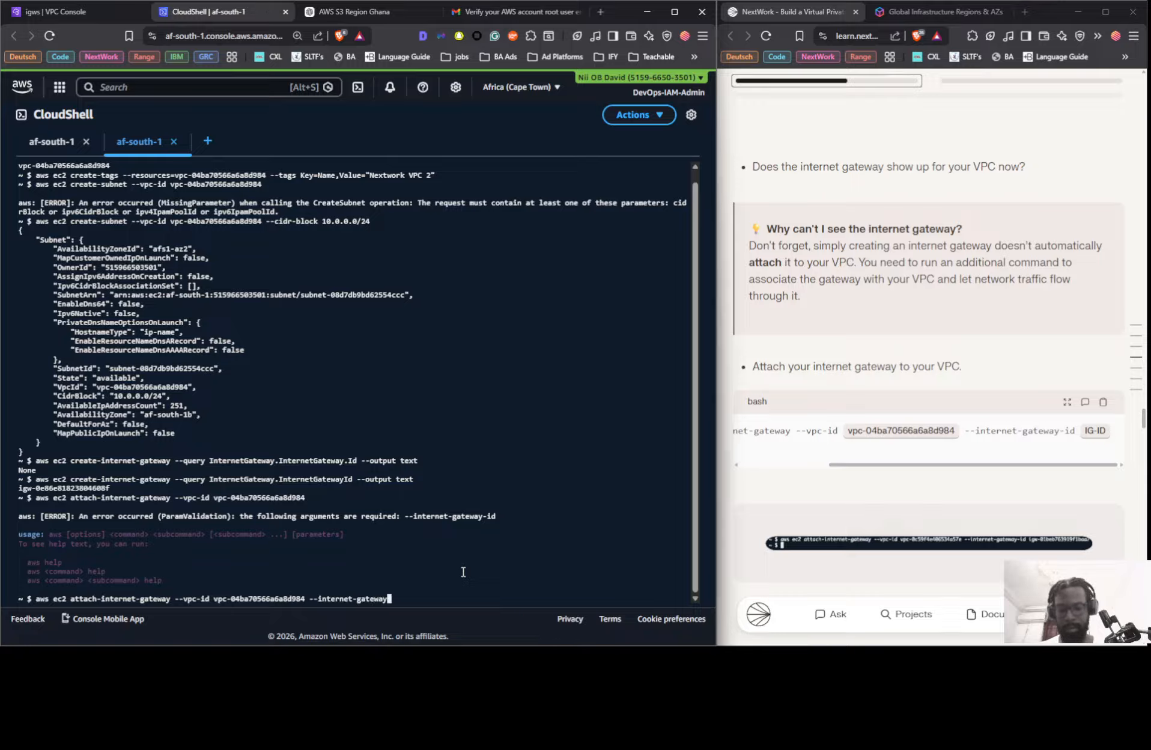
type("-id")
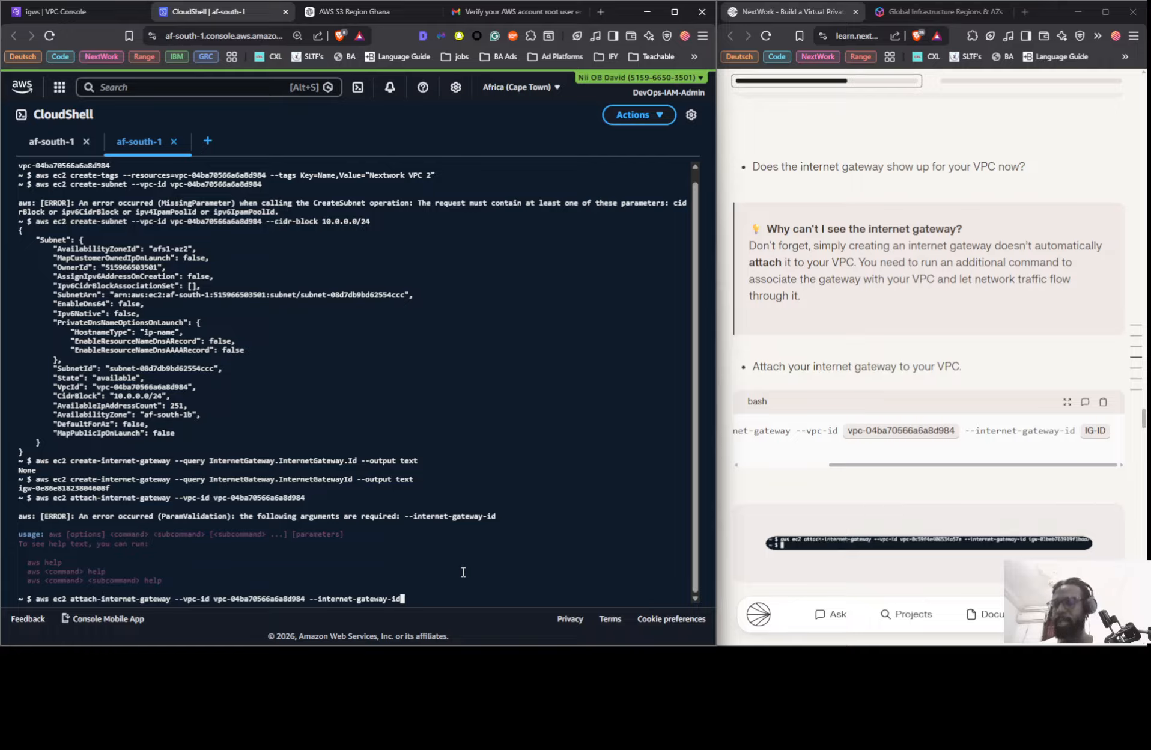
key("super+v")
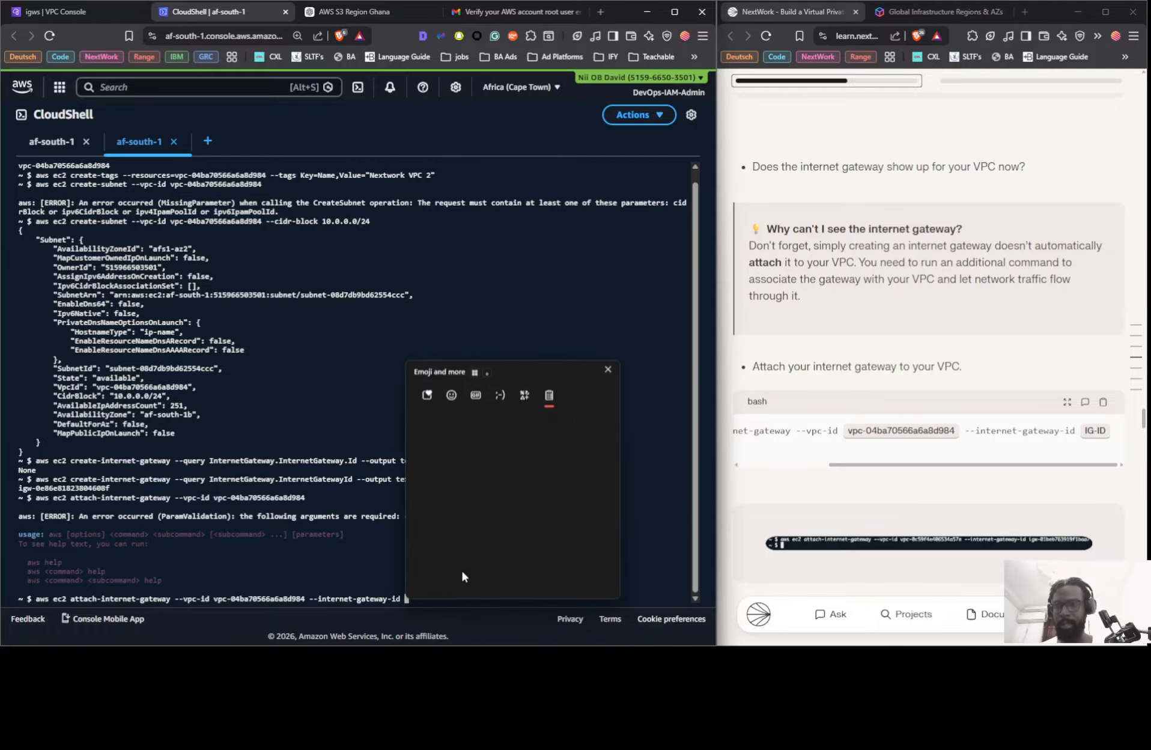
left_click(490, 456)
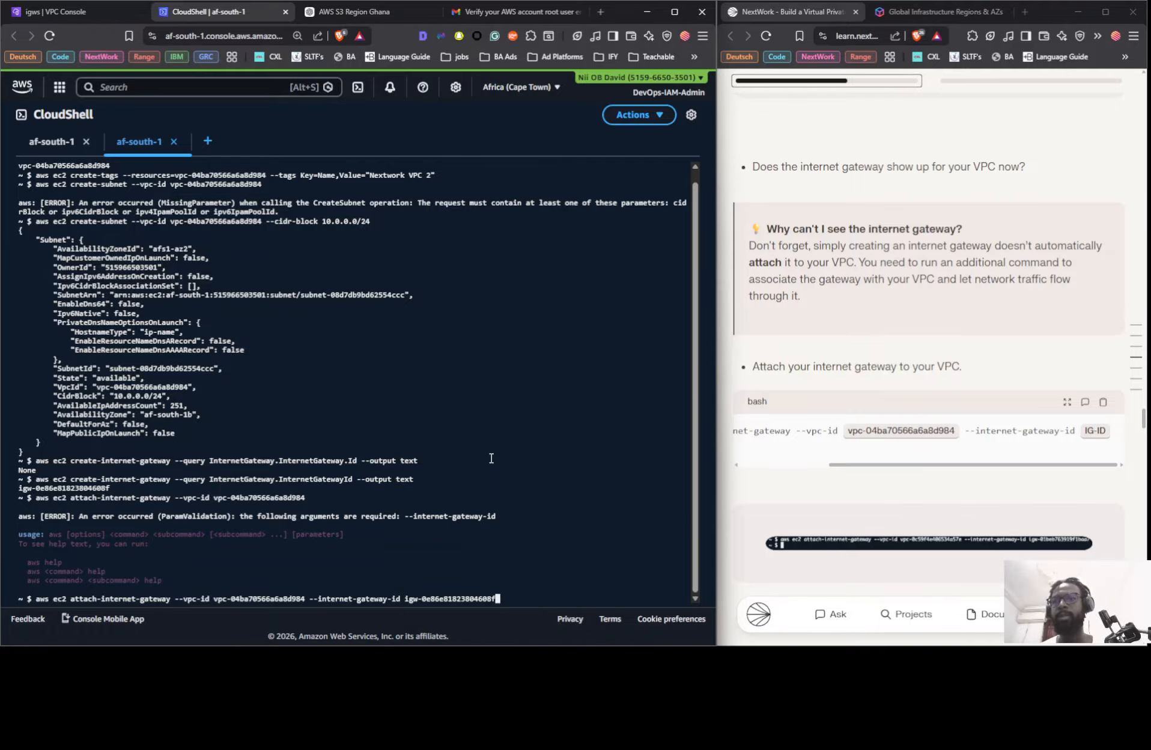
key("Return")
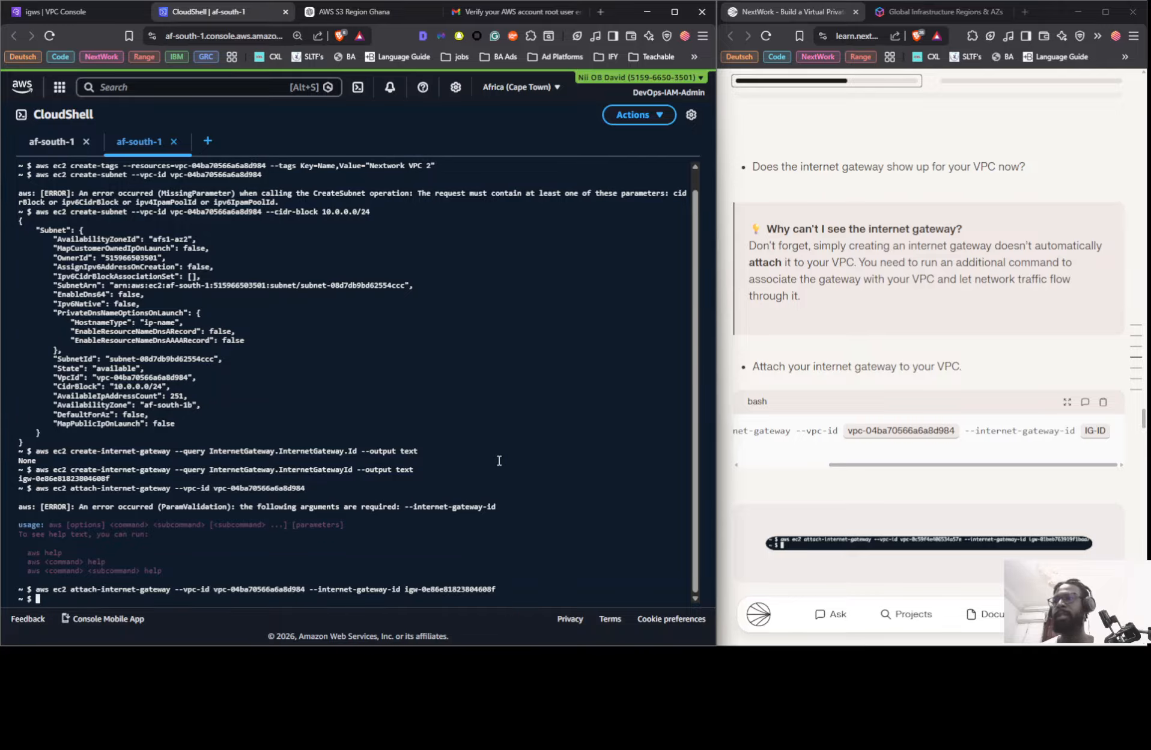
left_click(111, 11)
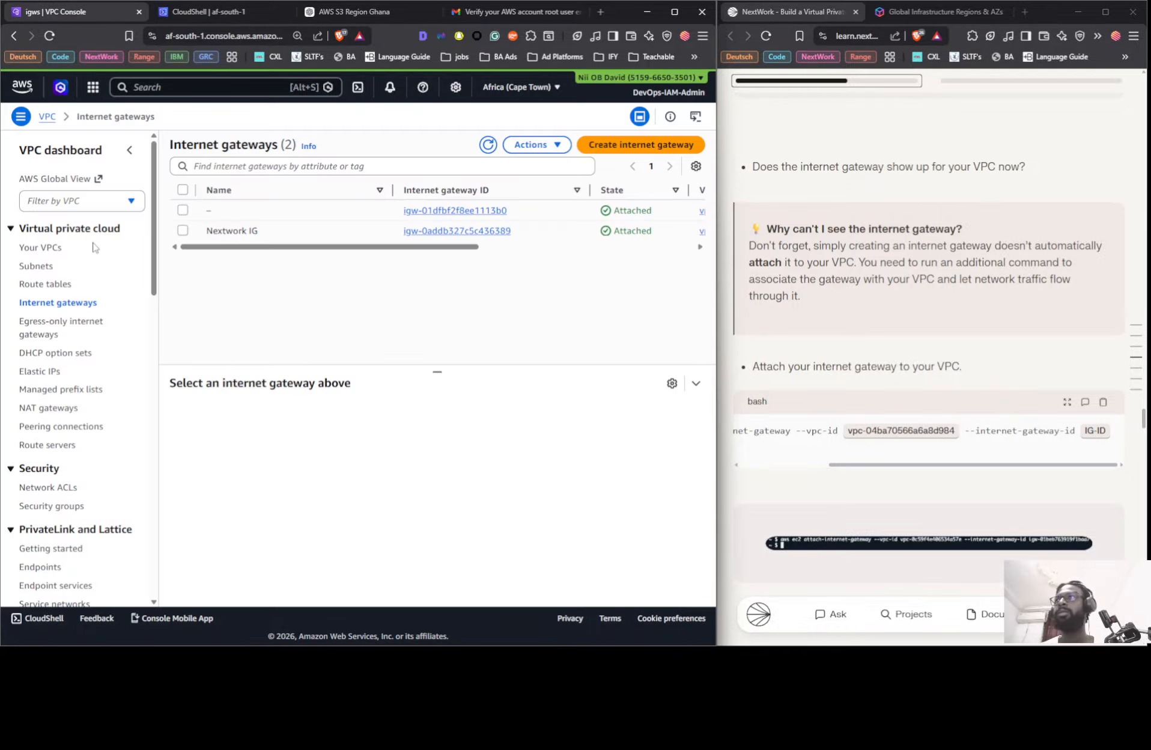
left_click(486, 145)
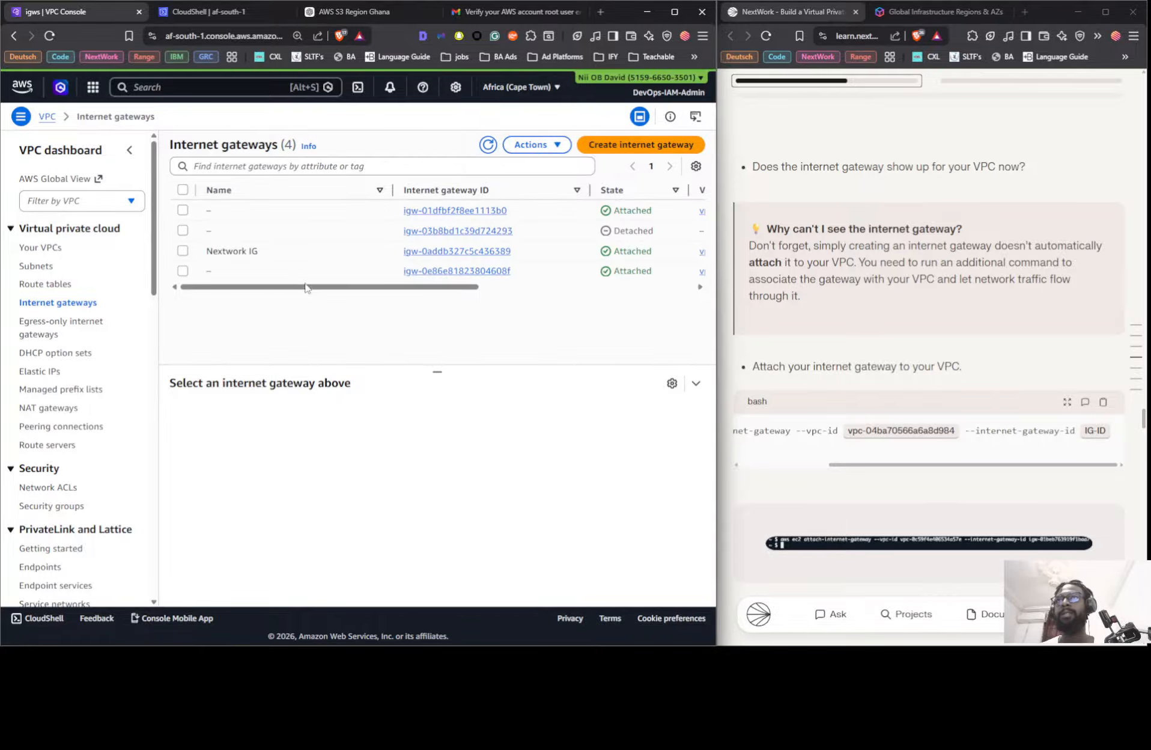
left_click_drag(305, 290, 657, 270)
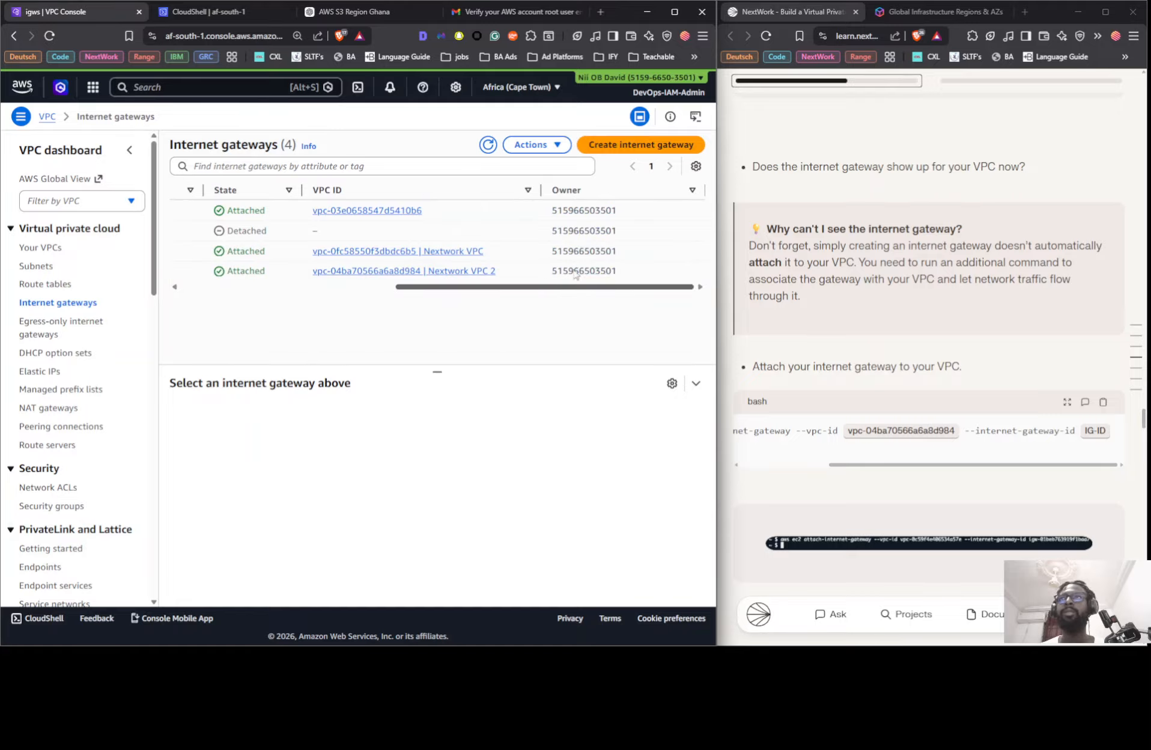
scroll(513, 276, "left", 6)
scroll(314, 276, "left", 2)
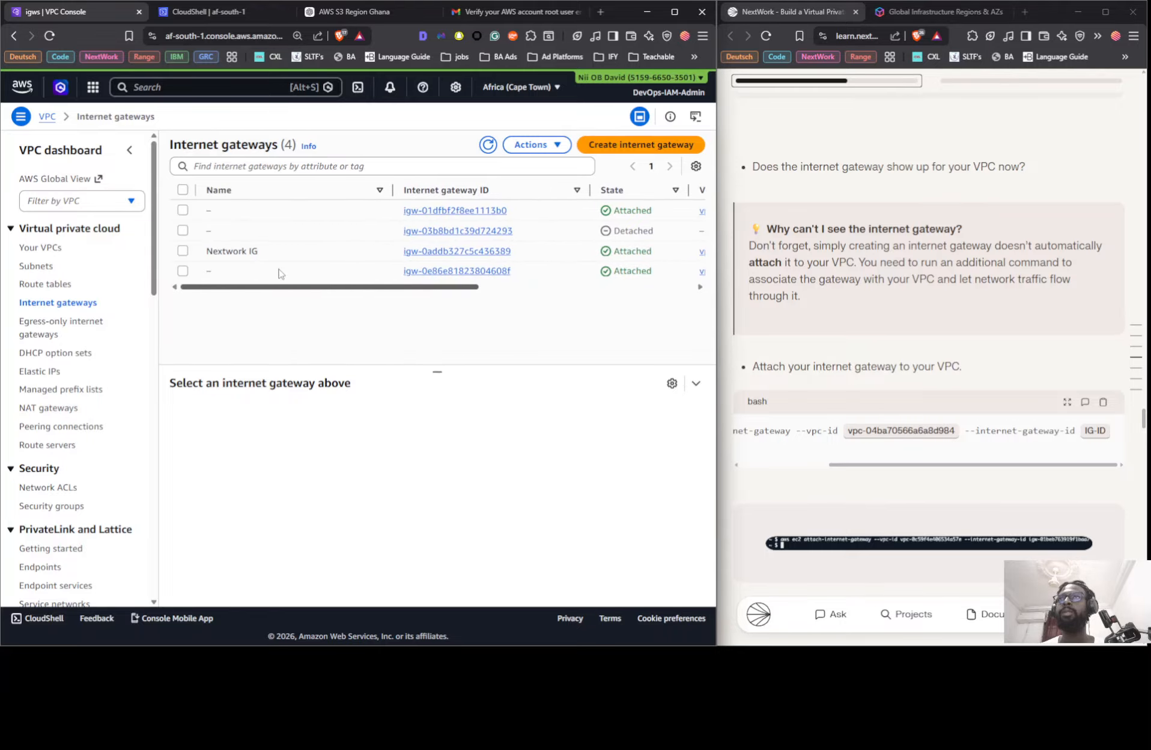
scroll(324, 271, "right", 6)
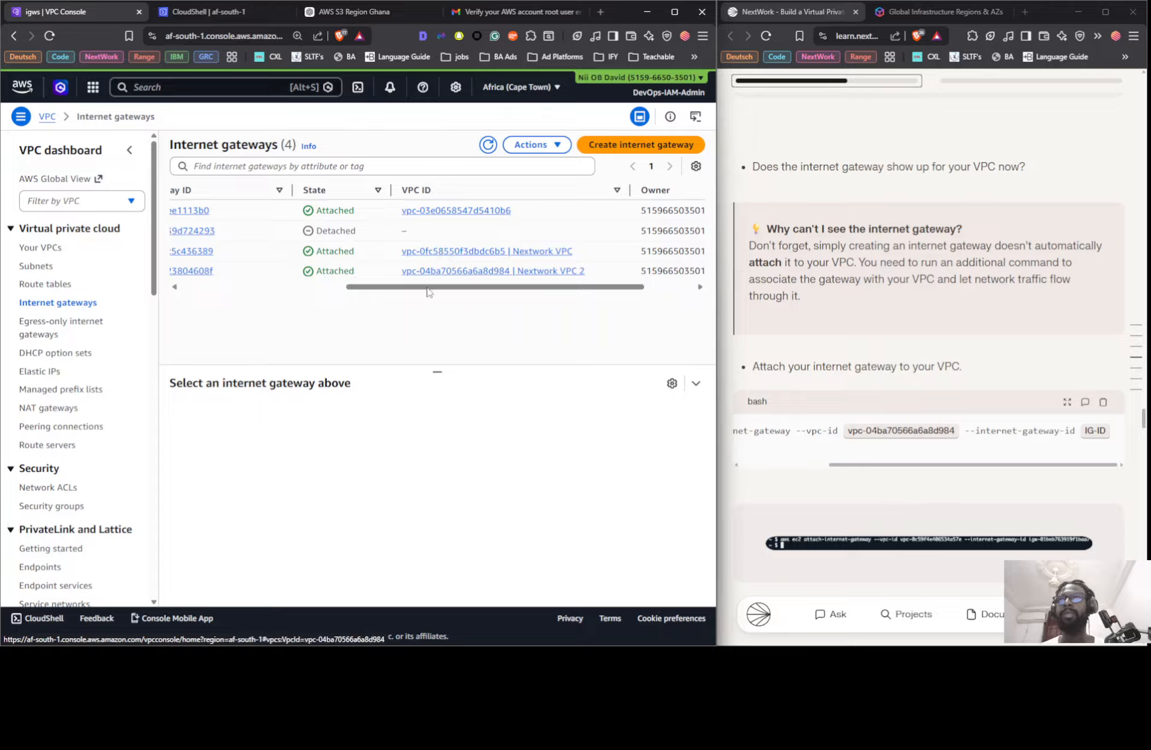
scroll(426, 289, "left", 5)
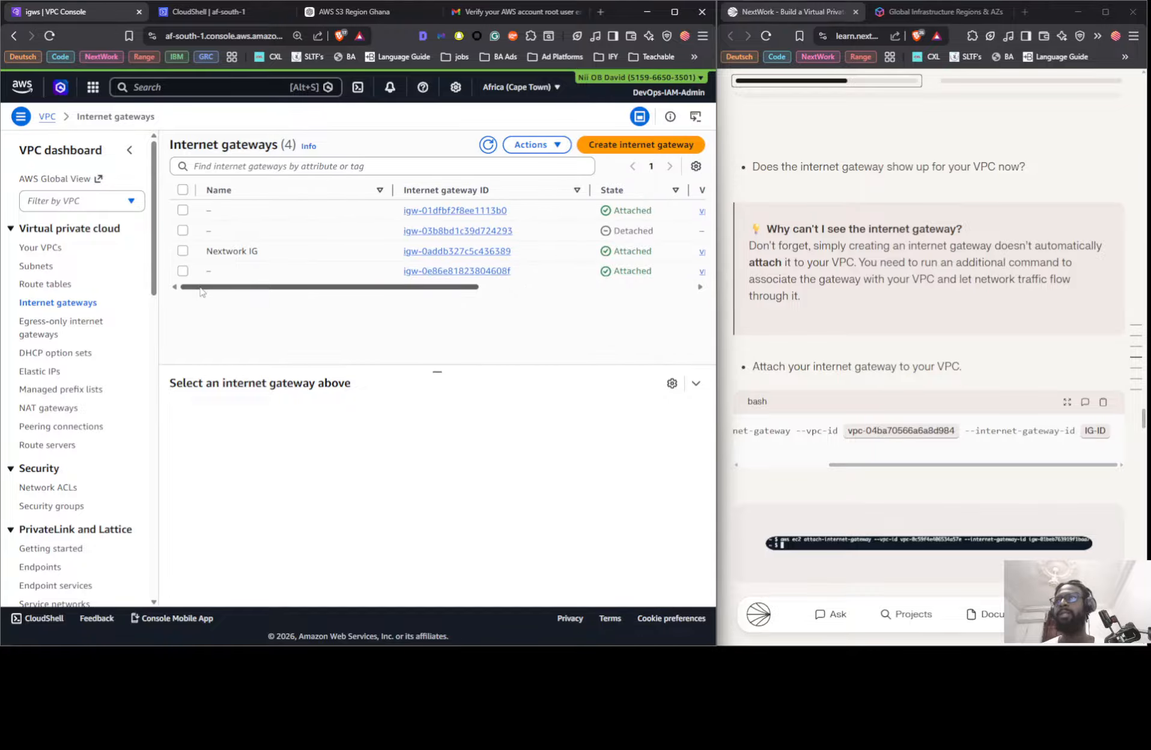
- View the resource map of Nextwork VPC 2 through to its network connections, and look over the VPC list's remaining columns
left_click(184, 8)
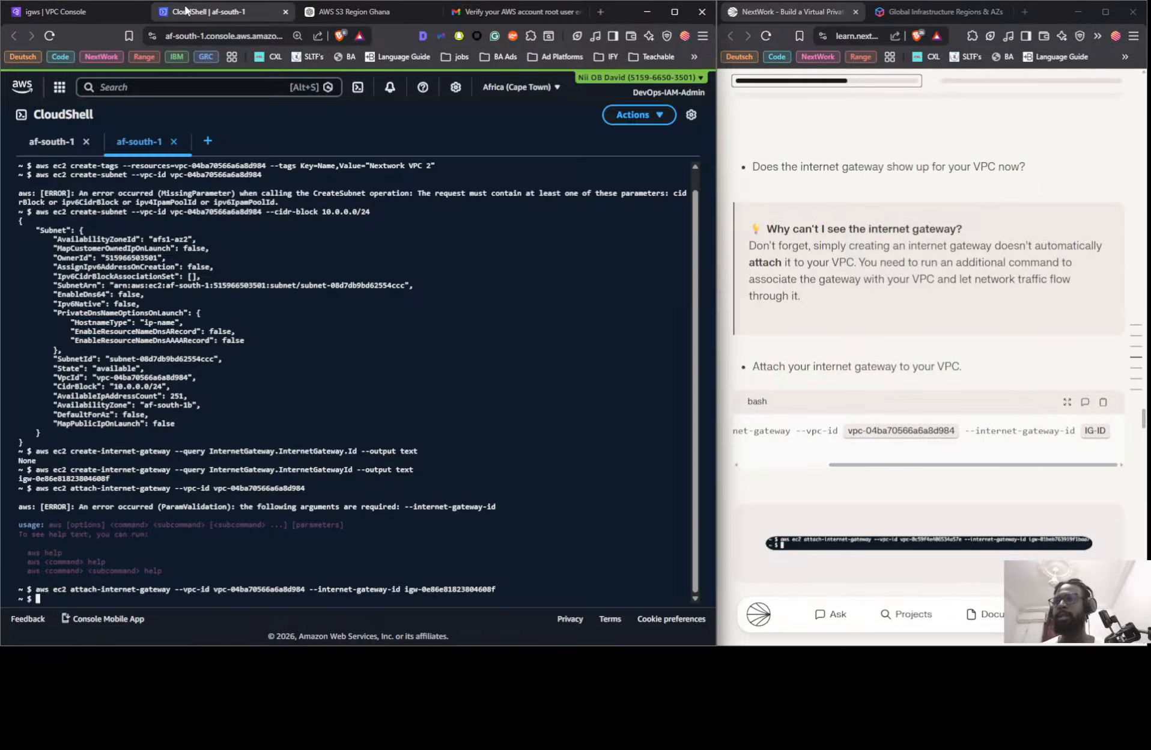
left_click(53, 11)
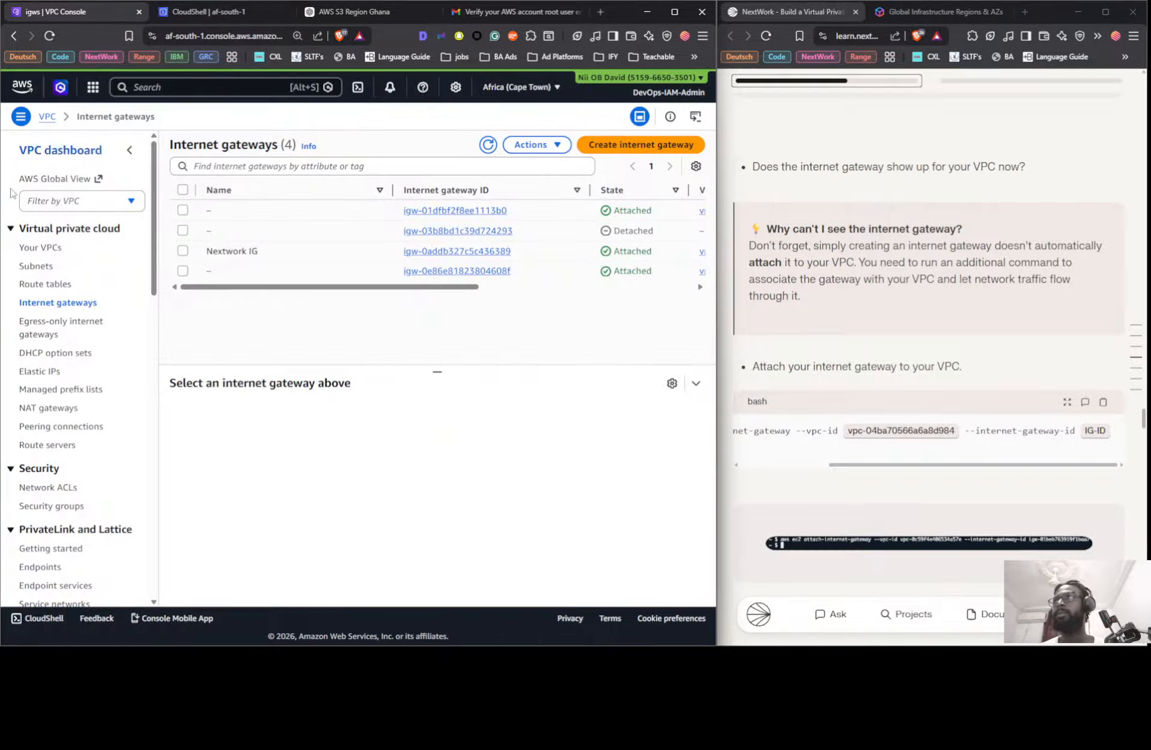
left_click(44, 247)
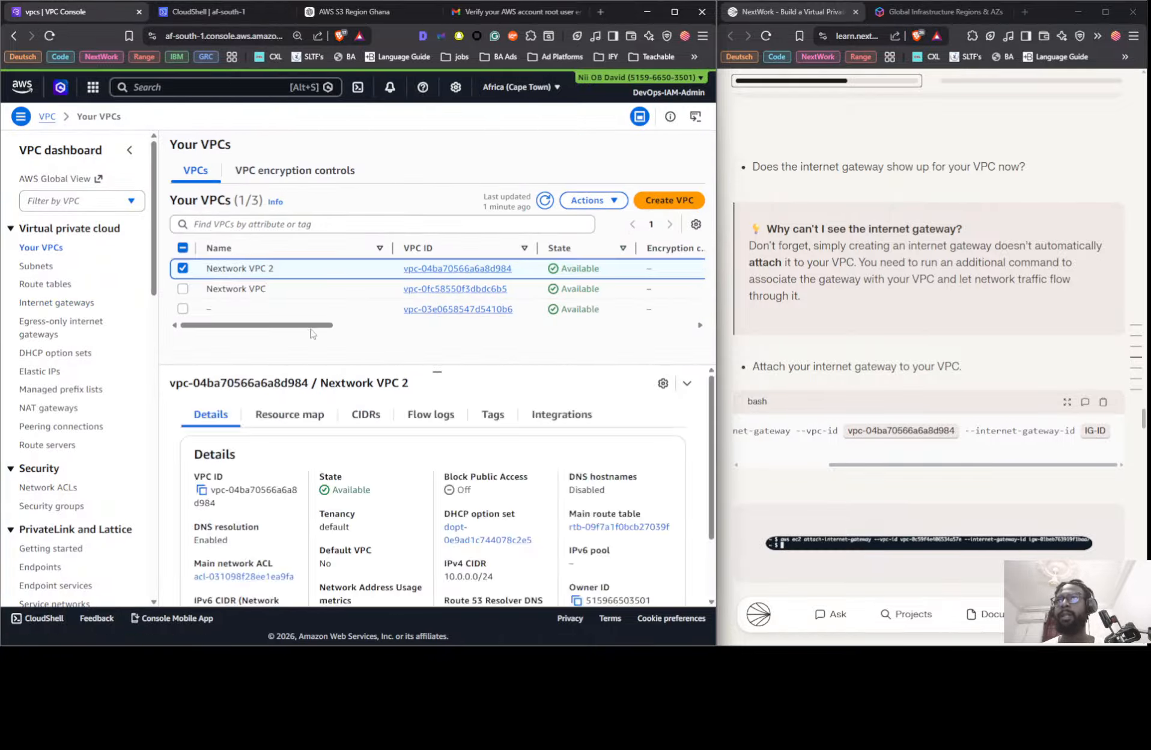
left_click(308, 414)
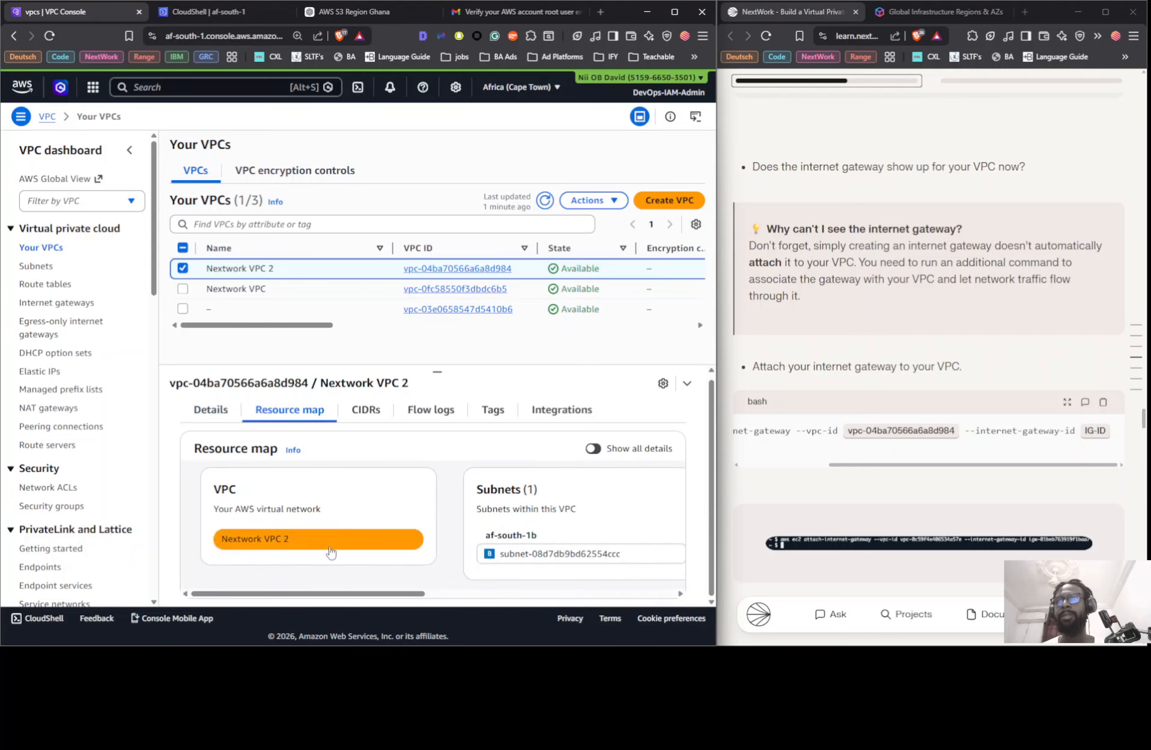
left_click_drag(322, 593, 652, 602)
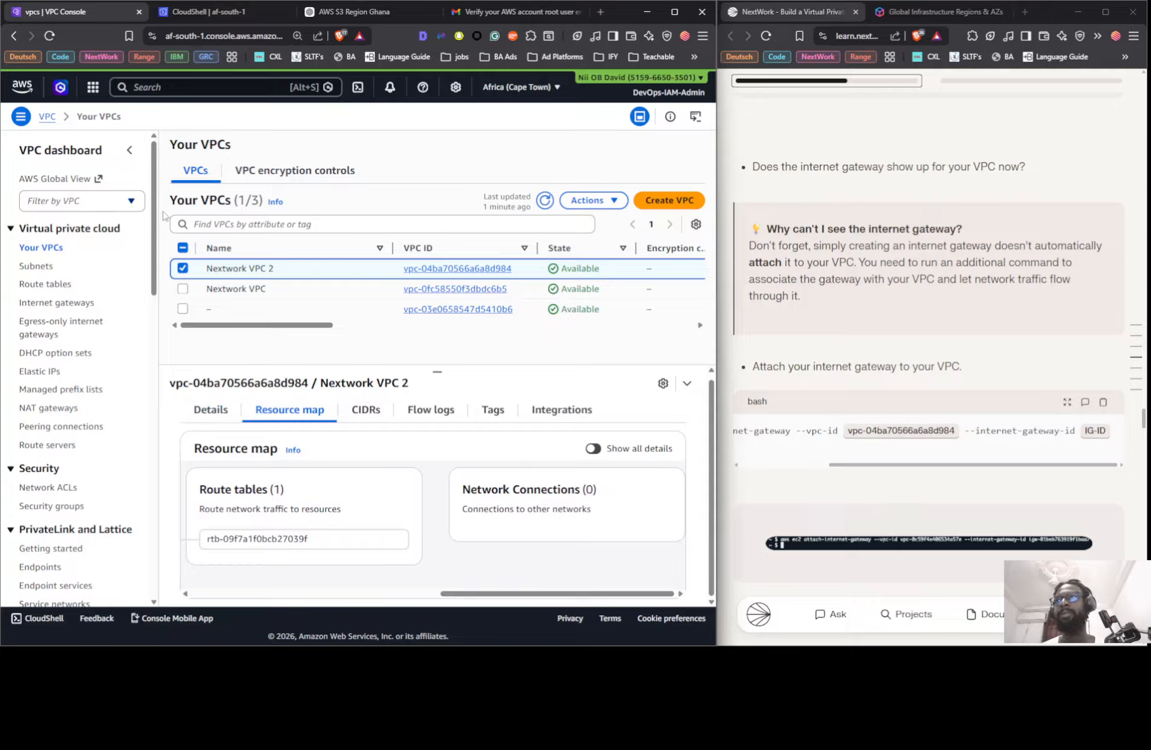
left_click_drag(293, 327, 705, 328)
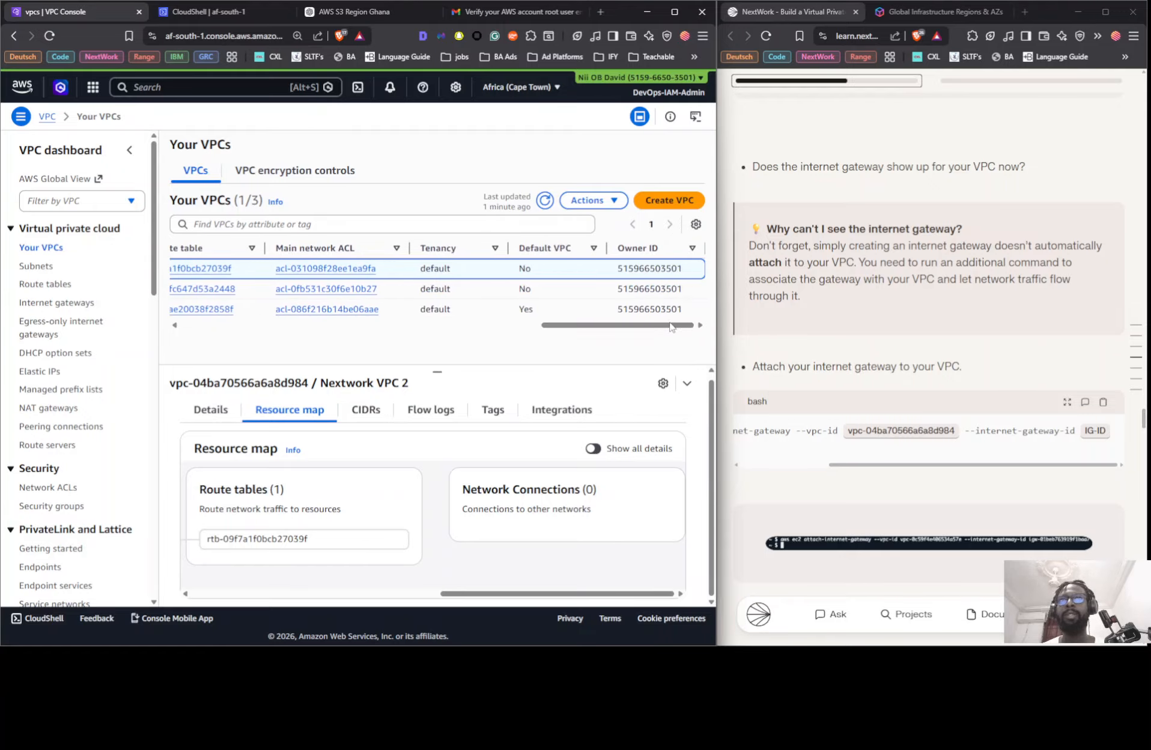
left_click_drag(667, 327, 541, 319)
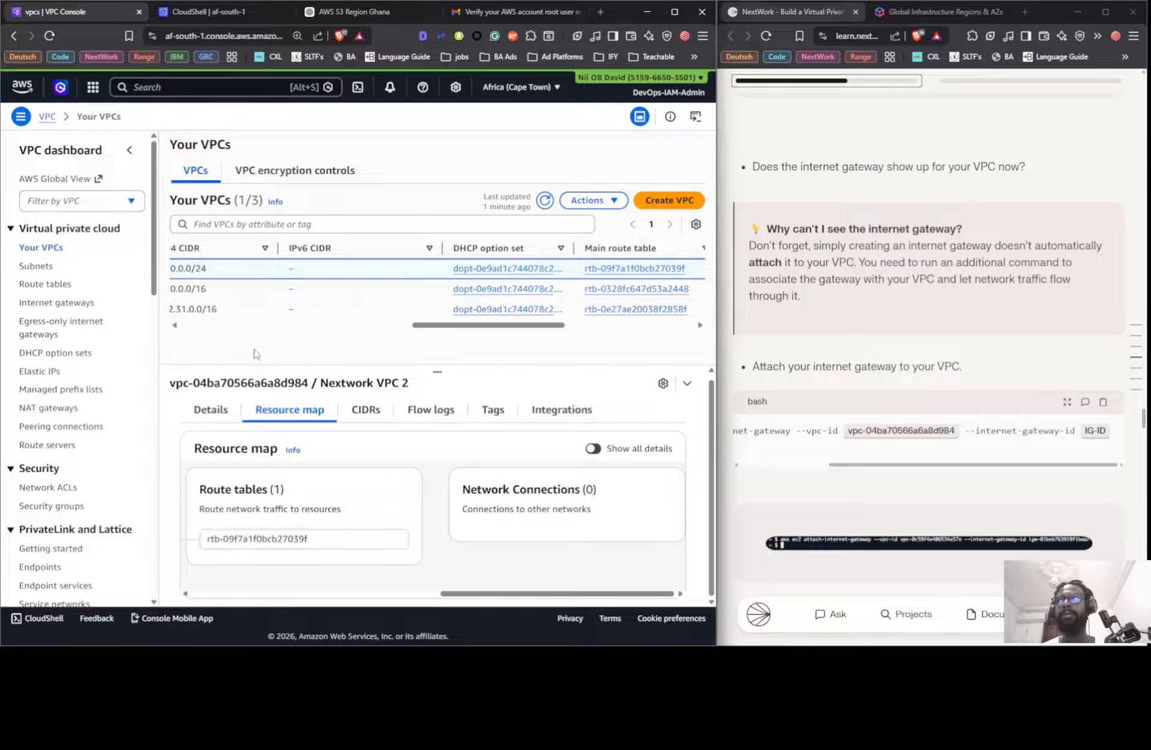
- Look at the route tables list and compare it with the route table in Nextwork VPC 2's resource map
left_click(57, 289)
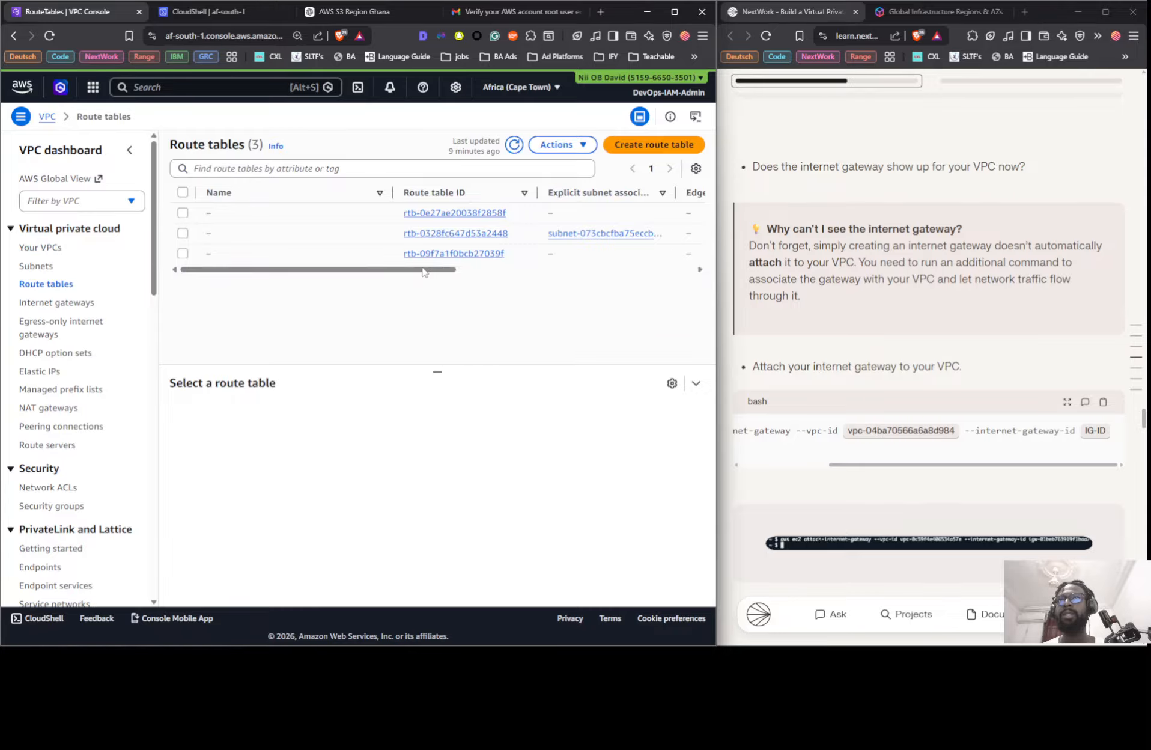
left_click_drag(423, 271, 461, 271)
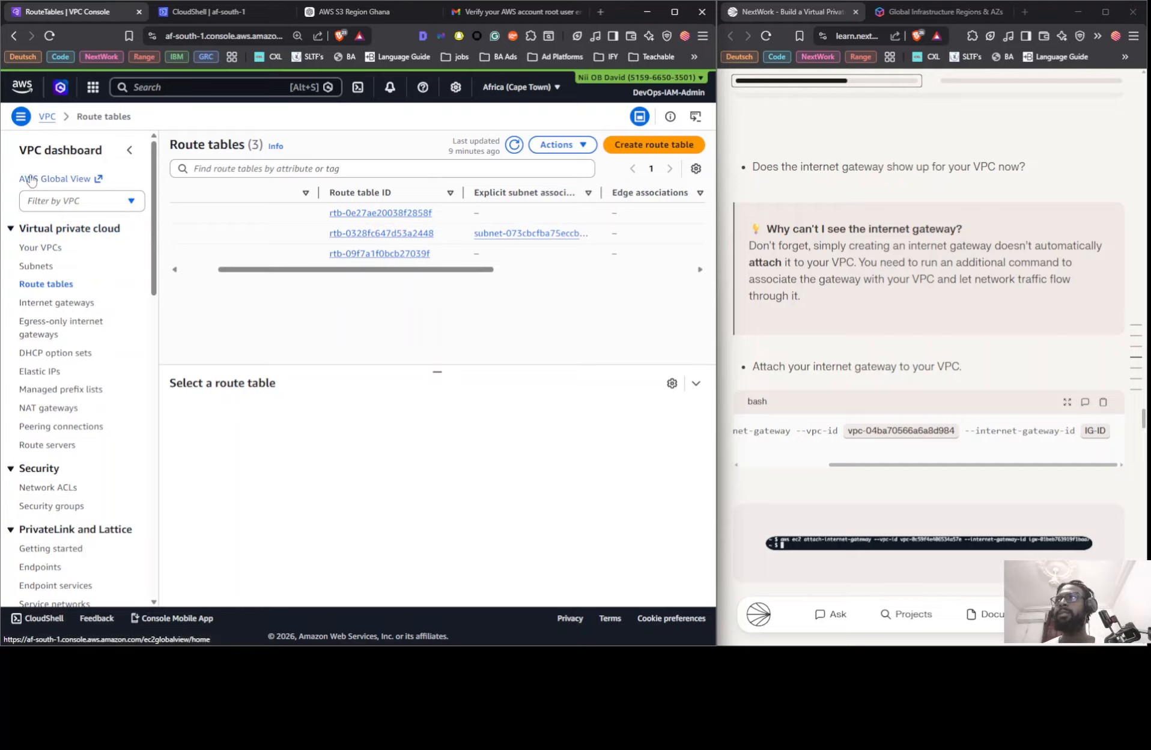
left_click(41, 248)
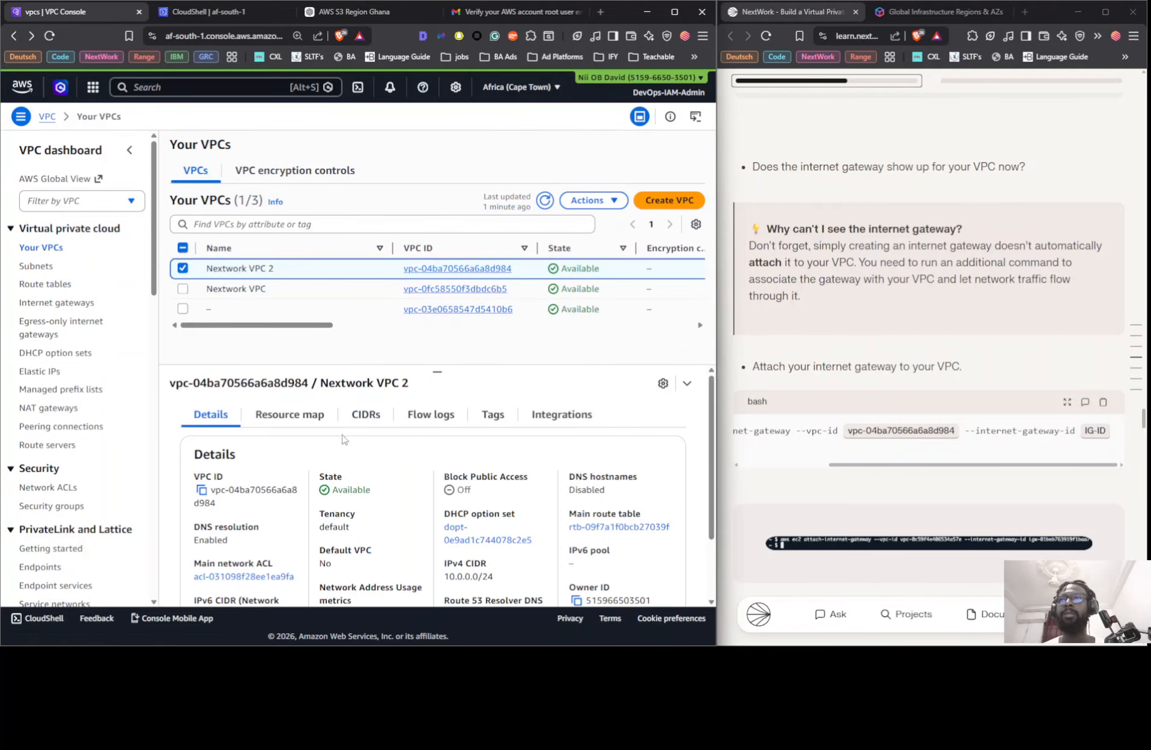
left_click(267, 413)
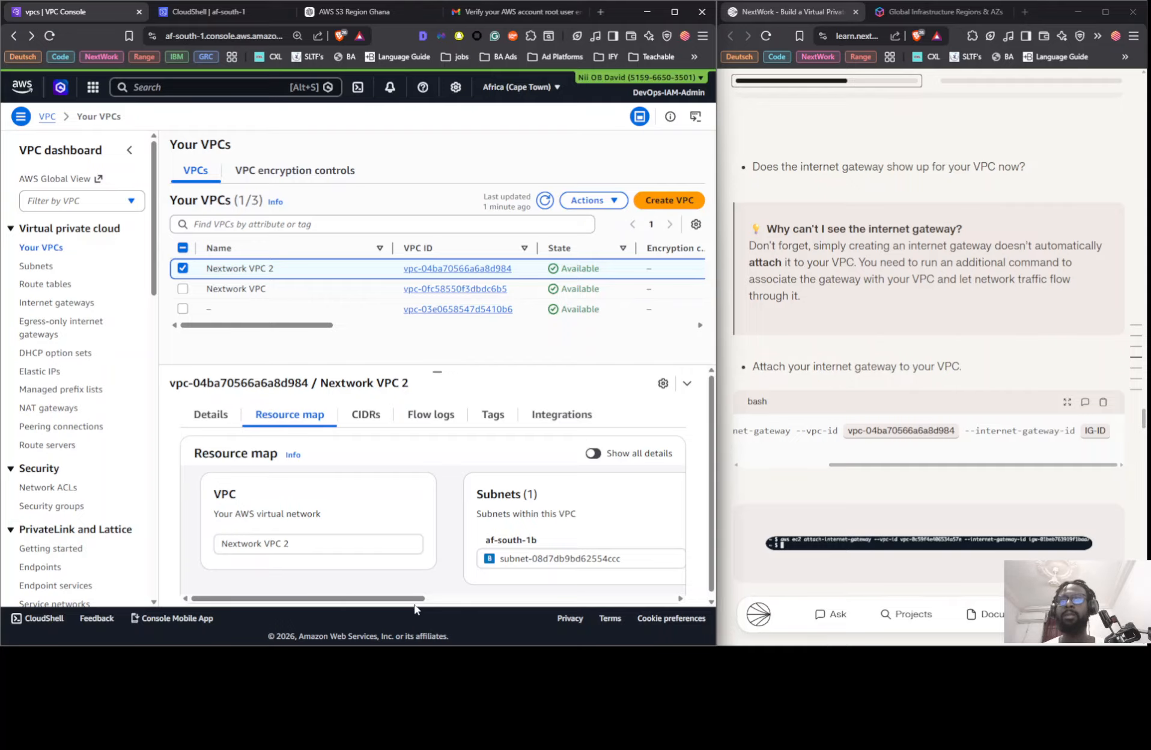
left_click_drag(415, 599, 581, 599)
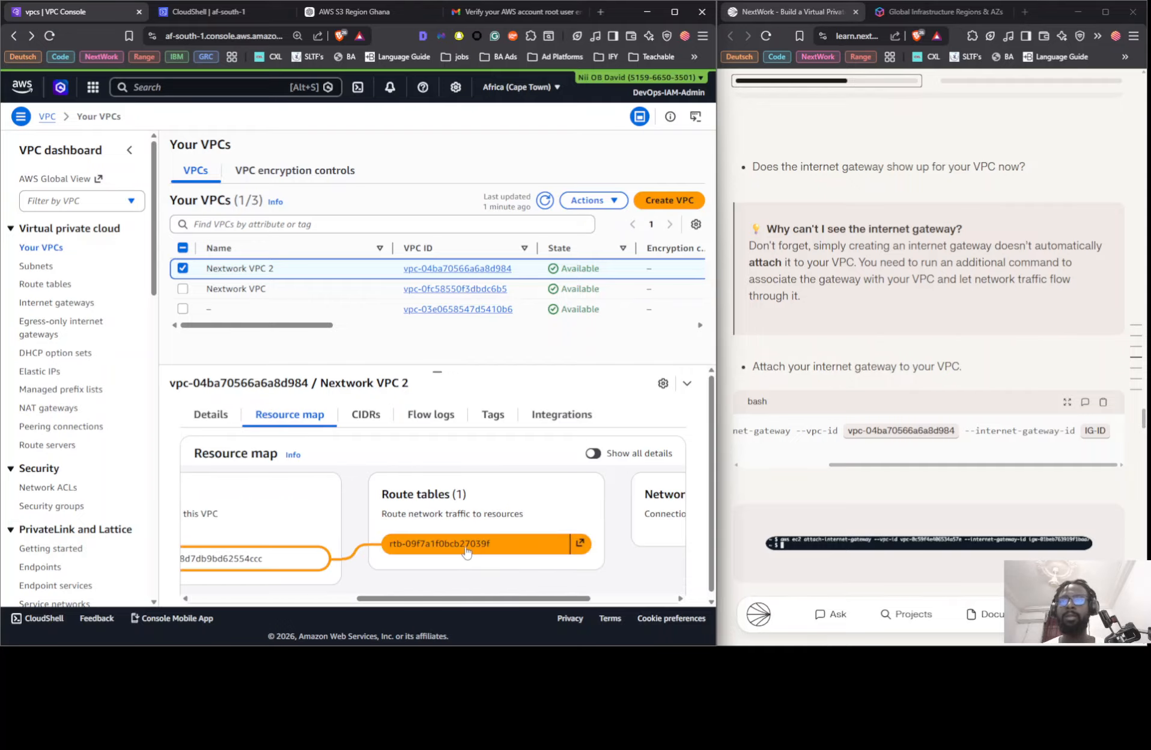
- Examine the route tables' association and VPC columns, and view the list's display preferences without changing them
left_click(45, 284)
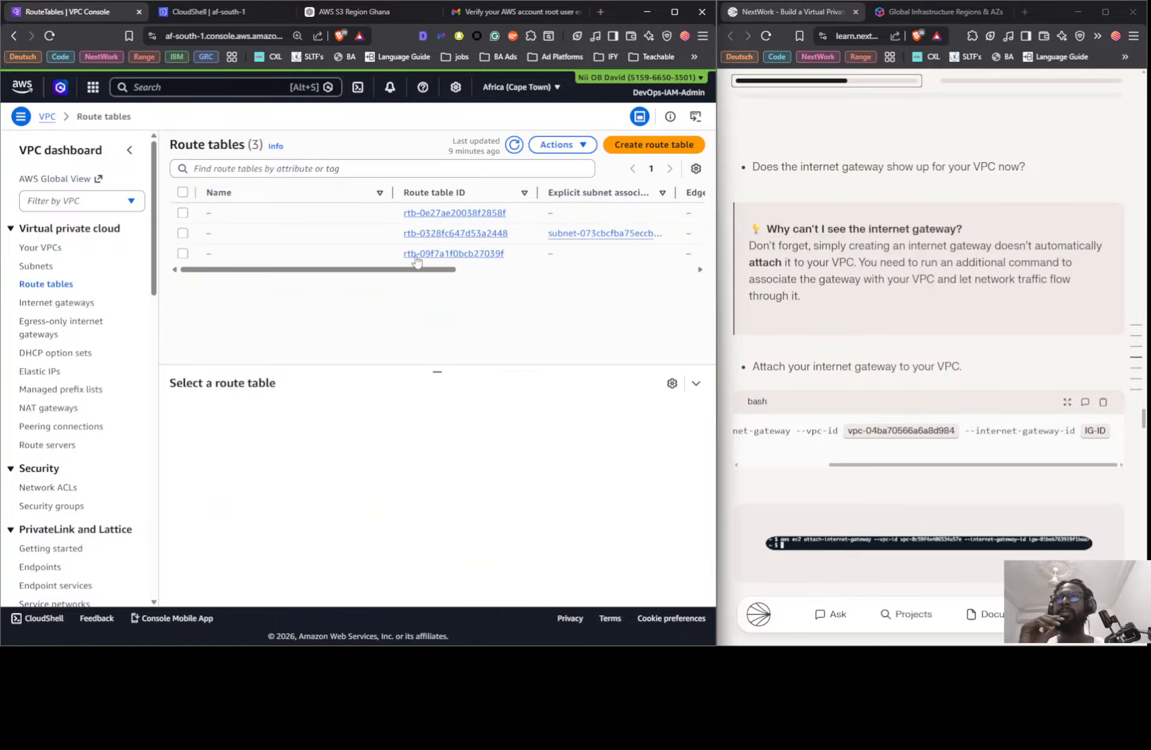
left_click_drag(424, 270, 495, 278)
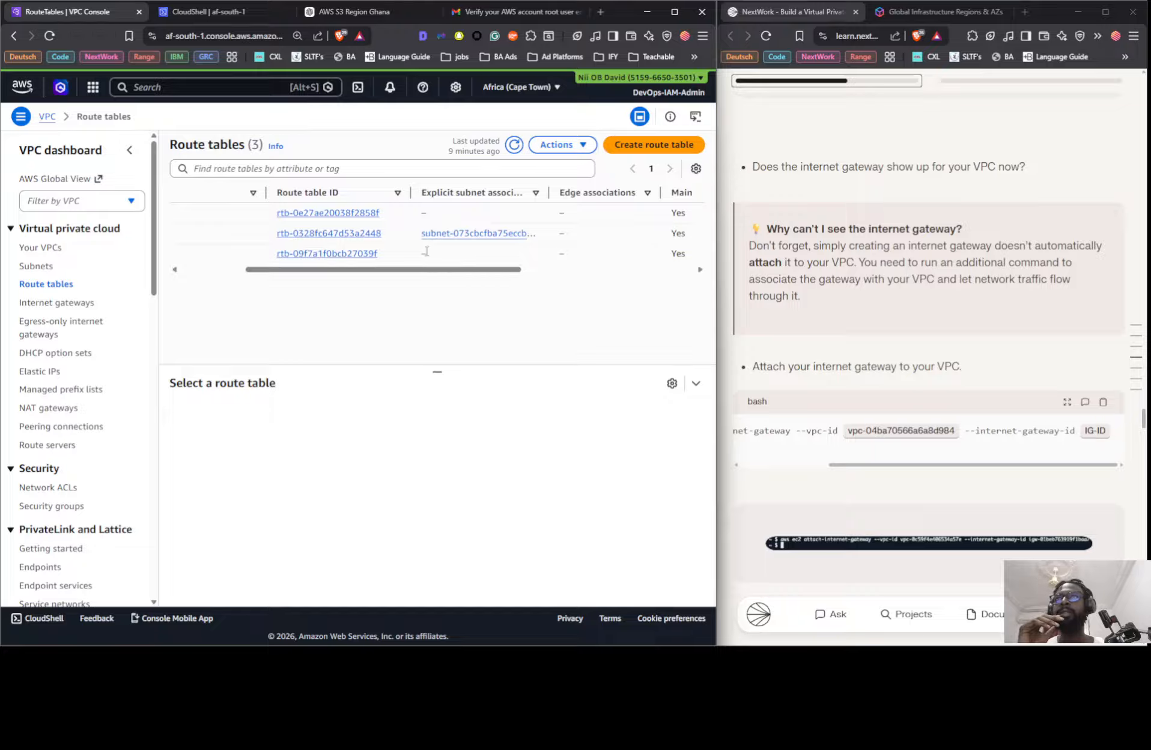
left_click_drag(417, 269, 385, 270)
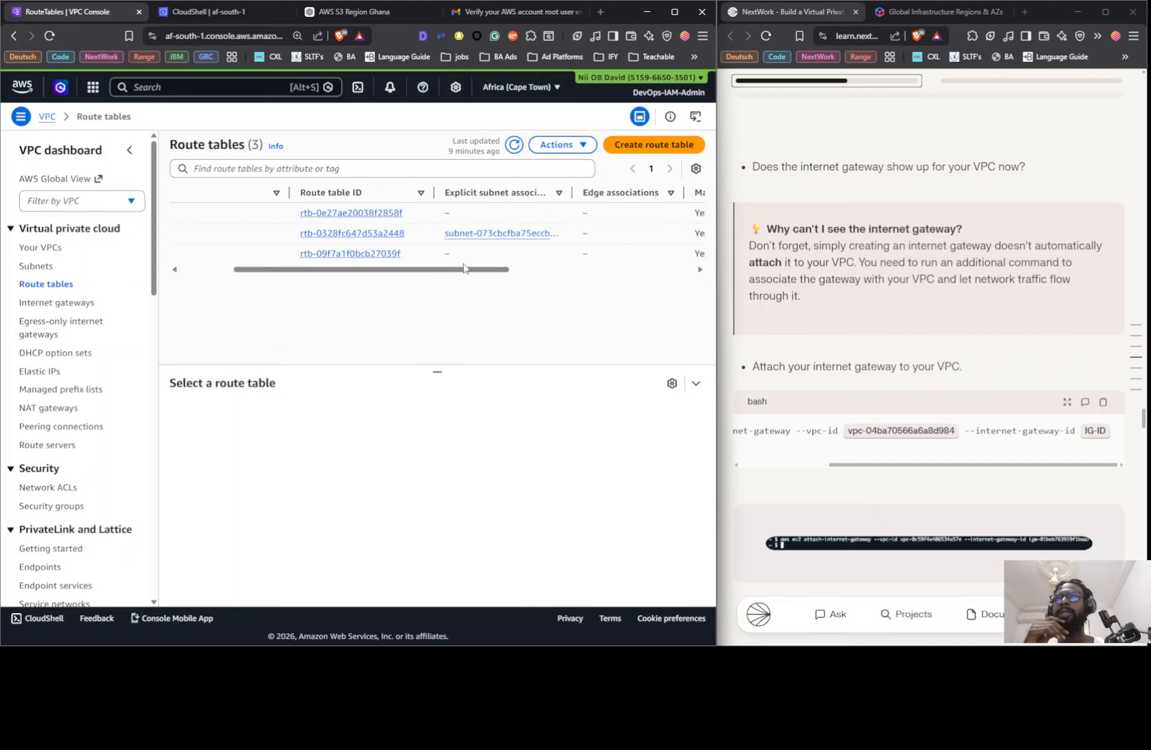
left_click_drag(463, 269, 688, 259)
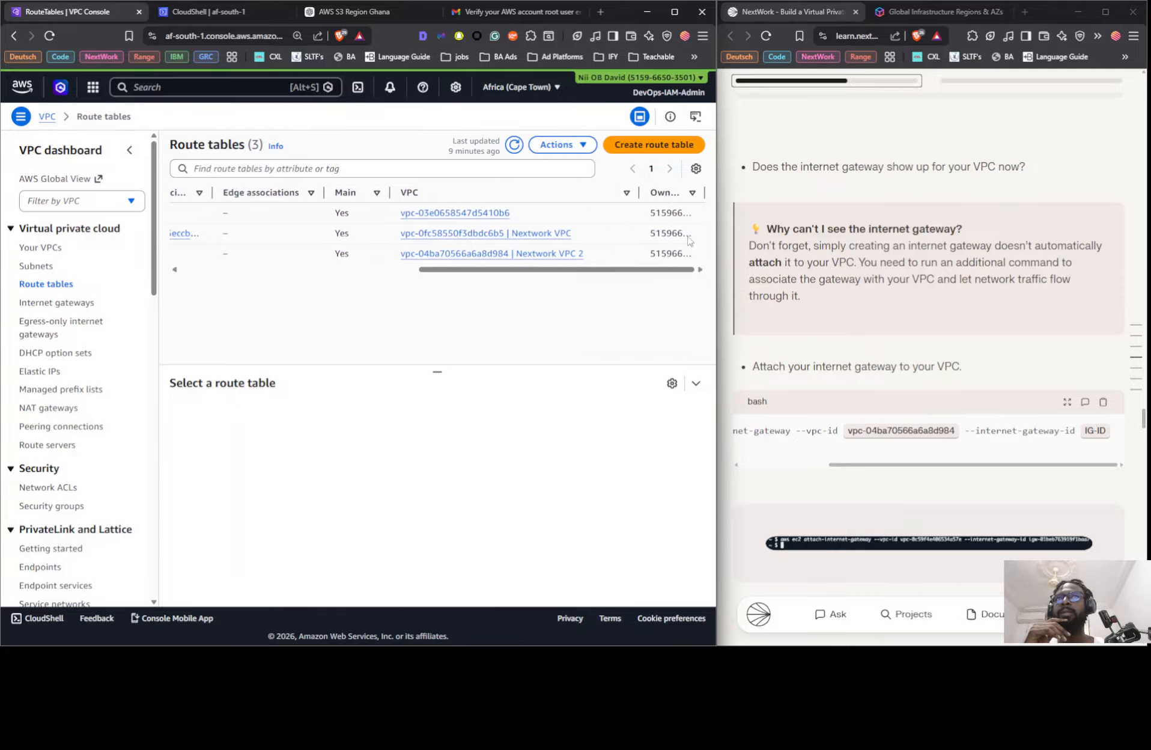
left_click(695, 169)
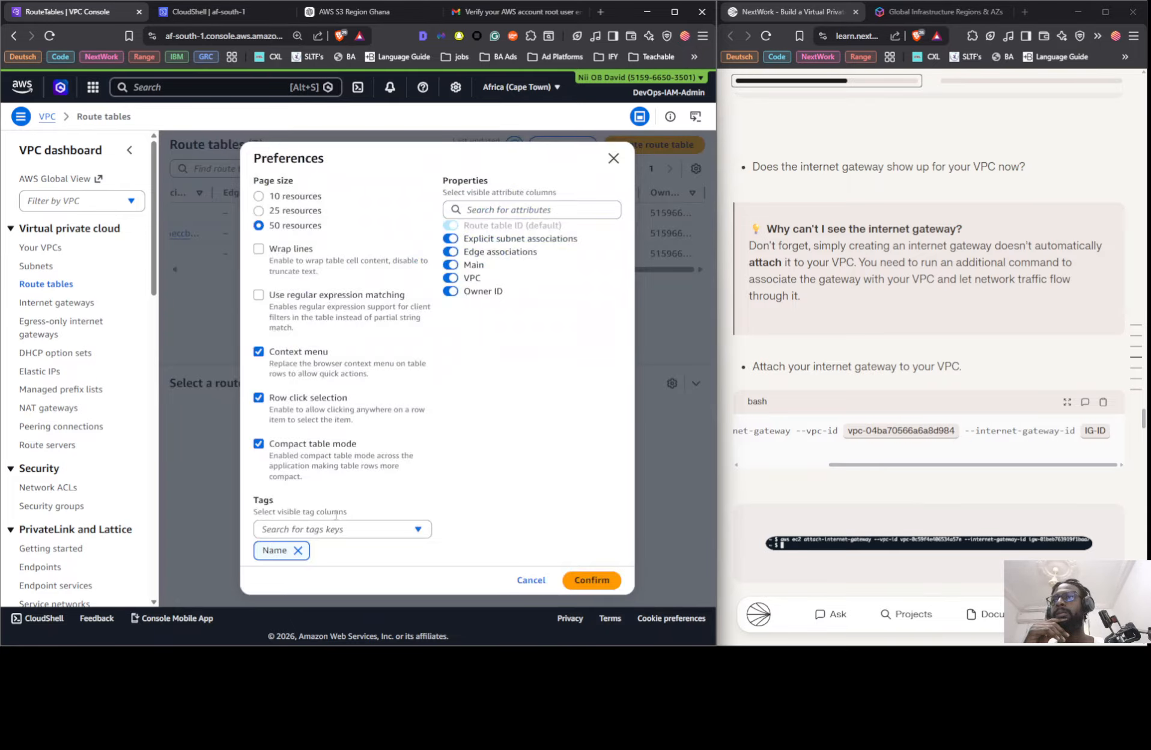
left_click(221, 320)
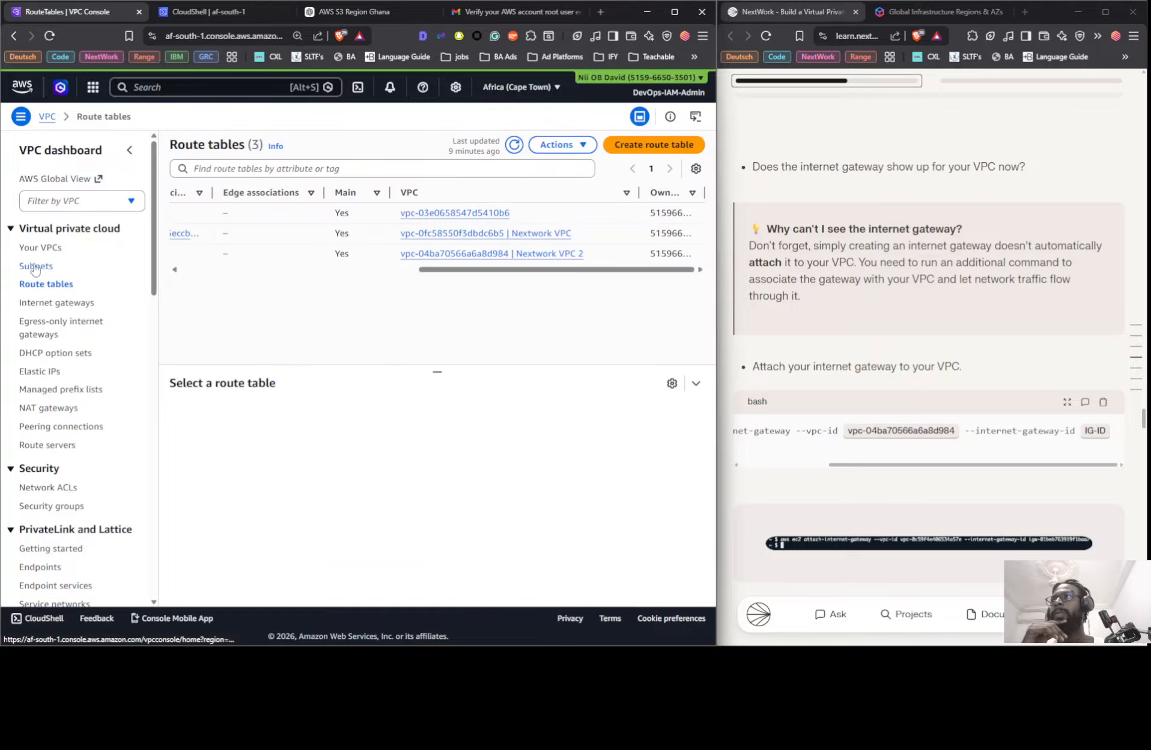
- View the Nextwork IG internet gateway's details in the VPC console, and return to the list of VPCs
left_click(50, 307)
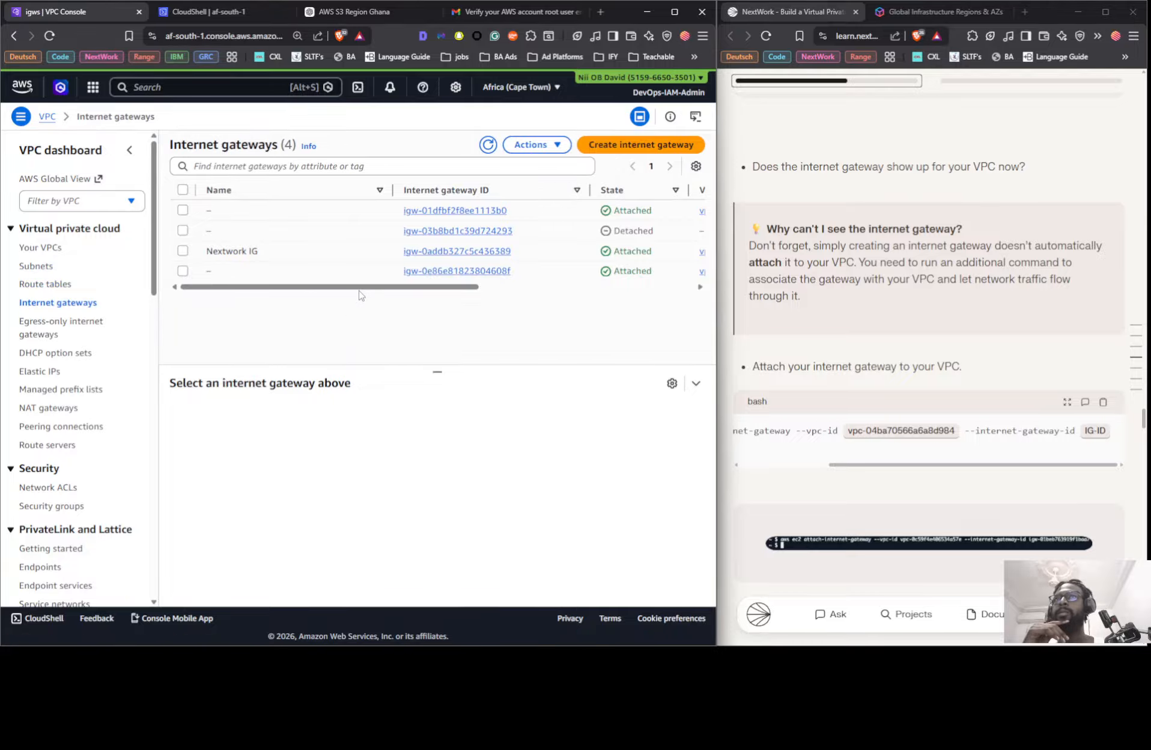
mouse_move(361, 295)
left_mouse_down()
mouse_move(634, 293)
mouse_move(357, 288)
left_mouse_up()
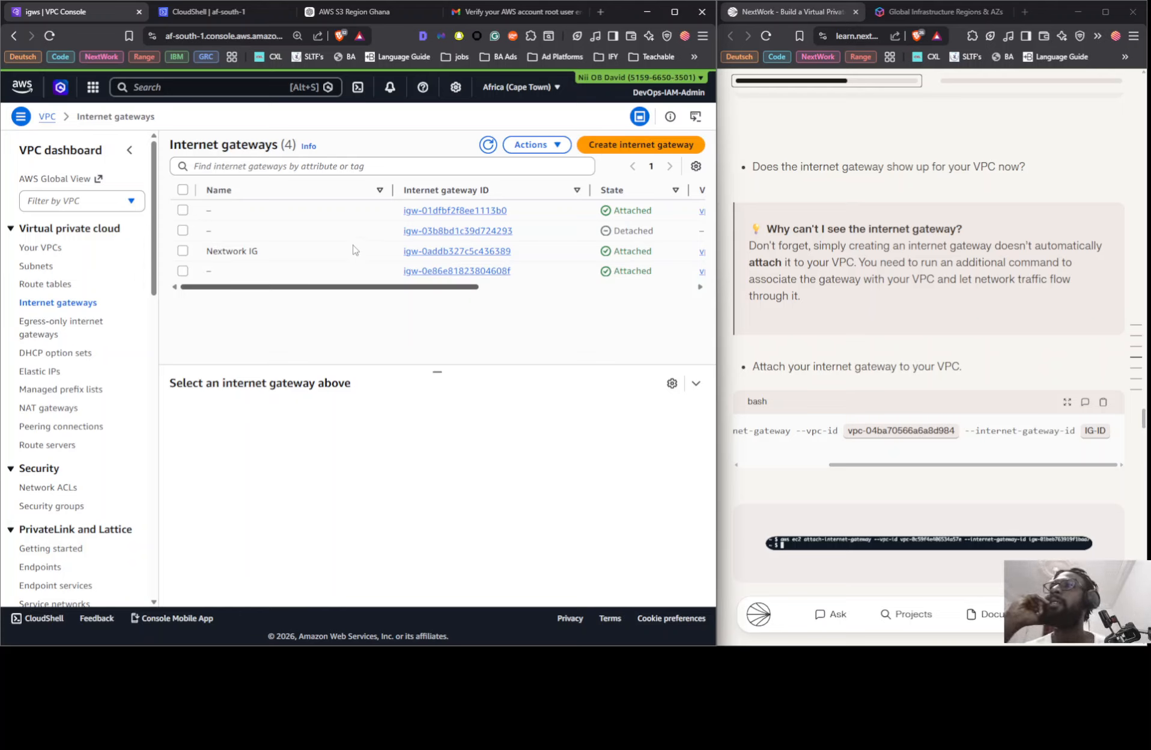
left_click(183, 251)
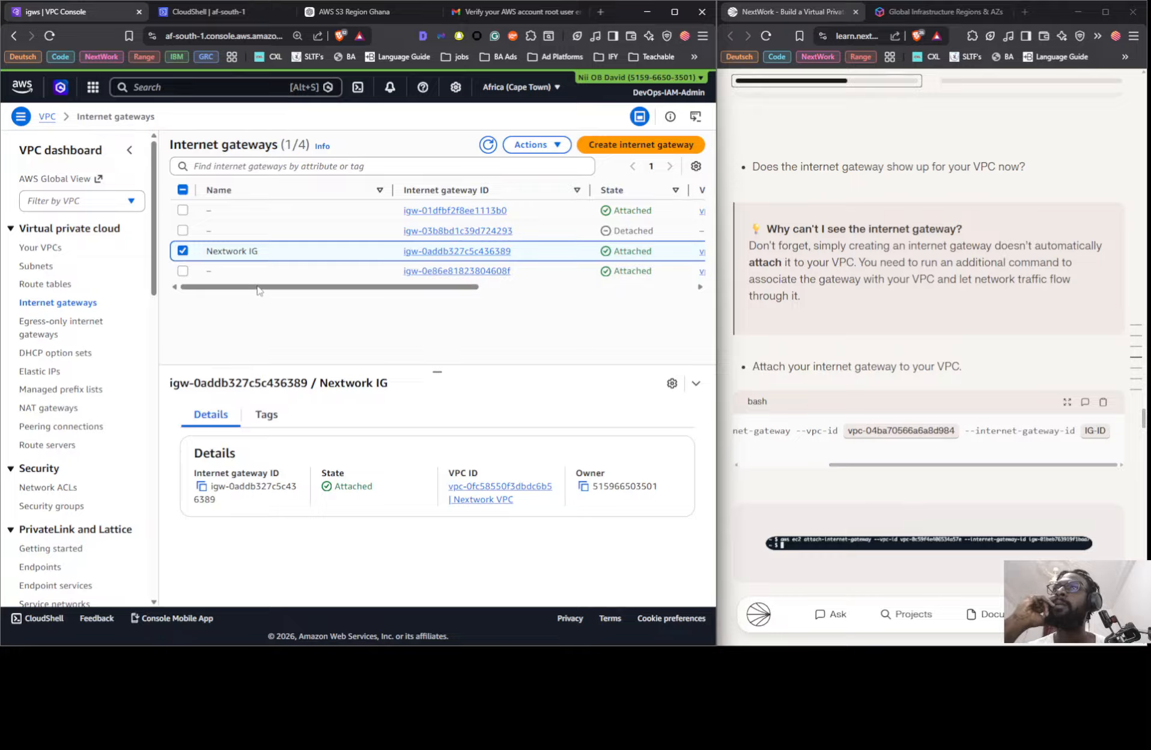
left_click_drag(258, 290, 230, 287)
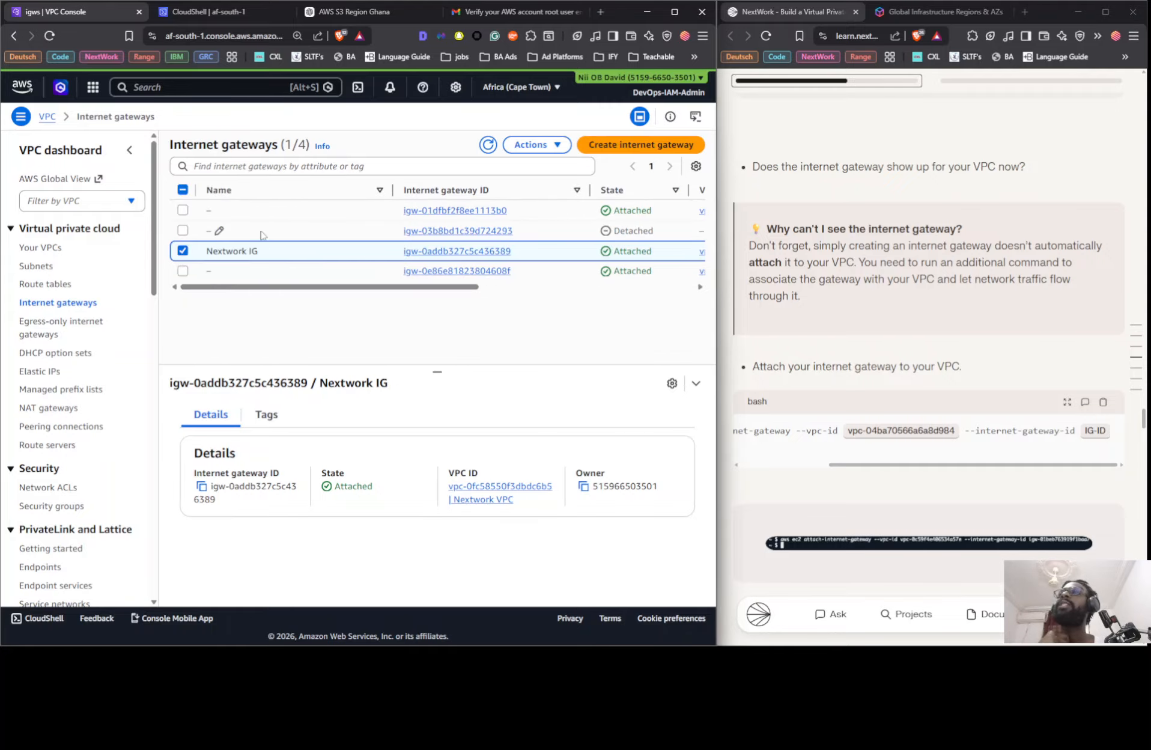
left_click(47, 249)
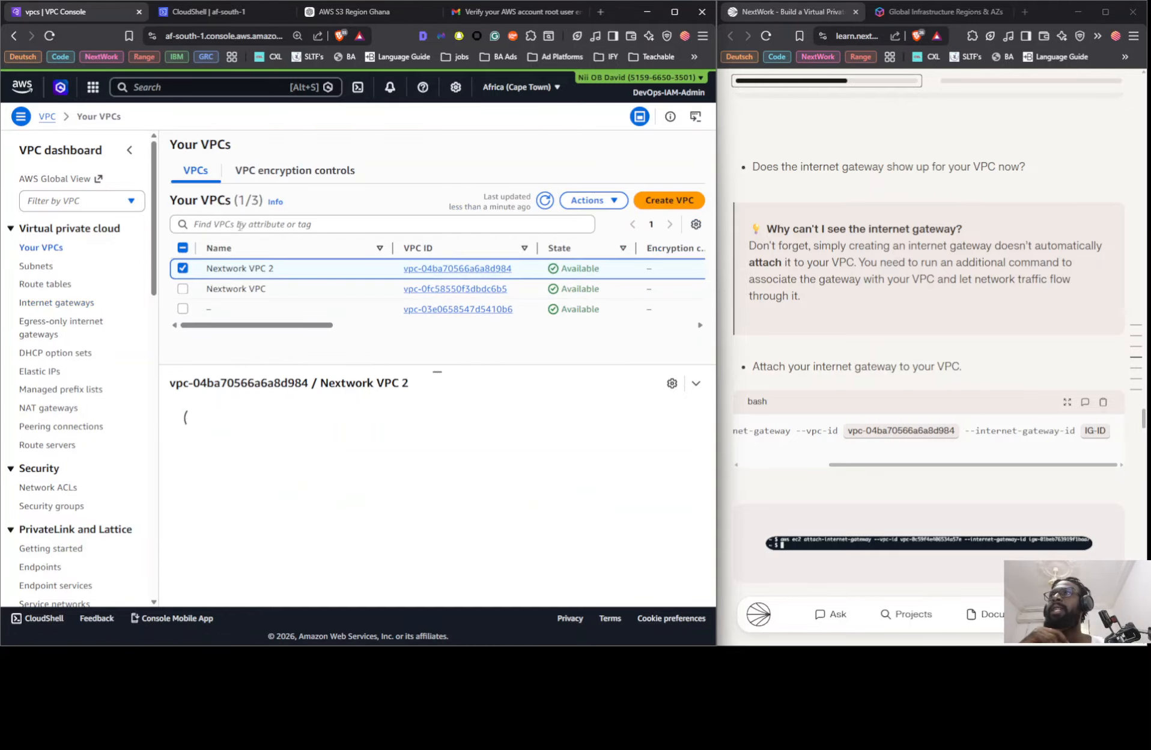
- In CloudShell, write "aws create-tags --resources=subnet-08d7db9bd62554ccc --tags" without running it
left_click(189, 12)
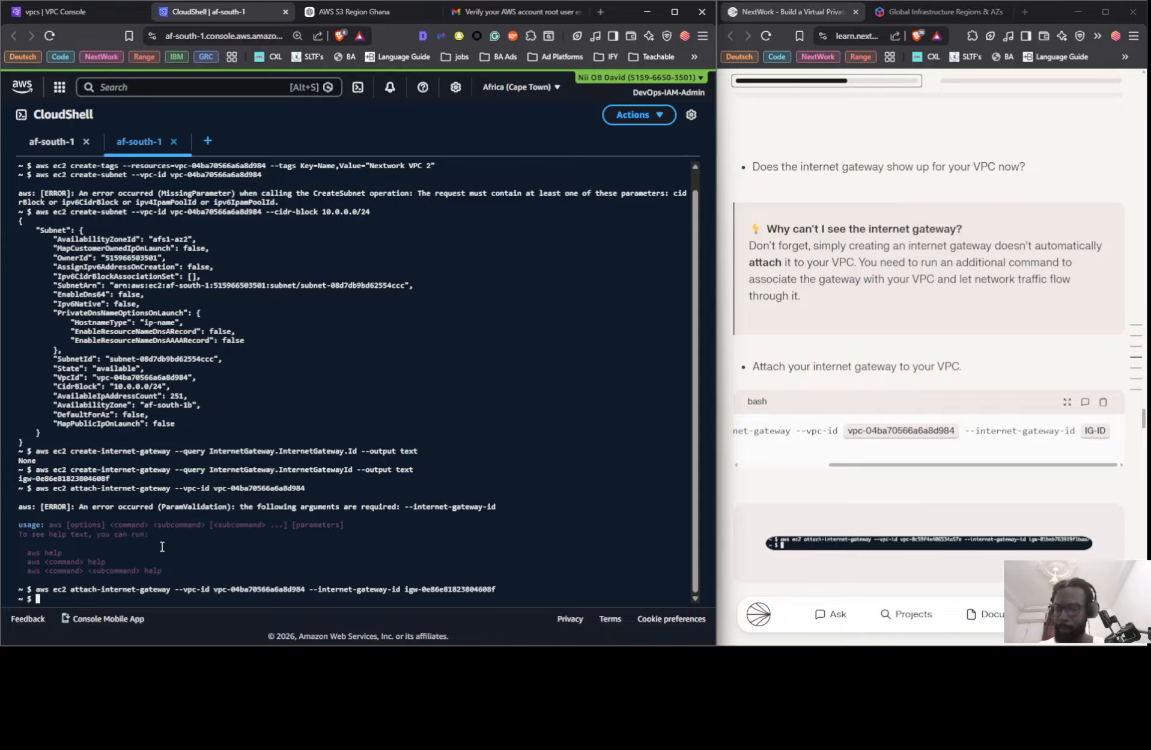
type("aws create")
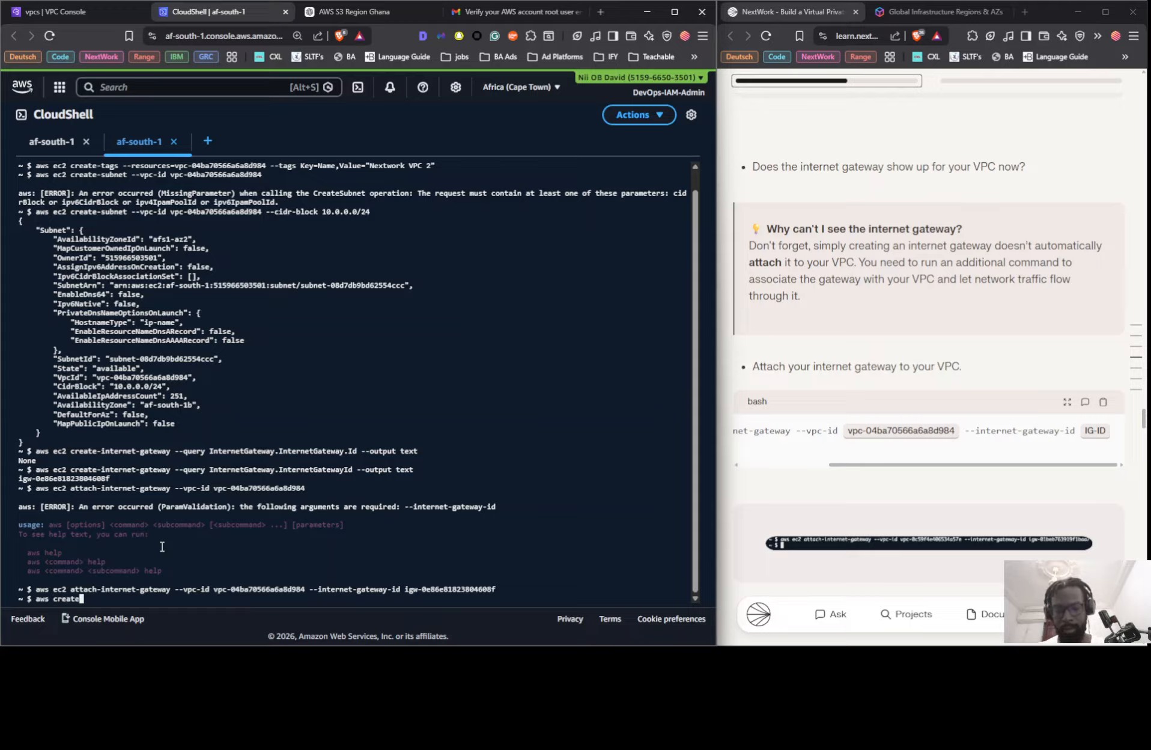
type("-tag")
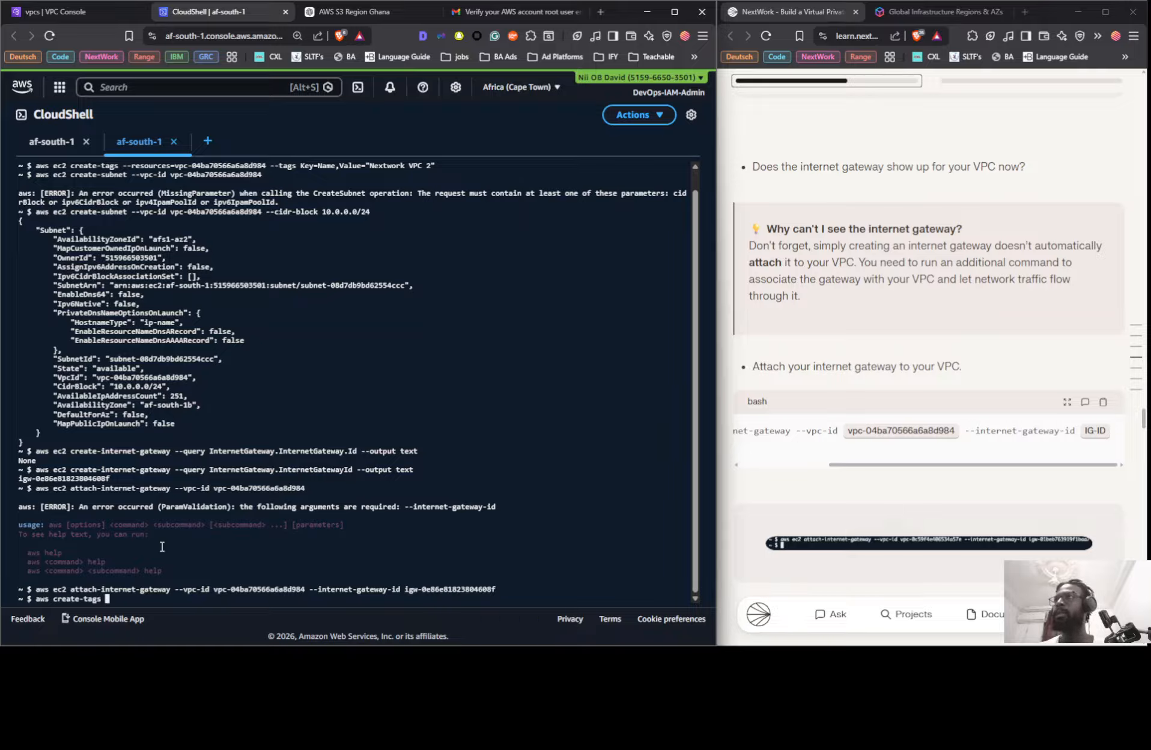
type("s ")
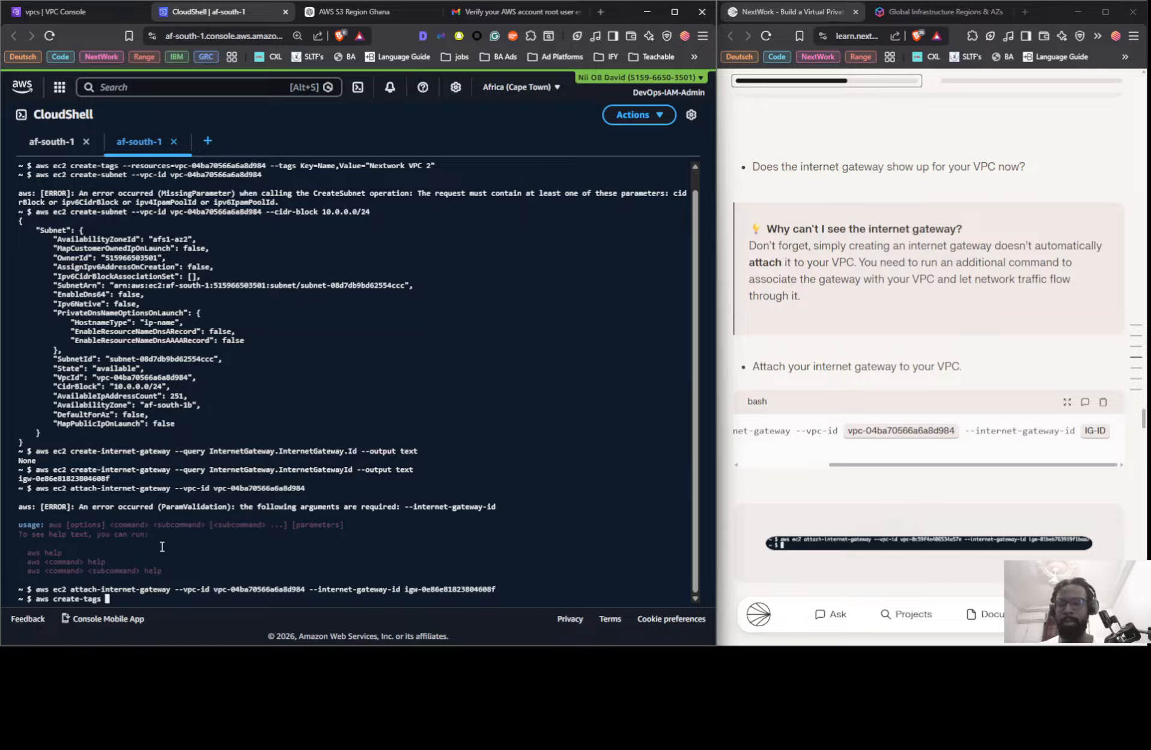
type("--res")
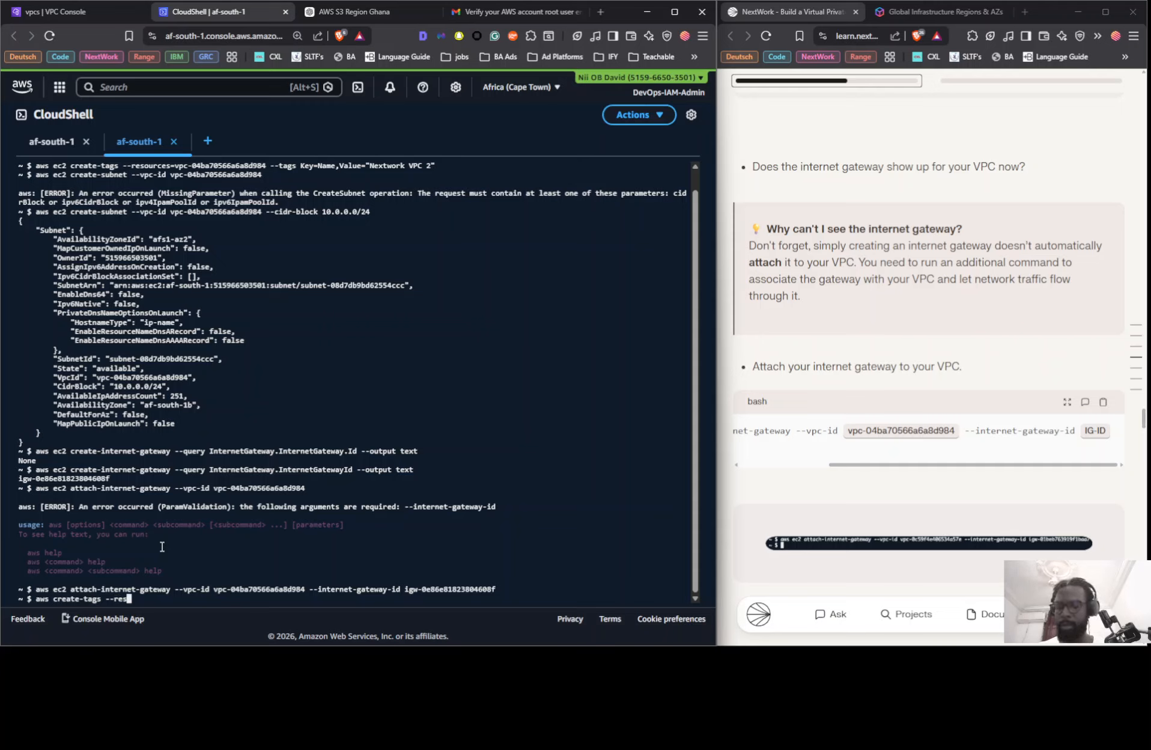
type("e-tags --resources=")
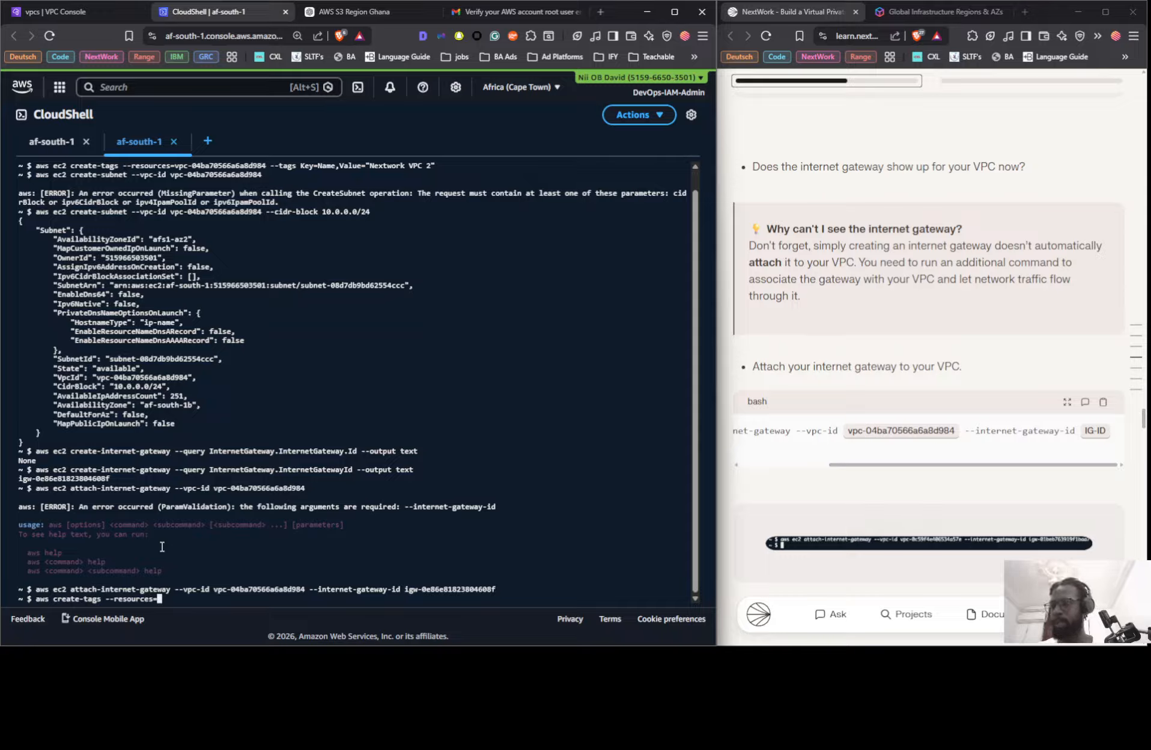
key("super+v")
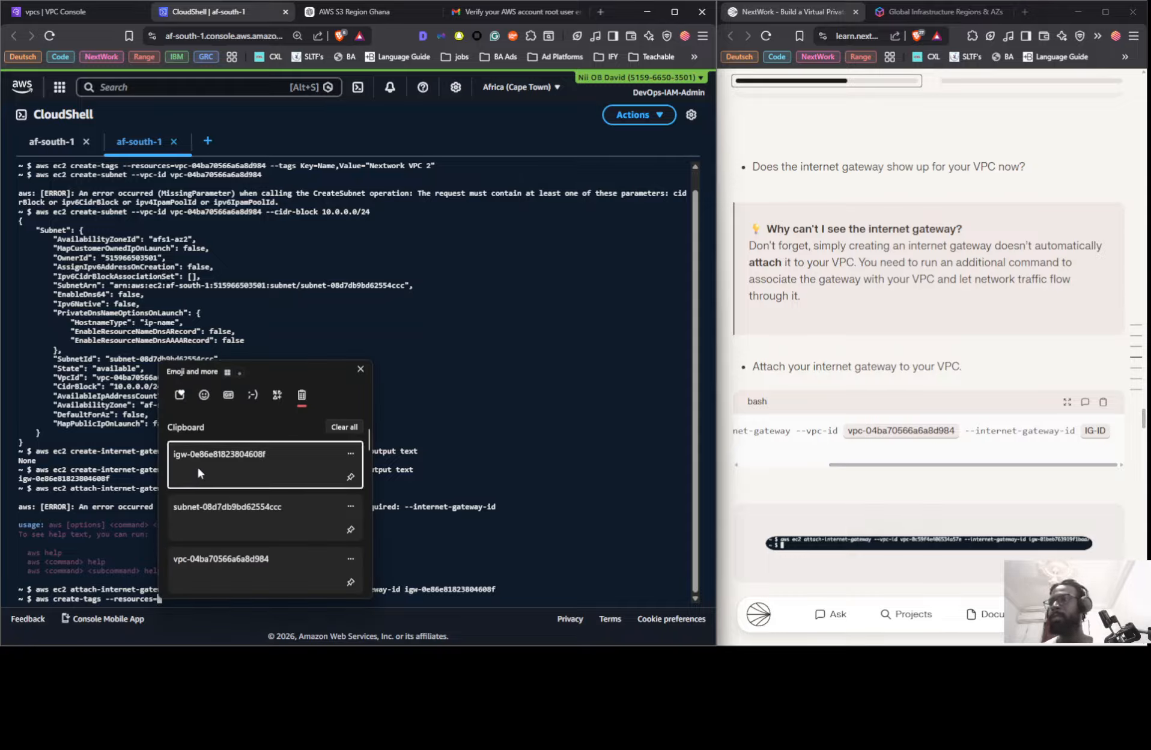
left_click(199, 521)
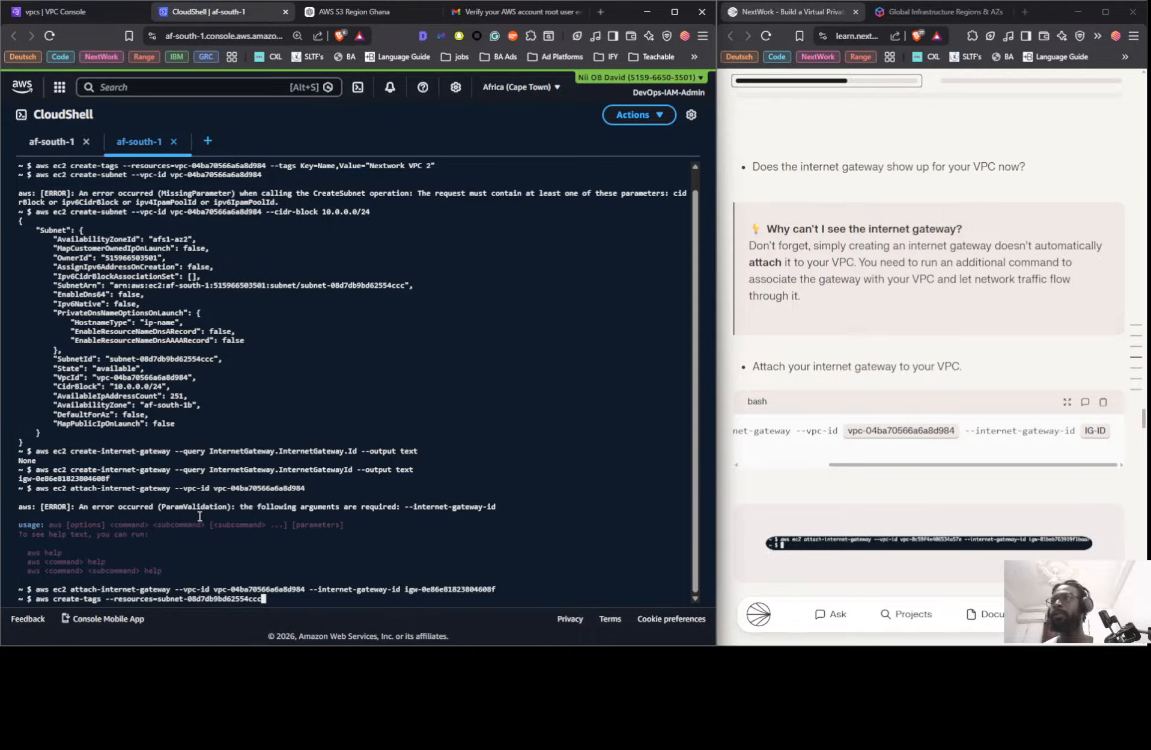
type("--")
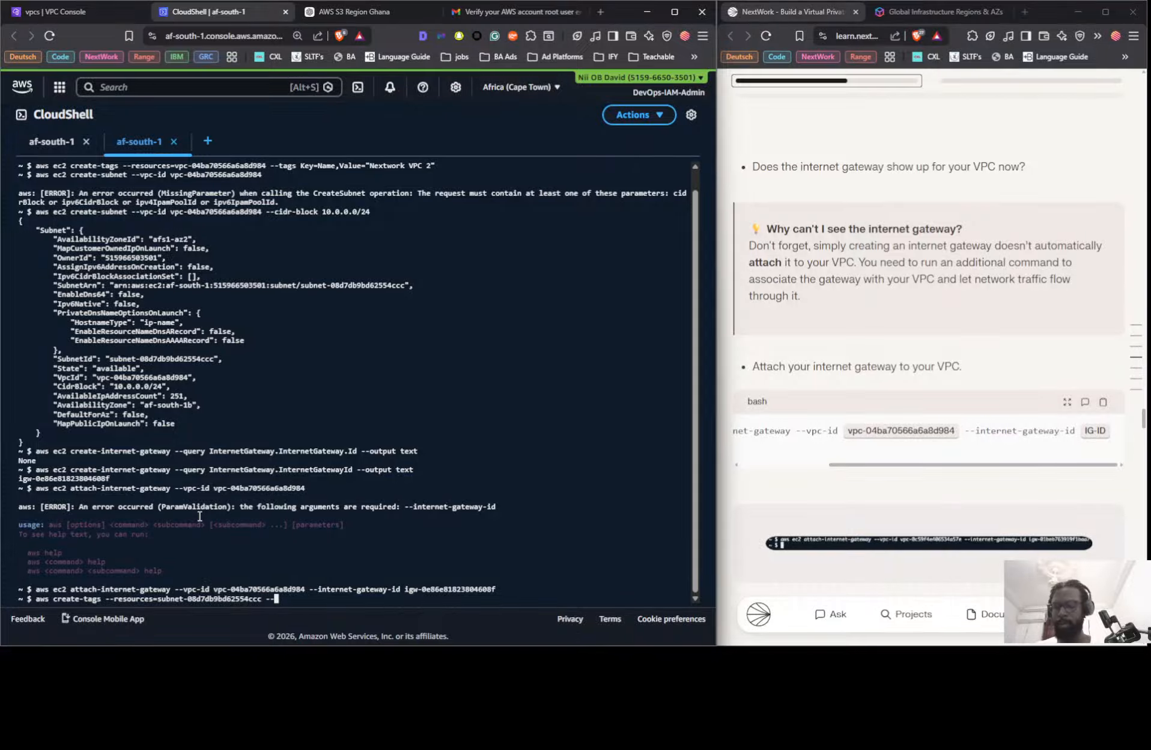
type("tags")
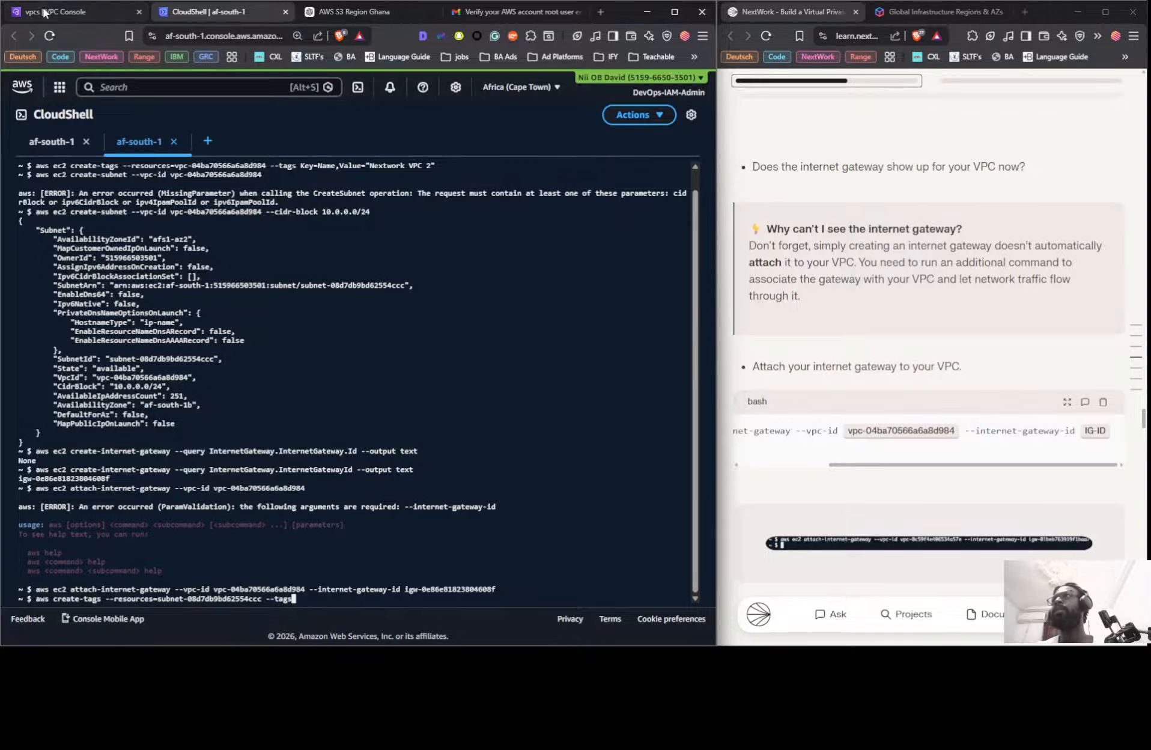
- Check the subnet names in the VPC console, glance at the VPC list, and return to CloudShell
left_click(45, 12)
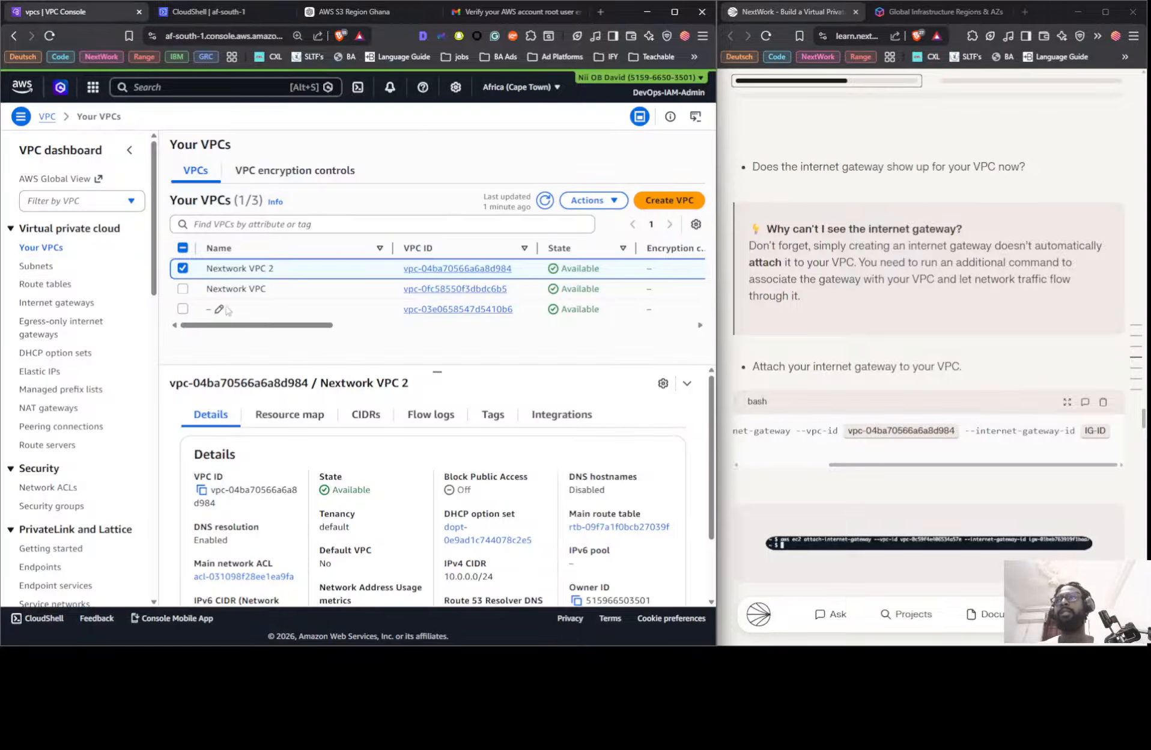
left_click(39, 268)
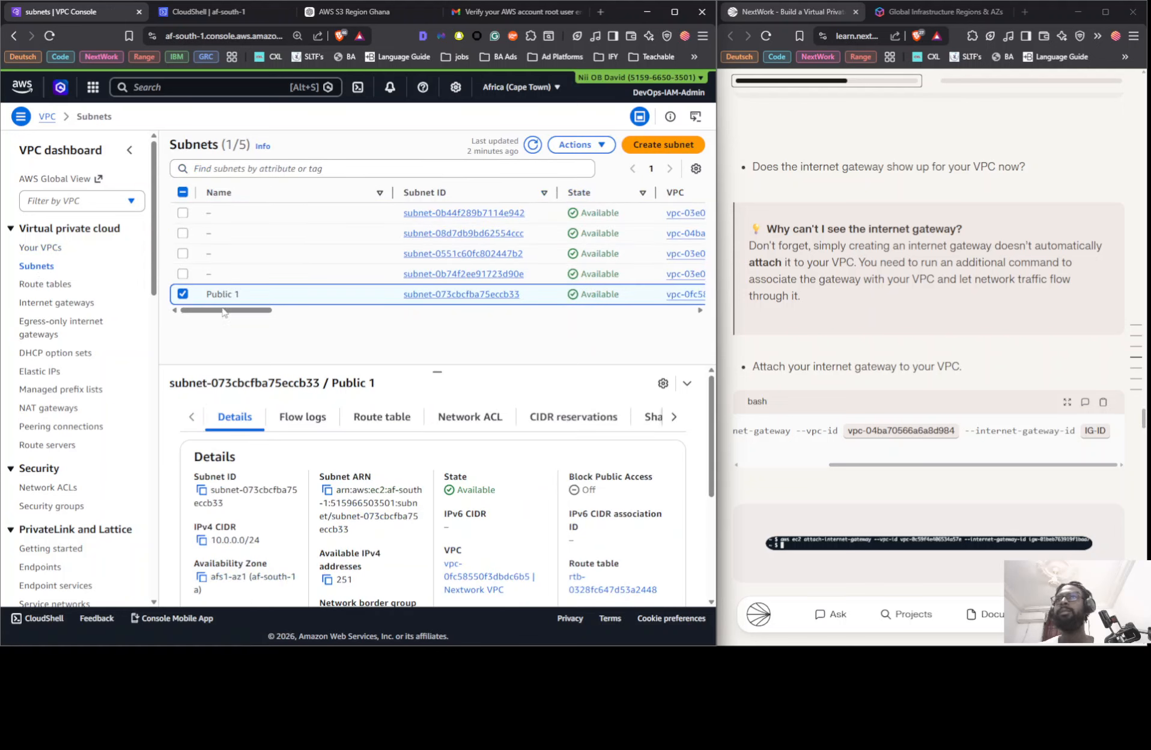
mouse_move(223, 311)
left_mouse_down()
mouse_move(347, 308)
mouse_move(223, 310)
left_mouse_up()
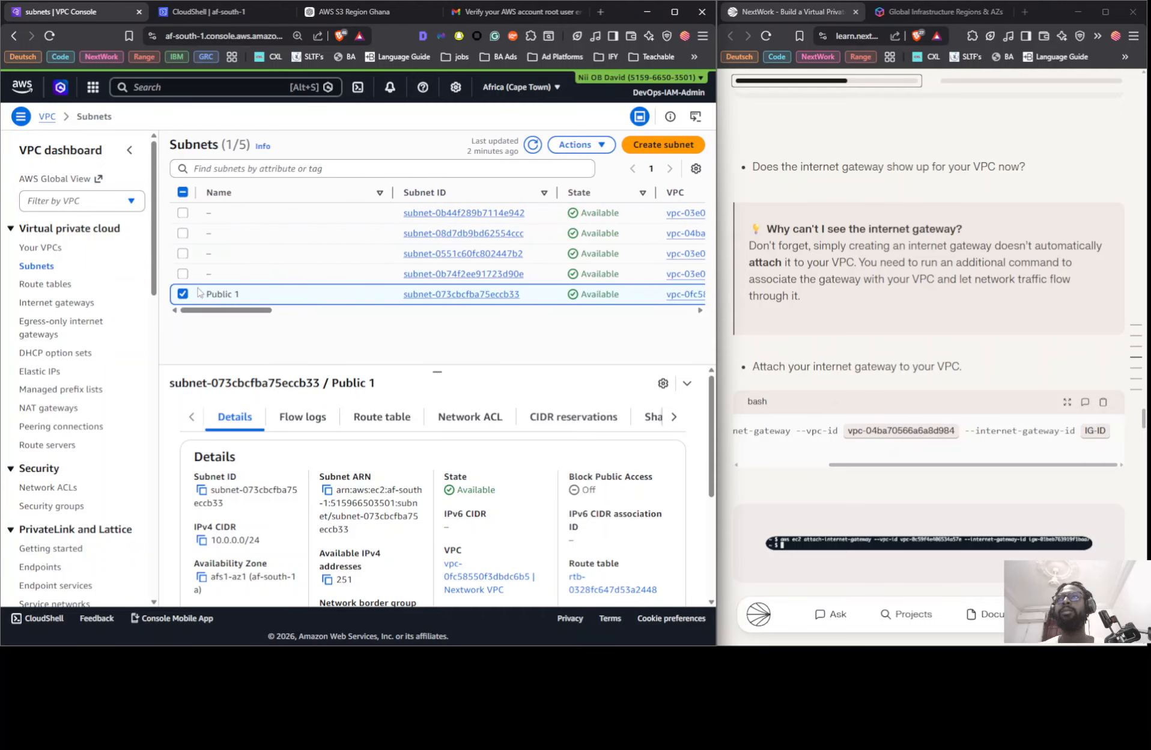
left_click(48, 250)
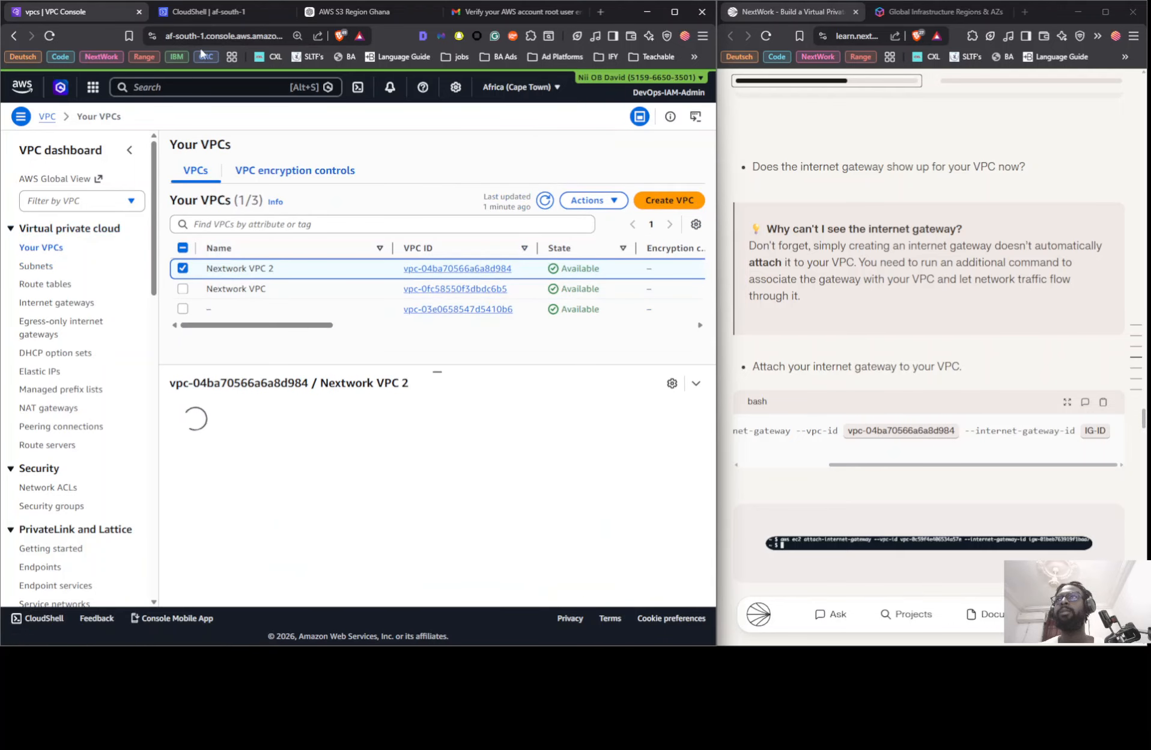
left_click(203, 15)
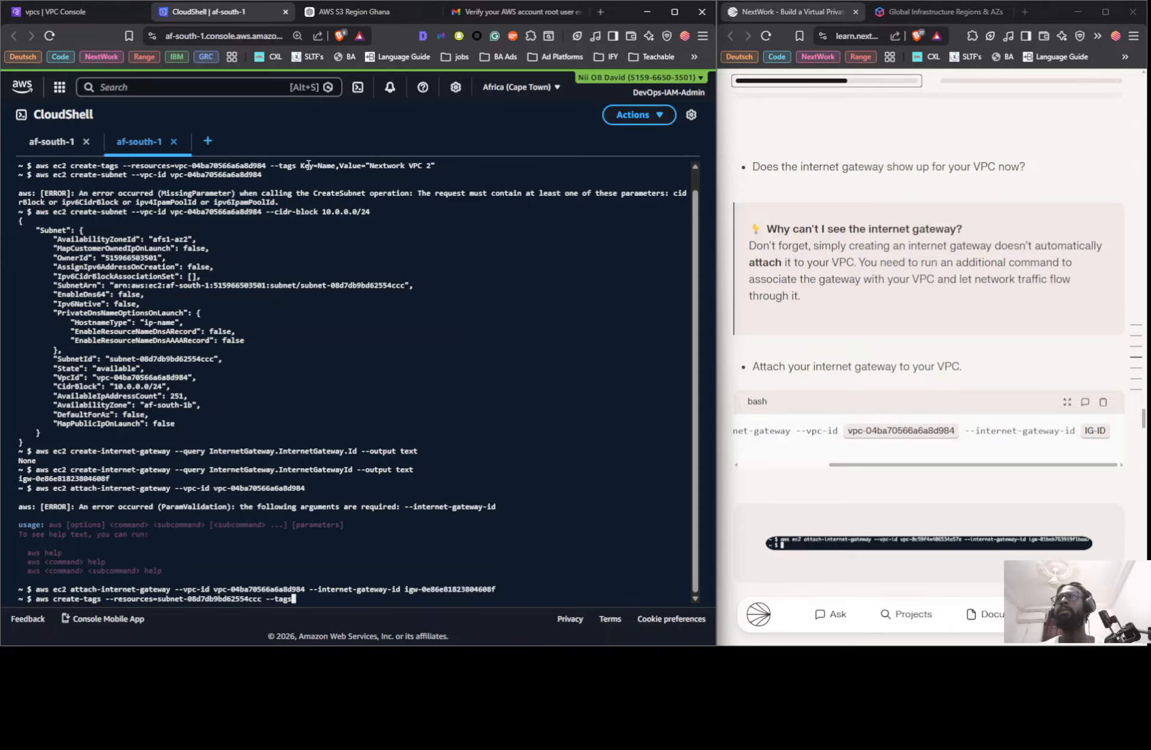
- Examine the Public 1 subnet's details and its tags in the VPC console
left_click(103, 18)
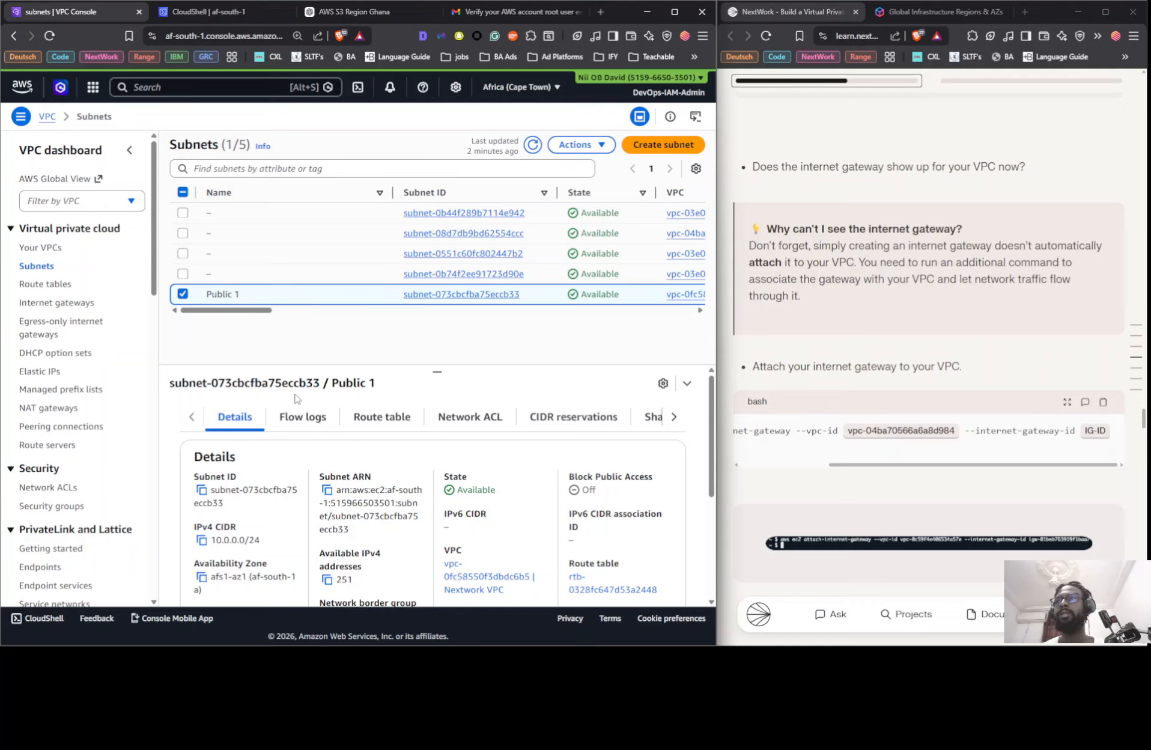
scroll(324, 423, "down", 1)
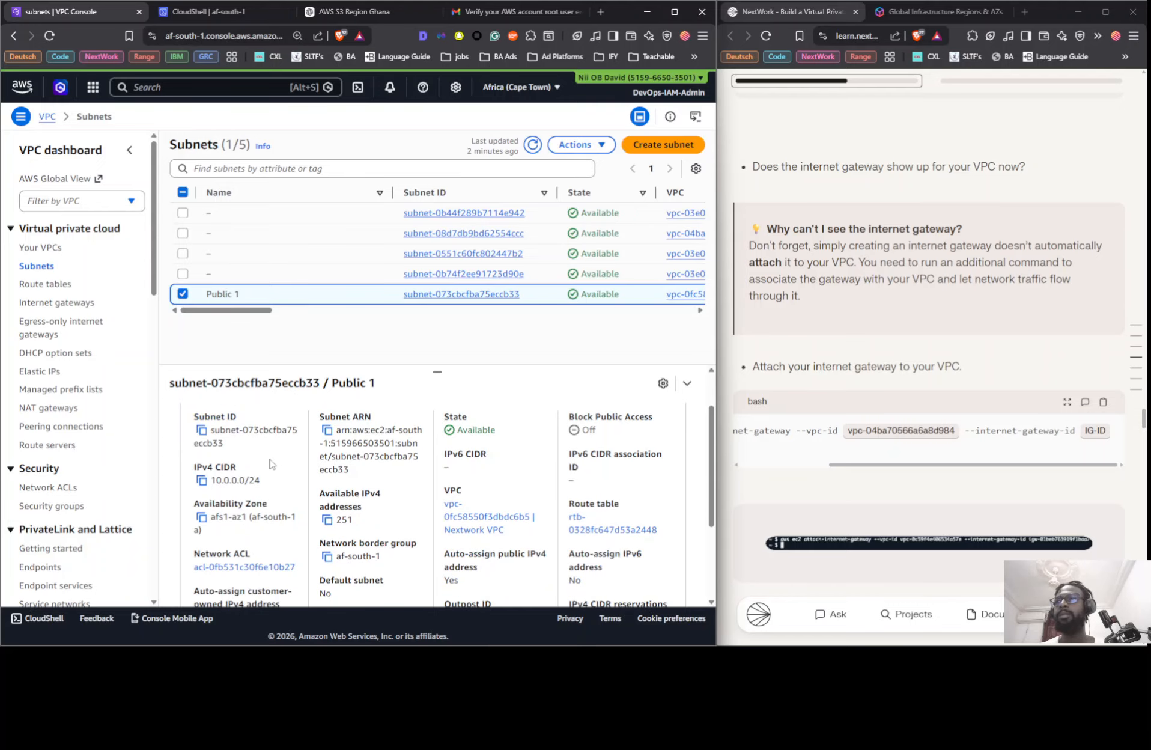
scroll(287, 452, "down", 1)
scroll(420, 464, "down", 2)
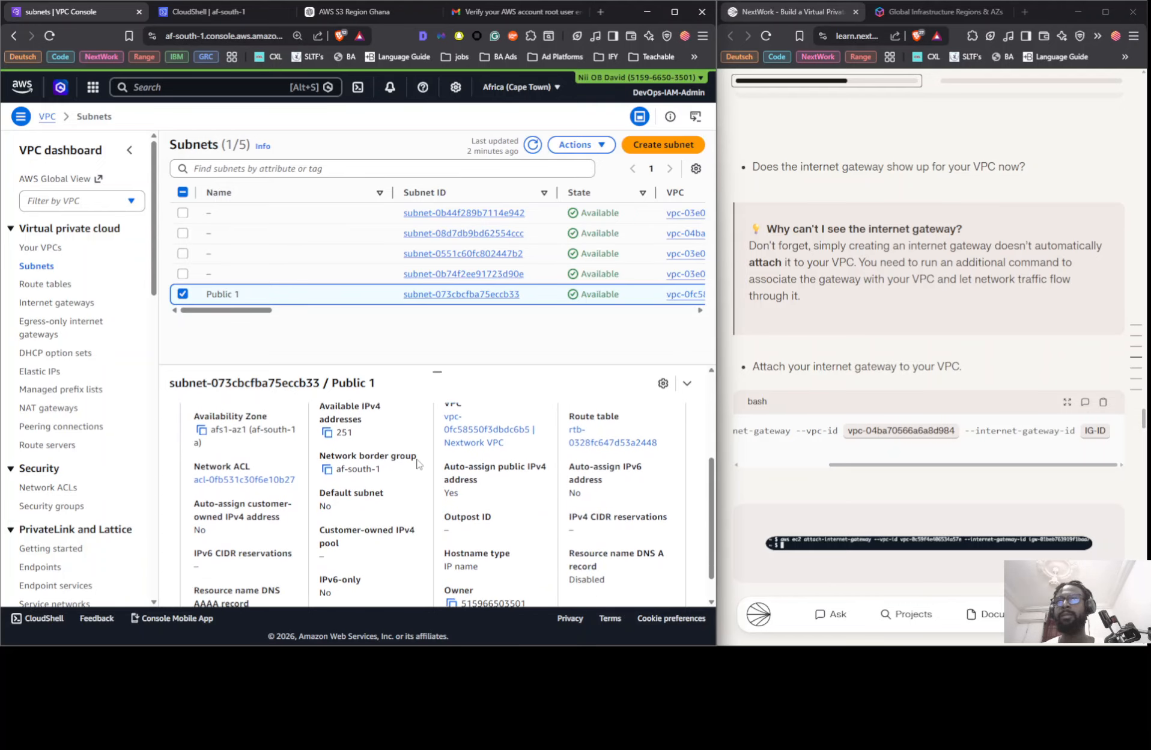
scroll(354, 447, "up", 3)
scroll(355, 448, "up", 1)
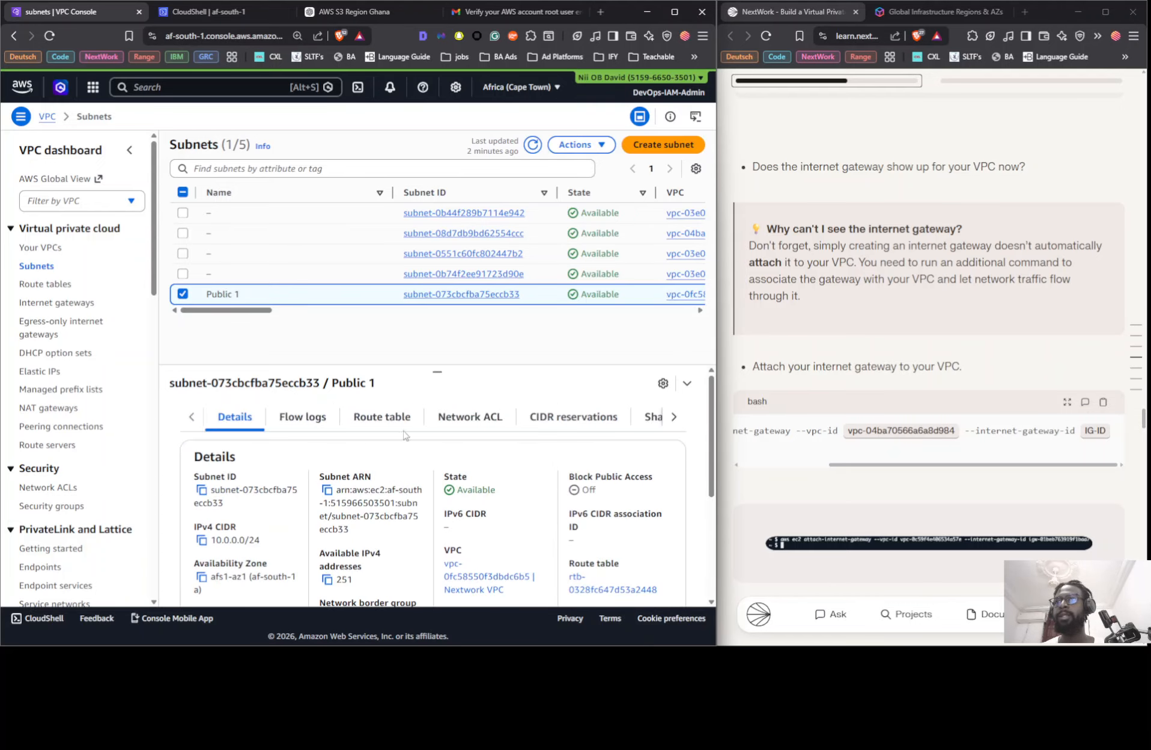
left_click(678, 419)
left_click(633, 417)
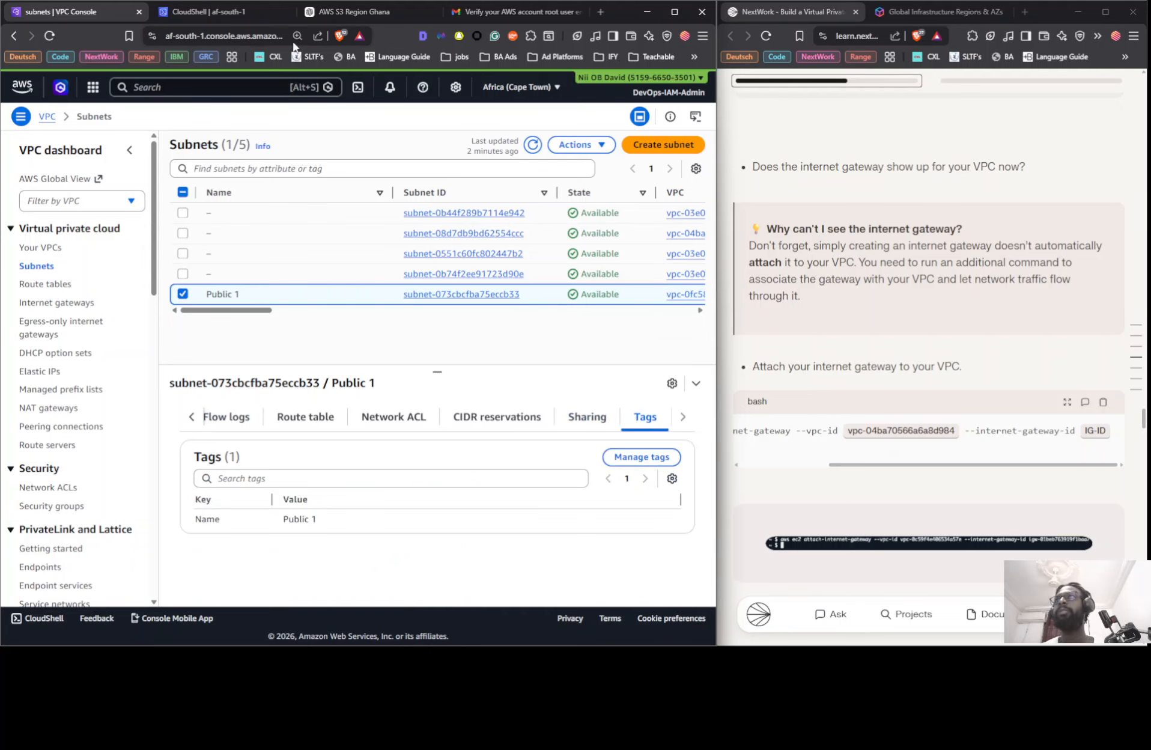
- In CloudShell, extend the pending create-tags command with Key=Name,Value="Nextwork 2, without running it
left_click(203, 20)
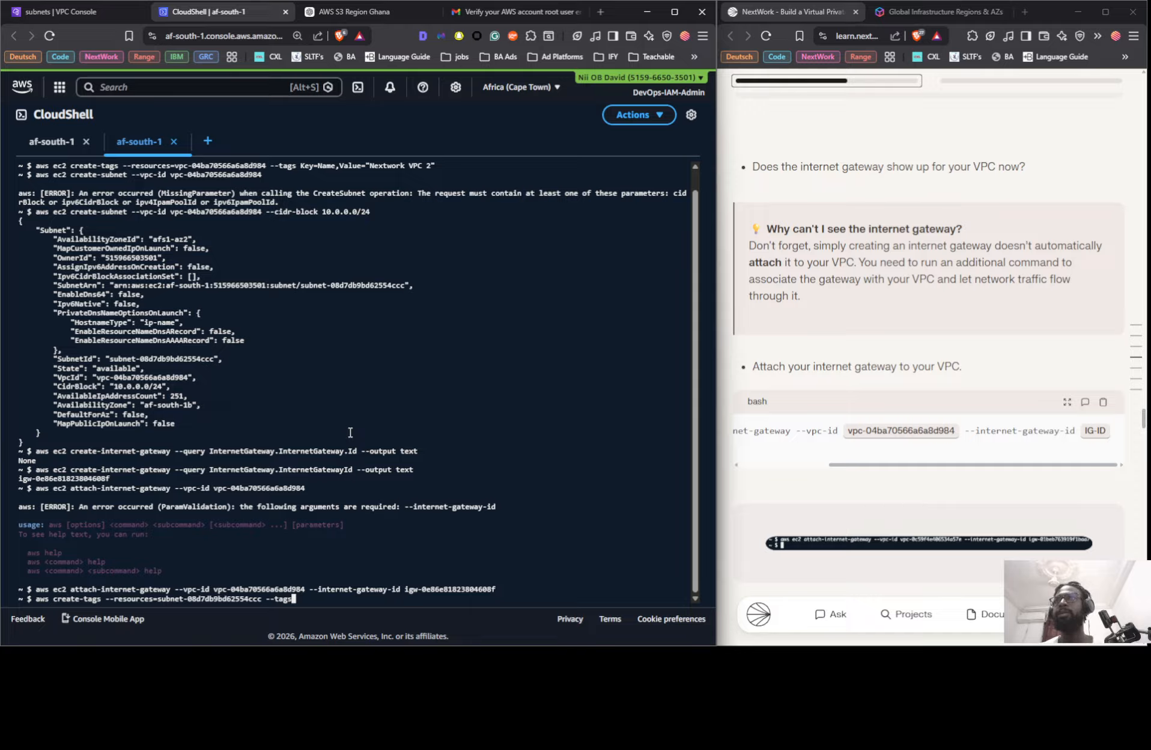
type("Ke")
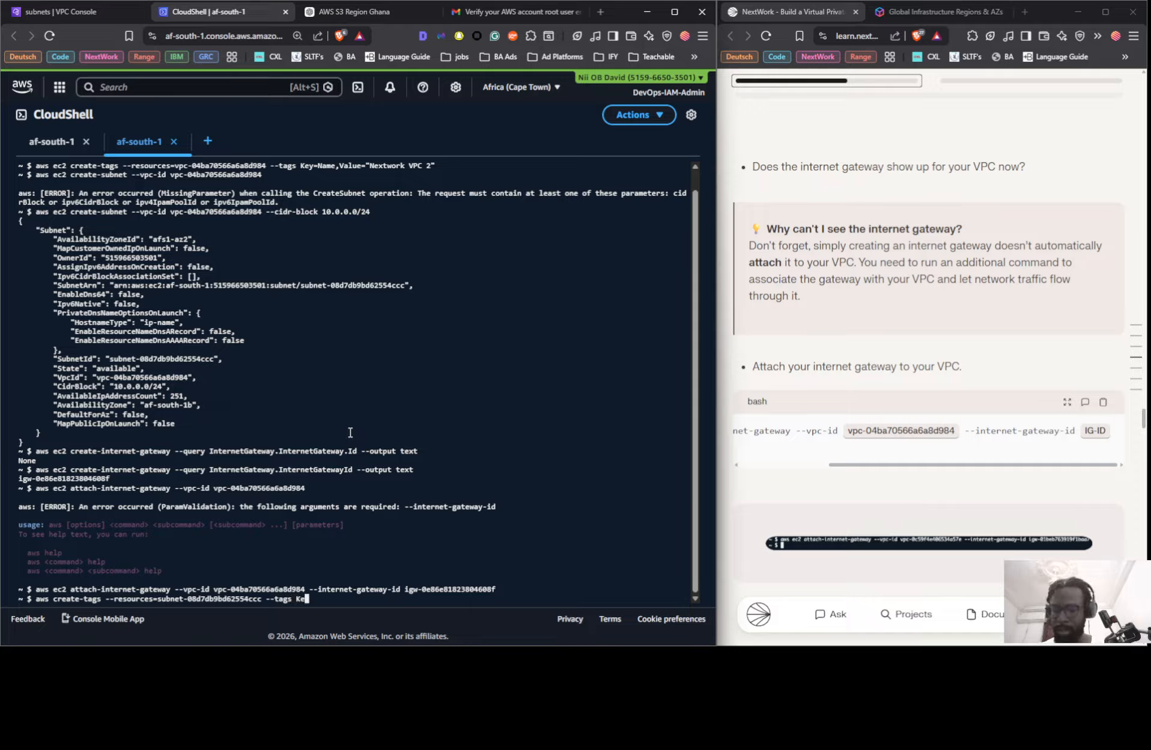
type("y=Na")
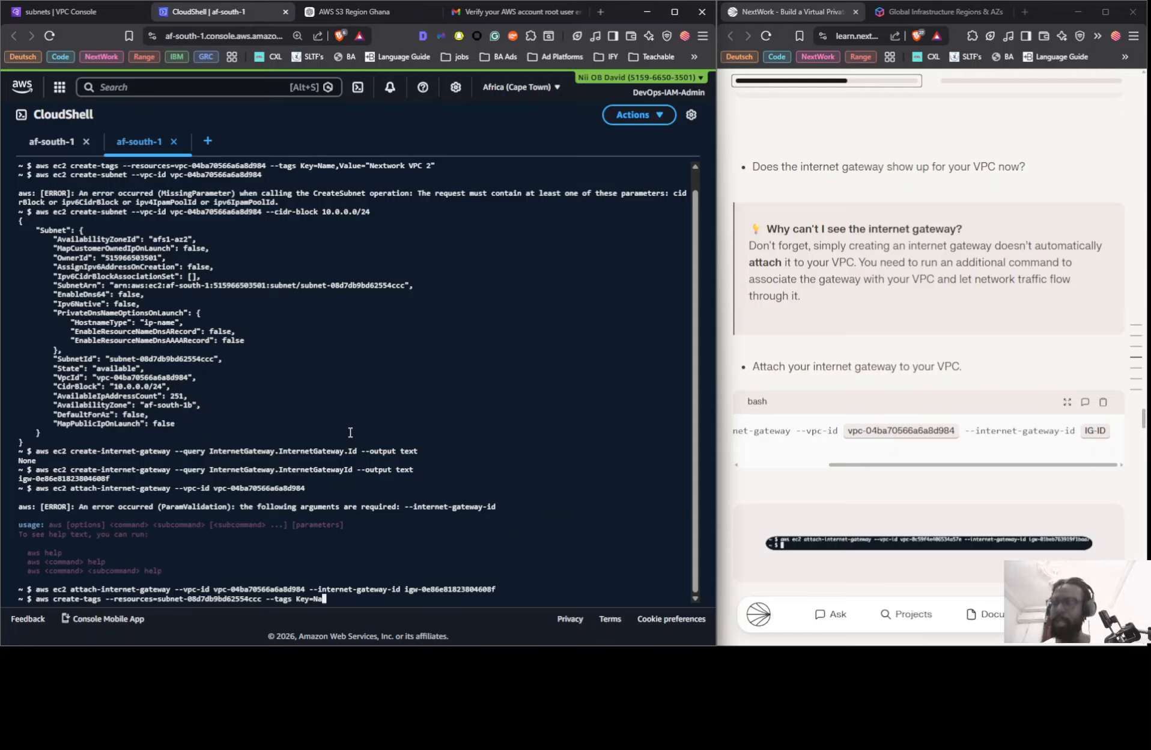
type("me")
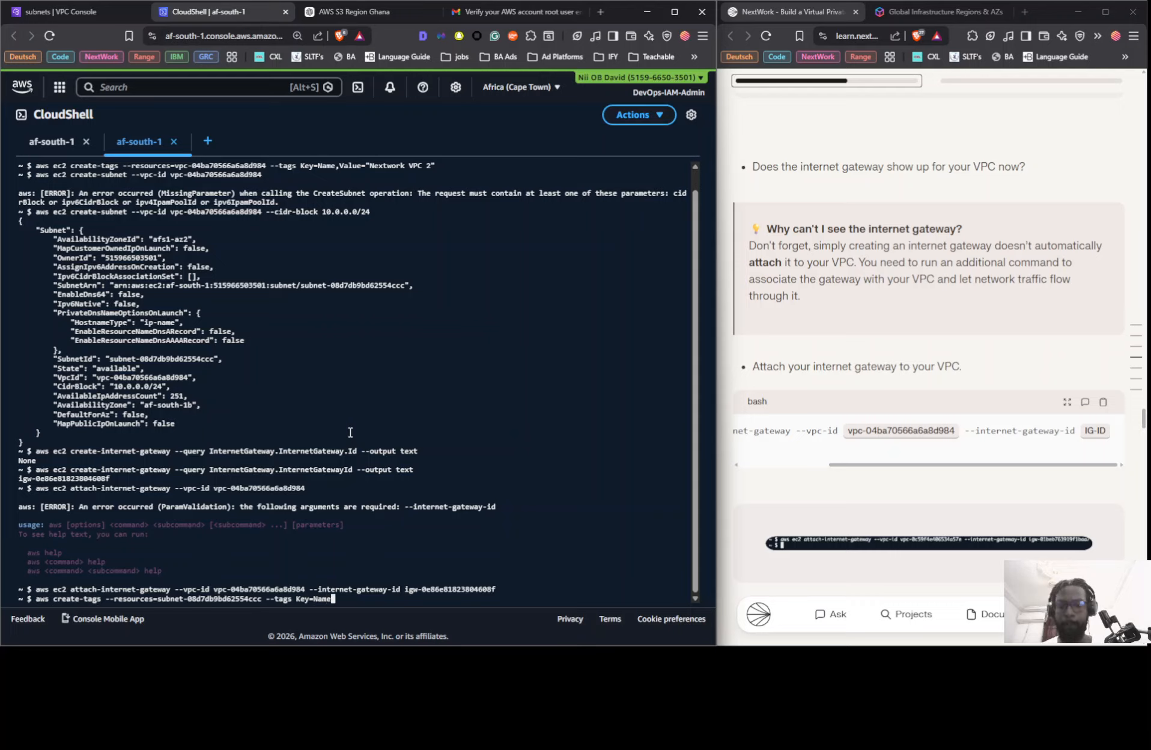
type(",")
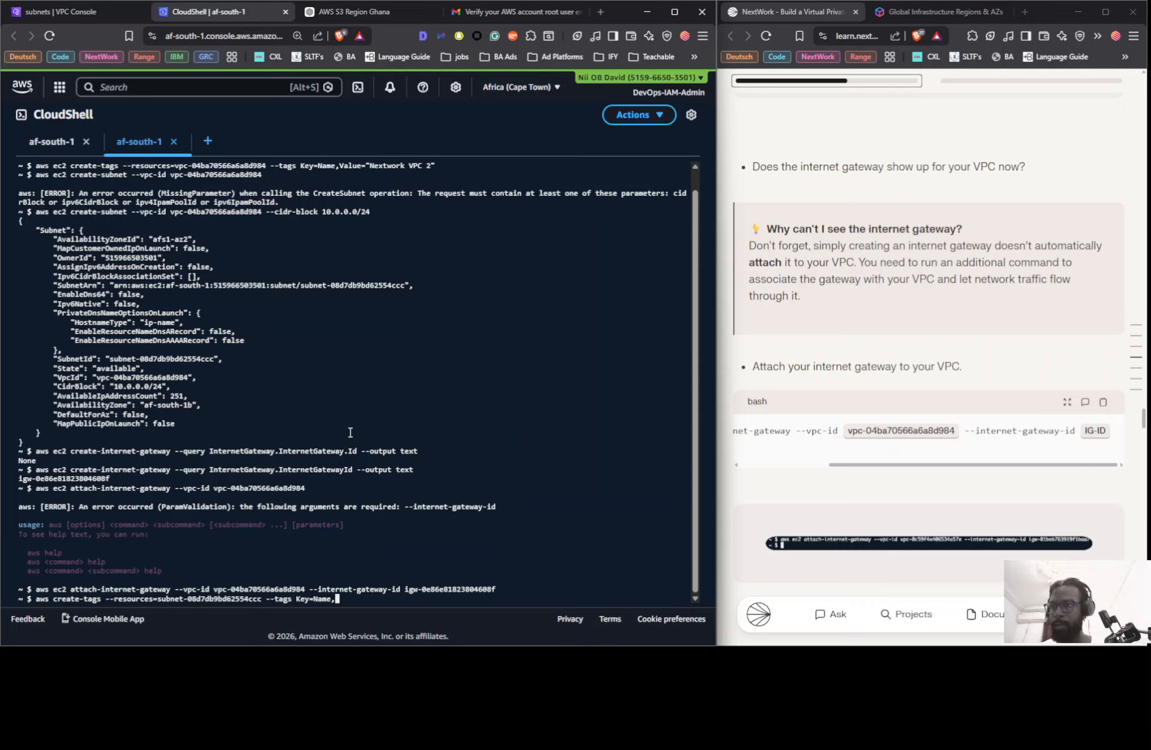
type("Val")
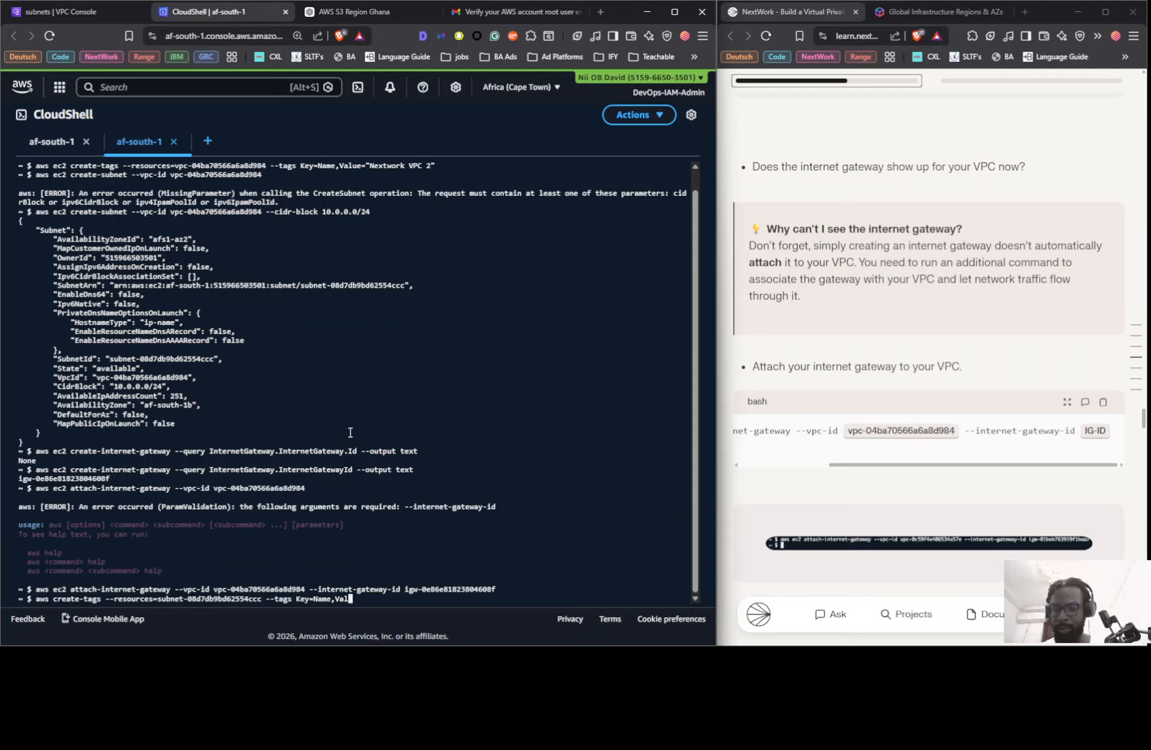
type("ue=")
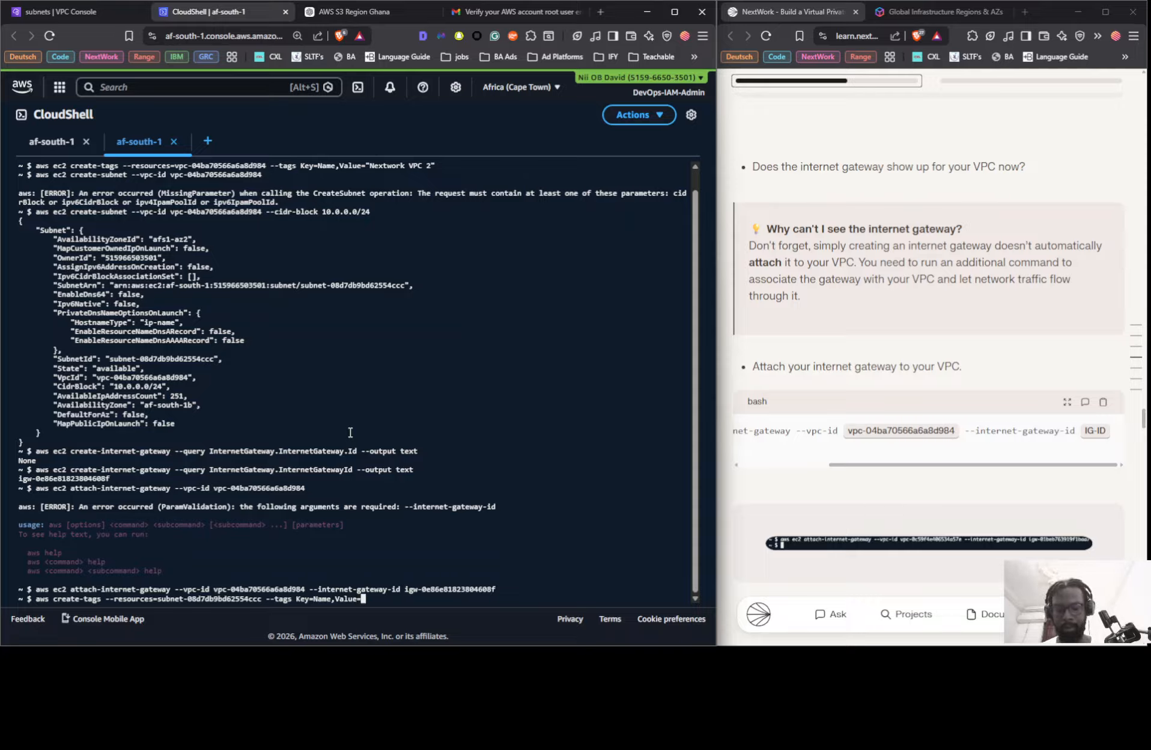
type("\"")
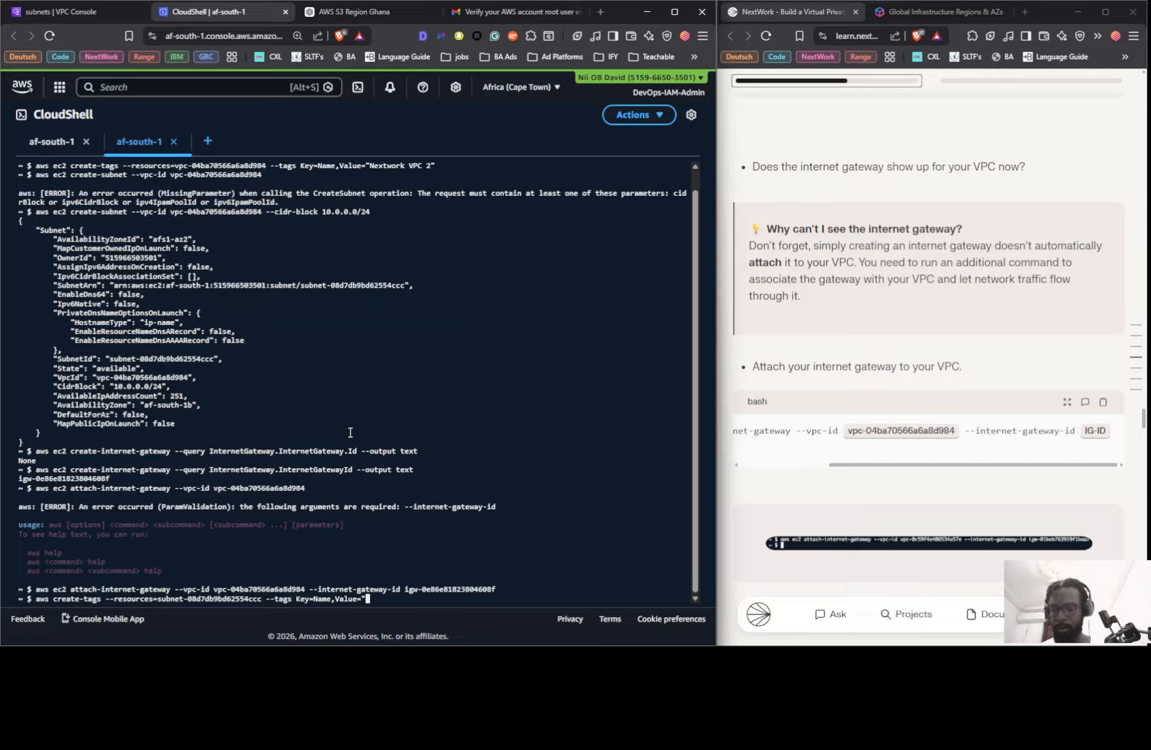
type("Nextwork")
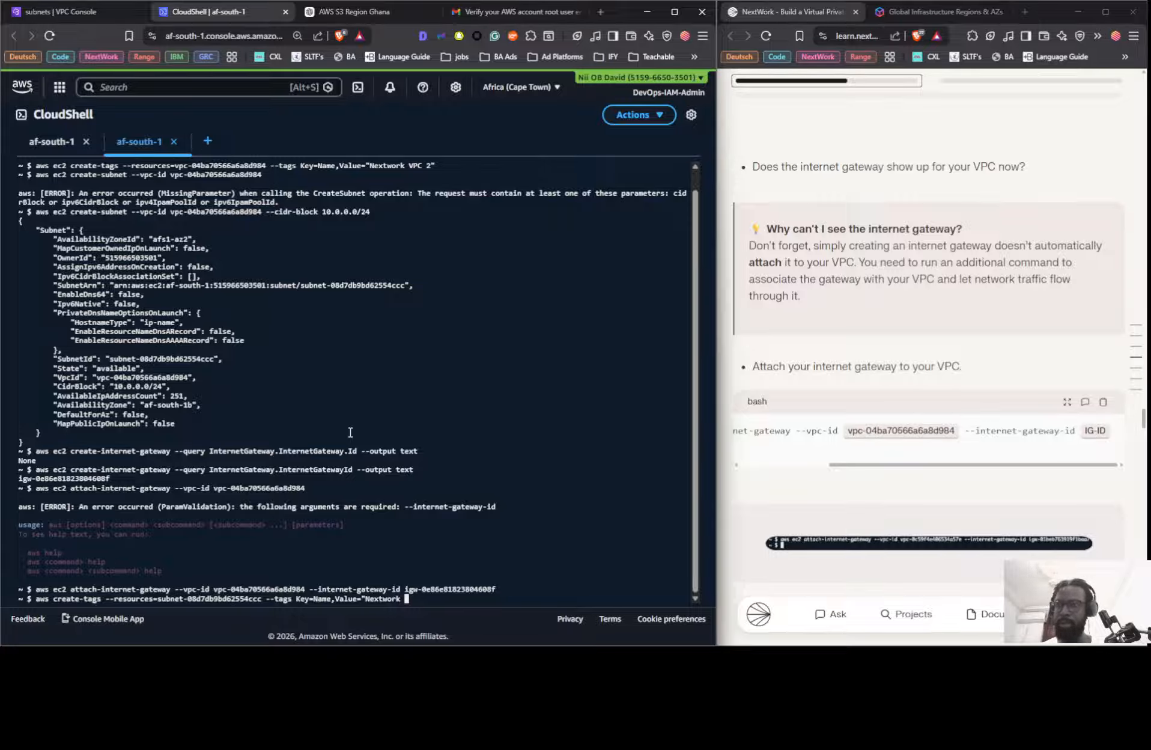
type(" 2")
- Change the Name tag value in the command to "Public 2", close the quotation, and run the command
key("Left")
key("Left")
key("Left")
key("Left")
key("Left")
key("Left")
key("Left")
key("Left")
key("Left")
key("Left")
key("Left")
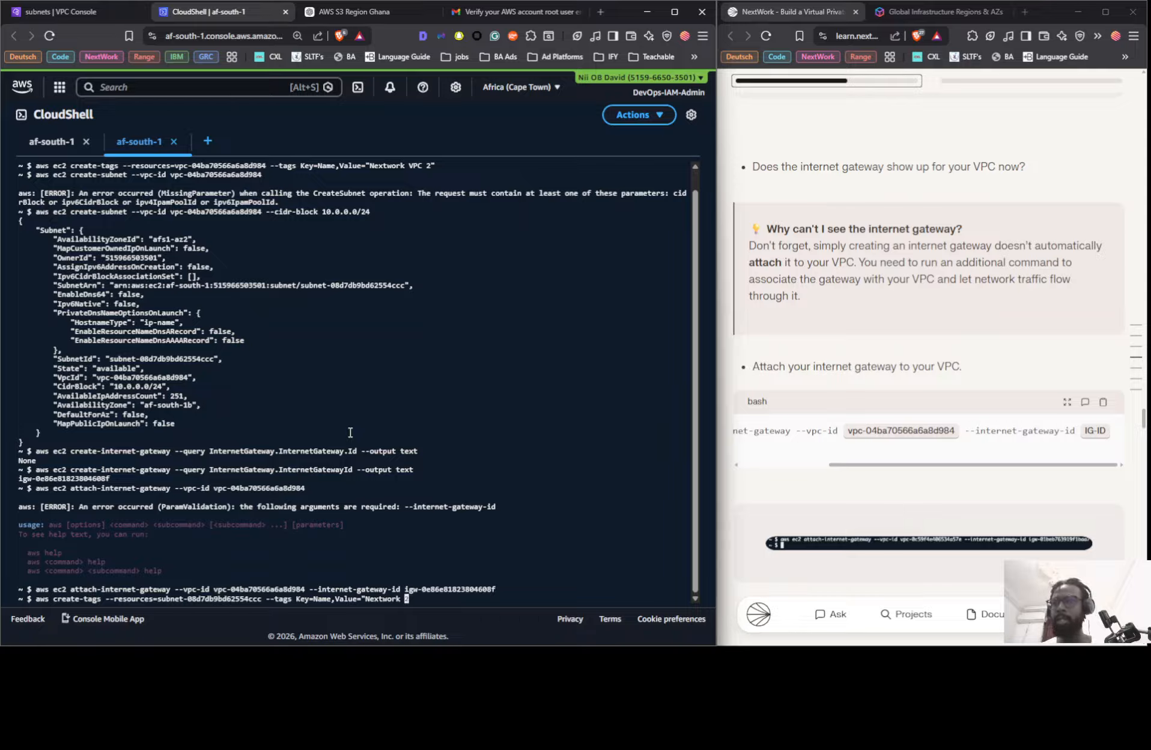
key("Right")
key("Right")
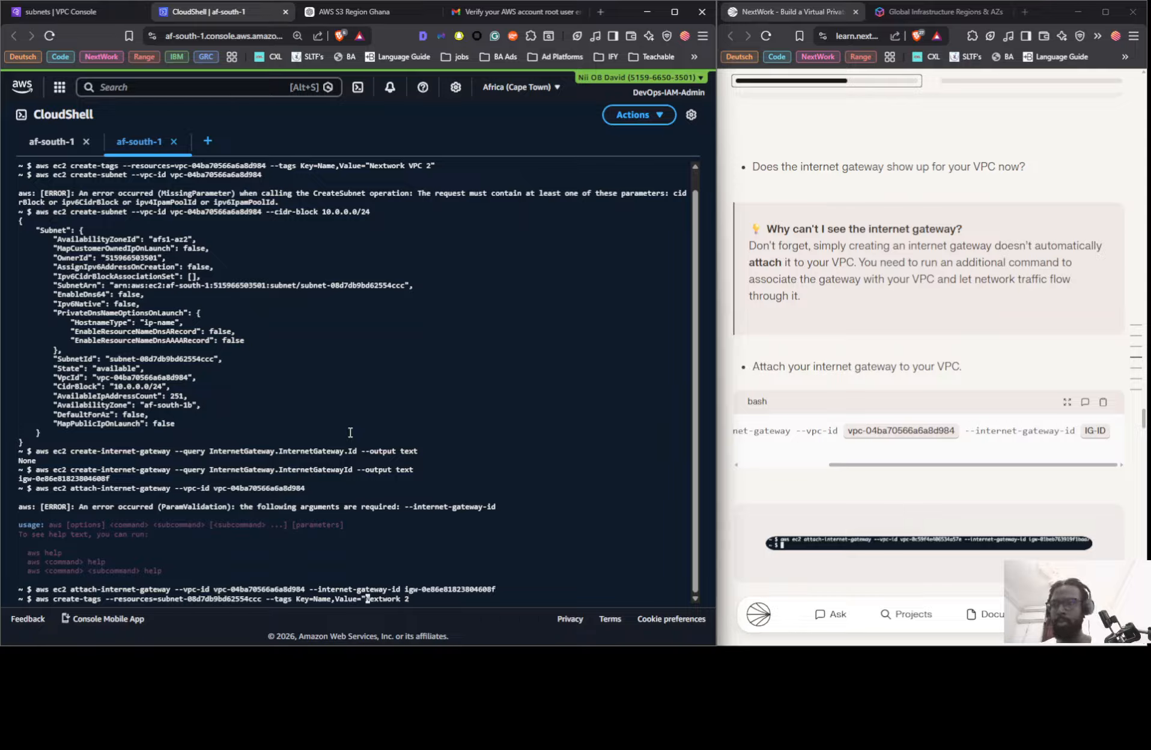
type("P")
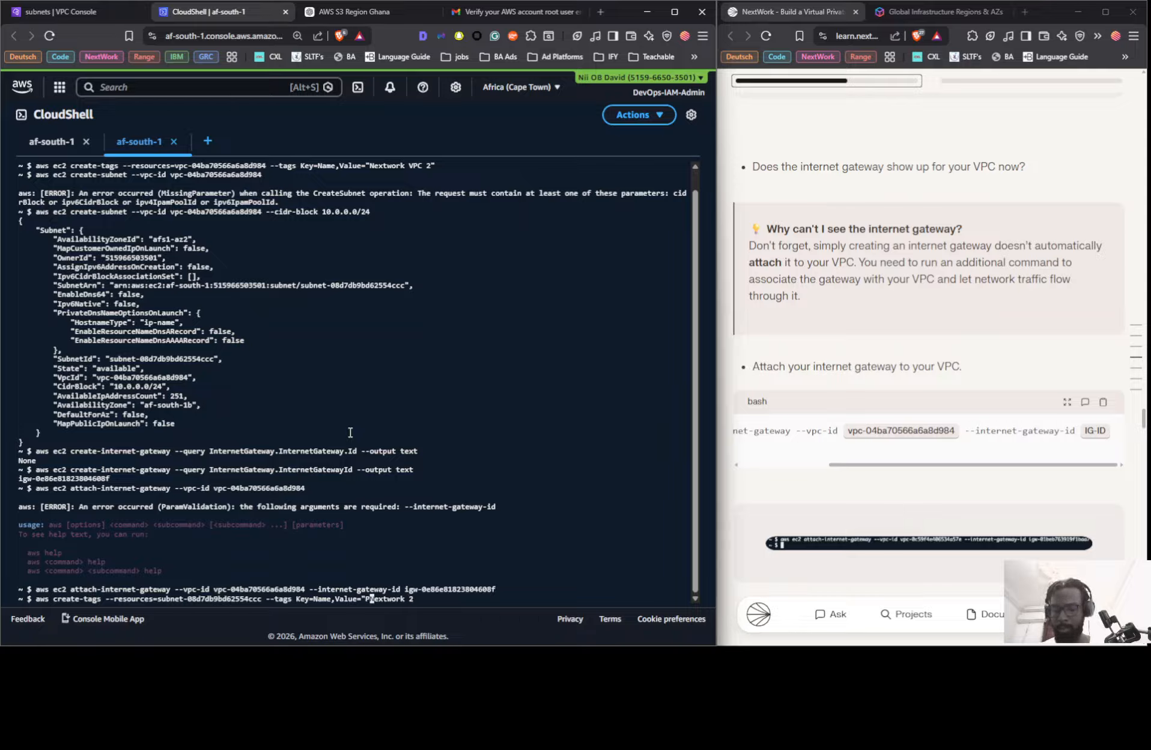
type("ubli")
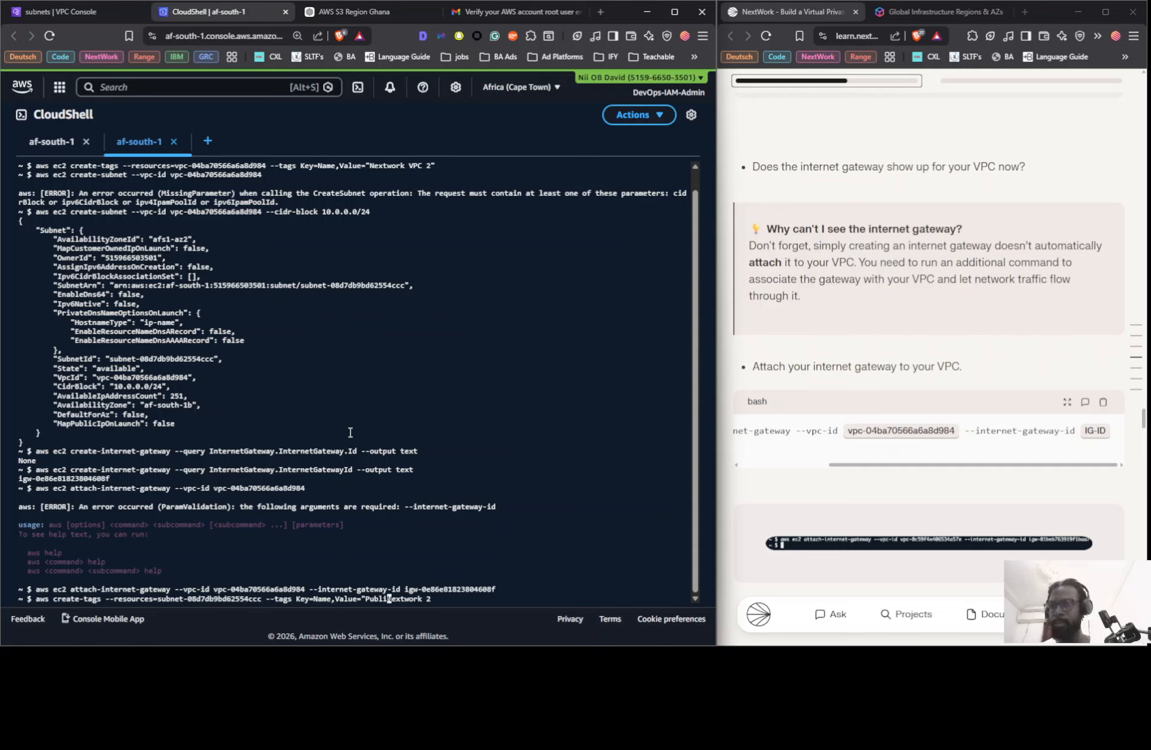
type("c")
key("Delete")
key("Delete")
key("Delete")
key("Delete")
key("Delete")
key("Delete")
key("Delete")
key("Delete")
key("Delete")
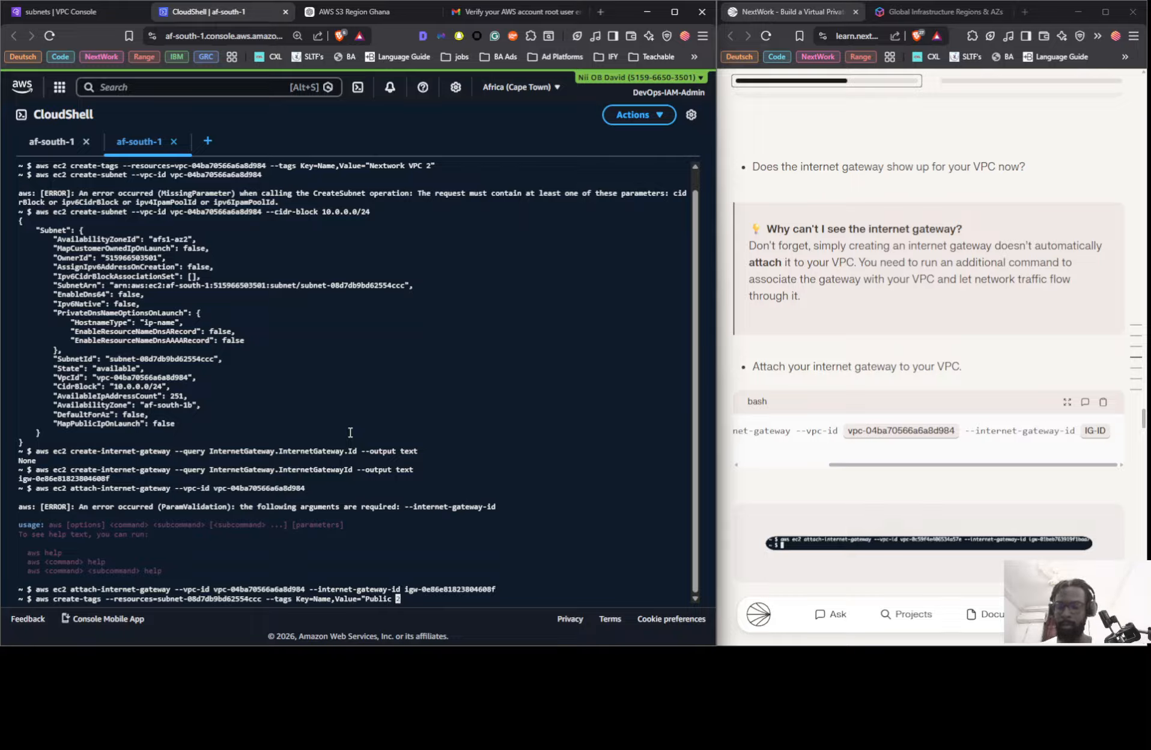
key("Right")
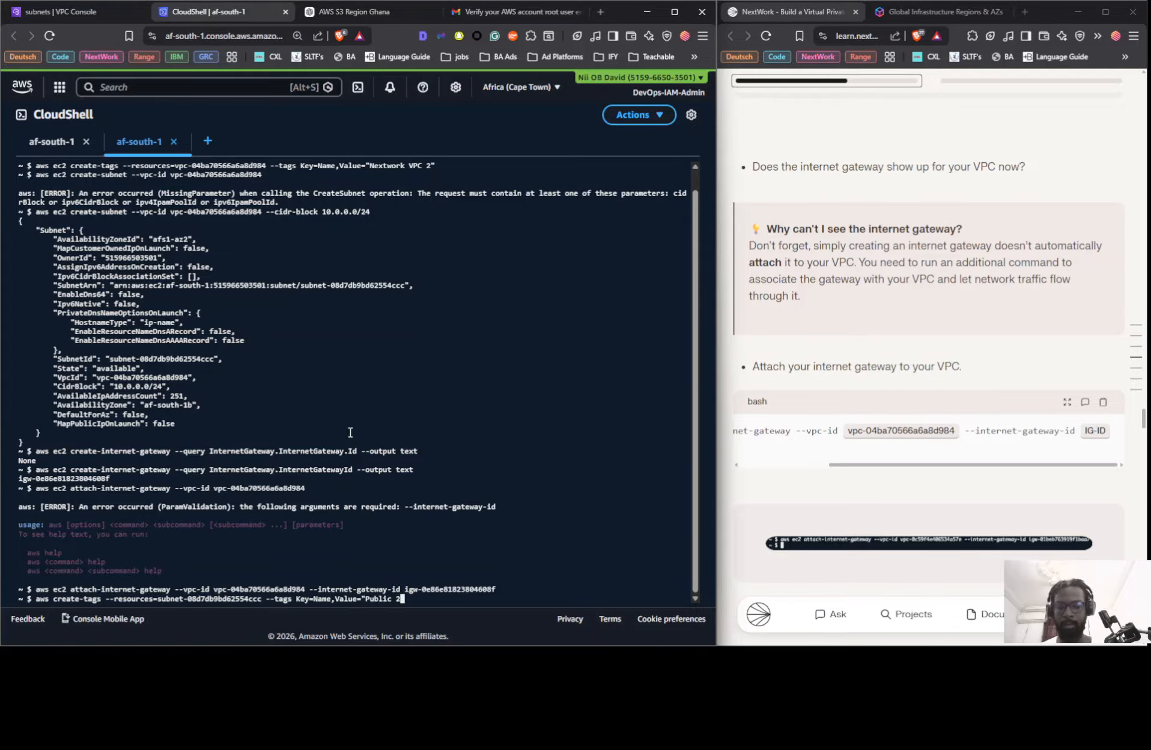
type("\"")
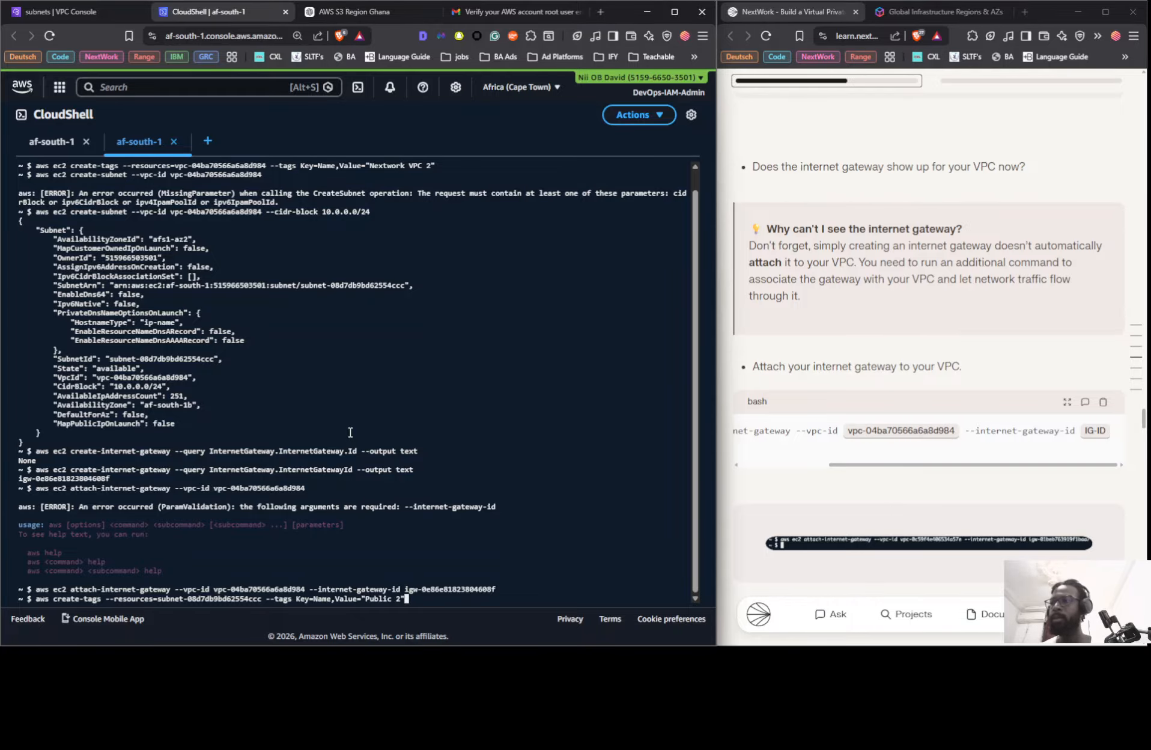
key("Return")
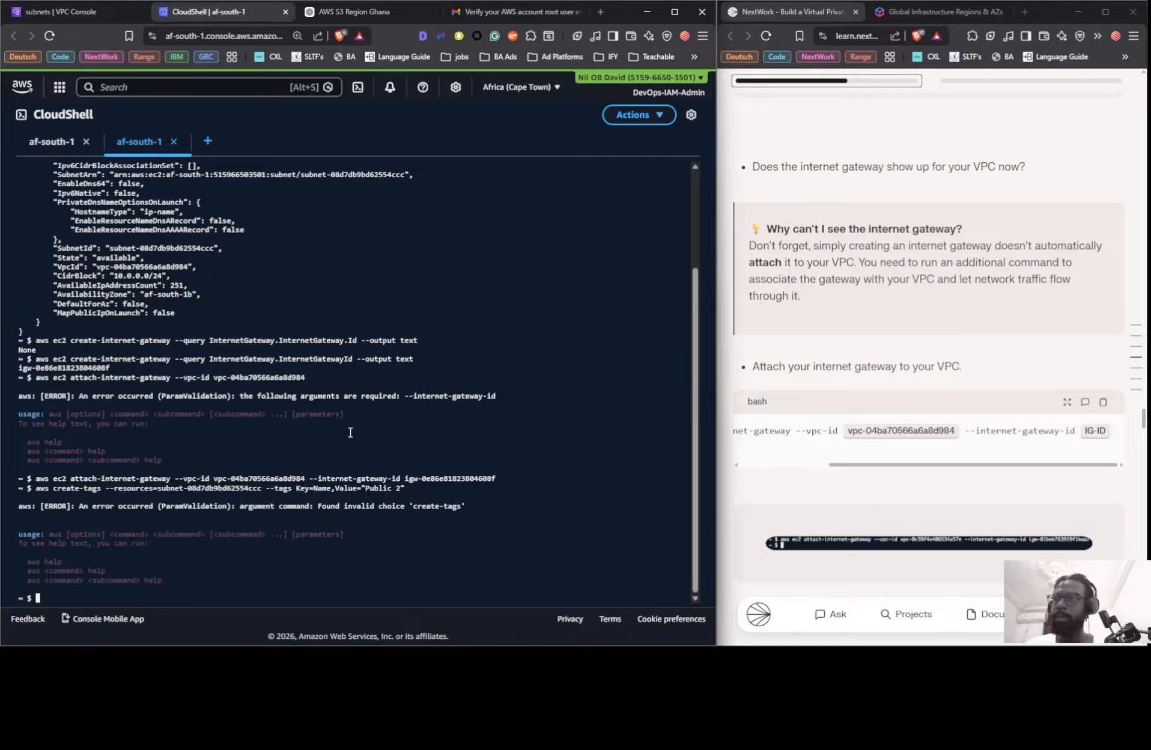
- Recall the create-tags command, compare it with the earlier commands, insert ec2 after aws, and run it
key("Up")
scroll(386, 276, "up", 5)
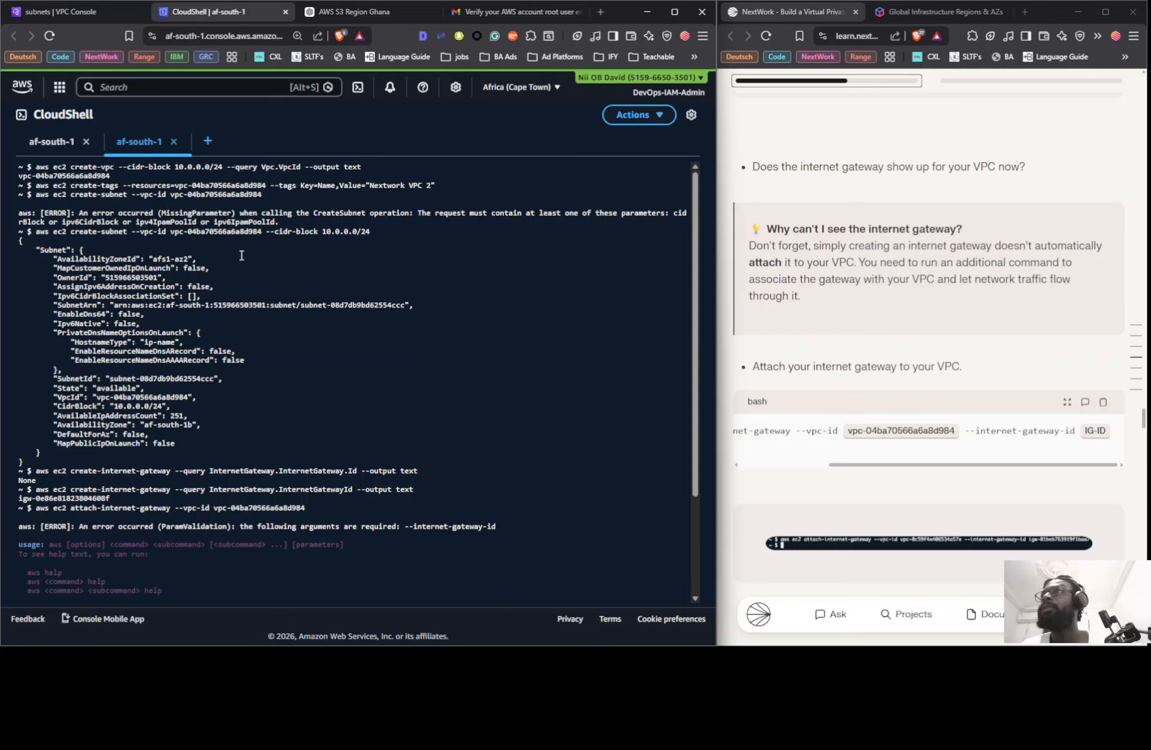
scroll(241, 256, "down", 4)
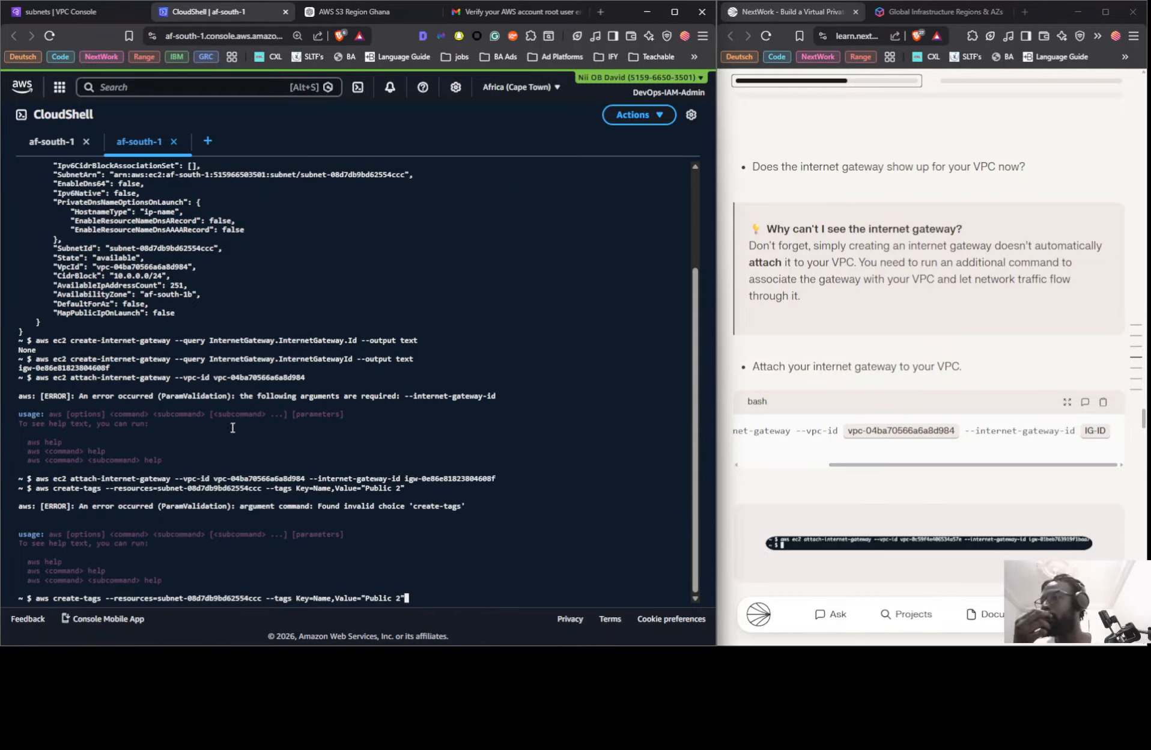
scroll(173, 565, "up", 4)
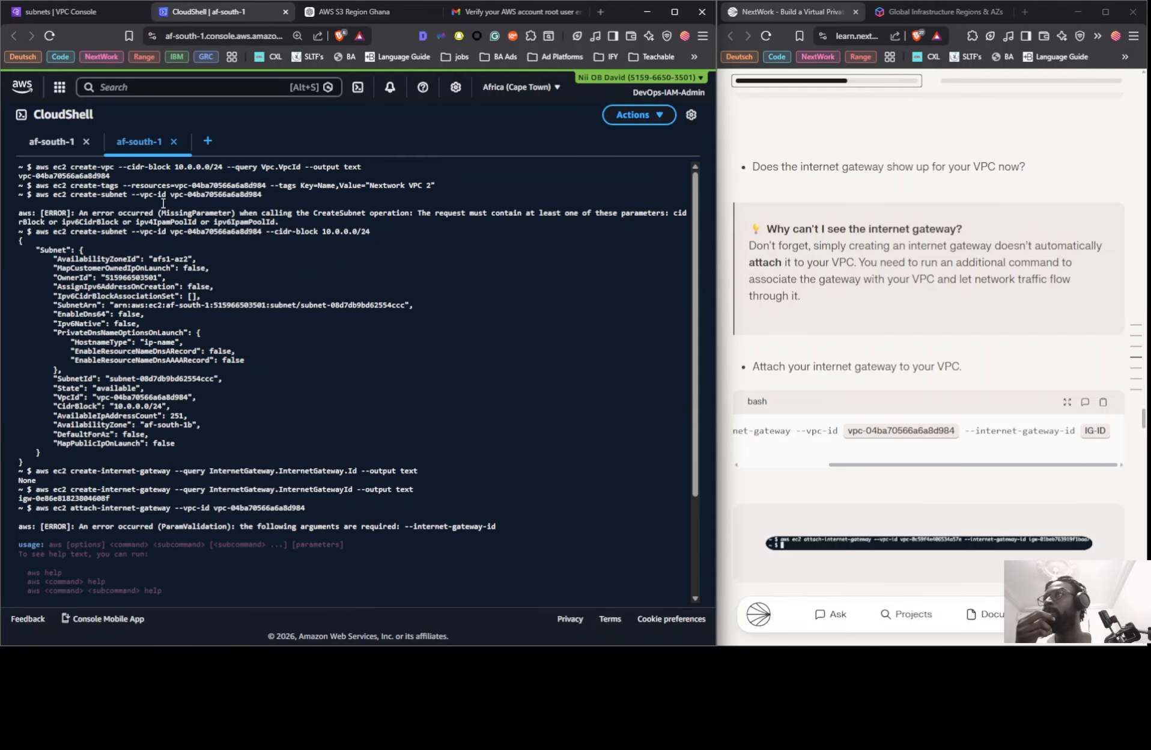
scroll(163, 204, "down", 4)
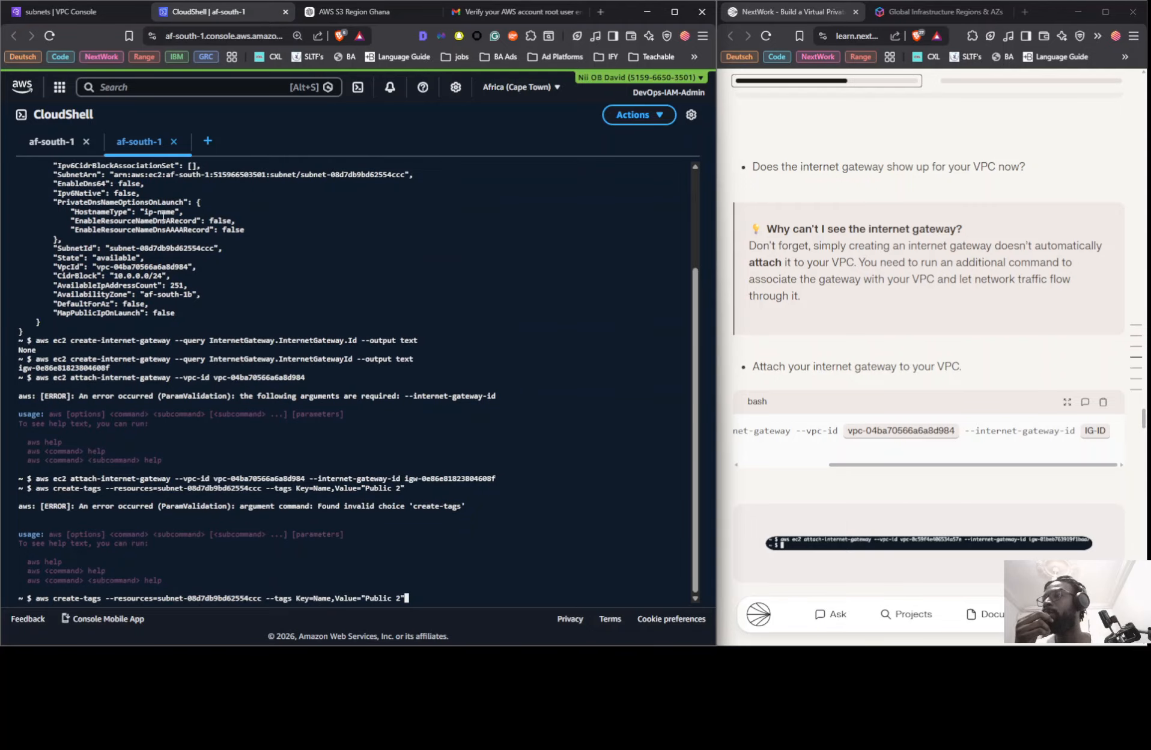
scroll(163, 216, "up", 4)
scroll(364, 405, "down", 4)
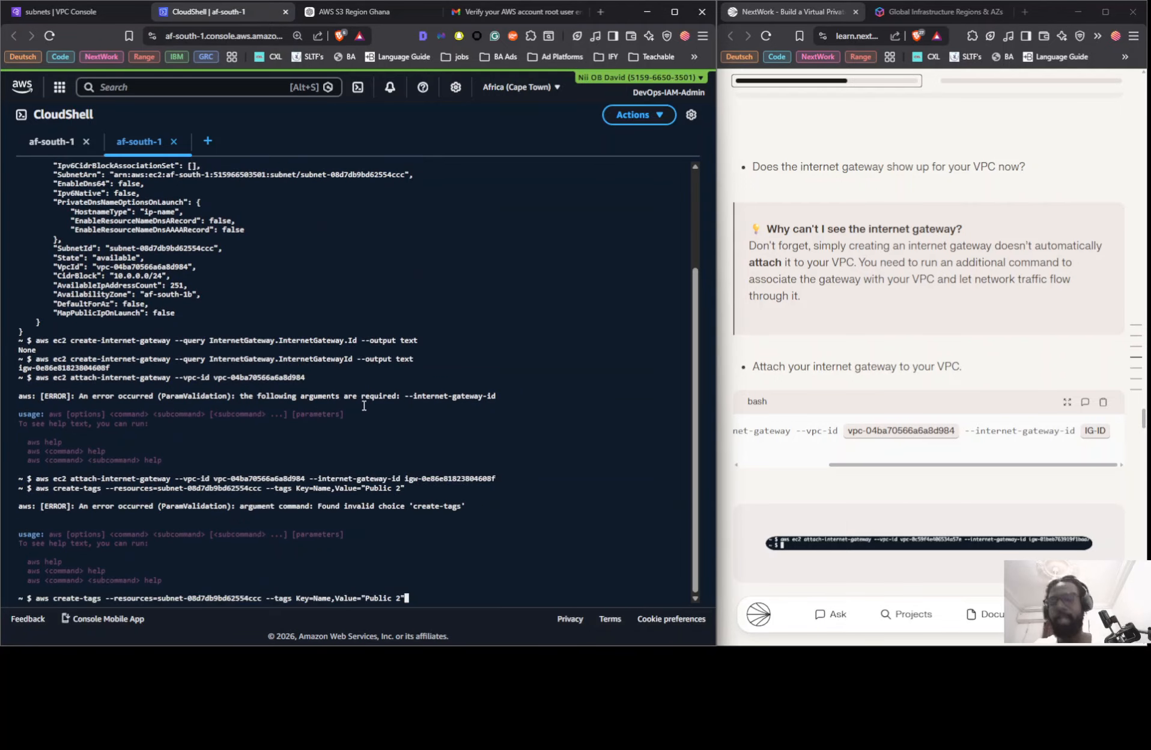
key("ctrl+Left")
key("ctrl+Left")
key("ctrl+Left")
key("ctrl+Left")
key("ctrl+Left")
key("ctrl+Left")
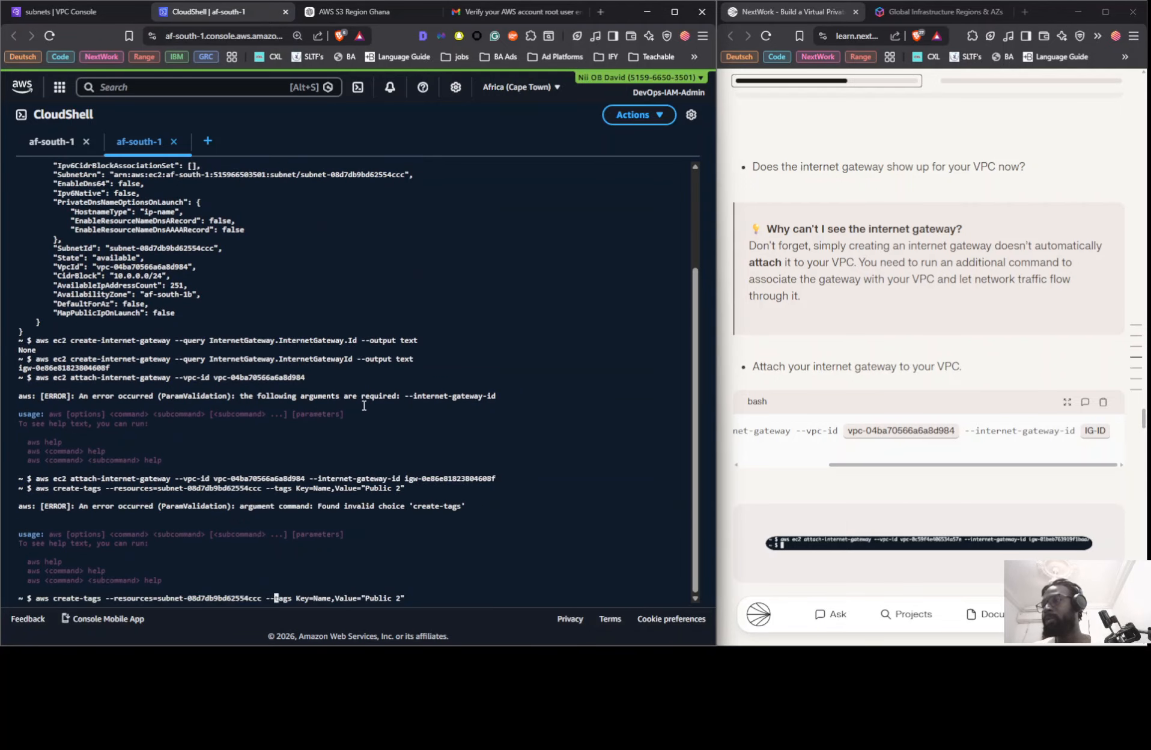
key("Left")
key("Left")
key("Left")
key("Left")
key("Left")
key("Left")
key("Left")
key("Left")
key("Left")
key("Left")
key("Left")
key("Left")
key("Left")
key("Left")
key("Left")
key("Left")
key("Left")
key("Left")
key("Left")
key("Left")
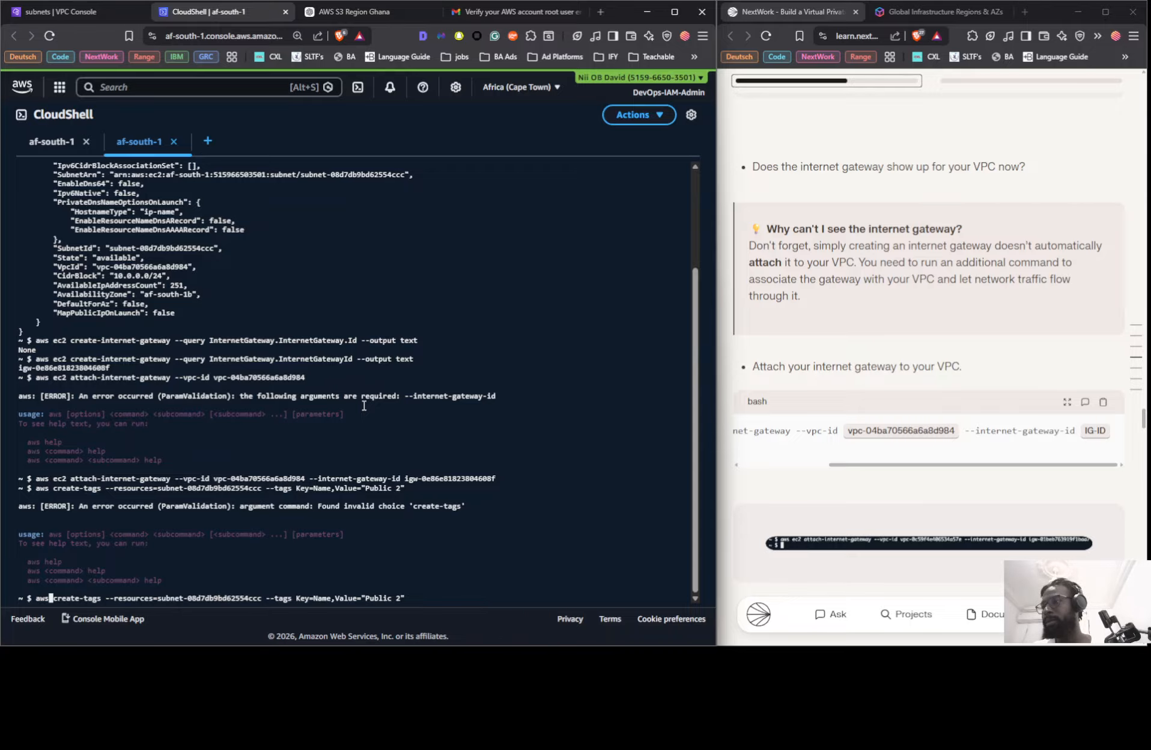
type("ec")
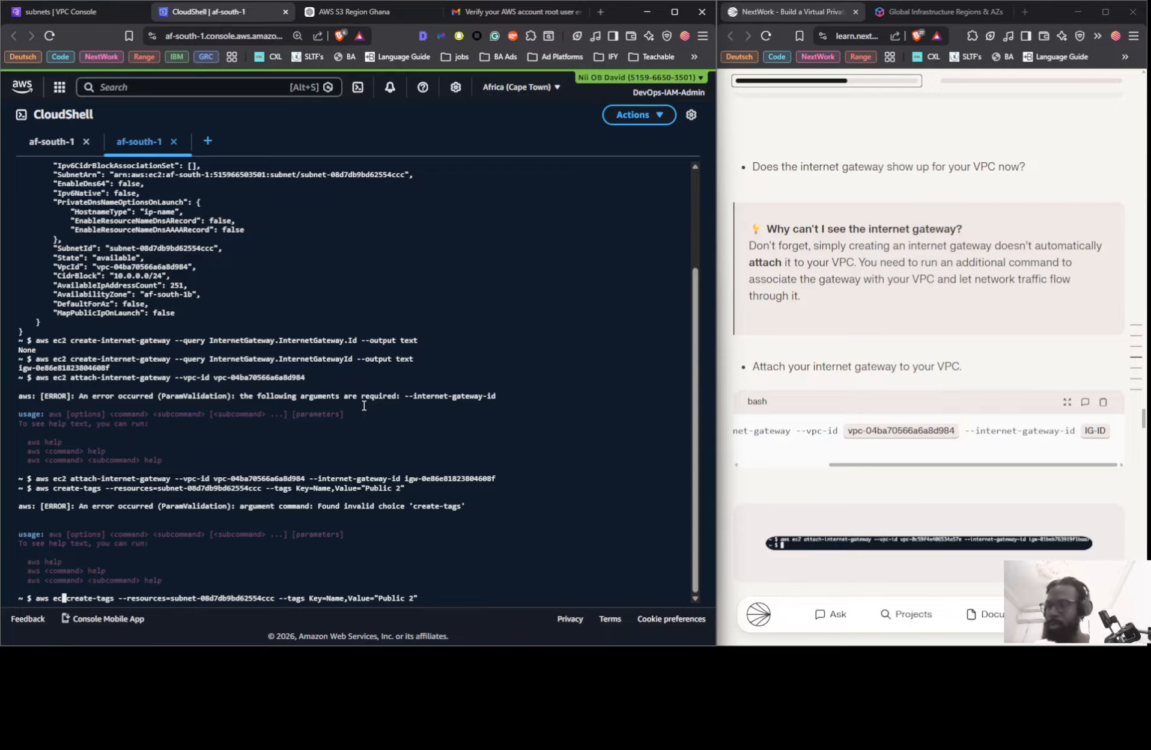
type("2")
- Refresh the subnet list in the VPC console and check the subnets' names, VPCs and IPv4 CIDRs
left_click(60, 11)
left_click(532, 145)
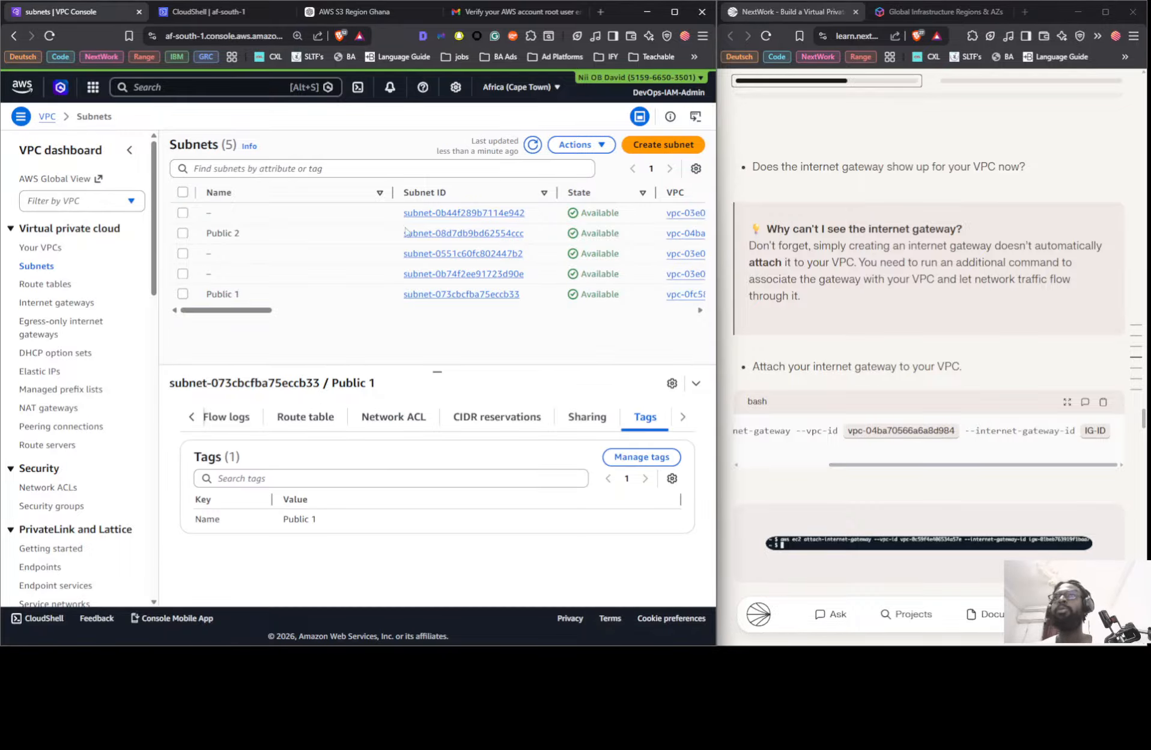
scroll(484, 242, "right", 10)
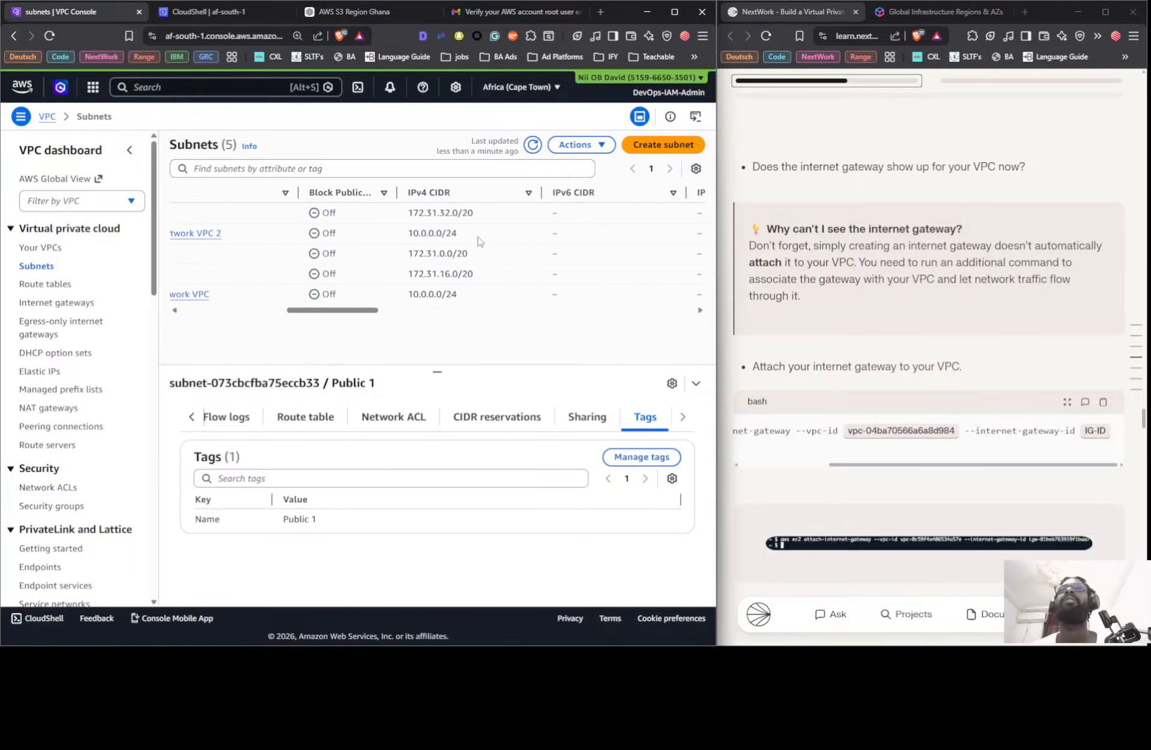
scroll(480, 242, "right", 5)
- View the resource map of Nextwork VPC 2, across to its route tables and network connections
left_click(37, 246)
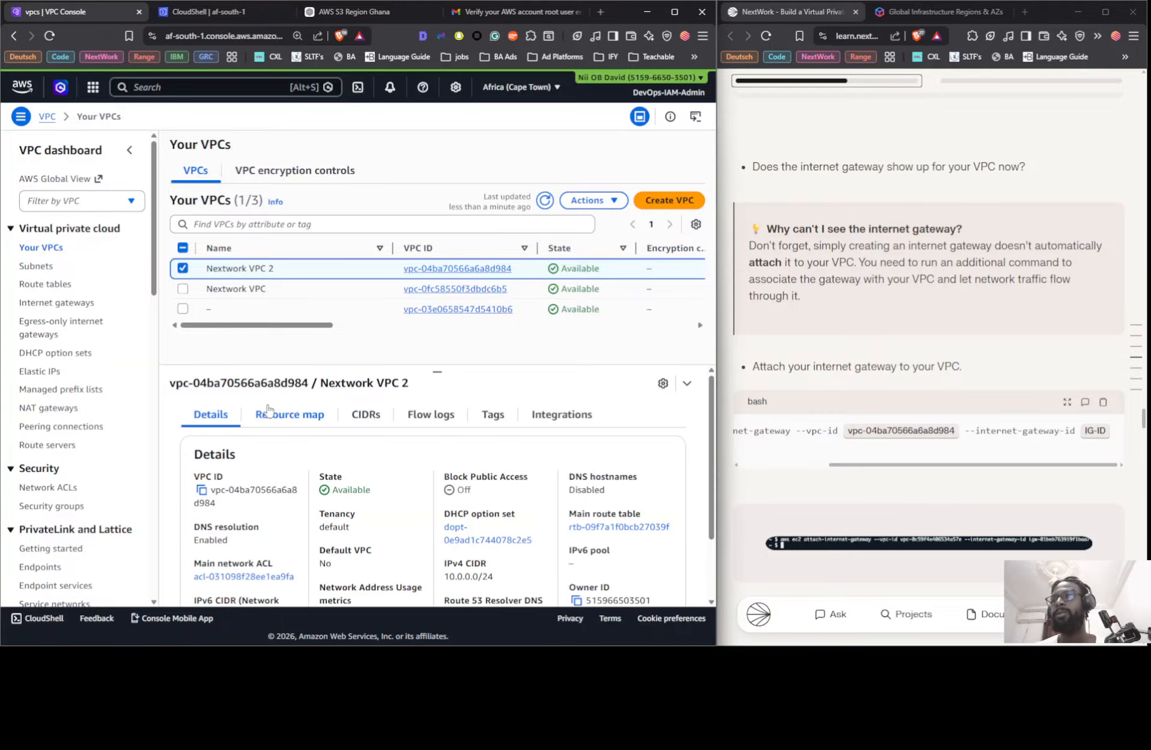
left_click(277, 421)
left_click_drag(379, 597, 631, 582)
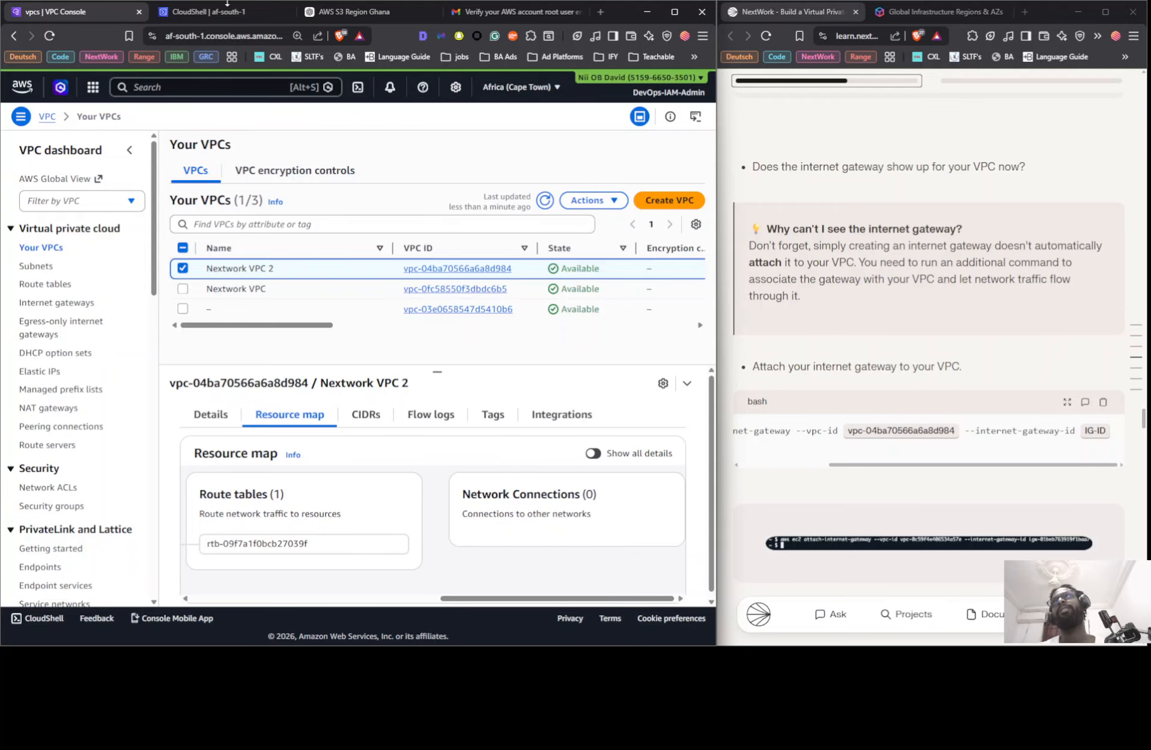
- In CloudShell, paste "aws ec2 delete-subnet --subnet-id subnet-0ca09a36628606ff9" from the clipboard history without running it
left_click(221, 12)
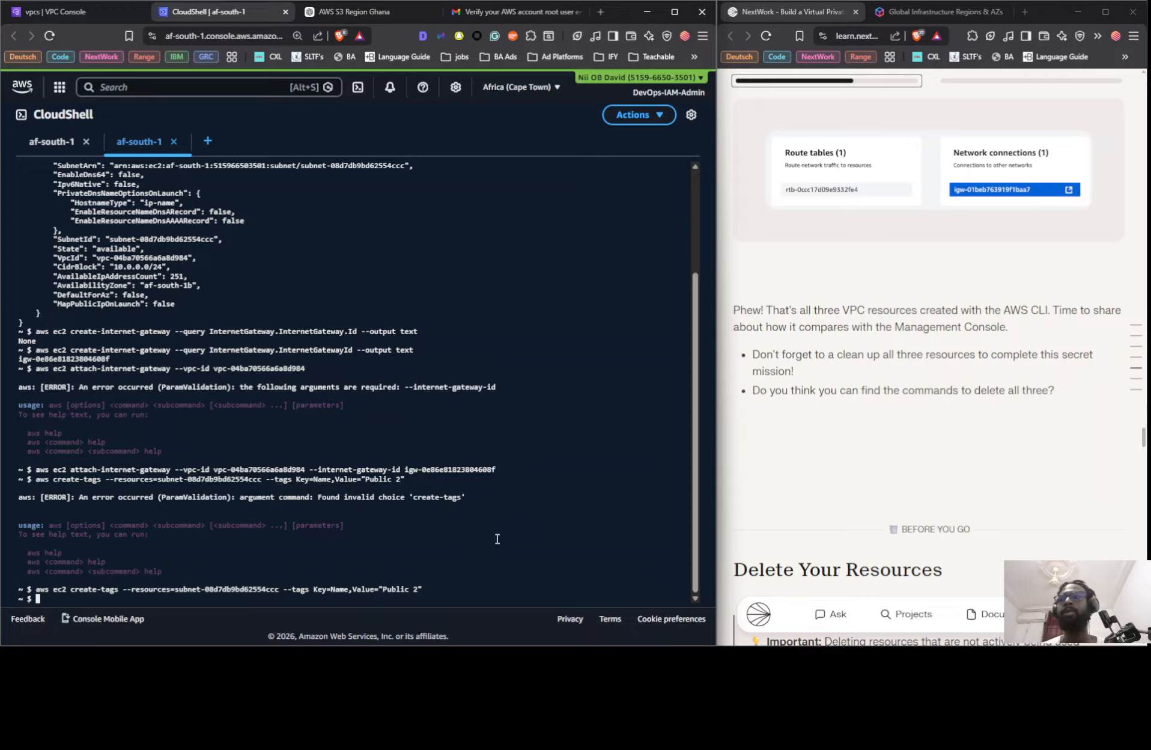
key("super+v")
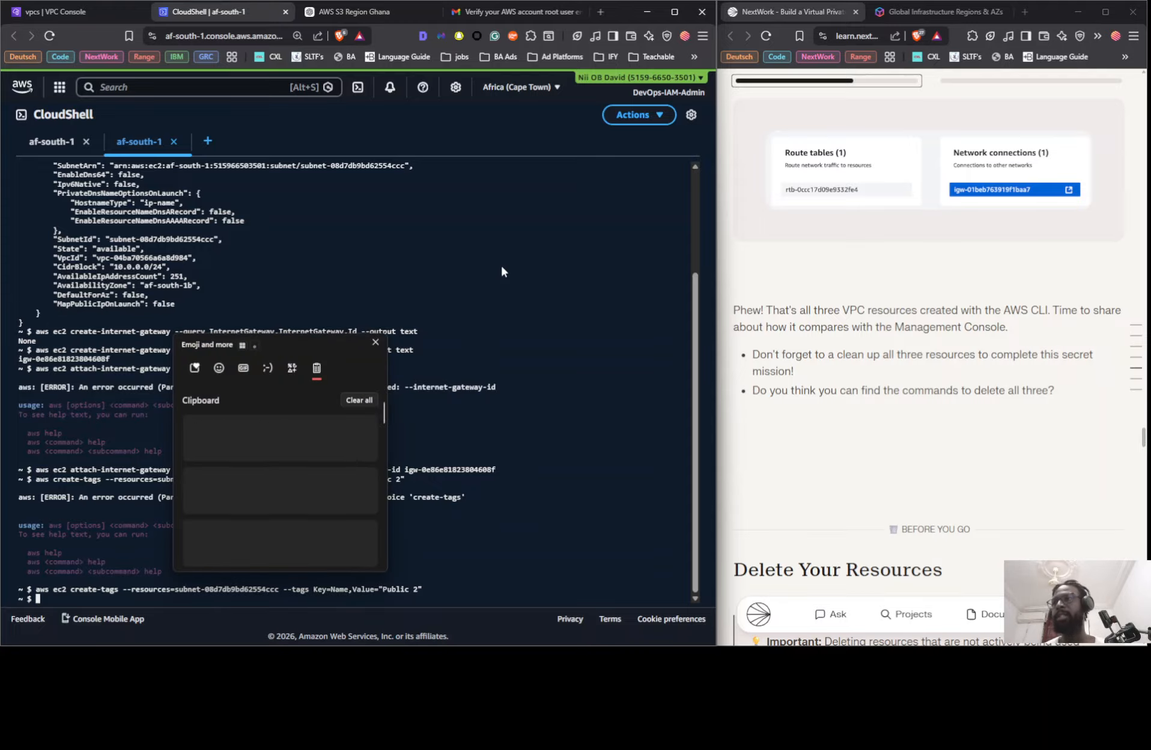
scroll(226, 503, "down", 5)
scroll(227, 500, "down", 2)
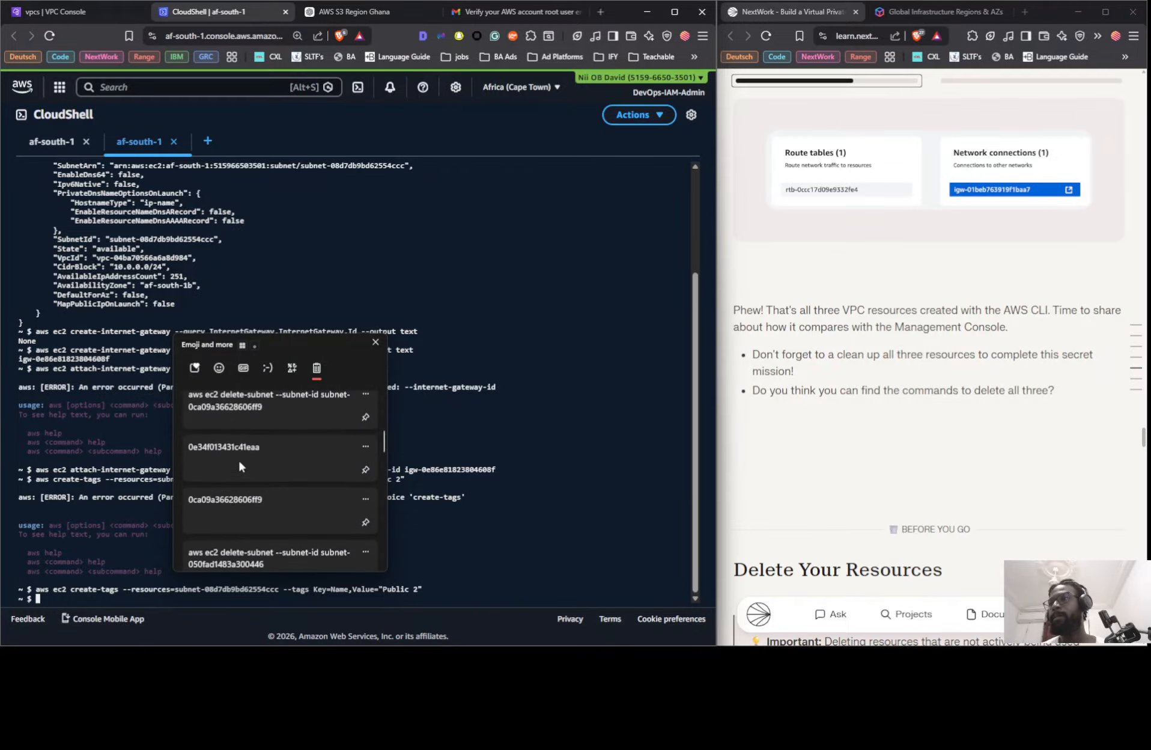
left_click(242, 444)
- In the NextWork project guide, switch to Step-by-Step Guidance and find the commands for deleting the VPC, subnet and internet gateway
left_click(1135, 327)
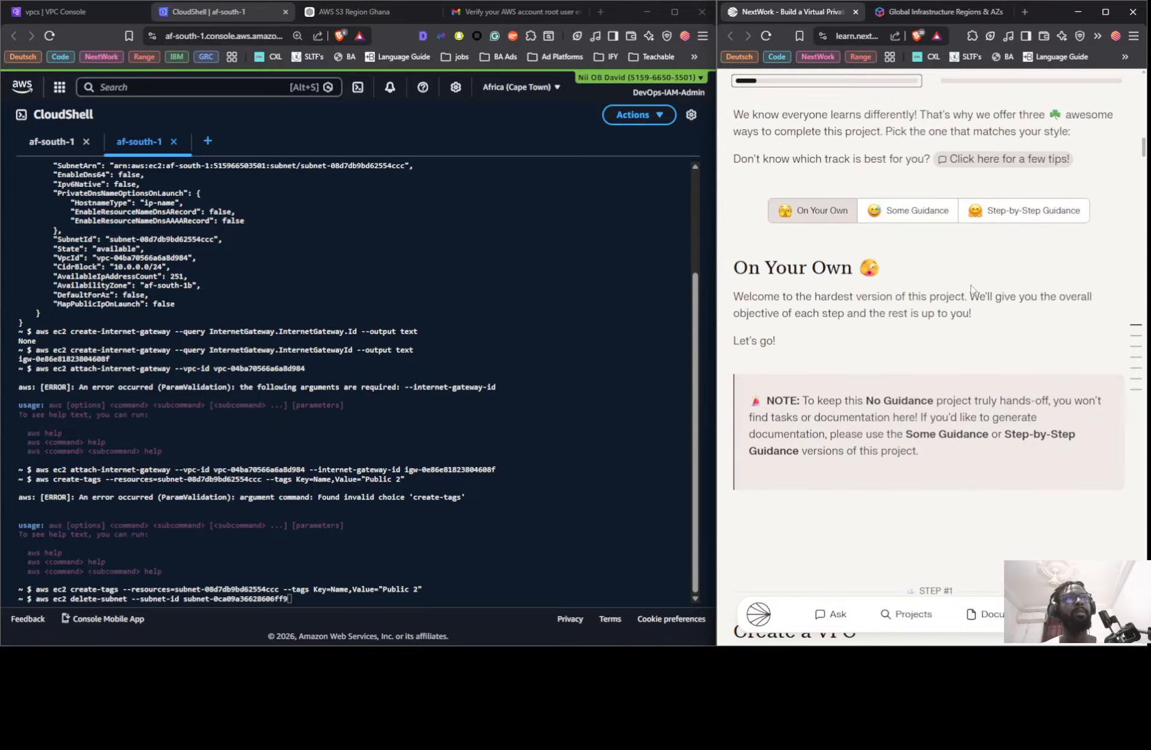
left_click(997, 213)
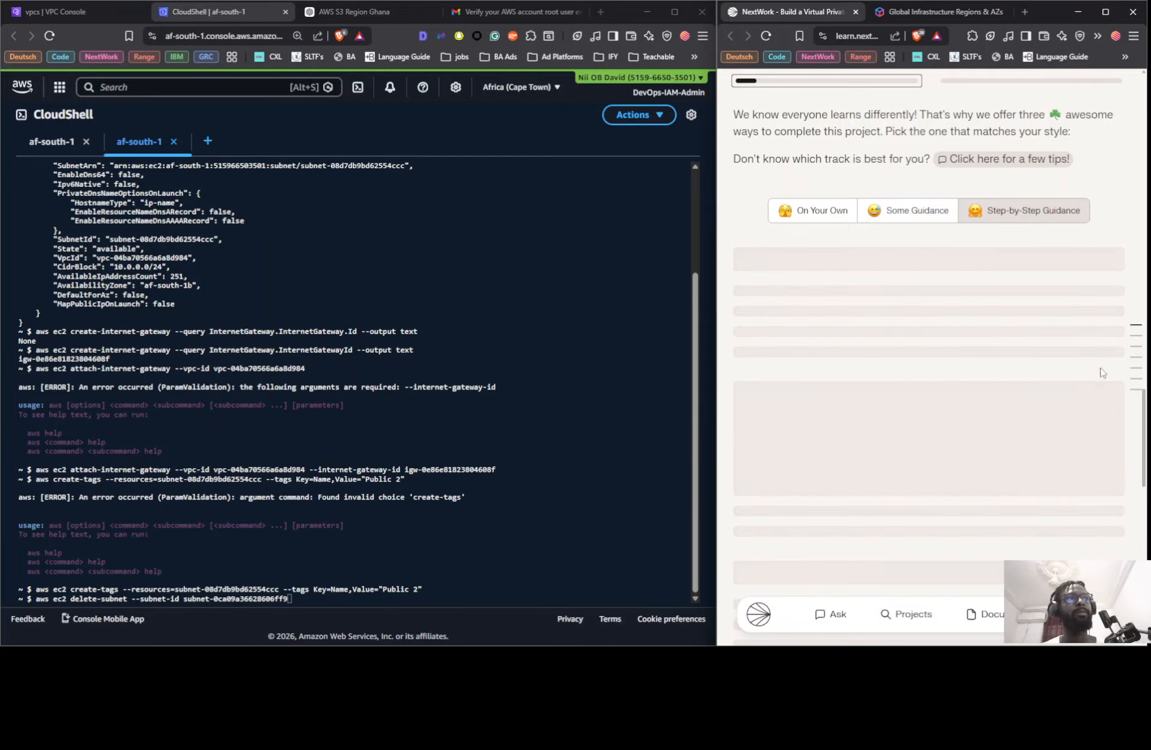
scroll(1117, 343, "down", 20)
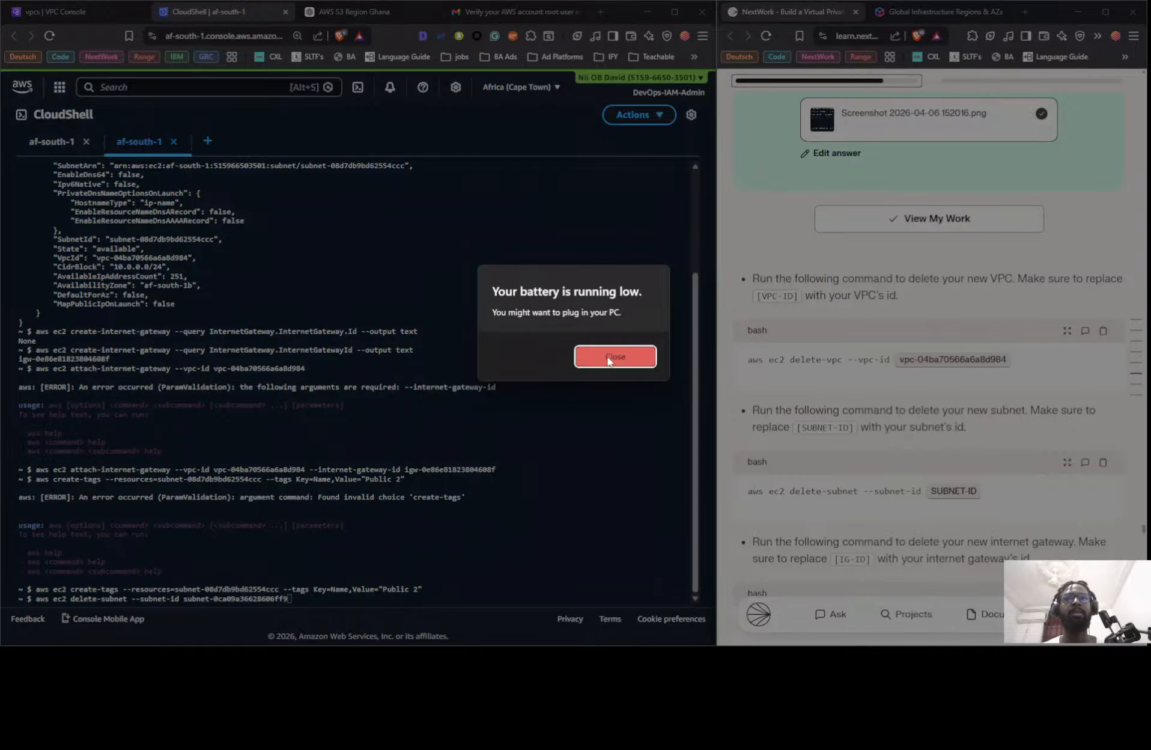
- Dismiss the battery notice and fill the SUBNET-ID placeholder in the guide's delete-subnet command with subnet-08d7db9bd62554ccc from the clipboard history
left_click(615, 356)
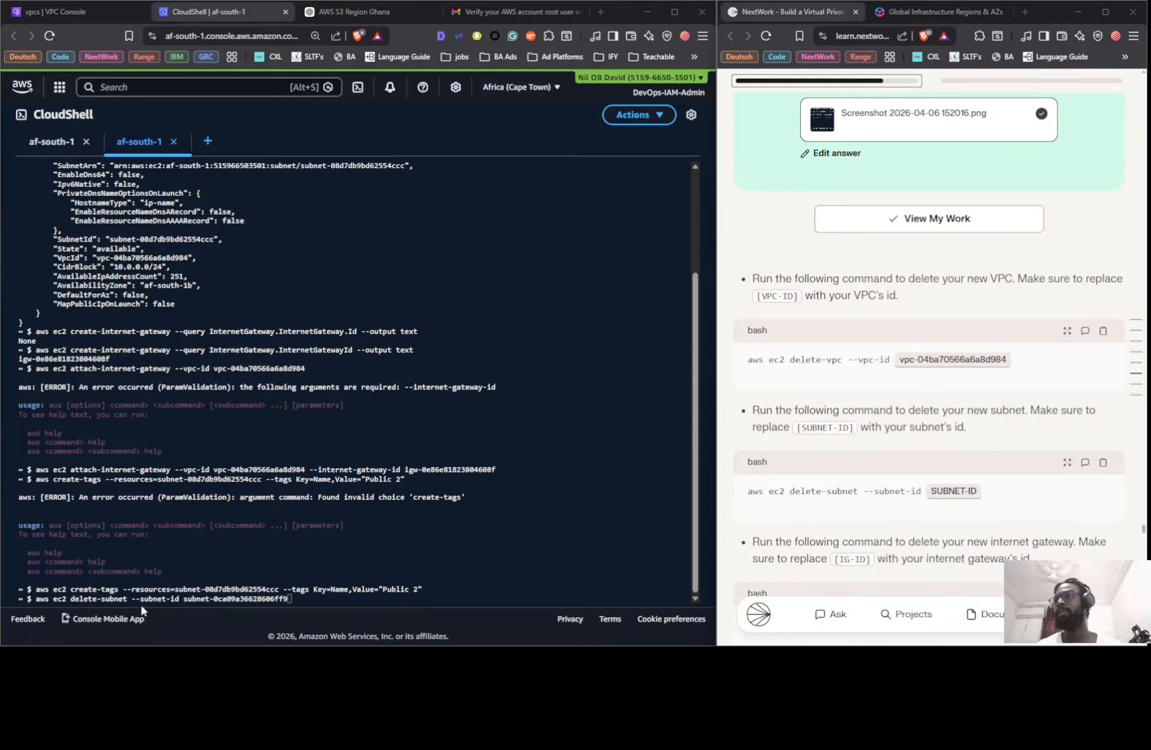
scroll(133, 502, "up", 5)
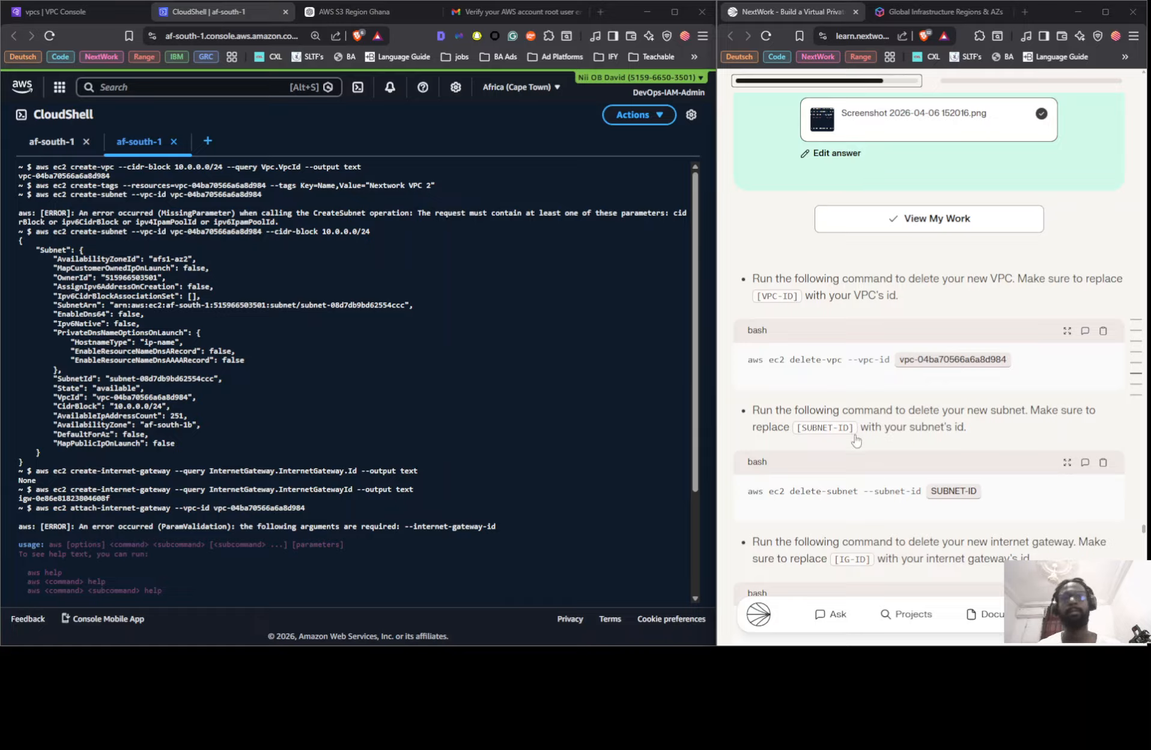
left_click(823, 428)
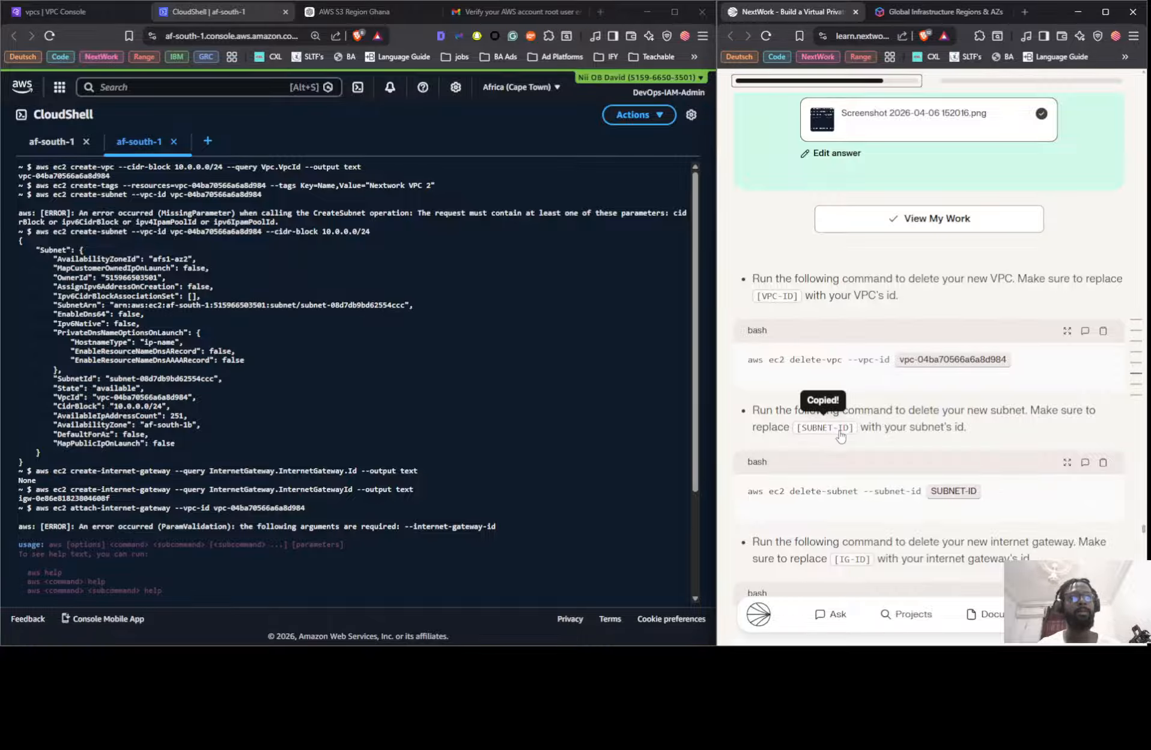
left_click(964, 493)
key("super+v")
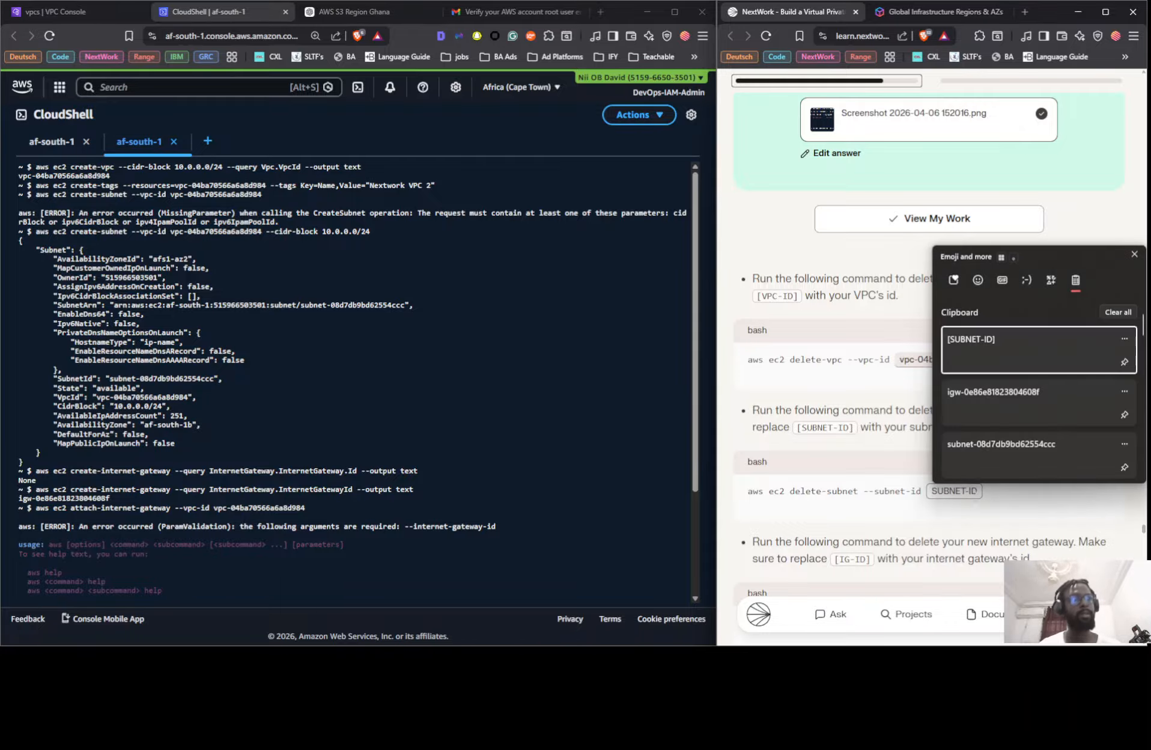
scroll(1007, 371, "down", 1)
left_click(1006, 367)
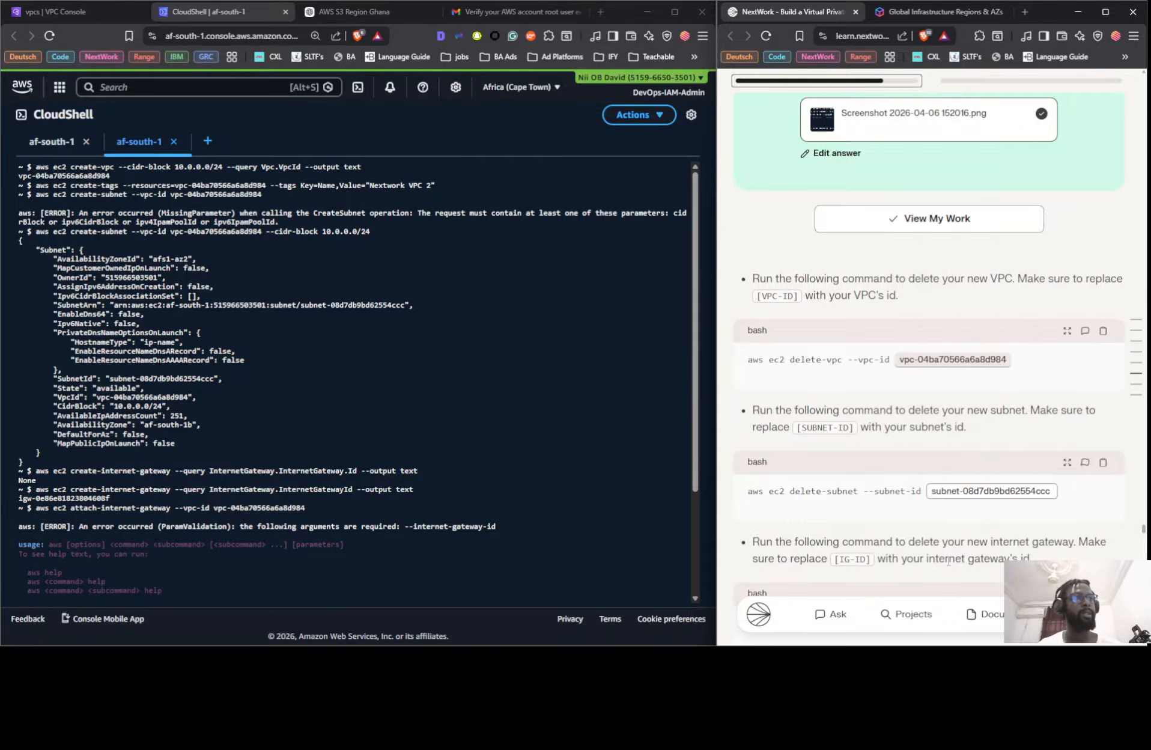
left_click(853, 560)
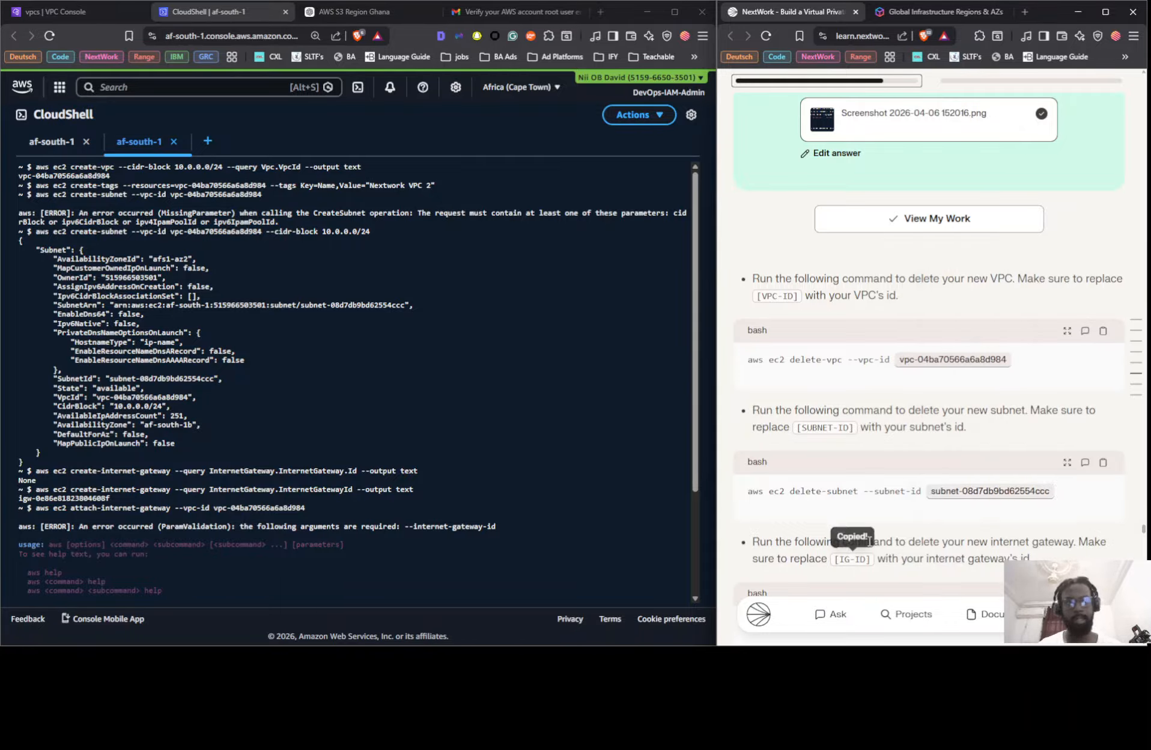
scroll(905, 532, "down", 1)
left_click(1050, 563)
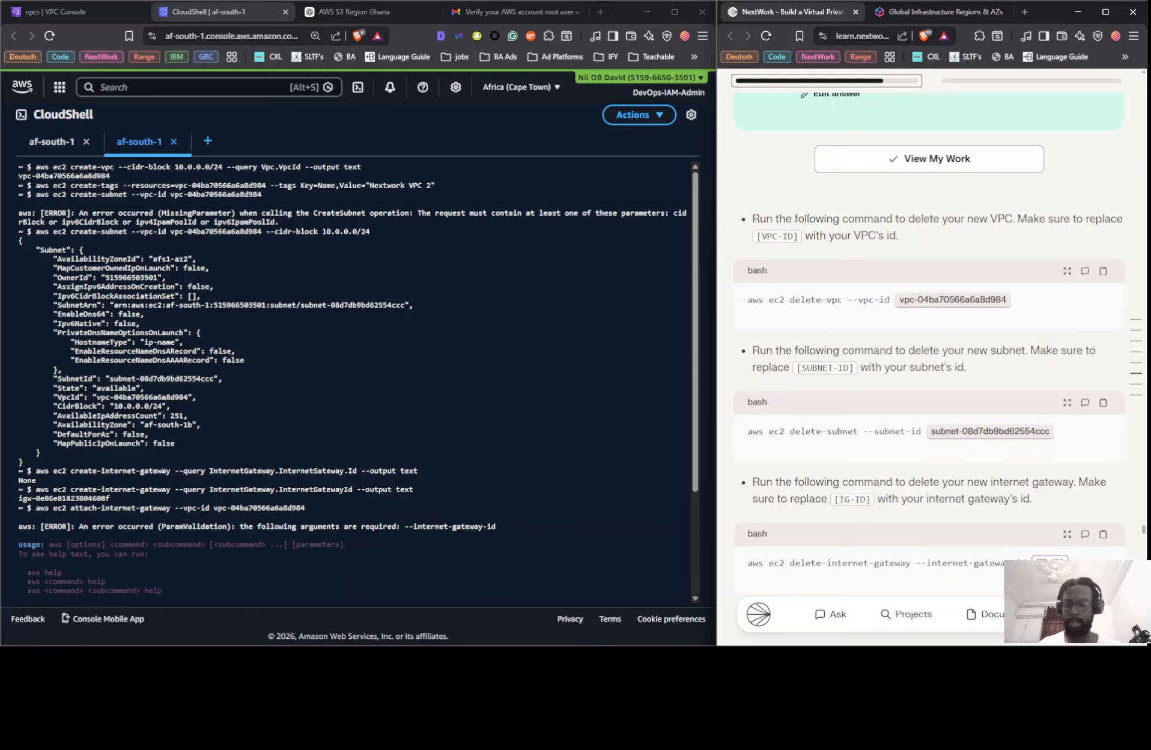
key("super+v")
scroll(999, 496, "down", 1)
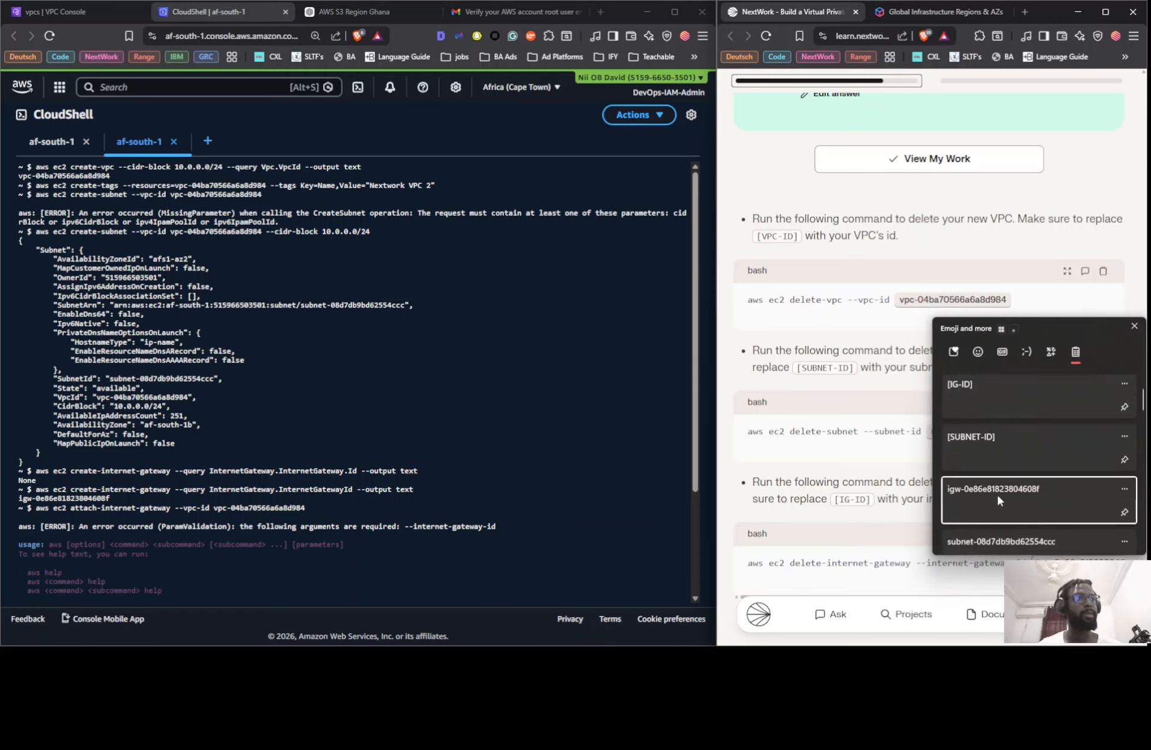
left_click(997, 494)
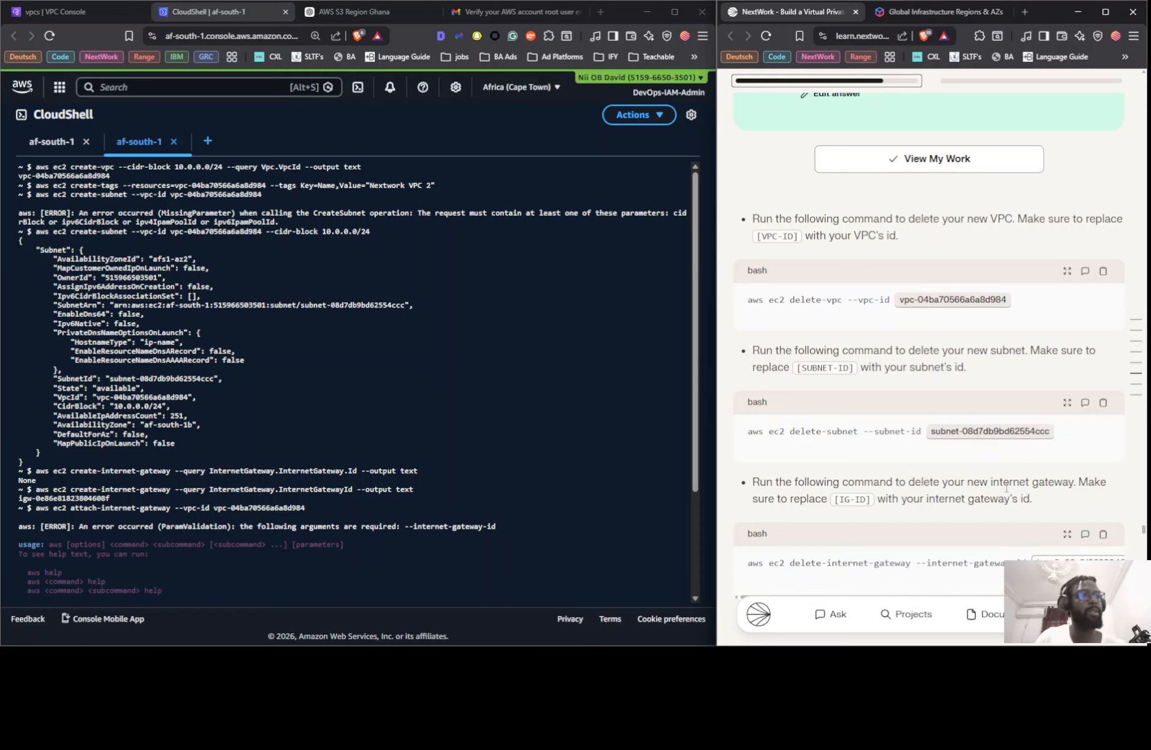
- Replace the pending delete-subnet command in CloudShell with the guide's "aws ec2 delete-vpc --vpc-id vpc-04ba70566a6a8d984" and run it
left_click(930, 299)
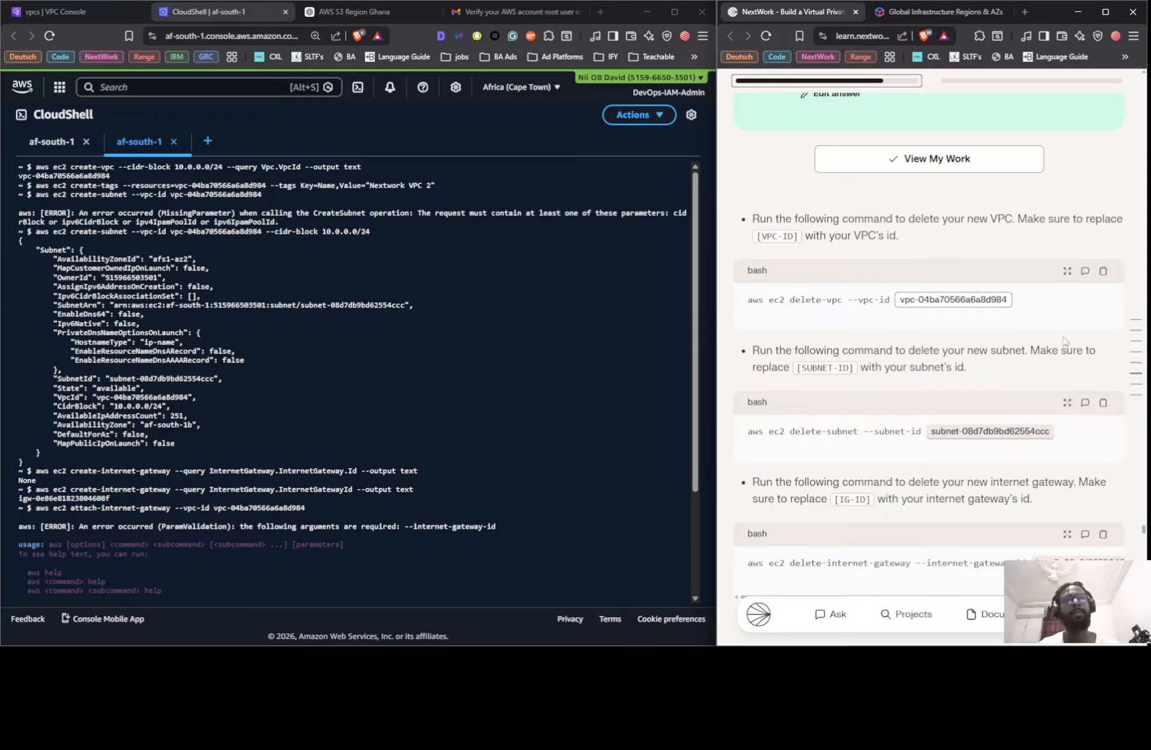
left_click(1103, 272)
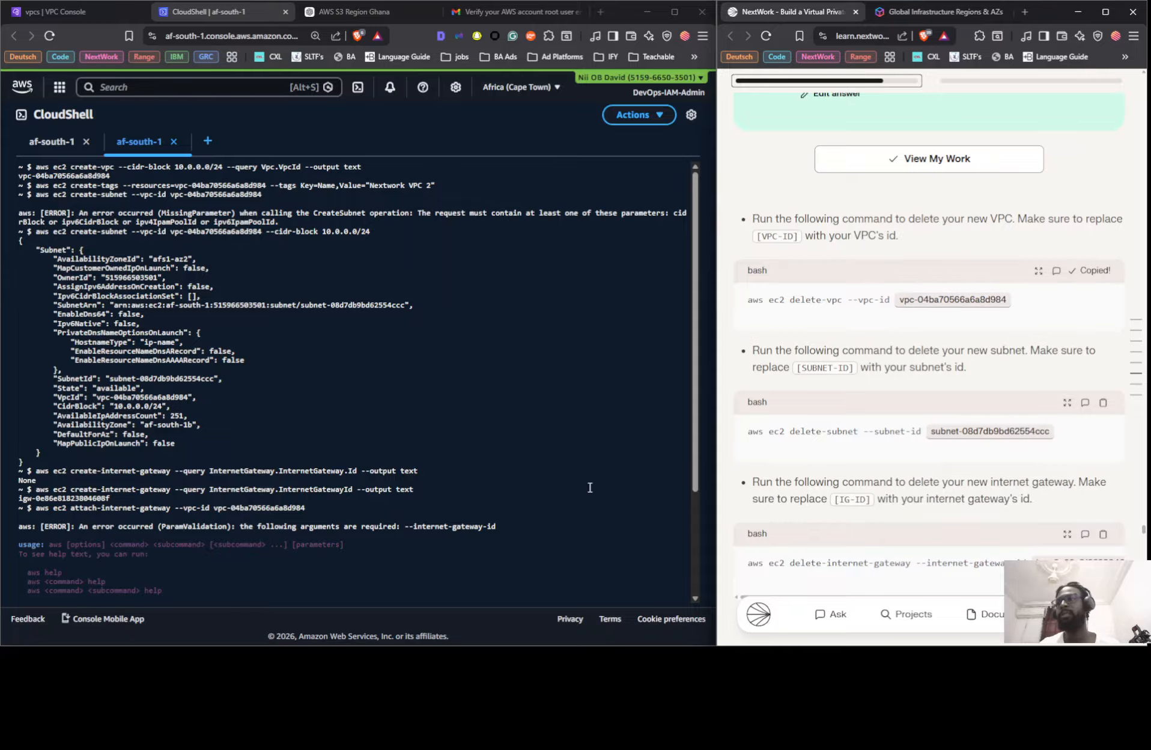
scroll(587, 490, "down", 3)
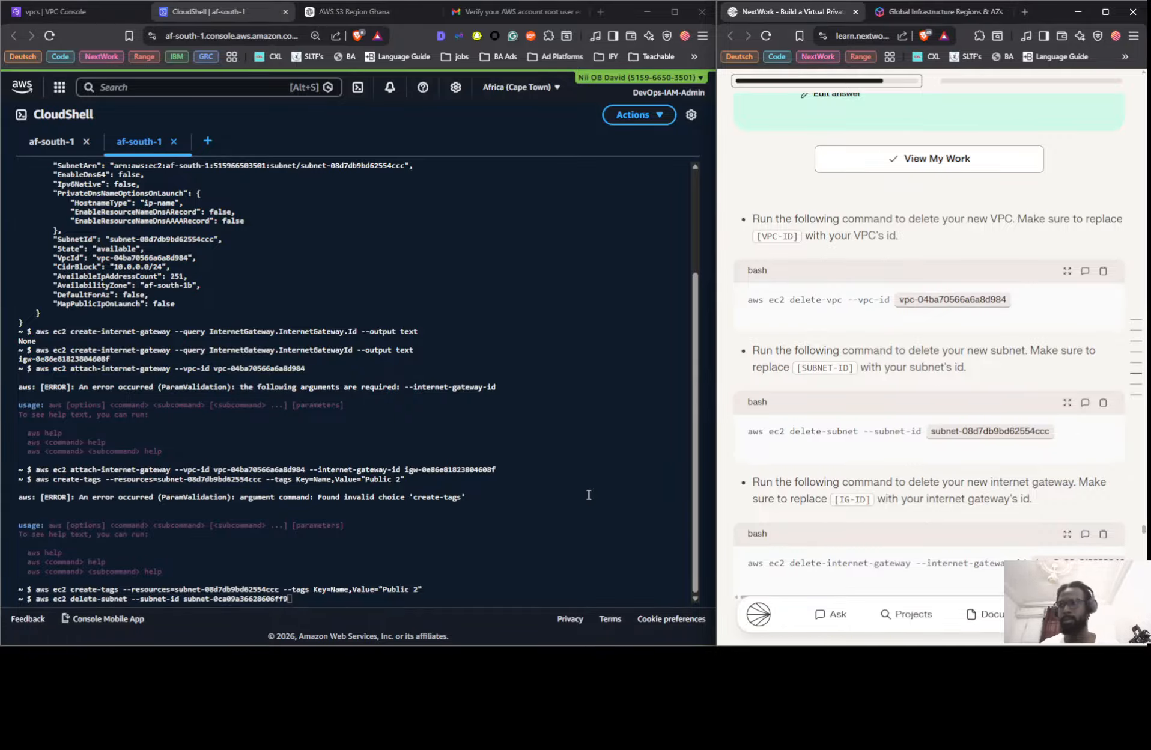
left_click(588, 495)
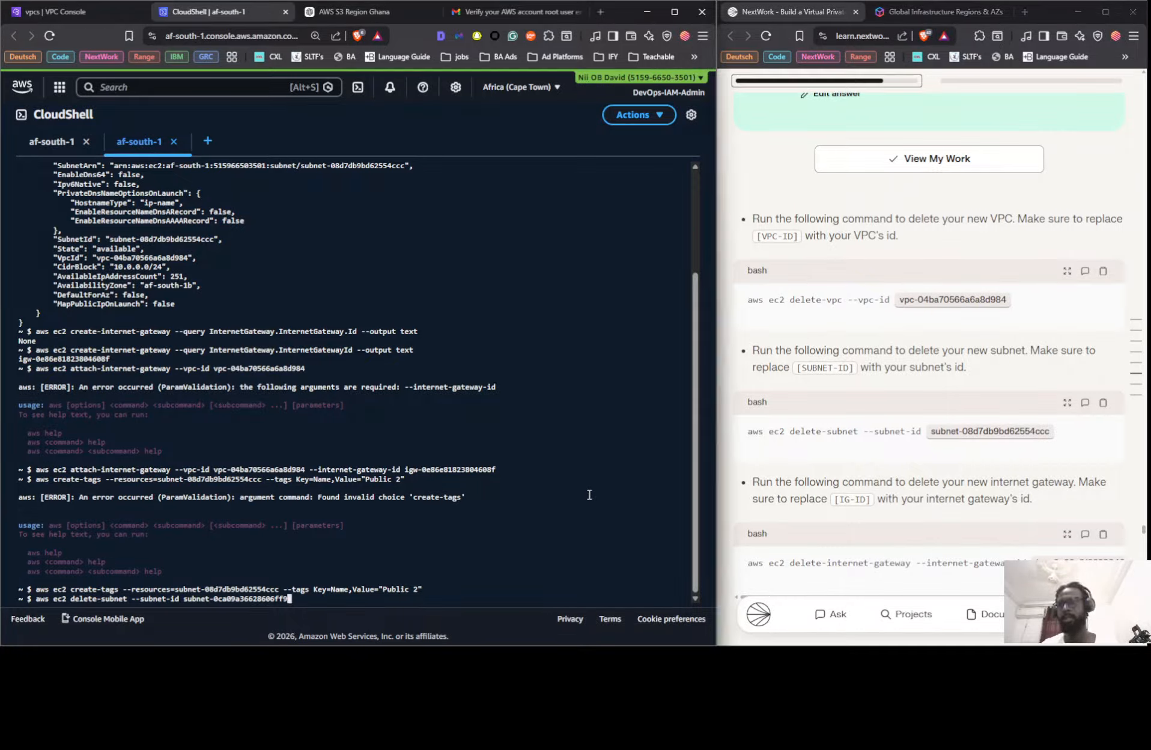
key("BackSpace")
key("BackSpace")
key("BackSpace")
key("BackSpace")
key("BackSpace")
key("BackSpace")
key("BackSpace")
key("BackSpace")
key("BackSpace")
key("BackSpace")
key("BackSpace")
key("BackSpace")
key("BackSpace")
key("BackSpace")
key("BackSpace")
key("BackSpace")
key("BackSpace")
key("BackSpace")
key("BackSpace")
key("BackSpace")
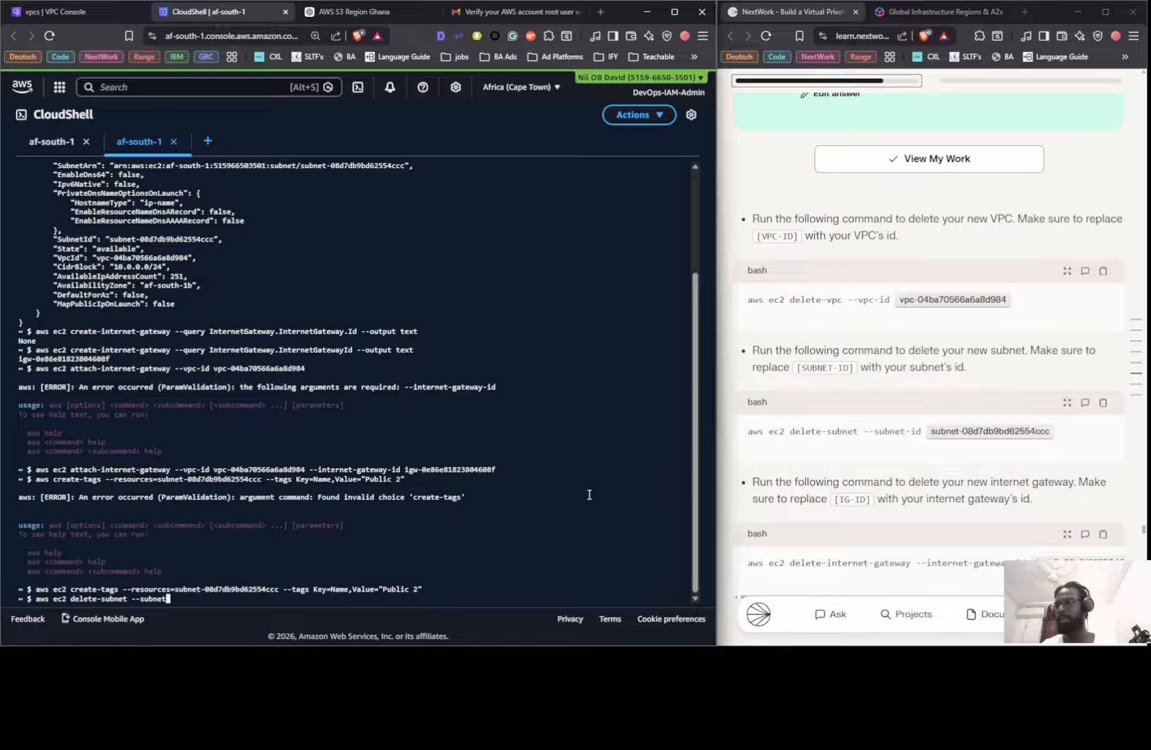
key("BackSpace")
key("BackSpace")
key("BackSpace")
key("BackSpace")
key("BackSpace")
key("BackSpace")
key("BackSpace")
key("BackSpace")
key("BackSpace")
key("BackSpace")
key("BackSpace")
key("BackSpace")
key("BackSpace")
key("BackSpace")
key("BackSpace")
key("BackSpace")
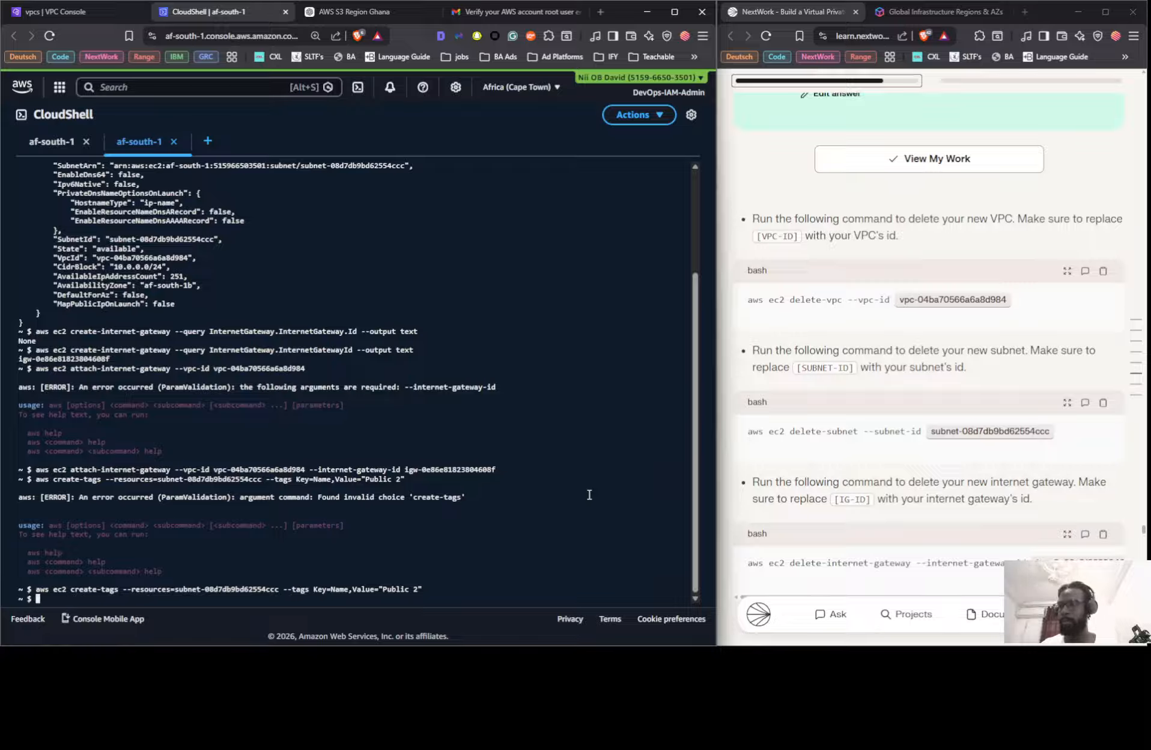
key("ctrl+v")
key("Return")
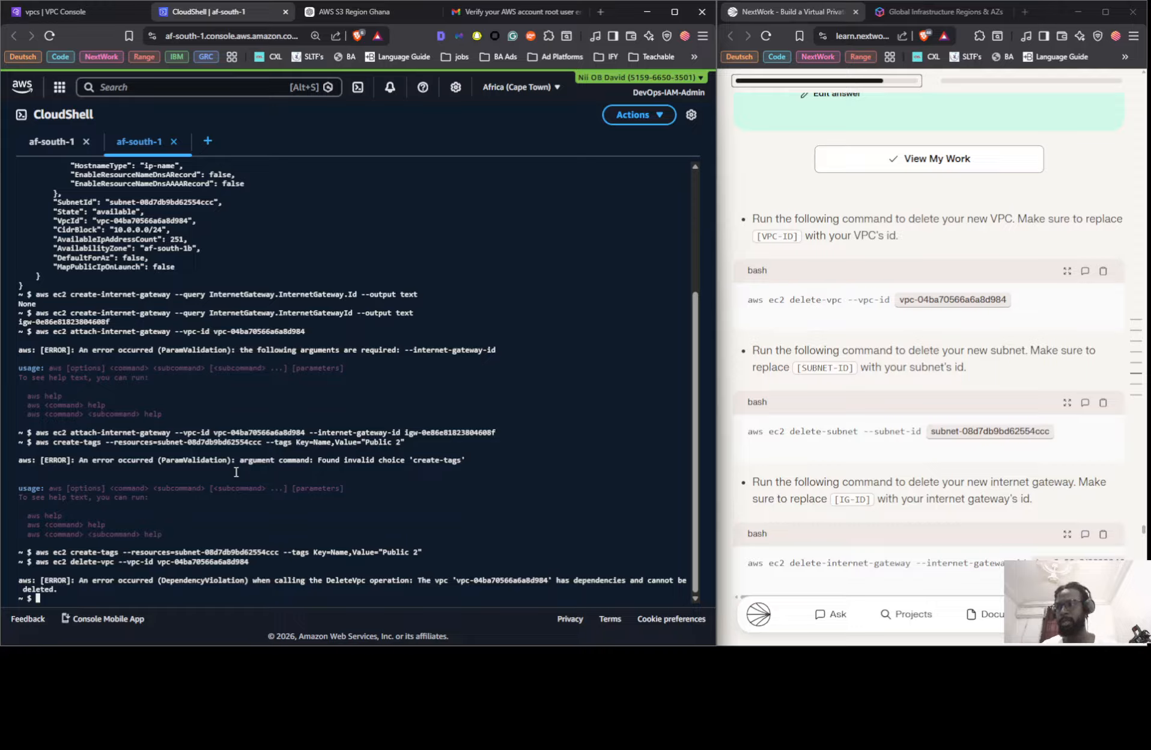
key("Up")
key("Up")
key("Up")
key("Up")
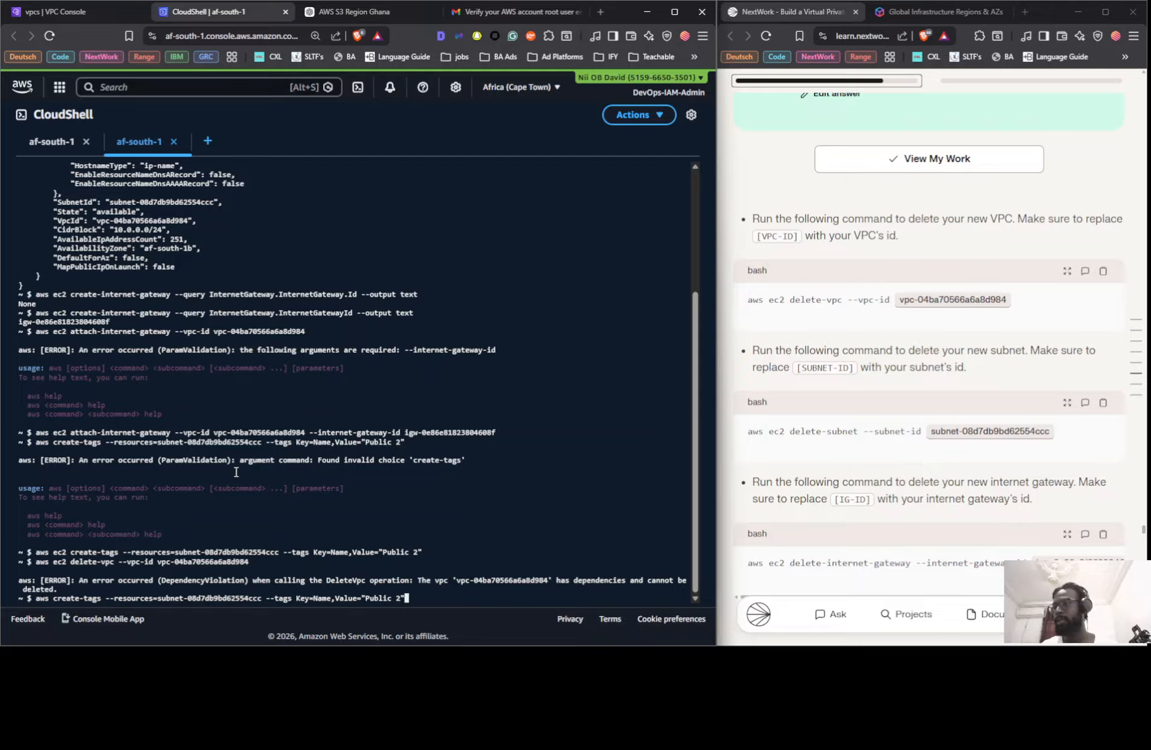
key("Up")
key("Down")
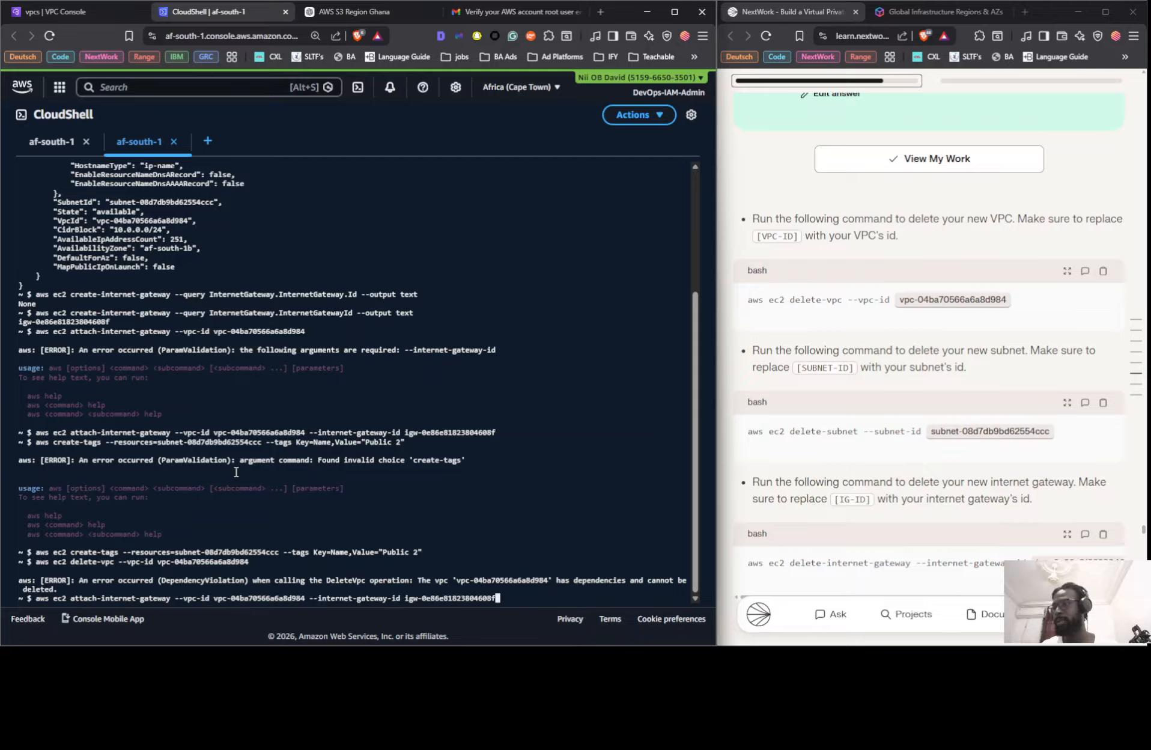
key("Down")
key("Up")
key("Left")
key("Left")
key("Left")
key("Left")
key("Left")
key("Left")
key("Left")
key("Left")
key("Left")
key("Left")
key("Left")
key("Left")
key("Left")
key("Left")
key("Left")
key("Left")
key("Left")
key("Left")
key("Left")
key("Left")
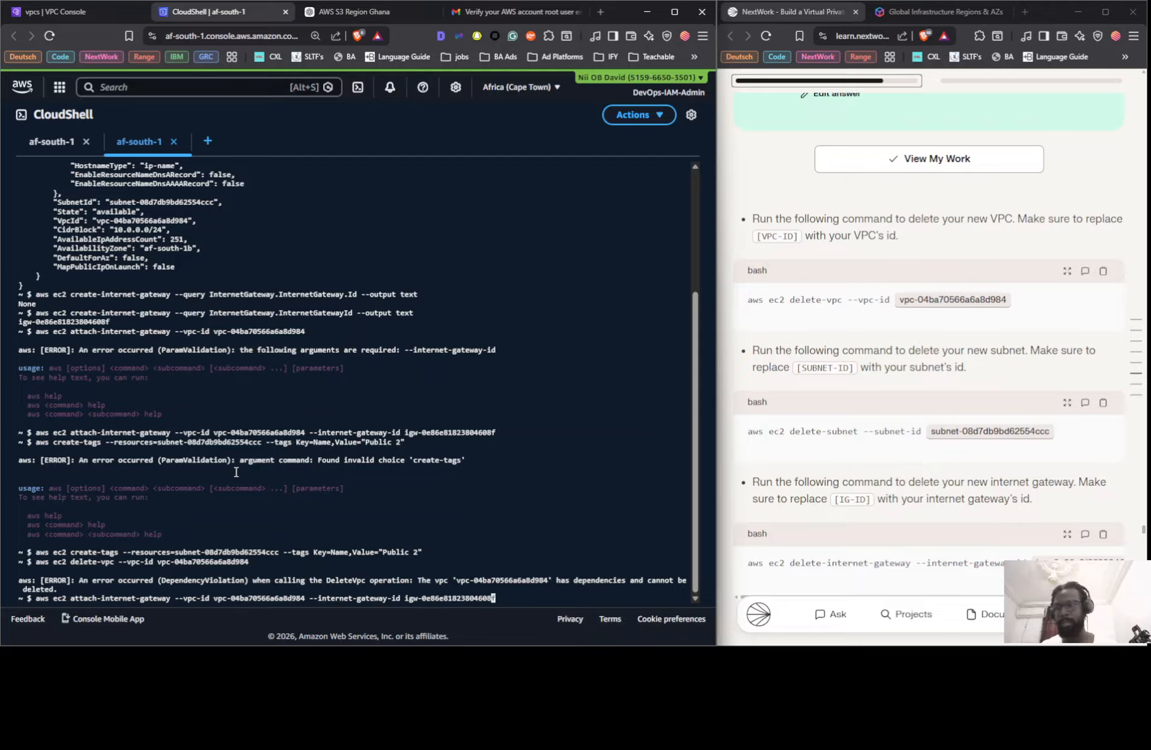
key("Left")
key("Left")
key("Left")
key("Left")
key("Left")
key("Left")
key("Left")
key("Left")
key("Left")
key("Left")
key("Left")
key("Left")
key("Left")
key("Left")
key("Left")
key("Left")
key("Left")
key("Left")
key("Left")
key("Left")
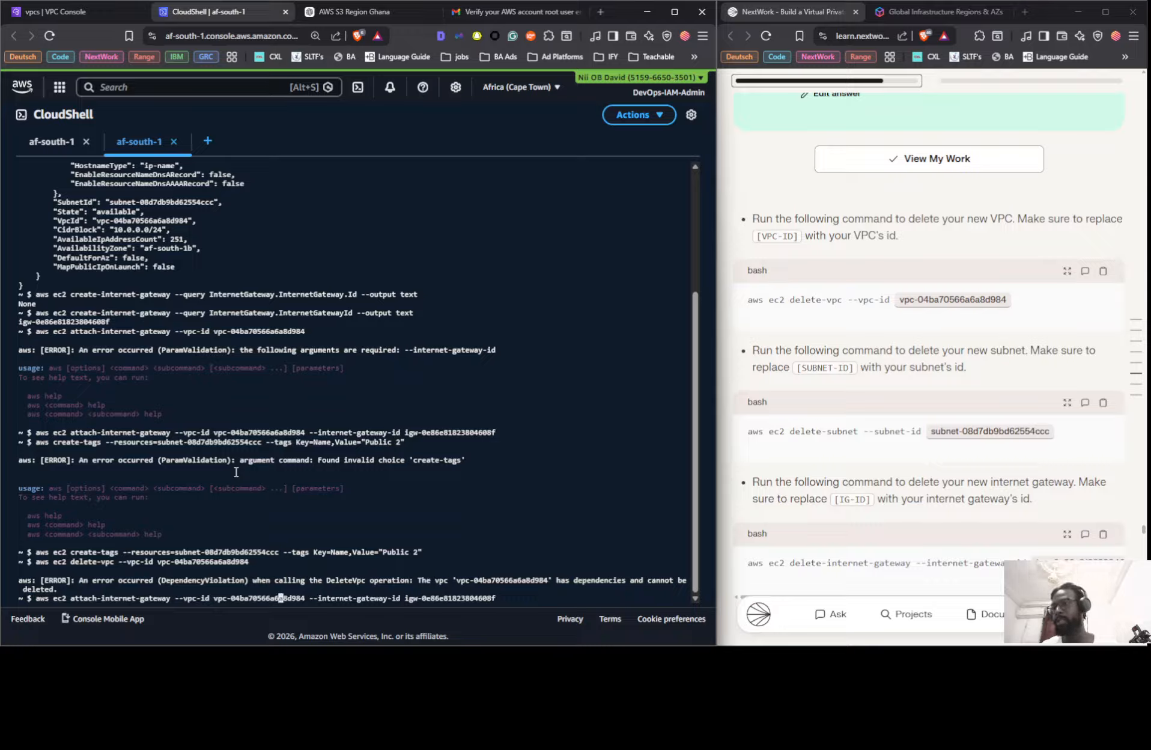
key("Left")
key("Left")
key("Left")
key("Left")
key("Left")
key("Left")
key("Left")
key("BackSpace")
key("BackSpace")
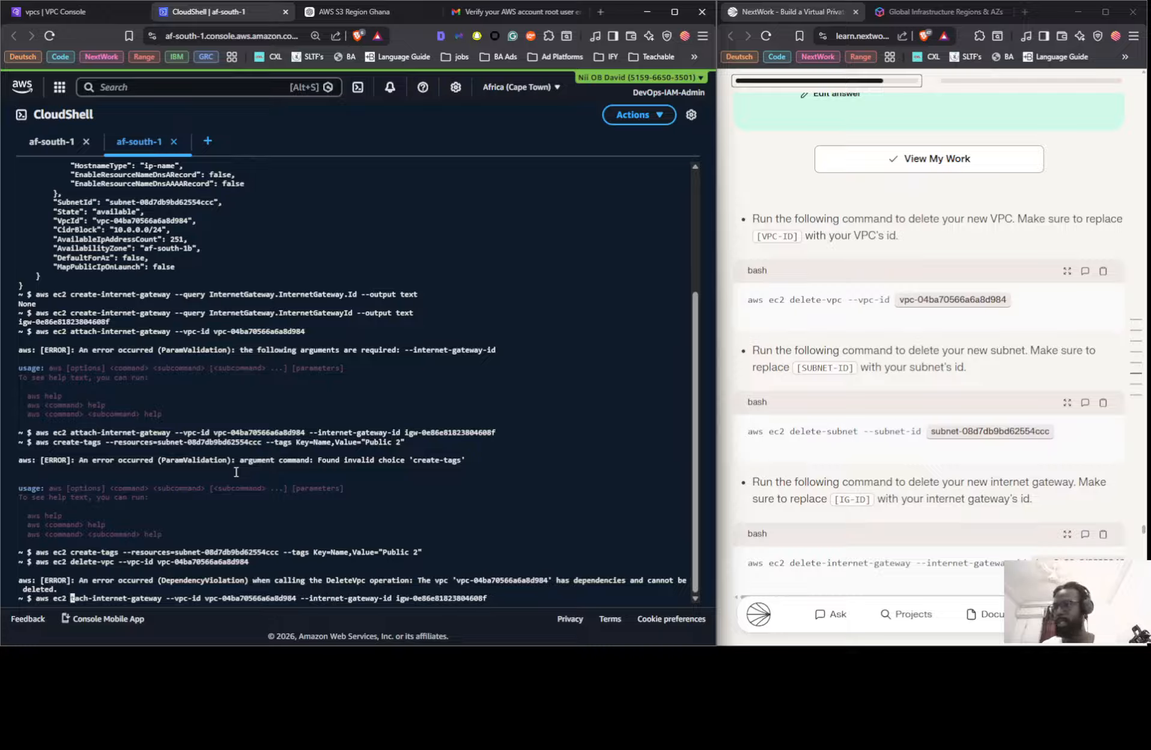
type("de")
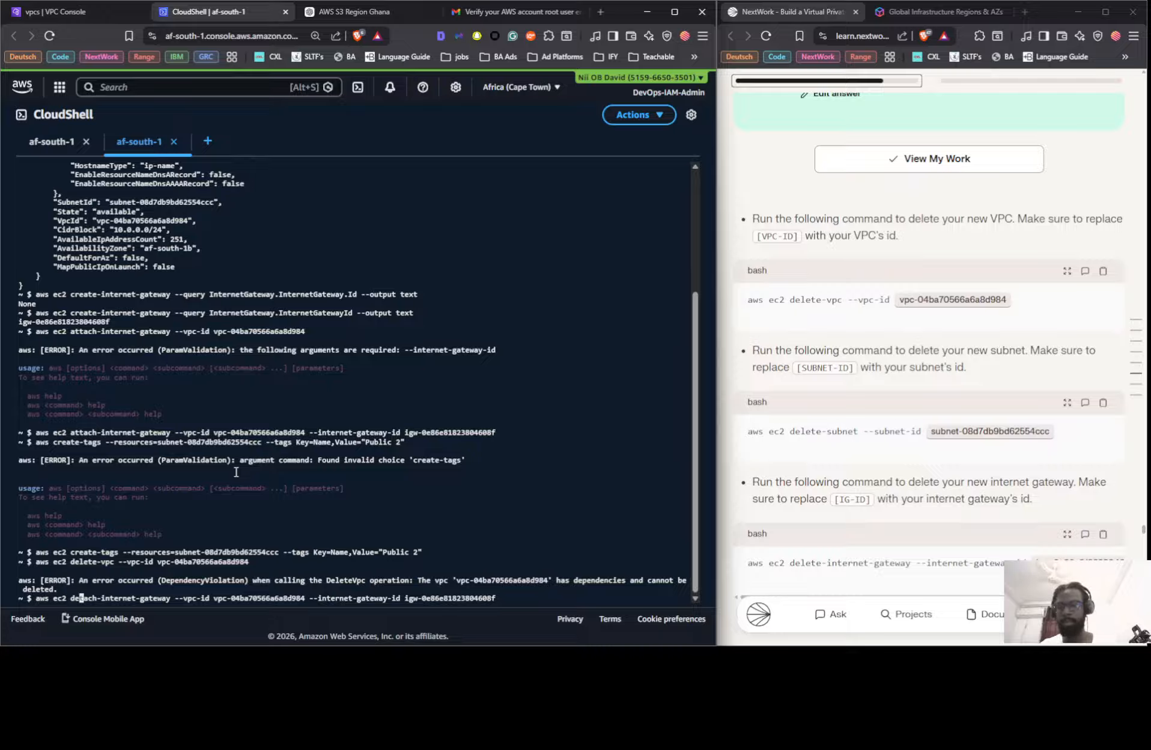
key("Return")
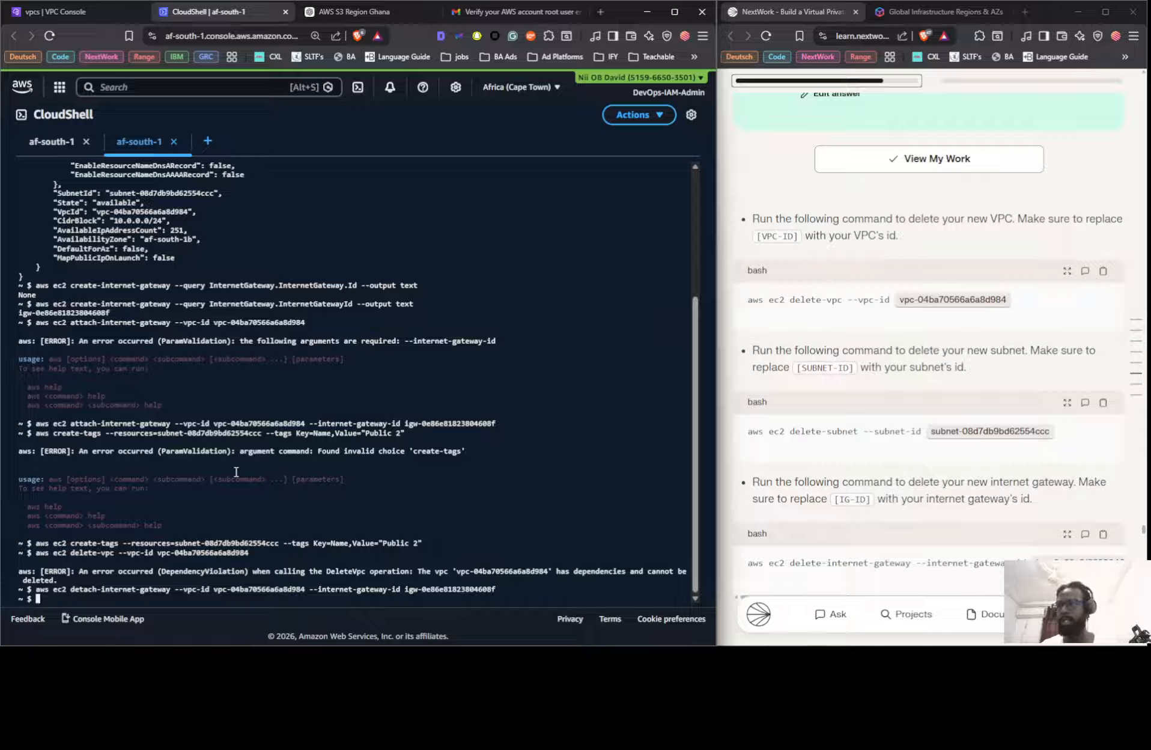
- Try again to delete the VPC by rerunning "aws ec2 delete-vpc --vpc-id vpc-04ba70566a6a8d984" from the command history
key("Up")
key("Up")
key("Up")
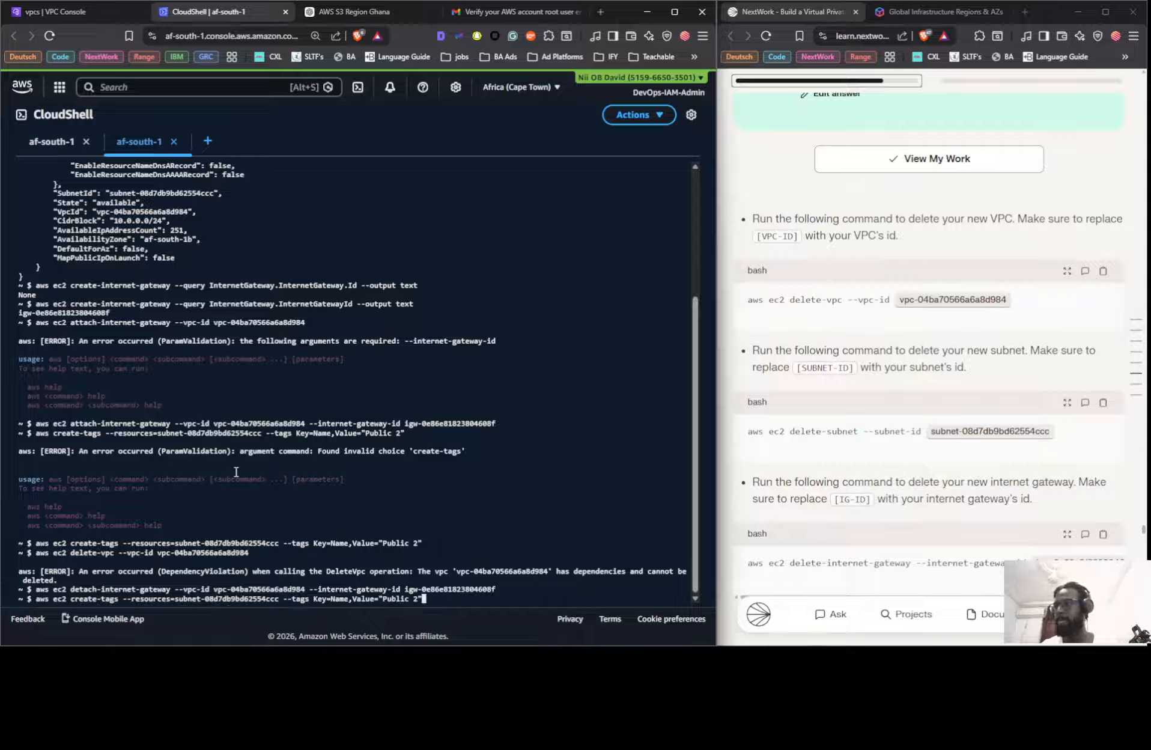
key("Up")
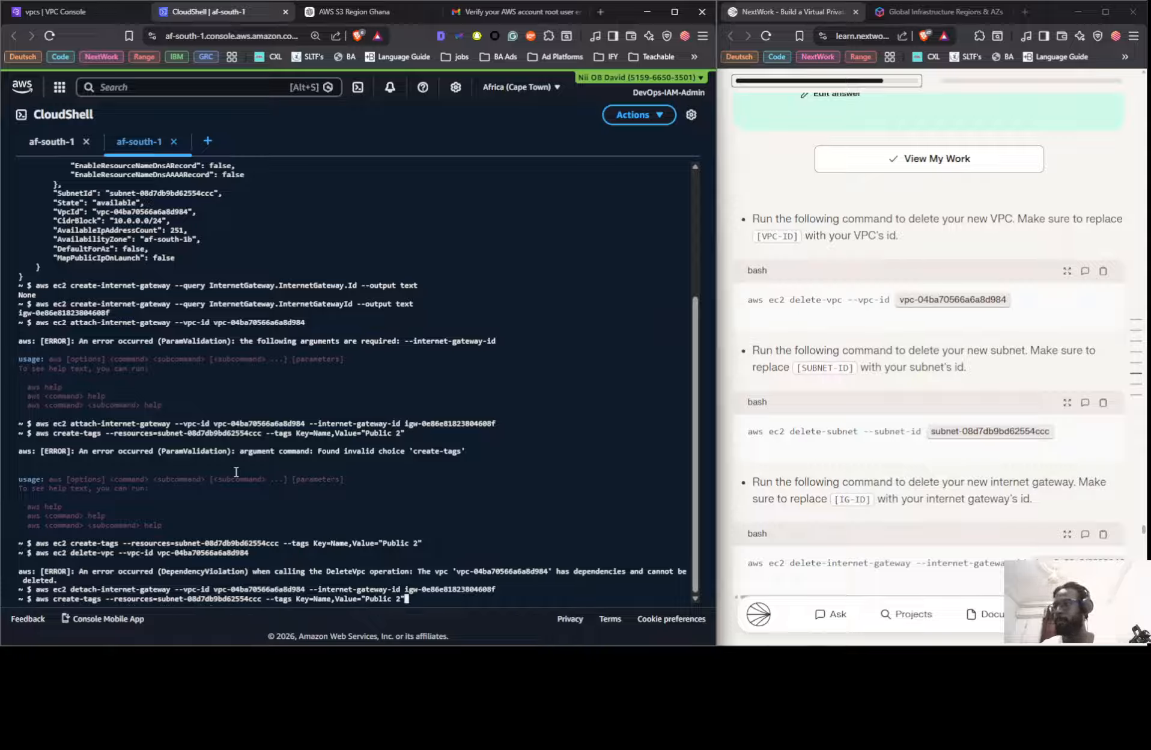
key("Down")
key("Down")
key("Down")
key("Down")
key("Up")
key("Up")
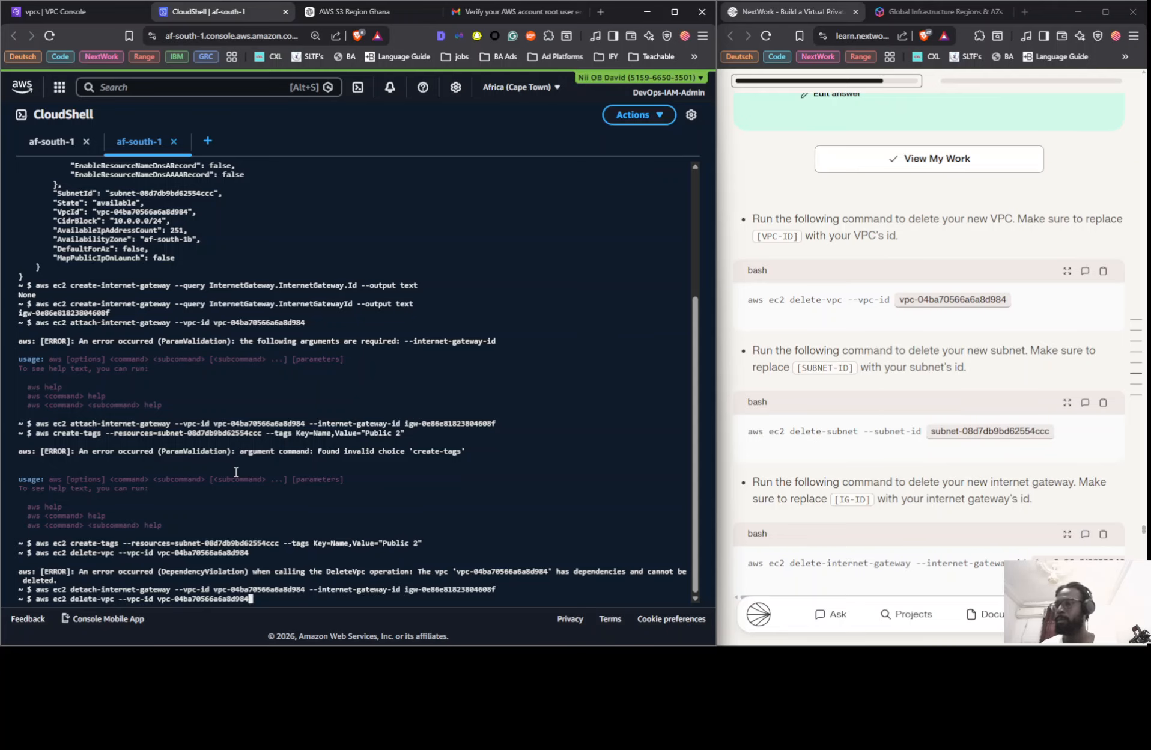
key("Return")
key("Up")
key("Up")
key("Up")
key("Up")
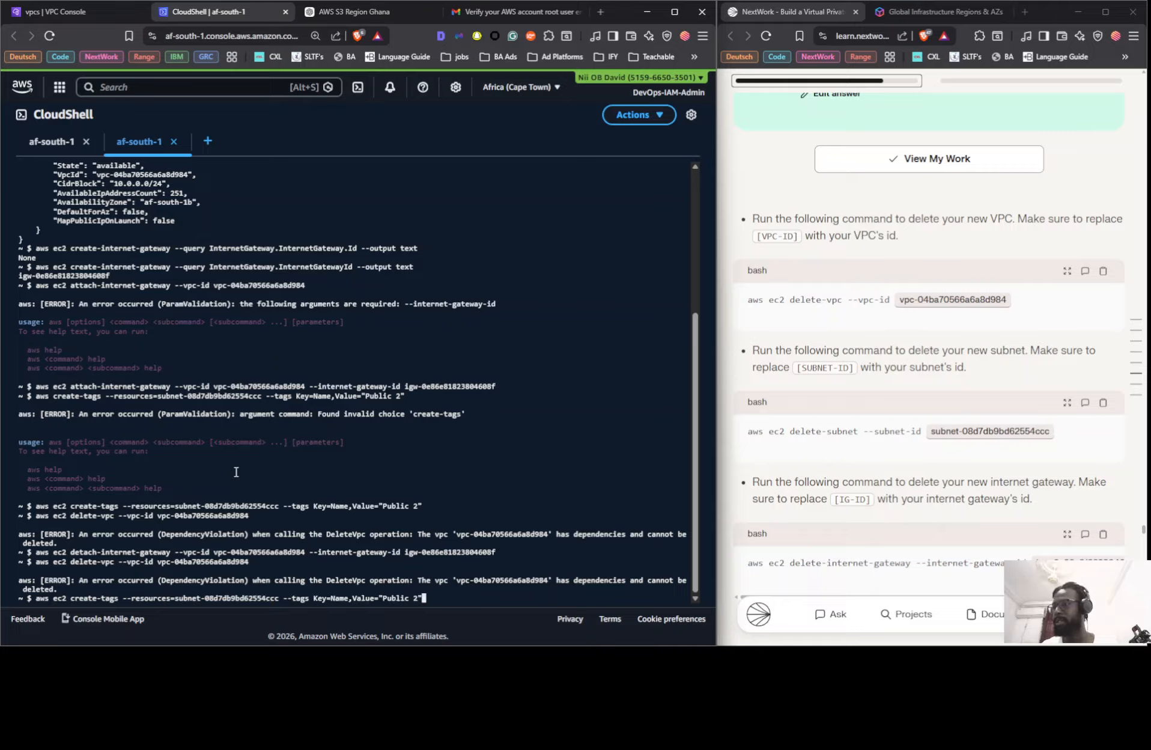
key("Up")
key("Up")
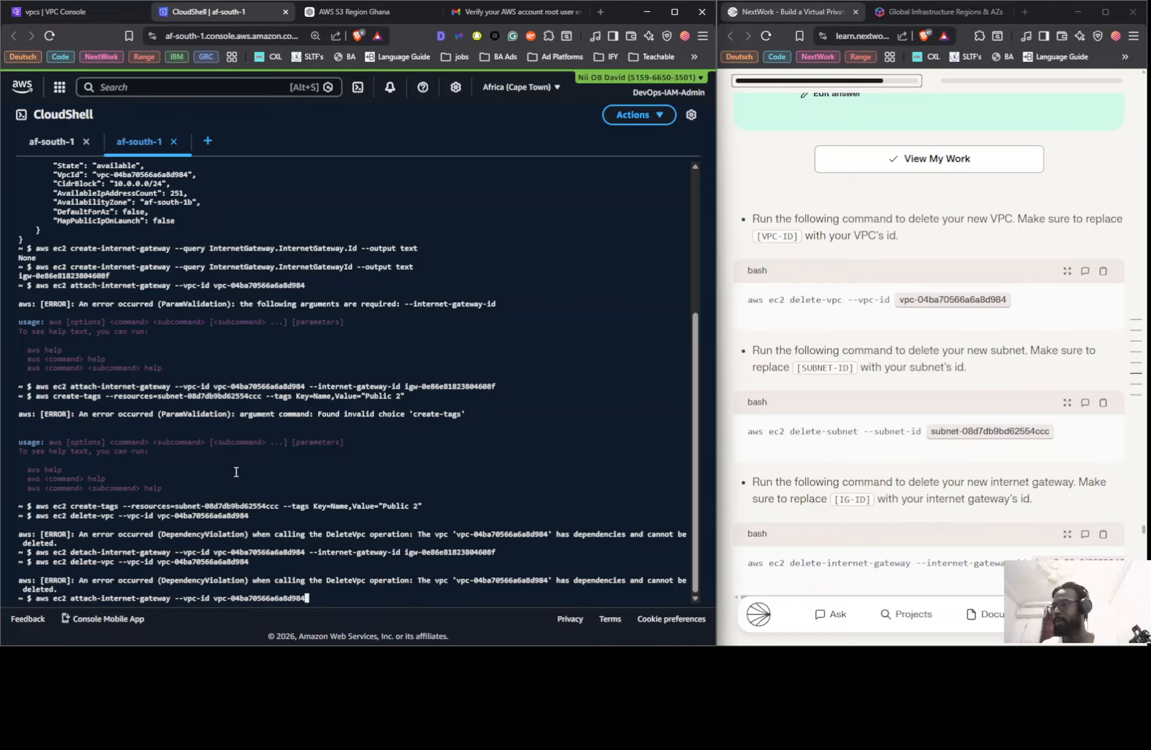
key("Up")
key("Up")
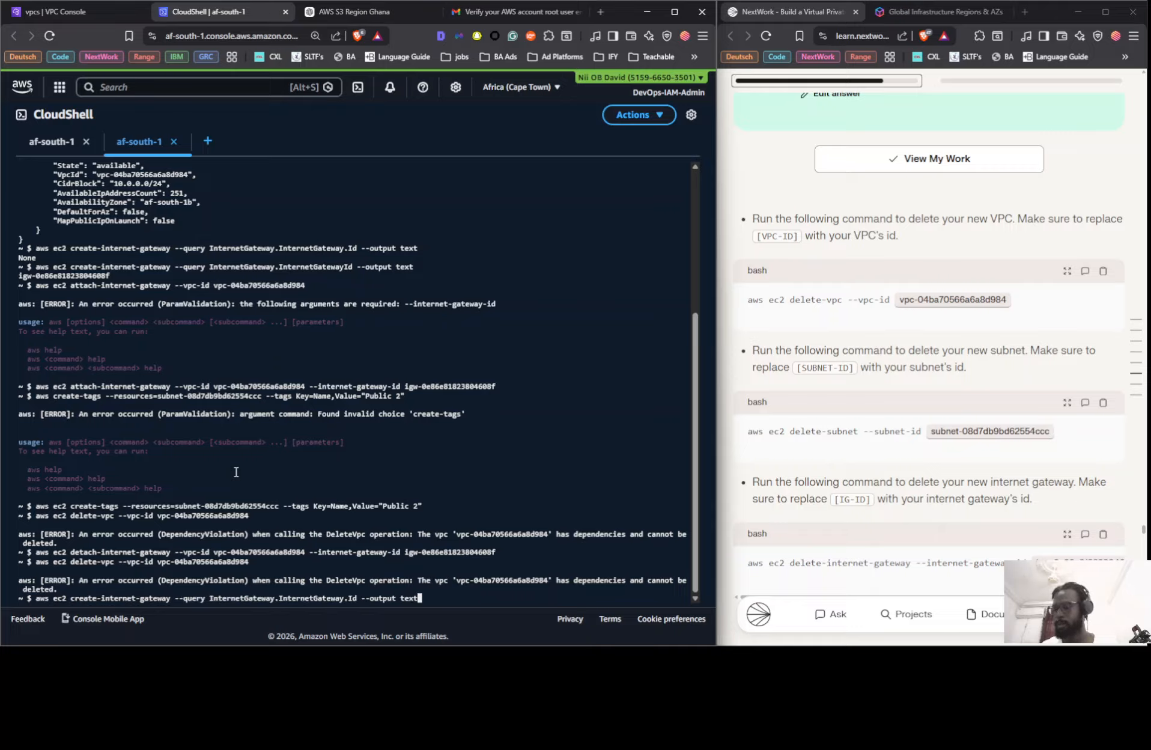
key("Home")
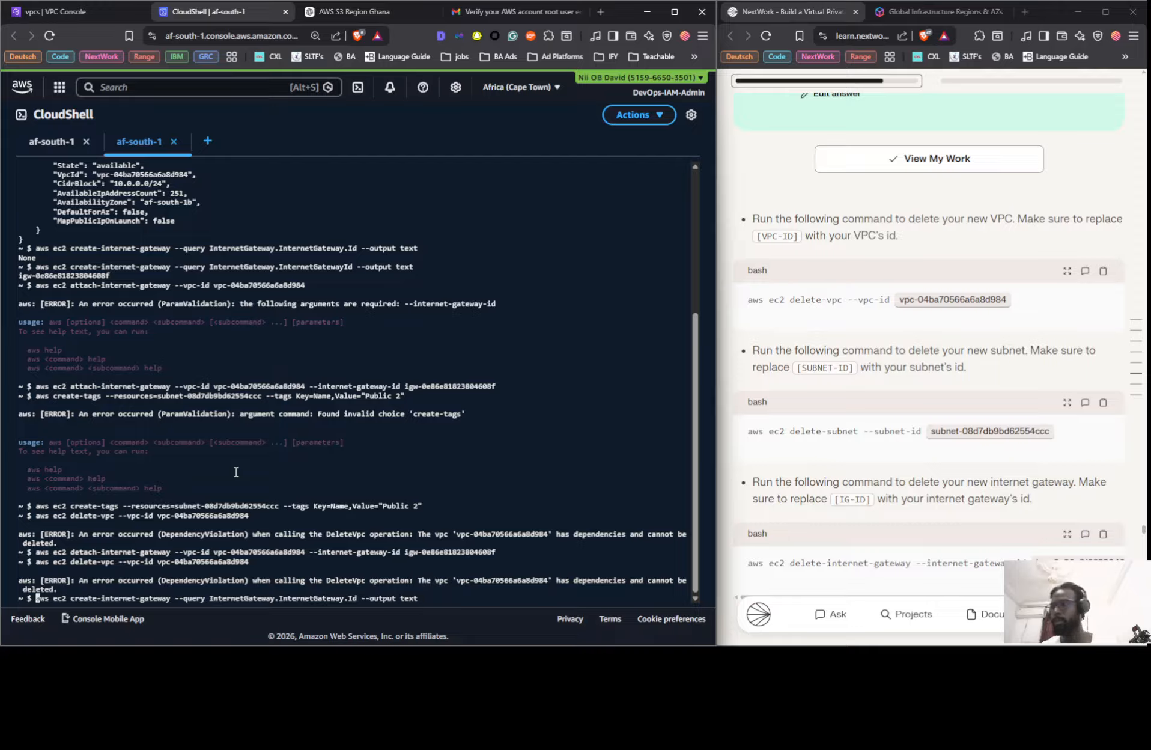
key("Delete")
key("Delete")
key("Delete")
key("Delete")
key("Delete")
key("Delete")
key("Delete")
key("Delete")
key("Delete")
key("Delete")
key("Delete")
key("Delete")
key("Delete")
key("Delete")
key("Delete")
key("Delete")
key("Delete")
key("Delete")
key("Delete")
key("Delete")
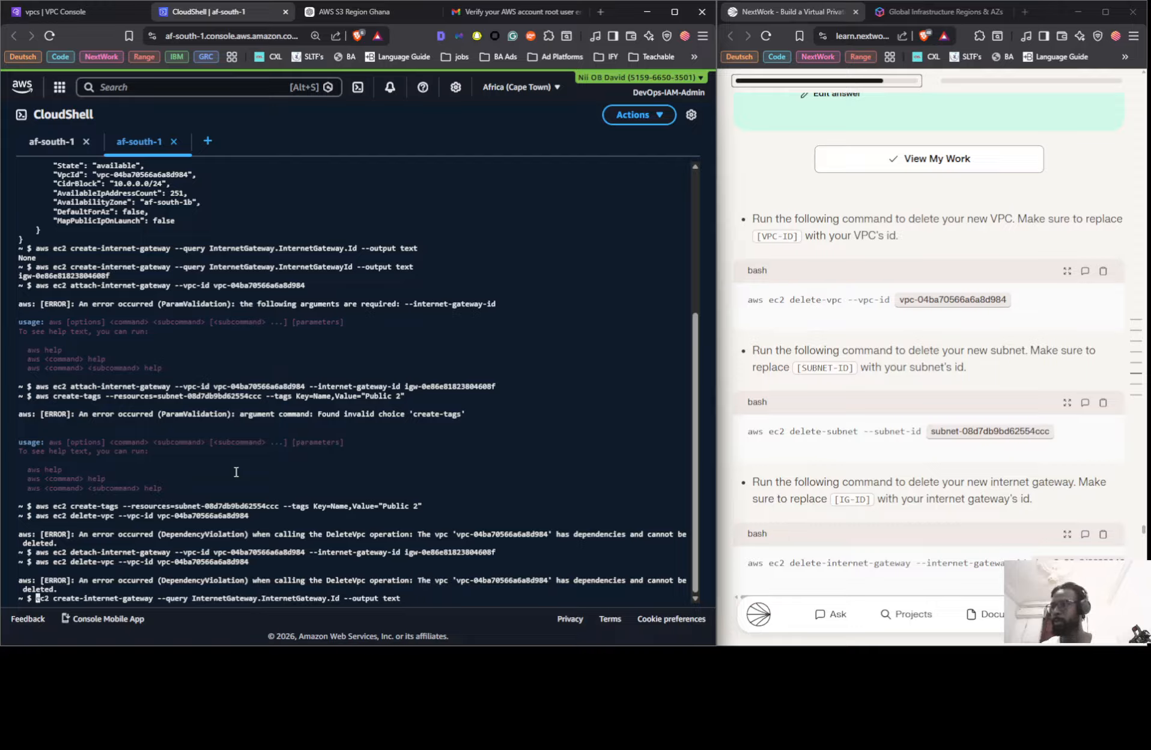
key("Delete")
key("Delete")
key("Delete")
key("Delete")
key("Delete")
key("Delete")
key("Delete")
key("Delete")
key("Delete")
key("Delete")
key("Delete")
key("Delete")
key("Delete")
key("Delete")
key("Delete")
key("Delete")
key("Delete")
key("Delete")
key("Delete")
key("Delete")
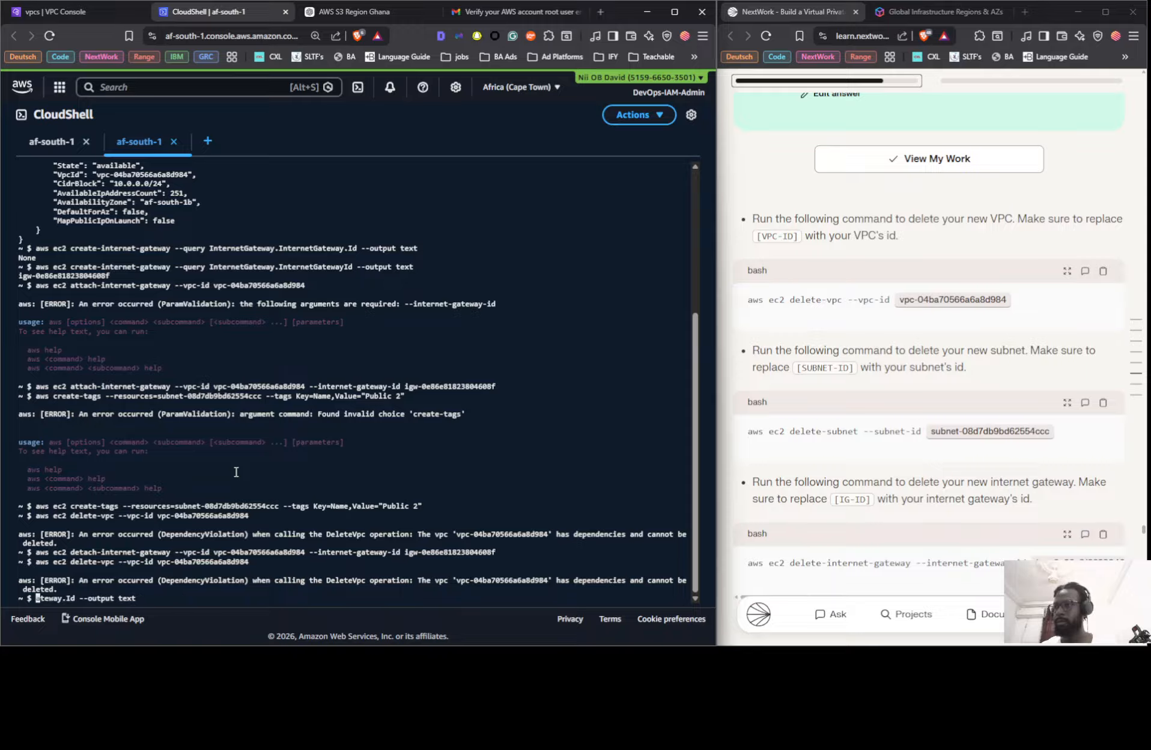
key("Delete")
key("Delete")
key("Delete")
key("Delete")
key("Delete")
key("Delete")
key("Delete")
key("Delete")
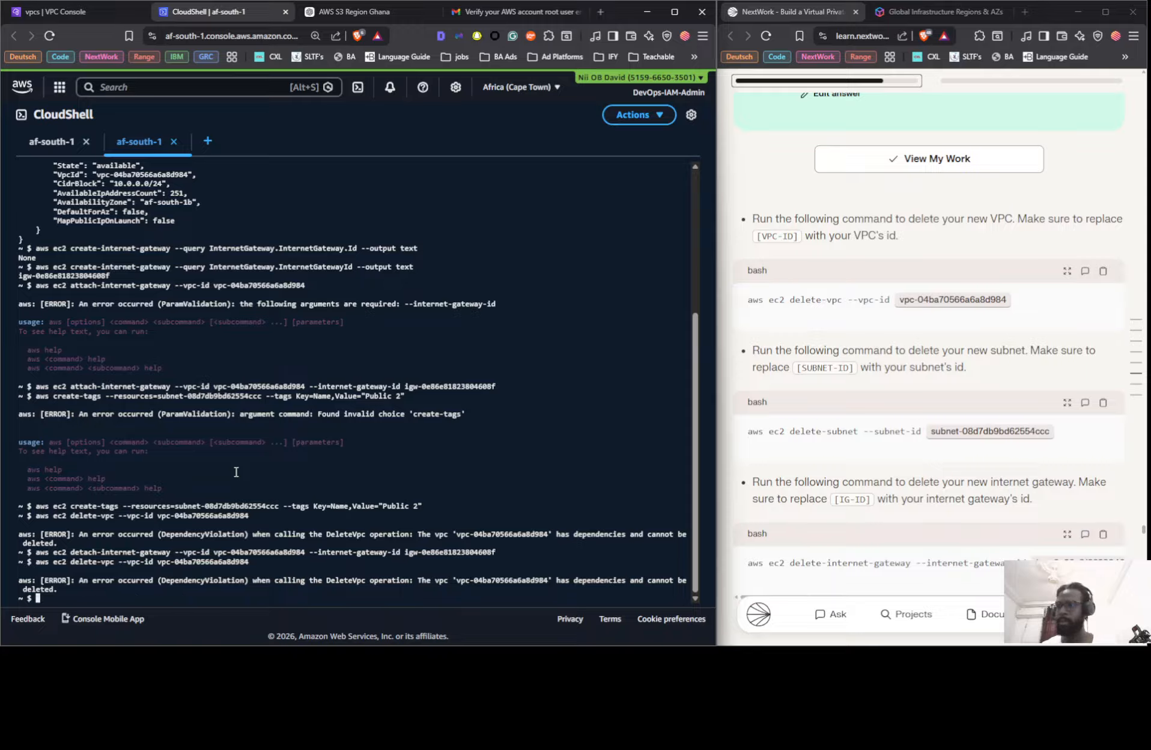
- Recall the delete-vpc command from the history and change its operation to "delete-subnet"
key("Up")
key("Up")
key("Up")
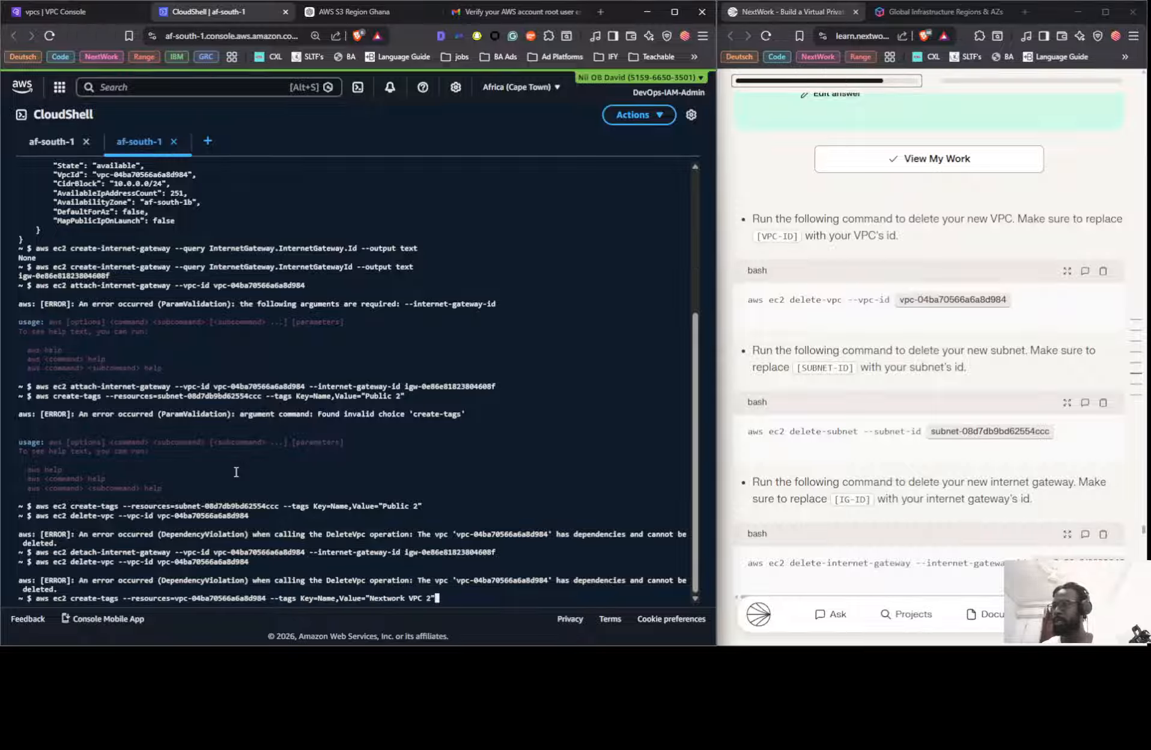
key("Up")
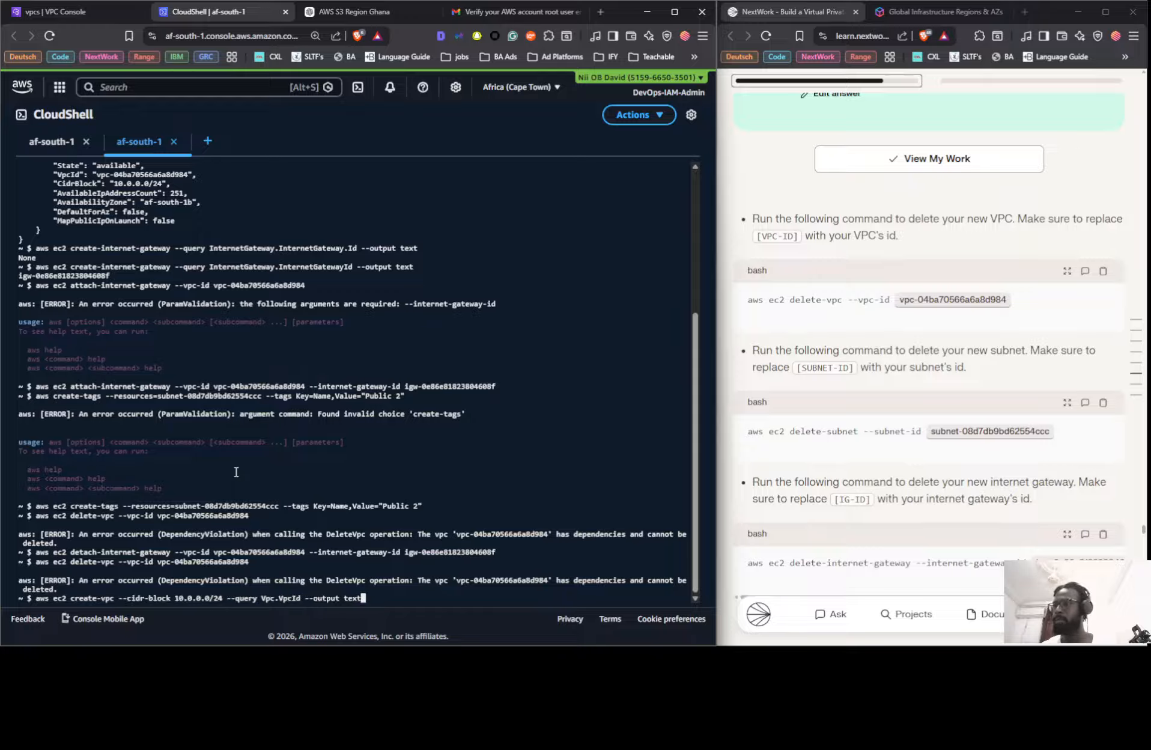
key("Up")
key("Up")
key("Up")
key("Up")
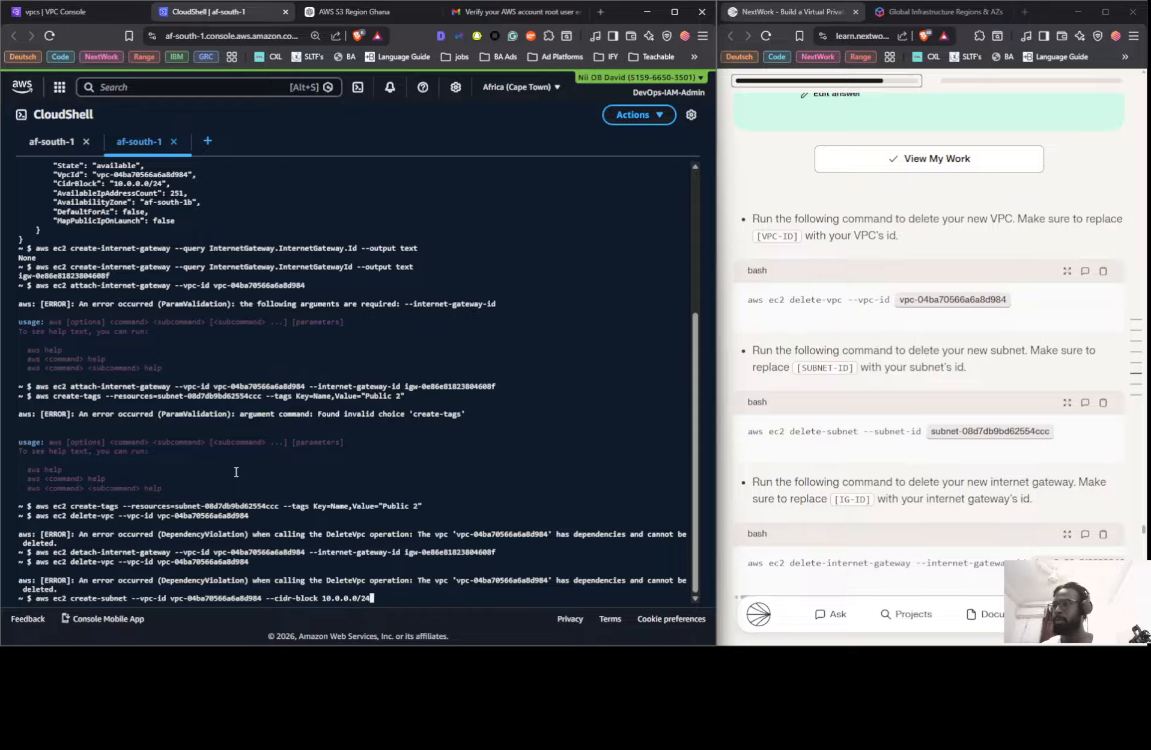
key("Up")
key("Up")
key("Up")
key("Up")
key("Up")
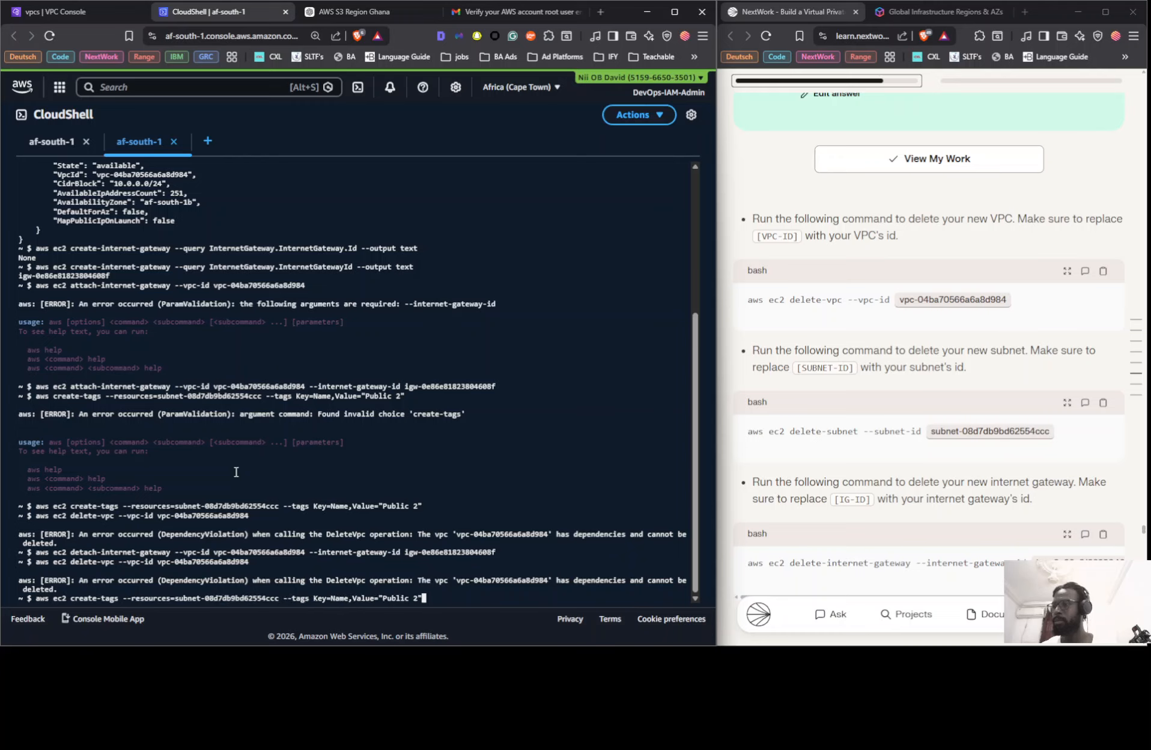
key("Down")
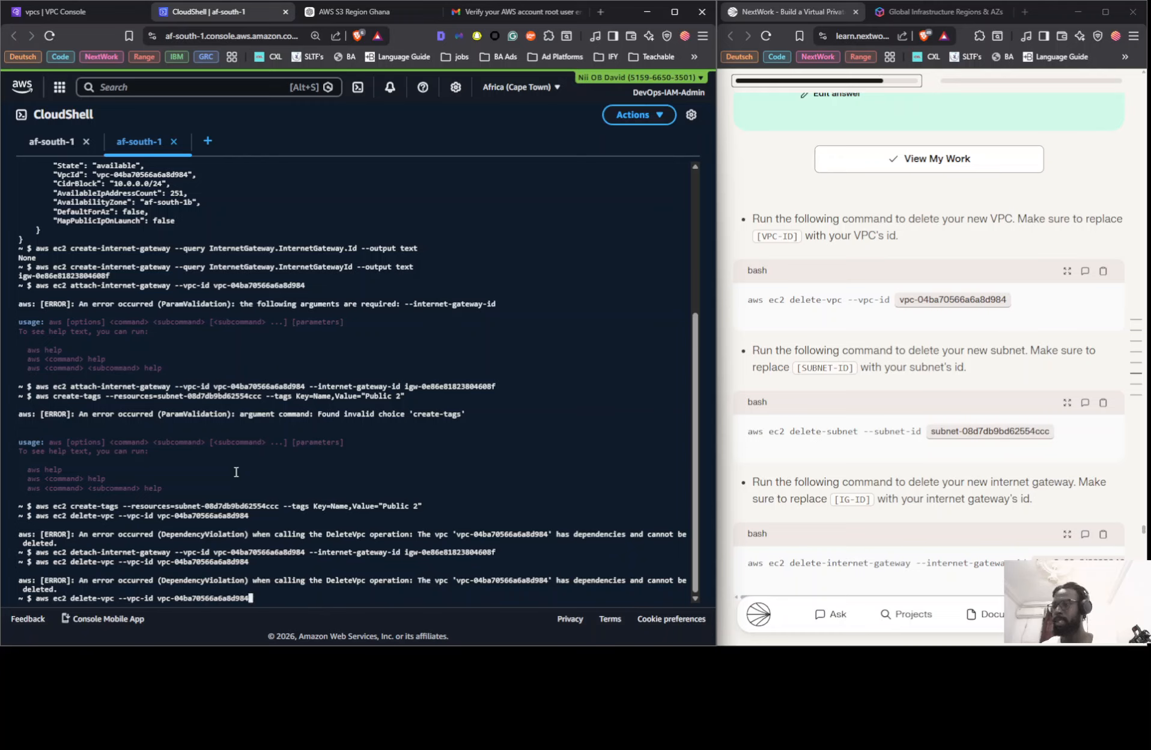
key("Left")
key("Left")
key("Left")
key("Left")
key("Left")
key("Left")
key("Left")
key("Left")
key("Left")
key("Left")
key("Left")
key("Left")
key("Left")
key("Left")
key("Left")
key("Left")
key("Left")
key("Left")
key("Left")
key("Left")
key("Left")
key("Left")
key("Left")
key("Left")
key("Left")
key("Right")
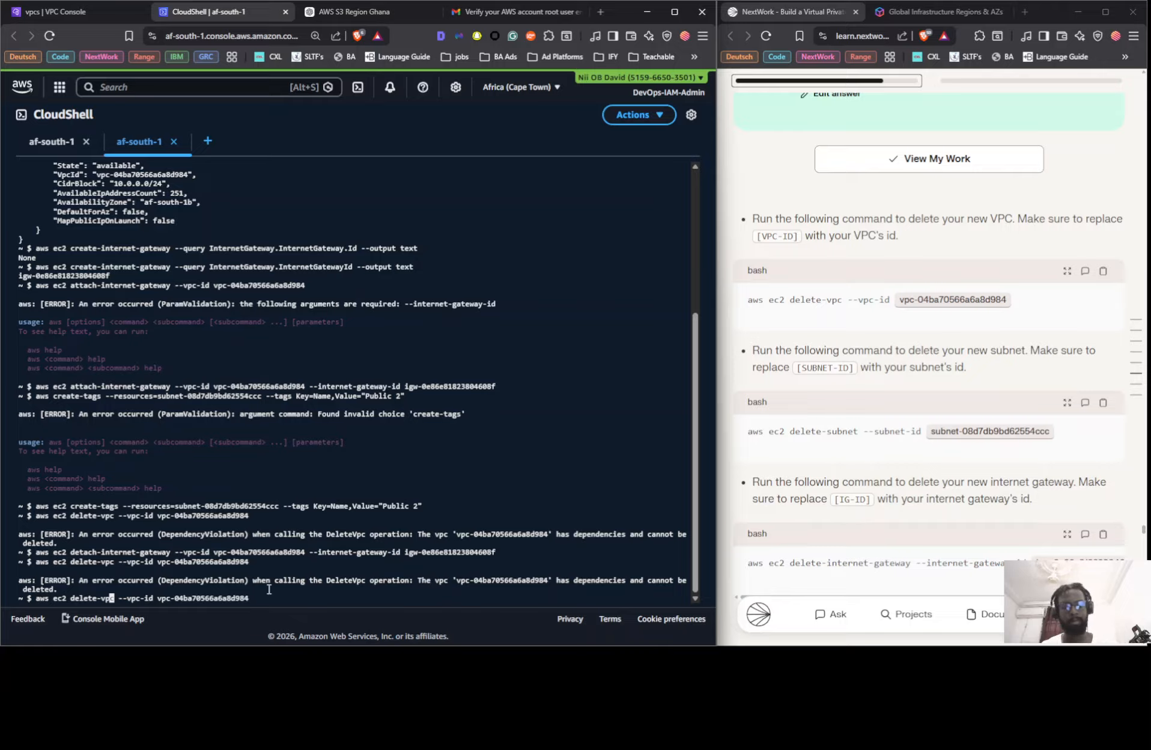
key("BackSpace")
key("BackSpace")
type("de")
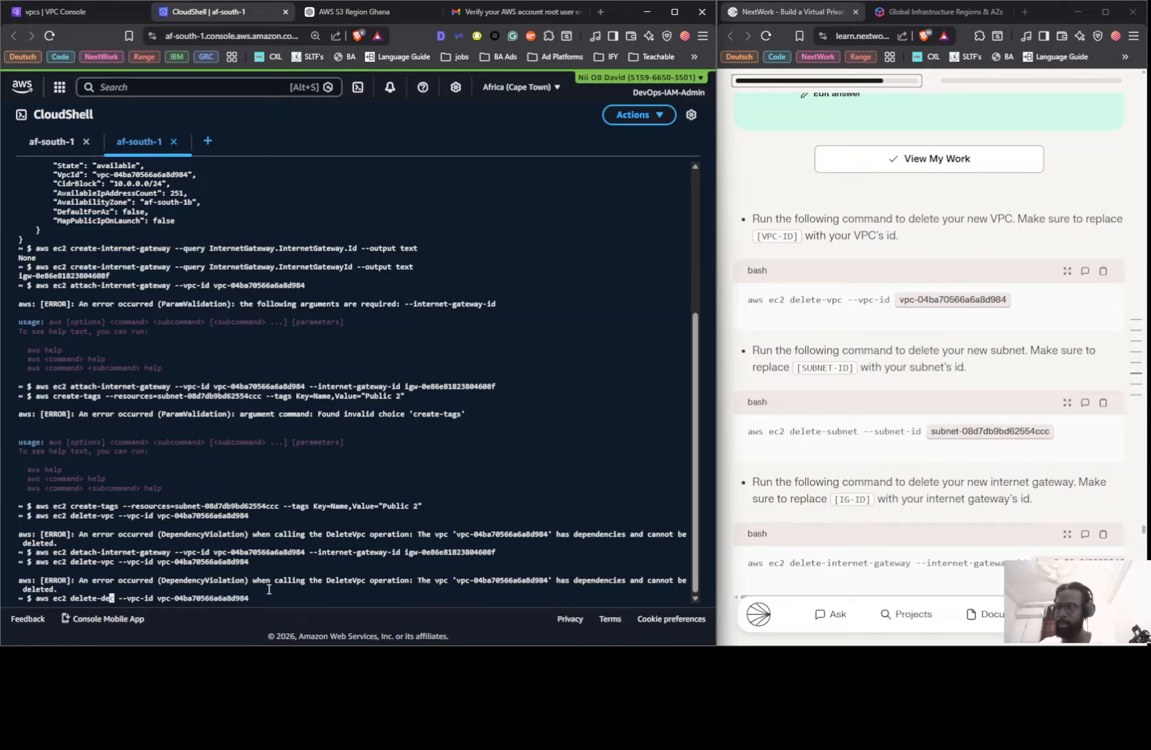
key("BackSpace")
key("BackSpace")
type("subnet")
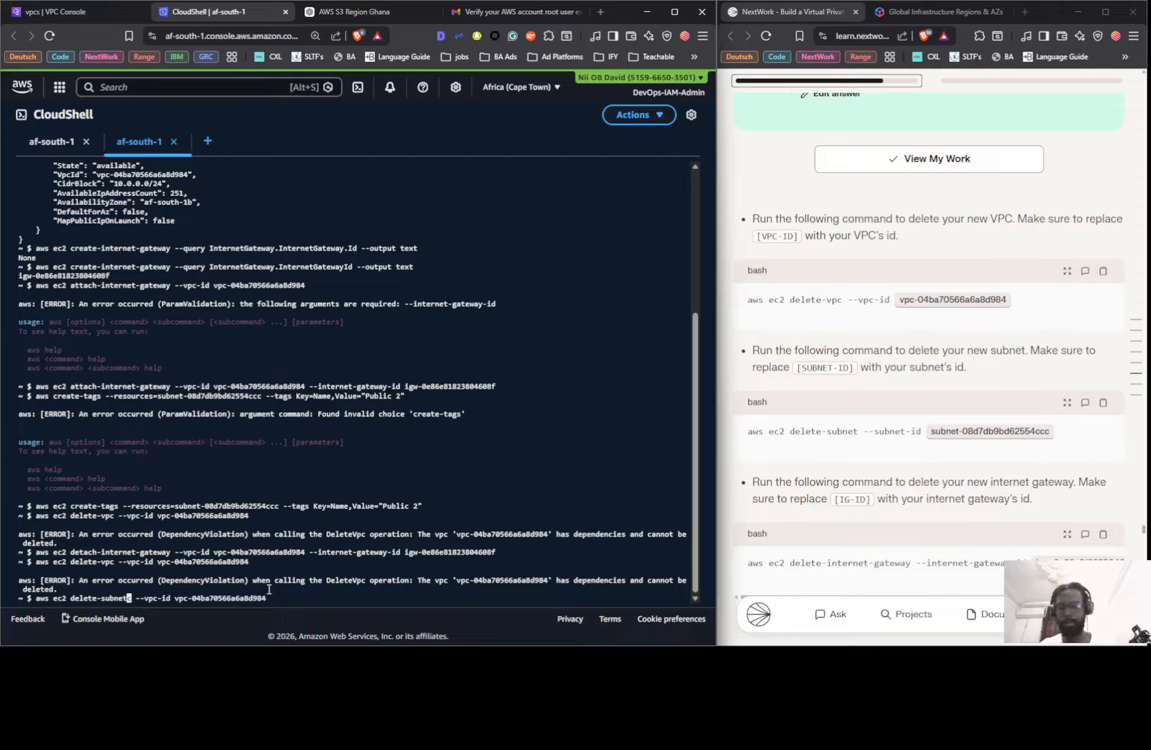
key("Delete")
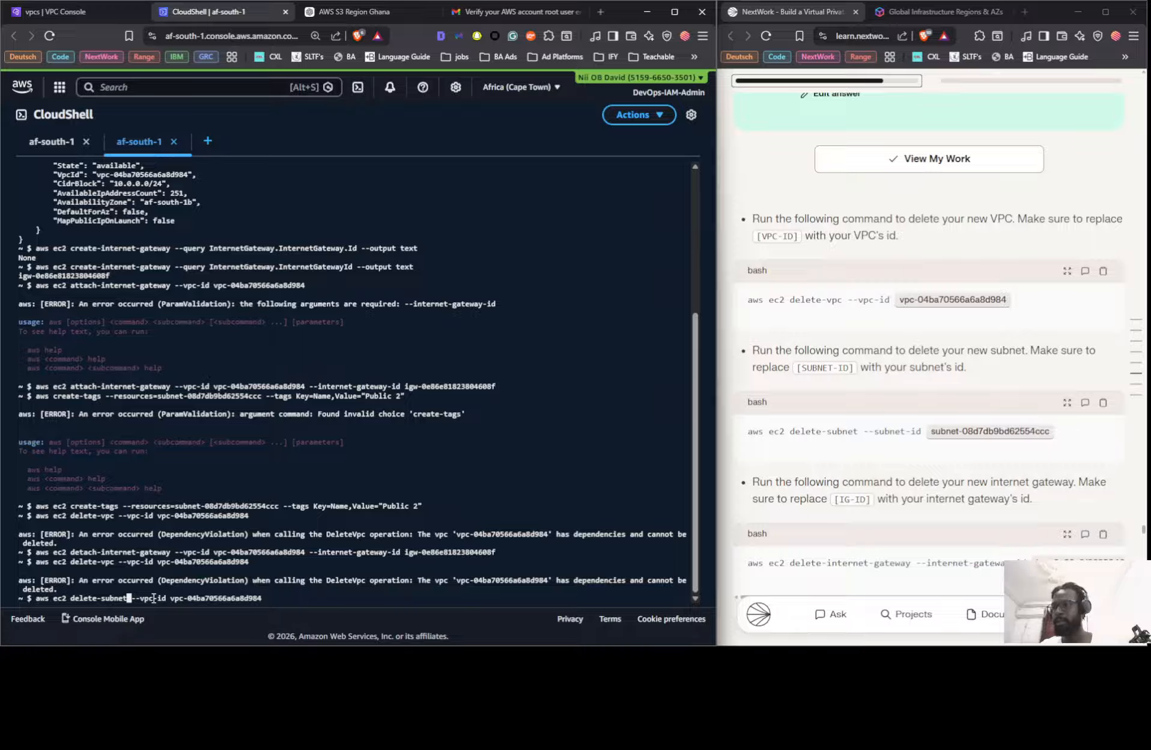
- Change the "--vpc-id" option of the pending delete-subnet command to "--subnet-id"
key("Right")
key("Right")
key("Right")
key("Right")
key("Right")
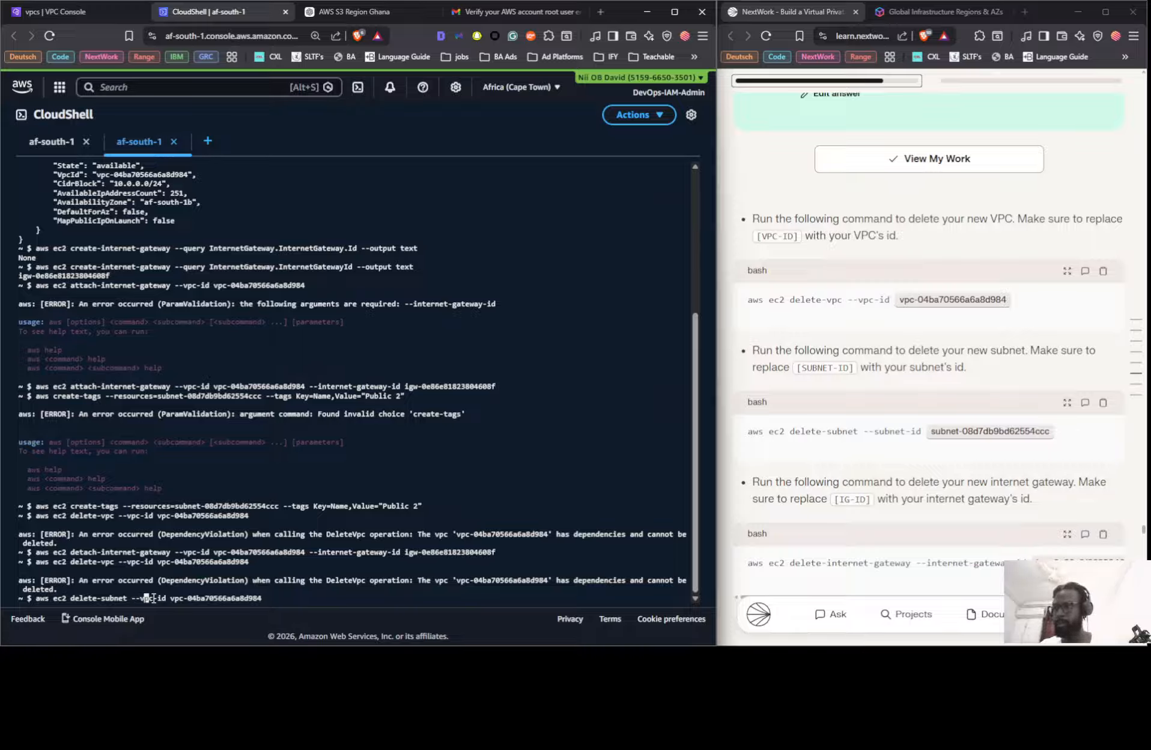
key("BackSpace")
key("BackSpace")
key("Delete")
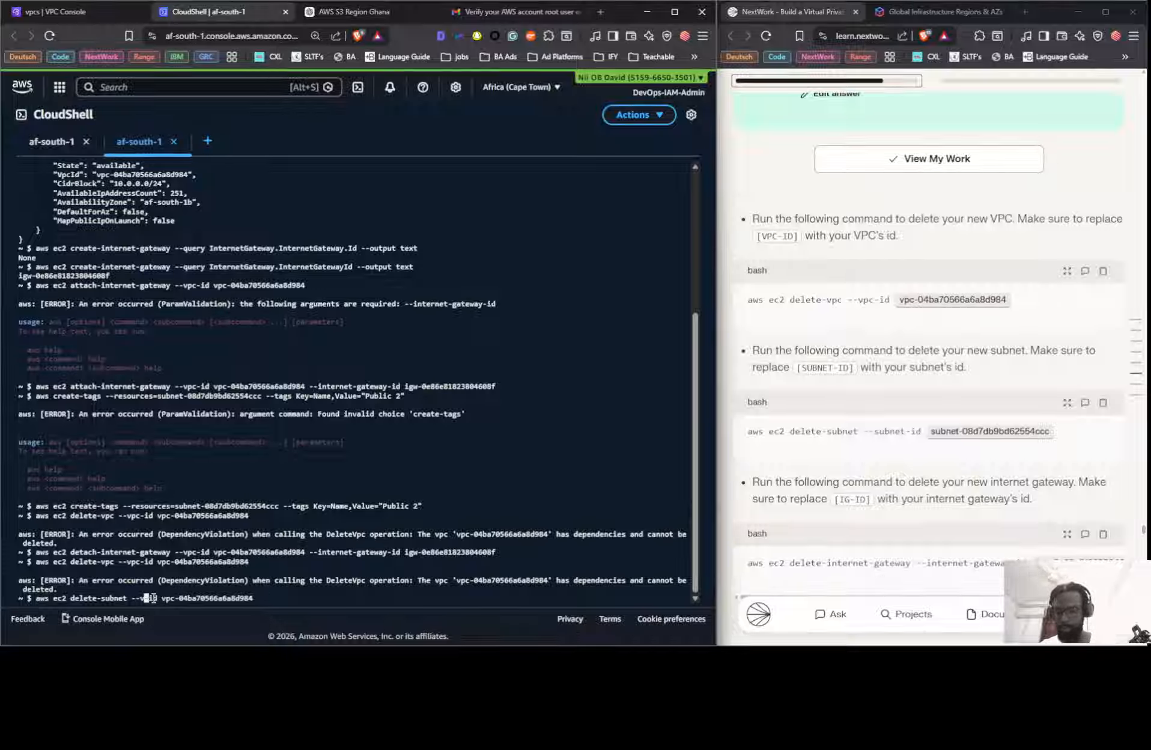
type("subnet")
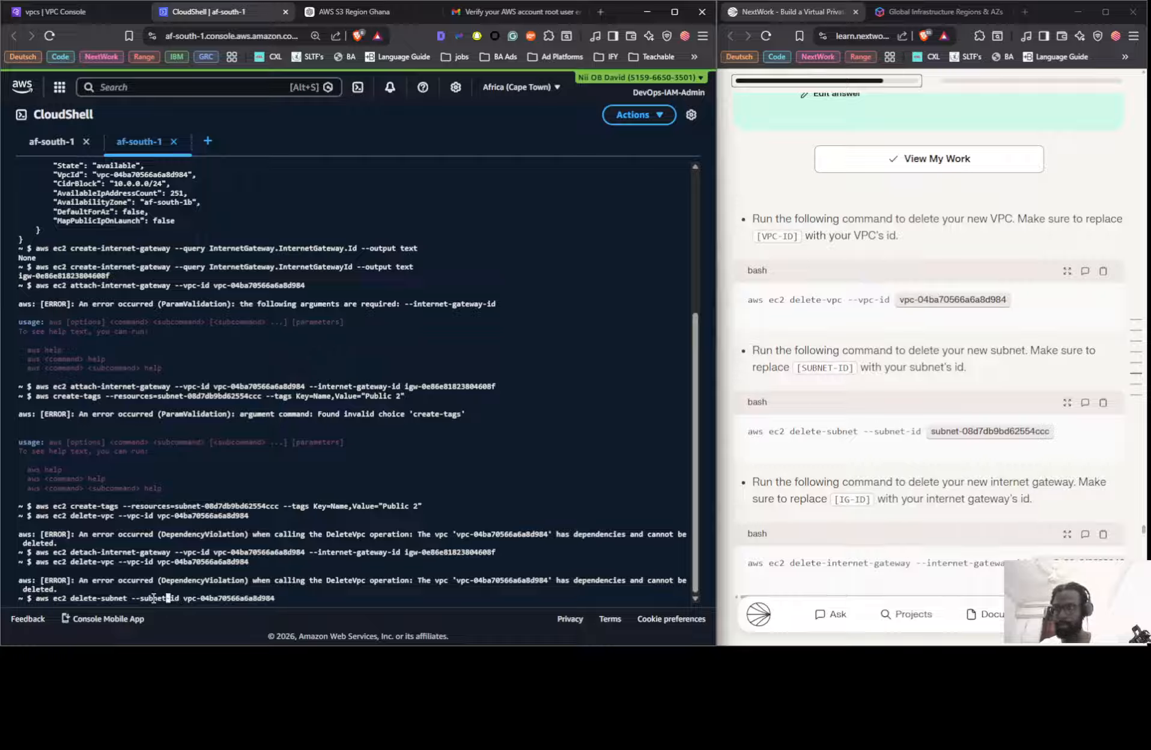
- Replace the VPC ID with subnet-08d7db9bd62554ccc from the clipboard history and run the delete-subnet command
key("Right")
key("Right")
key("Right")
key("Right")
key("Right")
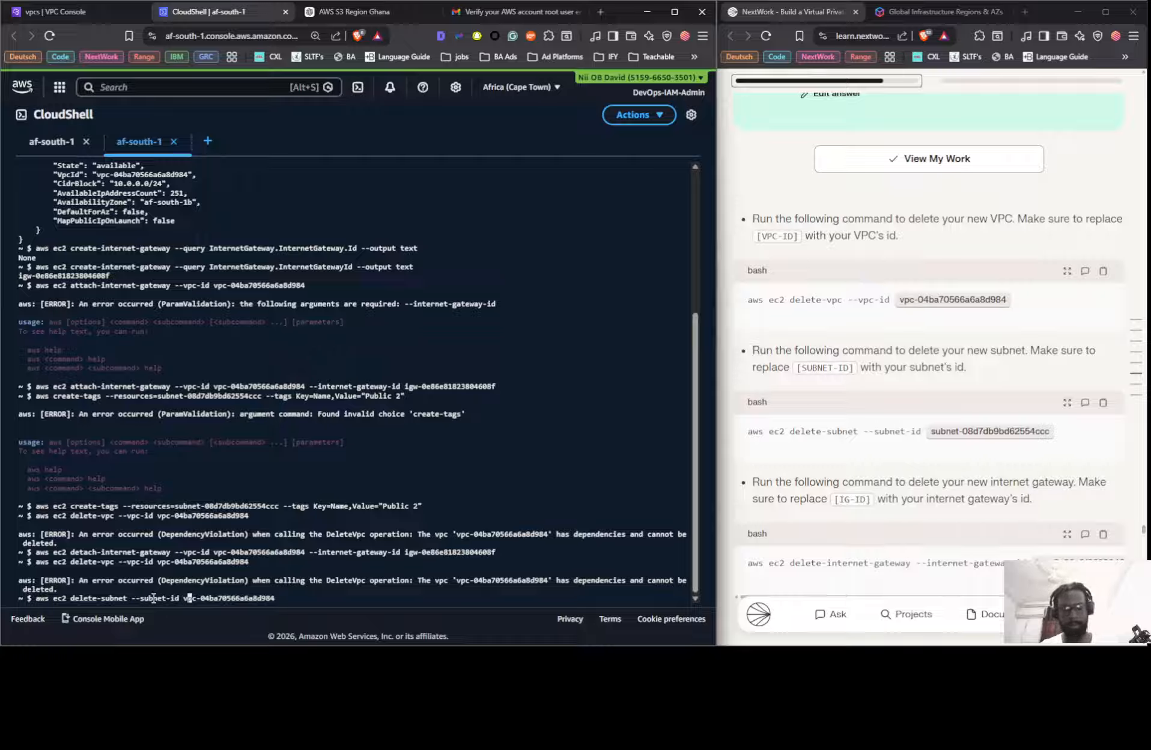
key("Left")
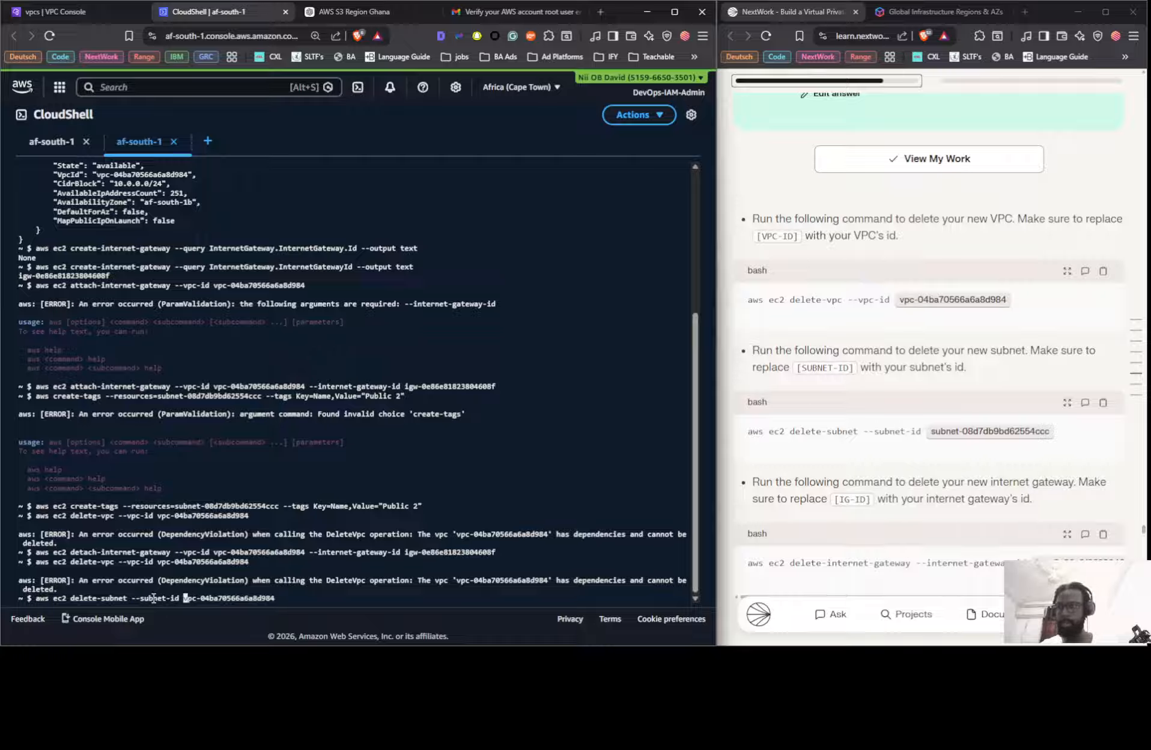
scroll(263, 555, "down", 1)
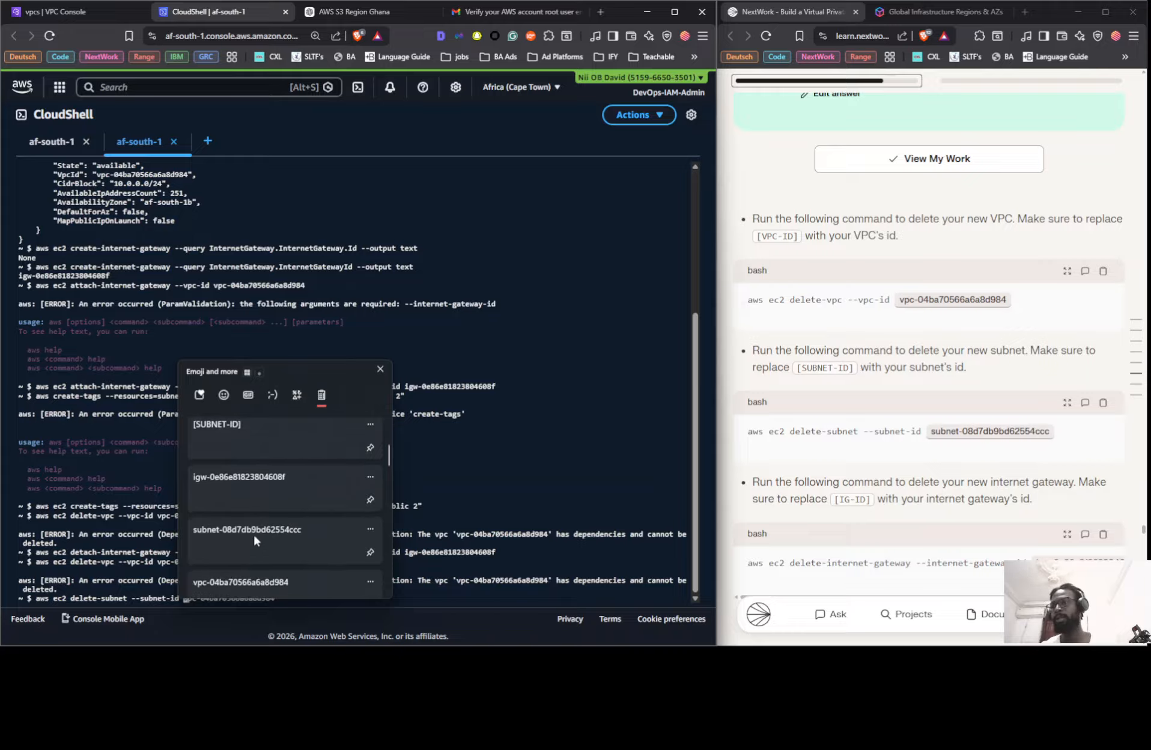
left_click(253, 533)
key("Delete")
key("Delete")
key("Delete")
key("Delete")
key("Delete")
key("Delete")
key("Delete")
key("Delete")
key("Delete")
key("Delete")
key("Delete")
key("Delete")
key("Delete")
key("Delete")
key("Delete")
key("Delete")
key("Delete")
key("Delete")
key("Delete")
key("Delete")
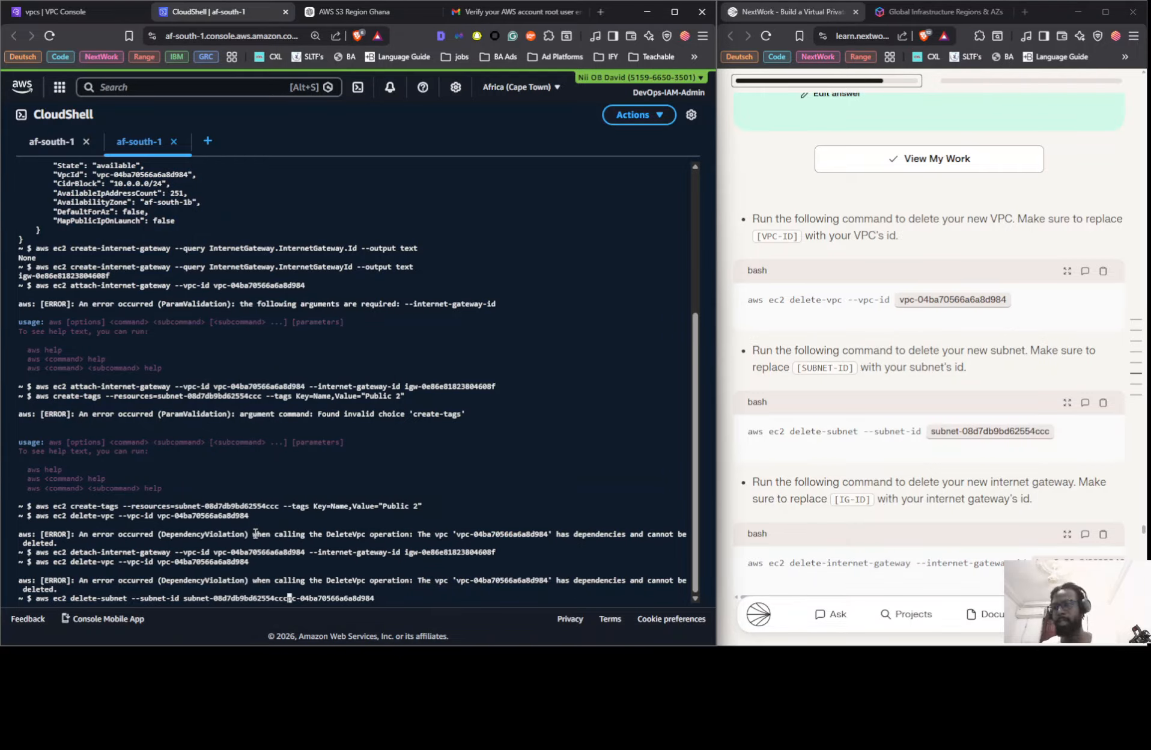
key("Return")
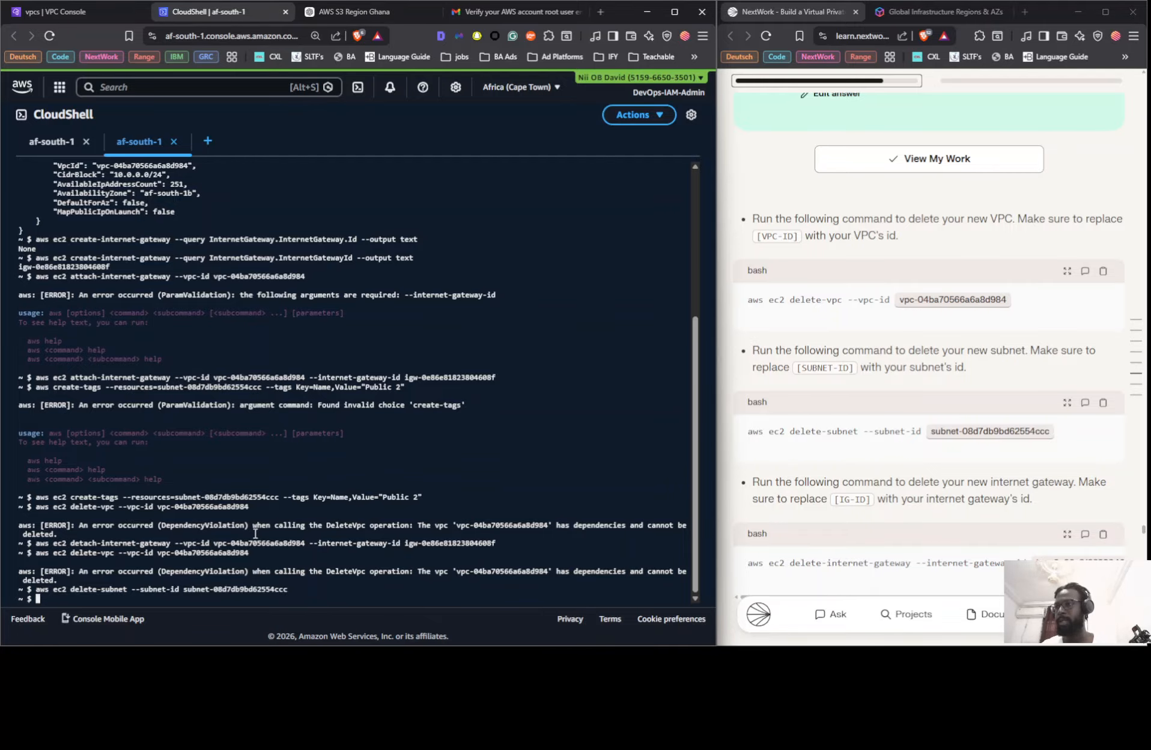
- Rerun "aws ec2 delete-vpc --vpc-id vpc-04ba70566a6a8d984" from the command history to delete the VPC
key("Up")
key("Up")
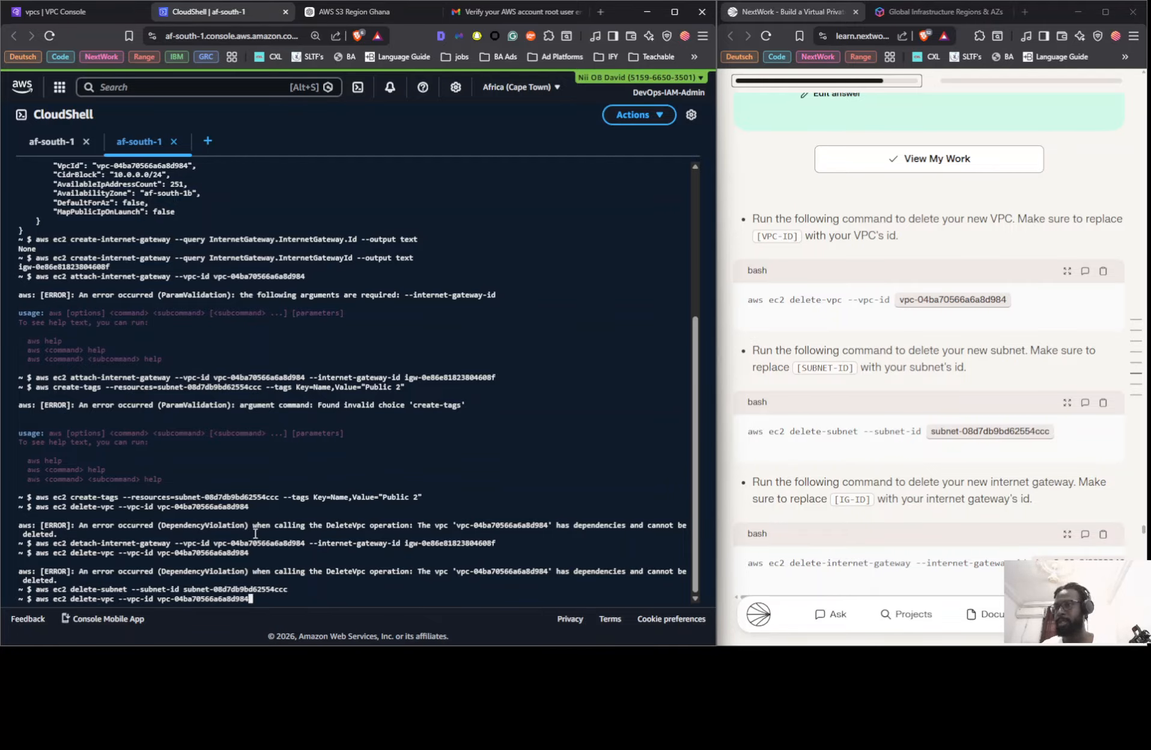
key("Return")
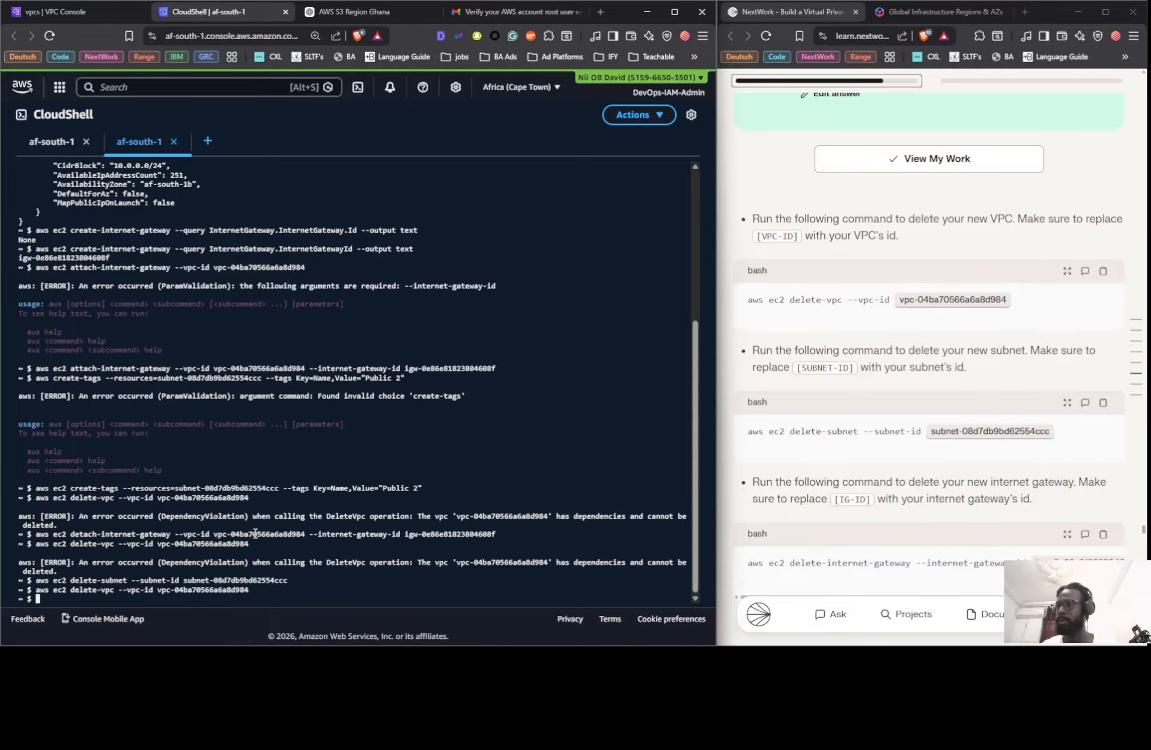
- Switch to the VPC console and refresh the VPC and subnet lists to check the deletions
left_click(9, 6)
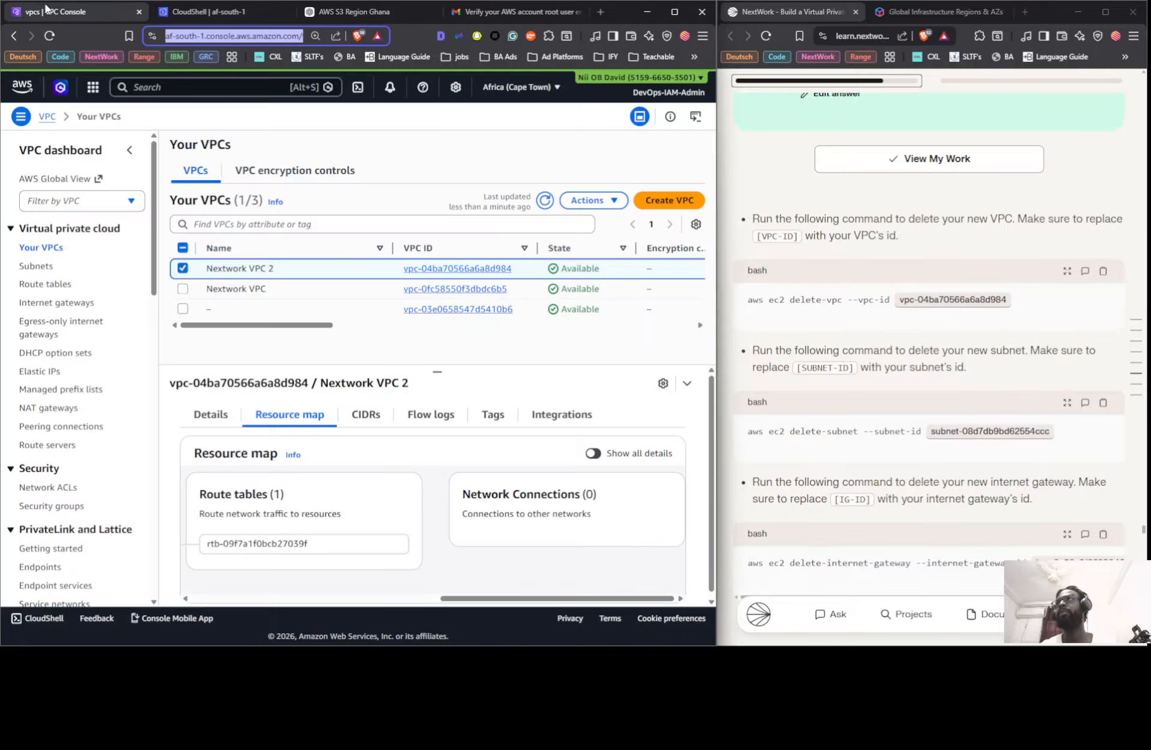
left_click(545, 200)
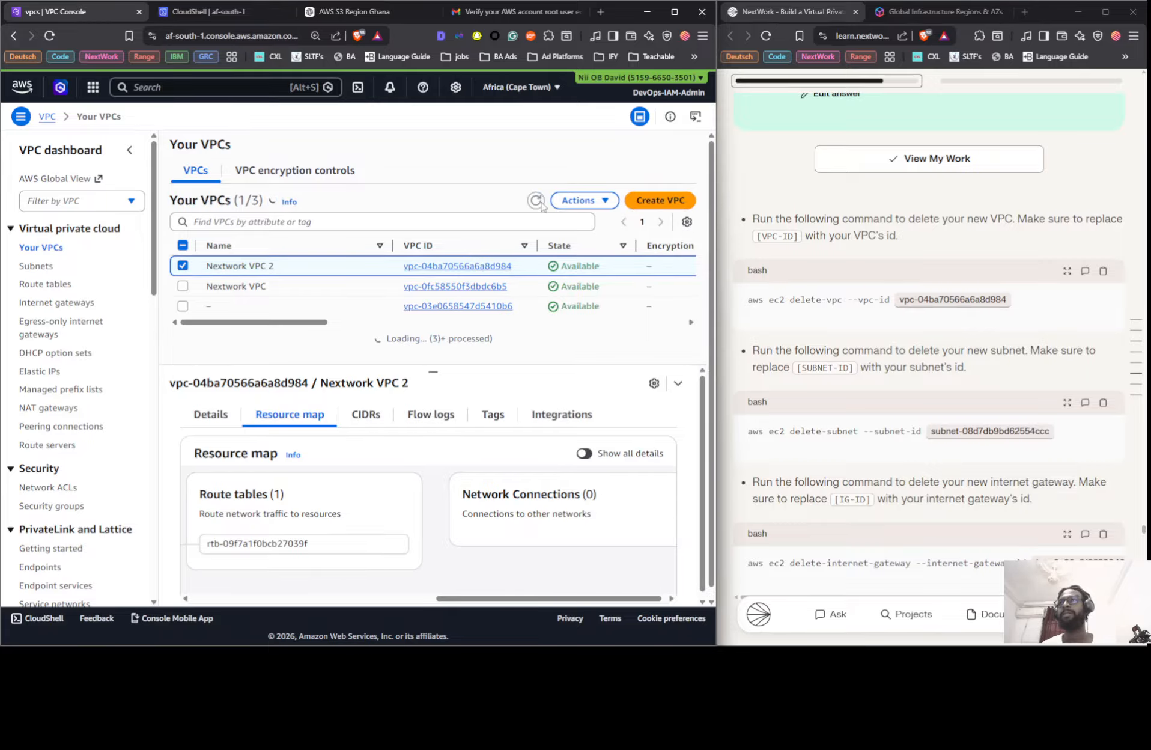
left_click(39, 265)
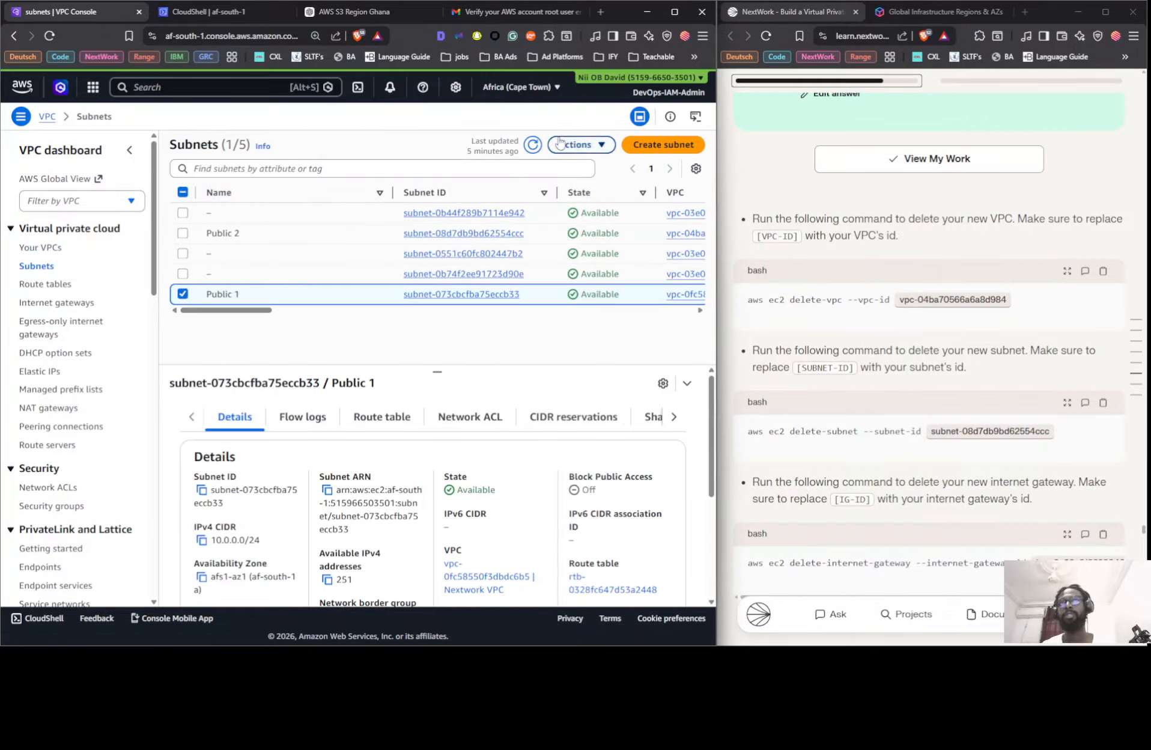
left_click(533, 145)
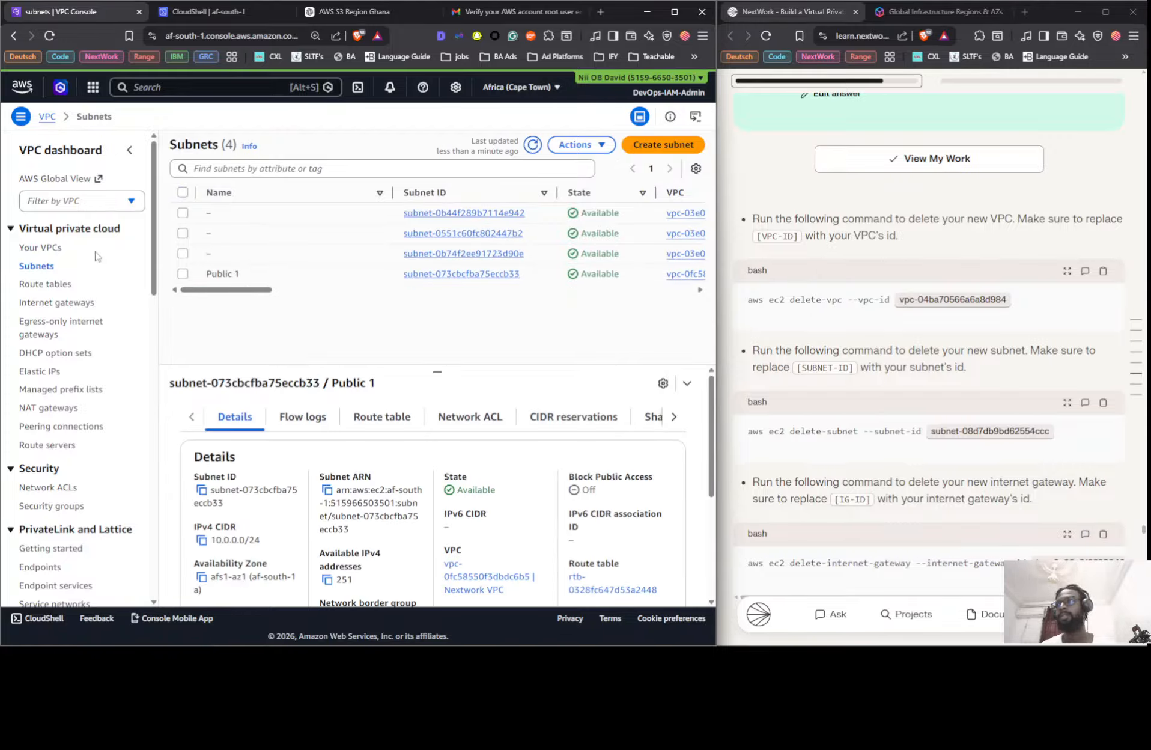
- Check the route tables and the refreshed internet gateways list for leftover resources of the deleted VPC
left_click(48, 289)
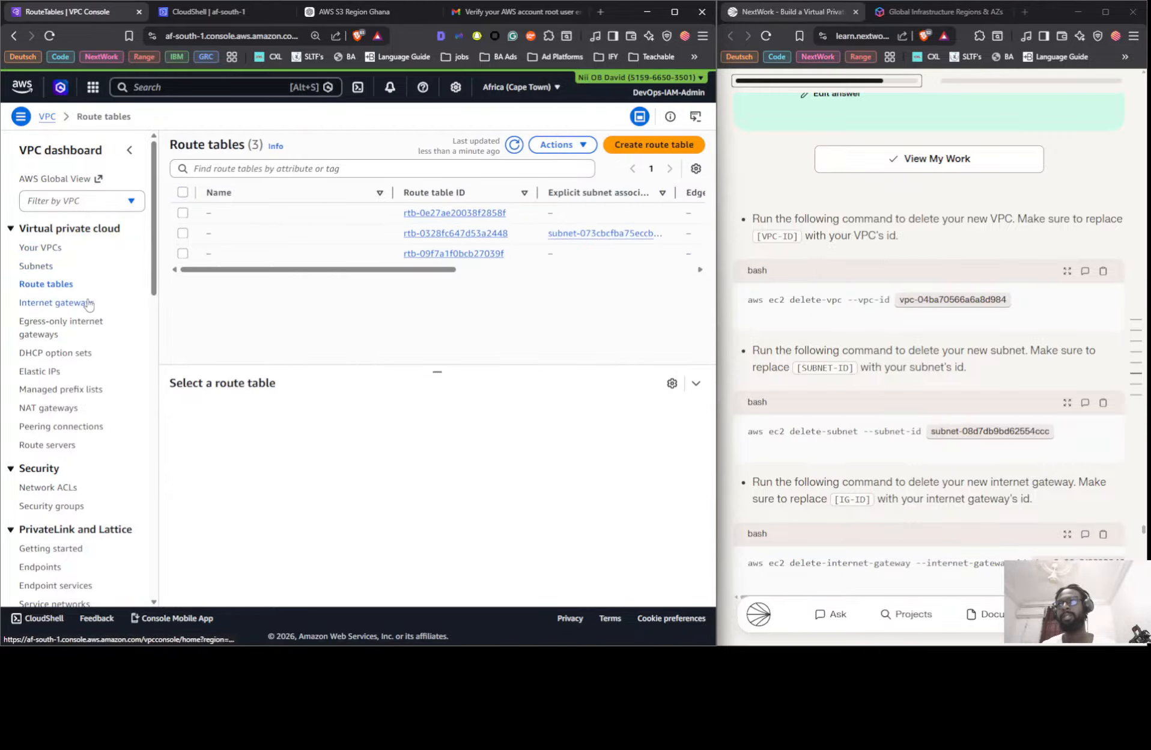
left_click(80, 303)
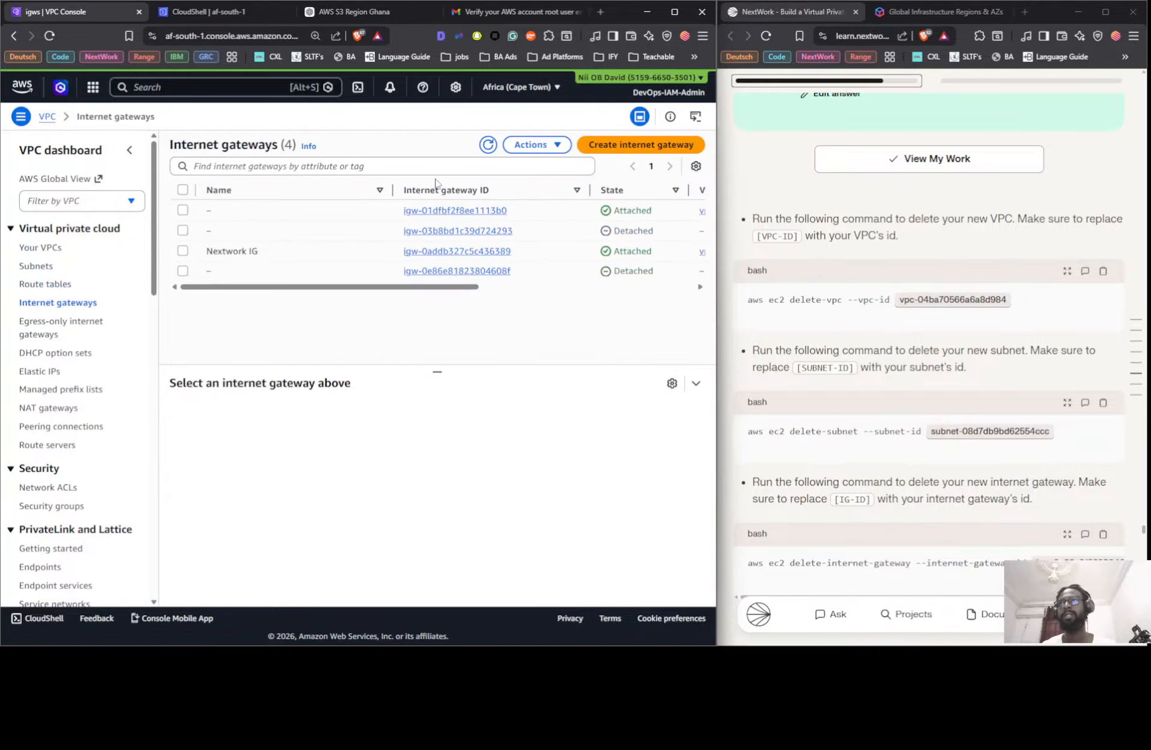
left_click(487, 147)
left_click_drag(325, 289, 218, 271)
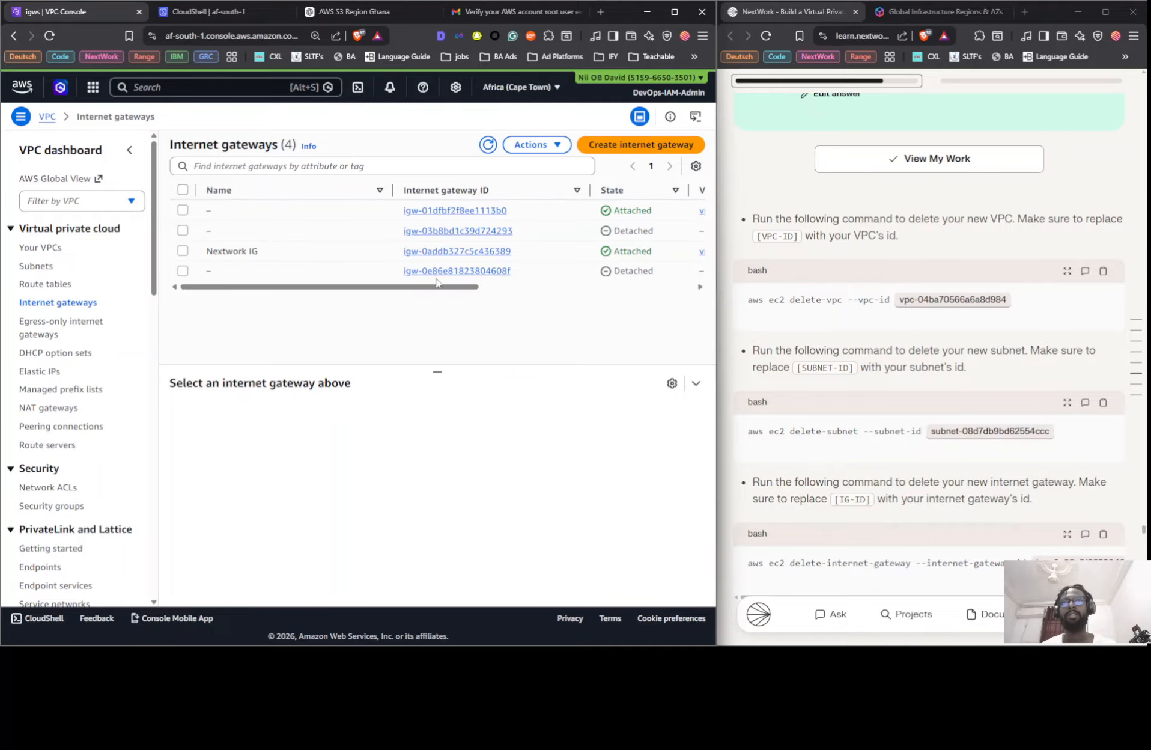
- Switch to CloudShell and change "delete-vpc" in the recalled command to "delete-internet-gateway"
left_click(204, 12)
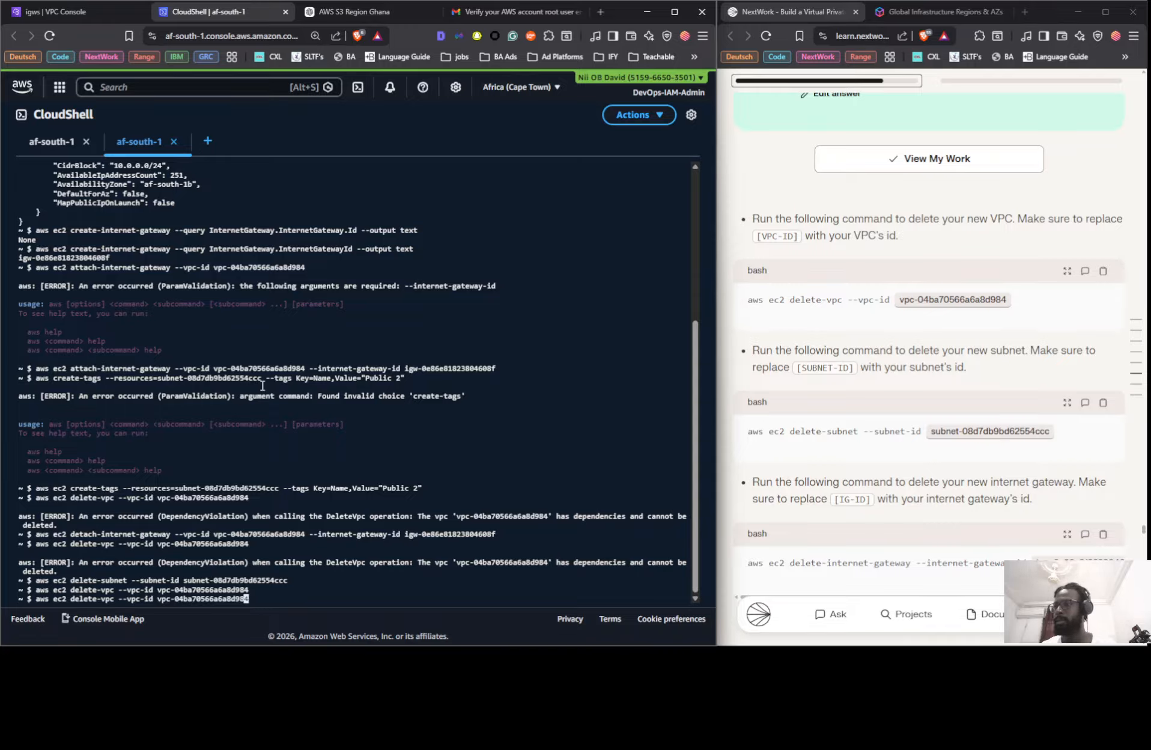
key("Left")
key("Left")
key("Left")
key("Left")
key("Left")
key("Left")
key("Left")
key("Left")
key("Left")
key("Left")
key("Left")
key("Left")
key("Left")
key("Left")
key("Left")
key("Left")
key("Left")
key("Left")
key("Left")
key("Left")
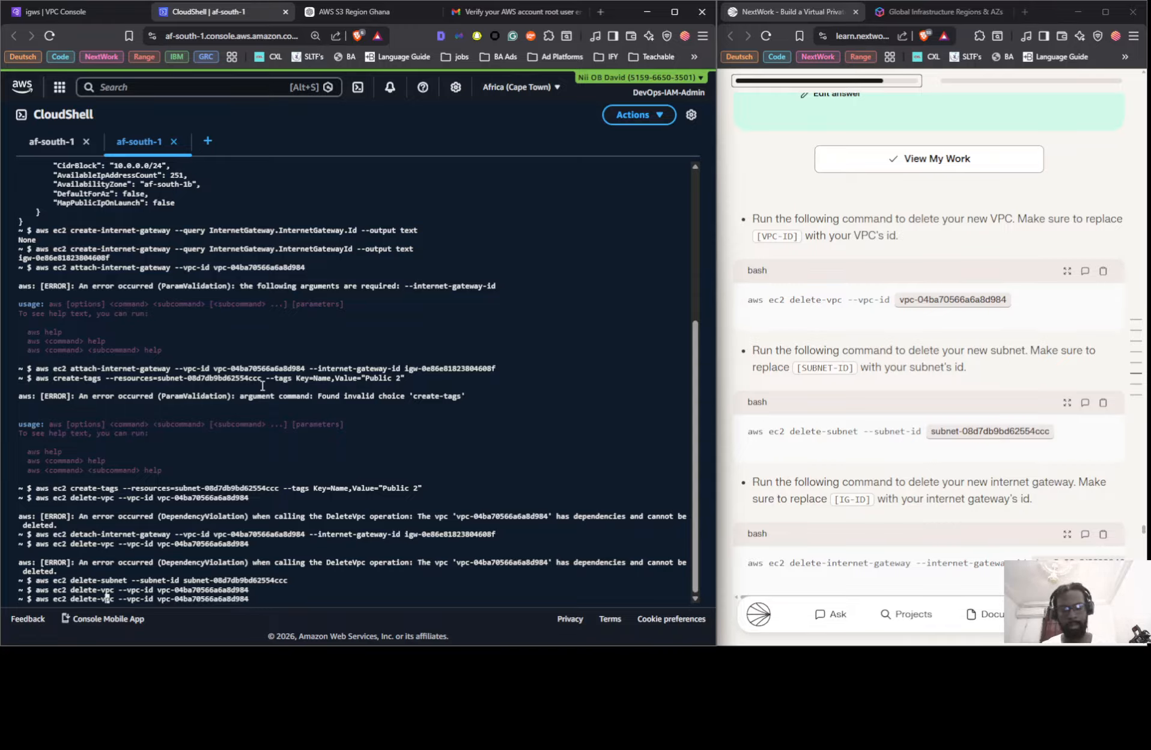
key("Delete")
key("Delete")
key("Delete")
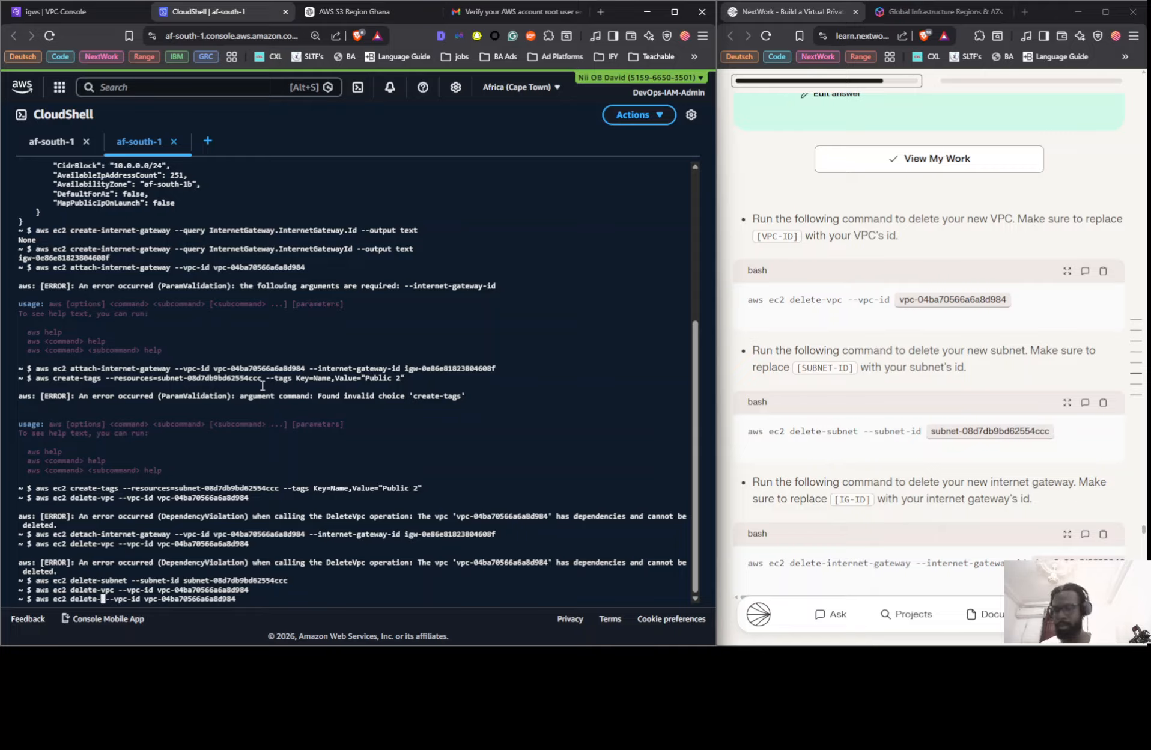
type("inter")
type("net")
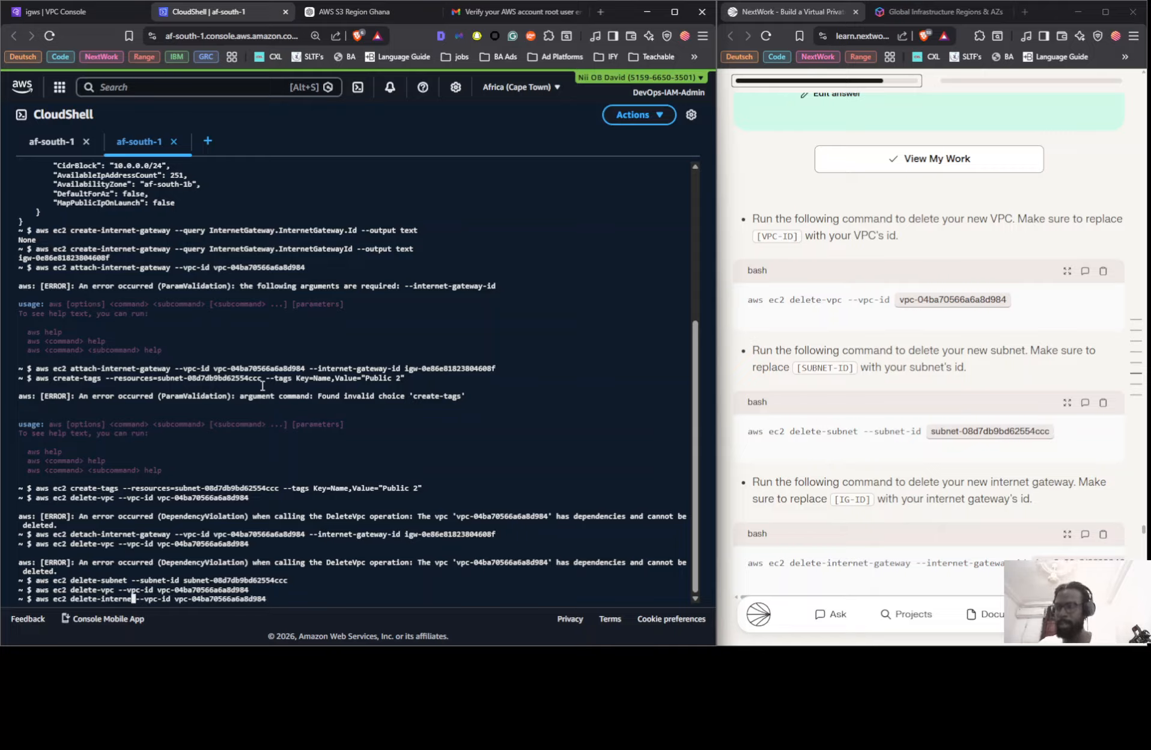
type("-gat")
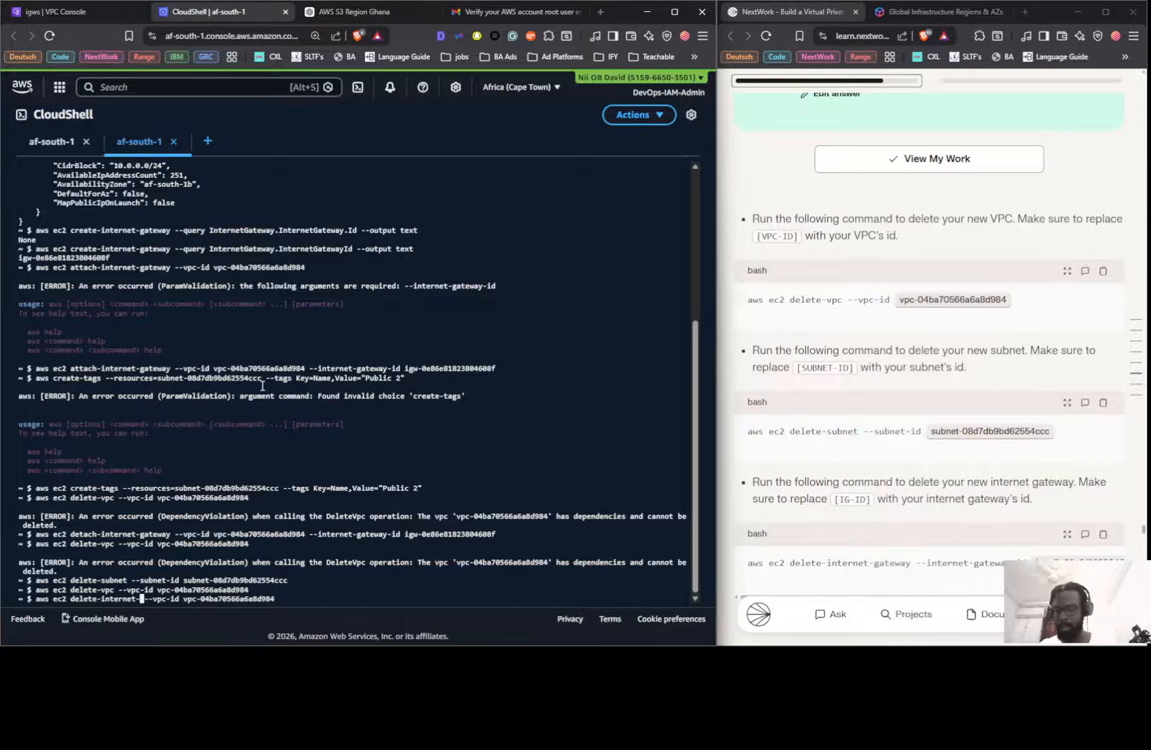
type("eway")
- Change the command's "--vpc-id" option to "--internet-gateway-id", matching the syntax in the project guide
key("Right")
key("Right")
key("Delete")
key("Delete")
key("Delete")
key("Delete")
type("internet")
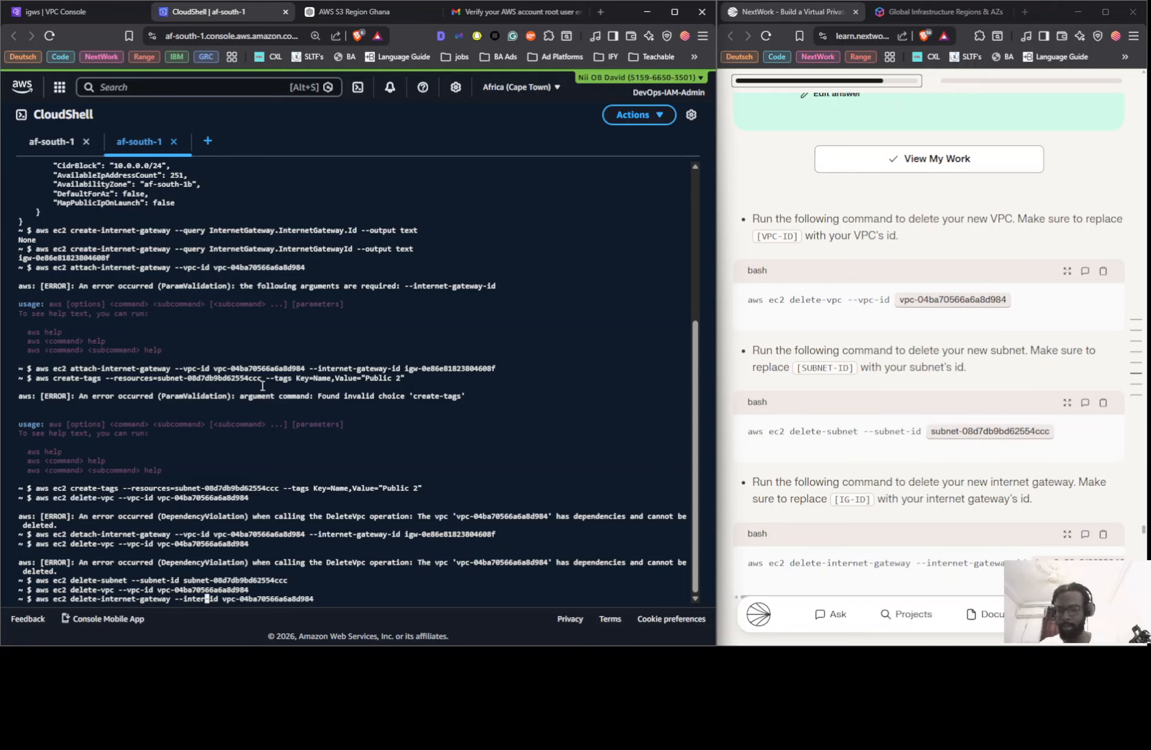
type("gat")
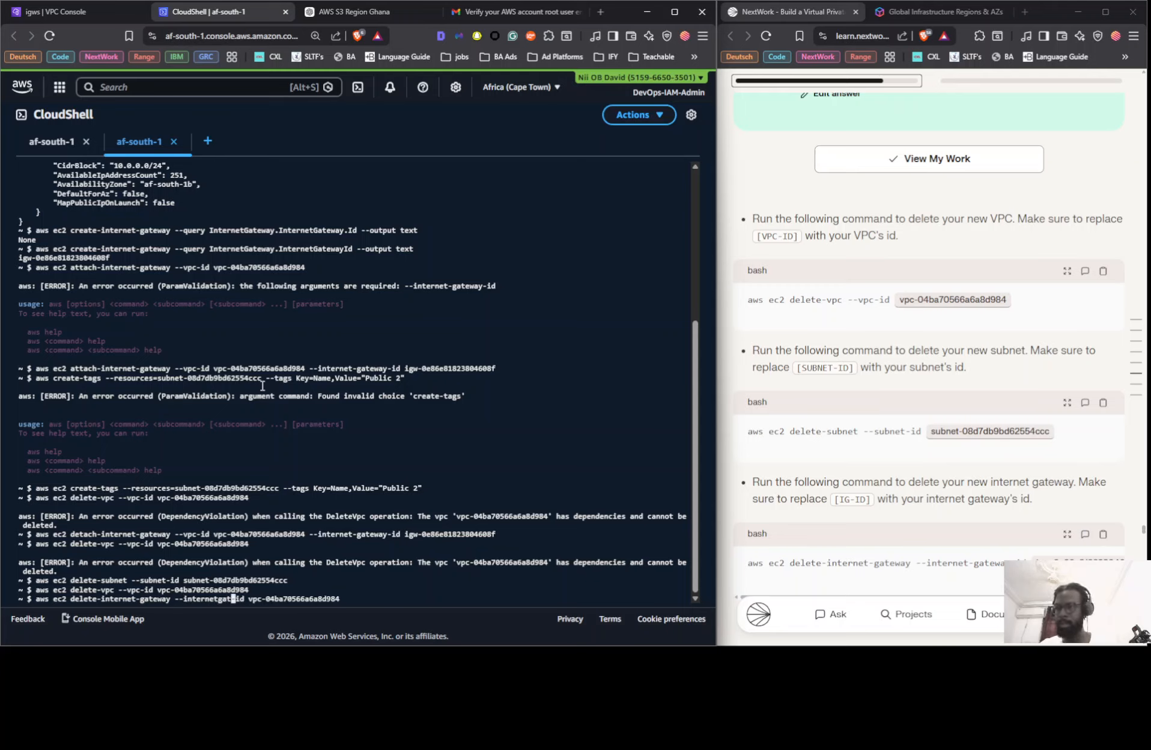
type("eway")
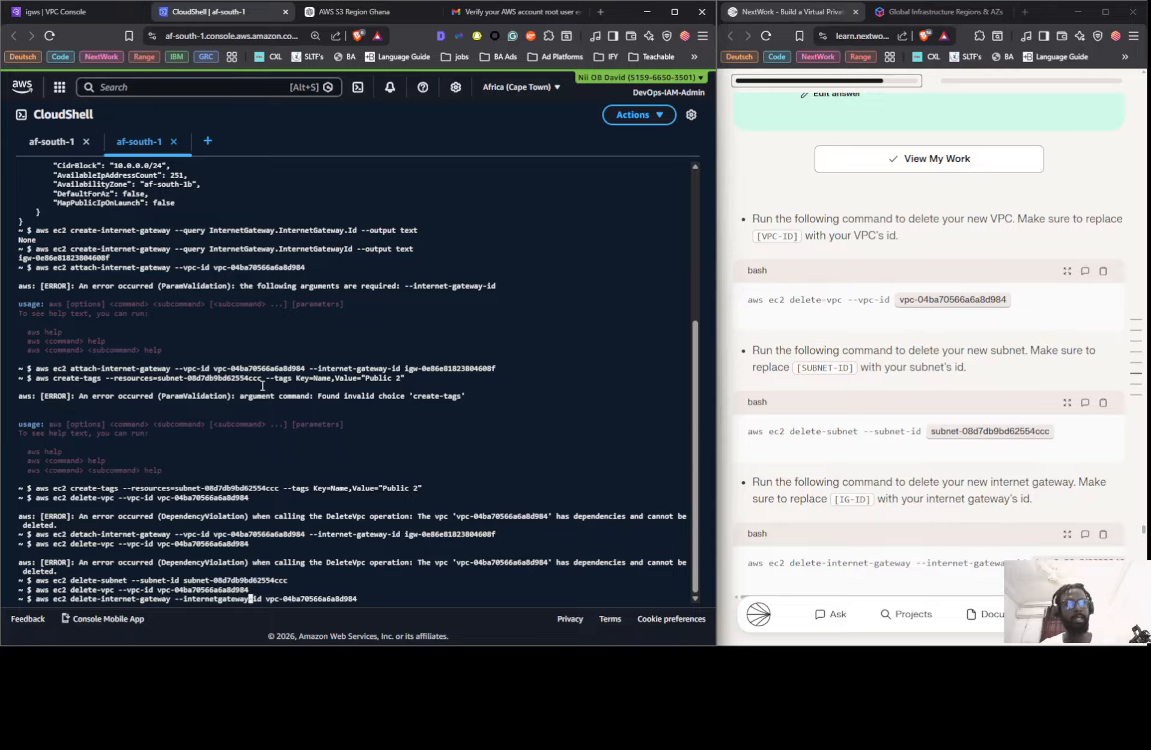
scroll(877, 482, "down", 2)
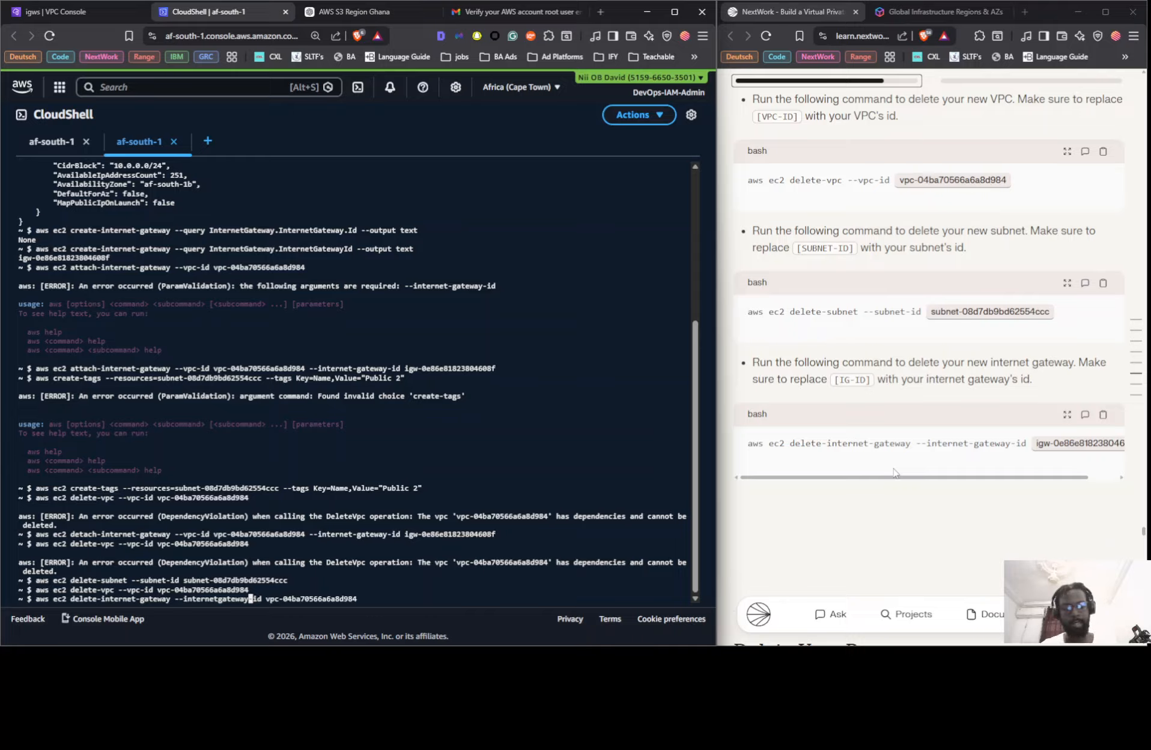
key("Left")
key("Left")
key("Left")
key("Left")
key("Left")
key("Left")
key("Left")
key("Left")
key("Left")
key("Left")
key("Left")
key("Right")
key("Right")
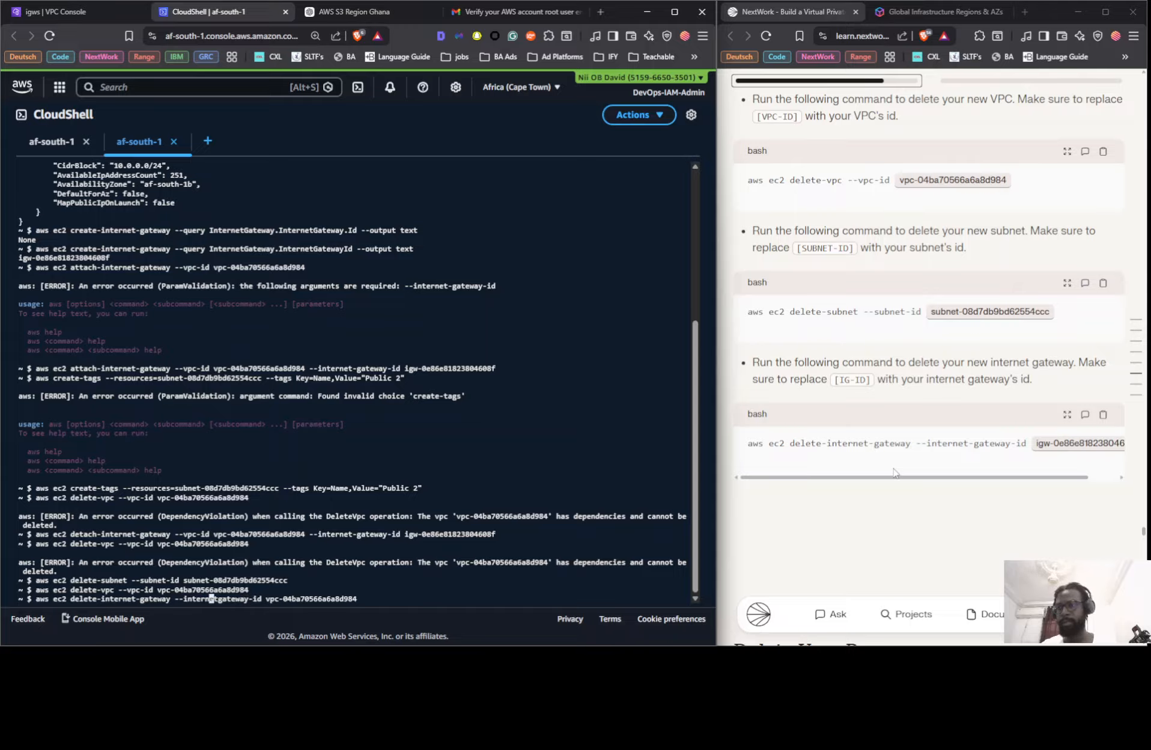
key("Right")
type("-")
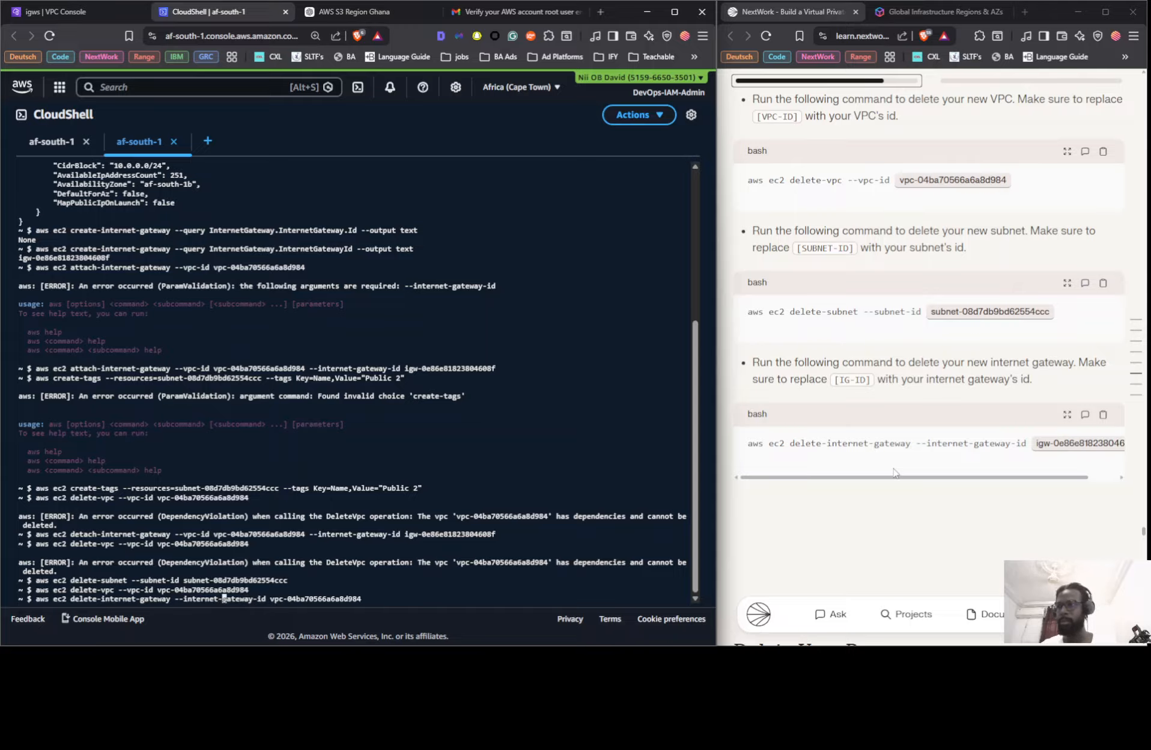
key("Right")
key("Right")
key("Right")
key("Right")
key("Right")
key("Right")
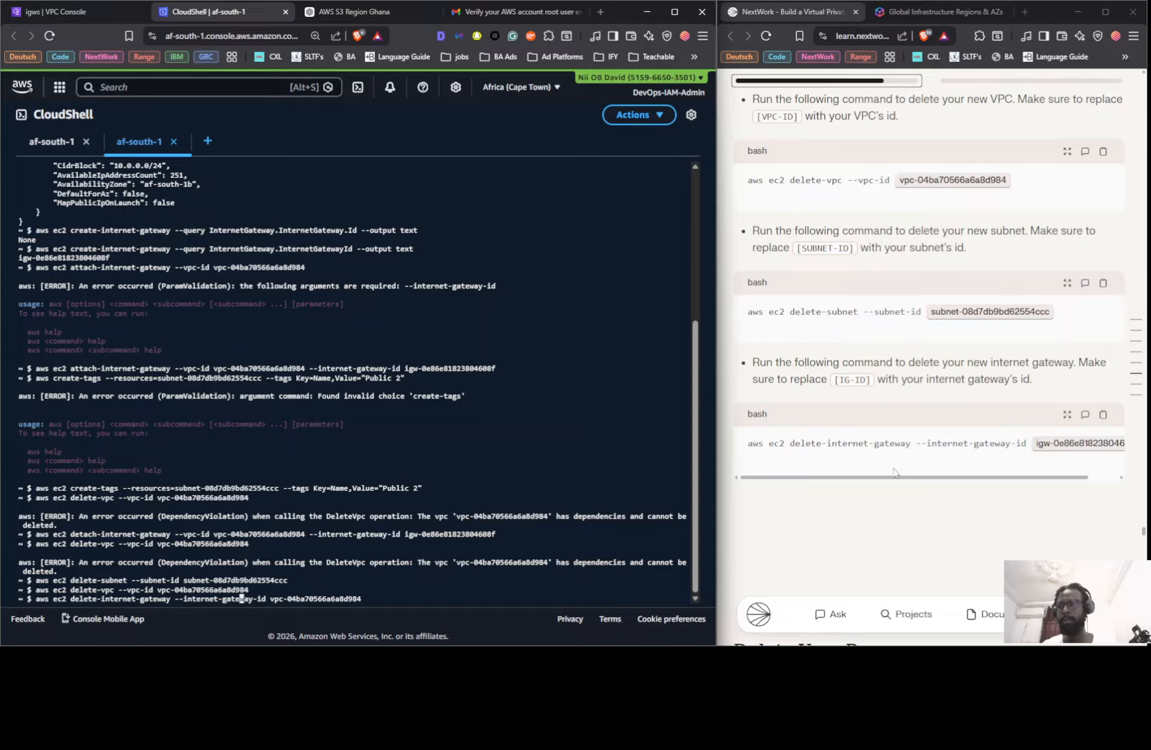
key("Right")
key("Right")
key("Right")
key("Right")
key("Right")
key("Right")
key("Right")
key("Right")
key("Right")
key("Right")
key("Right")
key("Right")
key("Right")
key("Right")
key("Right")
key("Right")
key("Right")
key("Right")
key("Right")
key("Right")
key("BackSpace")
key("BackSpace")
key("BackSpace")
key("BackSpace")
key("BackSpace")
key("BackSpace")
key("BackSpace")
key("BackSpace")
key("BackSpace")
key("BackSpace")
key("BackSpace")
key("BackSpace")
key("BackSpace")
key("BackSpace")
key("BackSpace")
key("BackSpace")
key("BackSpace")
key("BackSpace")
key("BackSpace")
key("BackSpace")
left_click_drag(496, 534, 405, 534)
key("ctrl+c")
key("ctrl+v")
key("Return")
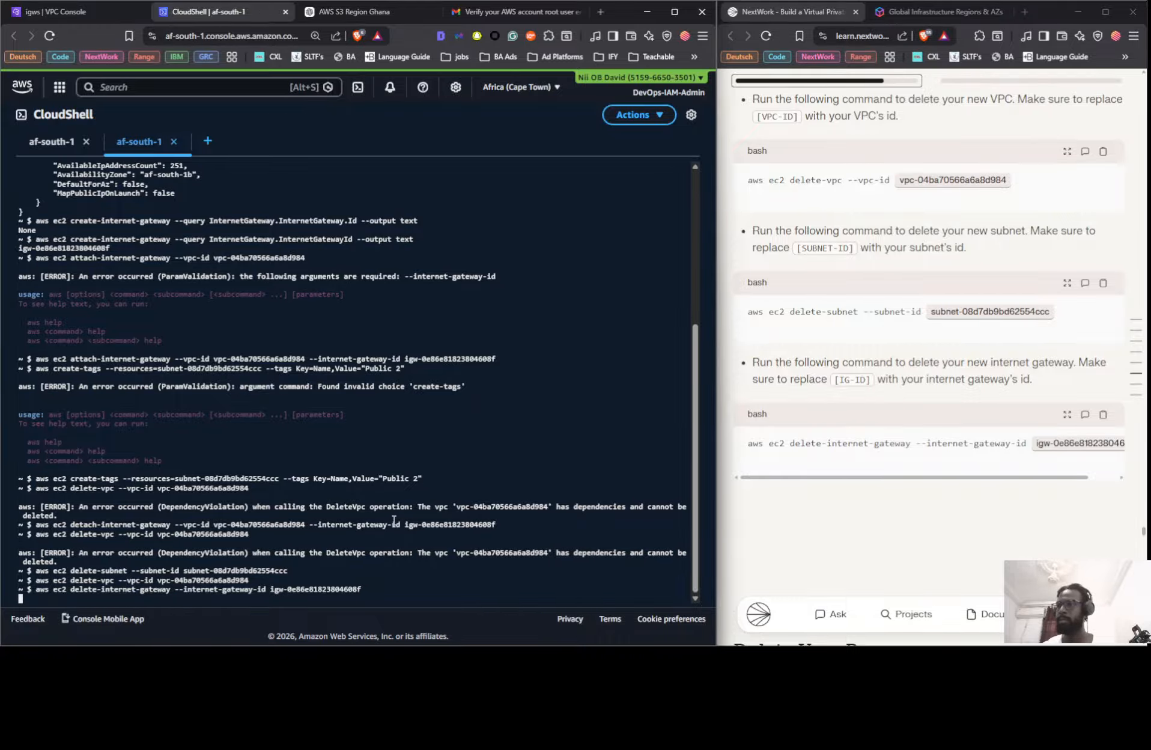
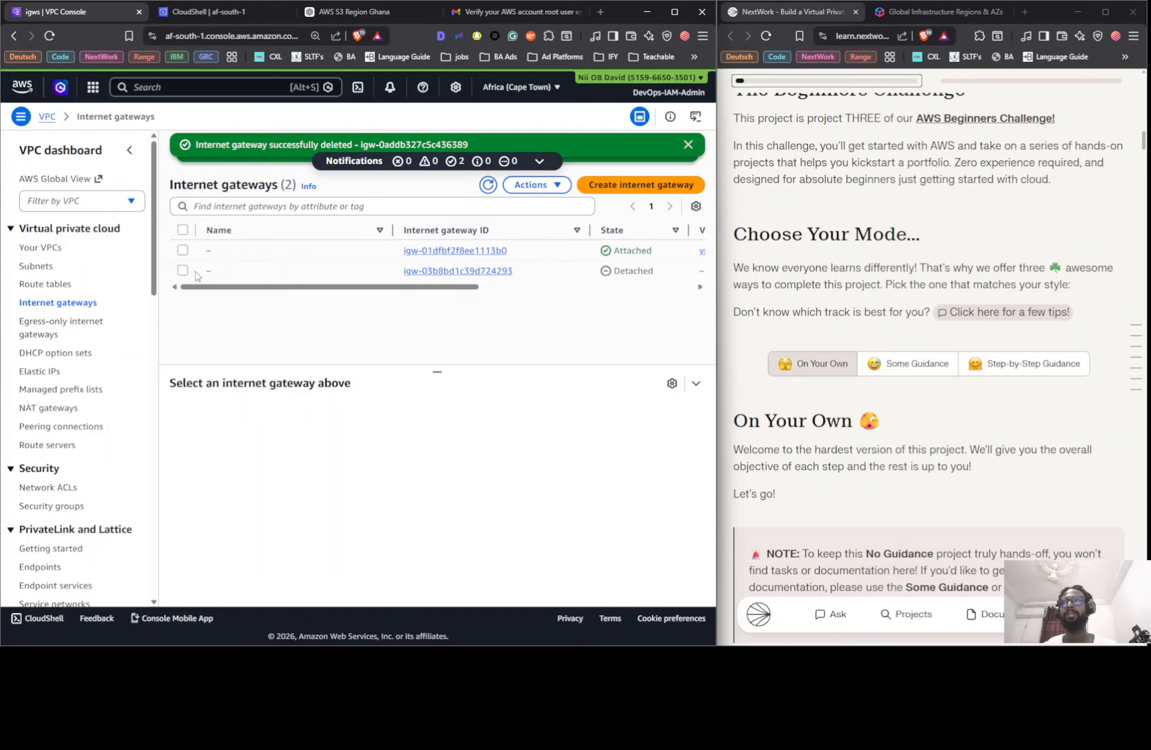
left_click(182, 270)
left_click(533, 185)
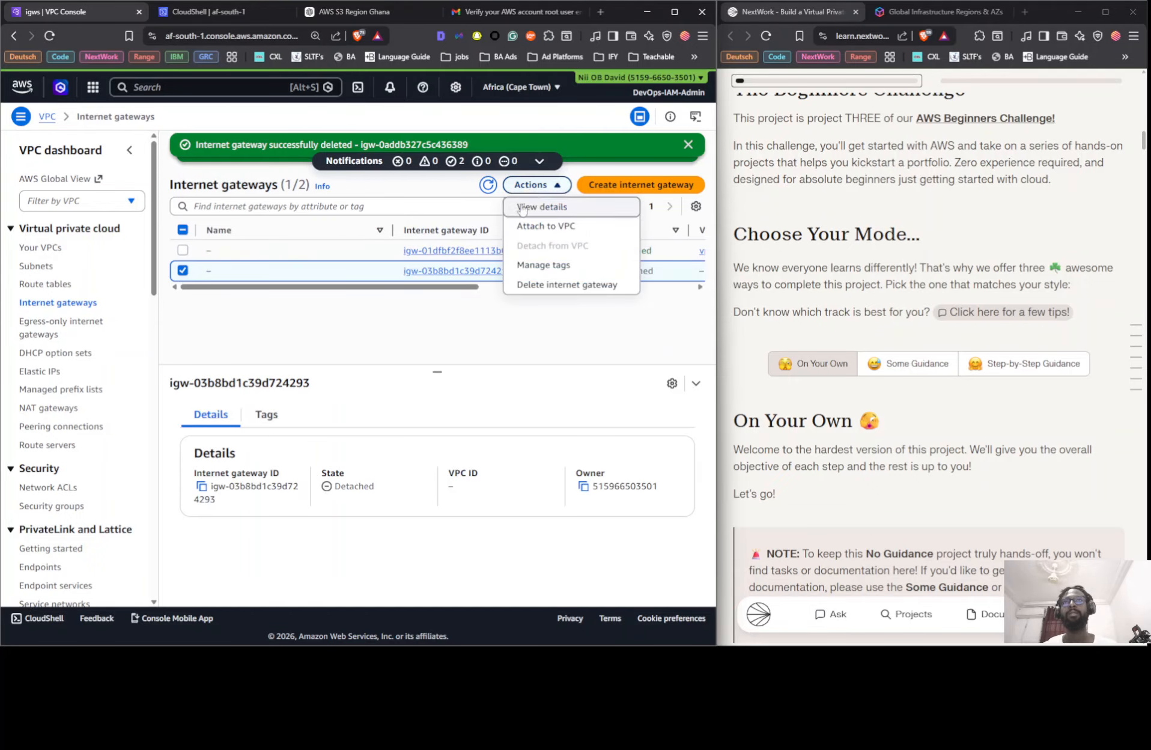
left_click(532, 284)
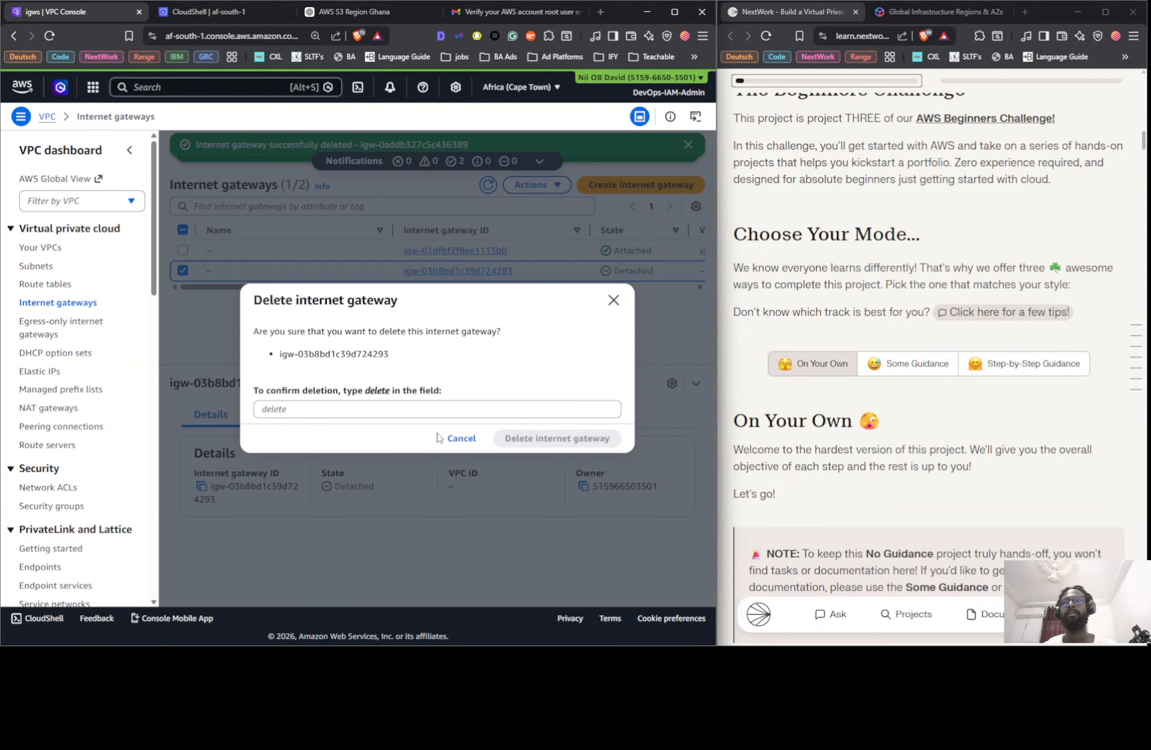
left_click(460, 438)
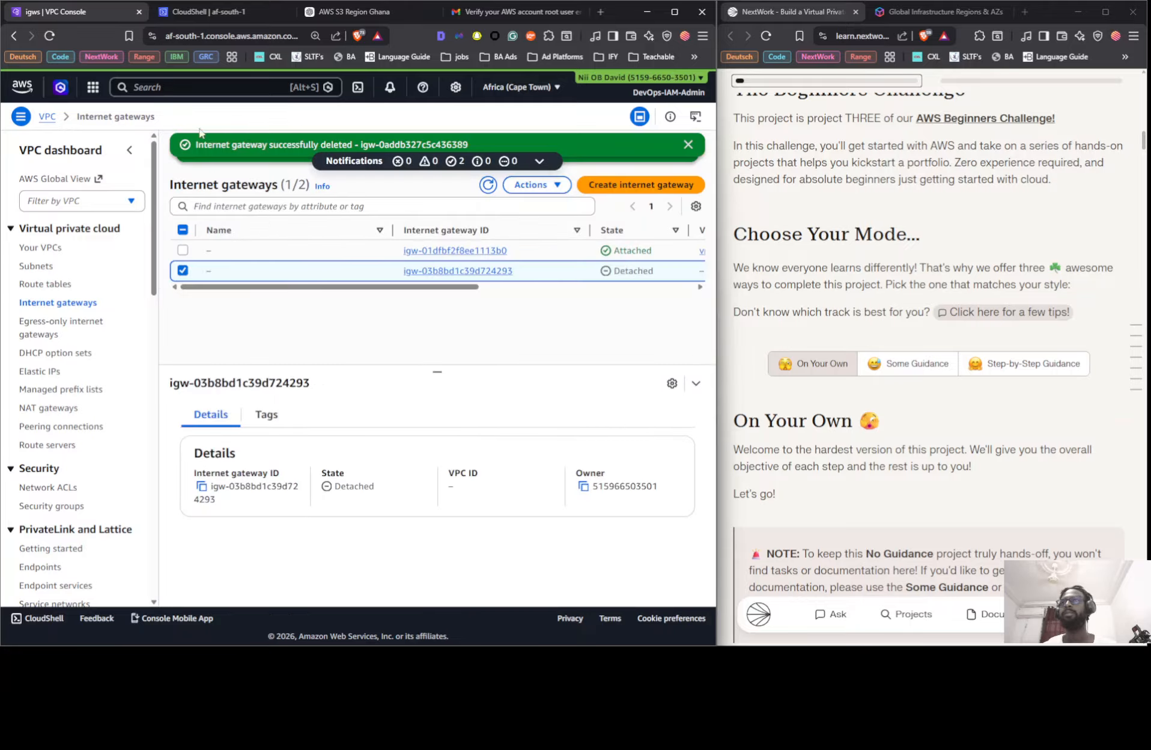
left_click(50, 36)
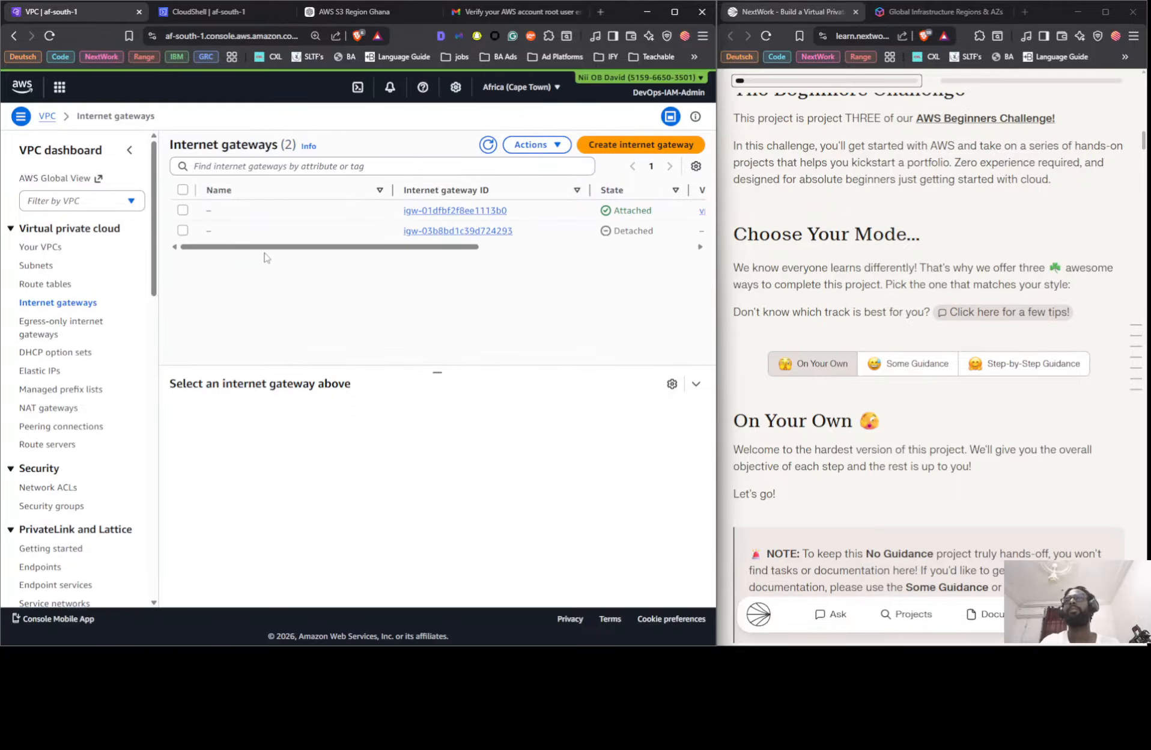
- Delete the detached internet gateway igw-03b8bd1c39d724293, confirming with "delete"
left_click(171, 234)
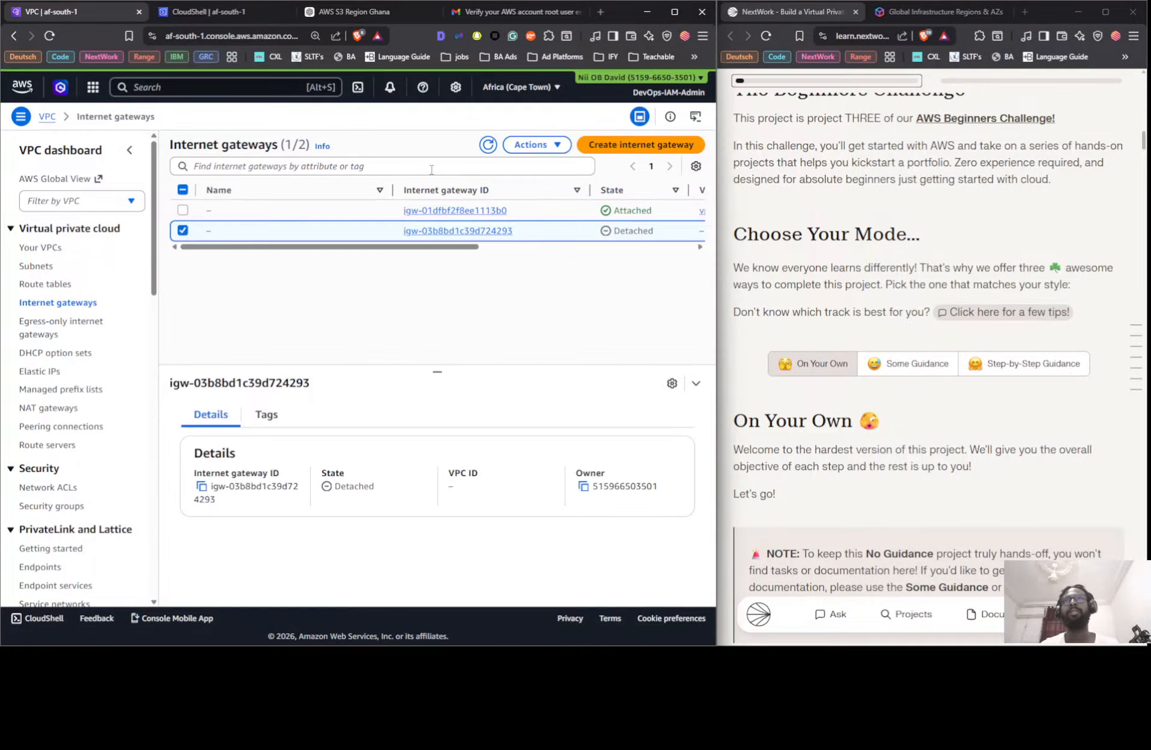
left_click(530, 145)
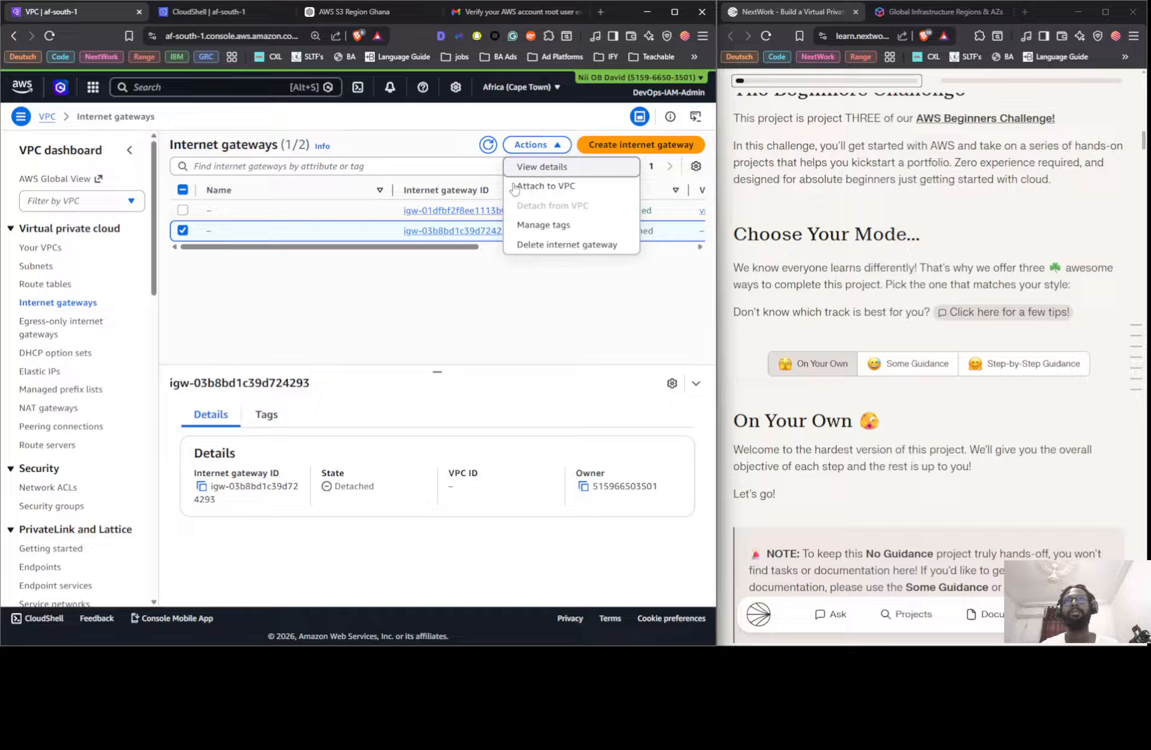
left_click(545, 253)
triple_click(376, 396)
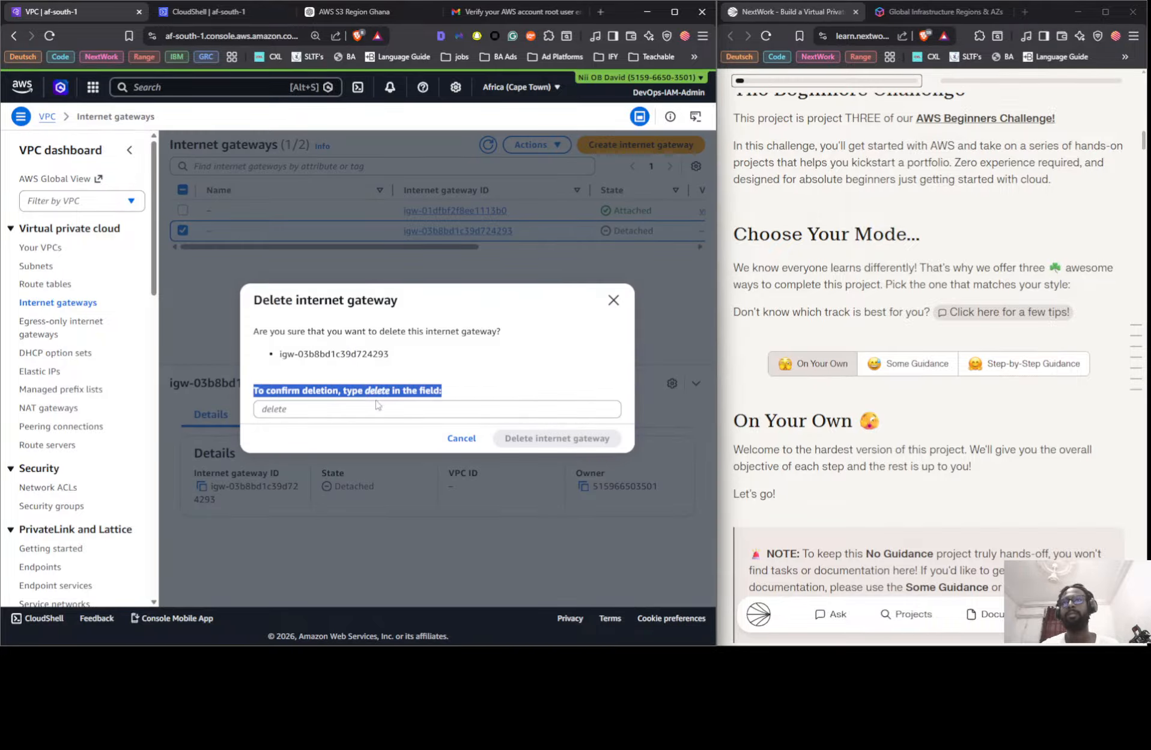
triple_click(378, 394)
double_click(382, 392)
left_click_drag(382, 392, 384, 409)
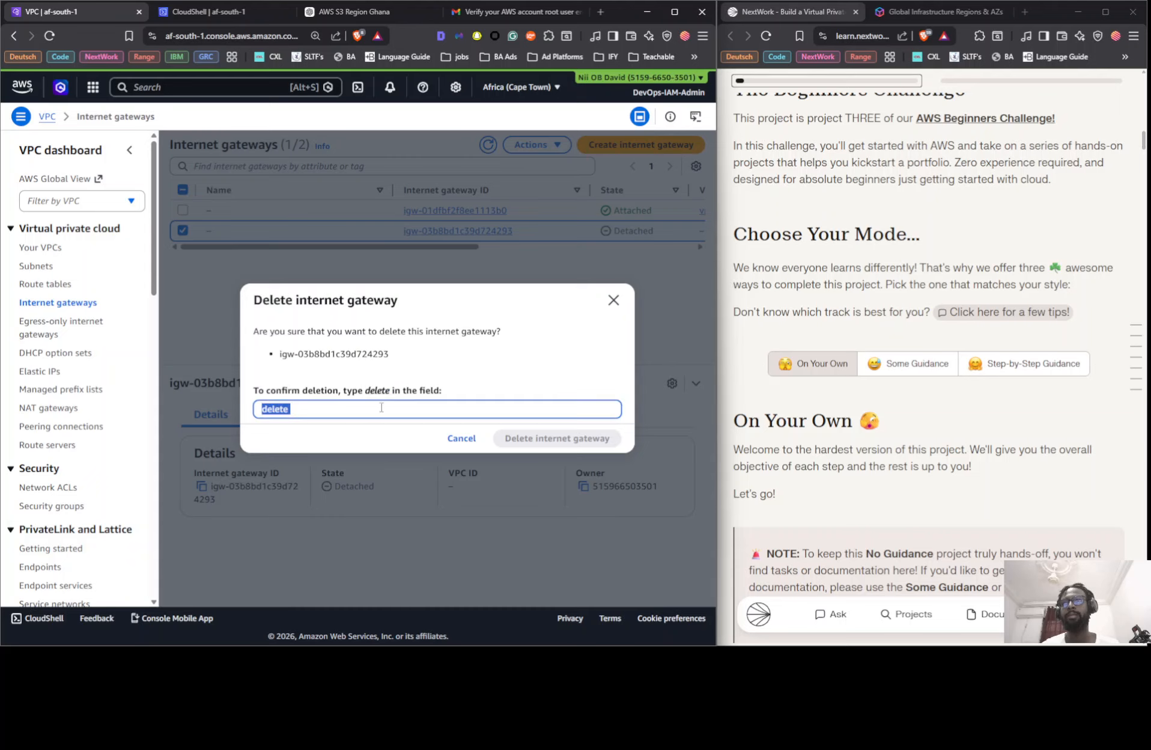
left_click(385, 408)
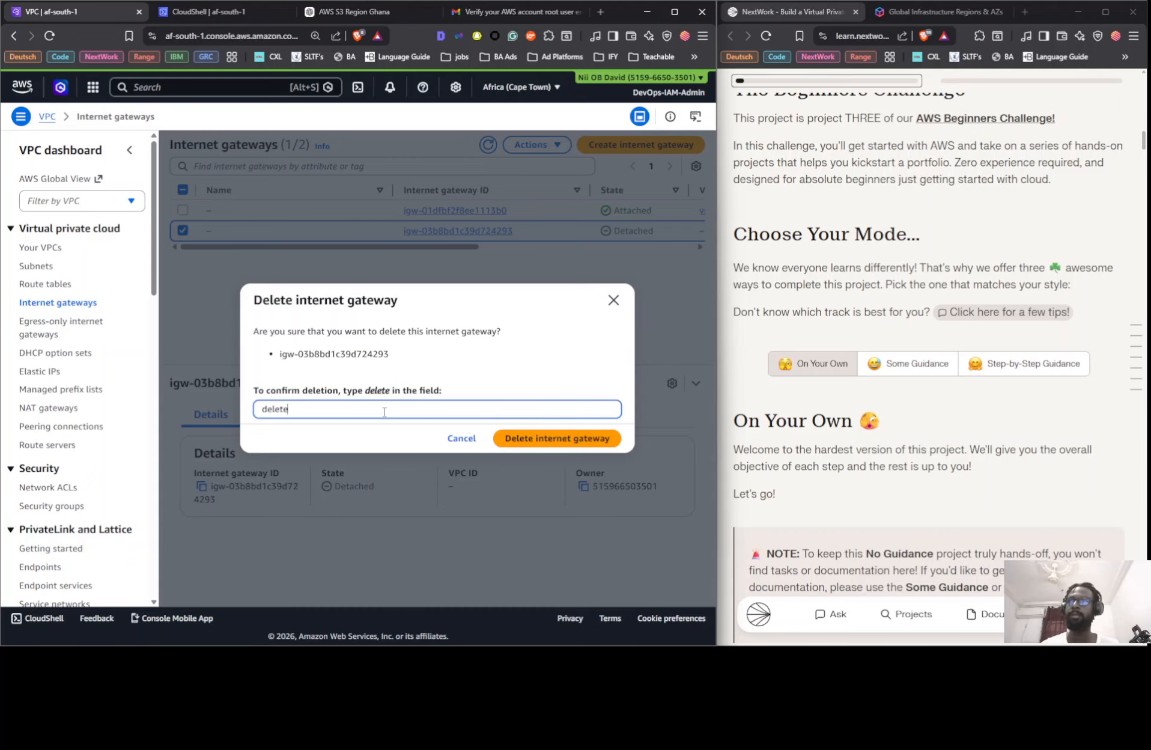
left_click(494, 439)
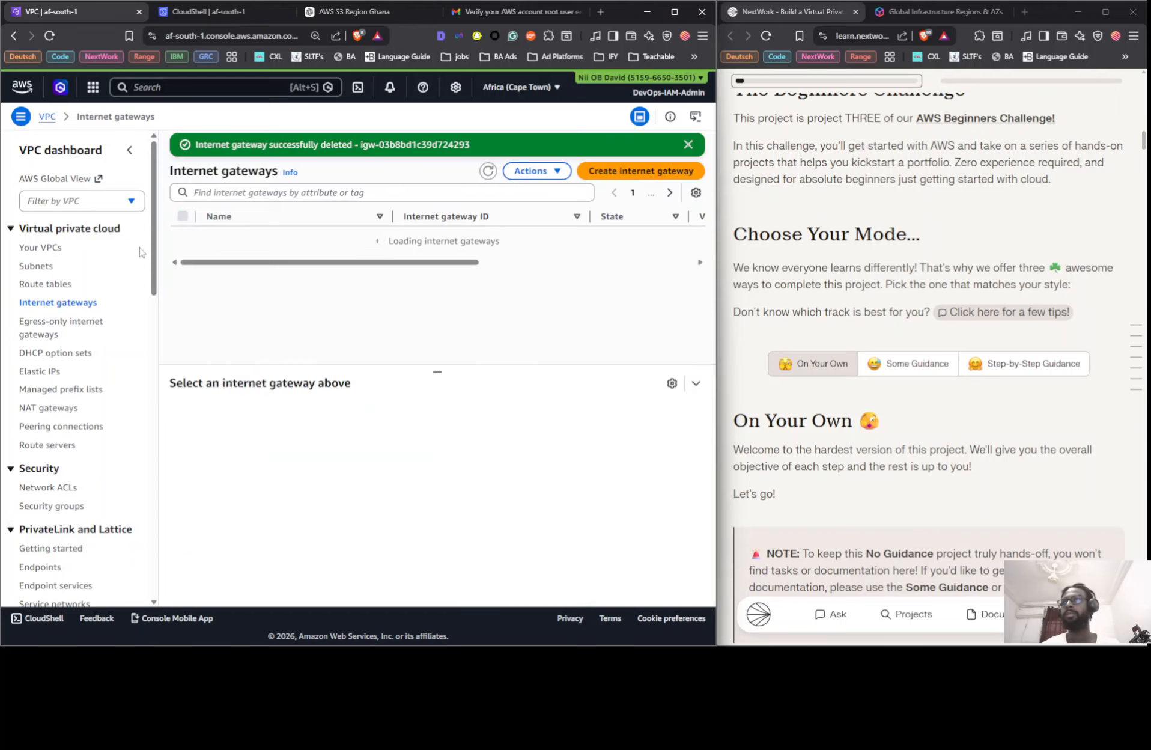
- Review the remaining route tables and open the subnets list
left_click(48, 284)
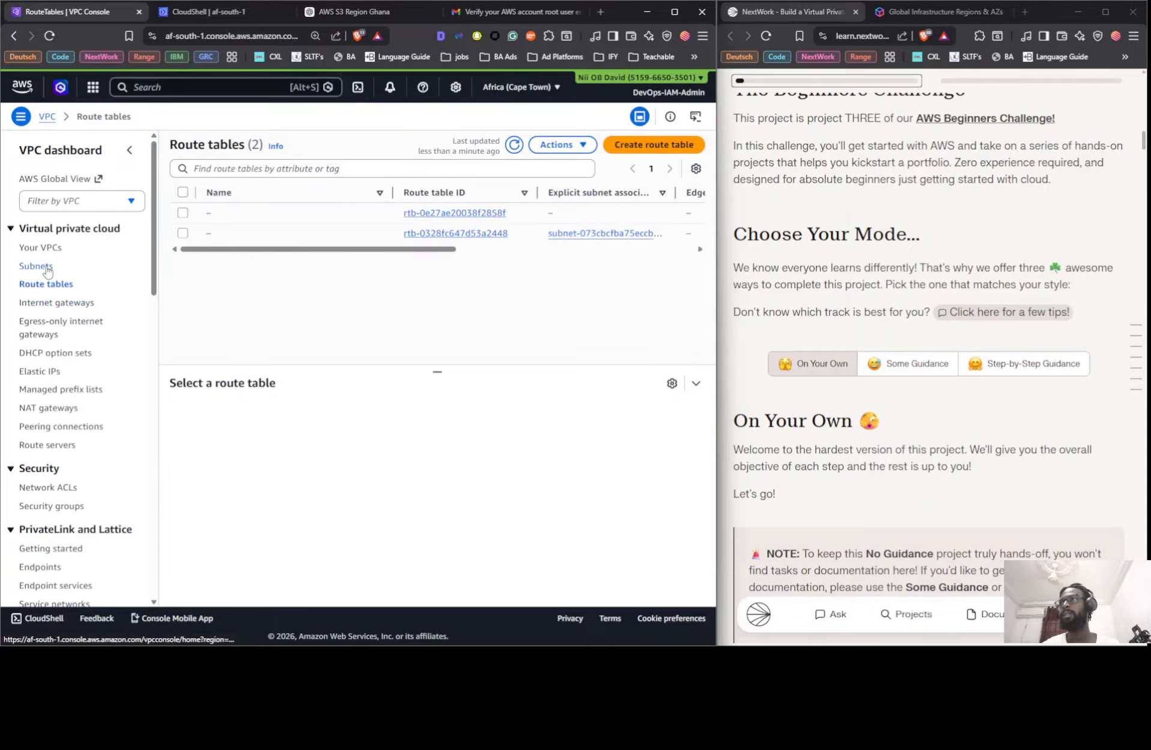
left_click_drag(319, 249, 252, 251)
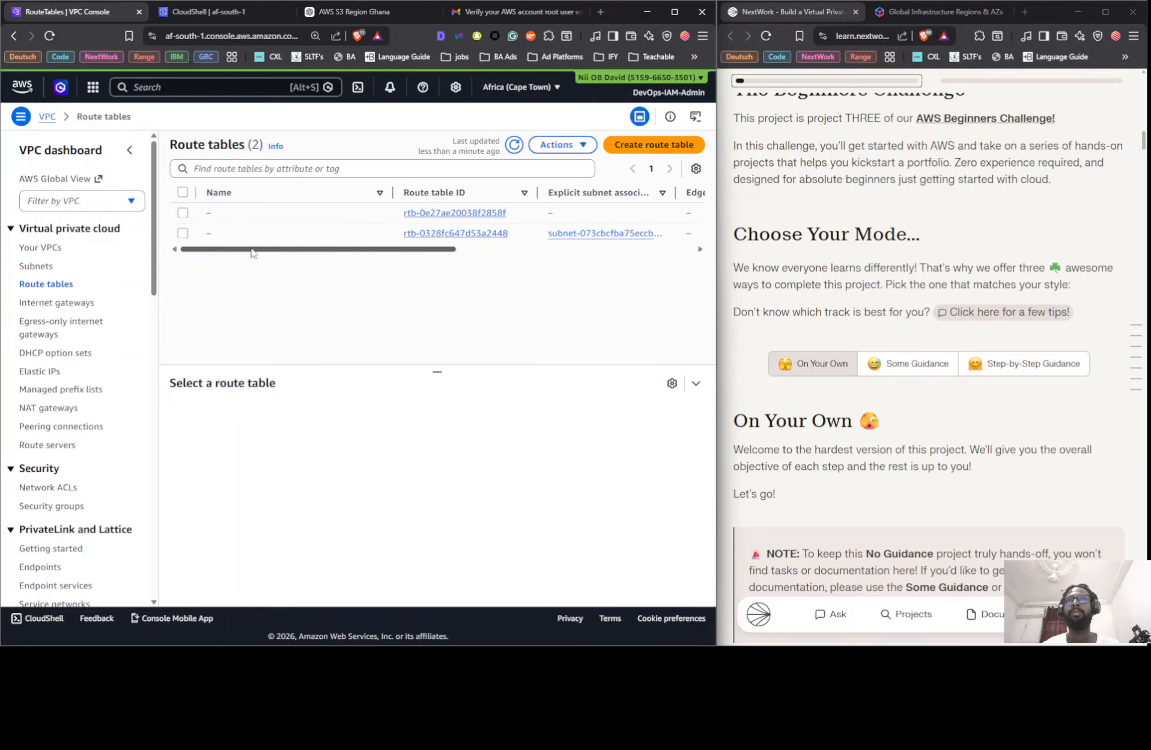
left_click(35, 266)
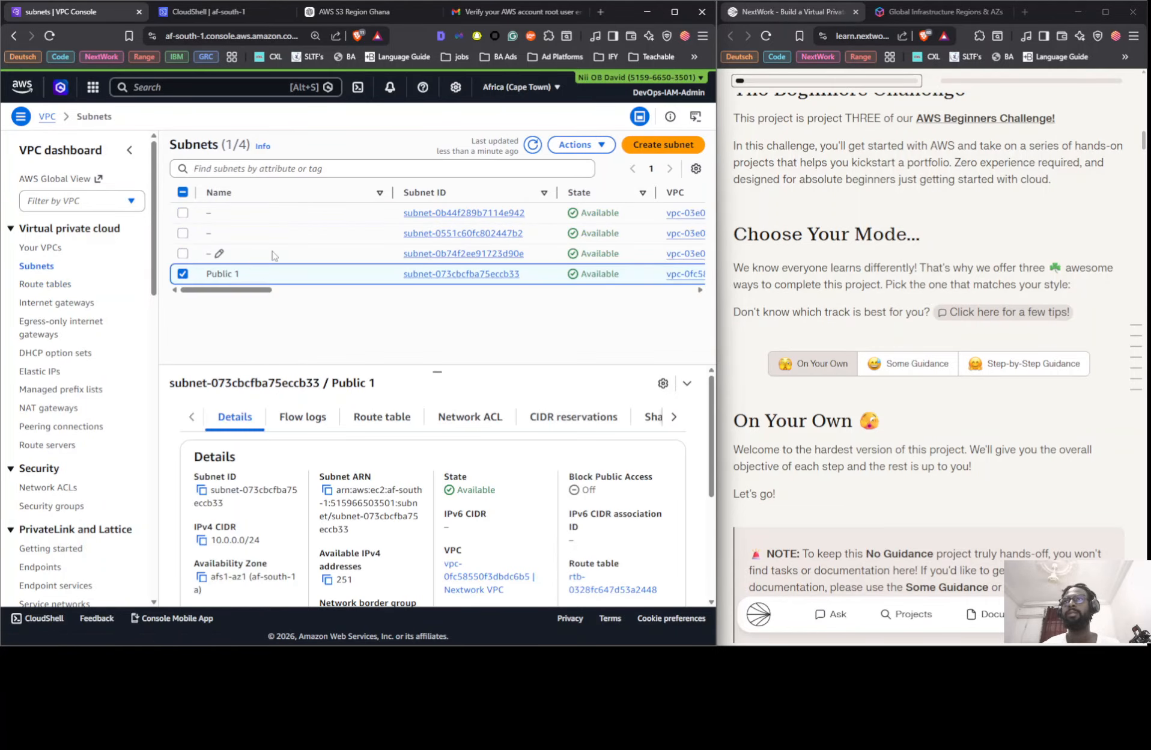
left_click(575, 144)
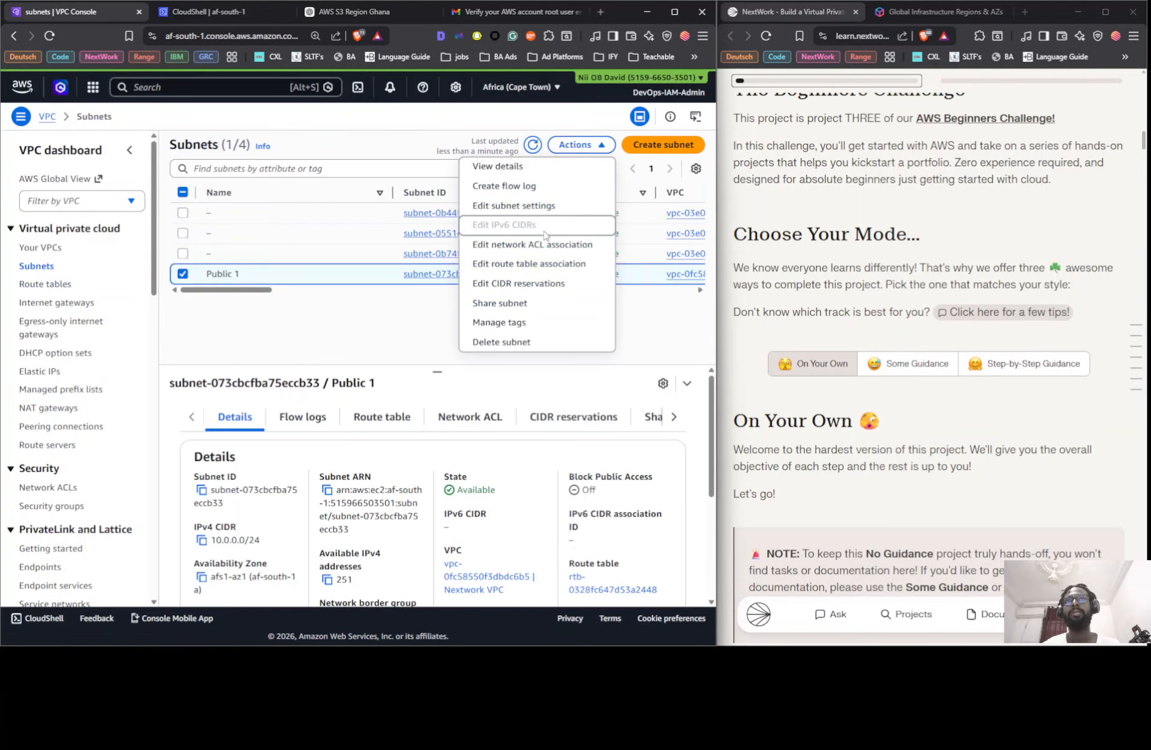
left_click(492, 334)
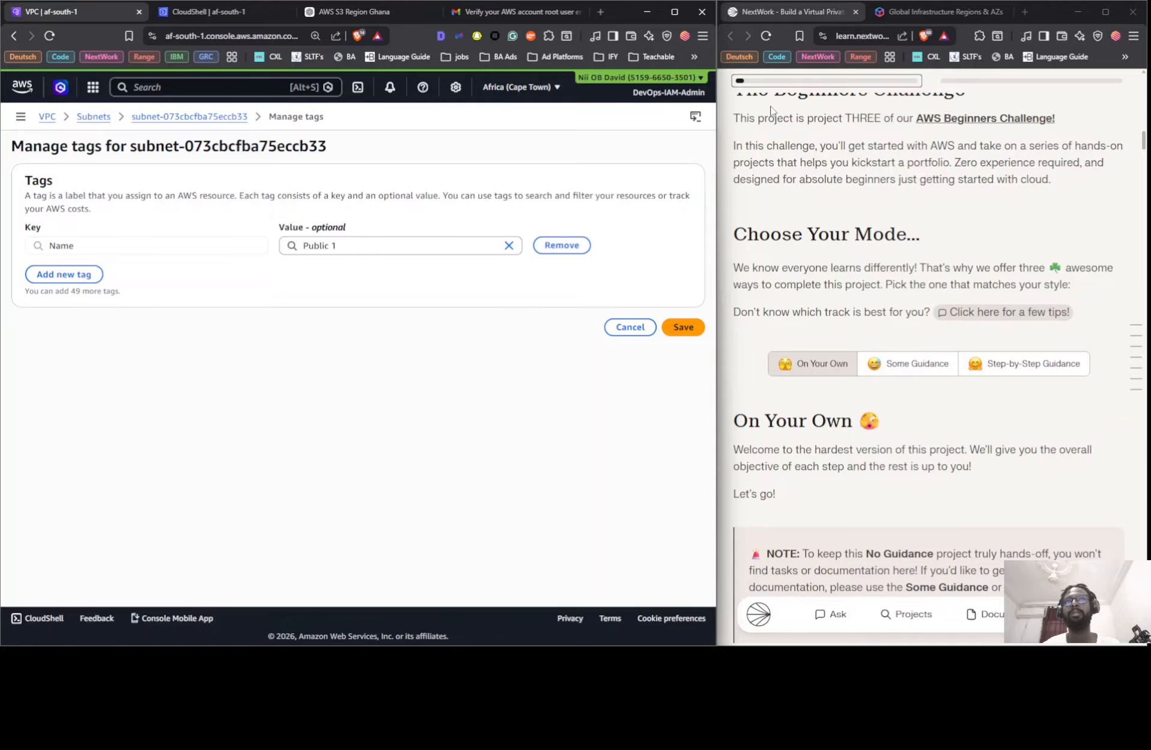
left_click(625, 326)
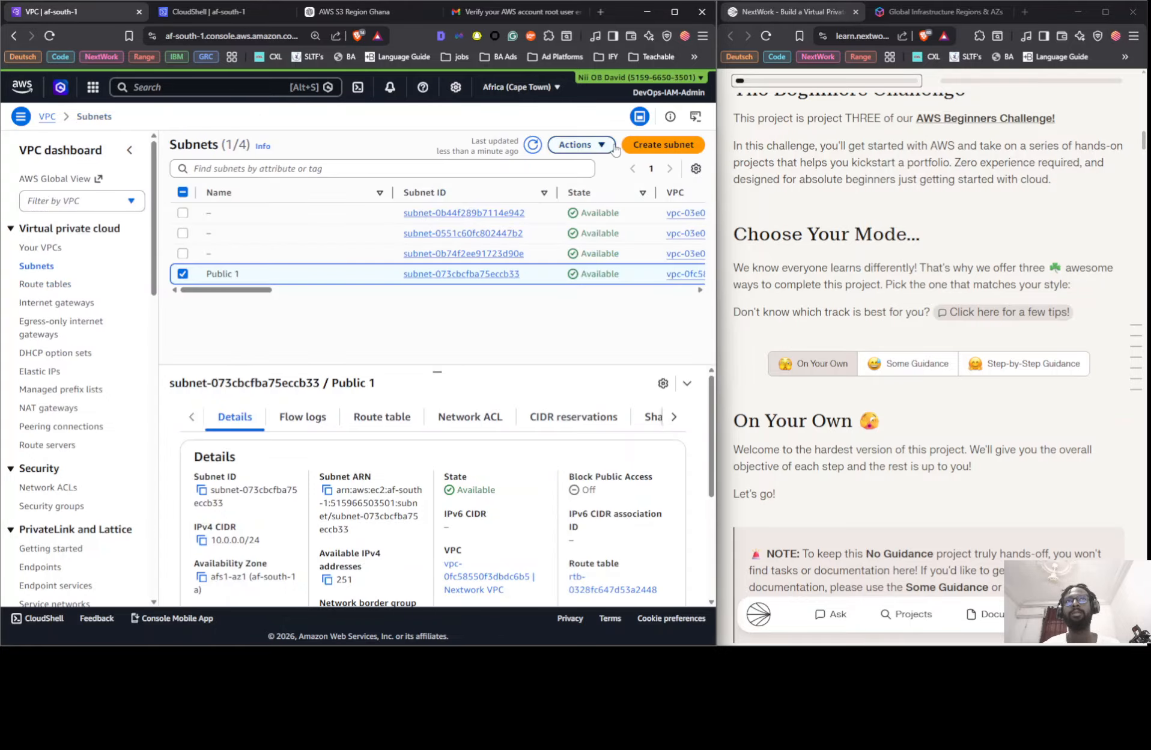
- Delete the Public 1 subnet, confirming with "delete", and look through the remaining subnets' columns
left_click(608, 146)
left_click(528, 342)
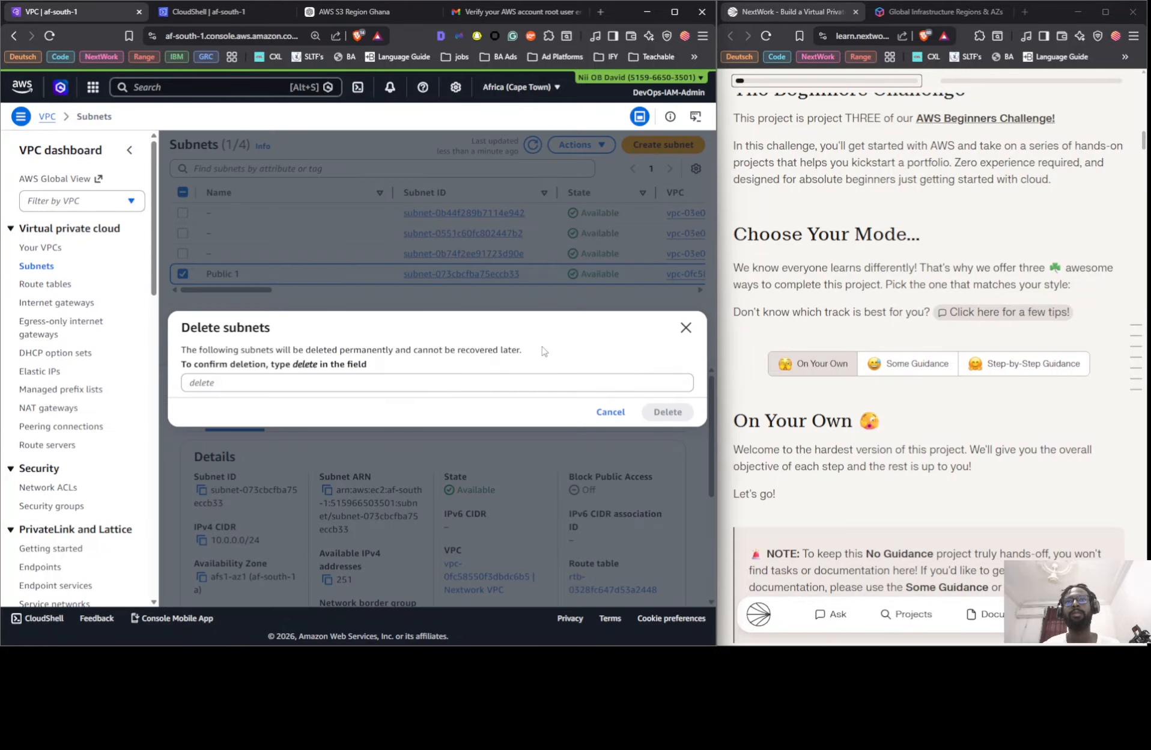
double_click(309, 366)
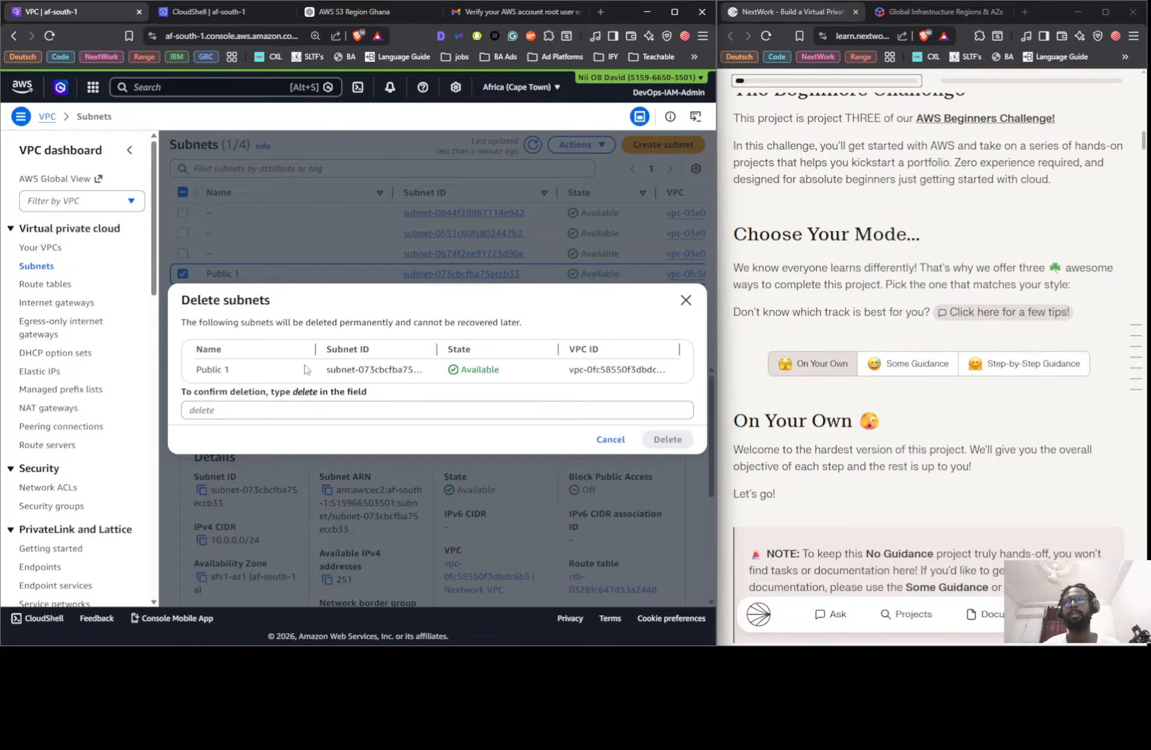
double_click(306, 391)
left_click_drag(307, 391, 300, 412)
left_click(300, 411)
left_click(668, 439)
scroll(603, 321, "left", 5)
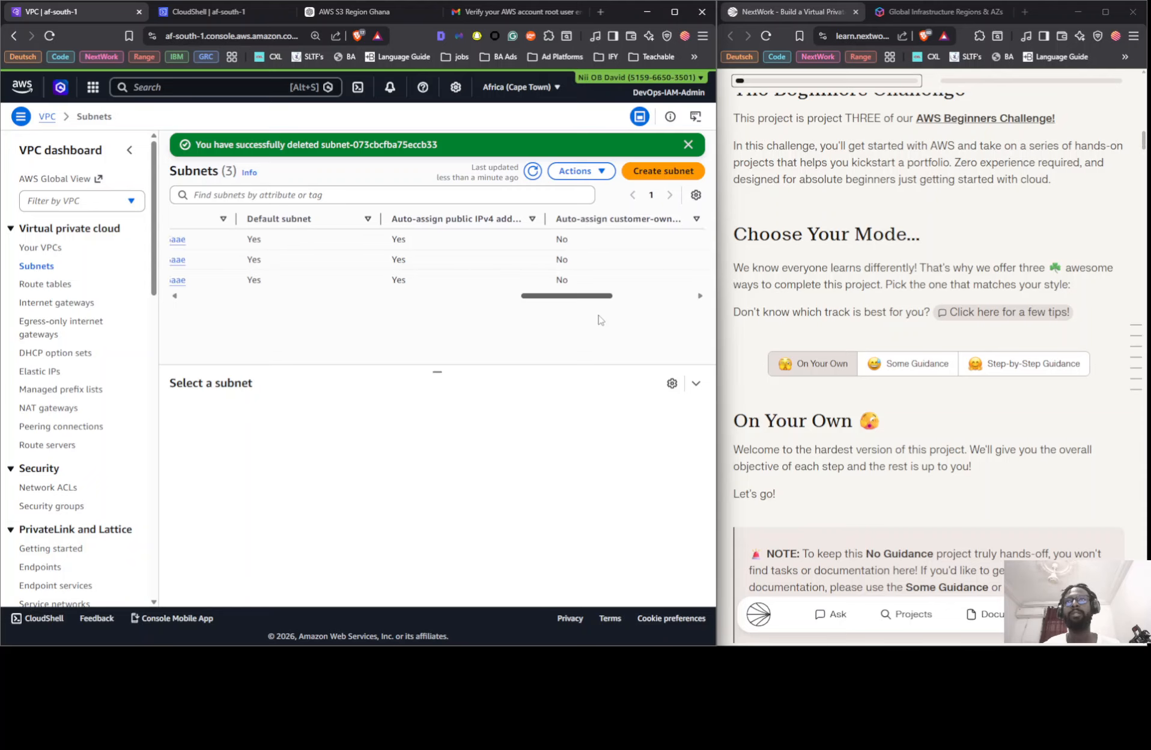
scroll(557, 317, "right", 5)
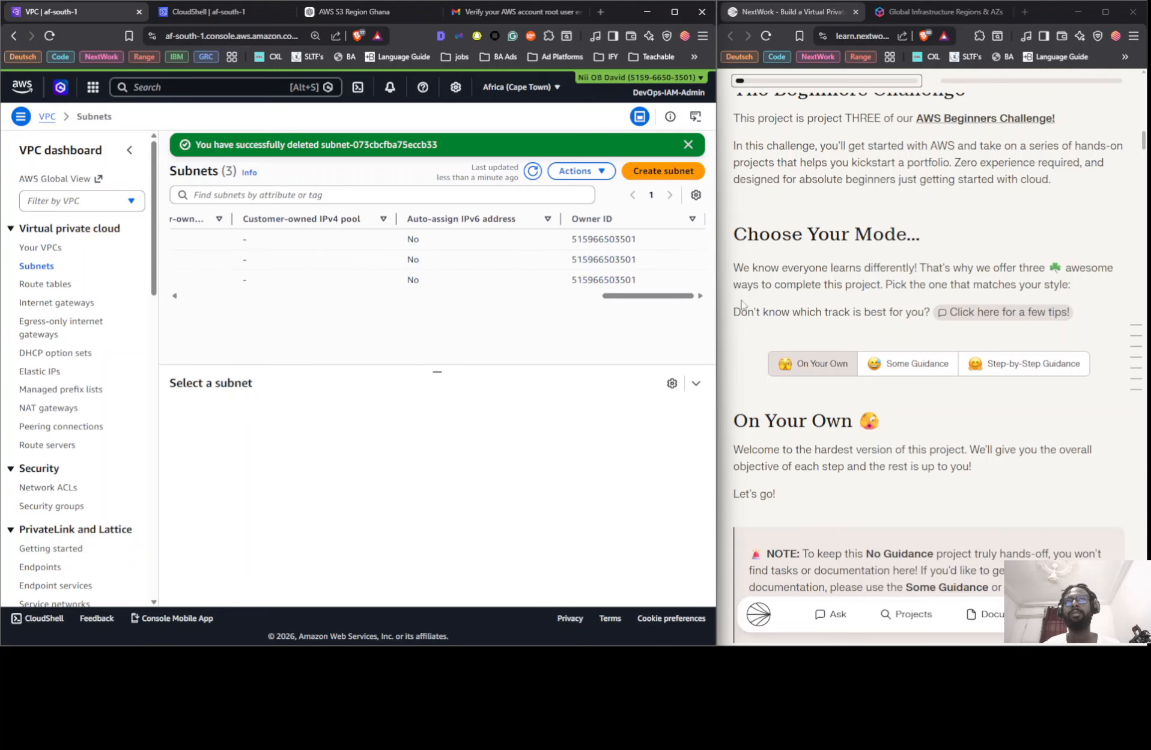
left_click_drag(649, 295, 227, 254)
- Try to delete the route table rtb-0328fc647d53a2448 that belongs to Nextwork VPC
left_click(45, 285)
left_click(182, 234)
left_click(563, 145)
left_click(539, 299)
left_click(610, 444)
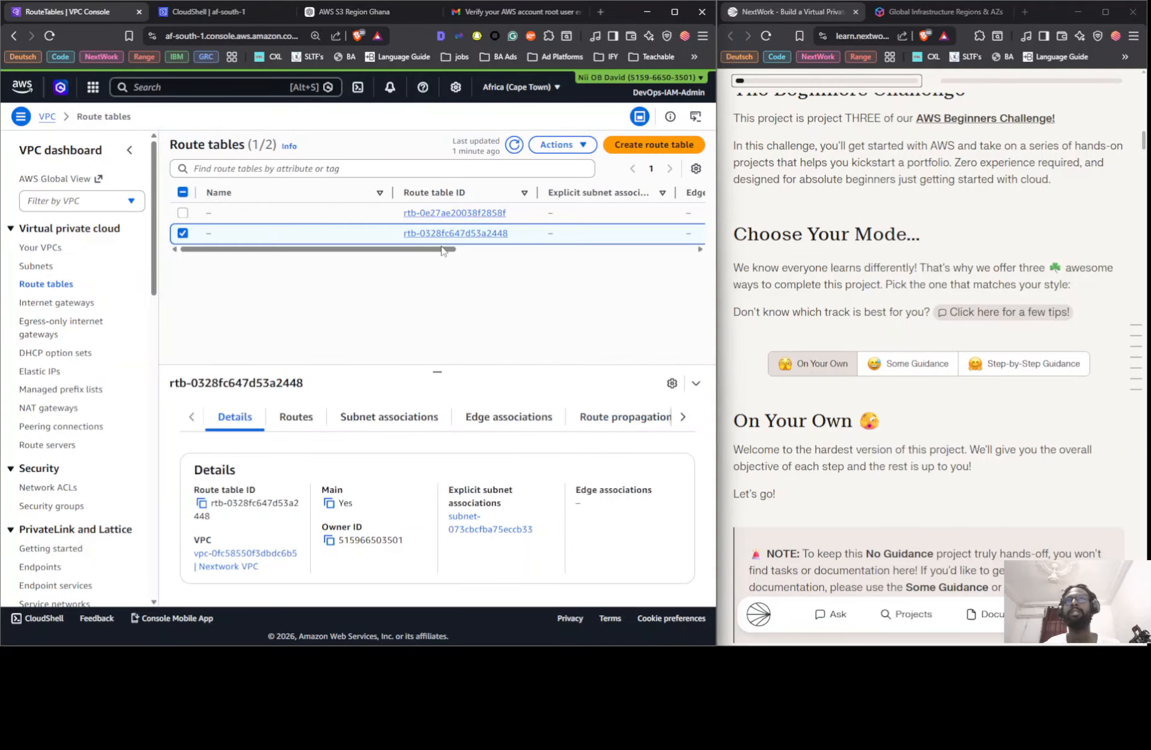
- Open the Nextwork VPC that the selected route table rtb-0328fc647d53a2448 belongs to
left_click_drag(442, 251, 681, 255)
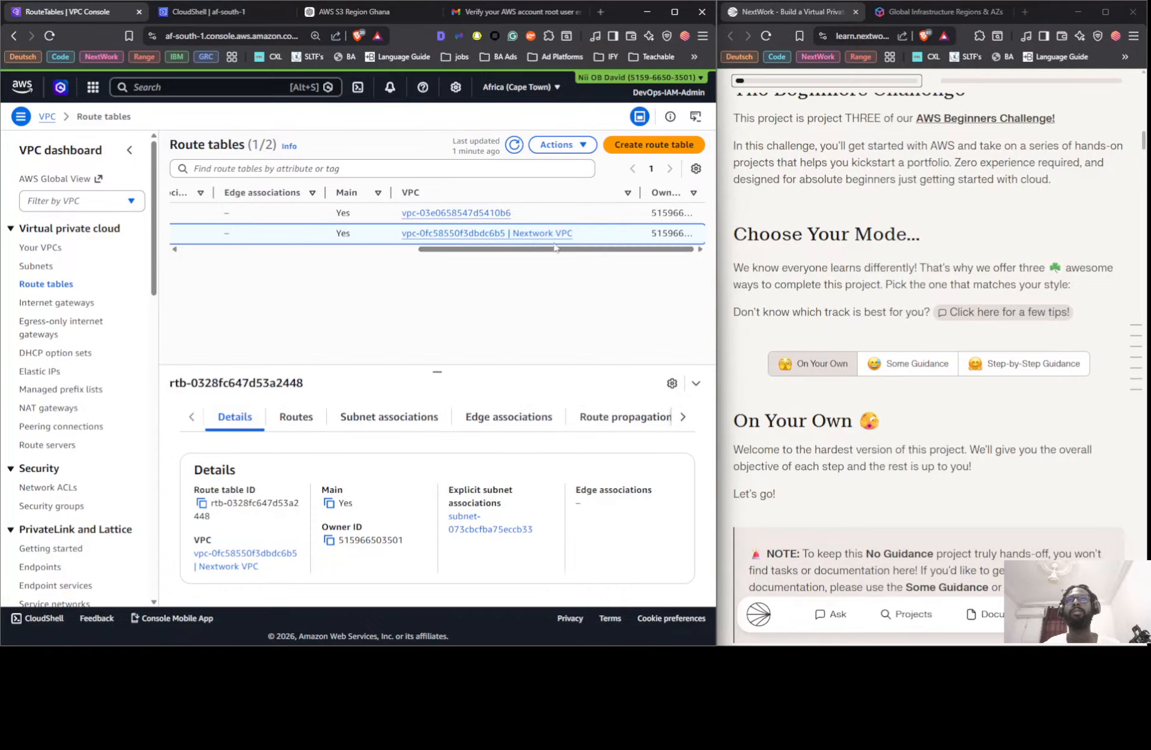
left_click(476, 232)
left_click(586, 197)
left_click(528, 336)
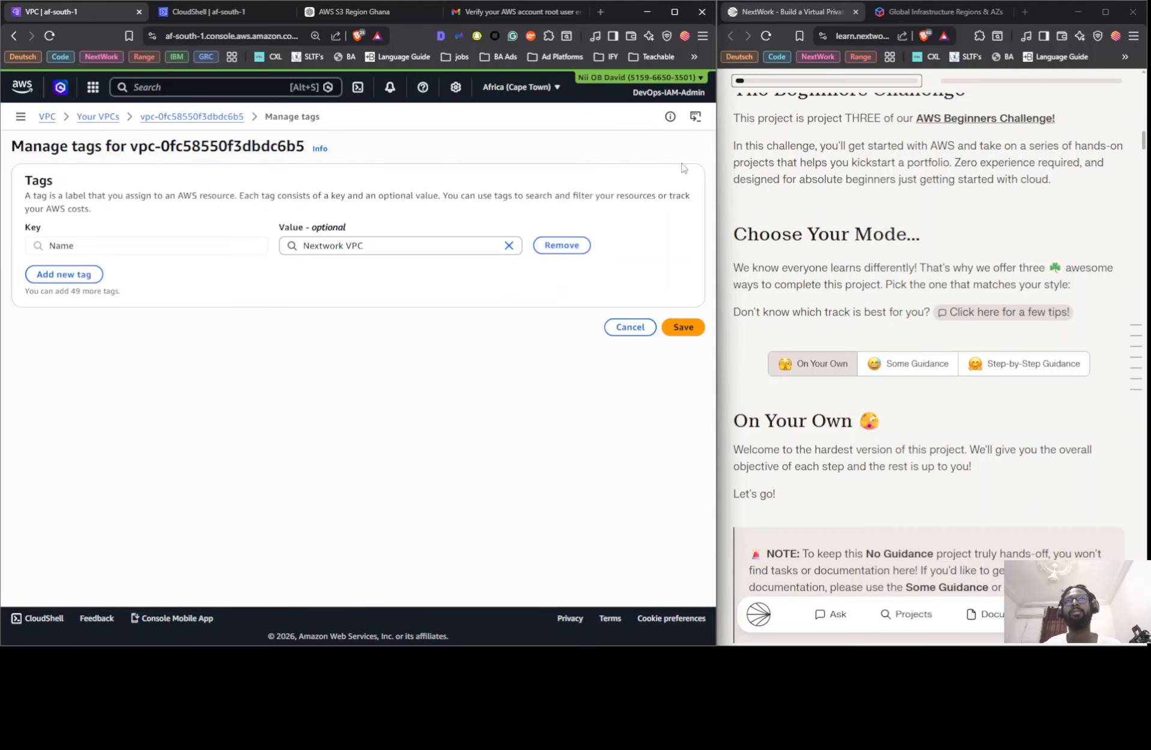
left_click(651, 325)
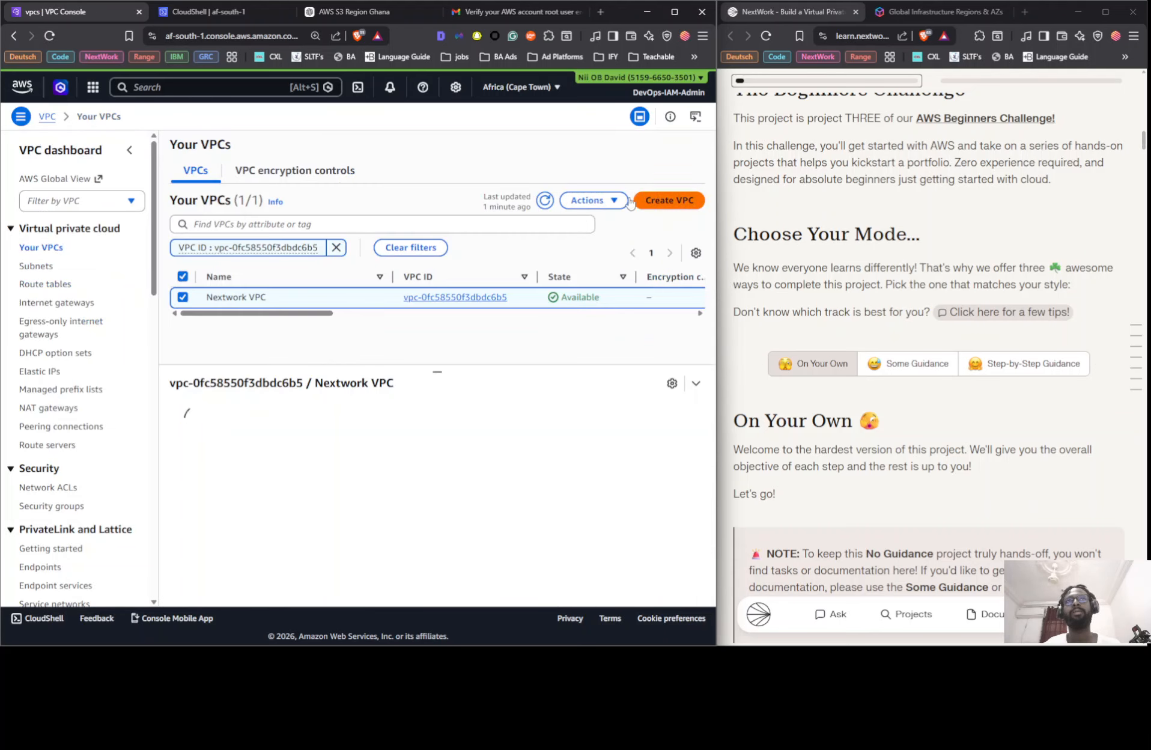
- Delete the Nextwork VPC vpc-0fc58550f3dbdc6b5, confirming with "delete"
left_click(592, 200)
left_click(531, 360)
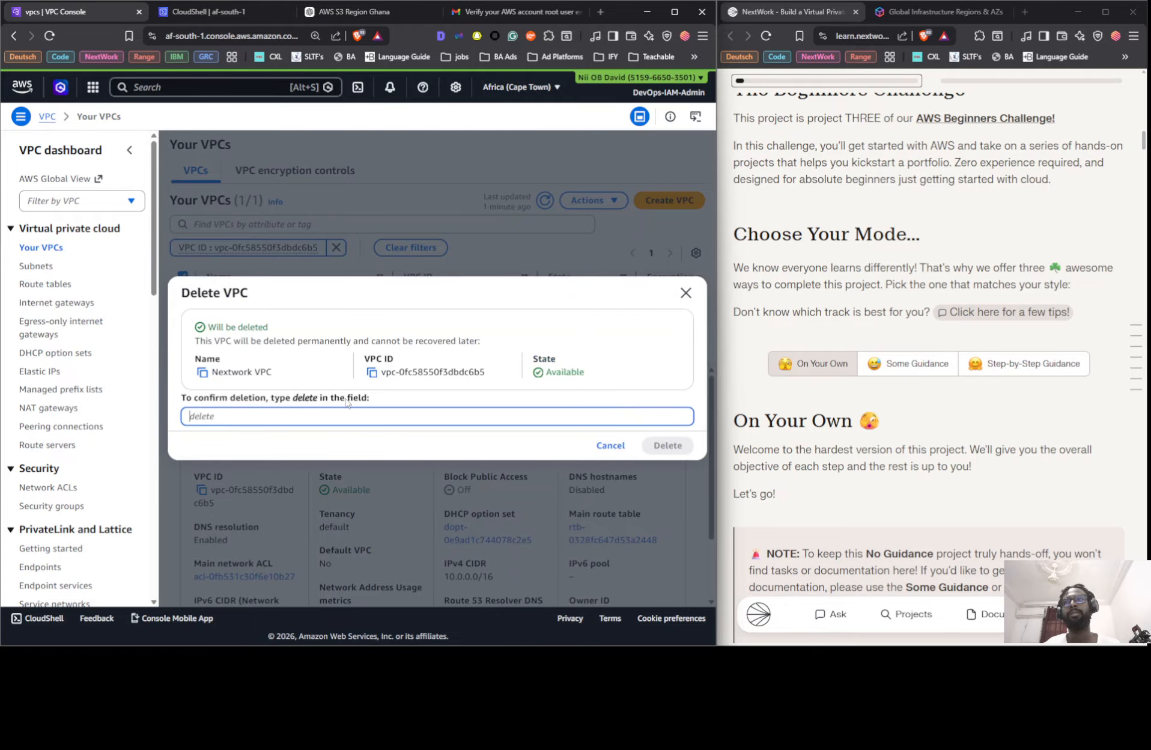
double_click(305, 398)
left_click_drag(303, 405, 303, 415)
left_click(686, 450)
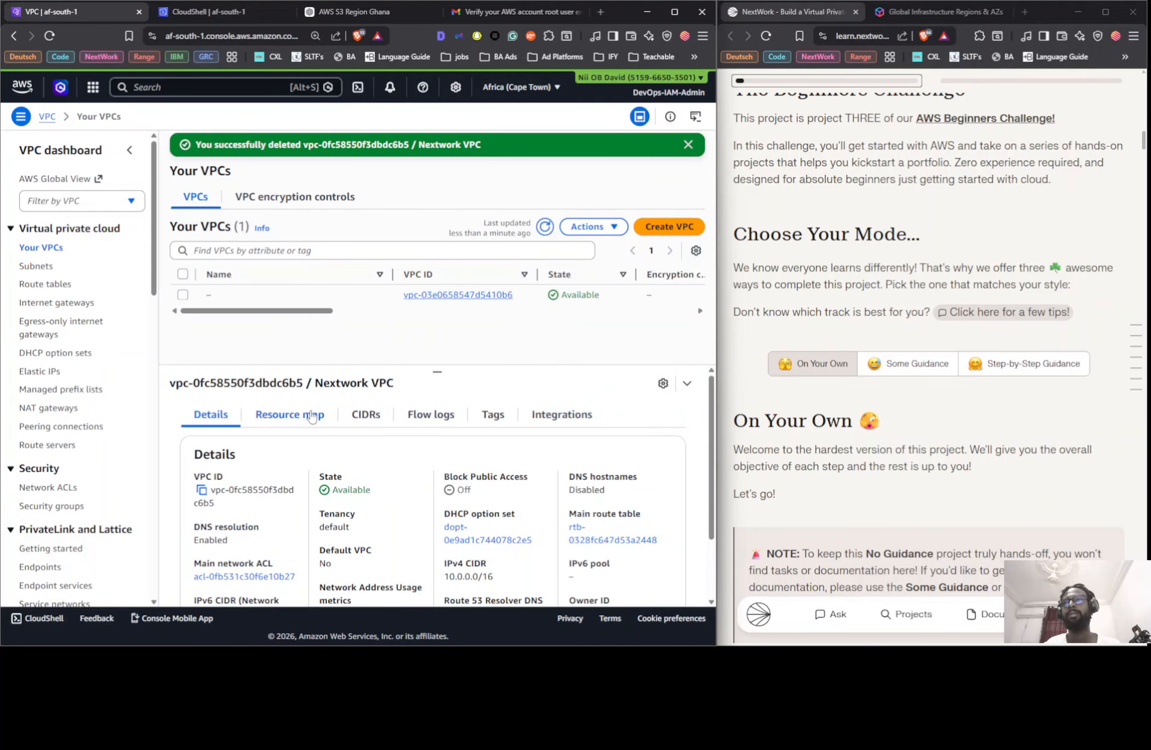
- Check the deleted VPC's resource map and refresh the route tables list to verify the cleanup
left_click(311, 416)
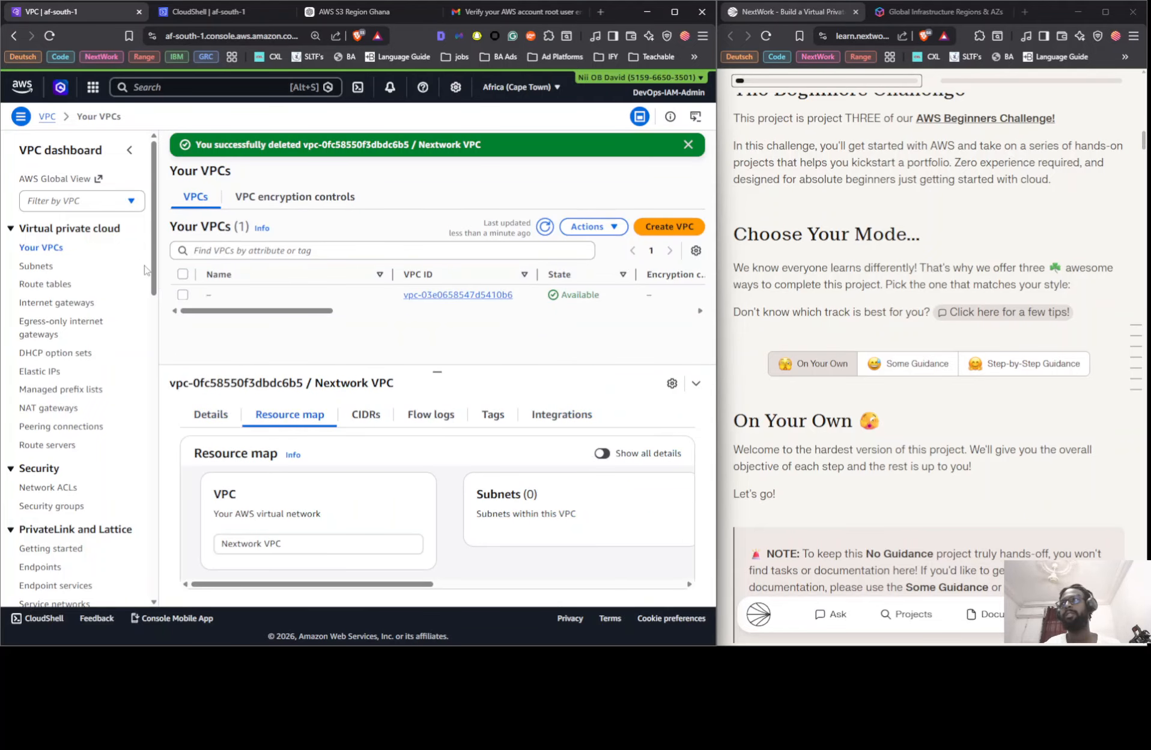
left_click(46, 283)
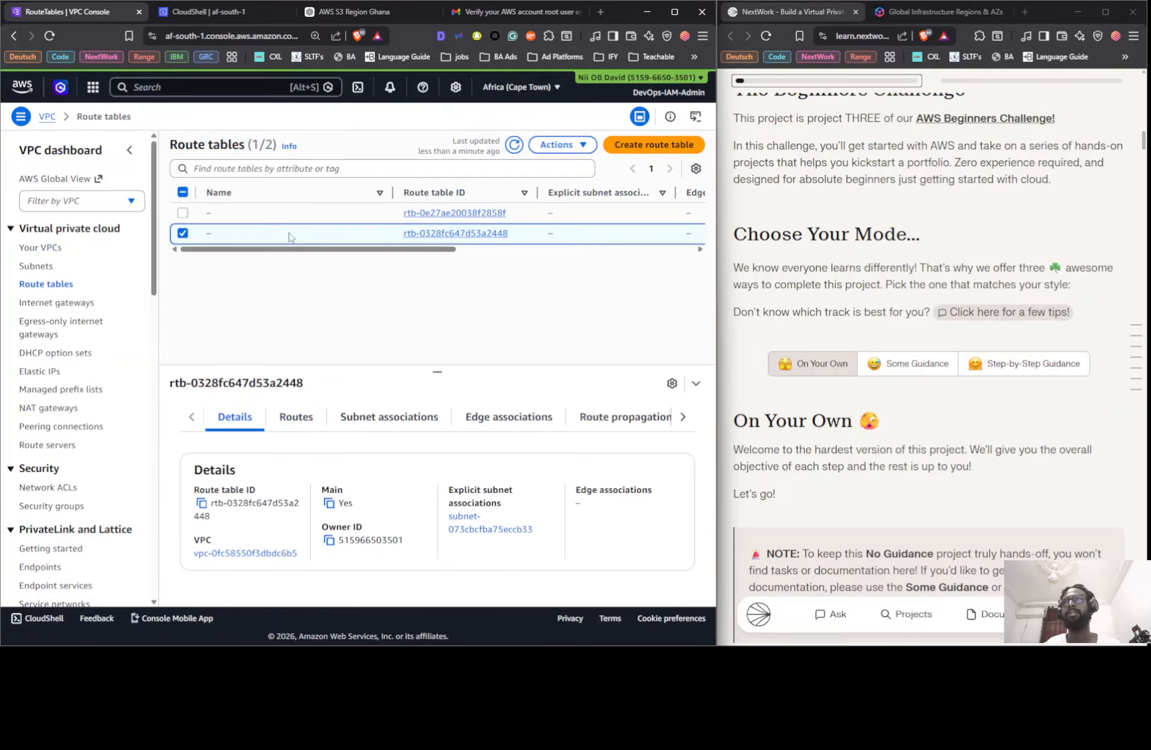
left_click(514, 144)
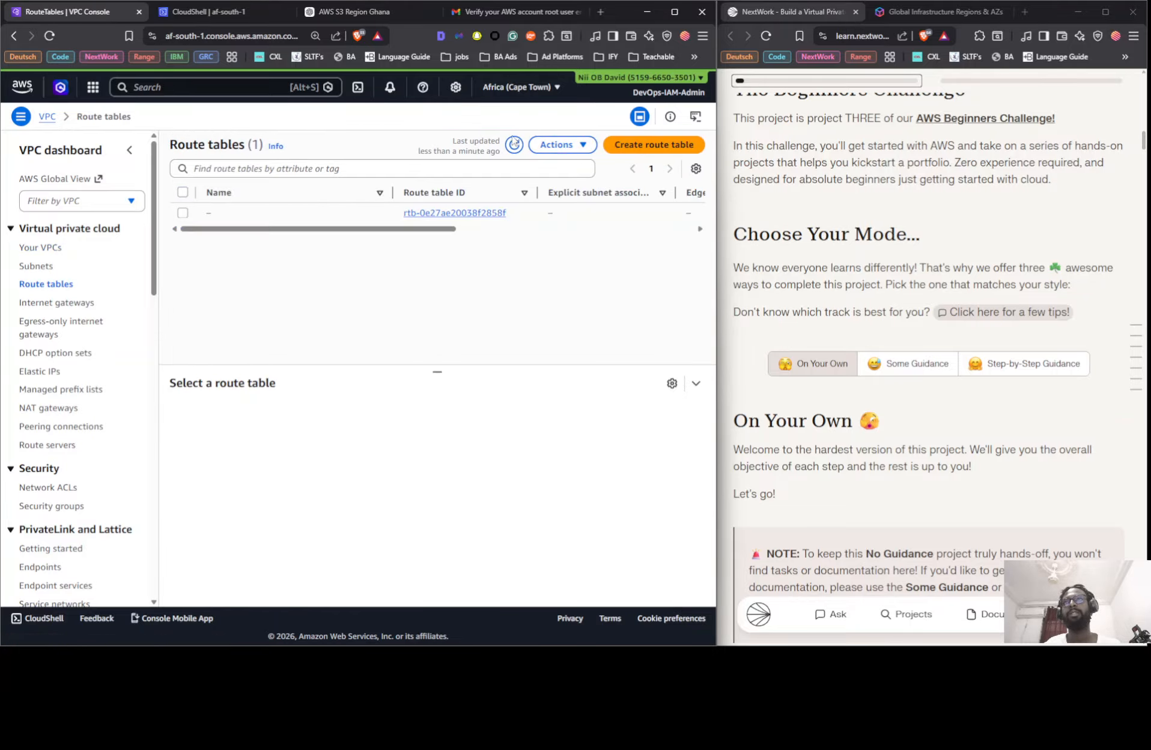
mouse_move(353, 232)
left_mouse_down()
mouse_move(605, 235)
mouse_move(349, 231)
left_mouse_up()
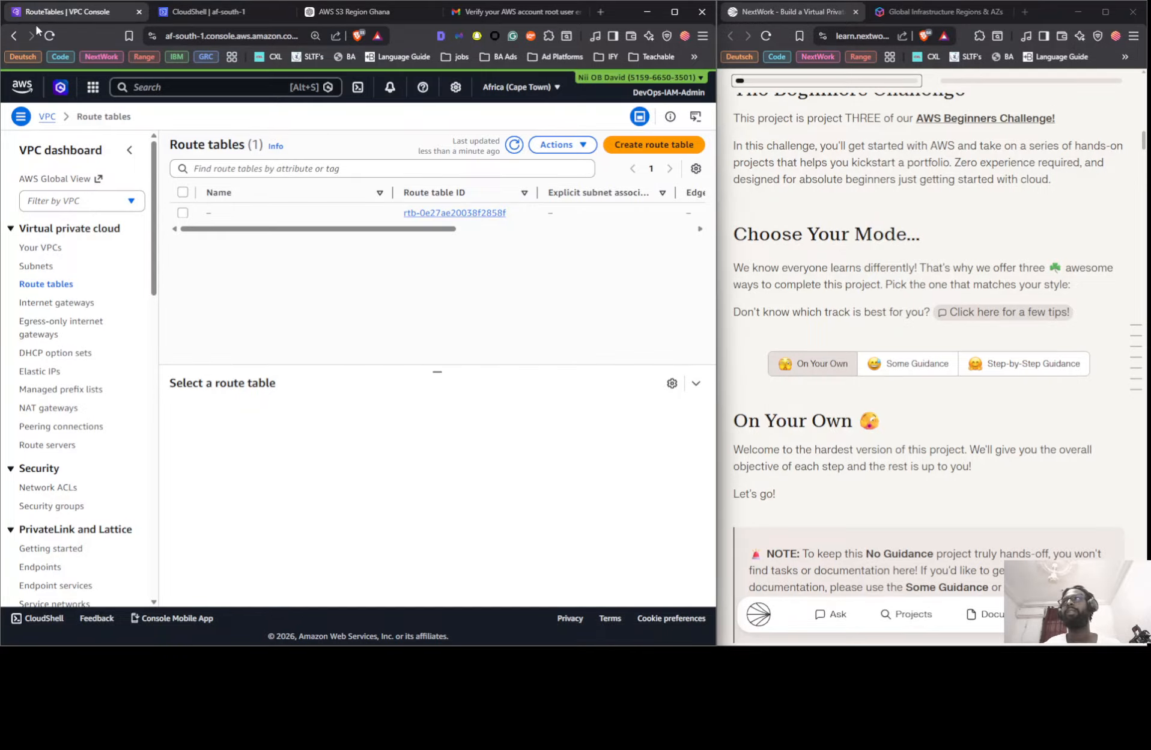
- Read through the NextWork guide's resource deletion and project sharing instructions down to the end of the page
scroll(852, 414, "down", 20)
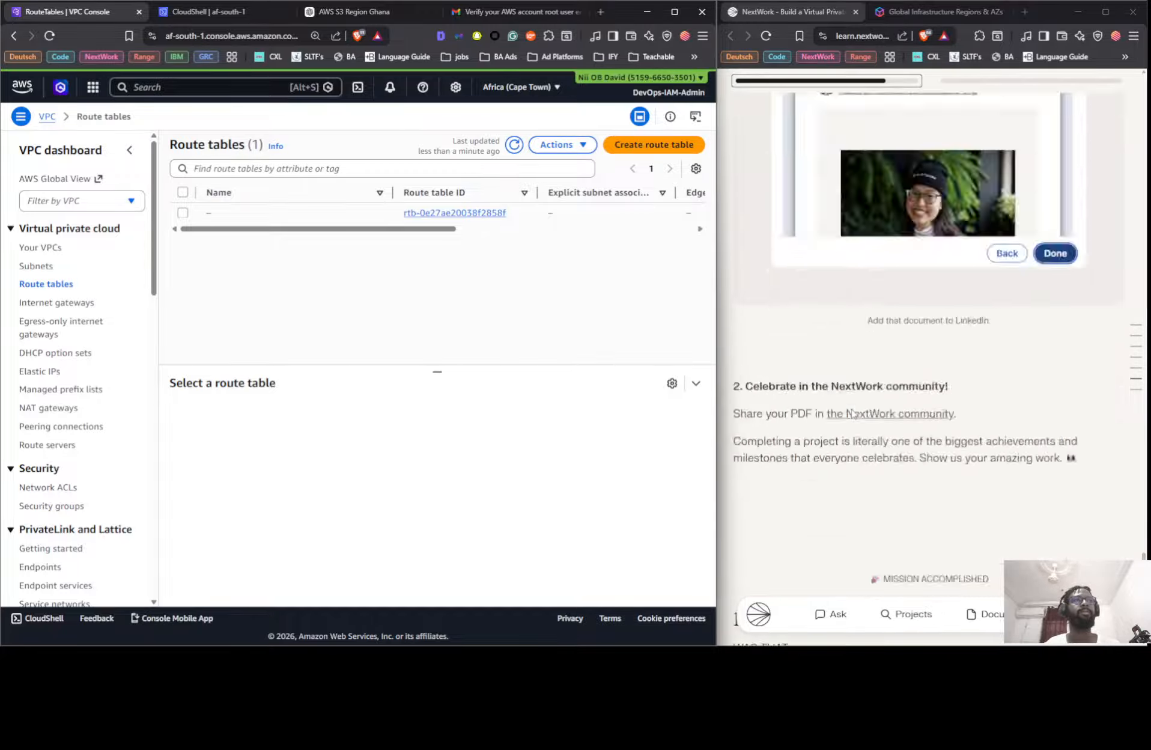
scroll(851, 413, "up", 12)
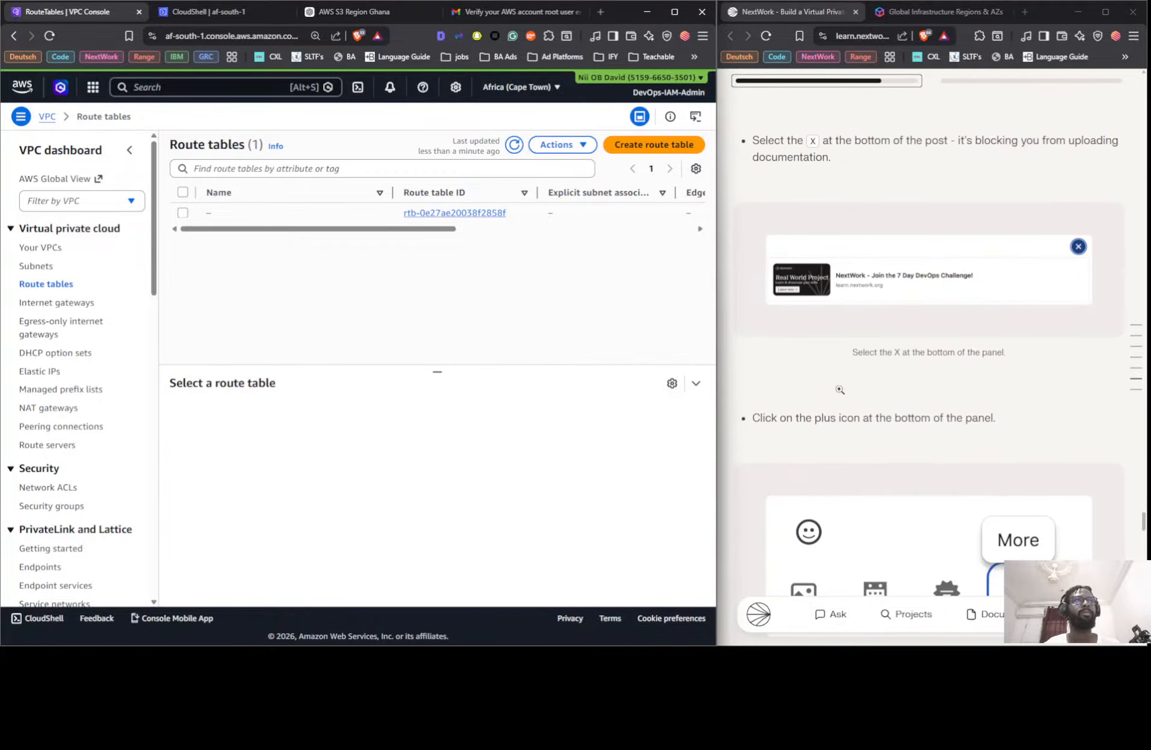
scroll(839, 389, "up", 10)
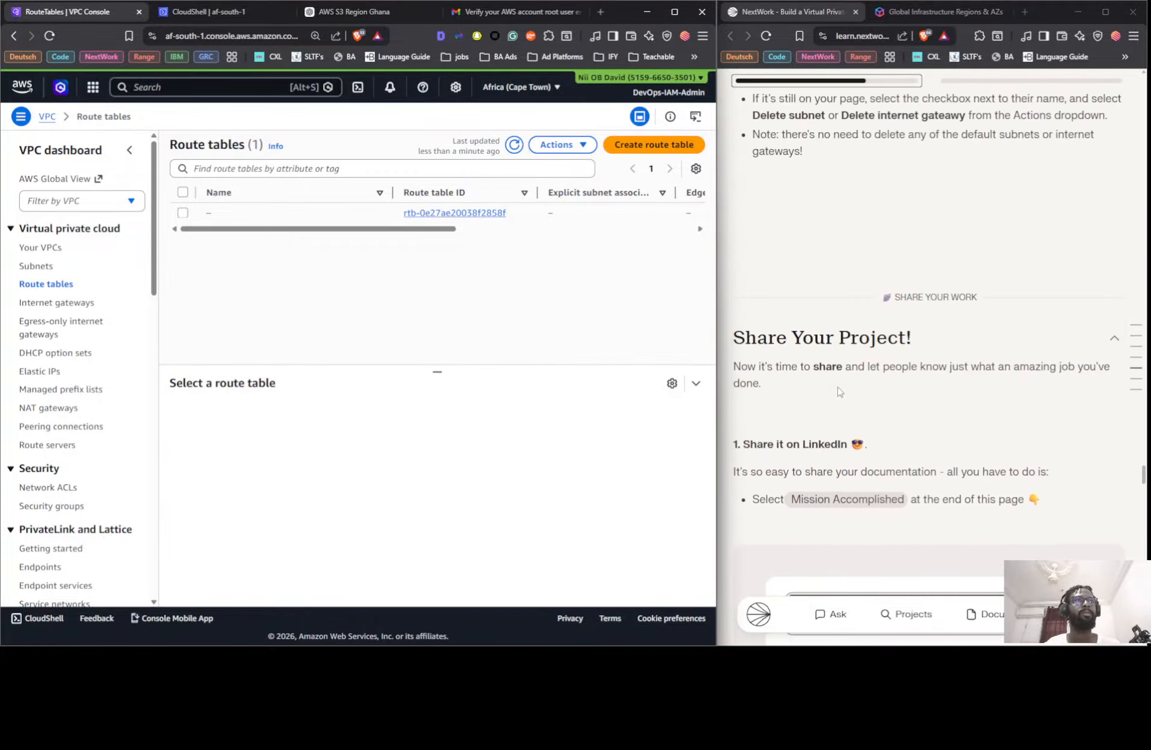
scroll(840, 390, "down", 5)
left_click(866, 322)
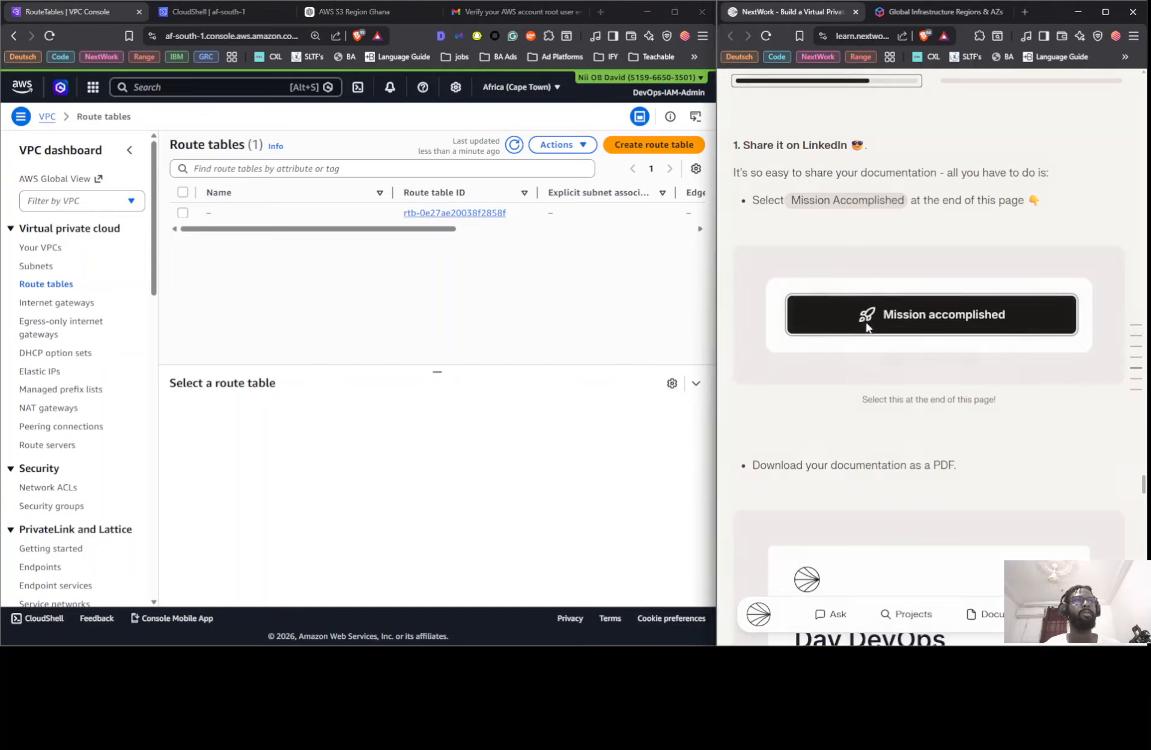
left_click(899, 248)
scroll(923, 378, "down", 10)
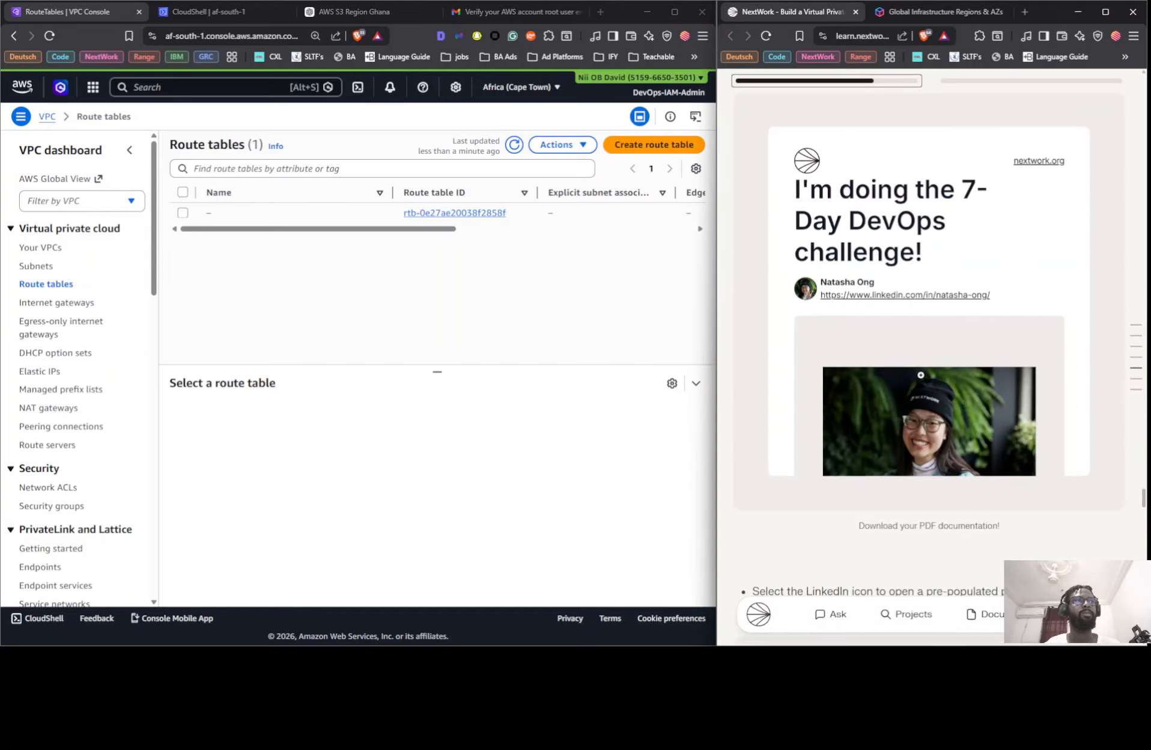
scroll(923, 378, "down", 20)
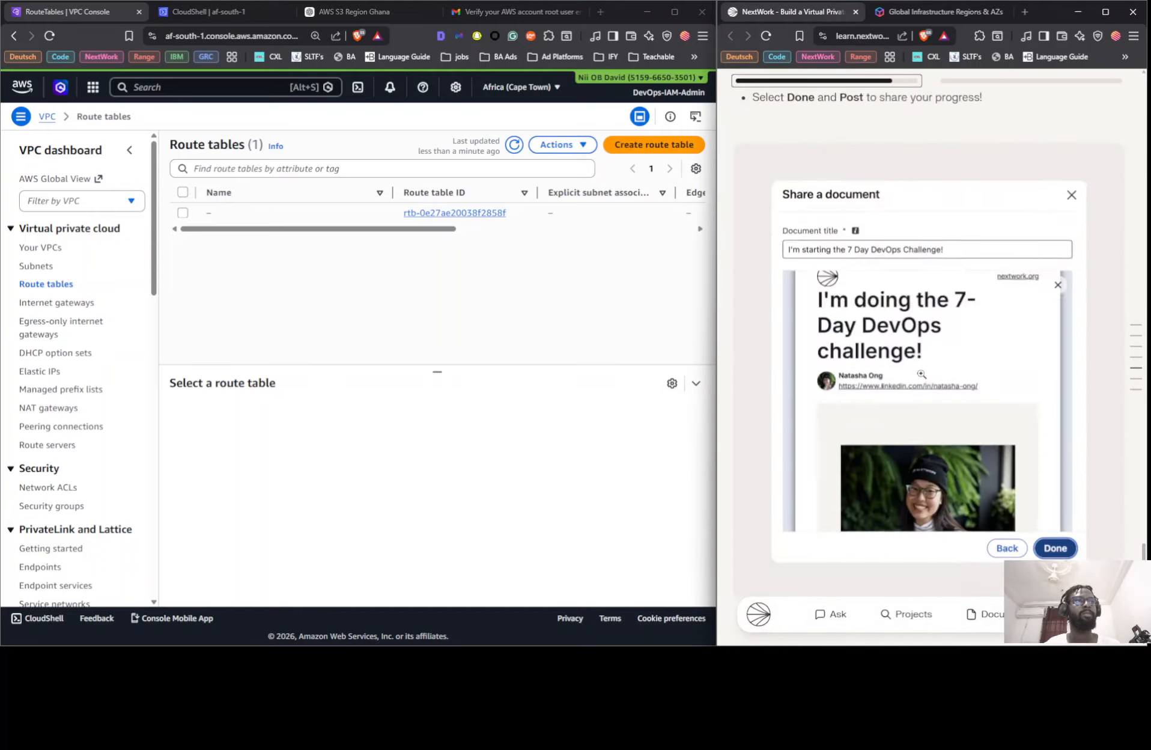
scroll(920, 376, "down", 10)
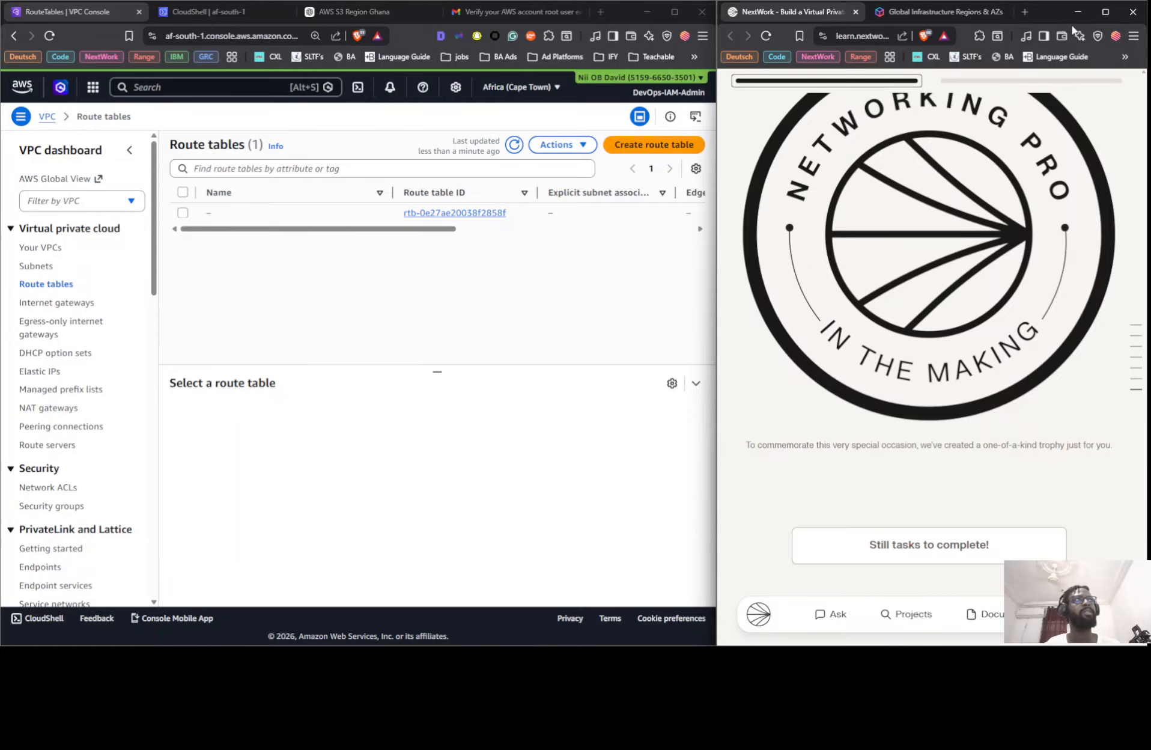
- Maximize the NextWork guide and jump through its sections from Step #1 to Mission Accomplished
left_click(1113, 13)
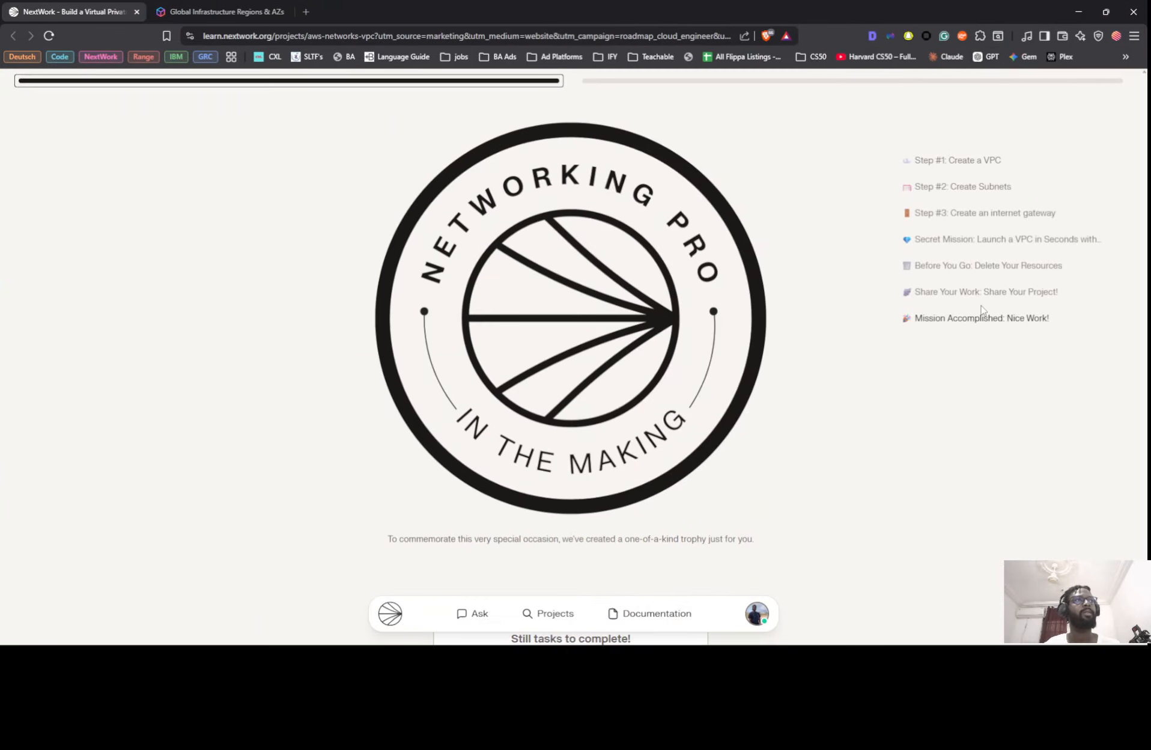
left_click(980, 161)
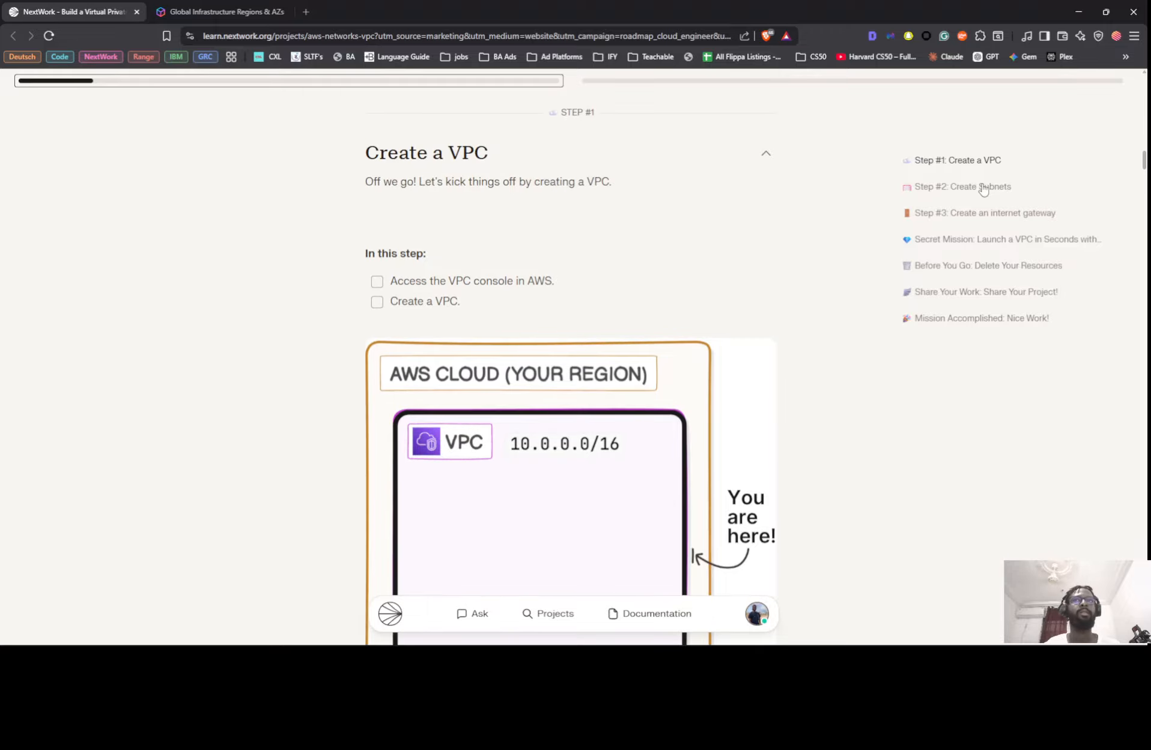
left_click(983, 188)
left_click(977, 223)
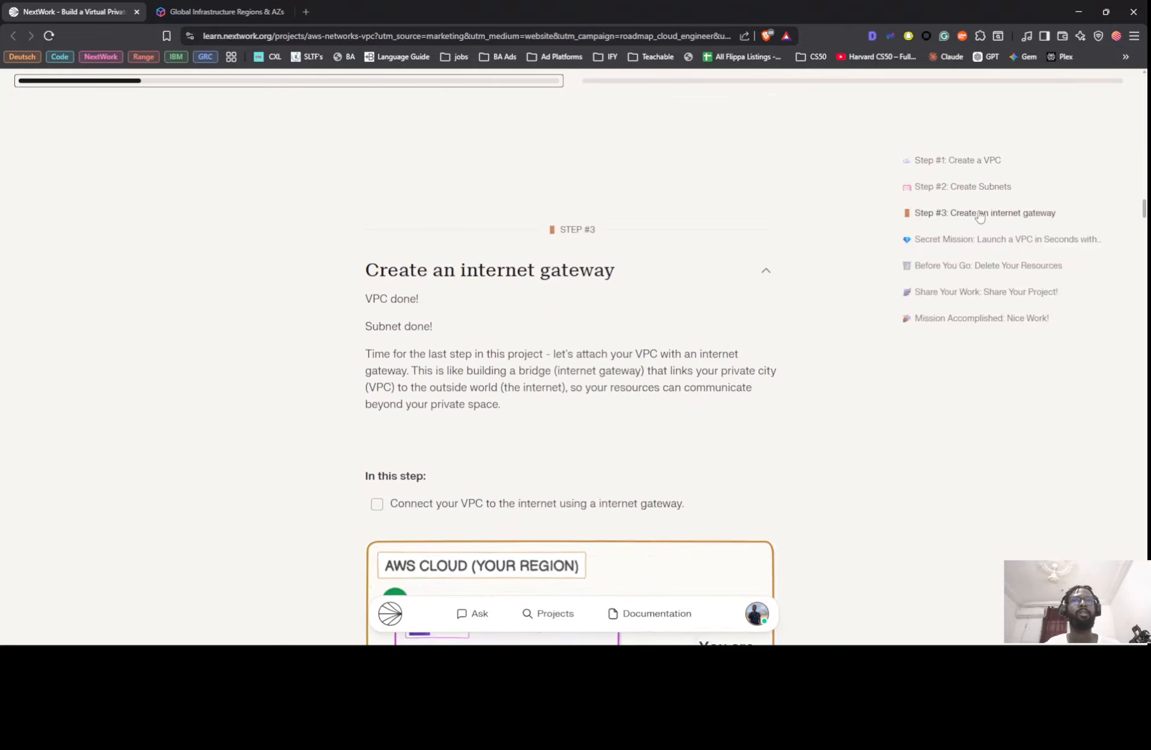
left_click(970, 242)
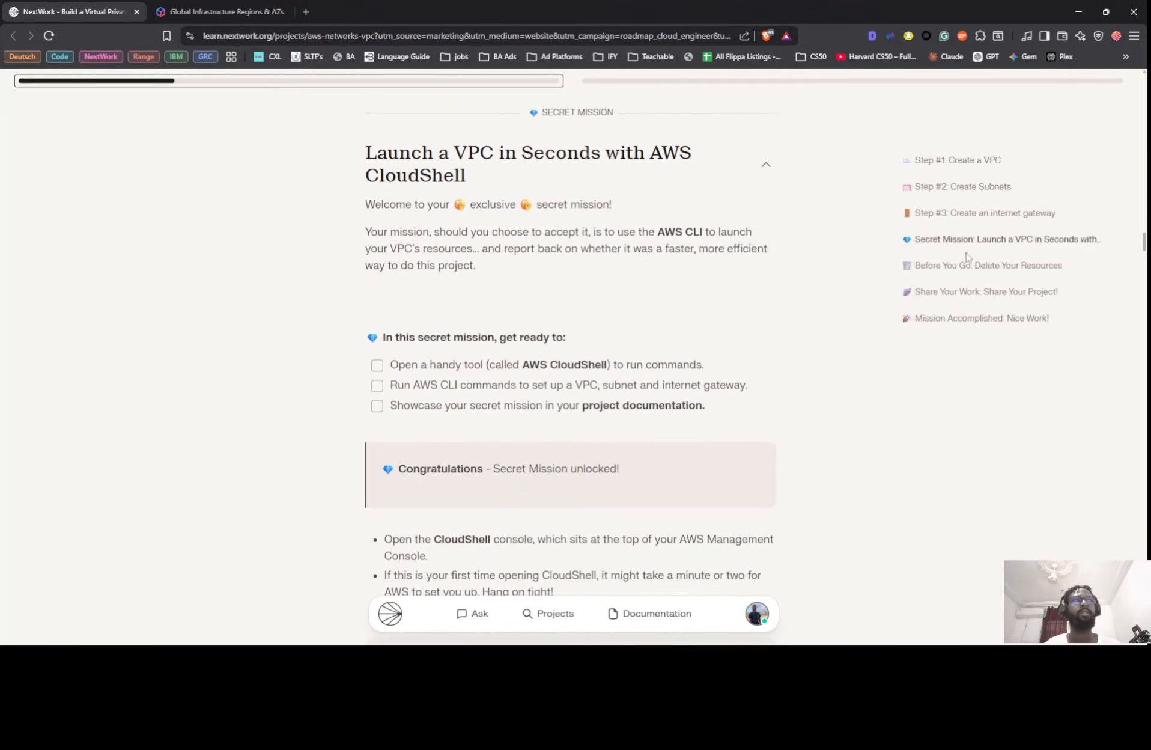
left_click(964, 267)
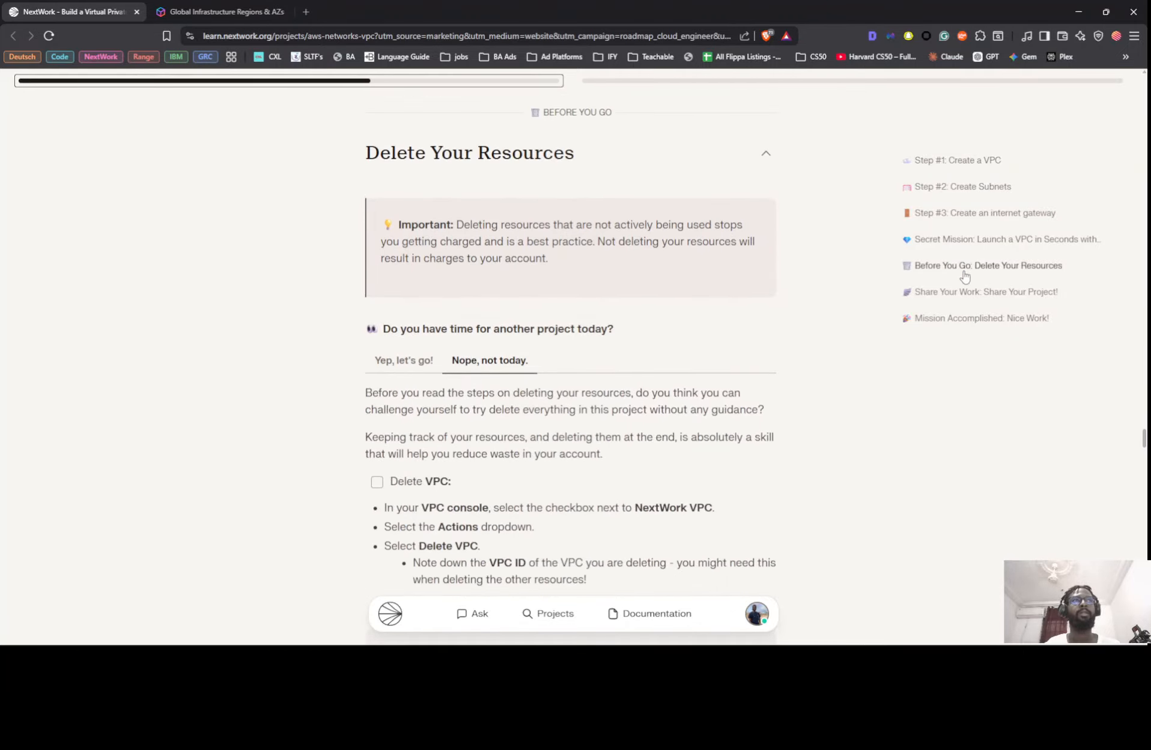
left_click(956, 293)
left_click(955, 319)
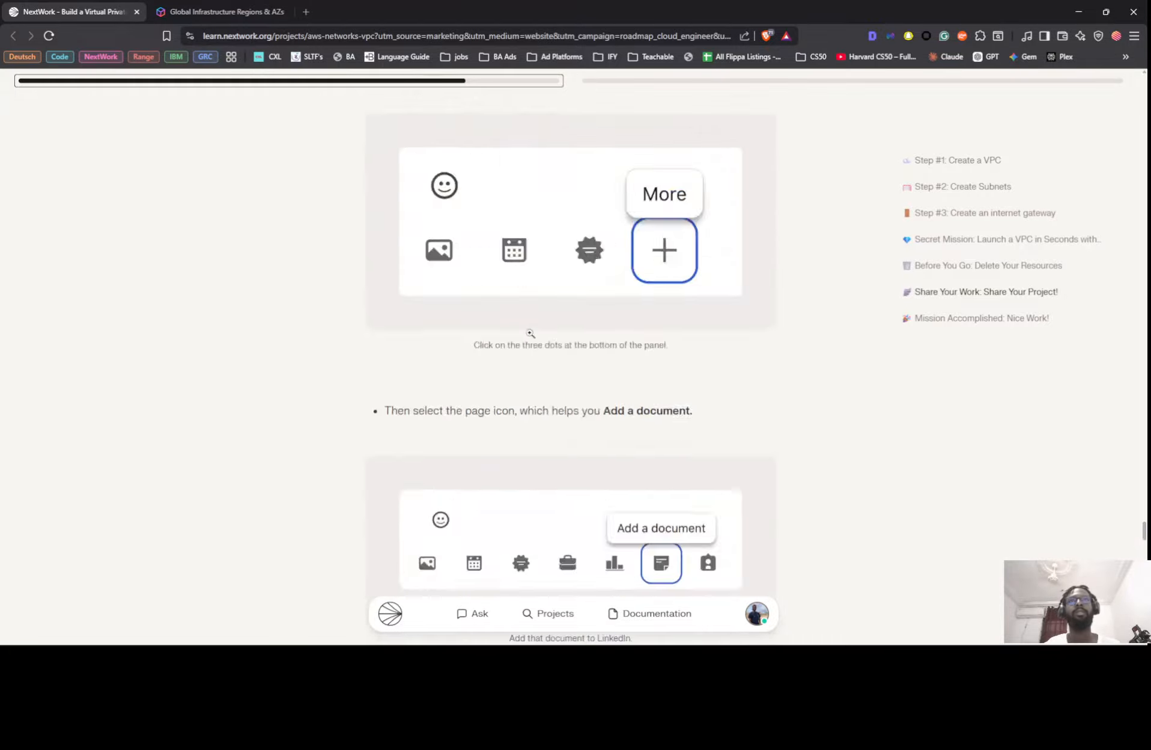
- Switch the project guide to Step-by-Step Guidance and expand the task lists of its numbered steps
left_click(951, 166)
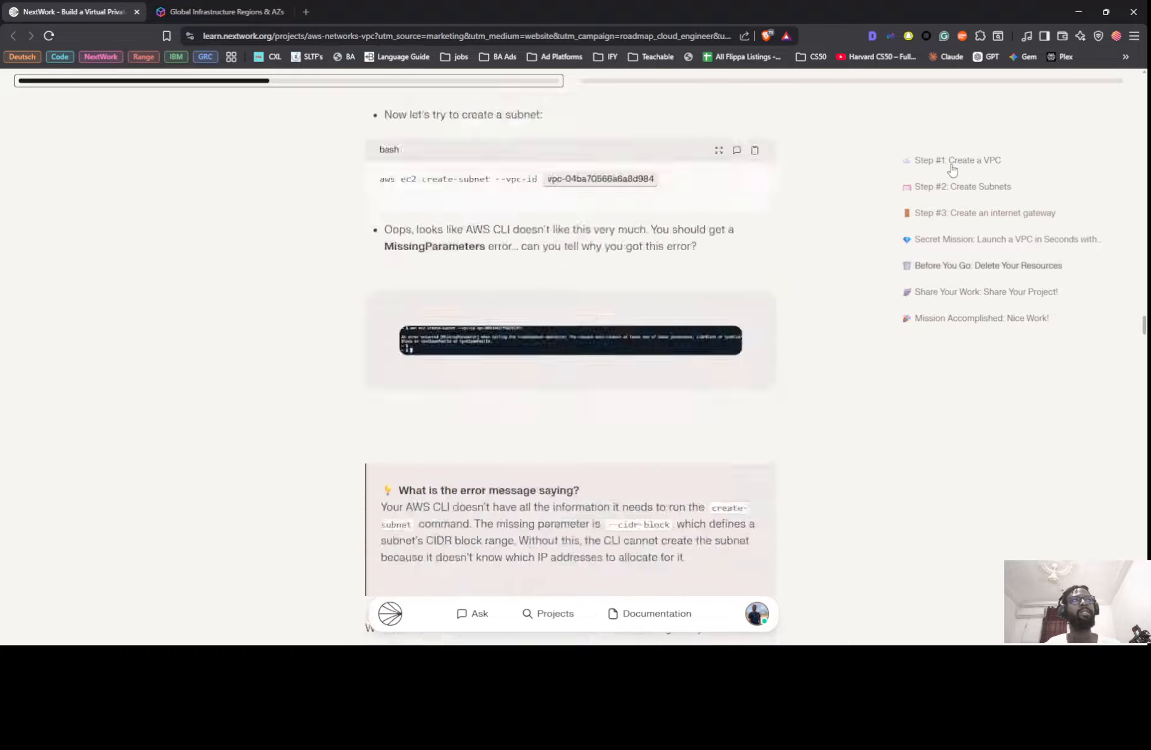
scroll(676, 236, "up", 6)
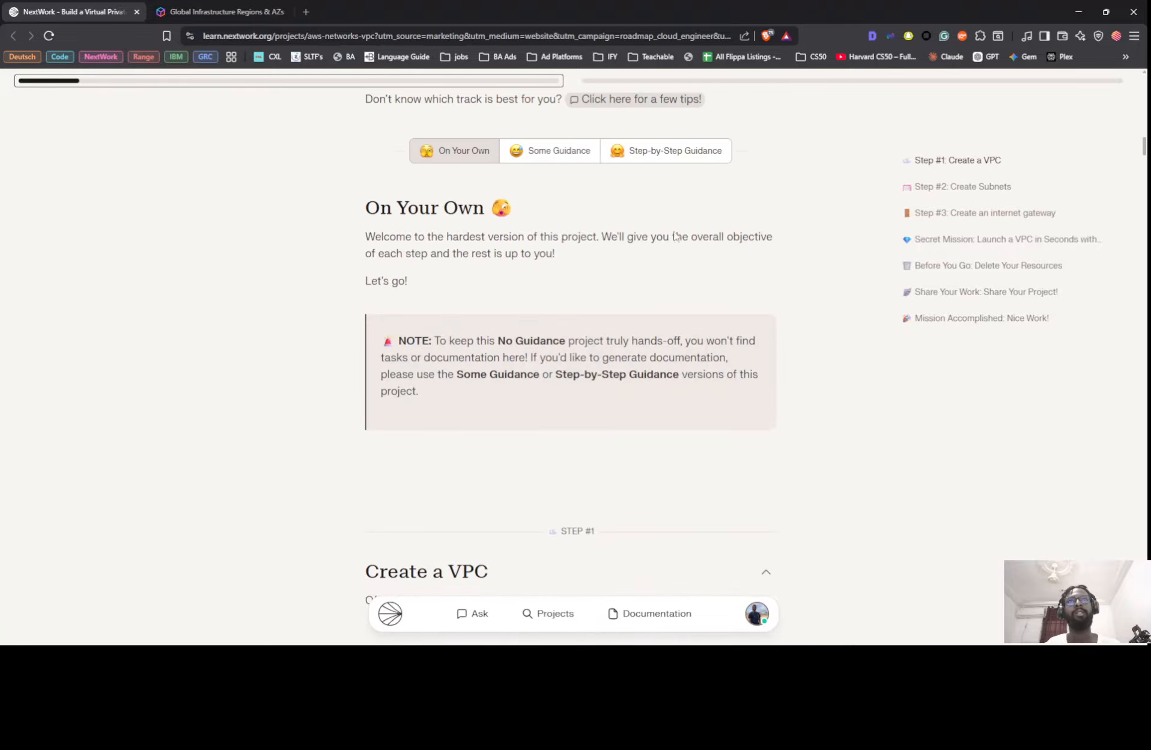
left_click(674, 154)
left_click(1108, 163)
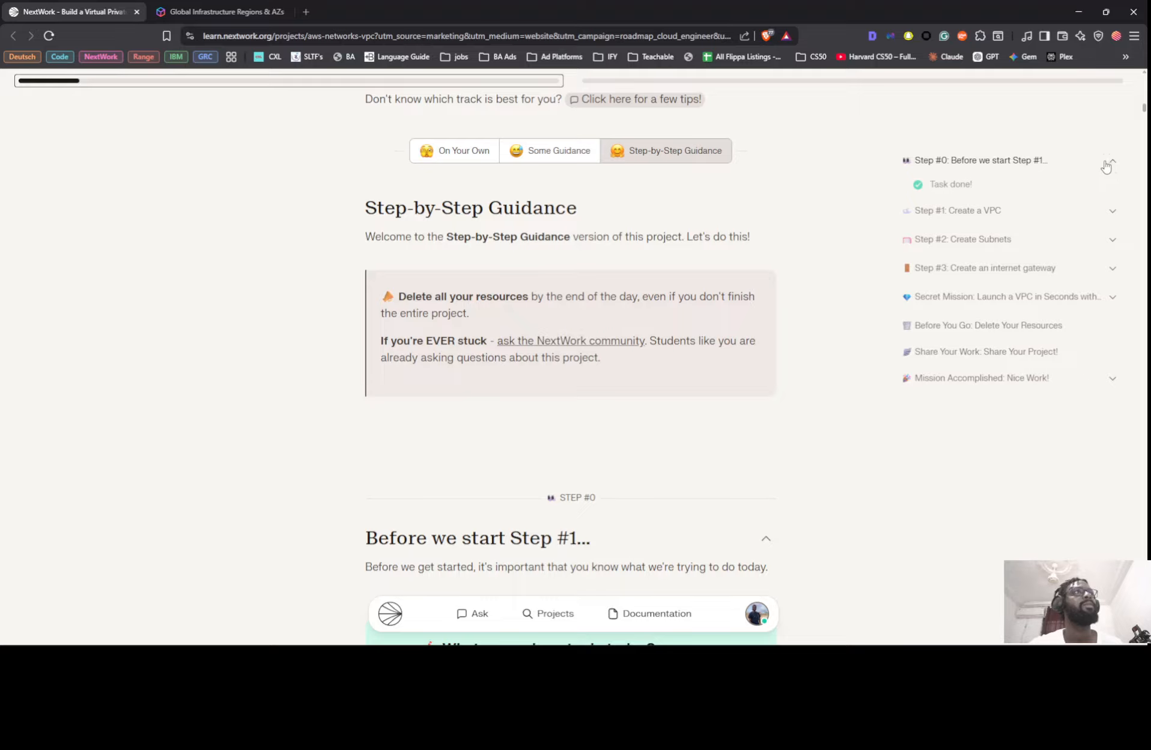
left_click(1109, 225)
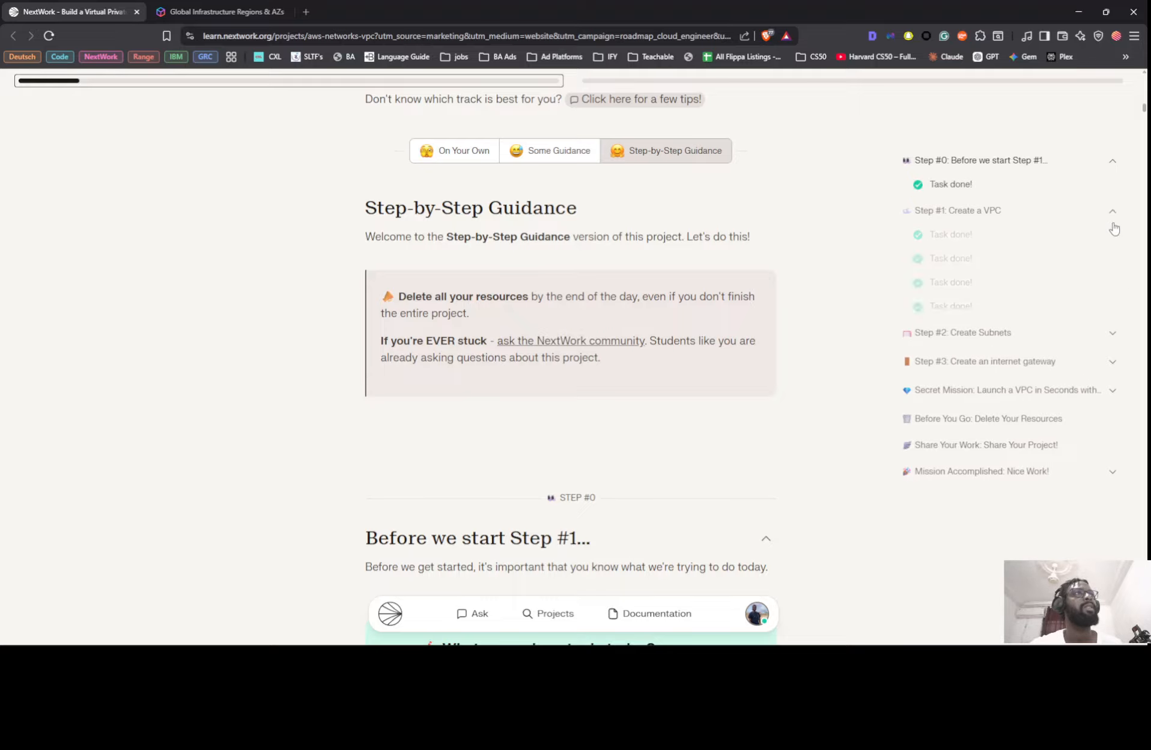
left_click(1112, 334)
left_click(1113, 450)
scroll(1102, 429, "down", 3)
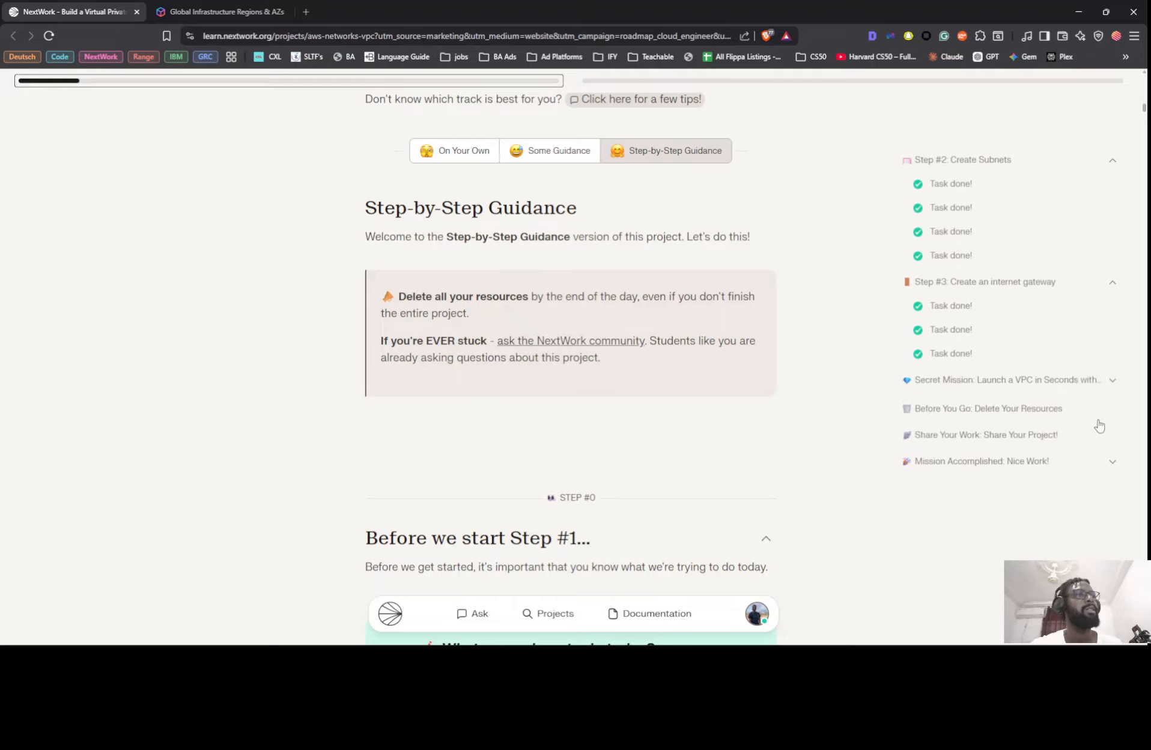
- Open the incomplete Secret Mission task "What are you doing in this secret mission?" and mark it done
left_click(1110, 369)
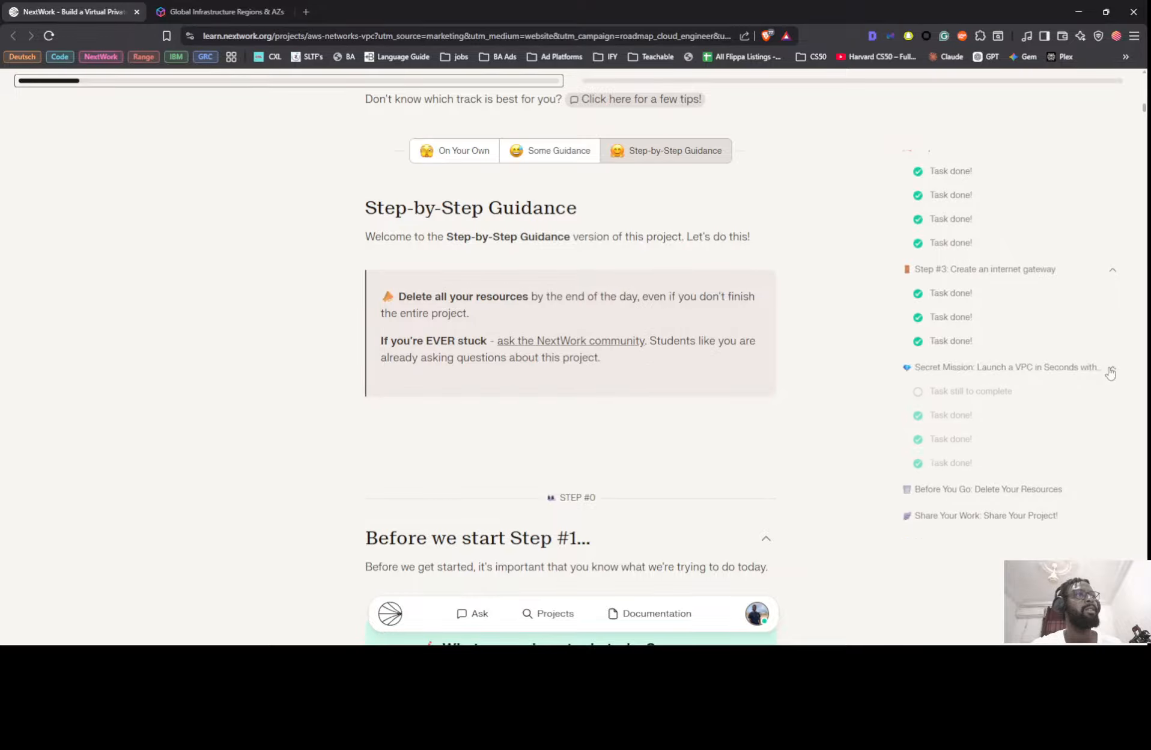
left_click(994, 393)
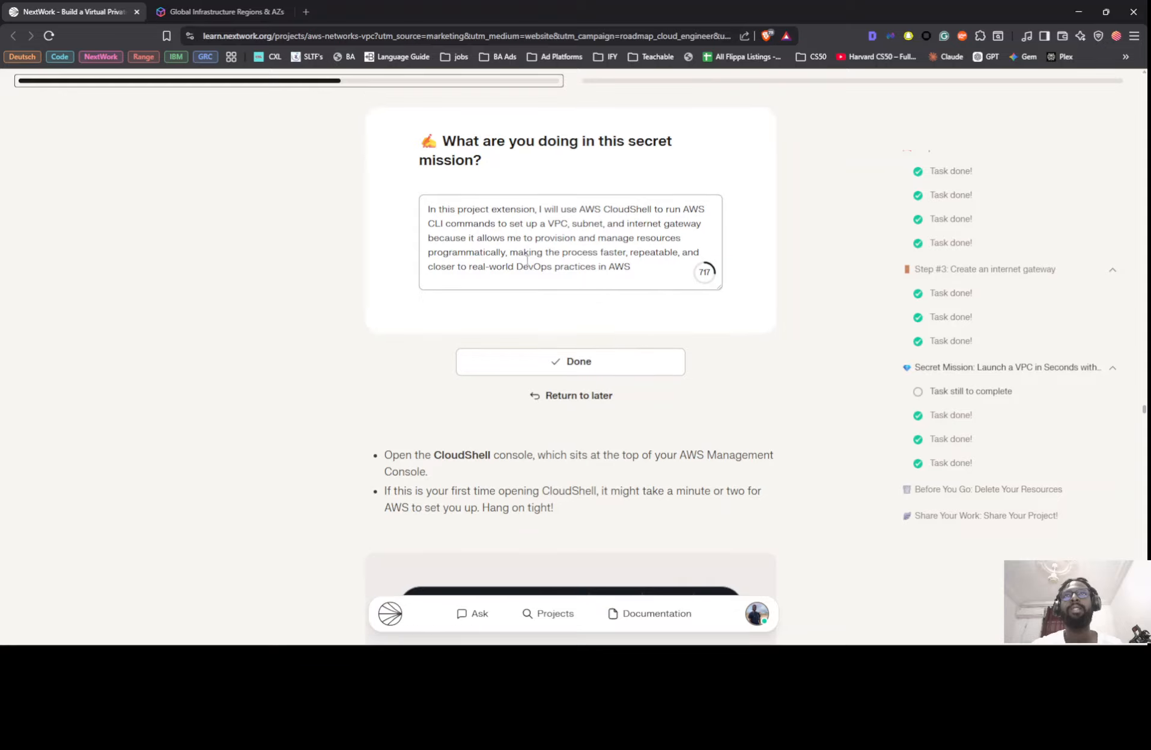
left_click(570, 361)
- Look through the deletion, sharing and Mission Accomplished sections for questions still to complete
scroll(452, 284, "down", 4)
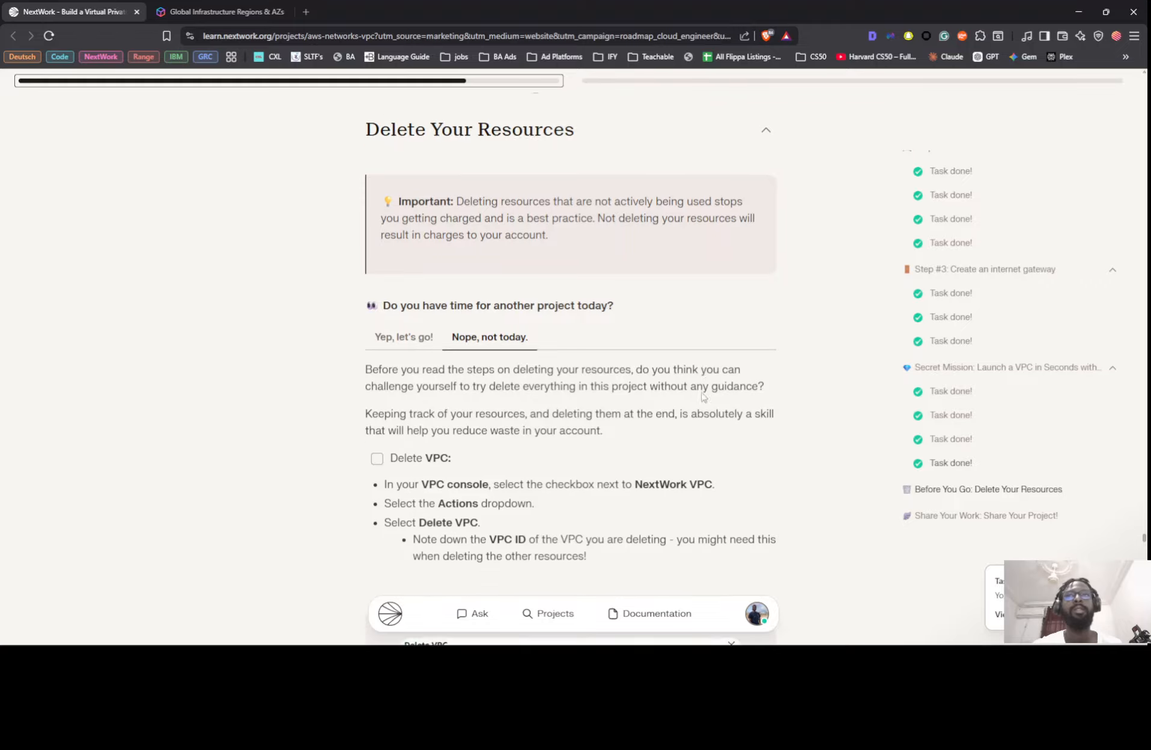
scroll(408, 217, "down", 3)
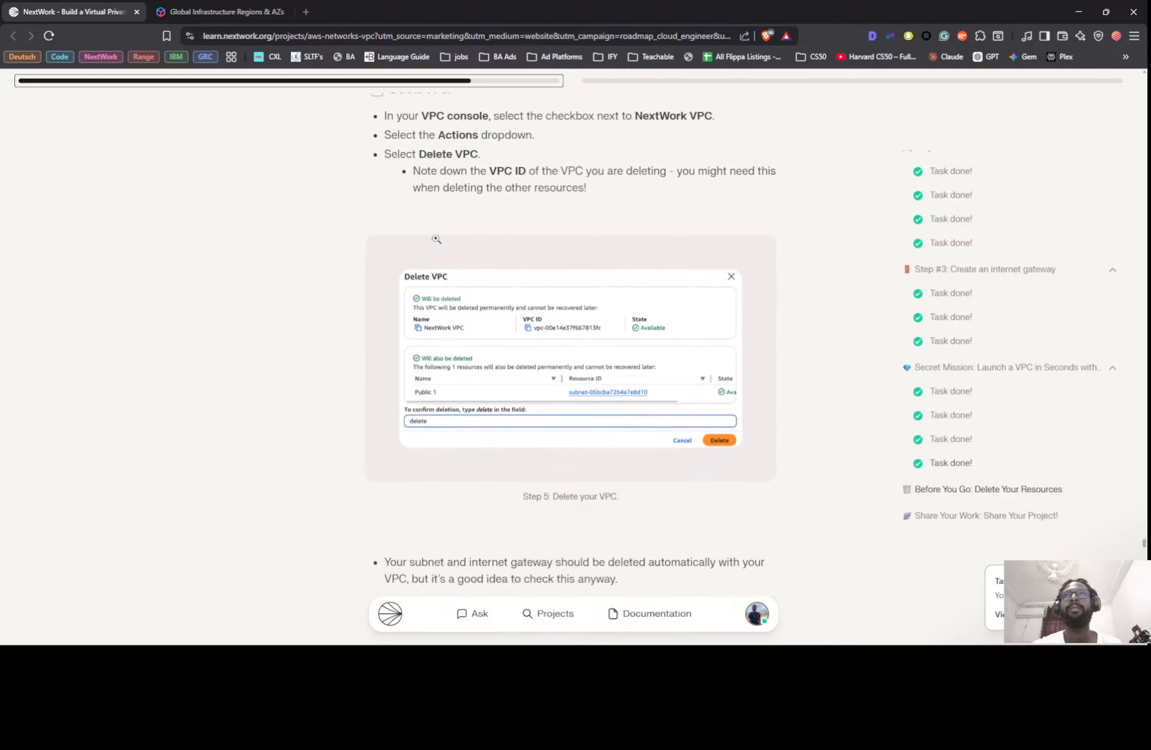
scroll(370, 247, "up", 3)
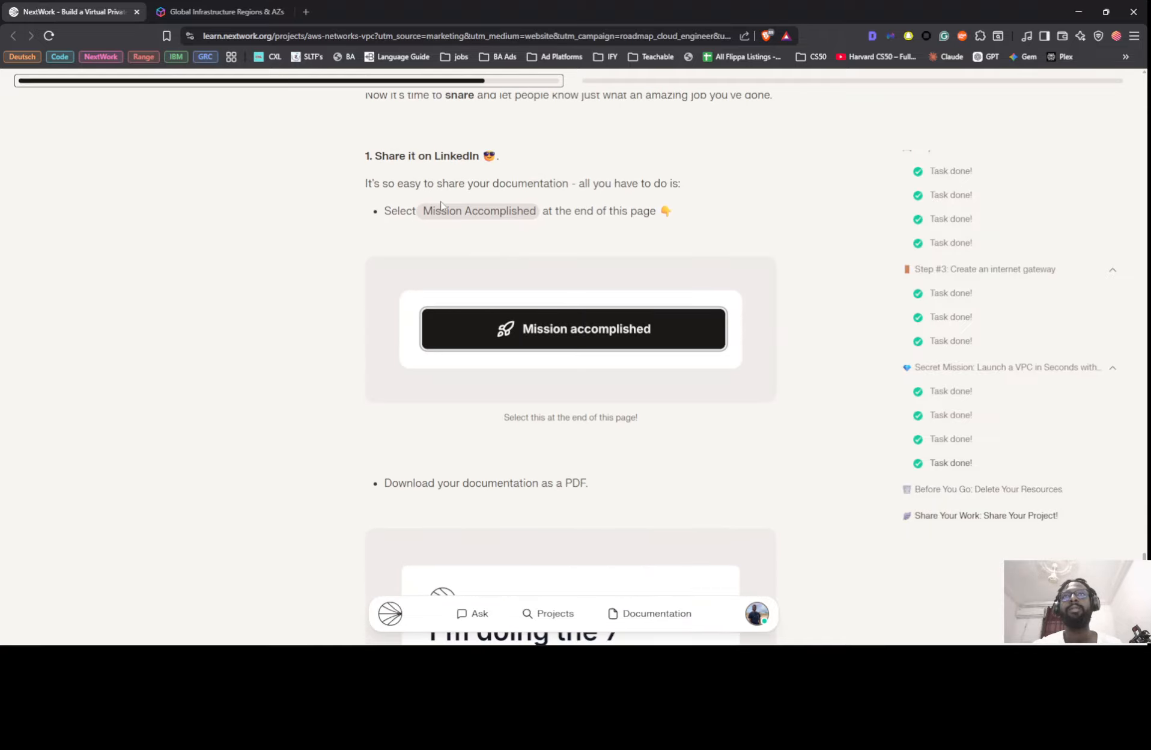
scroll(487, 239, "down", 15)
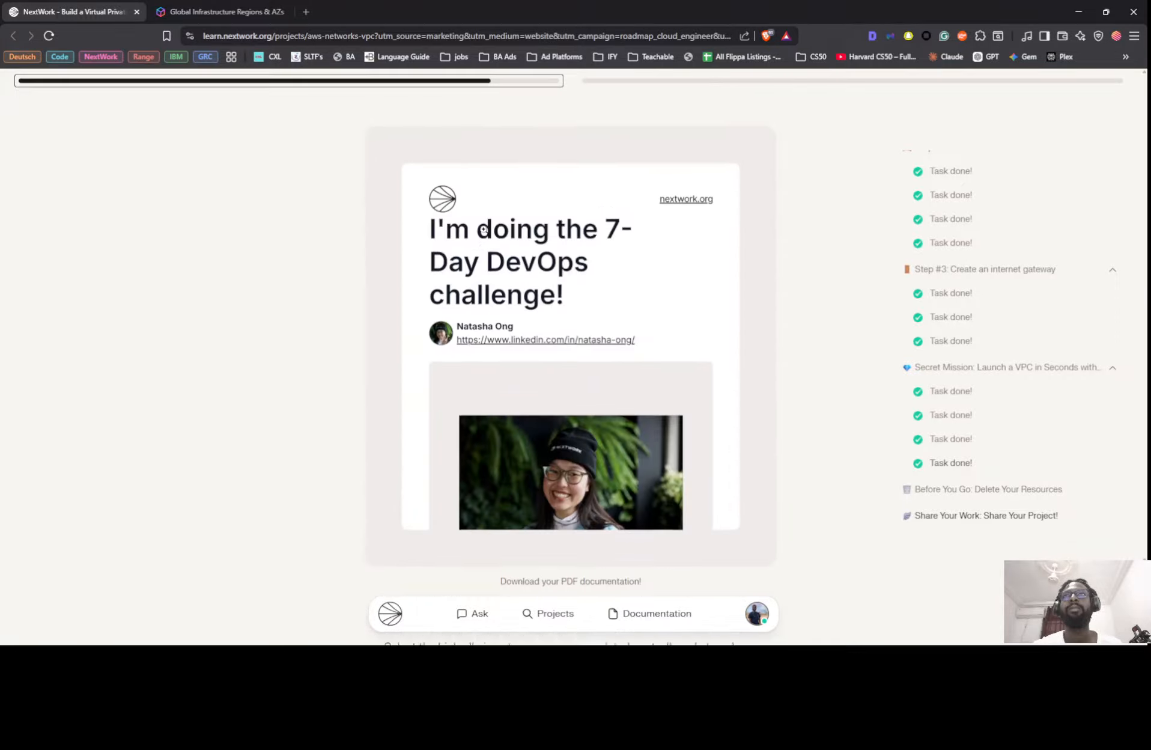
scroll(488, 257, "down", 20)
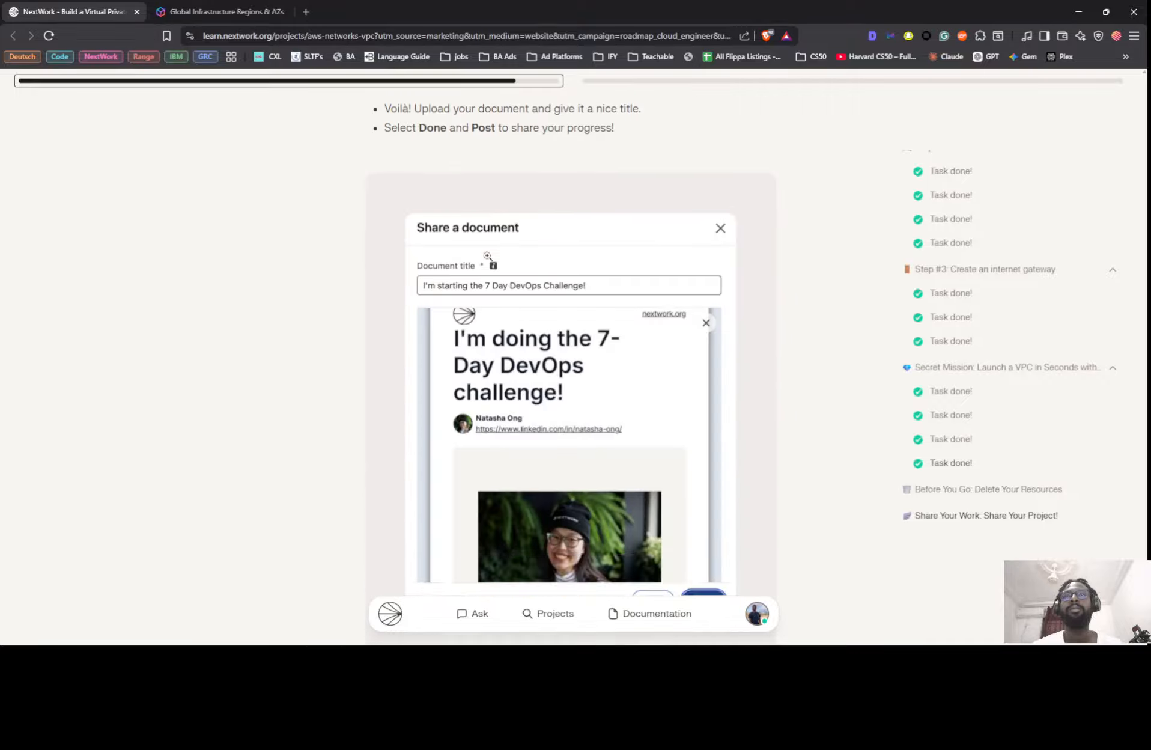
scroll(485, 262, "up", 12)
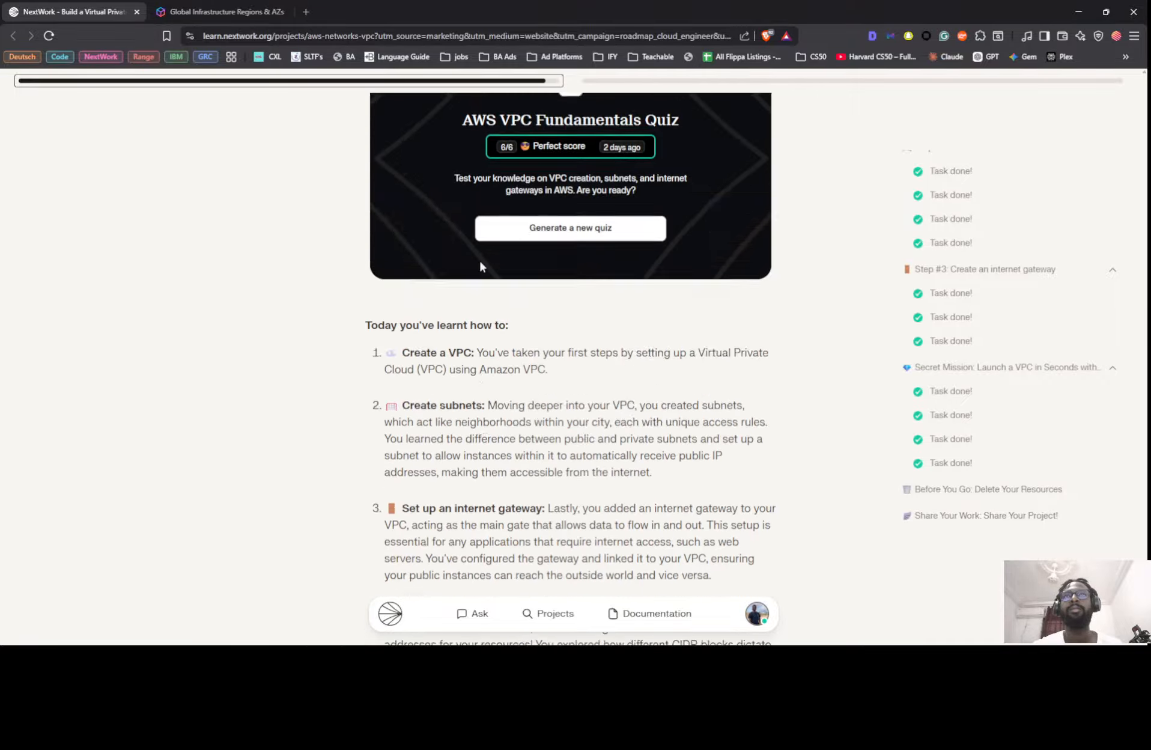
scroll(520, 307, "up", 3)
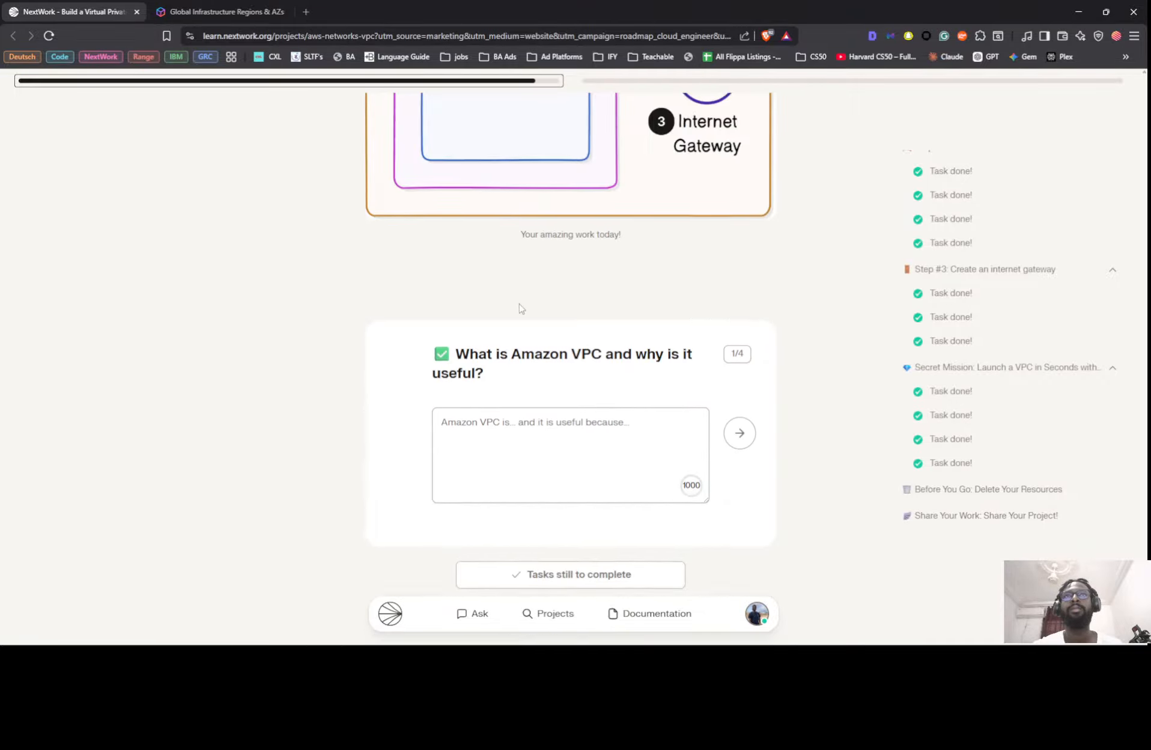
- Paste the prepared answer to "What is Amazon VPC and why is it useful?", starting "Amazon VPC is a service that allows you", and mark it done
scroll(522, 309, "down", 1)
scroll(552, 406, "down", 4)
scroll(510, 291, "up", 2)
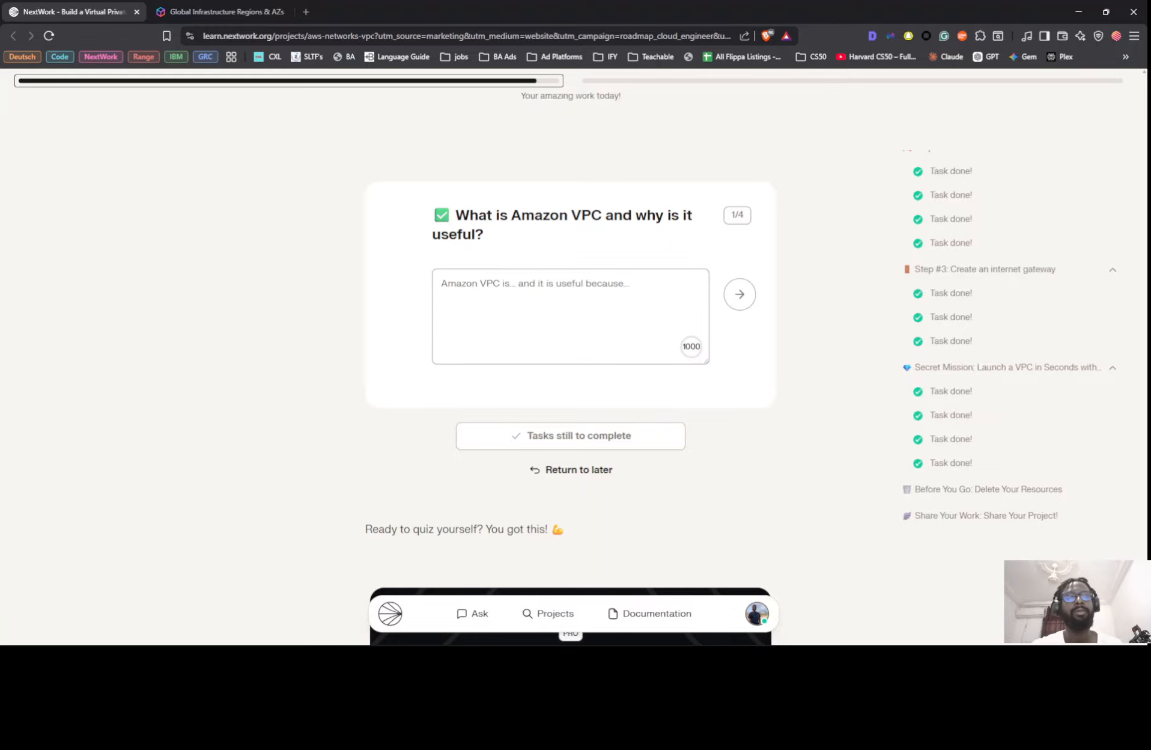
key("ctrl+v")
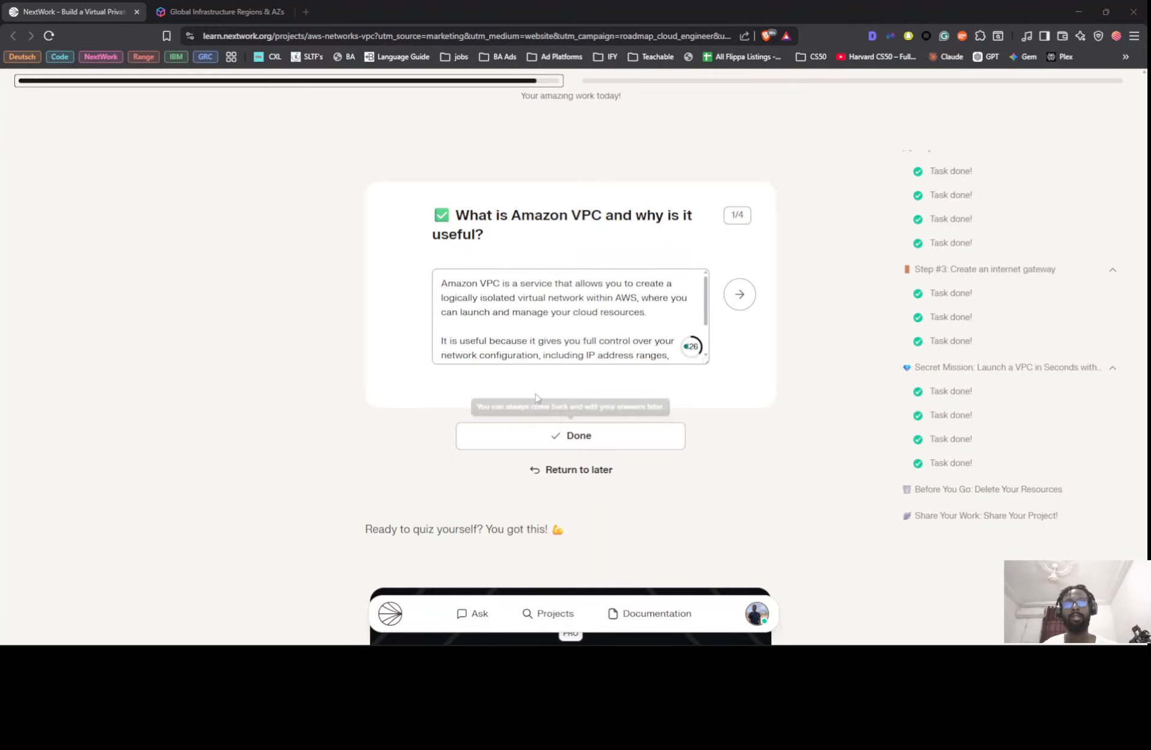
left_click(547, 437)
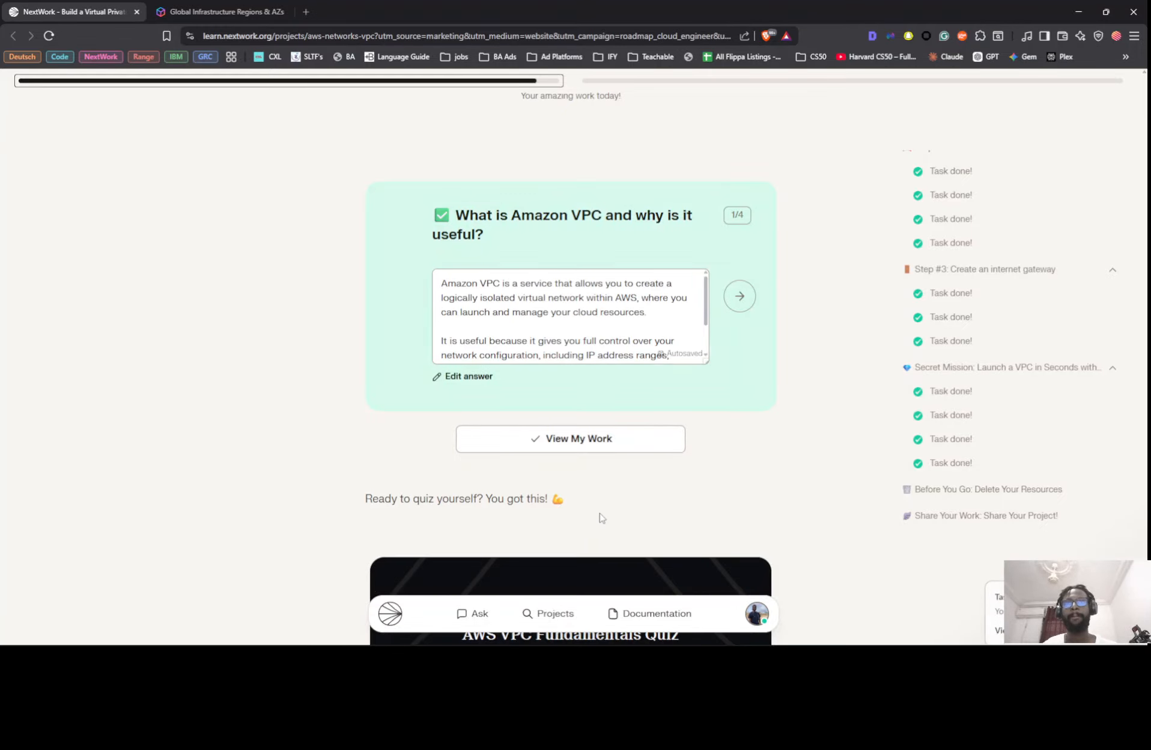
- Open the project documentation and bring up its sharing options
scroll(618, 450, "down", 5)
left_click(650, 613)
left_click(678, 614)
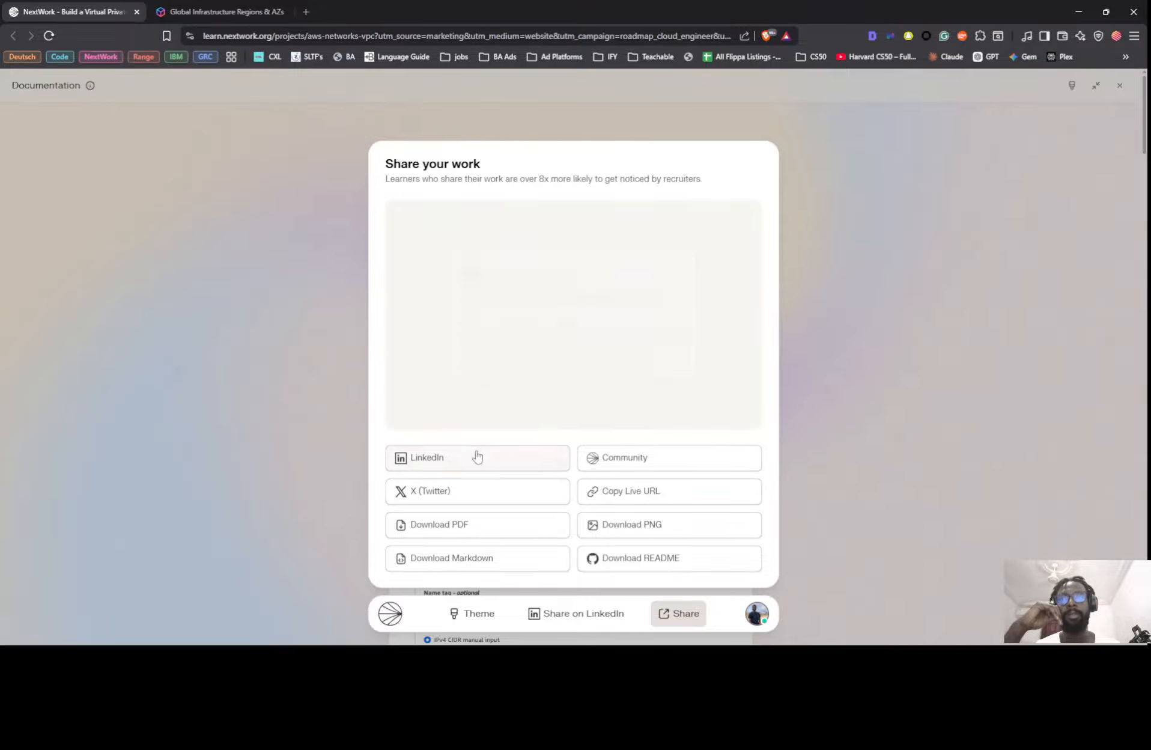